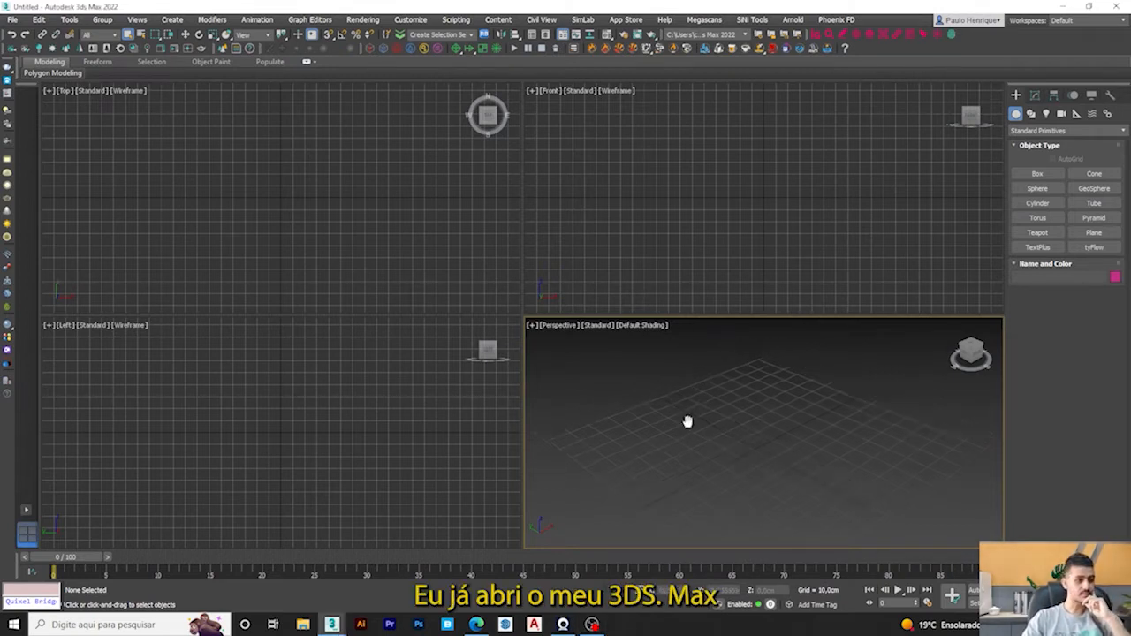
# Step: Reset 3ds Max to an empty scene and confirm the reset
pyautogui.click(401, 356)
pyautogui.click(659, 225)
pyautogui.click(12, 19)
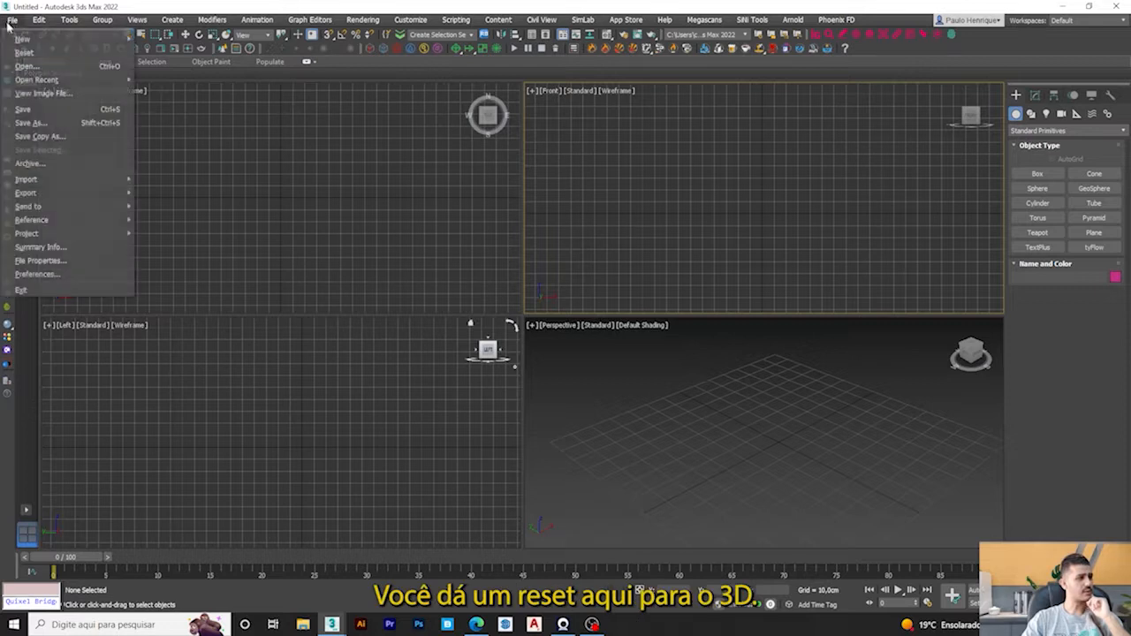
pyautogui.click(60, 53)
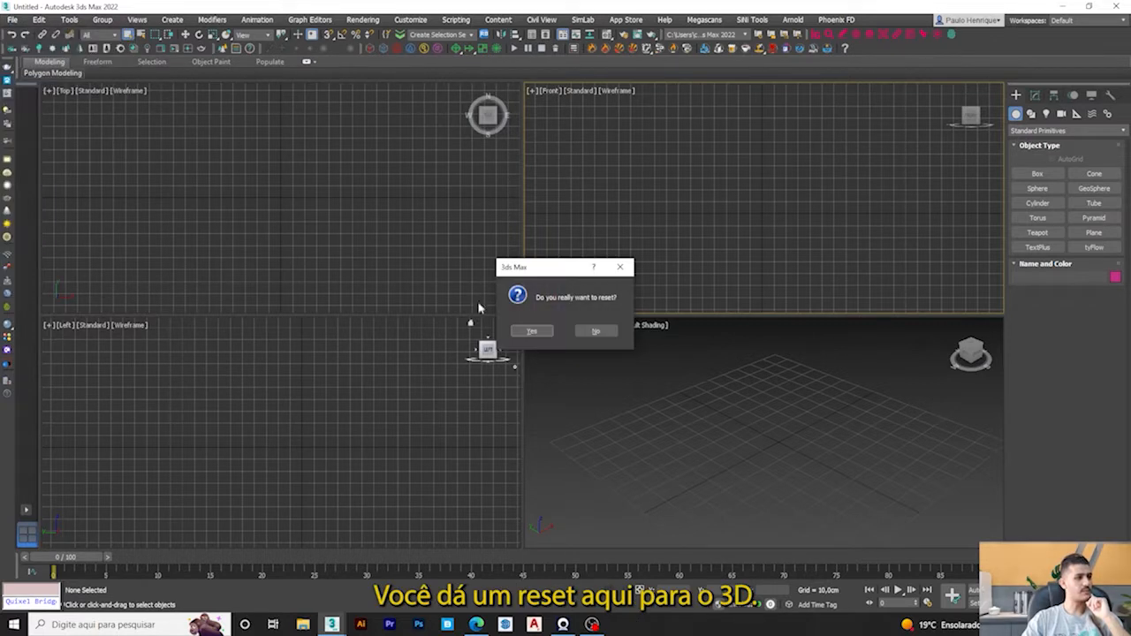
pyautogui.click(546, 332)
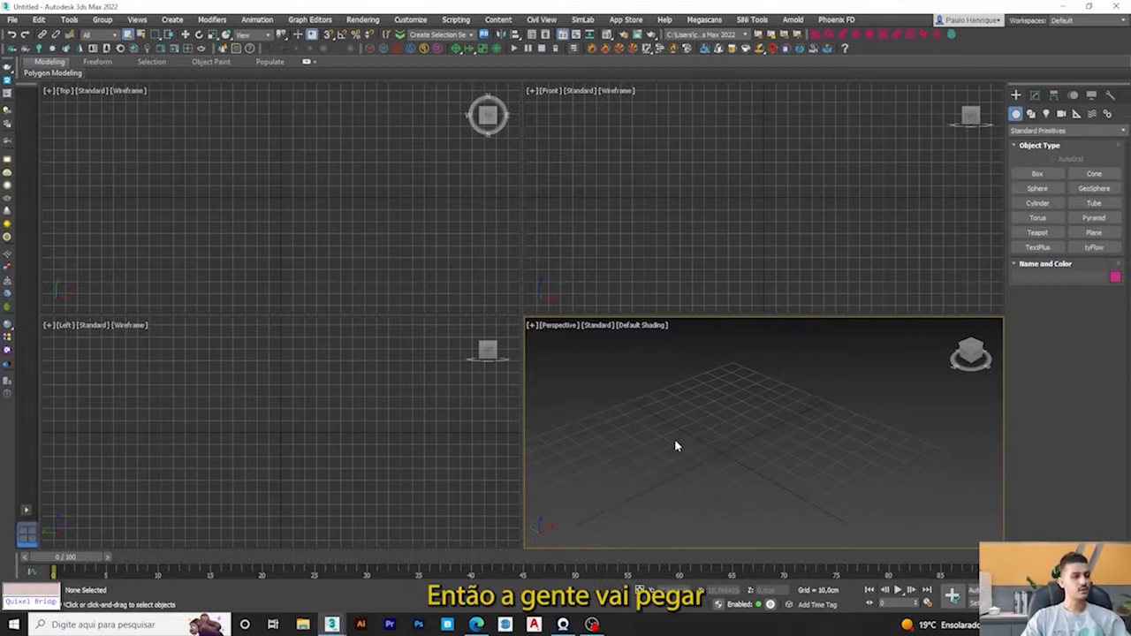
# Step: Import PROJETO FILIPI.dwg from the 02. FILIPI folder with the incoming file units set to Meters
pyautogui.click(12, 20)
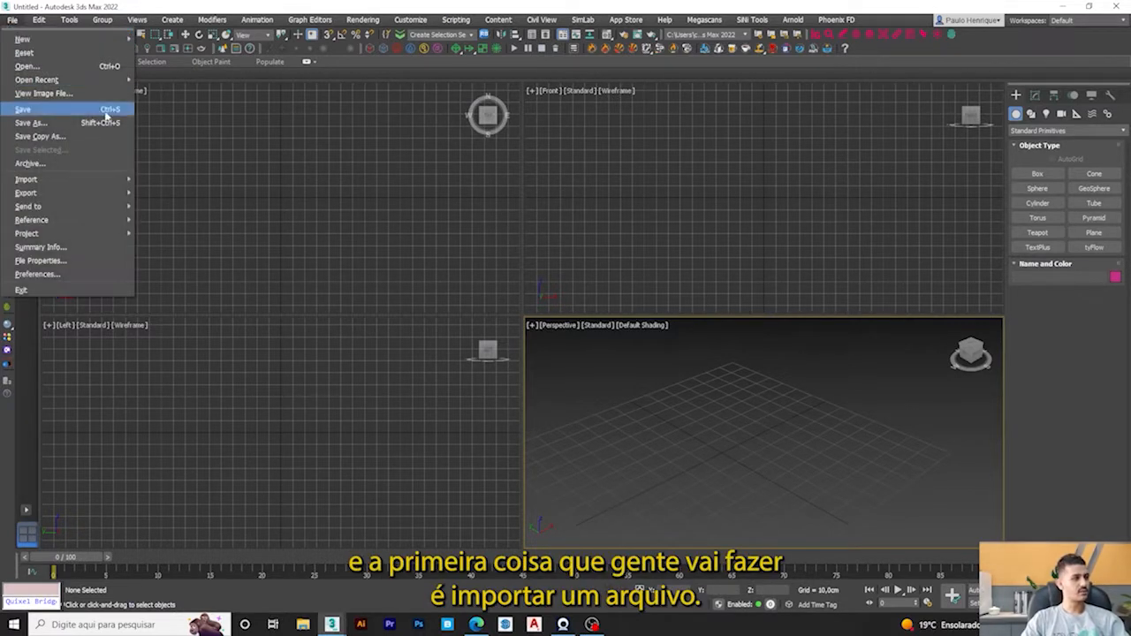
pyautogui.moveTo(98, 183)
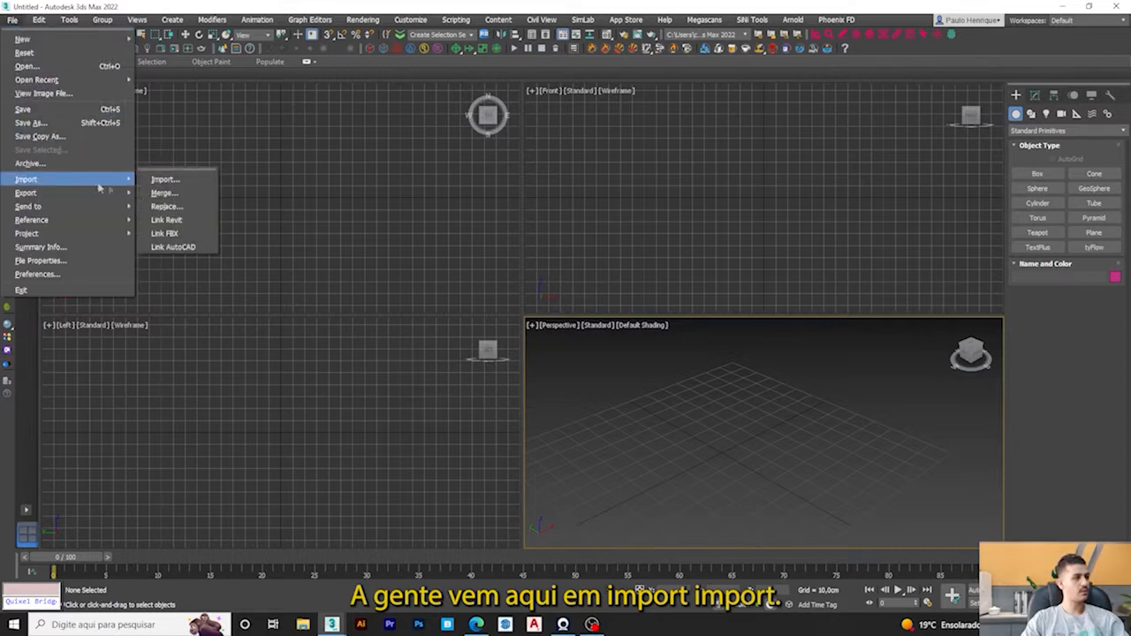
pyautogui.click(169, 179)
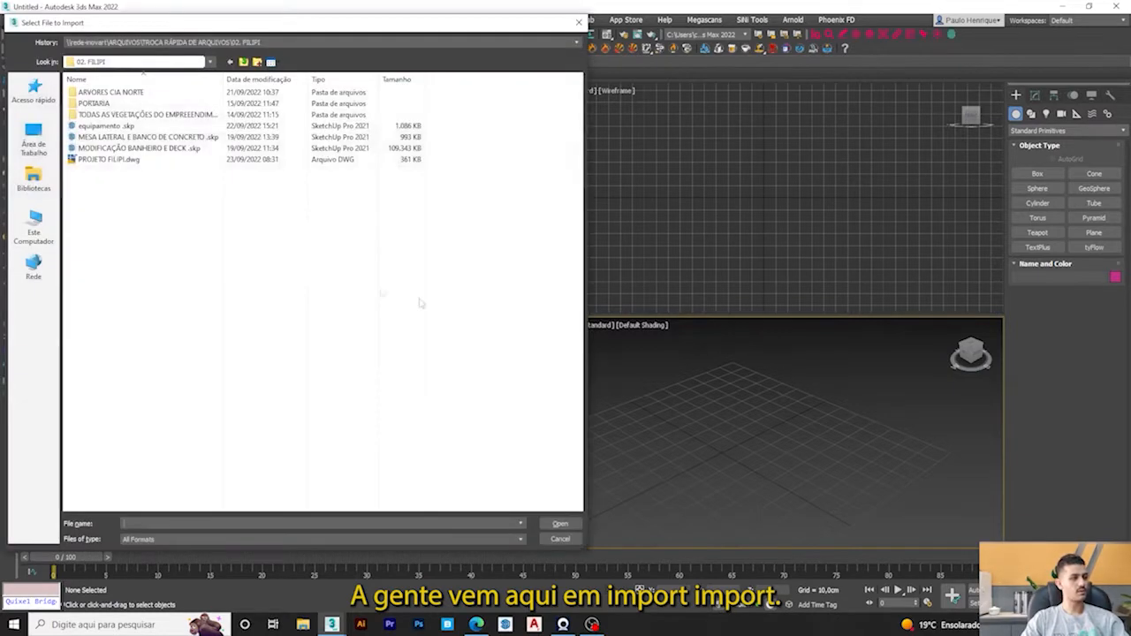
pyautogui.click(106, 160)
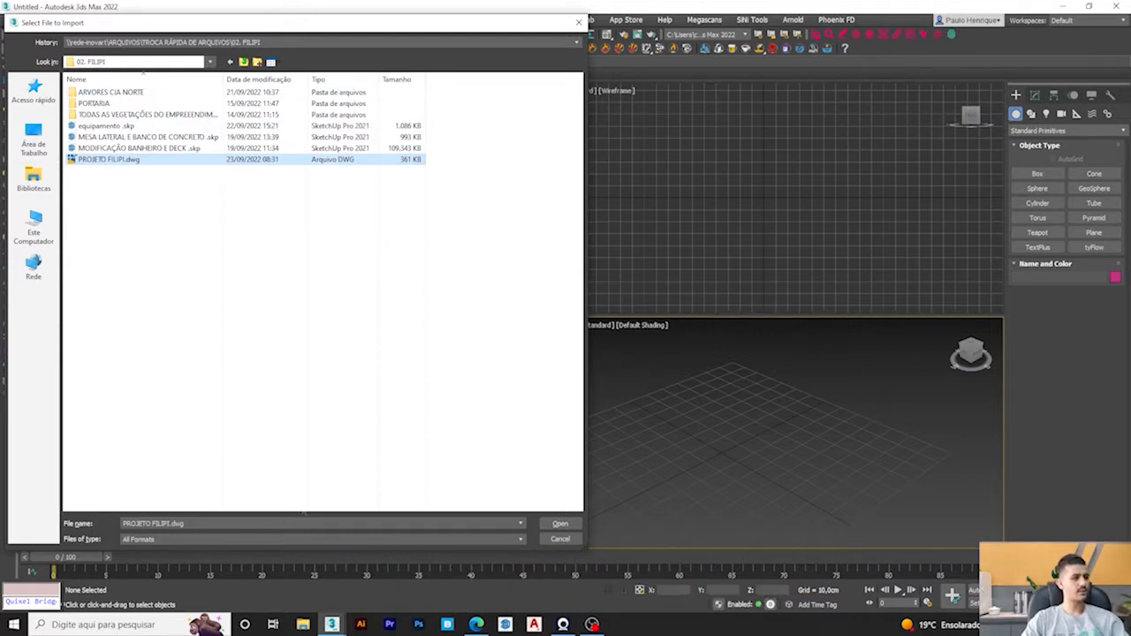
pyautogui.click(560, 525)
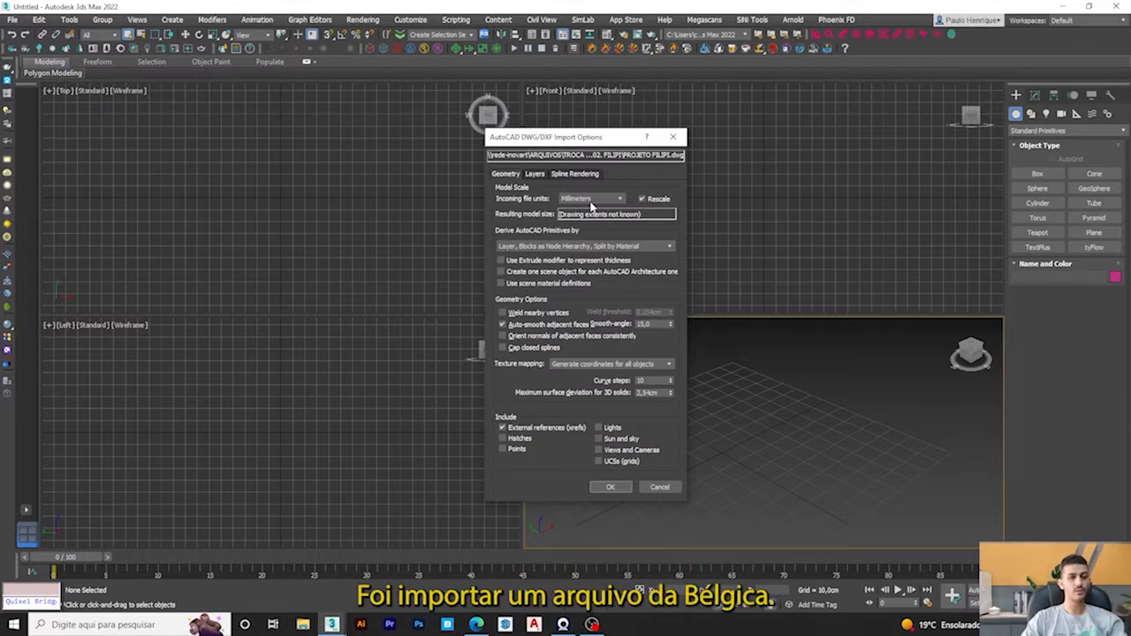
pyautogui.click(592, 204)
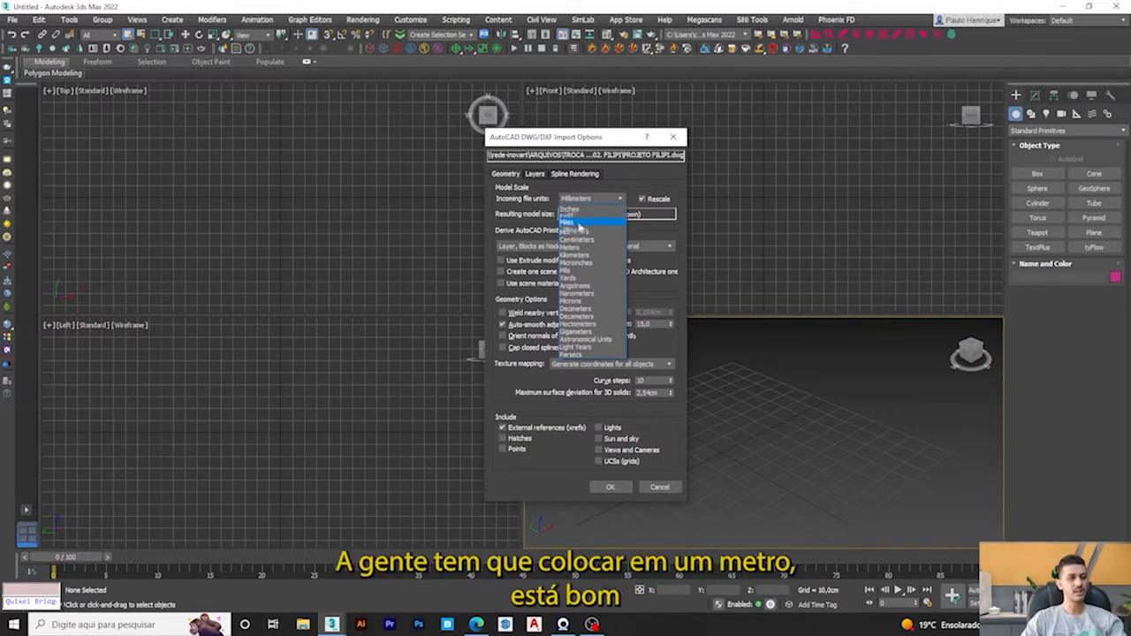
pyautogui.click(584, 251)
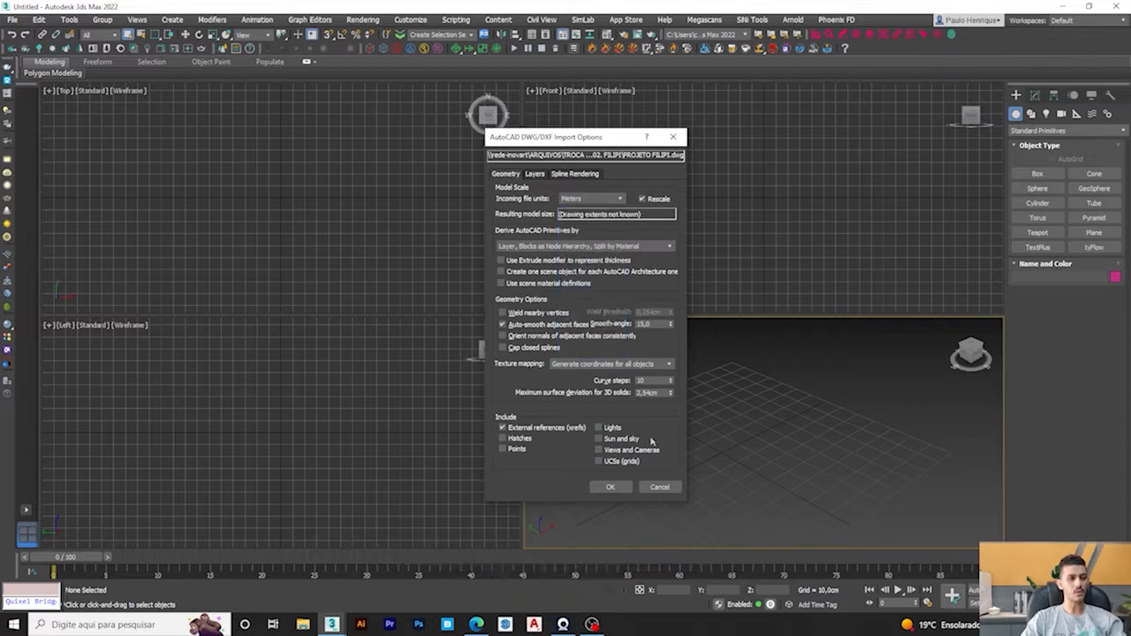
pyautogui.click(609, 488)
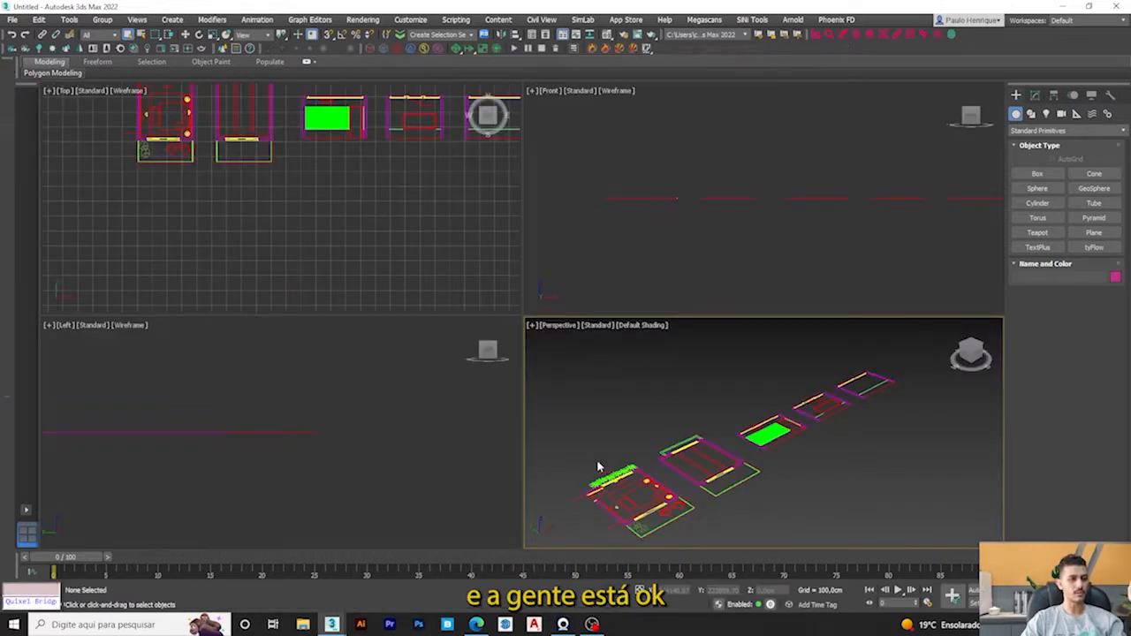
# Step: Maximize the Perspective viewport and switch it to the Top view for the imported floor plans
pyautogui.moveTo(667, 468); pyautogui.dragTo(652, 470, button='middle')
pyautogui.hotkey('alt', 'w')
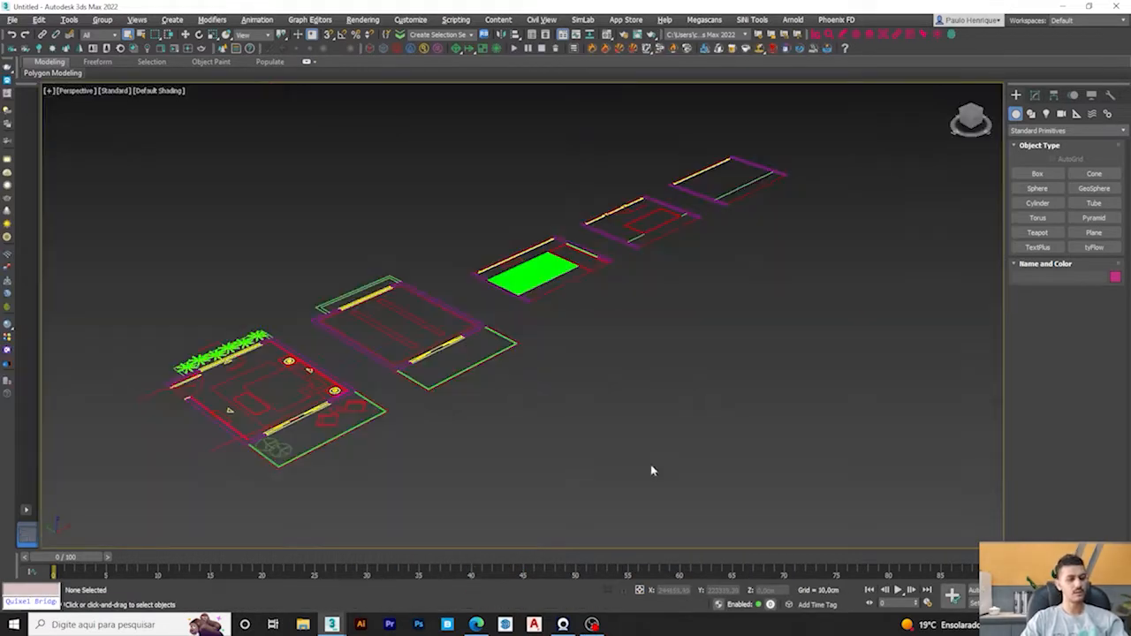
pyautogui.keyDown('alt'); pyautogui.moveTo(504, 400); pyautogui.dragTo(472, 427, button='middle'); pyautogui.keyUp('alt')
pyautogui.scroll(5, 472, 427)
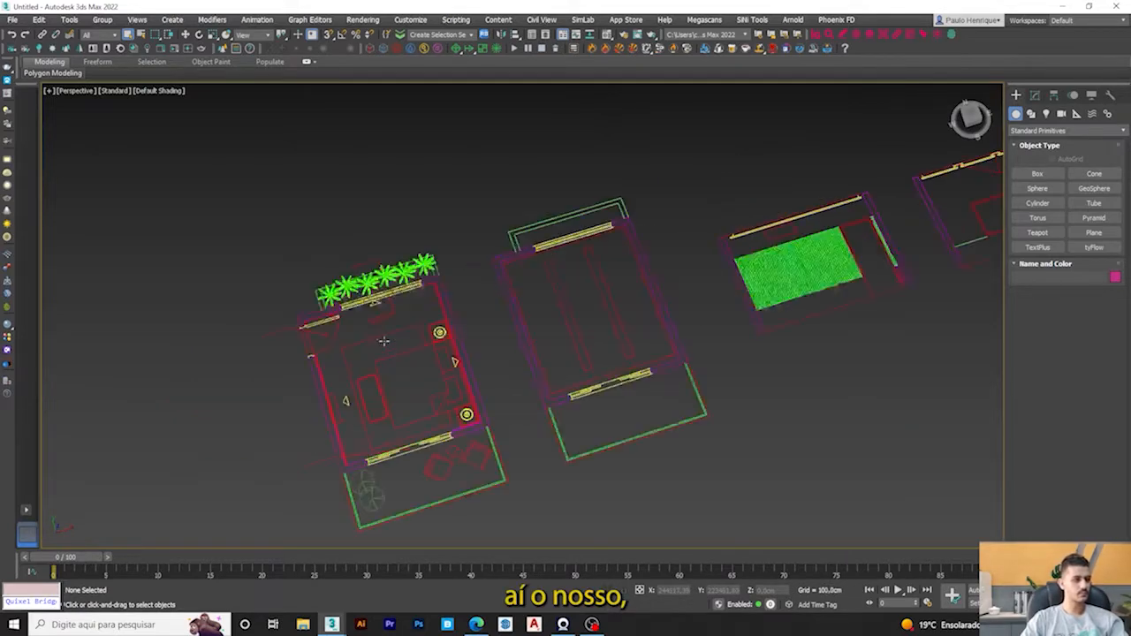
pyautogui.scroll(5, 389, 376)
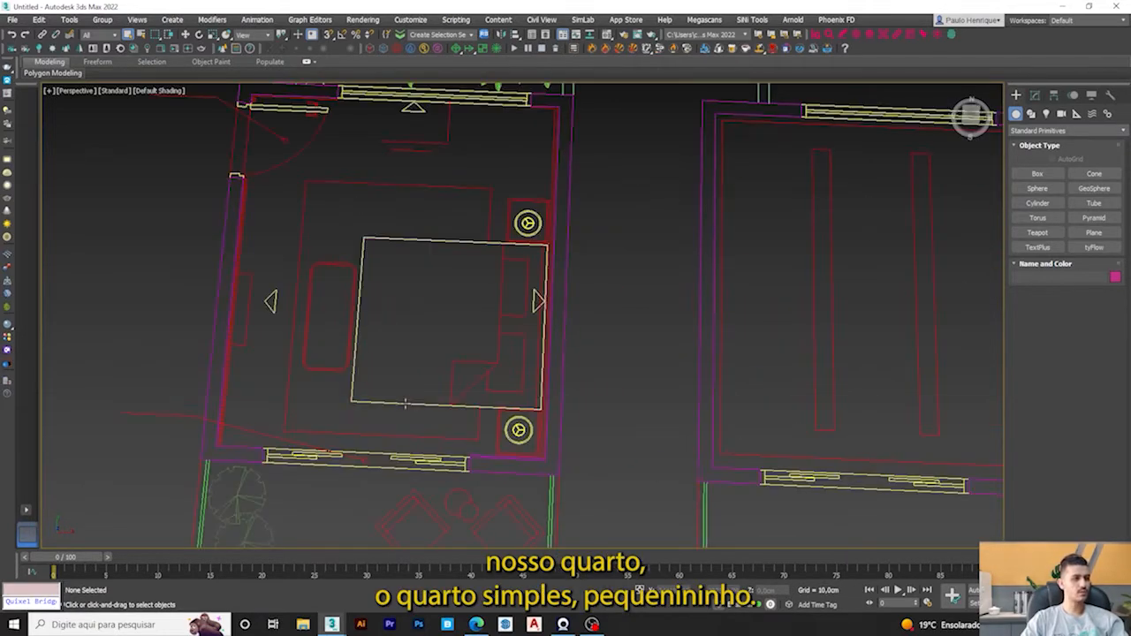
pyautogui.click(393, 416)
pyautogui.press('t')
pyautogui.press('z')
# Step: Examine the furnished bedroom plan, including its entrance door, balcony, windows and the landscaping strip outside
pyautogui.scroll(-5, 391, 334)
pyautogui.click(434, 328)
pyautogui.moveTo(490, 339); pyautogui.dragTo(528, 351, button='middle')
pyautogui.scroll(-2, 528, 351)
pyautogui.scroll(5, 508, 457)
pyautogui.scroll(-3, 509, 457)
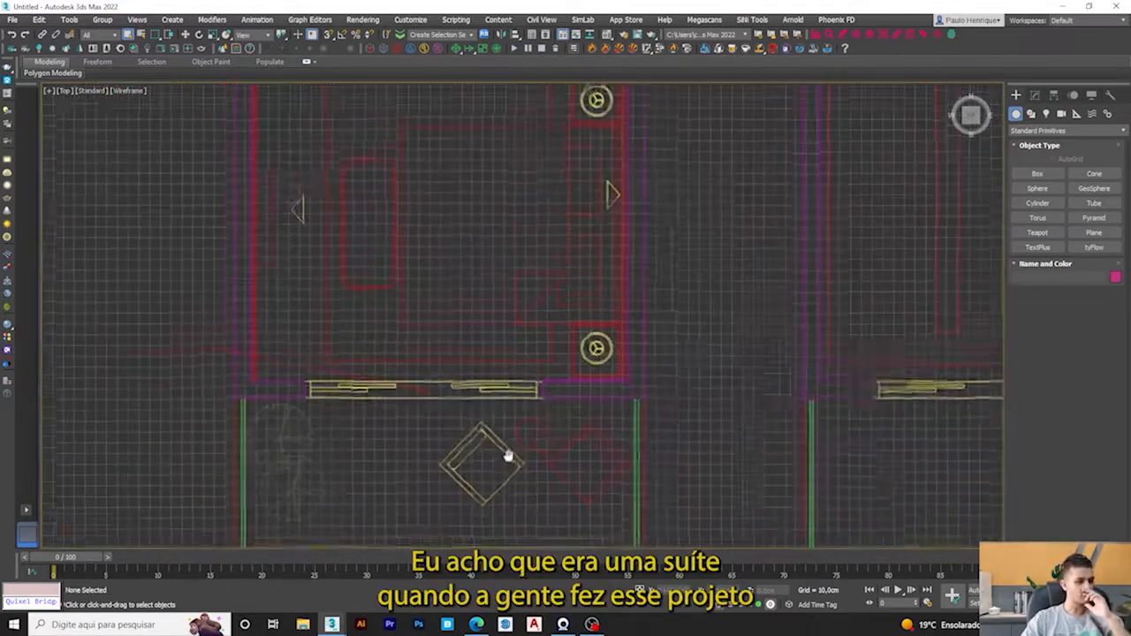
pyautogui.moveTo(510, 452); pyautogui.dragTo(506, 446, button='middle')
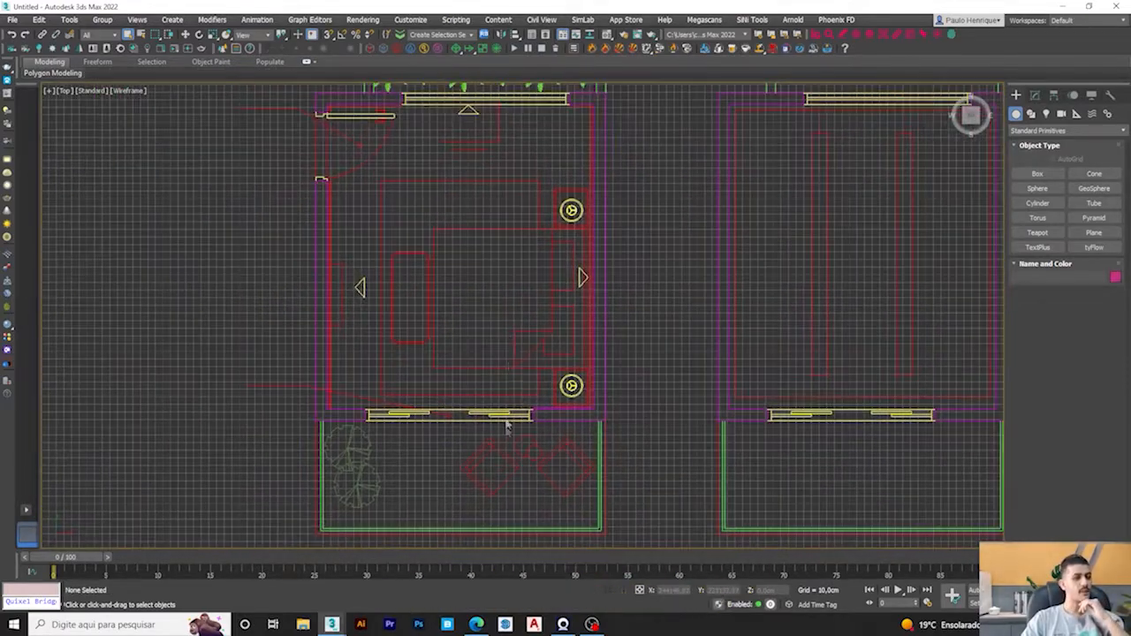
pyautogui.moveTo(315, 151); pyautogui.dragTo(399, 187, button='middle')
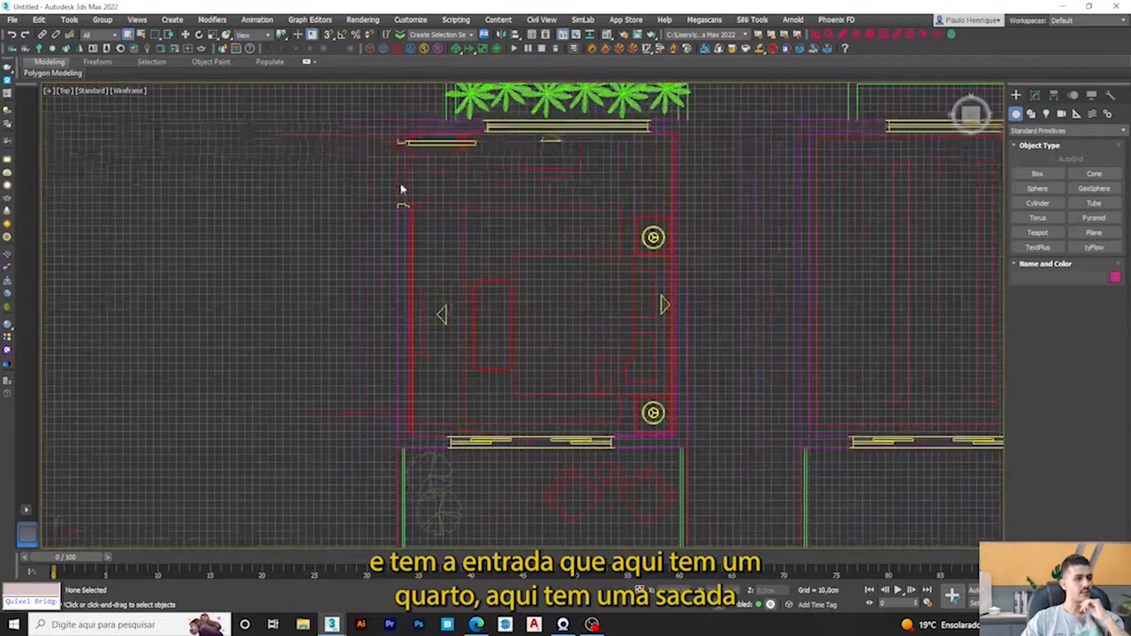
pyautogui.moveTo(536, 306); pyautogui.dragTo(489, 250, button='middle')
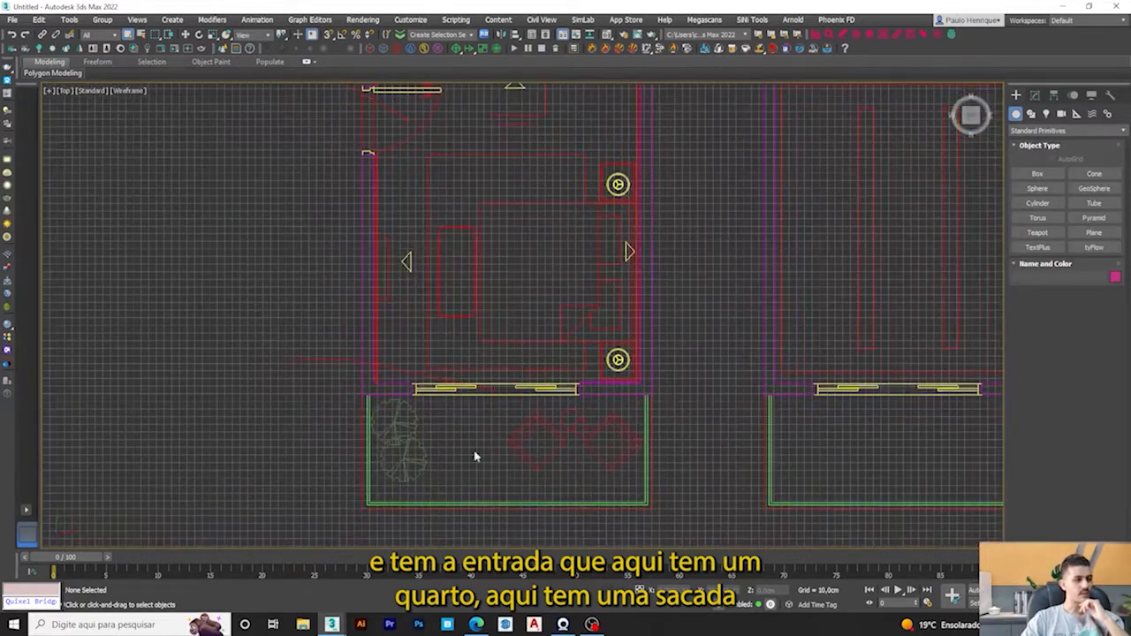
pyautogui.scroll(-3, 501, 461)
pyautogui.scroll(5, 530, 292)
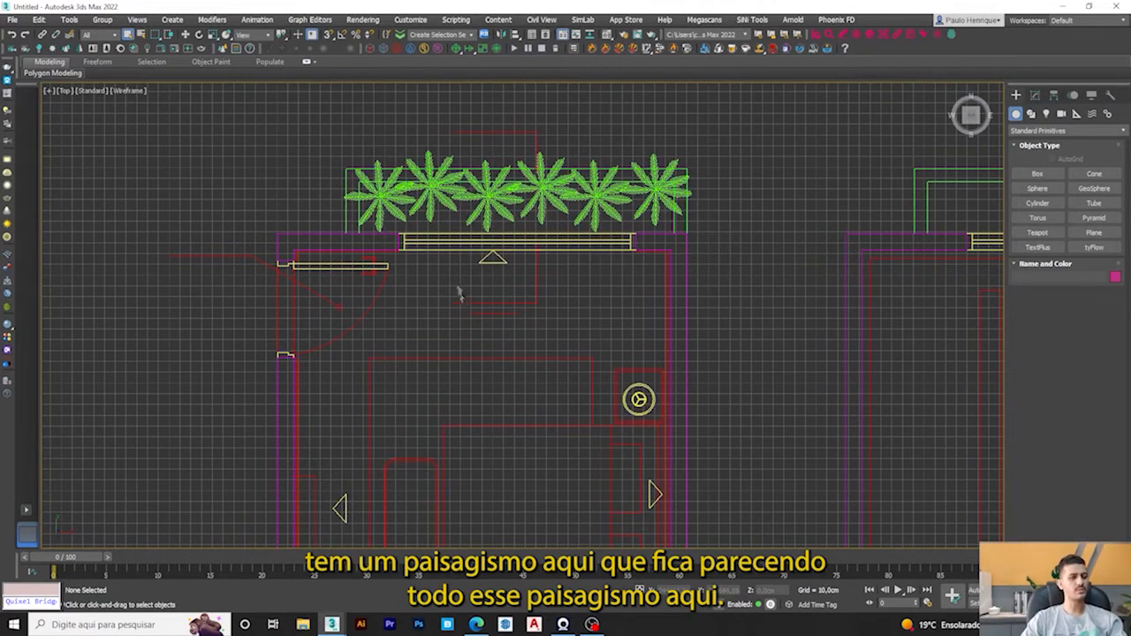
pyautogui.scroll(-4, 501, 290)
pyautogui.moveTo(576, 388)
pyautogui.mouseDown(button='middle')
pyautogui.moveTo(576, 363)
pyautogui.moveTo(483, 337)
pyautogui.mouseUp(button='middle')
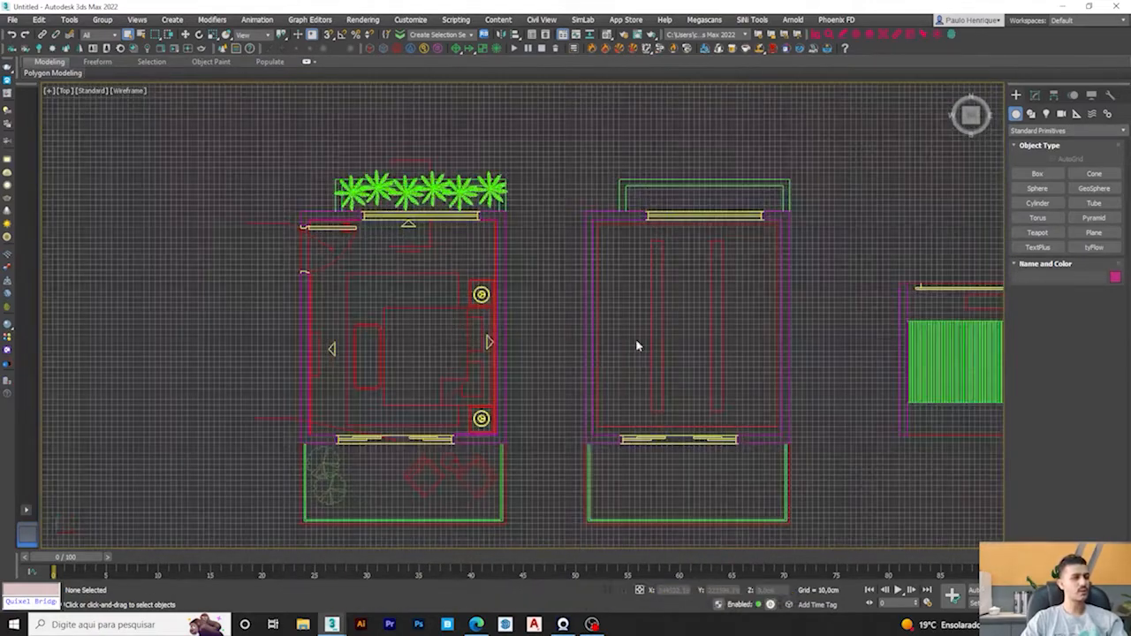
pyautogui.scroll(2, 610, 327)
pyautogui.scroll(-2, 593, 319)
pyautogui.scroll(2, 619, 389)
# Step: Open the object display settings and check the Freeze options
pyautogui.click(1092, 95)
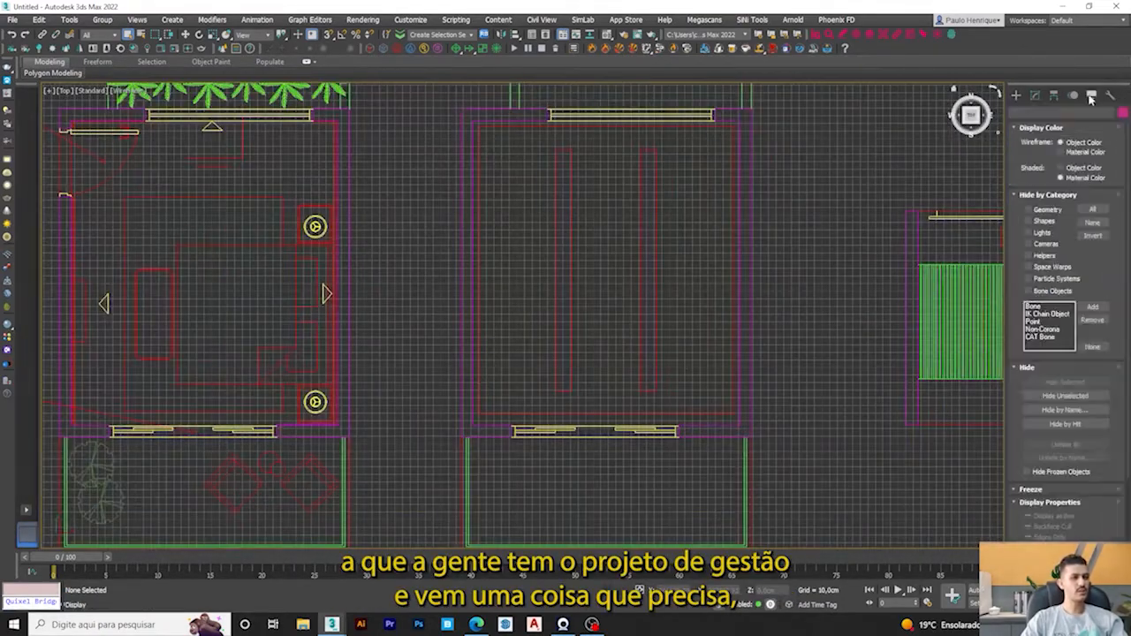
pyautogui.click(1027, 491)
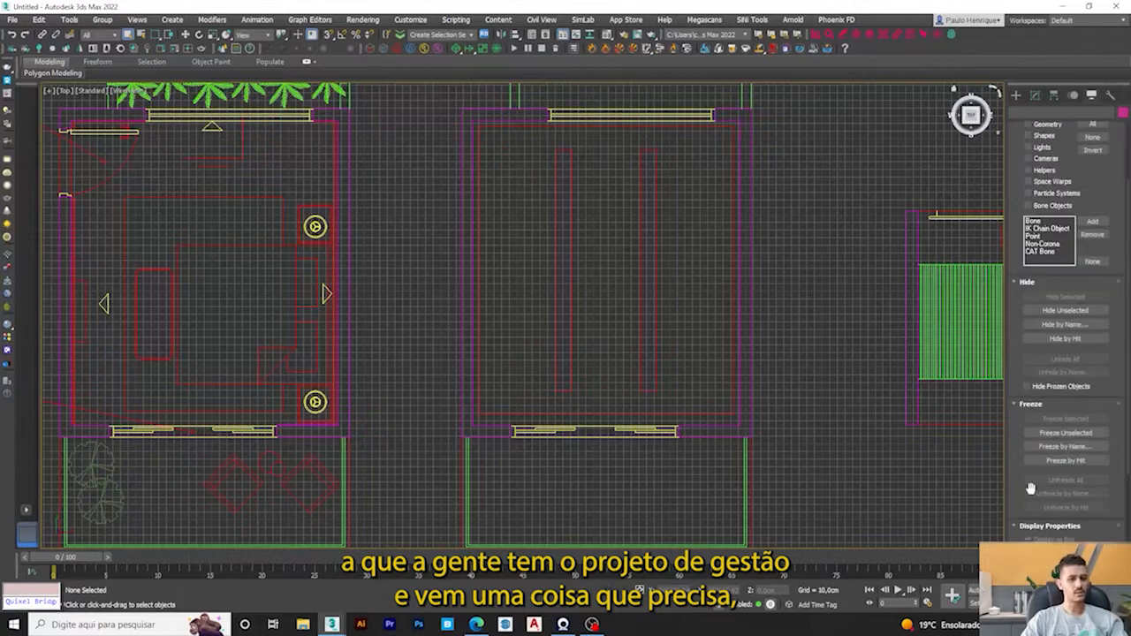
pyautogui.click(1039, 405)
# Step: Examine the ceiling plan, including the gap along the walls and the two long light slots
pyautogui.moveTo(602, 314); pyautogui.dragTo(553, 363, button='middle')
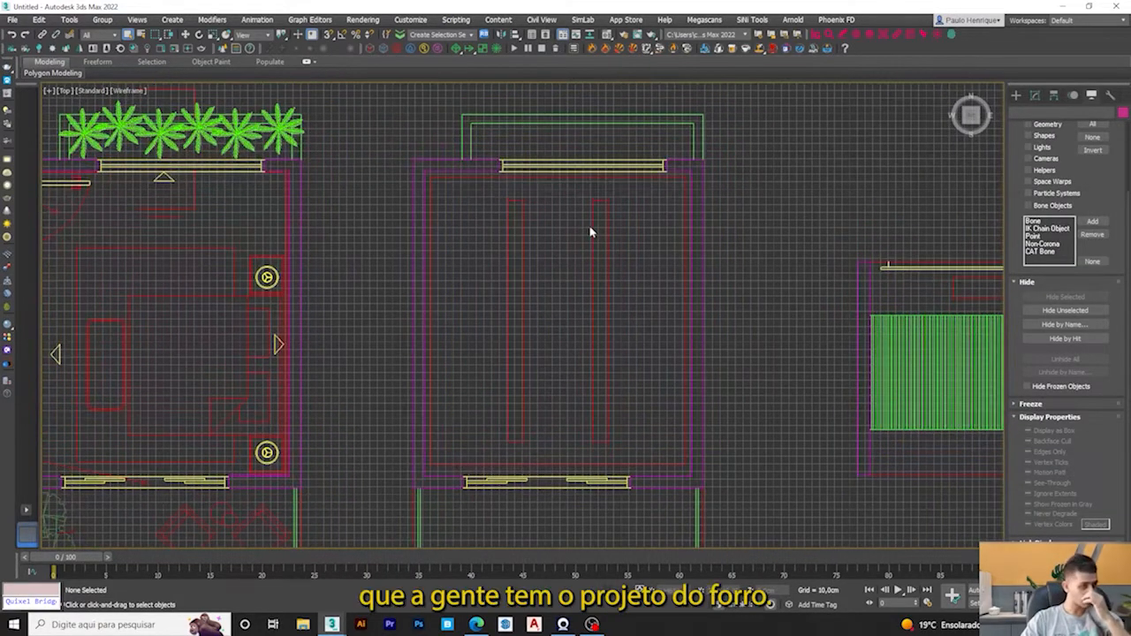
pyautogui.moveTo(607, 303); pyautogui.dragTo(593, 309, button='middle')
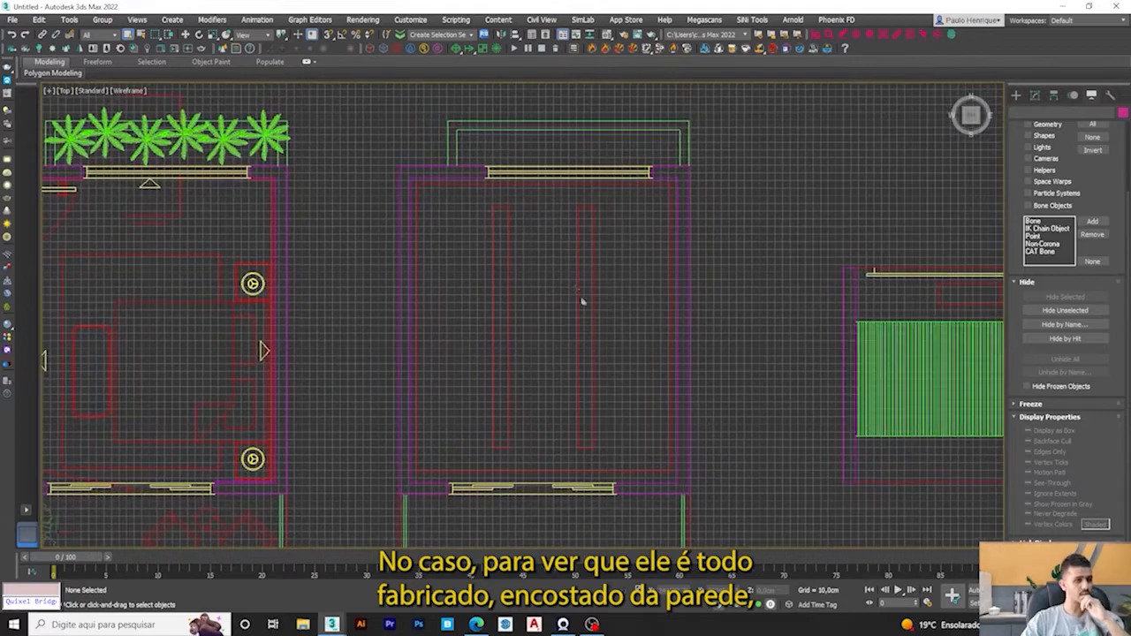
pyautogui.scroll(5, 423, 183)
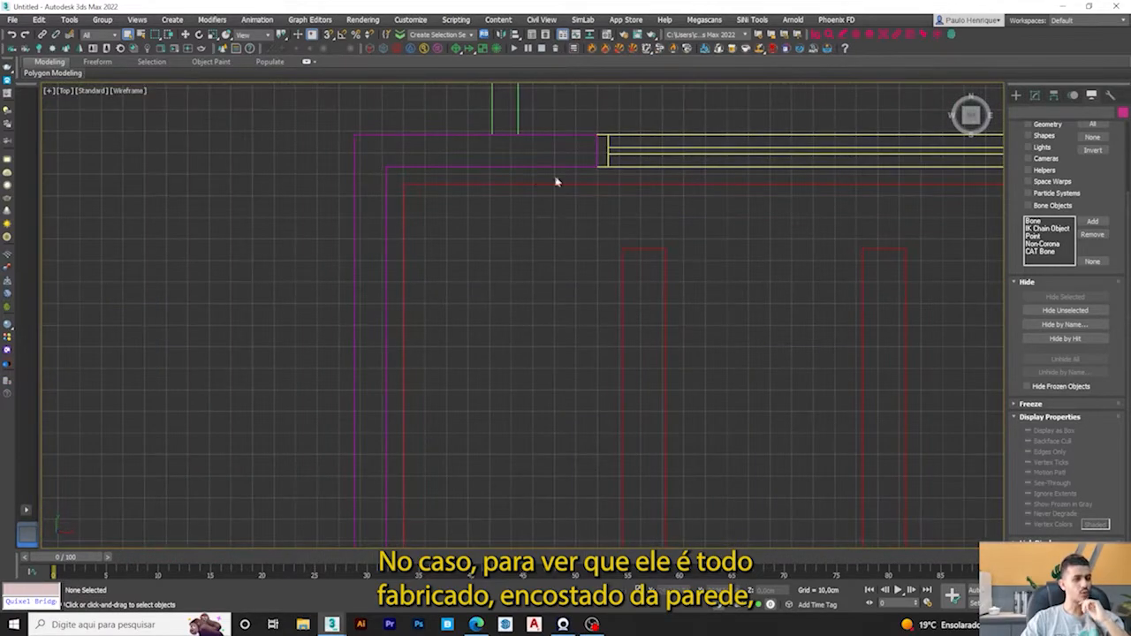
pyautogui.moveTo(775, 412); pyautogui.dragTo(726, 82, button='middle')
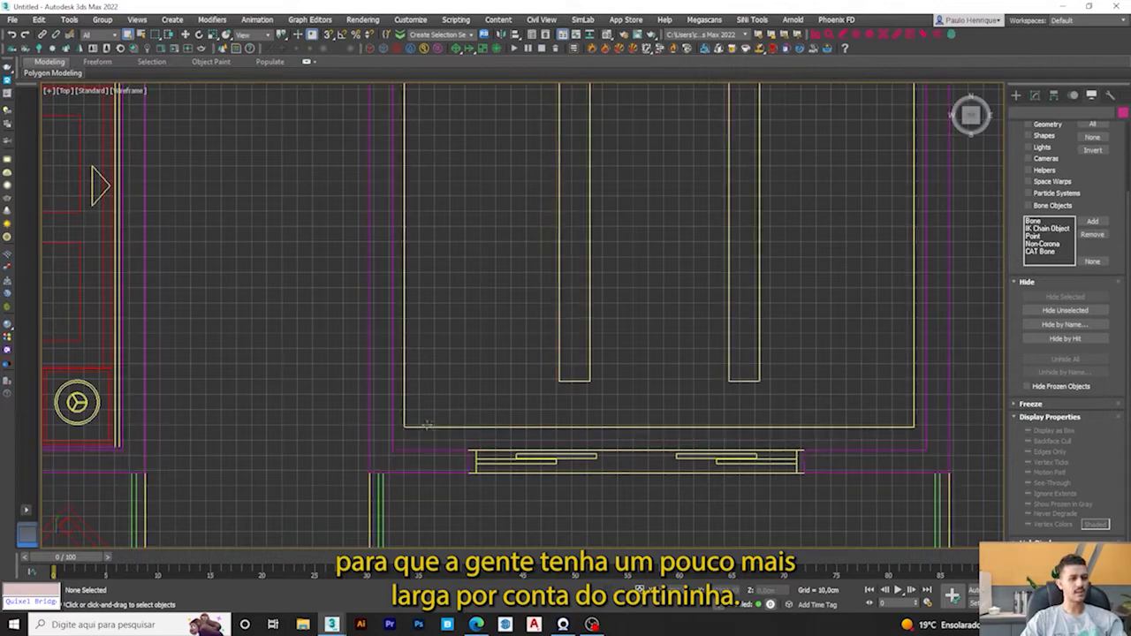
pyautogui.scroll(-2, 758, 380)
pyautogui.moveTo(719, 300); pyautogui.dragTo(613, 388, button='middle')
pyautogui.scroll(-4, 616, 275)
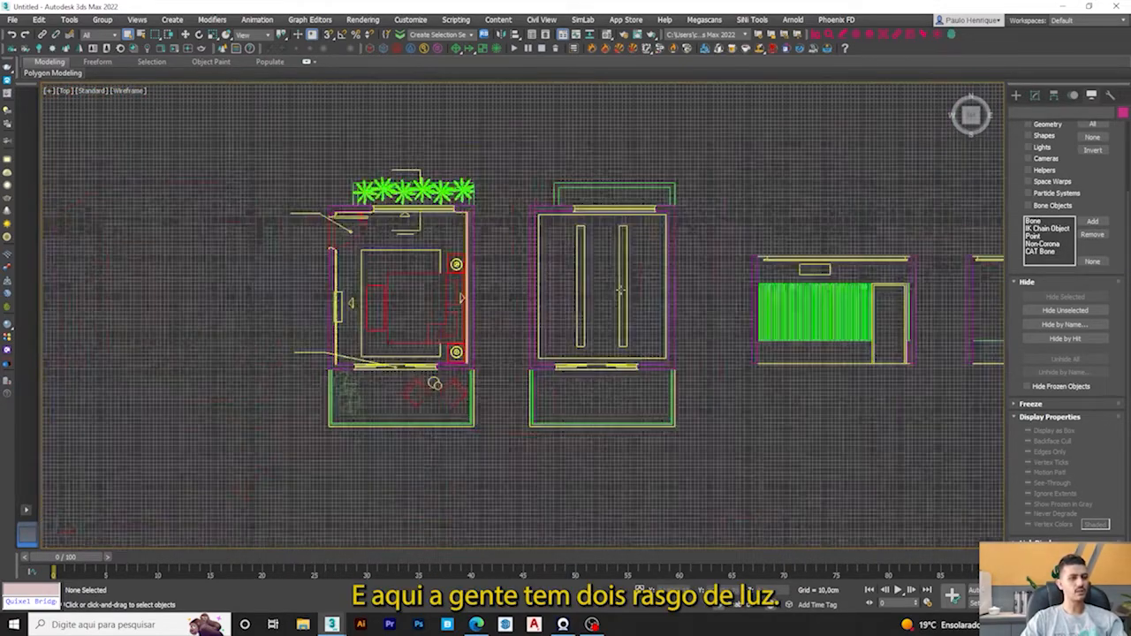
# Step: Compare the slatted panel in the section drawing with its position along the wall in the bedroom plan
pyautogui.scroll(2, 879, 344)
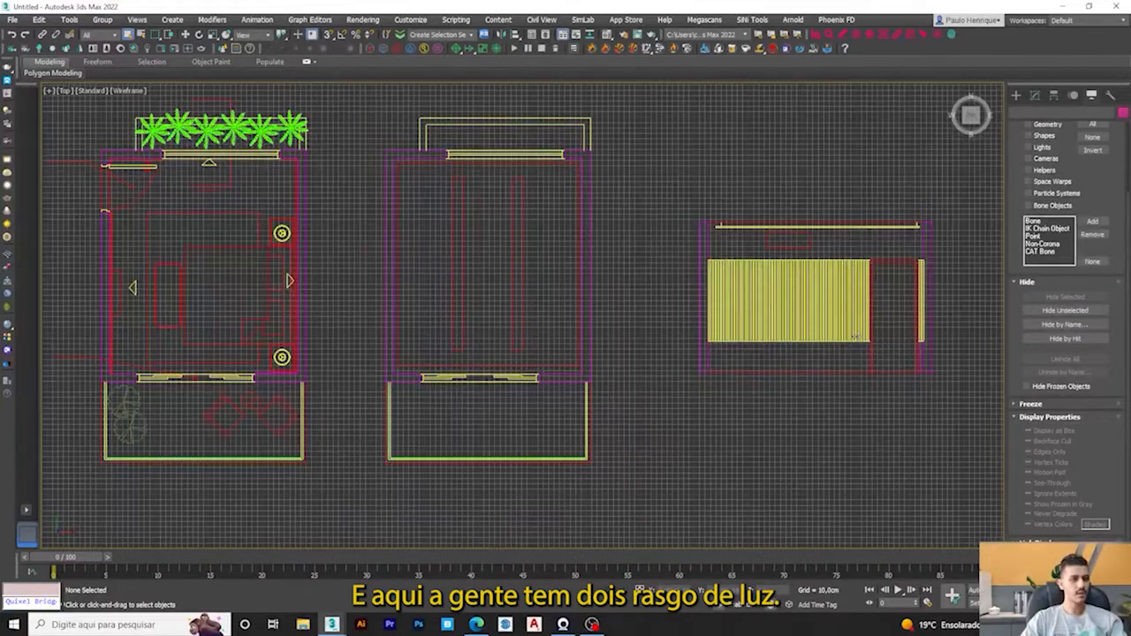
pyautogui.moveTo(861, 333); pyautogui.dragTo(699, 321, button='middle')
pyautogui.scroll(2, 703, 302)
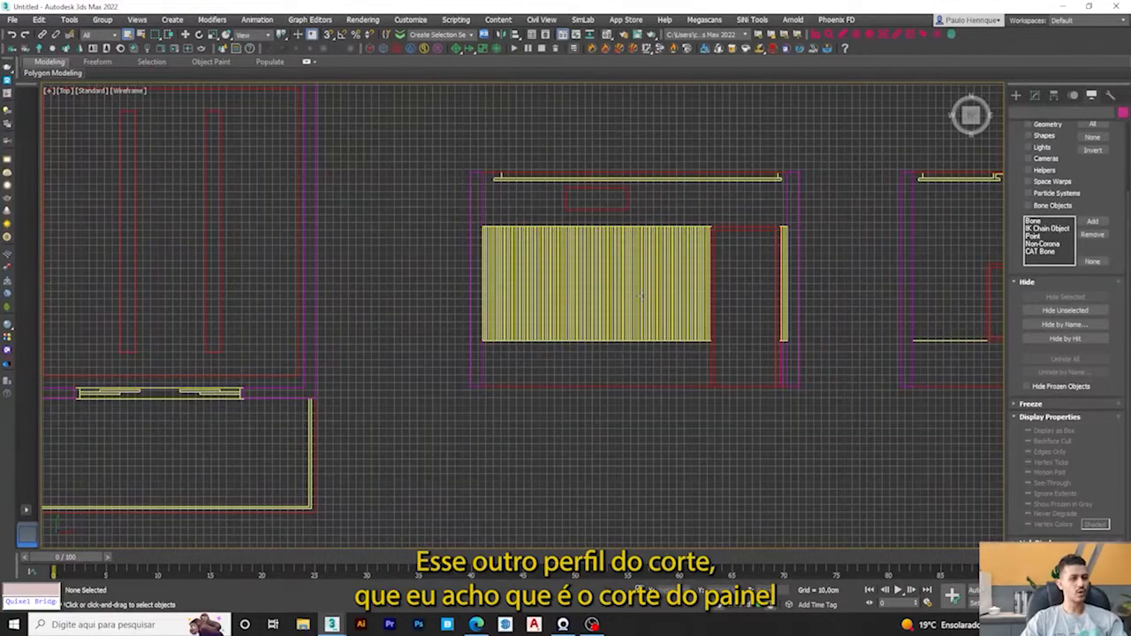
pyautogui.scroll(-3, 639, 294)
pyautogui.moveTo(579, 302); pyautogui.dragTo(652, 296, button='middle')
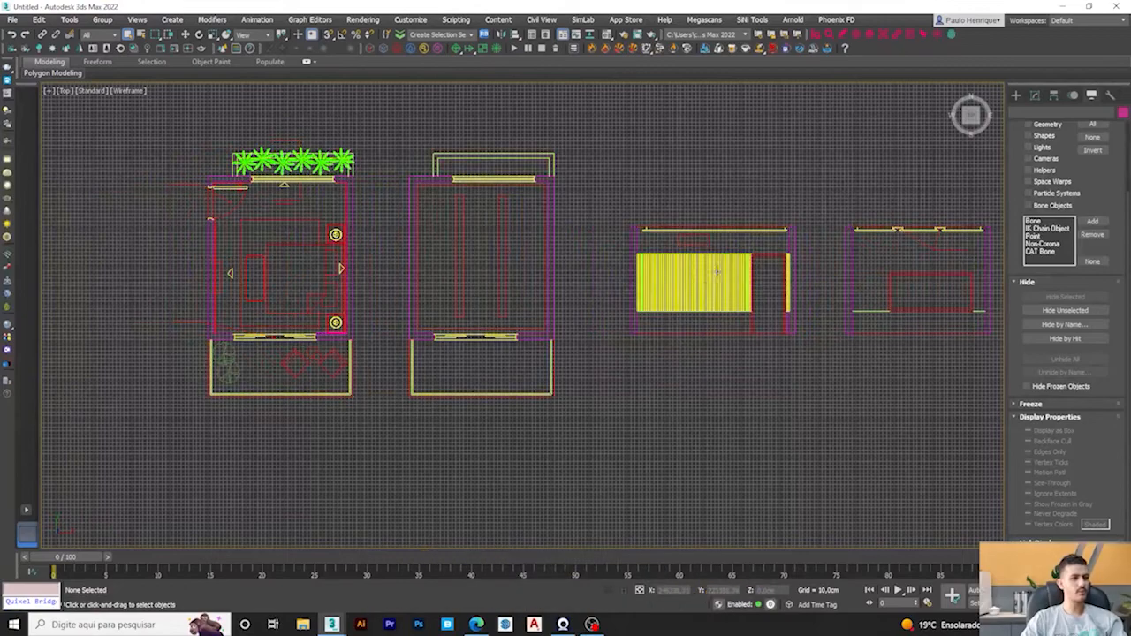
pyautogui.scroll(3, 753, 285)
pyautogui.scroll(-2, 739, 292)
pyautogui.moveTo(253, 286); pyautogui.dragTo(414, 288, button='middle')
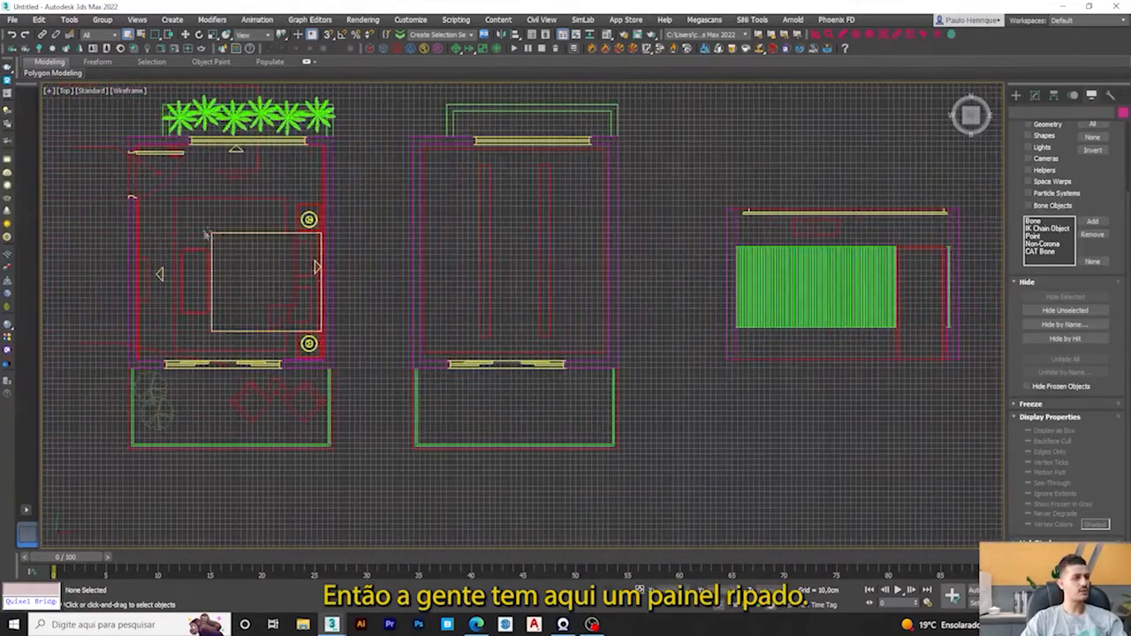
pyautogui.scroll(4, 129, 290)
pyautogui.moveTo(147, 148); pyautogui.dragTo(180, 229, button='middle')
pyautogui.scroll(3, 194, 147)
pyautogui.moveTo(221, 399); pyautogui.dragTo(252, 237, button='middle')
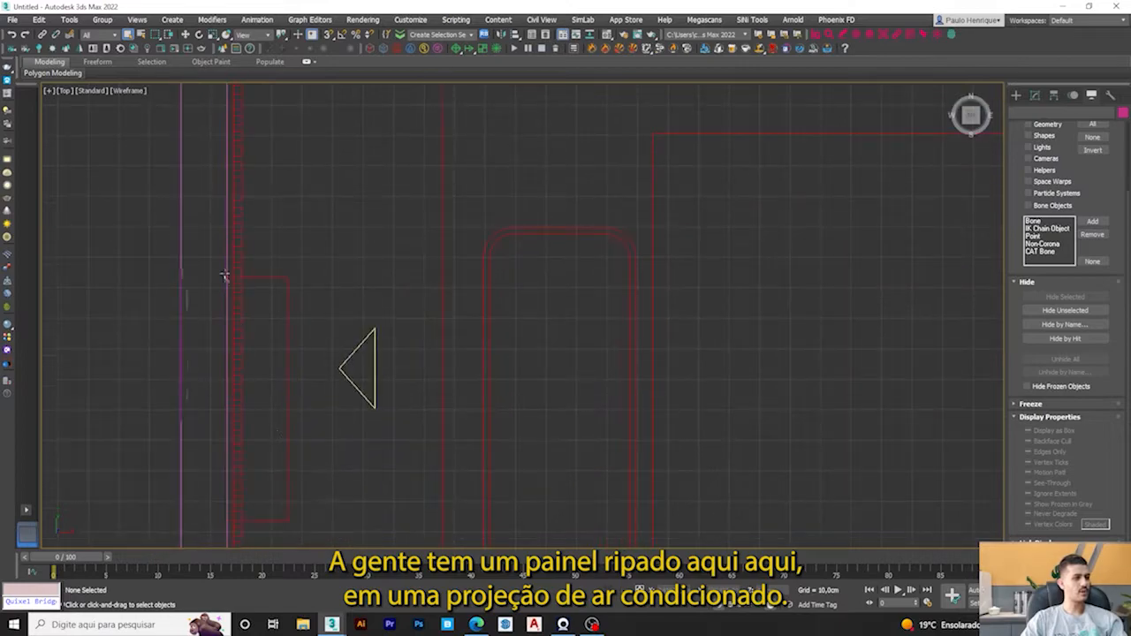
pyautogui.moveTo(290, 498); pyautogui.dragTo(320, 328, button='middle')
pyautogui.scroll(-6, 309, 327)
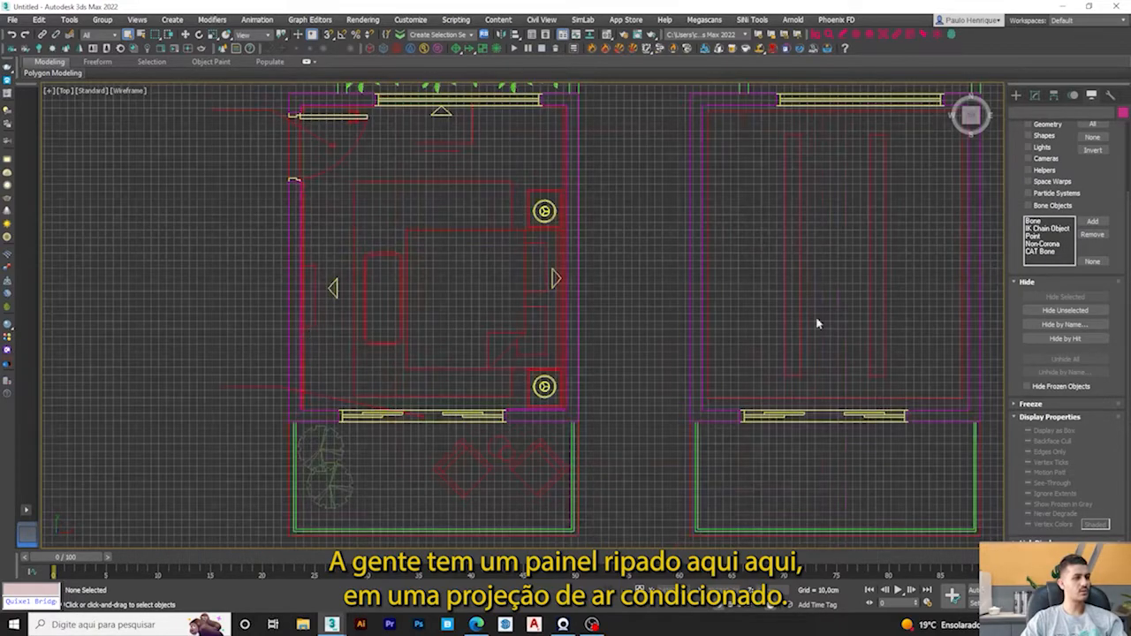
# Step: Inspect the air-conditioner outline above the slatted panel in its section, and the neighbouring window section
pyautogui.moveTo(819, 324); pyautogui.dragTo(288, 336, button='middle')
pyautogui.scroll(3, 760, 329)
pyautogui.moveTo(765, 327); pyautogui.dragTo(516, 318, button='middle')
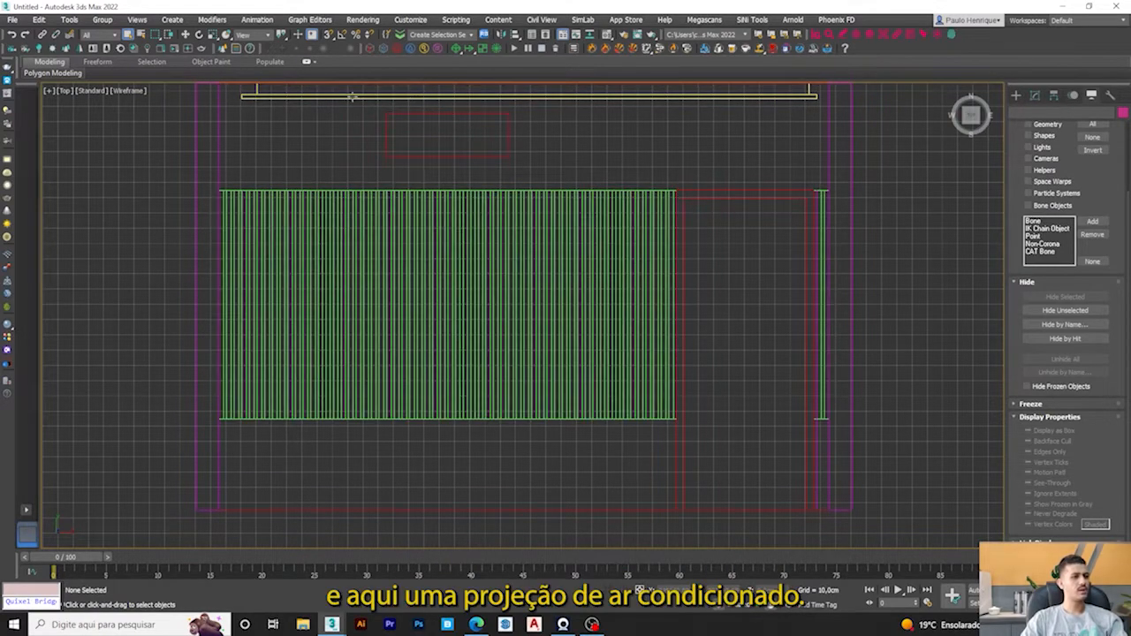
pyautogui.scroll(-6, 491, 150)
pyautogui.scroll(8, 658, 230)
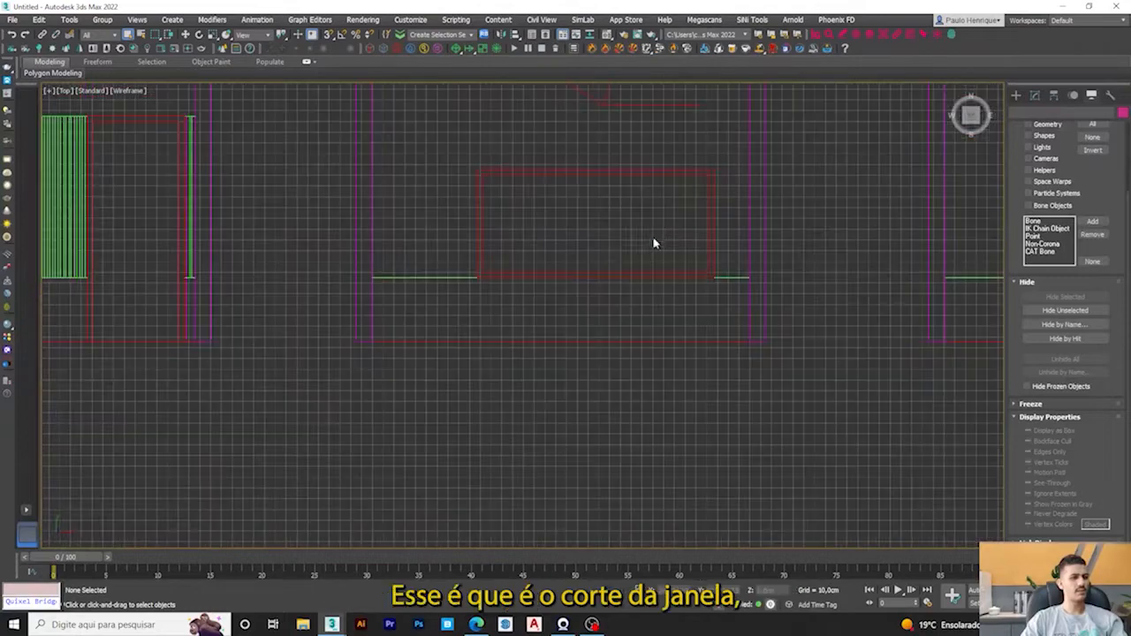
# Step: Examine the window section drawing, including the window frame and the panel line beneath it
pyautogui.scroll(-6, 482, 263)
pyautogui.moveTo(412, 260); pyautogui.dragTo(482, 230, button='middle')
pyautogui.scroll(3, 331, 161)
pyautogui.scroll(-3, 641, 222)
pyautogui.scroll(4, 699, 247)
pyautogui.scroll(1, 413, 281)
pyautogui.moveTo(413, 281); pyautogui.dragTo(465, 303, button='middle')
pyautogui.scroll(2, 495, 354)
pyautogui.moveTo(496, 354); pyautogui.dragTo(530, 292, button='middle')
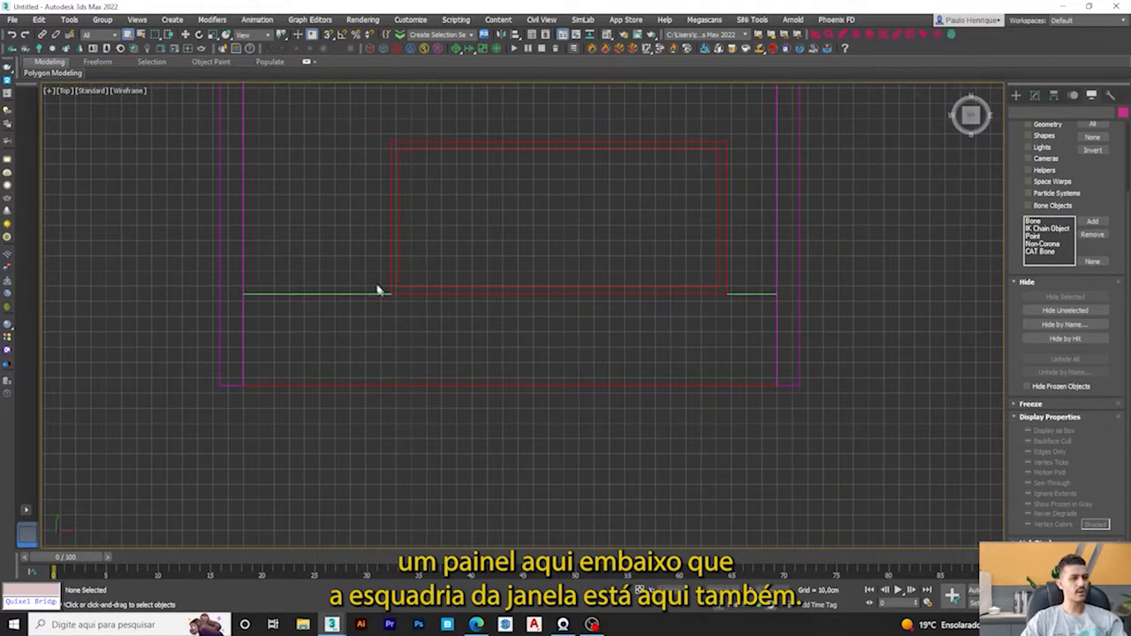
pyautogui.moveTo(447, 254); pyautogui.dragTo(454, 384, button='middle')
pyautogui.scroll(-2, 455, 384)
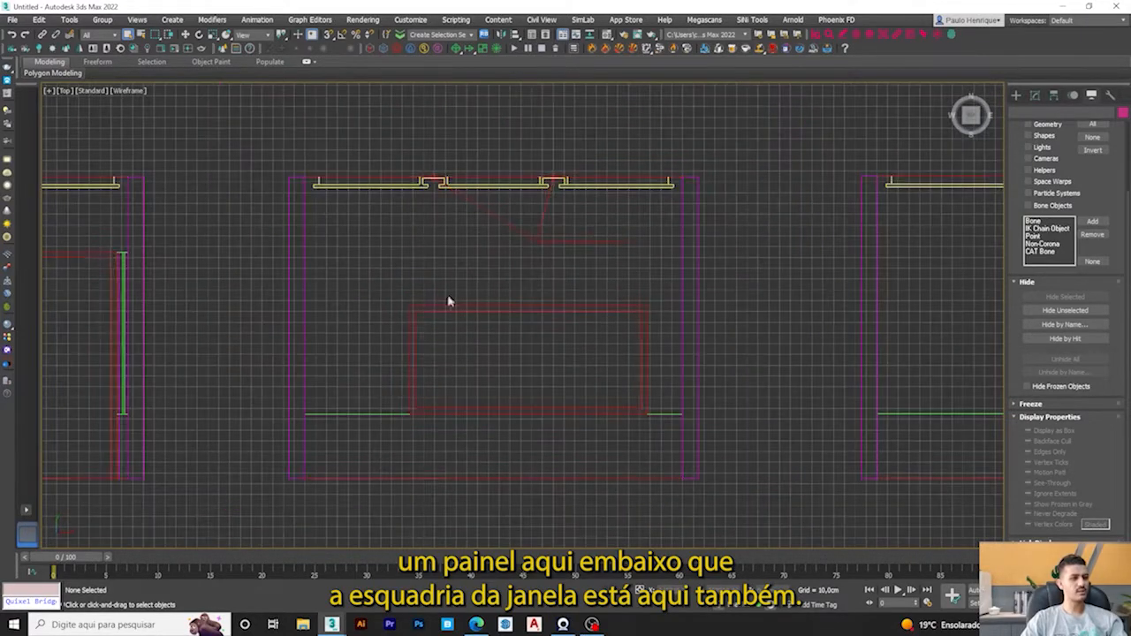
# Step: Inspect the plaster ceiling profile above the window section, including its side gaps and the two LED light slots
pyautogui.scroll(3, 433, 190)
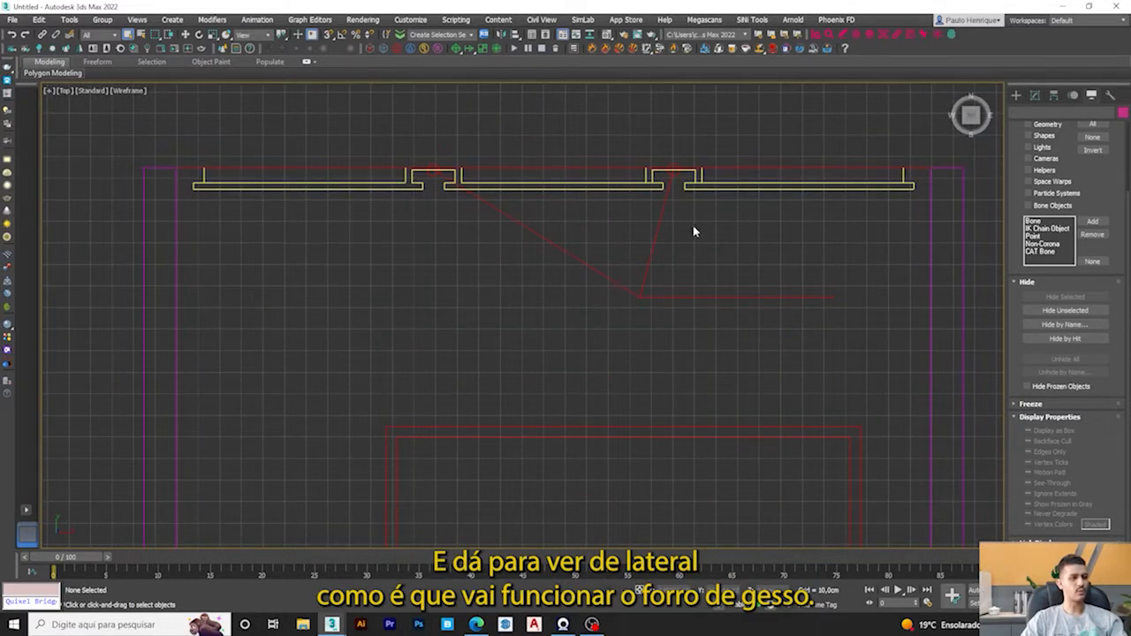
pyautogui.moveTo(694, 231); pyautogui.dragTo(634, 233, button='middle')
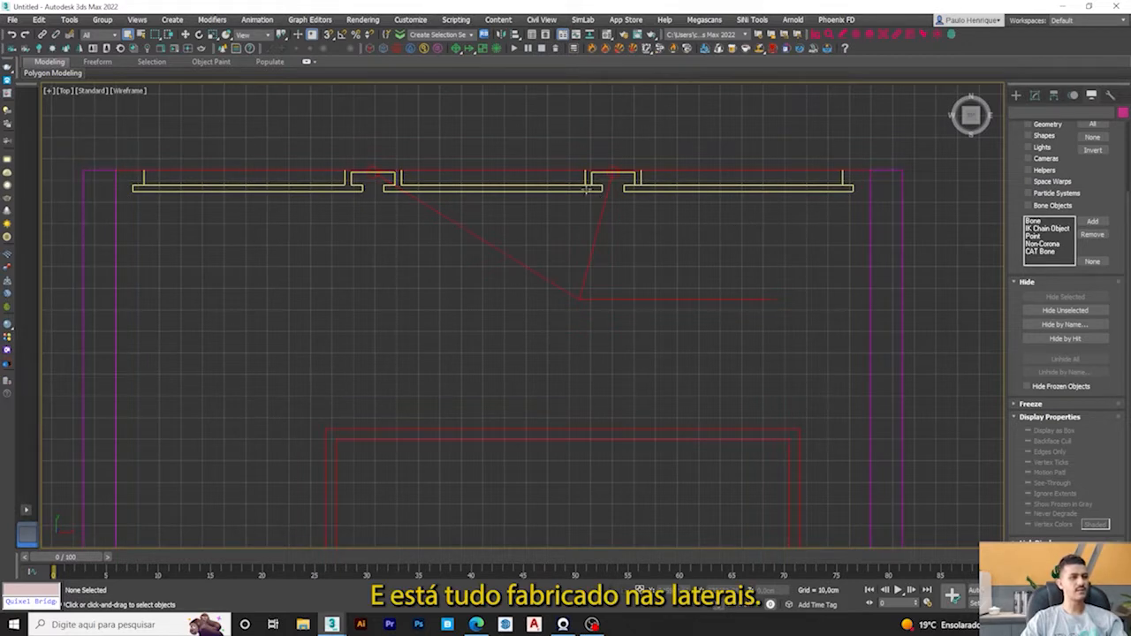
pyautogui.scroll(3, 590, 185)
pyautogui.moveTo(248, 211); pyautogui.dragTo(472, 216, button='middle')
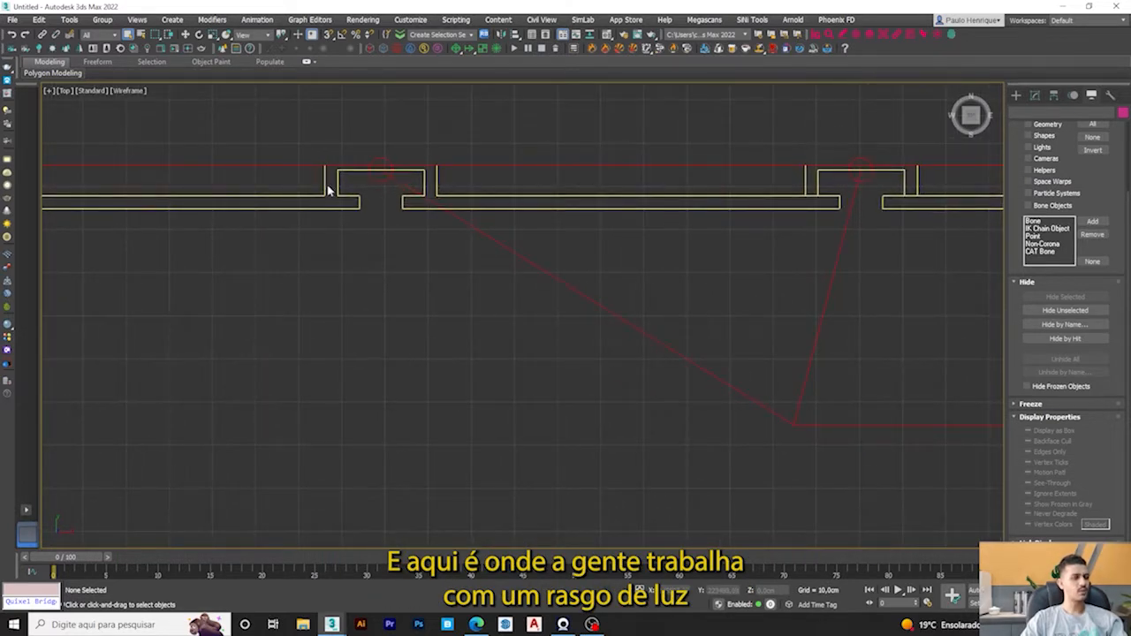
pyautogui.moveTo(361, 205); pyautogui.dragTo(306, 205, button='middle')
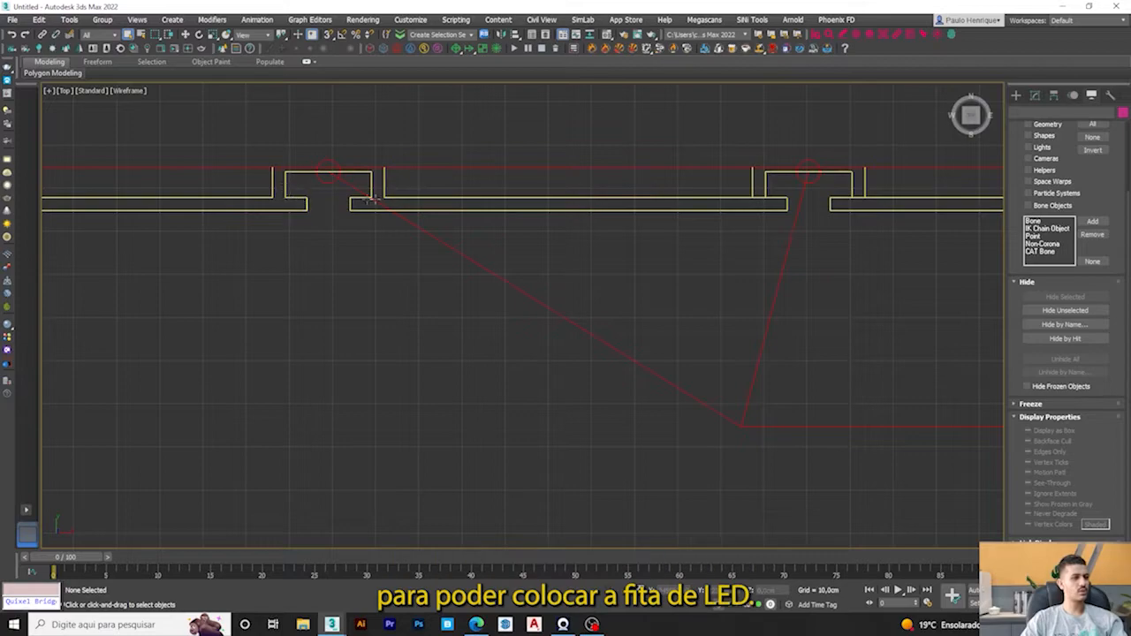
pyautogui.moveTo(793, 255); pyautogui.dragTo(706, 263, button='middle')
pyautogui.moveTo(762, 223); pyautogui.dragTo(599, 234, button='middle')
# Step: Compare the headboard-wall section and its lower panel with the bed wall in the bedroom plan
pyautogui.scroll(-6, 635, 271)
pyautogui.moveTo(828, 338); pyautogui.dragTo(557, 303, button='middle')
pyautogui.scroll(2, 610, 351)
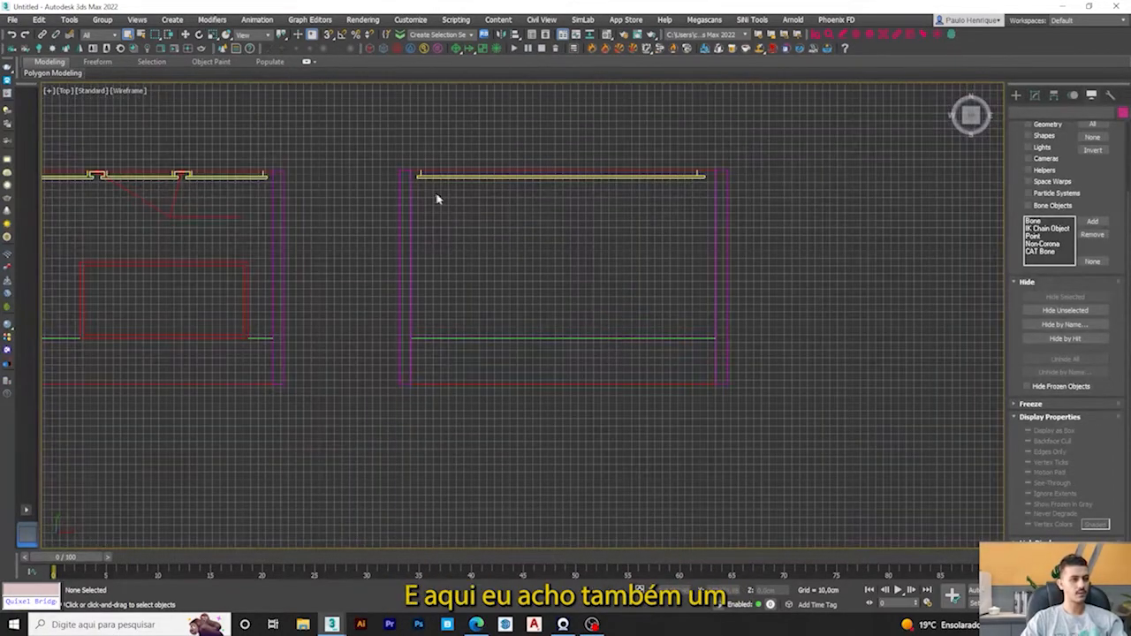
pyautogui.scroll(-3, 449, 288)
pyautogui.moveTo(449, 287); pyautogui.dragTo(884, 306, button='middle')
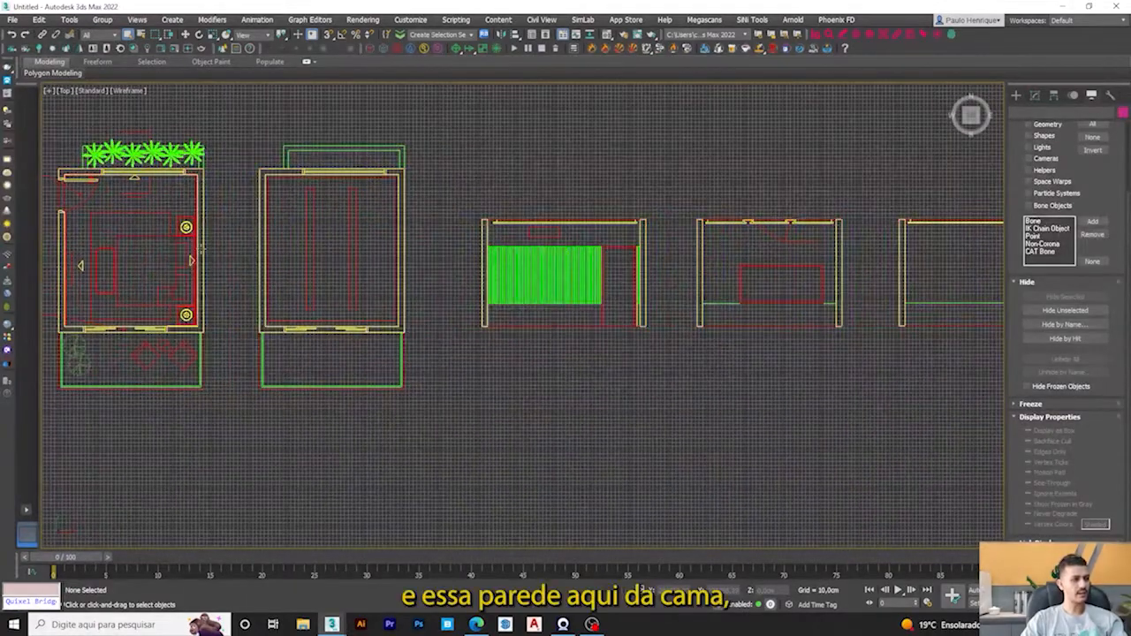
pyautogui.moveTo(732, 351); pyautogui.dragTo(368, 339, button='middle')
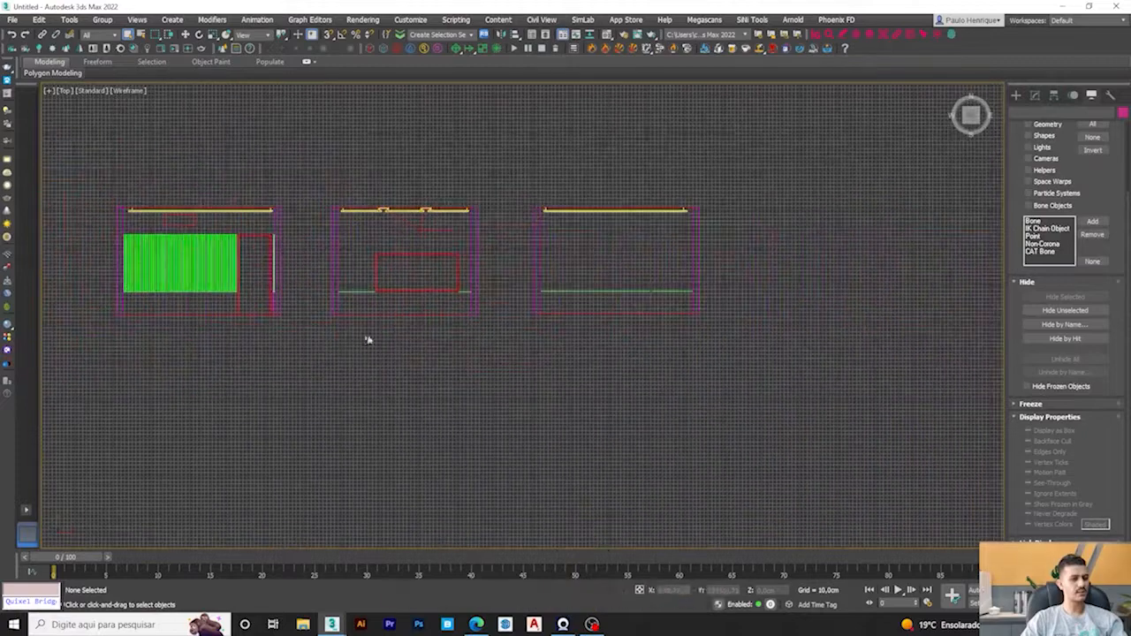
pyautogui.scroll(5, 645, 283)
pyautogui.scroll(2, 614, 300)
pyautogui.scroll(-4, 663, 278)
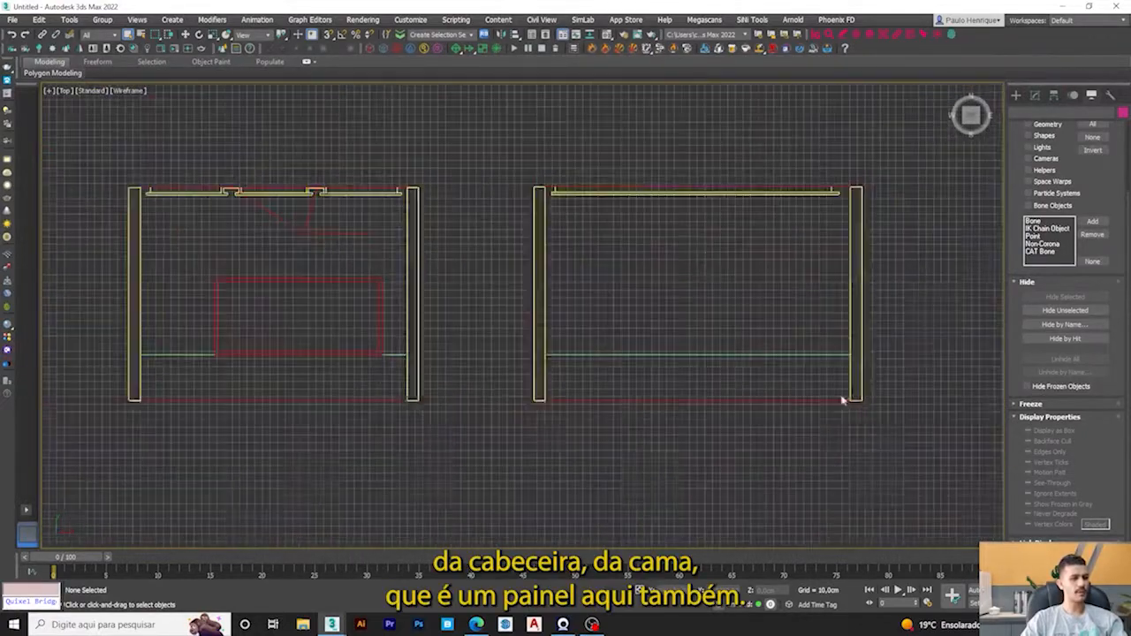
pyautogui.scroll(3, 707, 265)
pyautogui.scroll(-10, 800, 265)
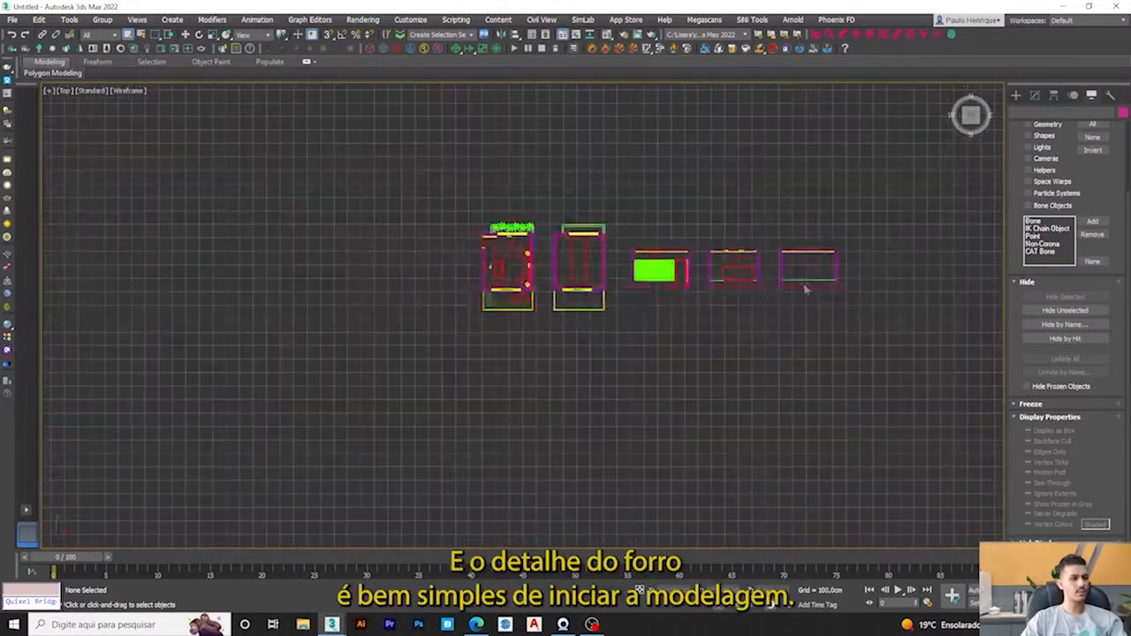
# Step: Hide the grid in the Top viewport behind the bedroom plans
pyautogui.scroll(4, 505, 255)
pyautogui.scroll(-3, 505, 255)
pyautogui.scroll(1, 460, 303)
pyautogui.press('h')
pyautogui.click(264, 10)
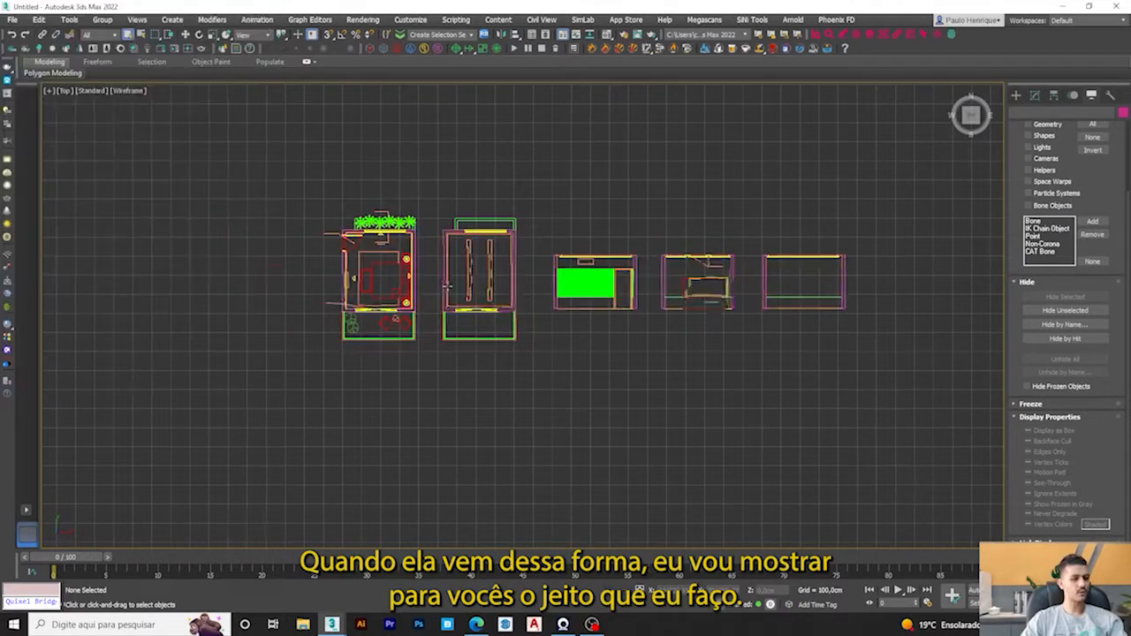
pyautogui.scroll(6, 422, 211)
pyautogui.scroll(2, 422, 209)
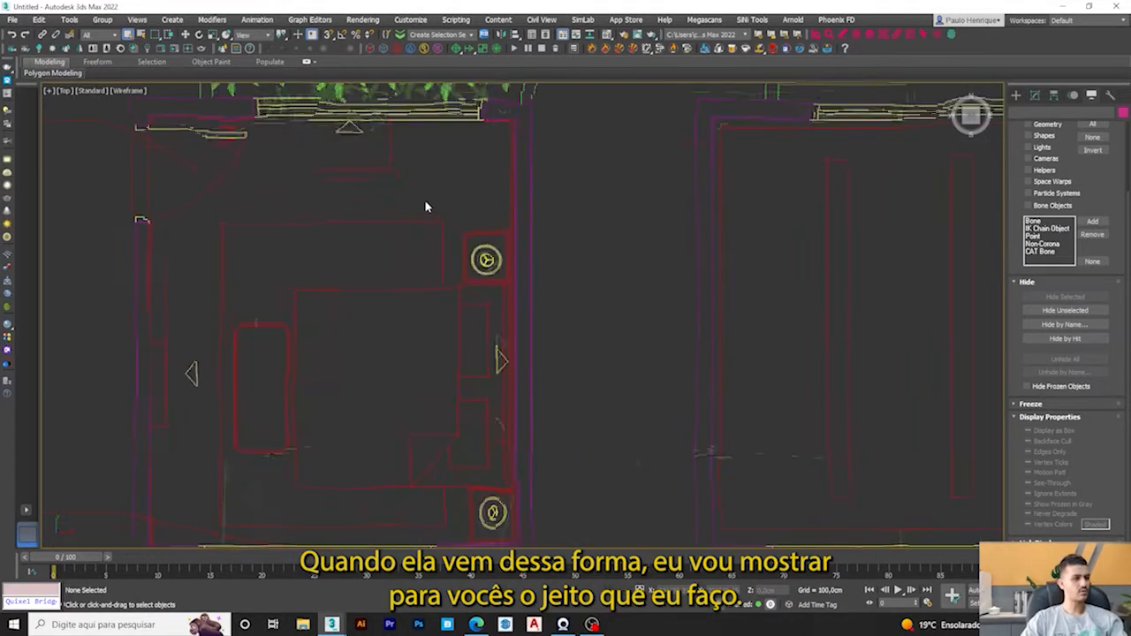
pyautogui.scroll(-5, 336, 216)
pyautogui.scroll(2, 361, 233)
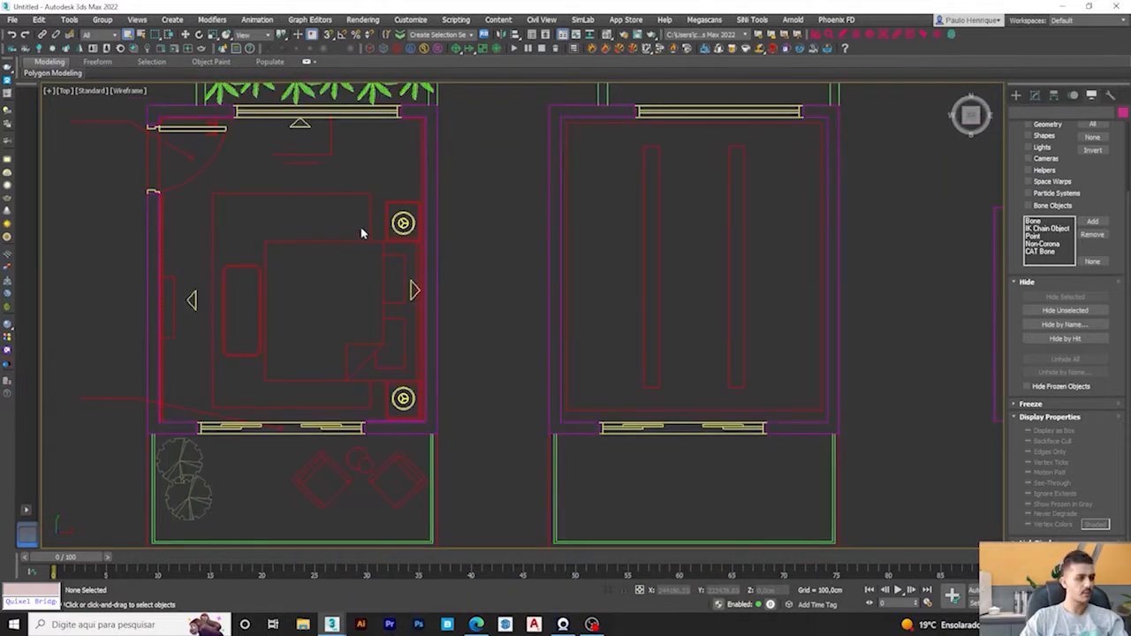
# Step: Examine the purple wall outline around the bedroom plan, from the door corner to the window openings
pyautogui.scroll(-4, 360, 233)
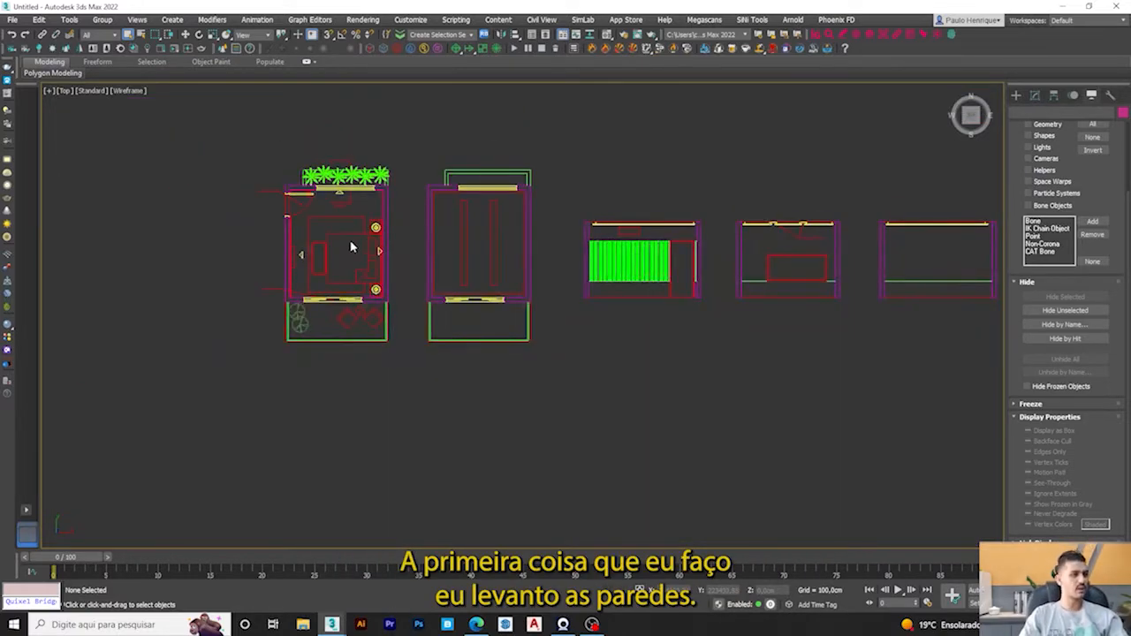
pyautogui.scroll(5, 354, 246)
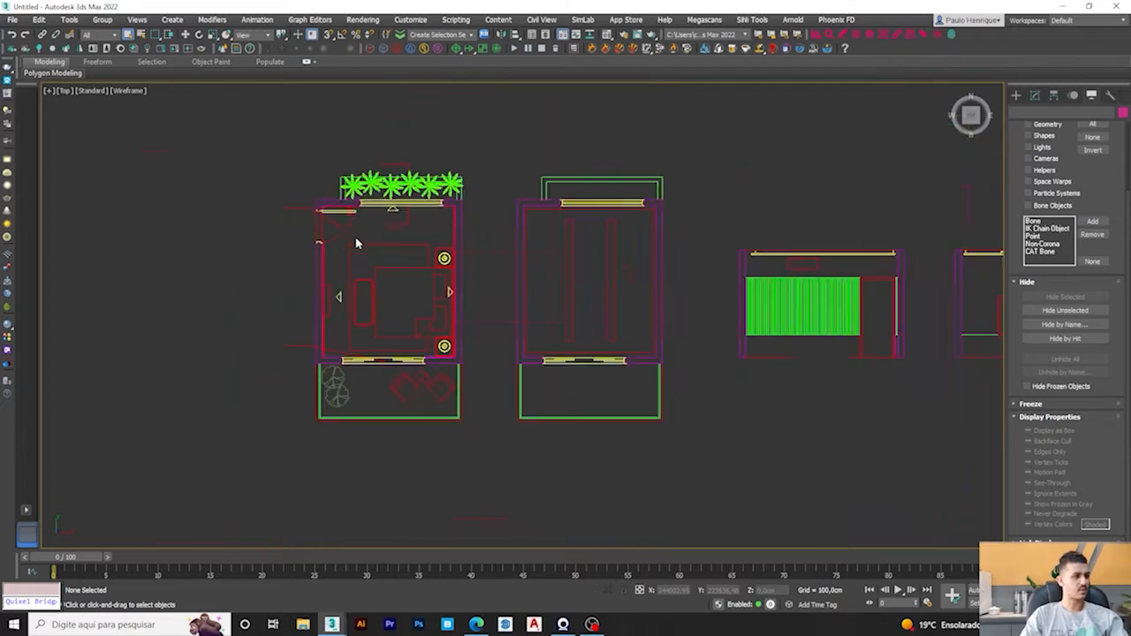
pyautogui.scroll(5, 309, 199)
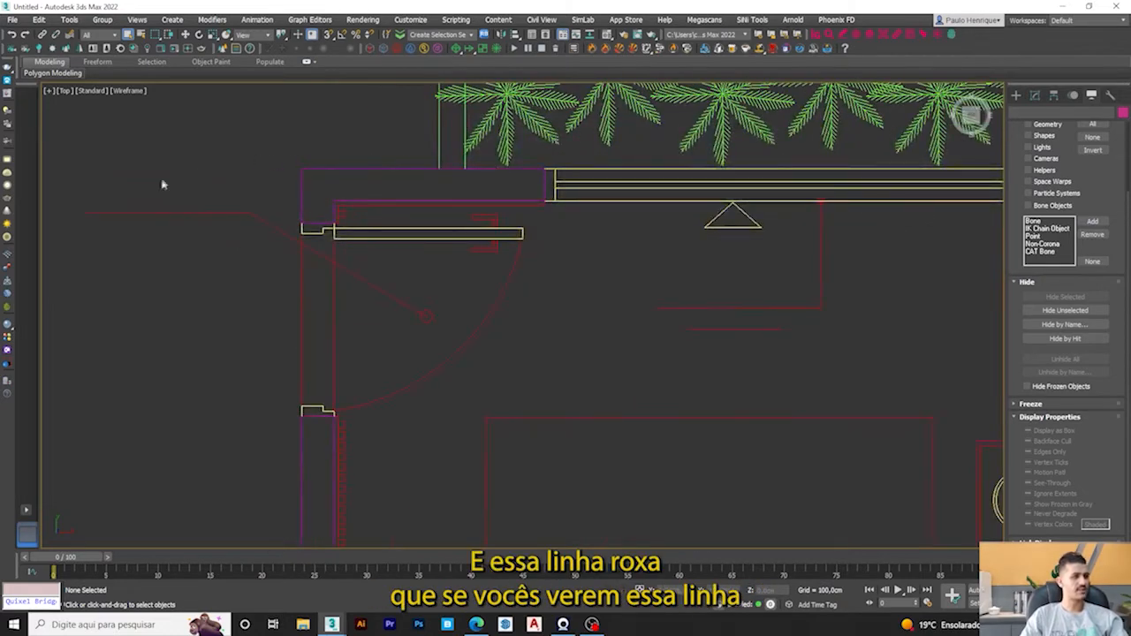
pyautogui.scroll(-3, 177, 177)
pyautogui.moveTo(169, 315); pyautogui.dragTo(202, 205, button='middle')
pyautogui.scroll(2, 530, 460)
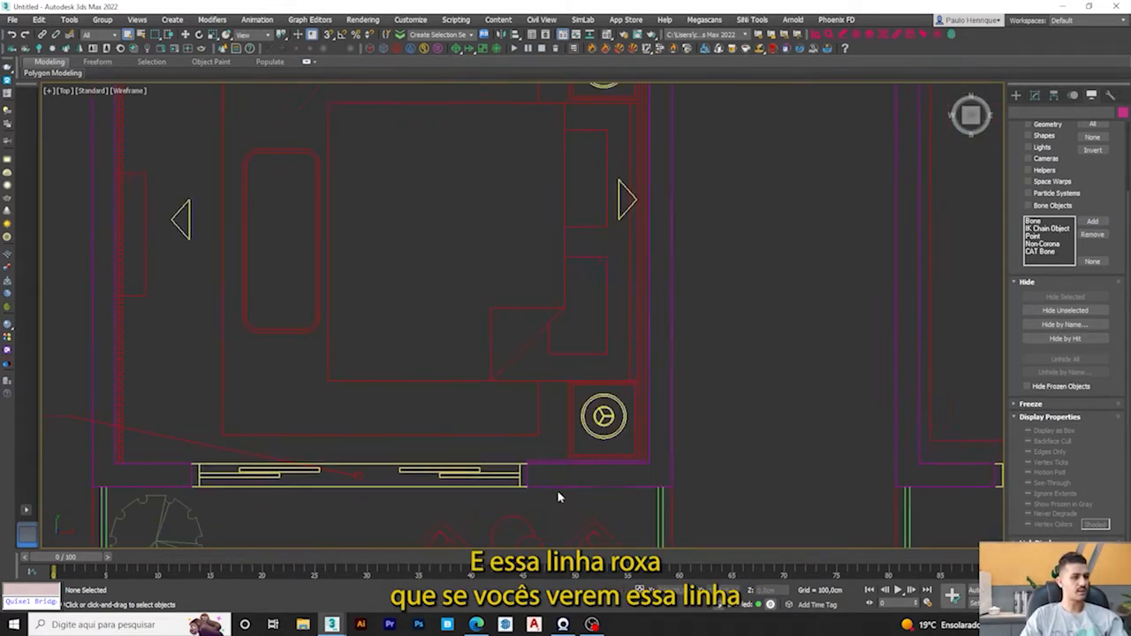
pyautogui.scroll(-4, 677, 420)
pyautogui.scroll(3, 670, 177)
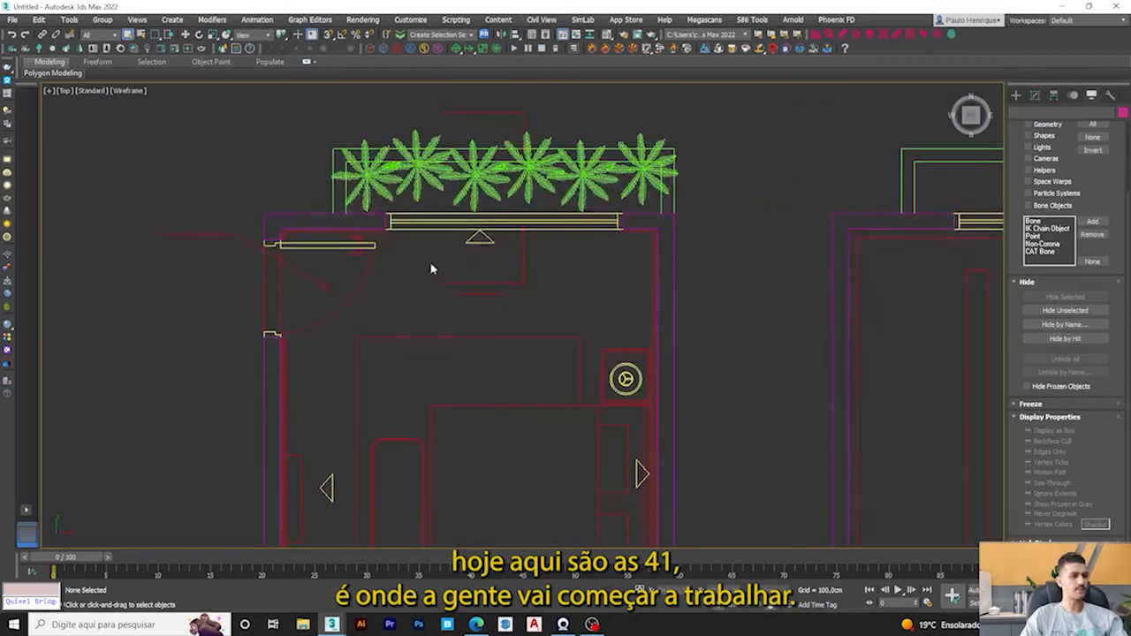
pyautogui.moveTo(435, 268); pyautogui.dragTo(472, 260, button='middle')
# Step: Select the purple wall linework of the bedroom plan and isolate it
pyautogui.click(327, 214)
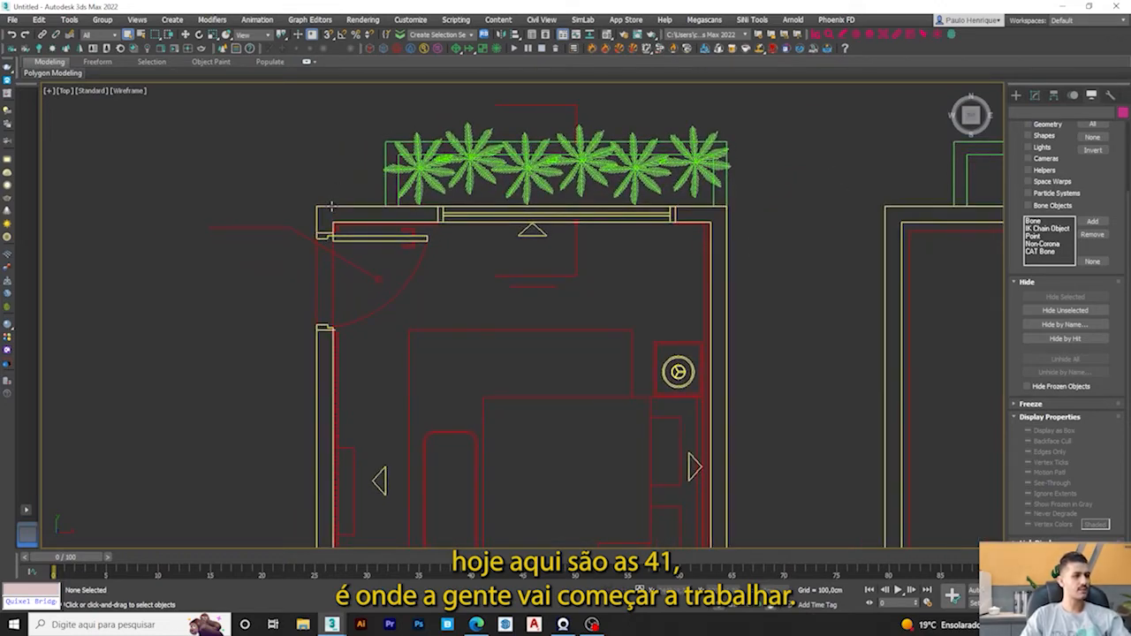
pyautogui.scroll(-4, 329, 210)
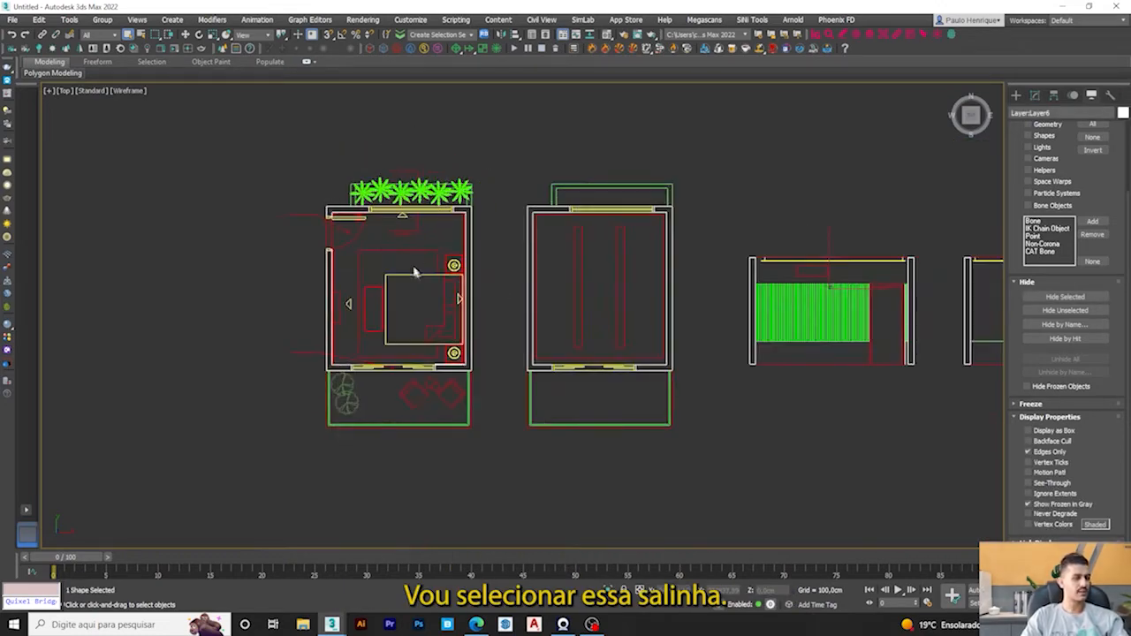
pyautogui.click(353, 234)
pyautogui.scroll(4, 349, 225)
pyautogui.click(302, 181)
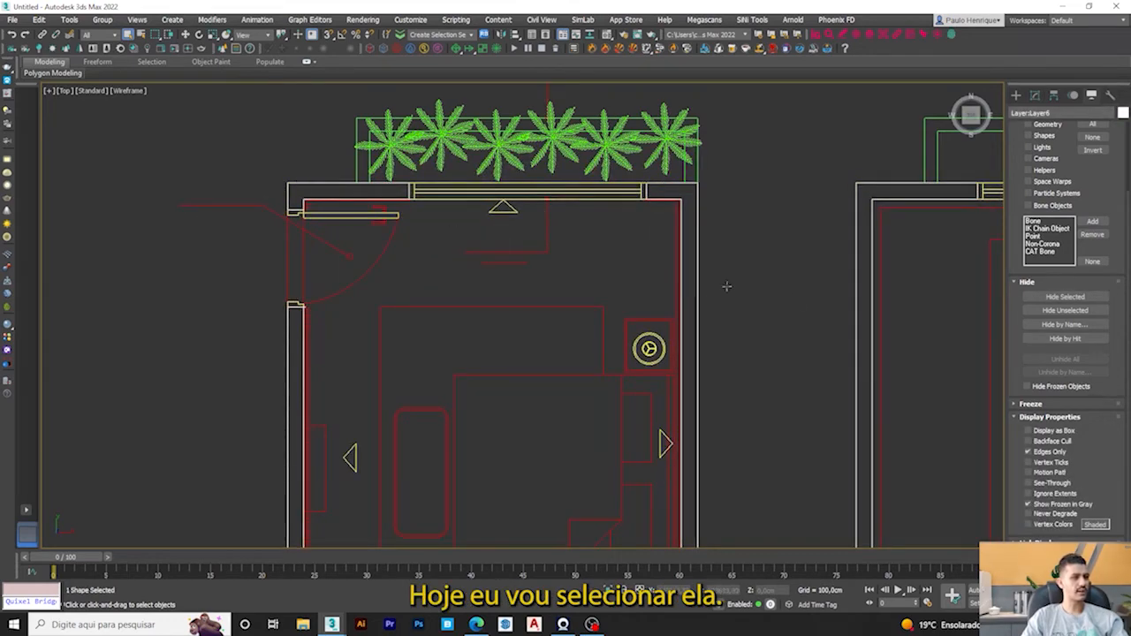
pyautogui.moveTo(781, 318); pyautogui.dragTo(772, 301, button='middle')
pyautogui.hotkey('alt', 'q')
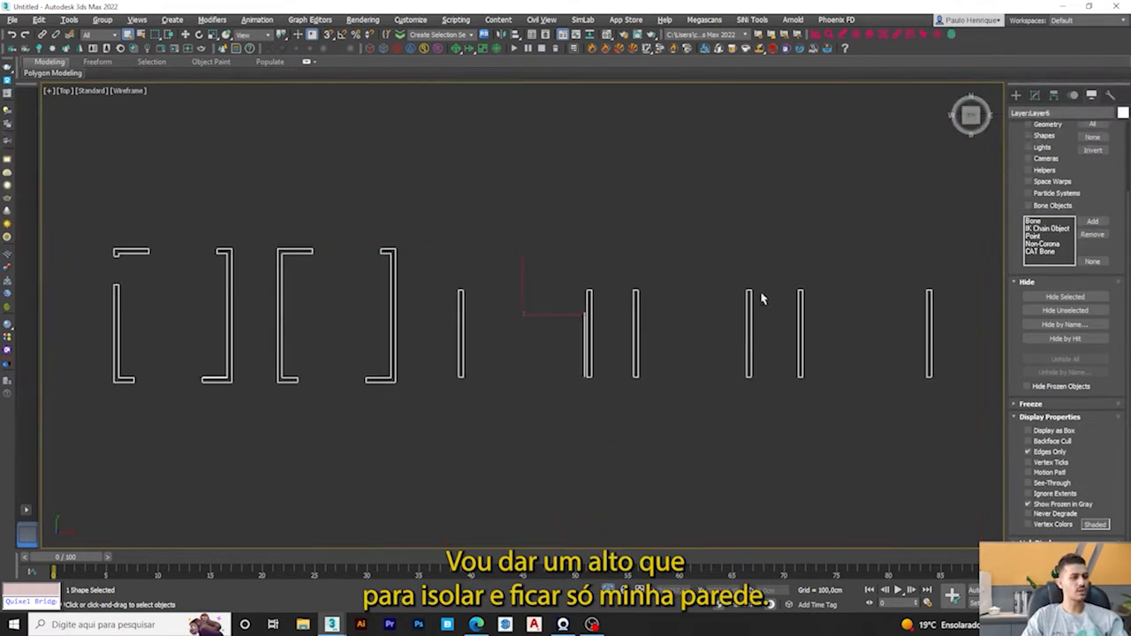
# Step: Compare the isolated wall lines across the plans and sections, and unhide all objects
pyautogui.click(175, 280)
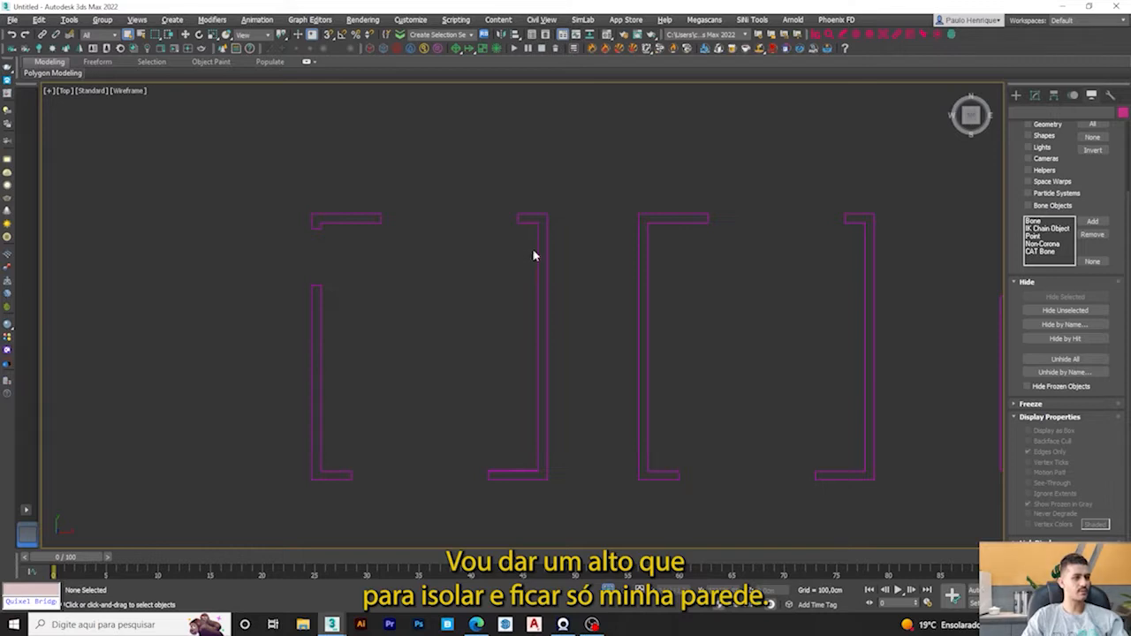
pyautogui.click(533, 255)
pyautogui.scroll(-5, 535, 252)
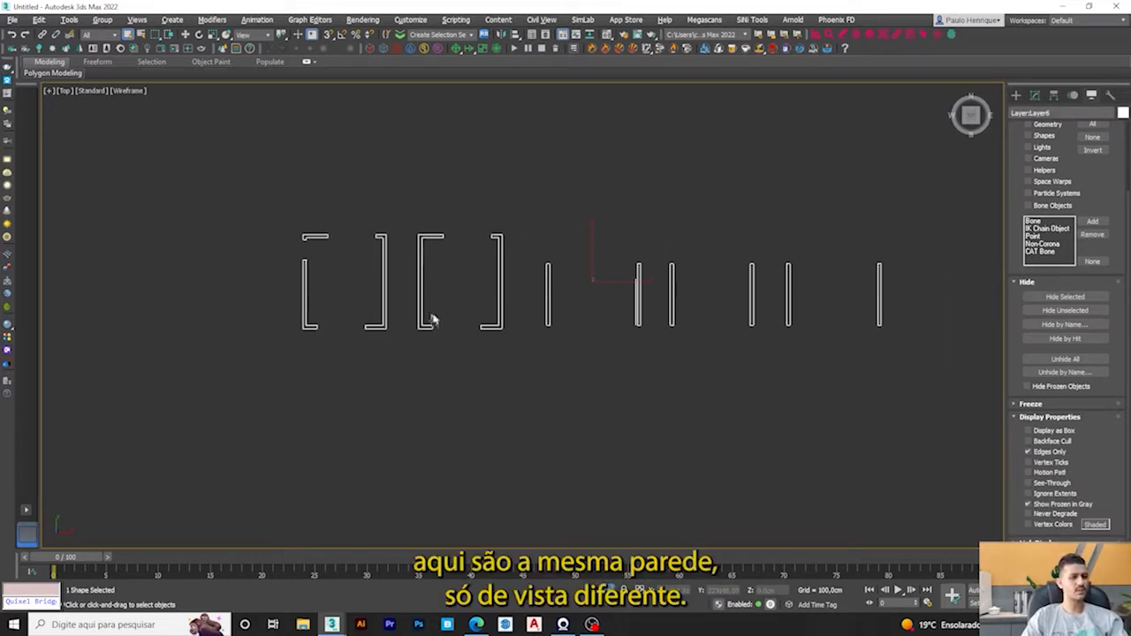
pyautogui.scroll(3, 349, 265)
pyautogui.click(352, 213)
pyautogui.click(1064, 360)
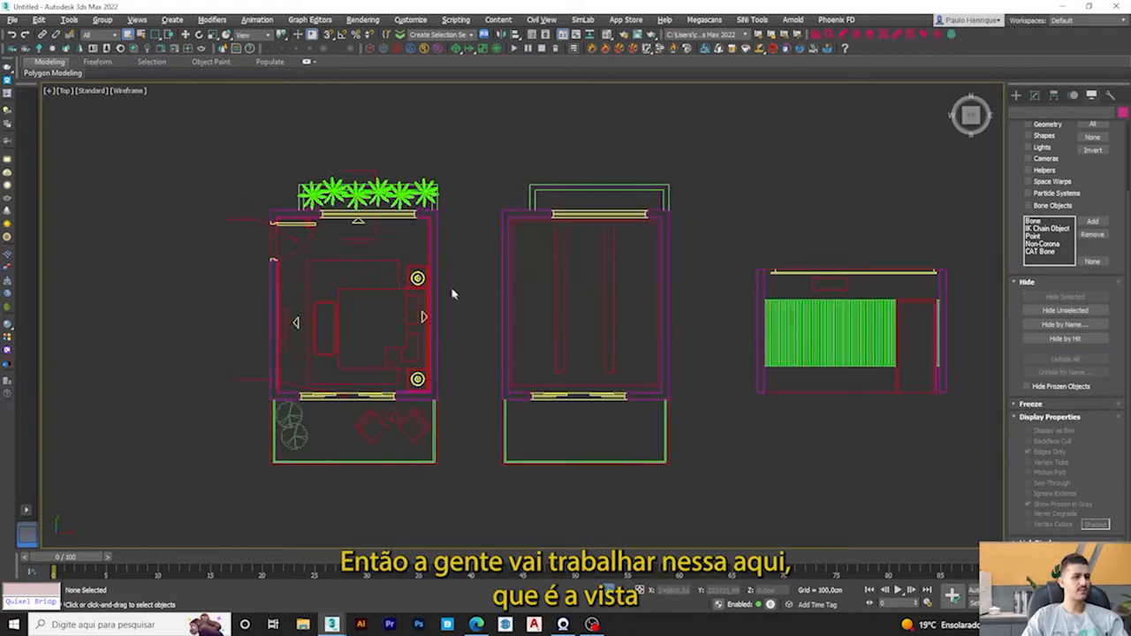
# Step: Isolate the wall linework of the bedroom plan again and clear the selection
pyautogui.scroll(3, 454, 292)
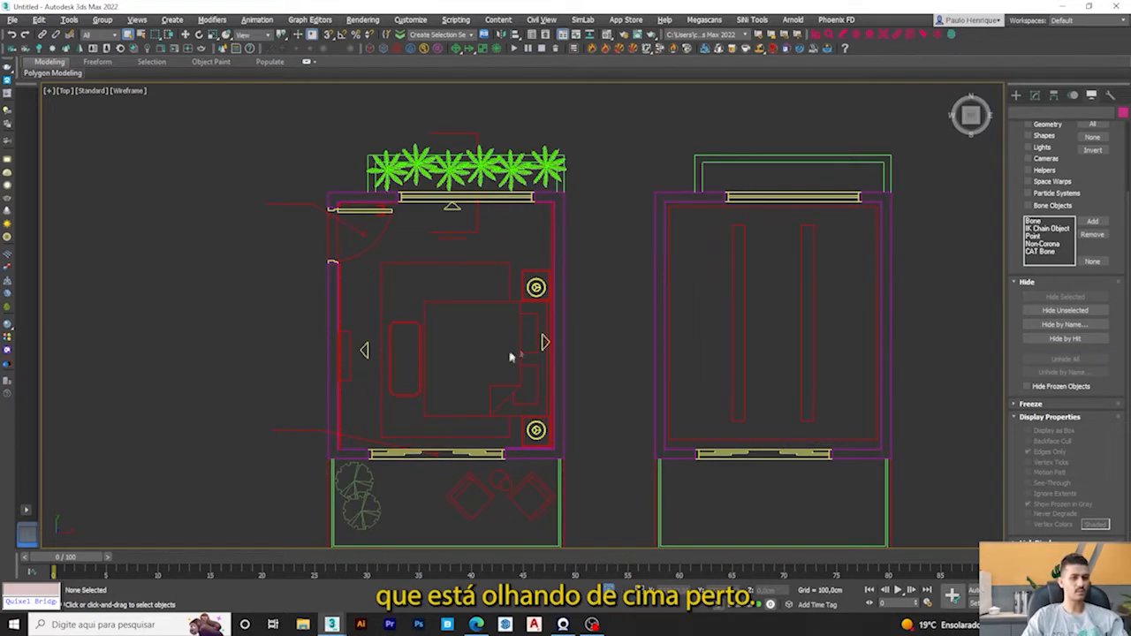
pyautogui.click(562, 208)
pyautogui.moveTo(576, 292); pyautogui.dragTo(615, 316, button='middle')
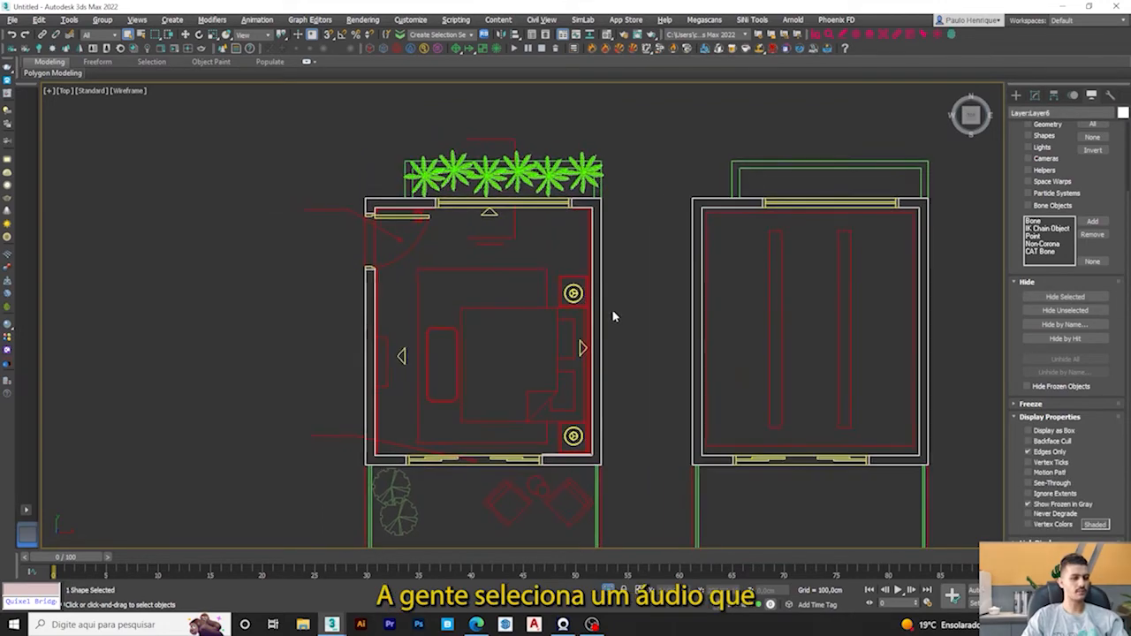
pyautogui.hotkey('alt', 'q')
pyautogui.moveTo(364, 282); pyautogui.dragTo(531, 278, button='middle')
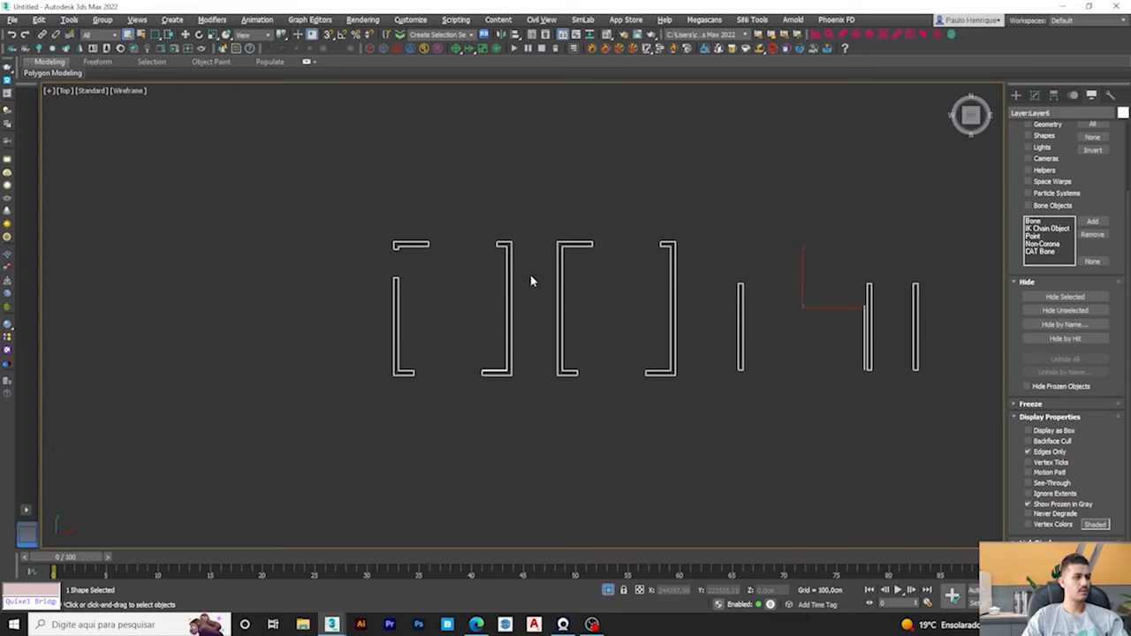
pyautogui.click(500, 292)
pyautogui.scroll(3, 442, 314)
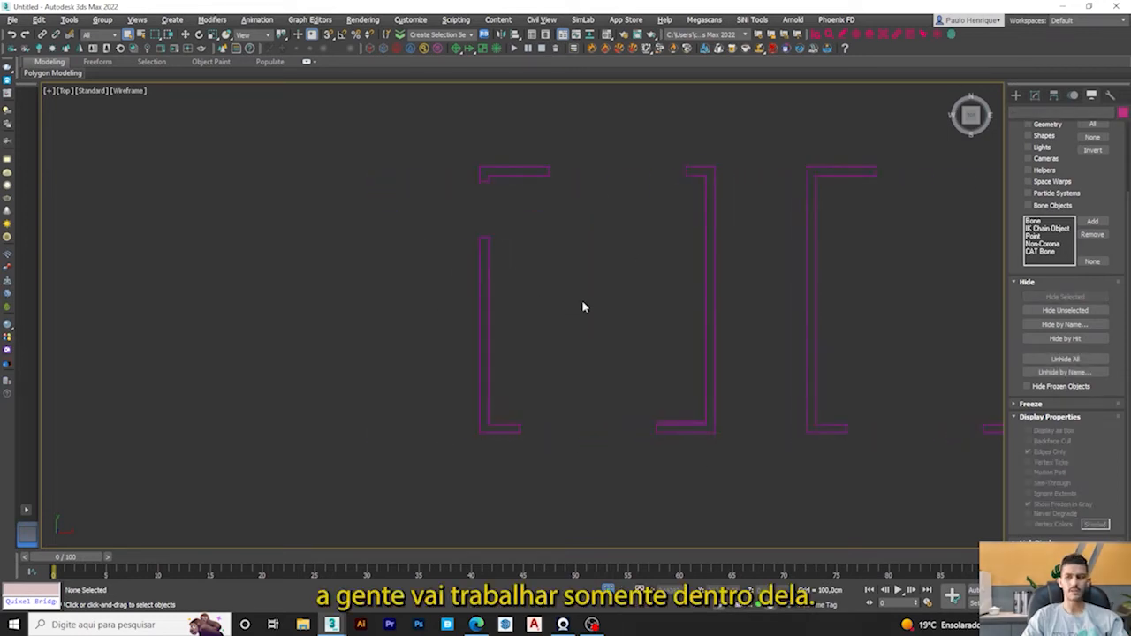
# Step: Review the creation categories for geometry, shapes, lights and cameras, ending on the Standard Primitives geometry
pyautogui.click(1016, 96)
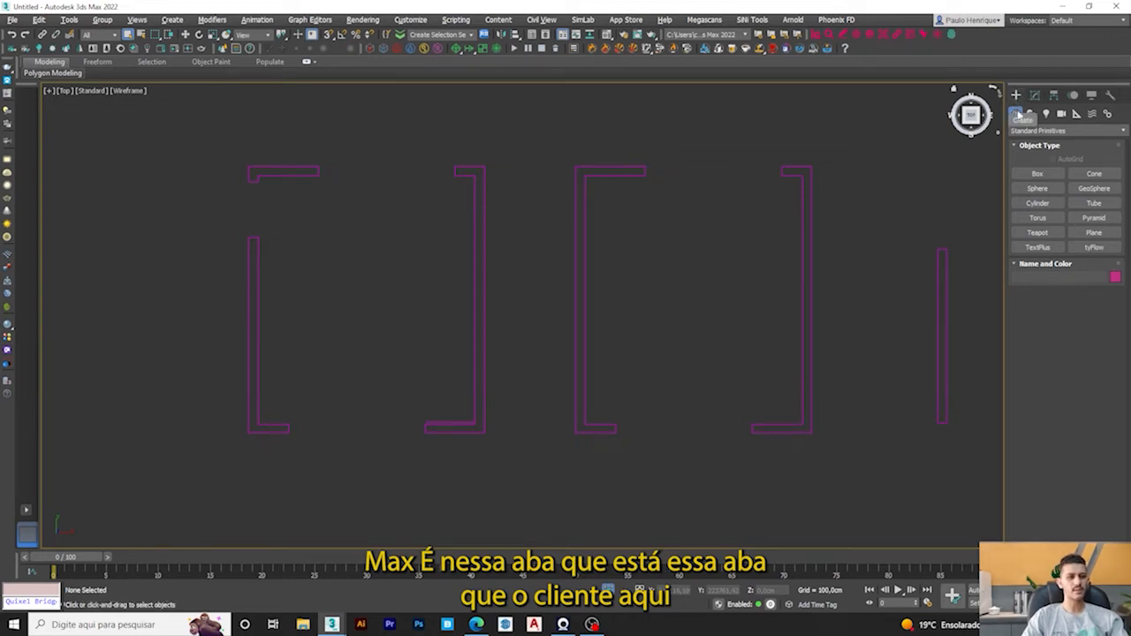
pyautogui.click(1031, 113)
pyautogui.click(1047, 113)
pyautogui.click(1016, 113)
pyautogui.click(1030, 113)
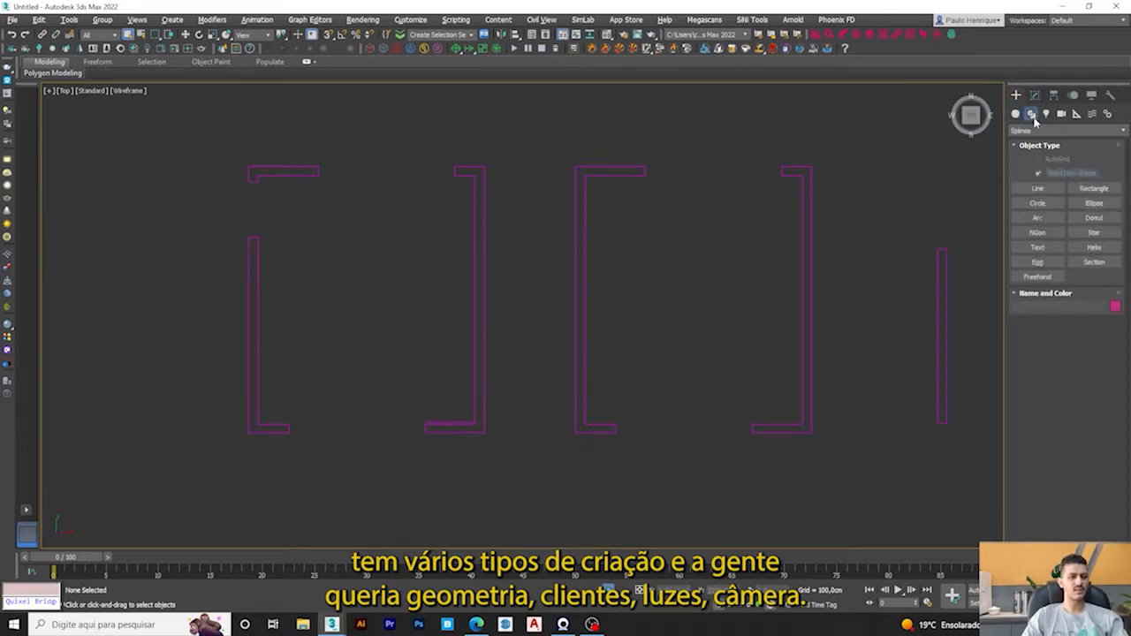
pyautogui.click(1047, 116)
pyautogui.click(1061, 116)
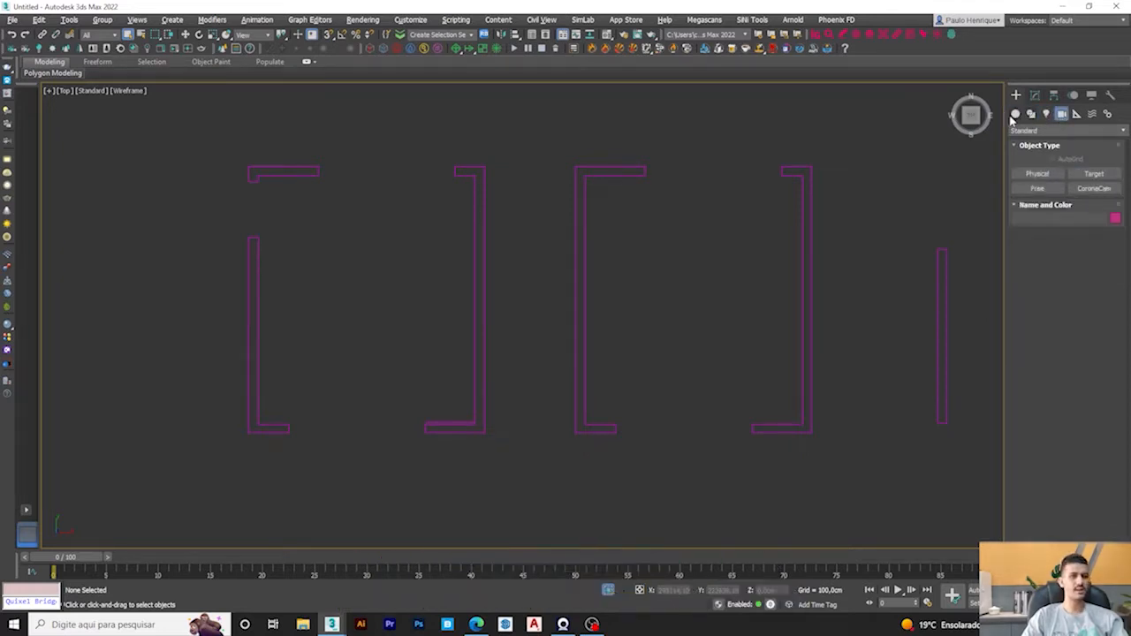
pyautogui.click(1015, 115)
pyautogui.click(1047, 114)
pyautogui.click(1031, 114)
pyautogui.click(1015, 114)
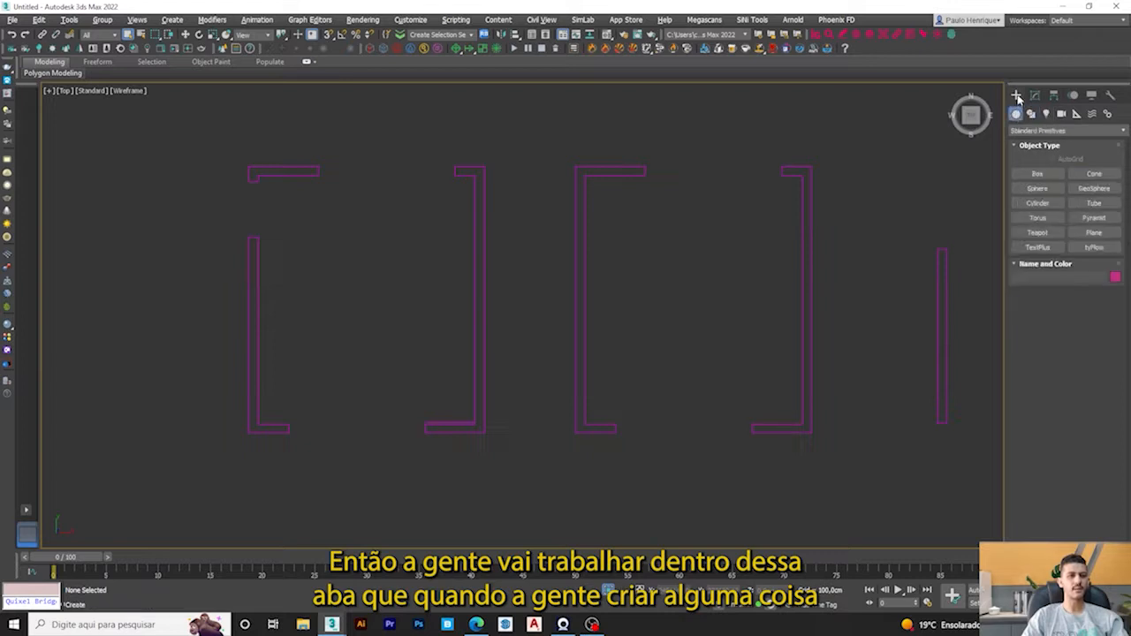
pyautogui.moveTo(818, 205)
pyautogui.mouseDown(button='middle')
pyautogui.moveTo(786, 205)
pyautogui.moveTo(802, 206)
pyautogui.mouseUp(button='middle')
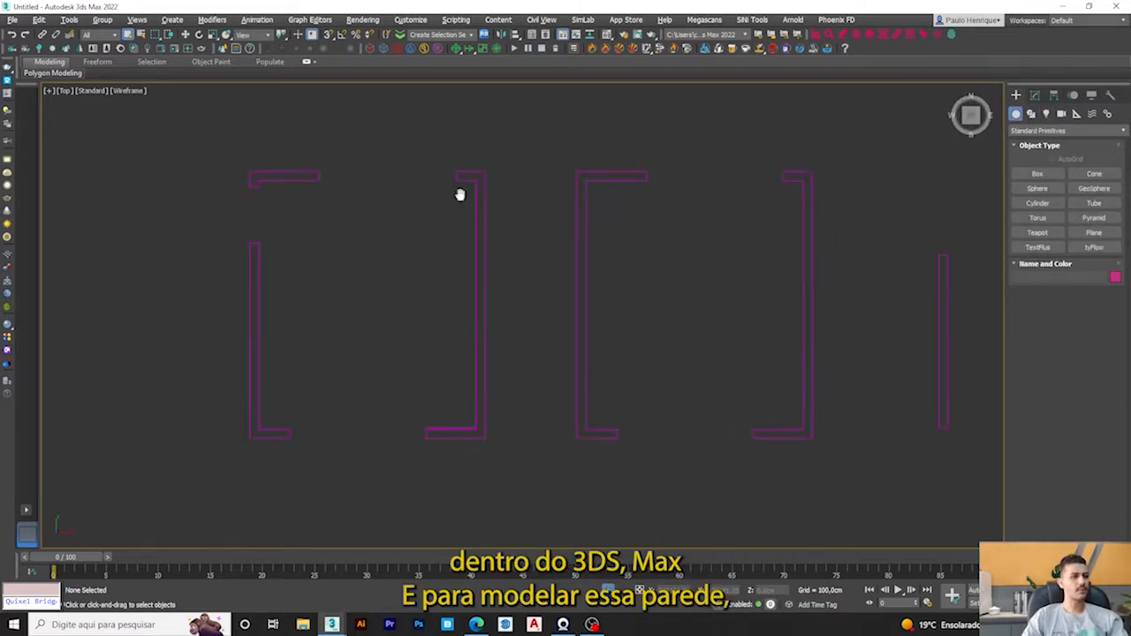
# Step: Draw a trial plane of about 323 × 196 cm inside the first bedroom plan and turn on shaded display
pyautogui.click(1031, 115)
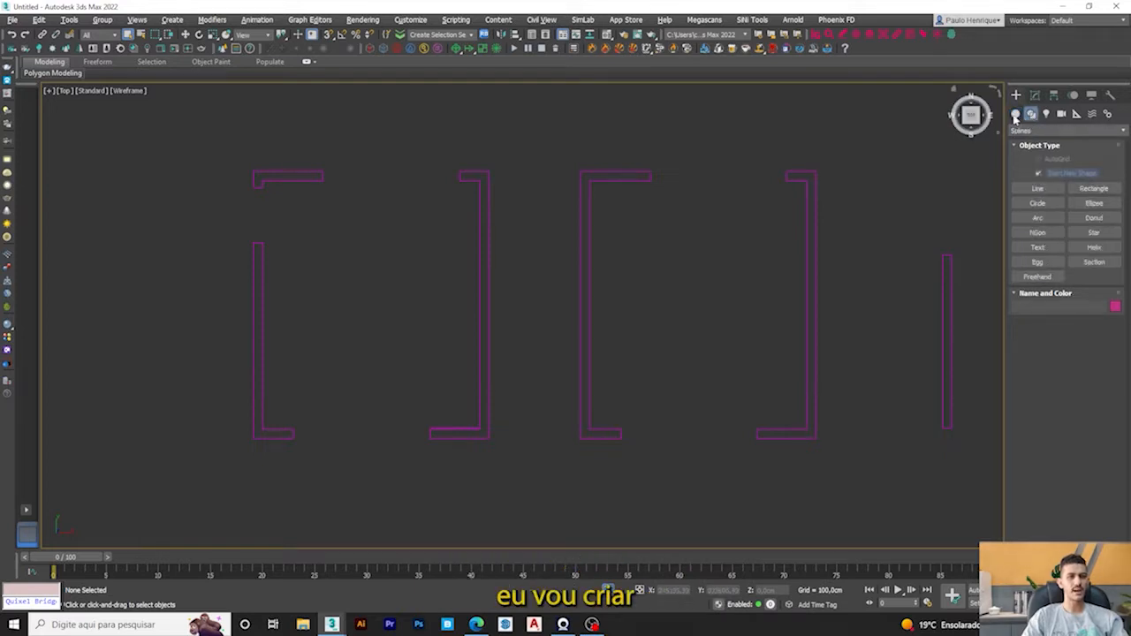
pyautogui.click(1015, 115)
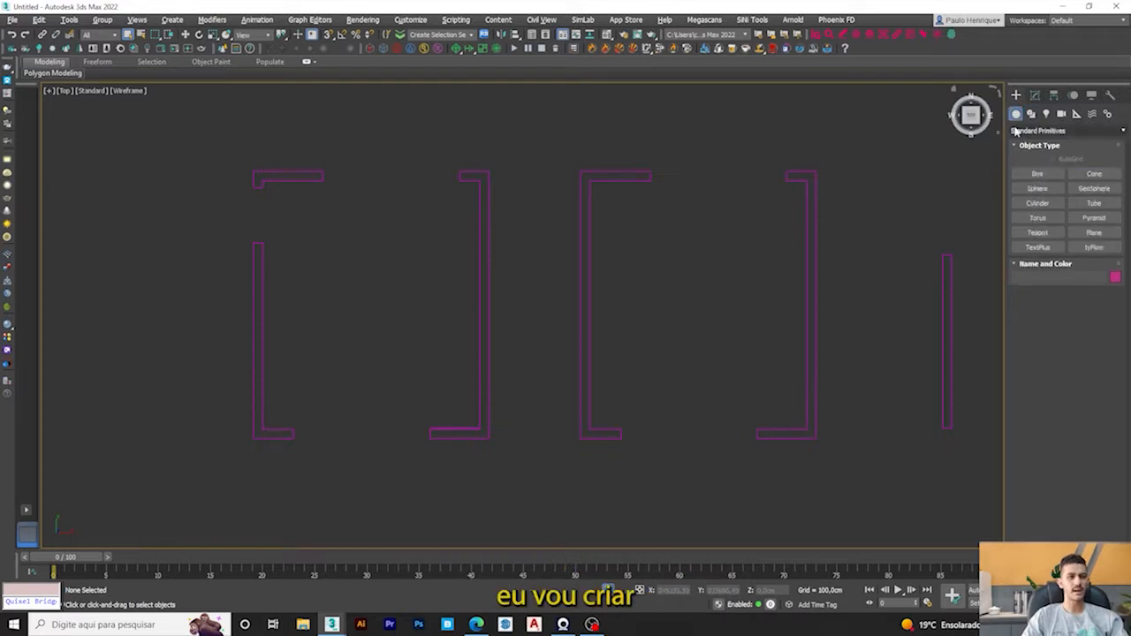
pyautogui.click(1093, 233)
pyautogui.moveTo(480, 245); pyautogui.dragTo(543, 245, button='middle')
pyautogui.scroll(3, 399, 187)
pyautogui.scroll(-3, 572, 172)
pyautogui.moveTo(580, 173)
pyautogui.mouseDown()
pyautogui.moveTo(450, 355)
pyautogui.moveTo(457, 378)
pyautogui.mouseUp()
pyautogui.moveTo(495, 351)
pyautogui.mouseDown(button='middle')
pyautogui.moveTo(544, 359)
pyautogui.moveTo(617, 264)
pyautogui.mouseUp(button='middle')
pyautogui.press('F3')
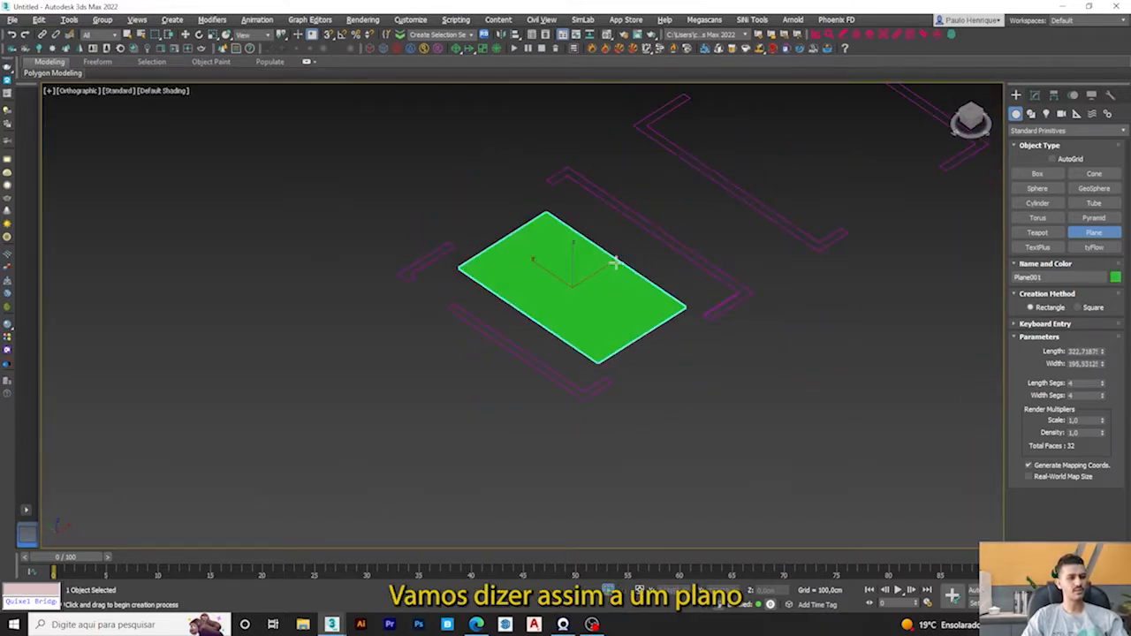
# Step: Return to the top view and delete the trial plane
pyautogui.press('w')
pyautogui.press('t')
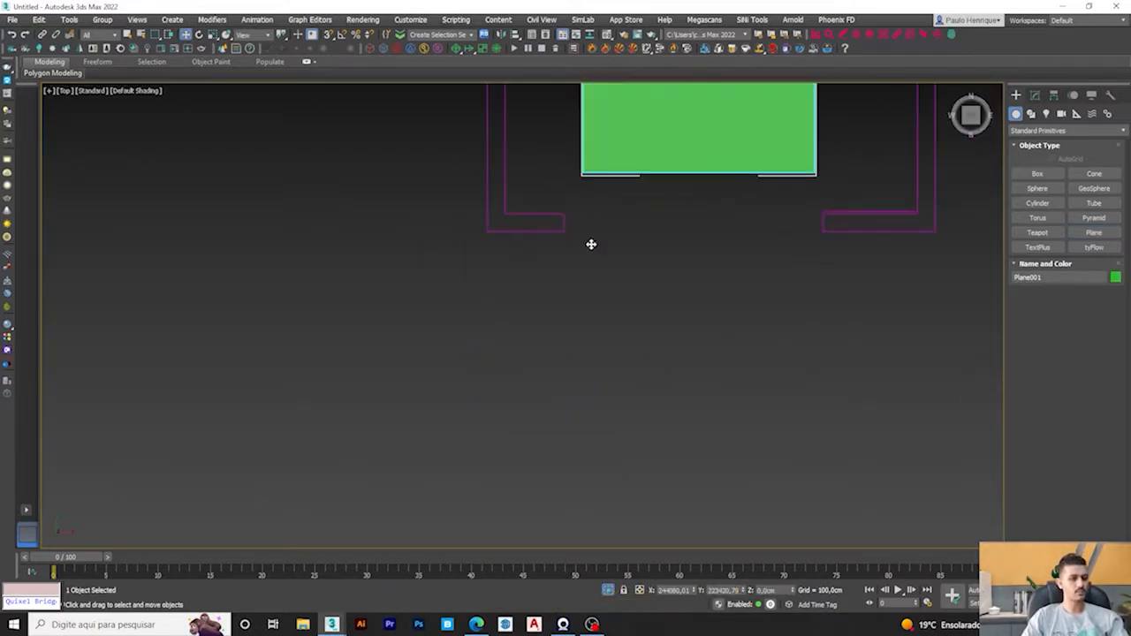
pyautogui.moveTo(591, 244); pyautogui.dragTo(591, 379, button='middle')
pyautogui.scroll(3, 588, 379)
pyautogui.scroll(-3, 607, 357)
pyautogui.press('Delete')
# Step: Try a plane of about 27 × 14 cm by eye over the first plan's upper-left corner stub, and undo it
pyautogui.moveTo(475, 268); pyautogui.dragTo(499, 308, button='middle')
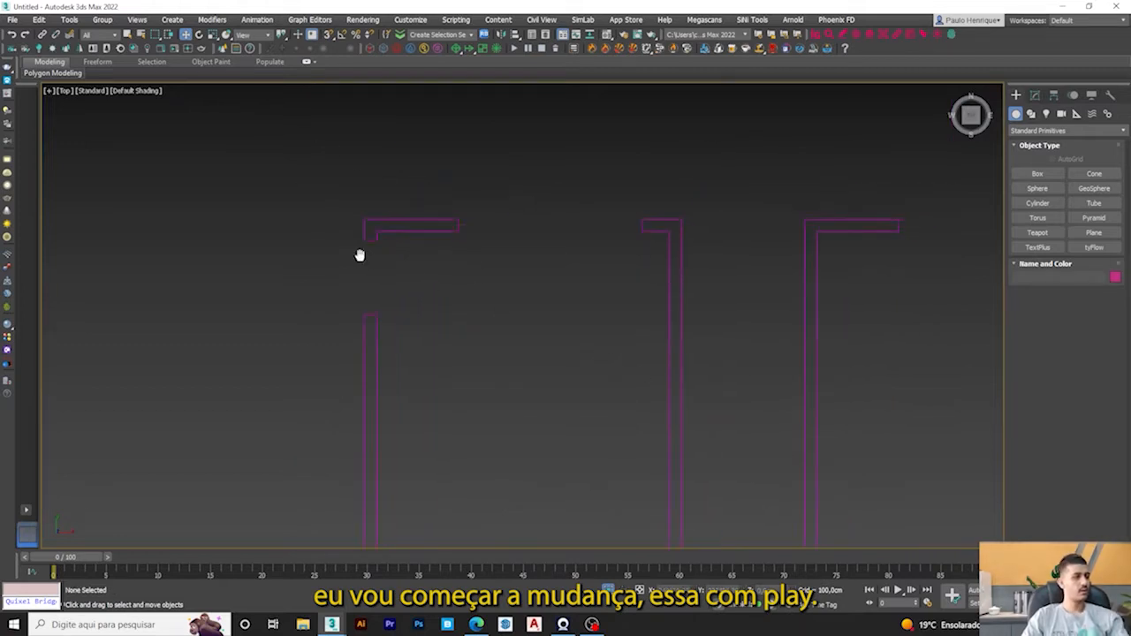
pyautogui.scroll(5, 375, 227)
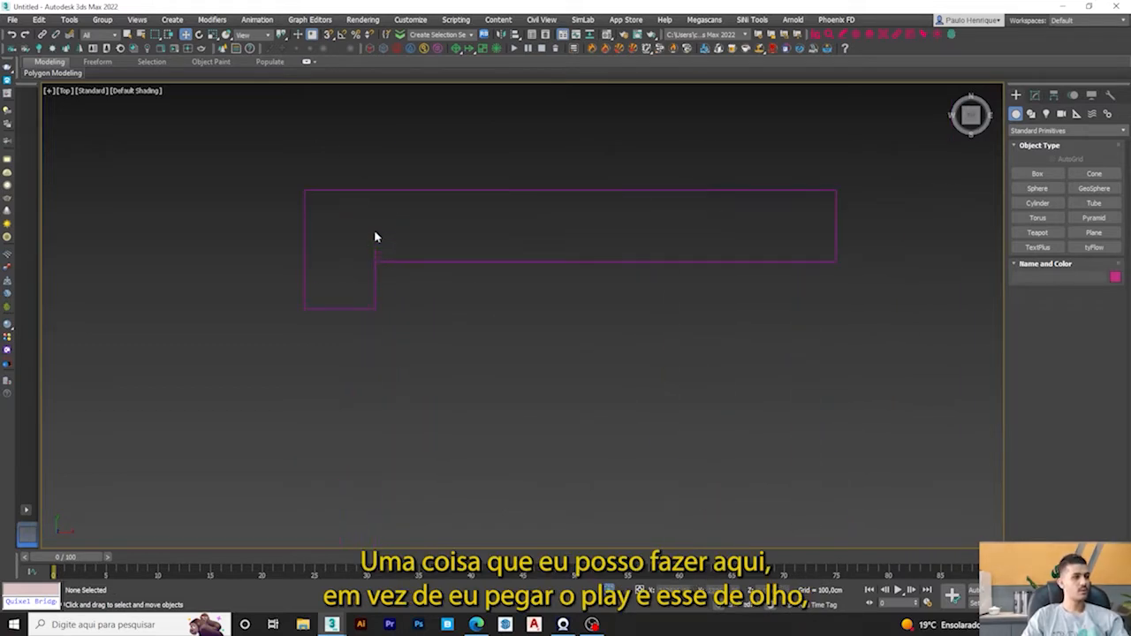
pyautogui.click(1094, 232)
pyautogui.moveTo(304, 309); pyautogui.dragTo(372, 180)
pyautogui.moveTo(385, 217); pyautogui.dragTo(380, 227, button='middle')
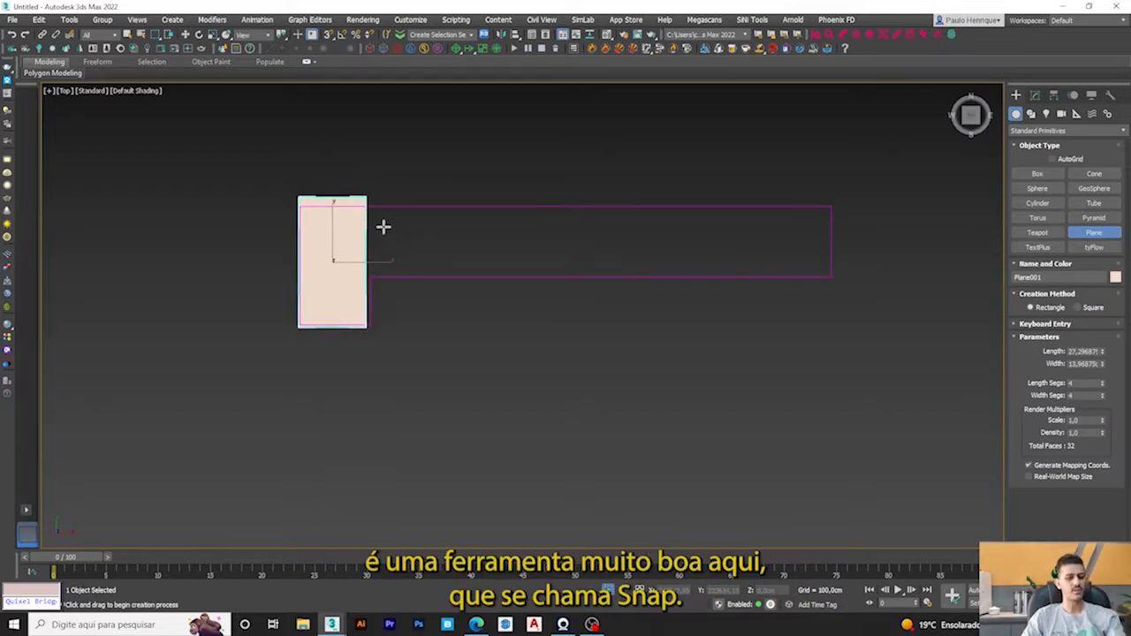
pyautogui.hotkey('ctrl', 'z')
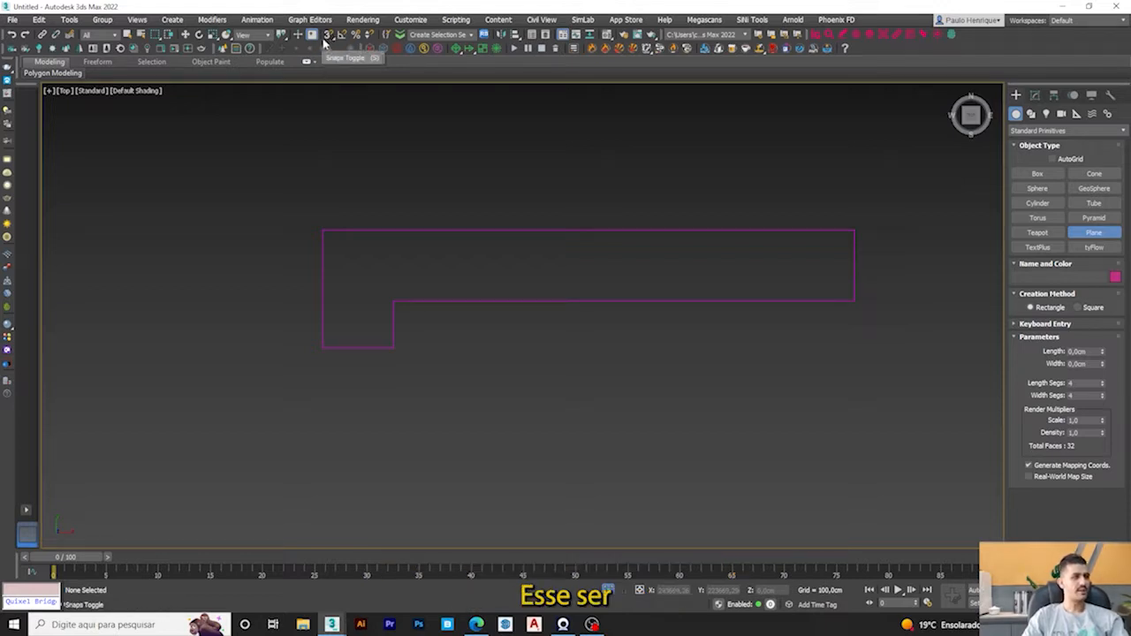
# Step: Turn on 2.5D snapping for drawing planes on the wall linework
pyautogui.click(327, 41)
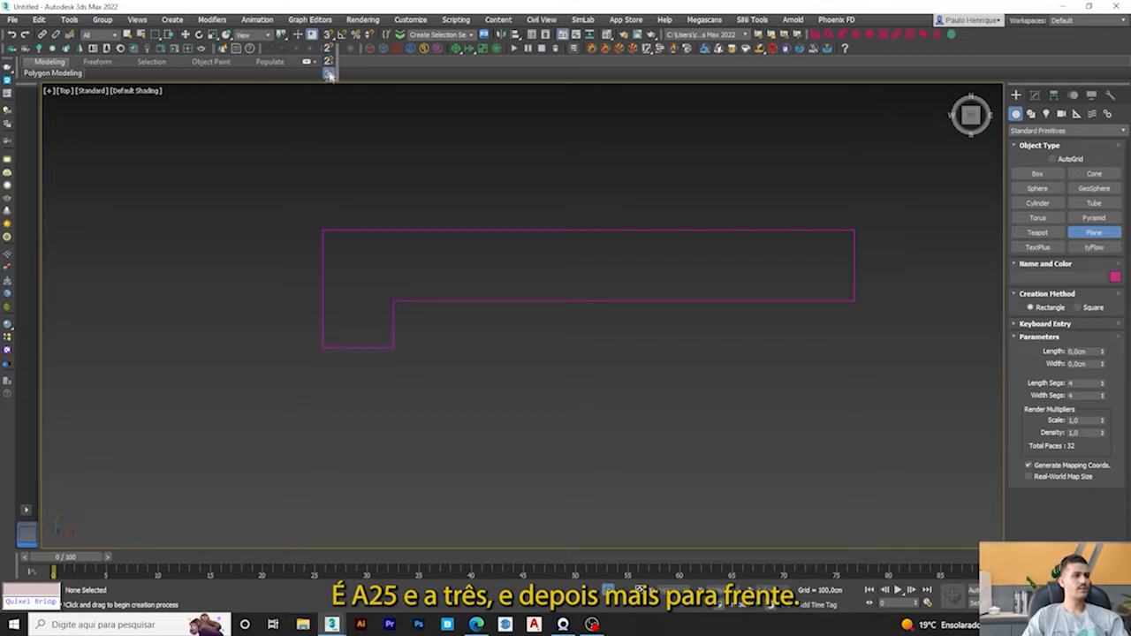
pyautogui.moveTo(331, 58); pyautogui.dragTo(330, 62)
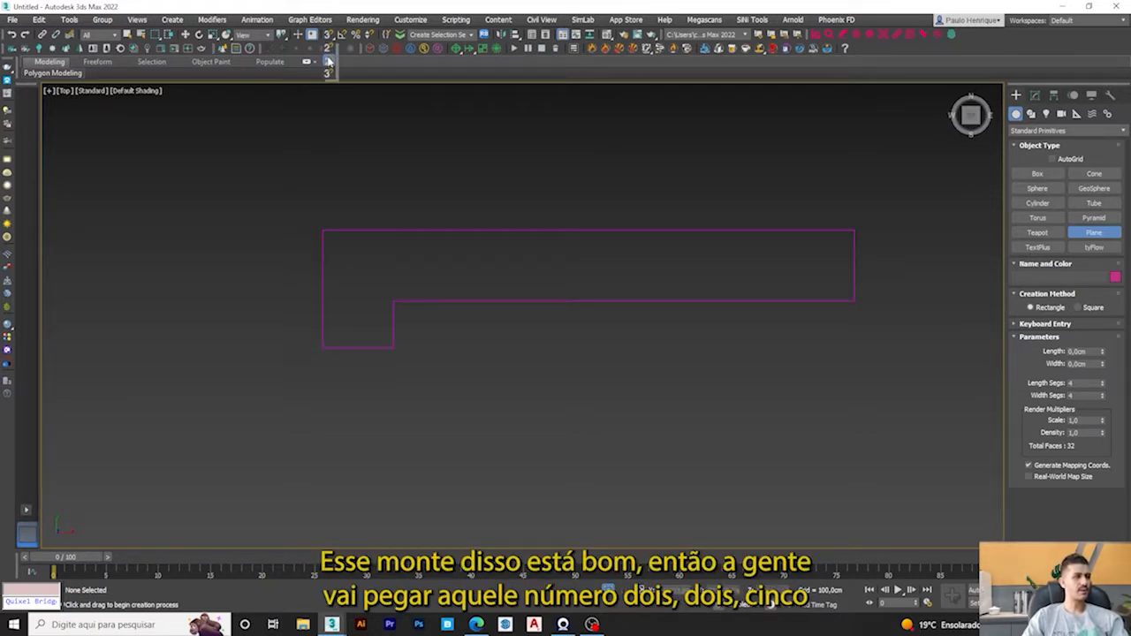
pyautogui.scroll(-1, 348, 116)
pyautogui.scroll(-1, 469, 203)
pyautogui.moveTo(495, 233); pyautogui.dragTo(411, 263, button='middle')
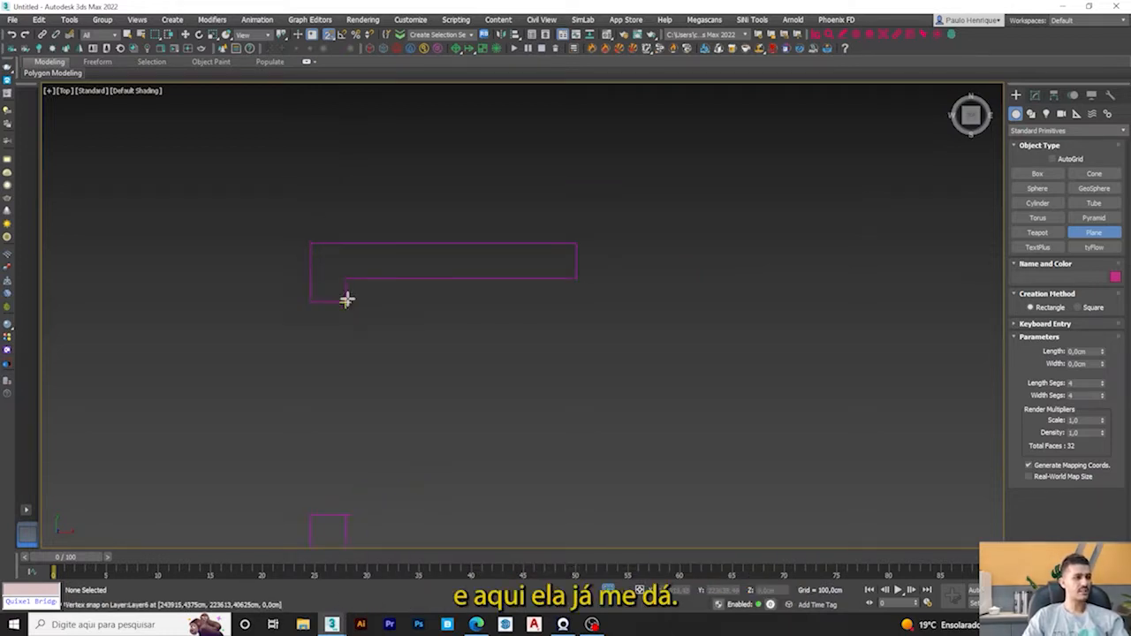
# Step: Examine how the snap marker catches the vertices and endpoints of the wall lines around the corner stub
pyautogui.scroll(3, 346, 302)
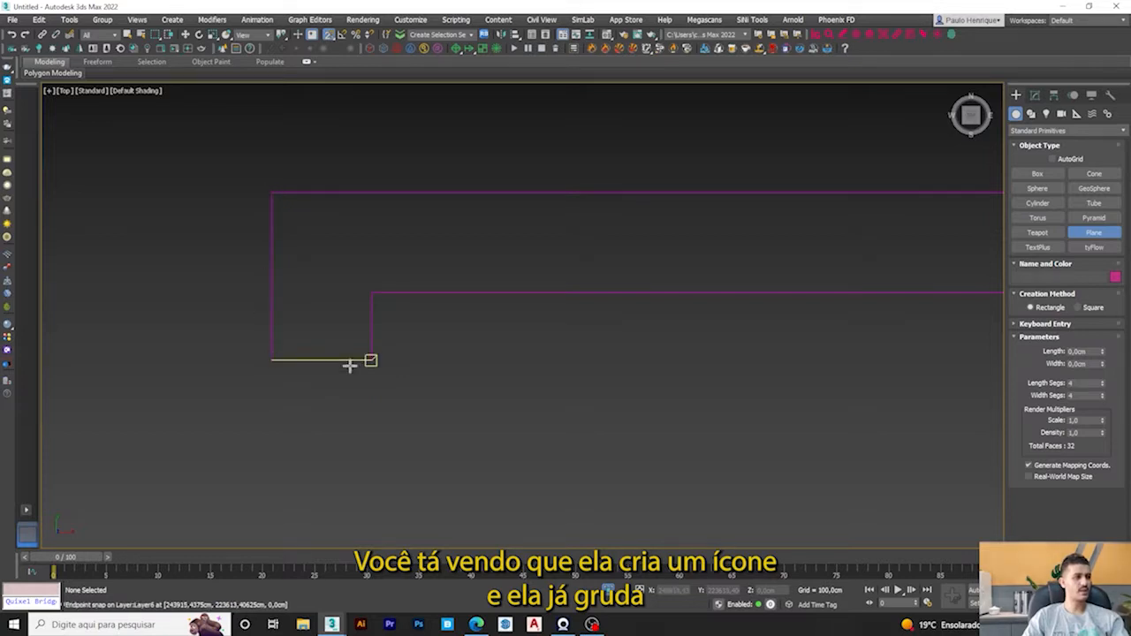
pyautogui.scroll(-4, 371, 294)
pyautogui.scroll(3, 559, 272)
pyautogui.scroll(-4, 495, 338)
pyautogui.moveTo(518, 333); pyautogui.dragTo(601, 166, button='middle')
pyautogui.scroll(2, 421, 180)
pyautogui.moveTo(424, 189); pyautogui.dragTo(346, 281, button='middle')
pyautogui.scroll(3, 396, 311)
pyautogui.scroll(-7, 345, 220)
pyautogui.scroll(6, 347, 221)
pyautogui.scroll(2, 315, 191)
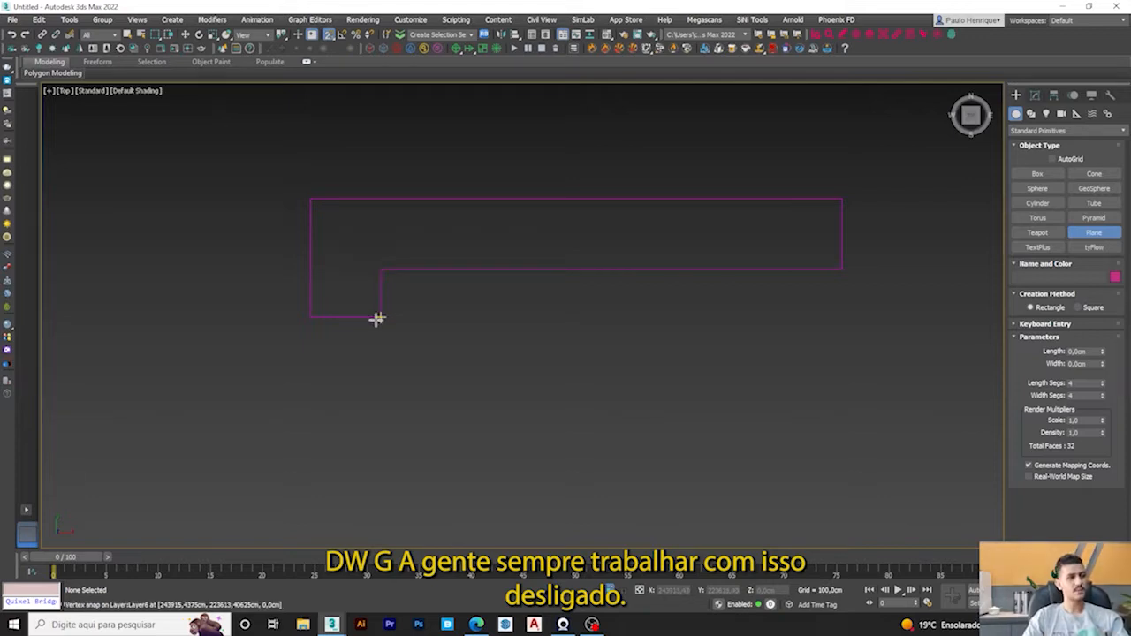
# Step: Draw snapped planes over the first plan's upper-left corner stub, 25 × 15 cm, and over the horizontal wall segment beside it
pyautogui.moveTo(376, 318); pyautogui.dragTo(444, 390, button='middle')
pyautogui.moveTo(439, 383); pyautogui.dragTo(338, 212)
pyautogui.scroll(-3, 389, 265)
pyautogui.moveTo(411, 279); pyautogui.dragTo(309, 310, button='middle')
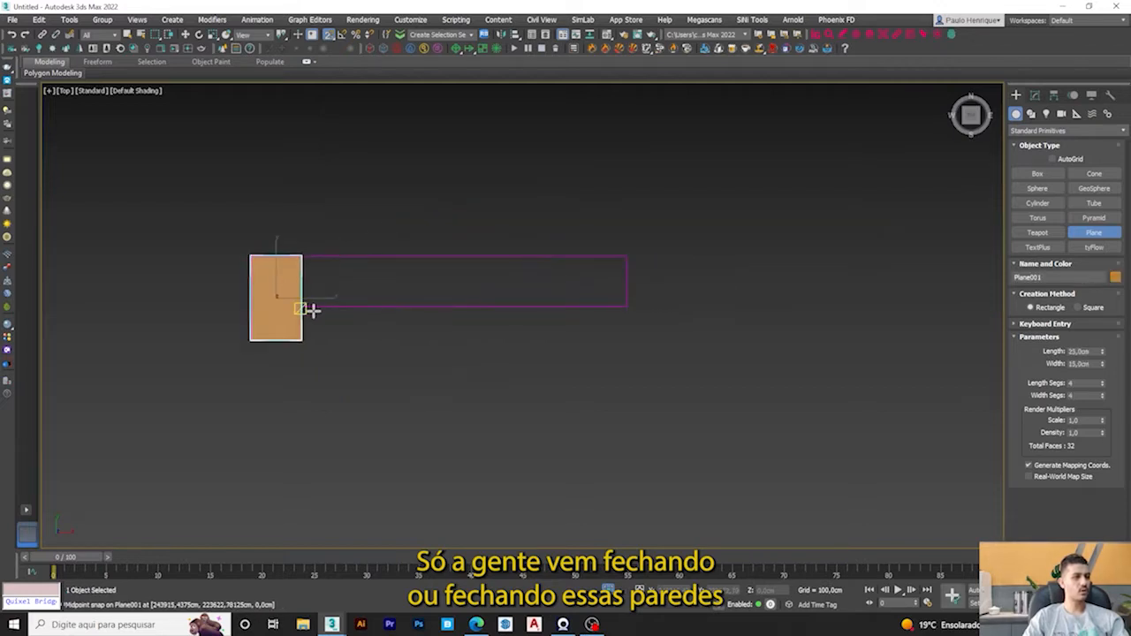
pyautogui.moveTo(308, 310); pyautogui.dragTo(629, 257)
pyautogui.scroll(-4, 572, 279)
# Step: Draw snapped planes over the first plan's long right wall and its upper and lower returns
pyautogui.moveTo(613, 346); pyautogui.dragTo(256, 324, button='middle')
pyautogui.scroll(3, 482, 258)
pyautogui.moveTo(520, 283); pyautogui.dragTo(566, 334)
pyautogui.scroll(-4, 595, 361)
pyautogui.moveTo(565, 334); pyautogui.dragTo(564, 78, button='middle')
pyautogui.moveTo(564, 78); pyautogui.dragTo(324, 380)
pyautogui.scroll(5, 586, 391)
pyautogui.scroll(-5, 303, 380)
# Step: Draw snapped planes over the first plan's lower-left return and long left wall, then finish plane creation and clear the selection
pyautogui.moveTo(183, 371); pyautogui.dragTo(530, 347, button='middle')
pyautogui.scroll(5, 444, 378)
pyautogui.moveTo(556, 335); pyautogui.dragTo(410, 189)
pyautogui.scroll(-3, 406, 231)
pyautogui.moveTo(410, 189); pyautogui.dragTo(423, 452, button='middle')
pyautogui.moveTo(409, 189); pyautogui.dragTo(415, 164)
pyautogui.scroll(-6, 524, 260)
pyautogui.moveTo(555, 272); pyautogui.dragTo(550, 318, button='middle')
pyautogui.rightClick(539, 305)
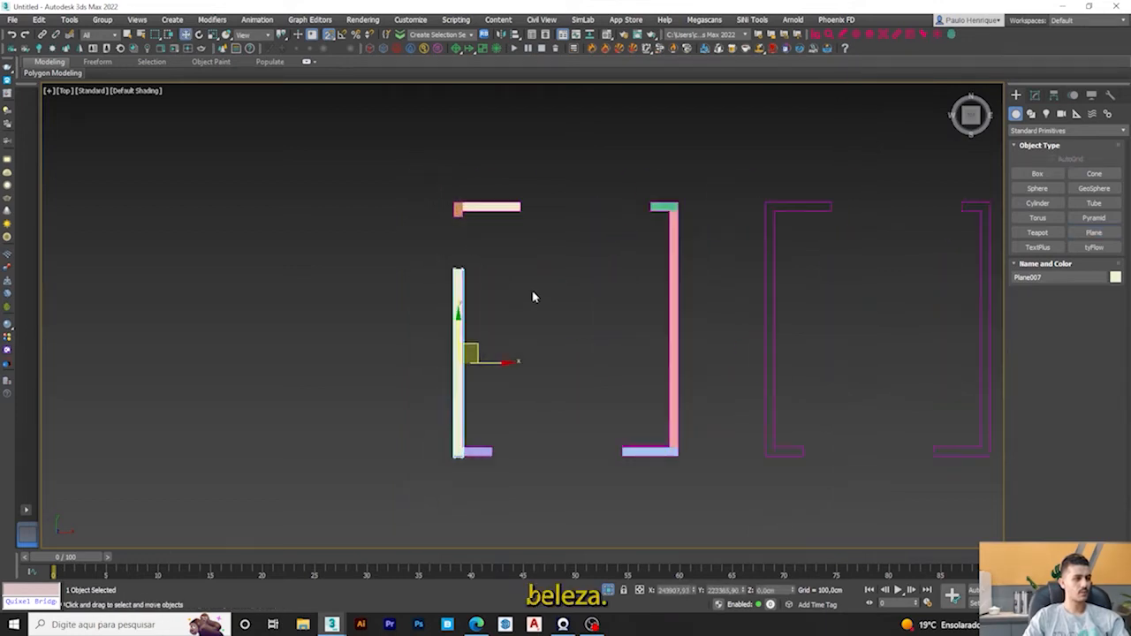
pyautogui.click(533, 303)
# Step: Check the planes covering the first plan's walls and turn off snapping
pyautogui.scroll(8, 480, 342)
pyautogui.scroll(2, 404, 215)
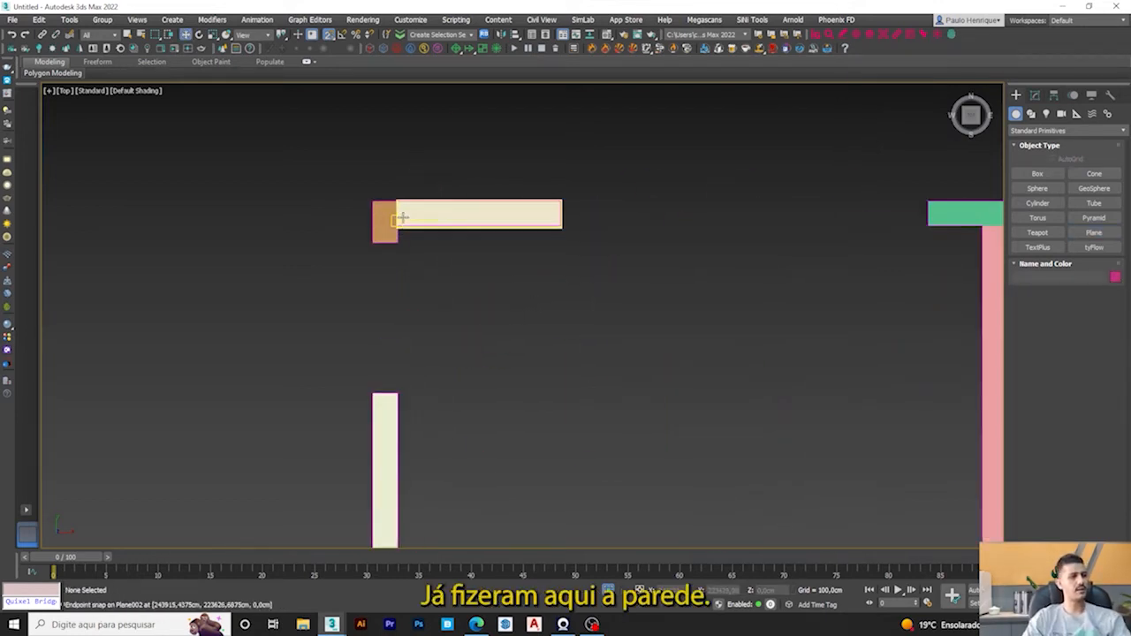
pyautogui.scroll(-8, 388, 217)
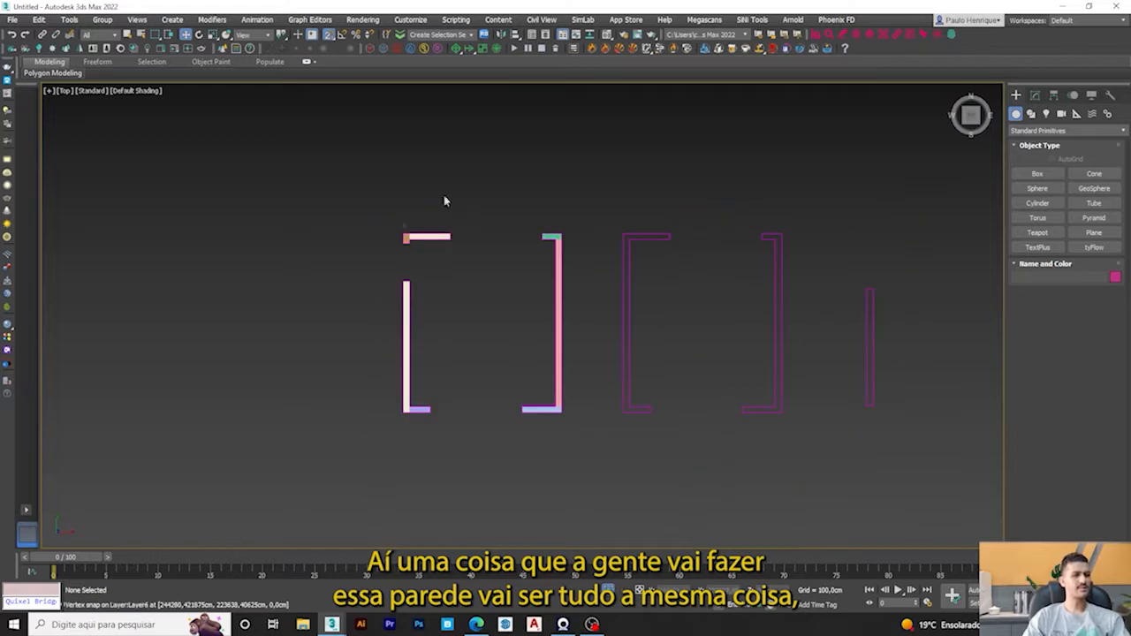
pyautogui.moveTo(409, 315); pyautogui.dragTo(436, 341, button='middle')
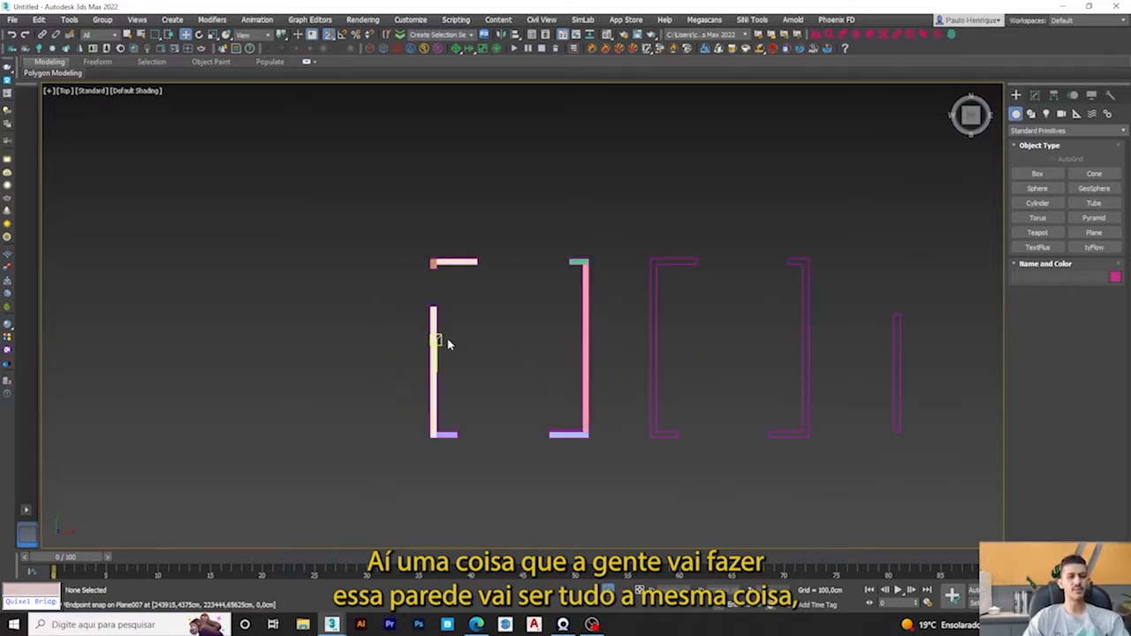
pyautogui.scroll(3, 451, 291)
pyautogui.scroll(3, 450, 289)
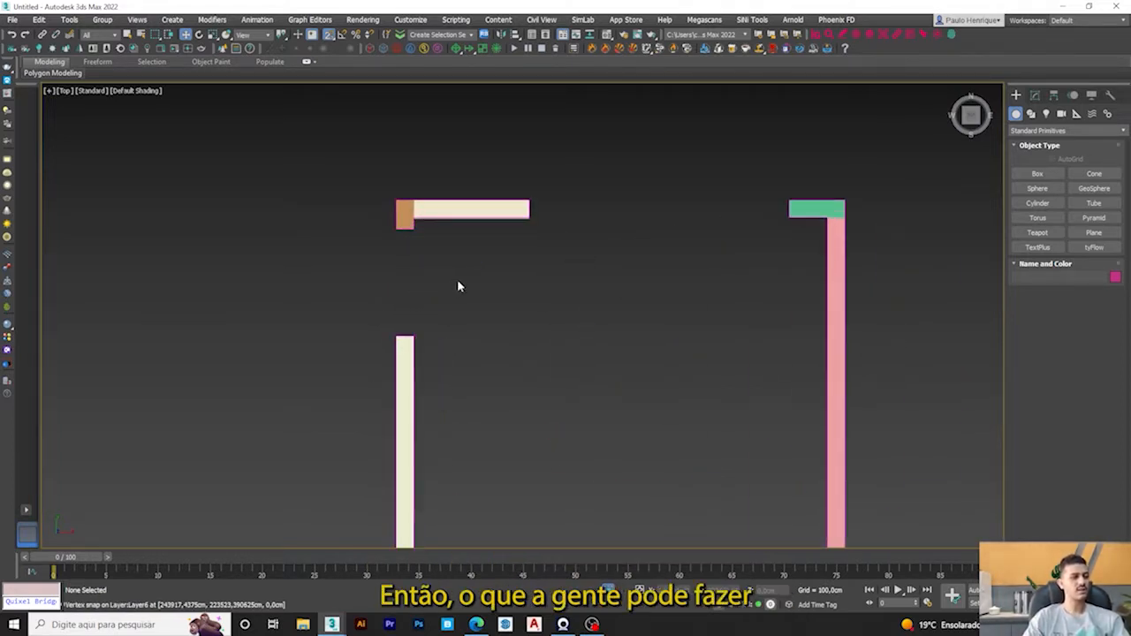
pyautogui.scroll(-2, 457, 285)
pyautogui.click(466, 234)
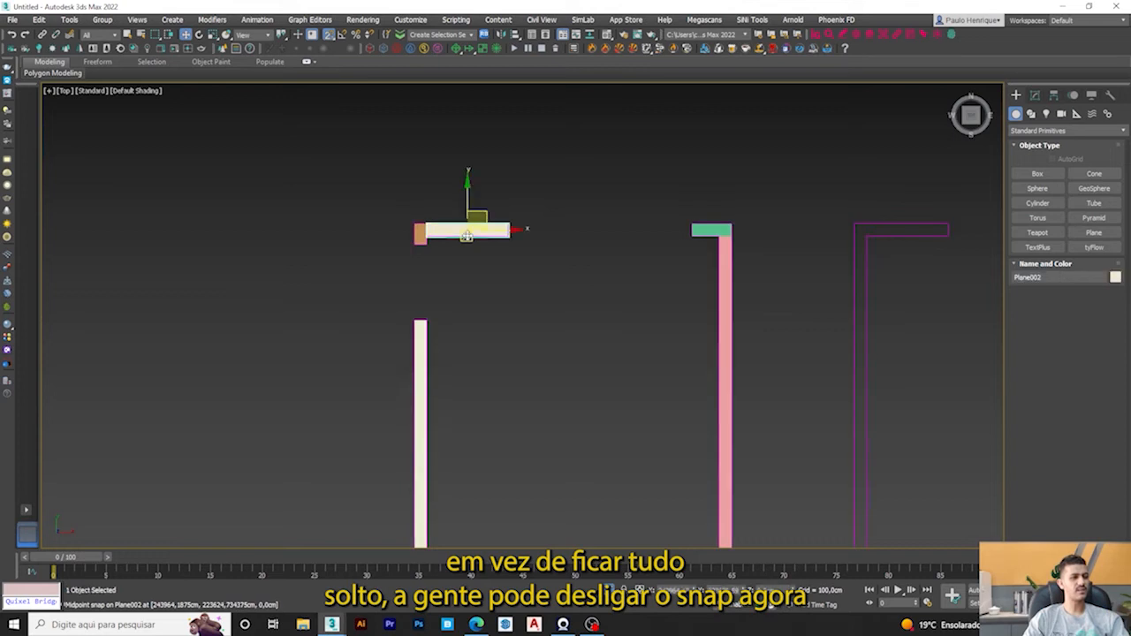
pyautogui.click(330, 35)
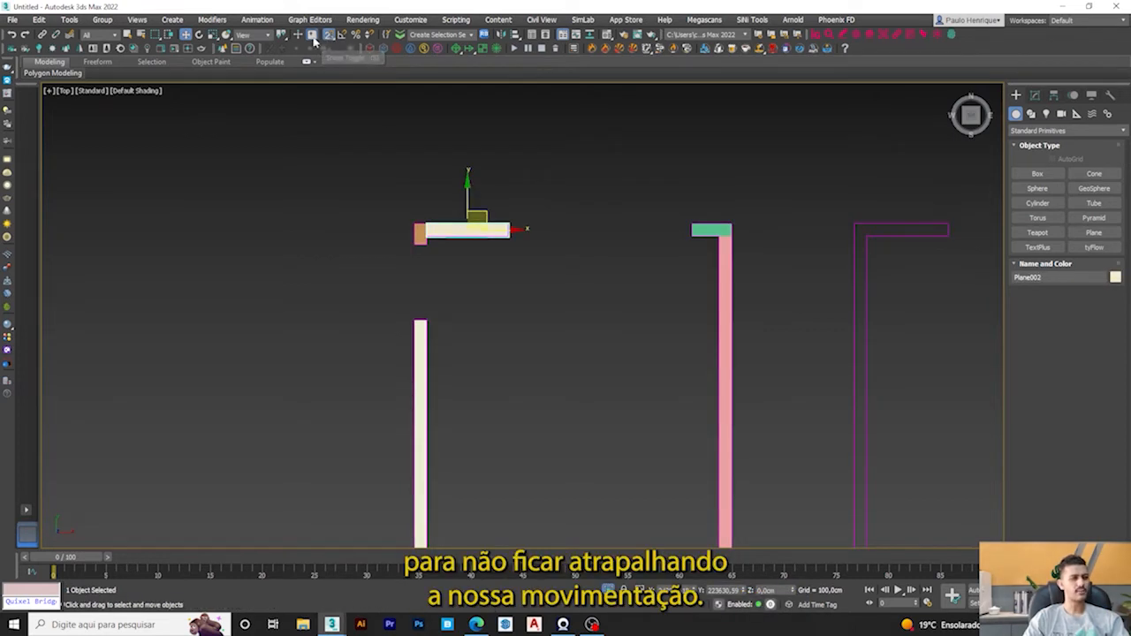
pyautogui.moveTo(462, 233)
pyautogui.mouseDown()
pyautogui.moveTo(488, 216)
pyautogui.moveTo(466, 231)
pyautogui.mouseUp()
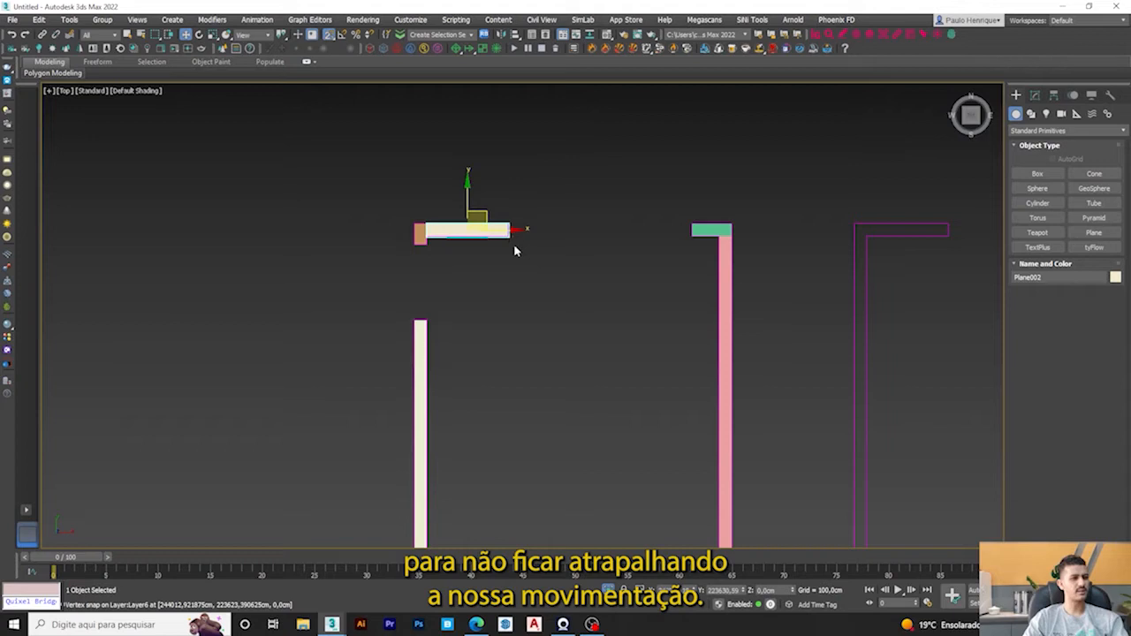
pyautogui.click(460, 258)
# Step: Convert the orange plane on the upper-left corner stub to an Editable Poly
pyautogui.scroll(2, 465, 232)
pyautogui.click(465, 231)
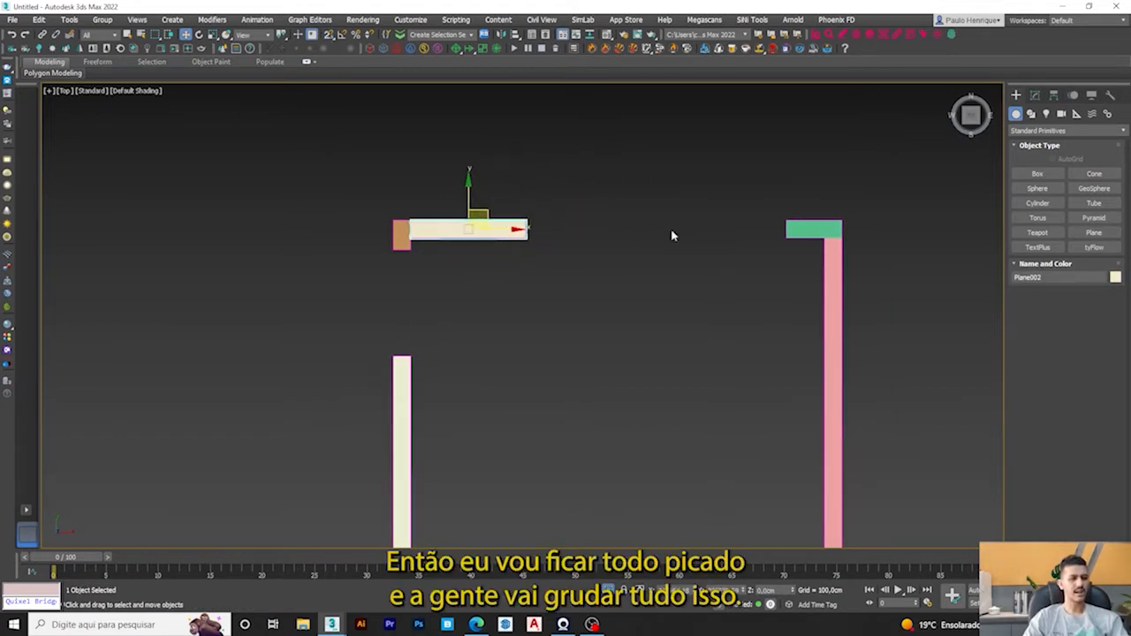
pyautogui.click(797, 226)
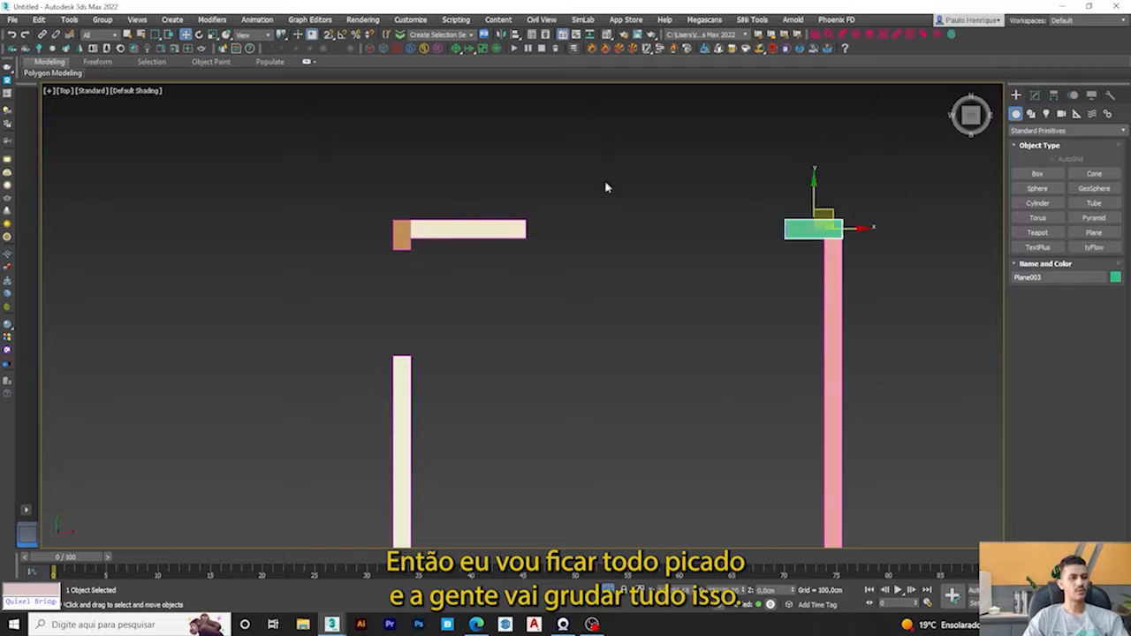
pyautogui.scroll(4, 426, 232)
pyautogui.scroll(3, 422, 237)
pyautogui.scroll(-2, 327, 268)
pyautogui.click(355, 201)
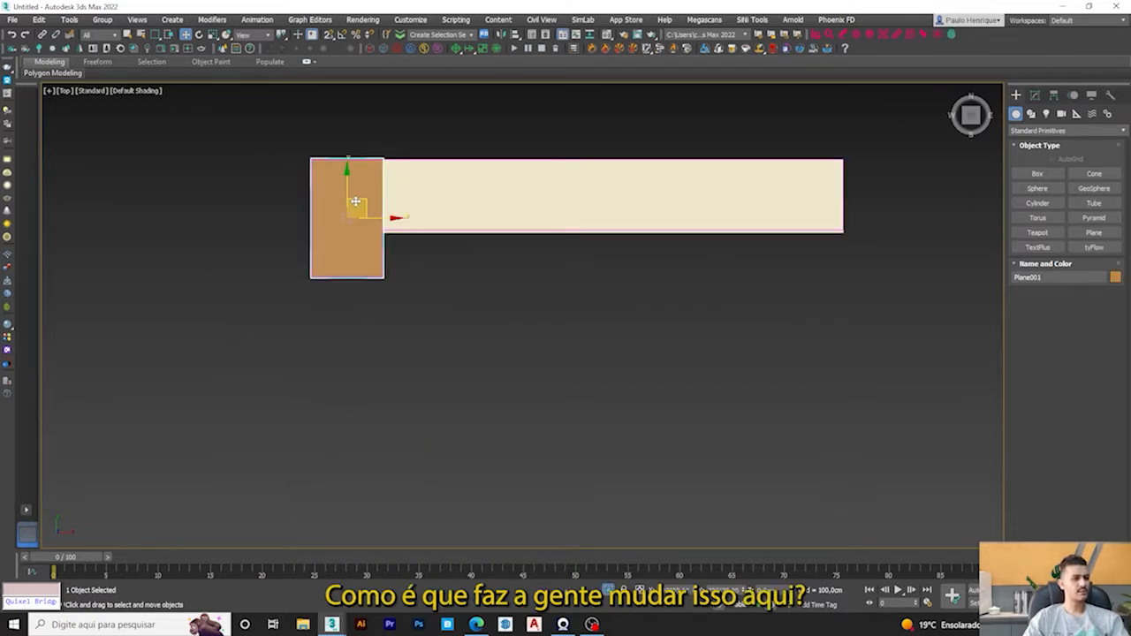
pyautogui.moveTo(370, 186); pyautogui.dragTo(290, 191, button='middle')
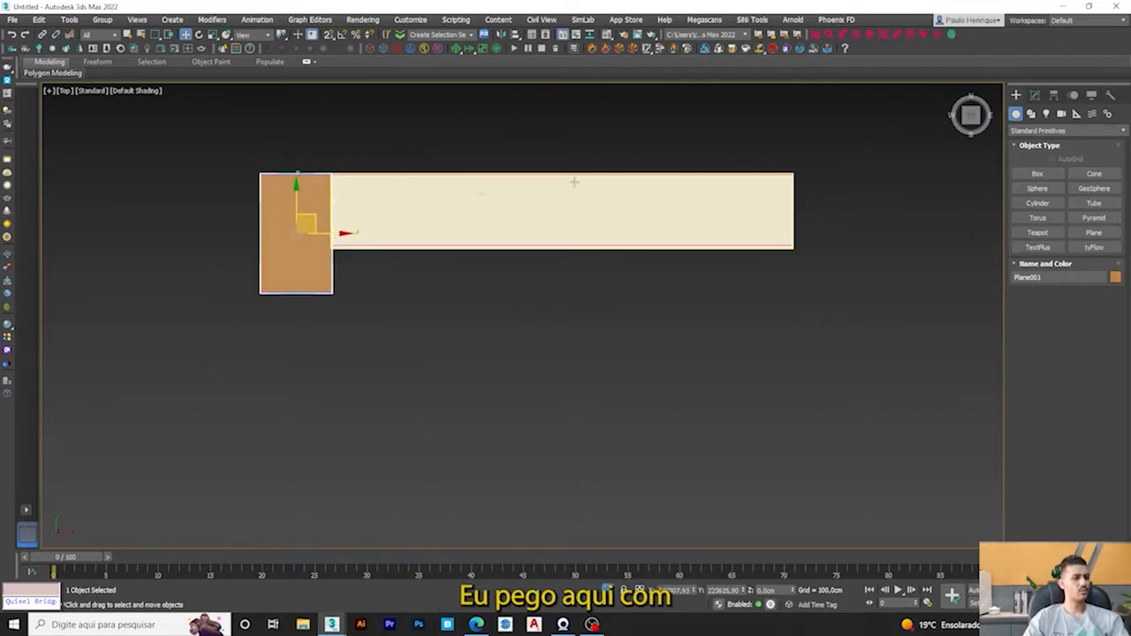
pyautogui.rightClick(304, 209)
pyautogui.moveTo(363, 328)
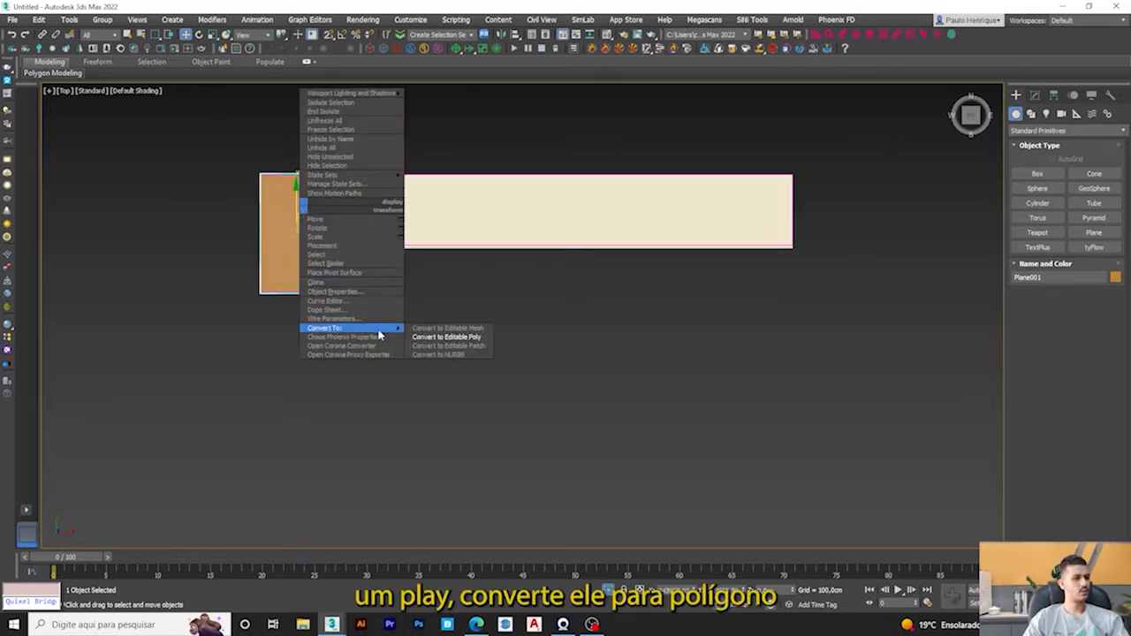
pyautogui.click(461, 339)
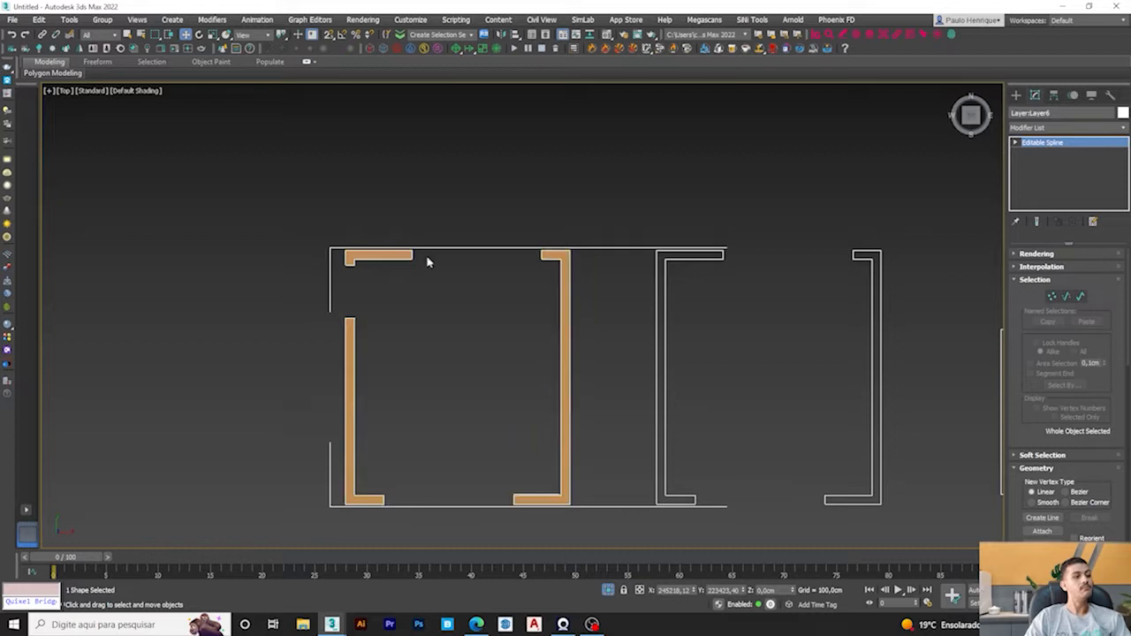
# Step: Try moving the merged wall mesh, and undo the move
pyautogui.scroll(2, 428, 258)
pyautogui.moveTo(424, 282); pyautogui.dragTo(401, 223, button='middle')
pyautogui.scroll(-2, 525, 314)
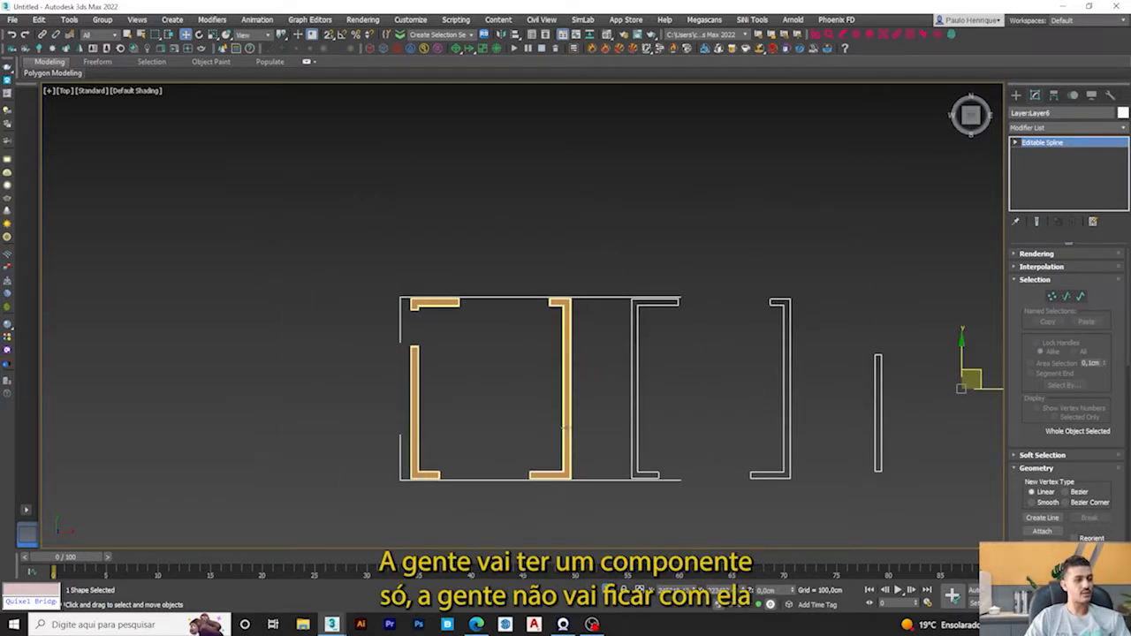
pyautogui.keyDown('alt'); pyautogui.moveTo(495, 371); pyautogui.dragTo(413, 326, button='middle'); pyautogui.keyUp('alt')
pyautogui.moveTo(413, 325); pyautogui.dragTo(415, 248)
pyautogui.hotkey('ctrl', 'z')
pyautogui.keyDown('alt'); pyautogui.moveTo(473, 349); pyautogui.dragTo(478, 372, button='middle'); pyautogui.keyUp('alt')
# Step: Examine the merged flat walls of the first plan from top, perspective and angled views
pyautogui.press('t')
pyautogui.scroll(-5, 535, 290)
pyautogui.scroll(4, 475, 243)
pyautogui.moveTo(550, 166); pyautogui.dragTo(389, 304, button='middle')
pyautogui.keyDown('alt'); pyautogui.moveTo(389, 304); pyautogui.dragTo(551, 362, button='middle'); pyautogui.keyUp('alt')
pyautogui.press('p')
pyautogui.scroll(-4, 494, 351)
pyautogui.moveTo(472, 354)
pyautogui.keyDown('alt'); pyautogui.mouseDown(button='middle')
pyautogui.moveTo(424, 272)
pyautogui.moveTo(490, 273)
pyautogui.moveTo(404, 273)
pyautogui.mouseUp(button='middle'); pyautogui.keyUp('alt')
pyautogui.scroll(3, 428, 272)
pyautogui.keyDown('alt'); pyautogui.moveTo(374, 253); pyautogui.dragTo(416, 375, button='middle'); pyautogui.keyUp('alt')
pyautogui.press('t')
pyautogui.scroll(-4, 452, 356)
pyautogui.moveTo(541, 315); pyautogui.dragTo(379, 274, button='middle')
pyautogui.moveTo(352, 196); pyautogui.dragTo(405, 318, button='middle')
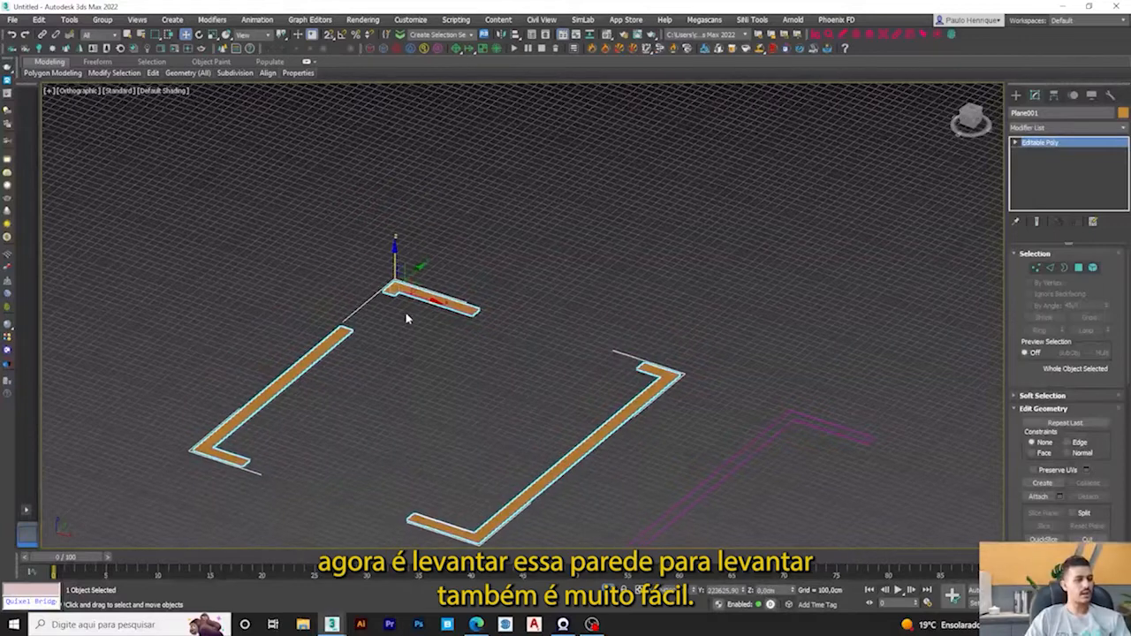
# Step: Add a Shell modifier to the merged wall mesh
pyautogui.rightClick(328, 345)
pyautogui.moveTo(394, 362); pyautogui.dragTo(389, 348, button='middle')
pyautogui.click(1034, 129)
pyautogui.press('s')
pyautogui.click(1045, 128)
pyautogui.click(1046, 129)
pyautogui.press('s')
pyautogui.press('s')
pyautogui.press('s')
pyautogui.press('s')
pyautogui.press('s')
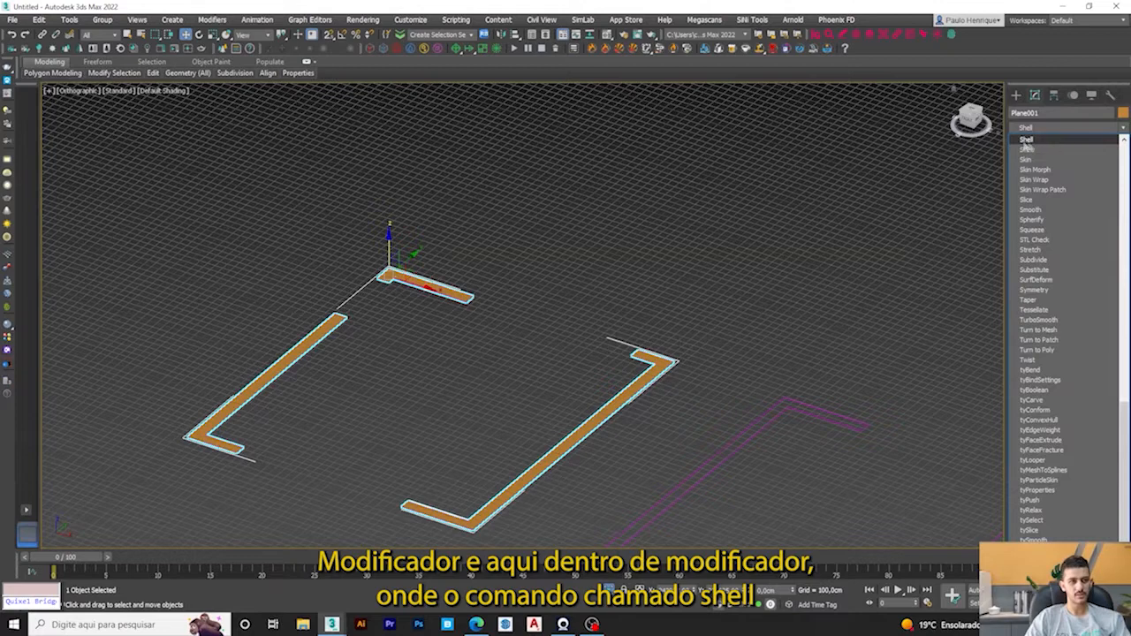
pyautogui.click(1049, 139)
# Step: Set the Shell's outer amount to 280 cm to raise the walls
pyautogui.scroll(-4, 571, 383)
pyautogui.scroll(5, 530, 389)
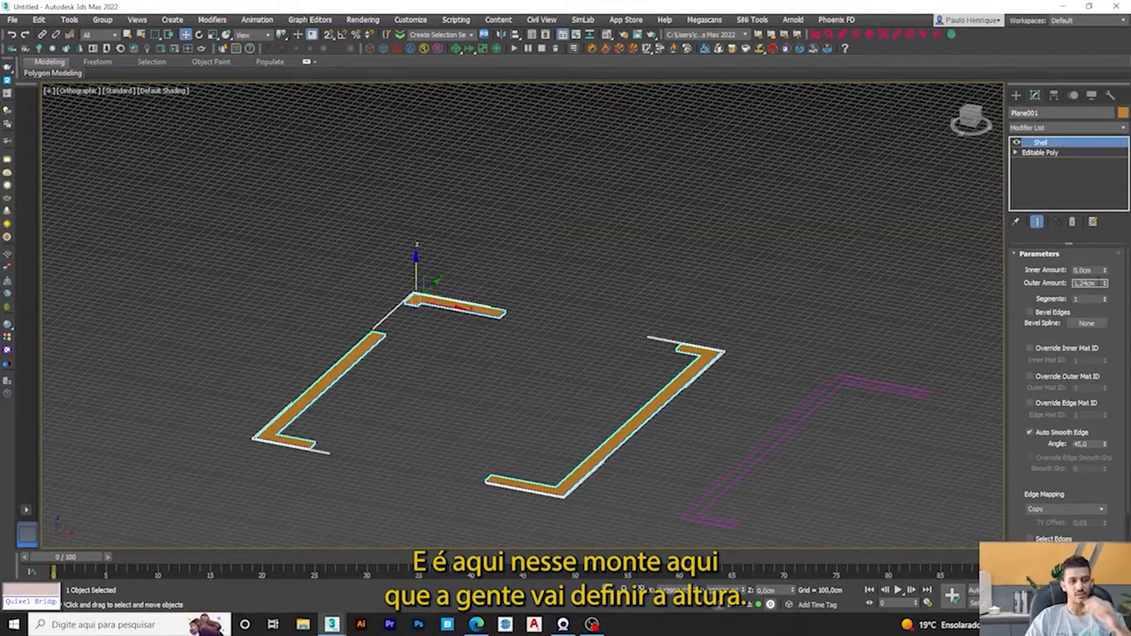
pyautogui.write('280')
pyautogui.press('Return')
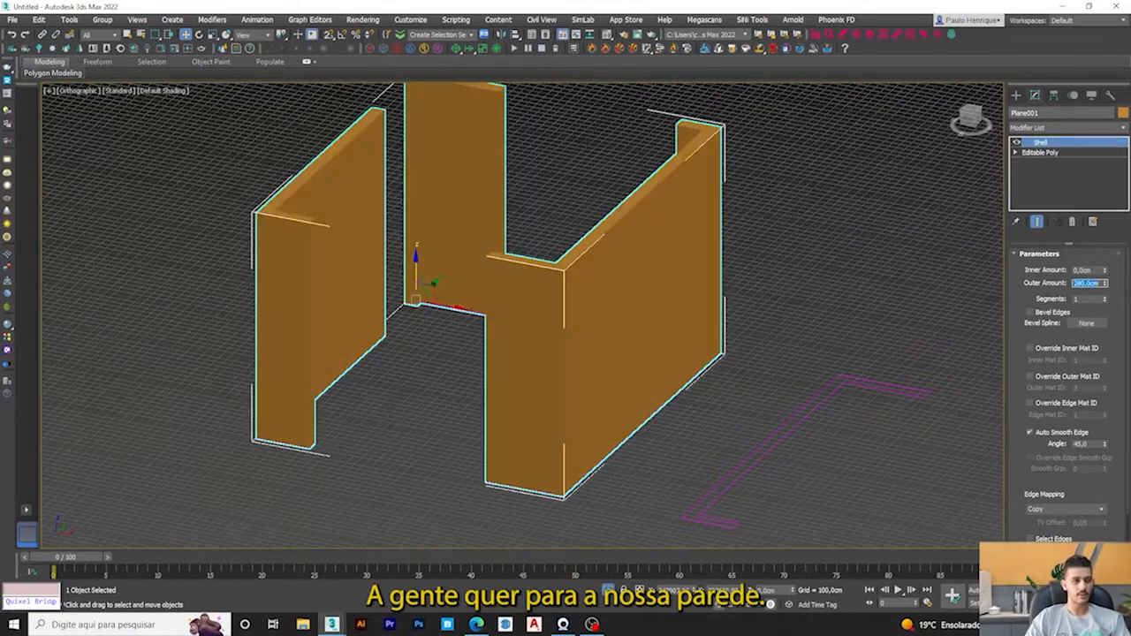
pyautogui.scroll(-3, 625, 302)
pyautogui.keyDown('alt'); pyautogui.moveTo(625, 303); pyautogui.dragTo(671, 305, button='middle'); pyautogui.keyUp('alt')
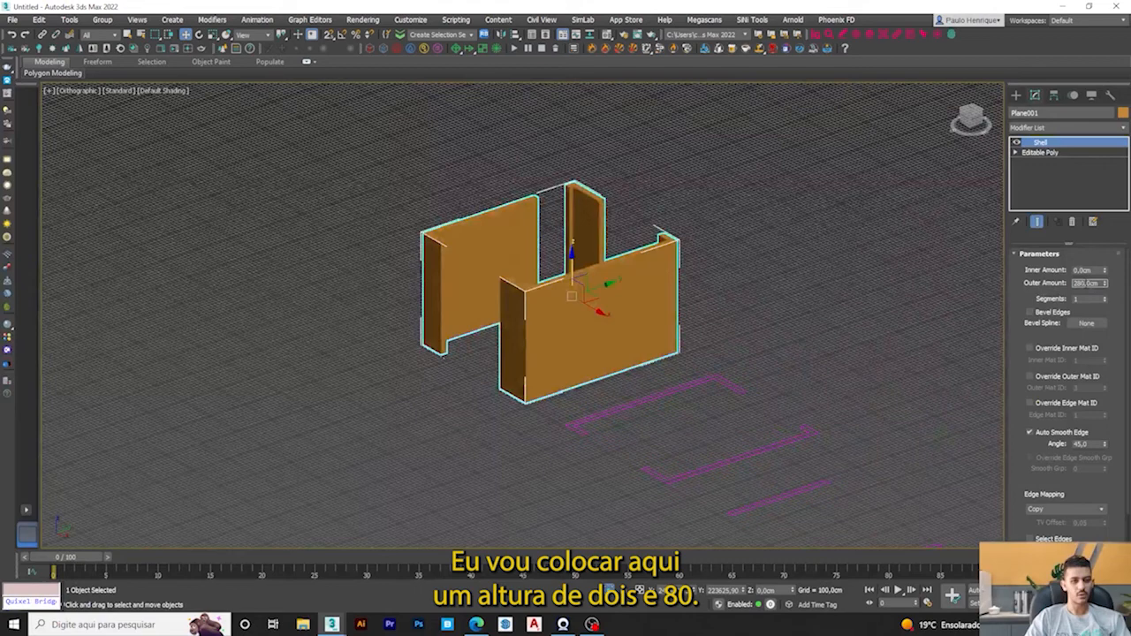
pyautogui.write('0')
pyautogui.press('Return')
# Step: Unhide all the hidden drawing objects and display the whole project from above
pyautogui.scroll(-3, 735, 343)
pyautogui.keyDown('alt'); pyautogui.moveTo(733, 356); pyautogui.dragTo(594, 334, button='middle'); pyautogui.keyUp('alt')
pyautogui.click(1094, 96)
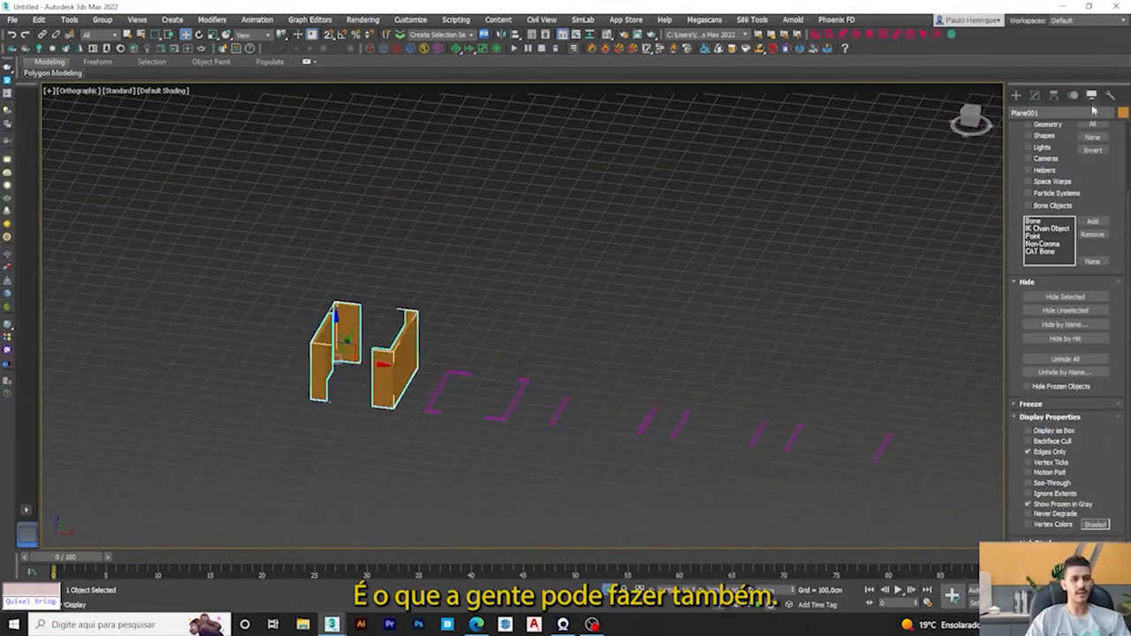
pyautogui.click(1065, 361)
pyautogui.press('t')
pyautogui.press('z')
pyautogui.click(665, 434)
# Step: Examine the elevation with the green slatted panel, including the wall sections at its sides
pyautogui.moveTo(665, 434); pyautogui.dragTo(504, 392, button='middle')
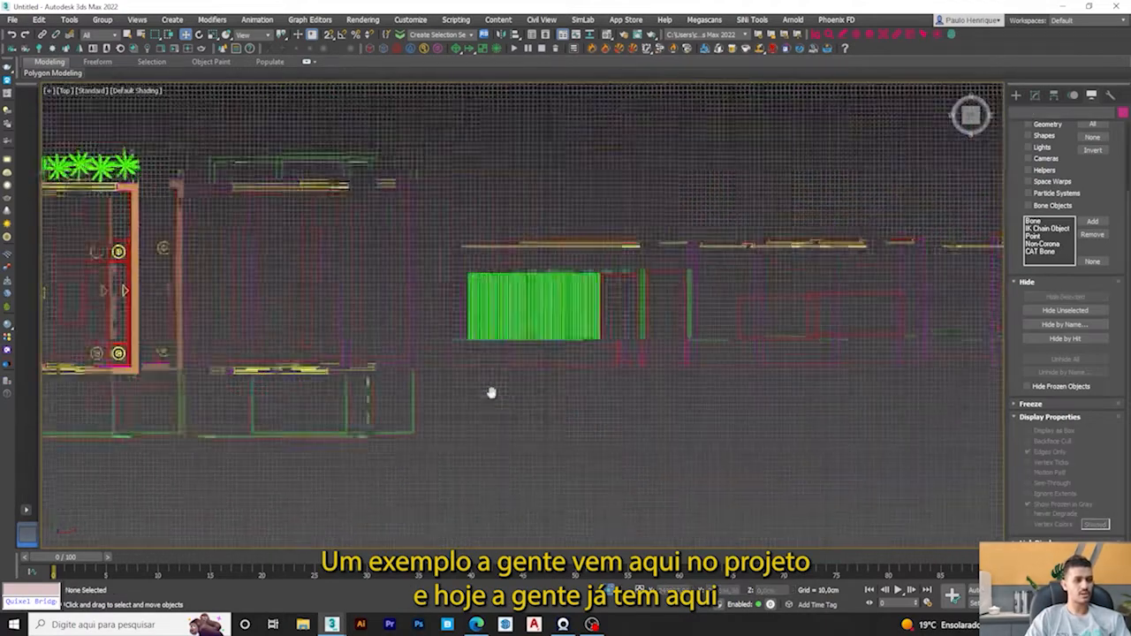
pyautogui.scroll(3, 505, 354)
pyautogui.scroll(2, 413, 322)
pyautogui.moveTo(440, 350); pyautogui.dragTo(303, 389, button='middle')
pyautogui.scroll(-2, 373, 369)
pyautogui.moveTo(532, 350); pyautogui.dragTo(455, 362, button='middle')
pyautogui.moveTo(115, 298); pyautogui.dragTo(183, 271, button='middle')
pyautogui.scroll(3, 207, 210)
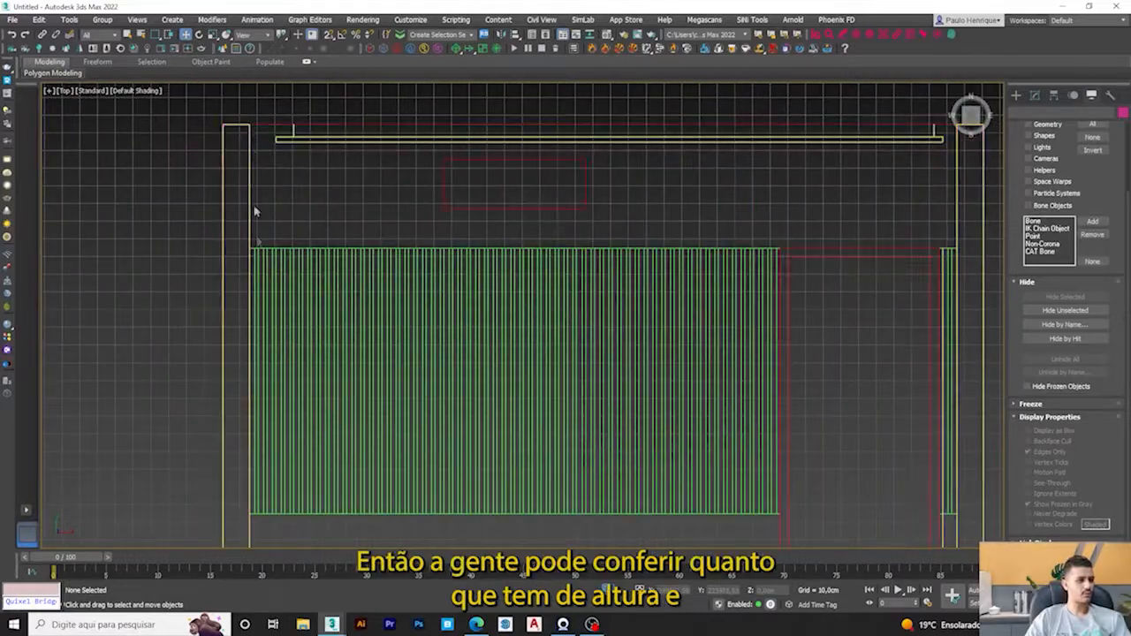
pyautogui.scroll(-3, 260, 320)
pyautogui.moveTo(273, 449); pyautogui.dragTo(296, 413, button='middle')
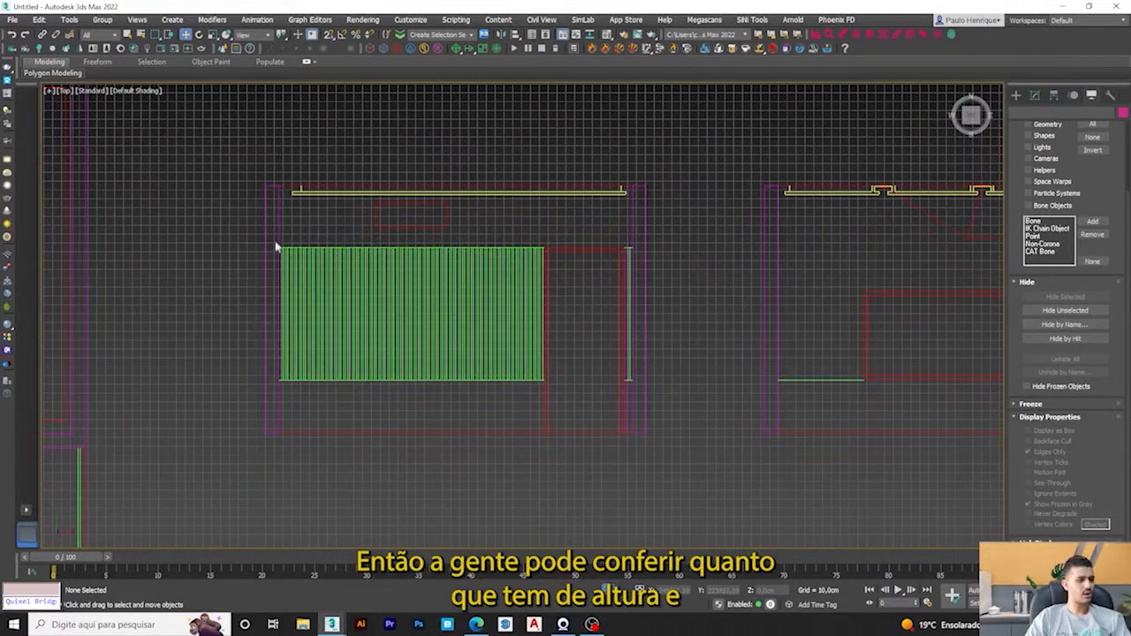
# Step: Draw a snapped plane about 280 by 15 cm over the wall section beside the green slatted panel to check the wall height
pyautogui.click(1016, 96)
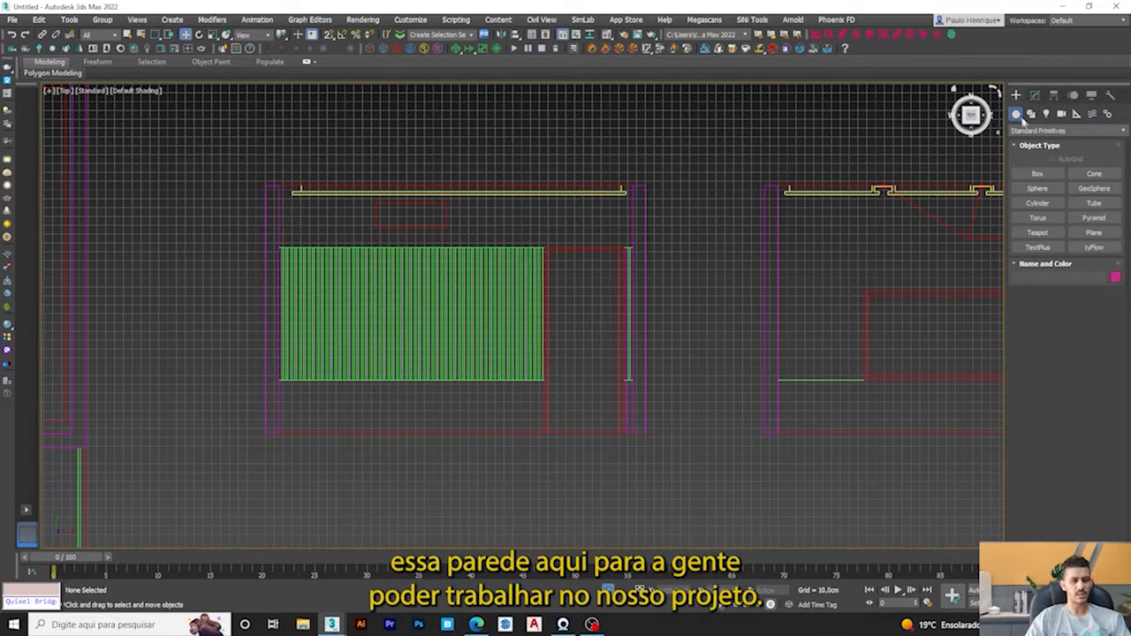
pyautogui.click(1094, 233)
pyautogui.scroll(3, 318, 239)
pyautogui.moveTo(315, 239); pyautogui.dragTo(469, 192, button='middle')
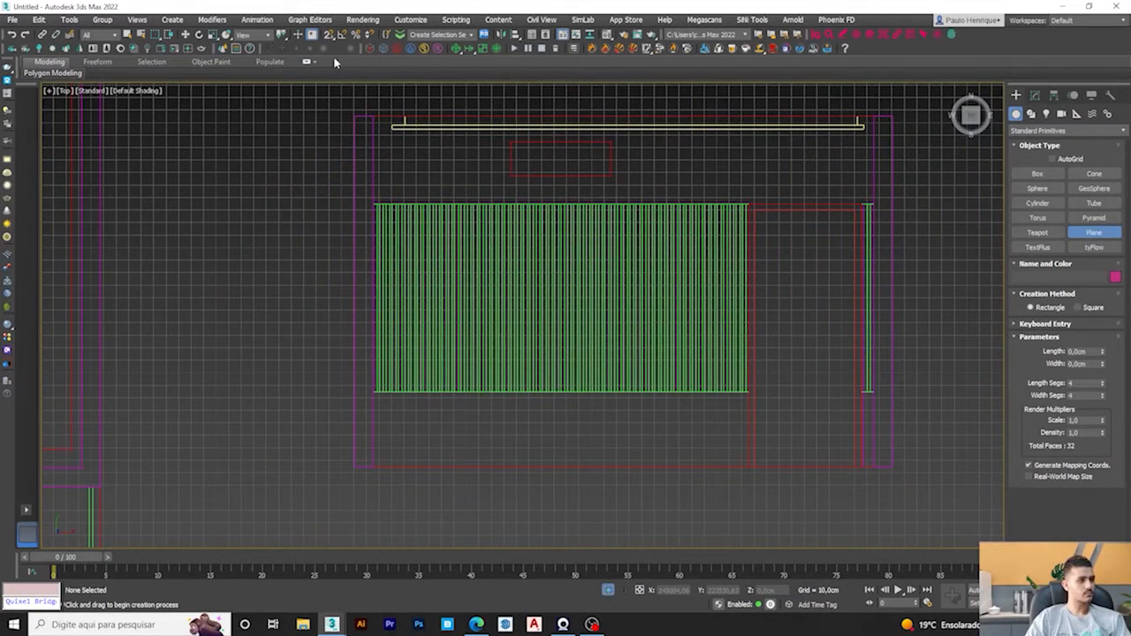
pyautogui.moveTo(352, 112); pyautogui.dragTo(371, 468)
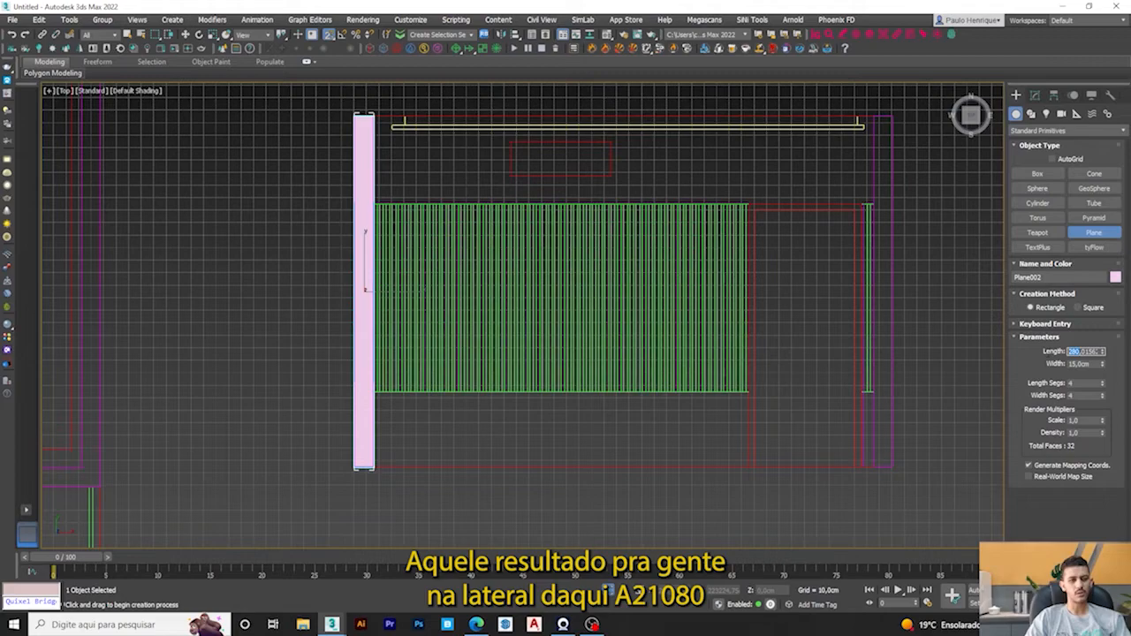
# Step: Rename the raised wall mesh as PAREDE
pyautogui.scroll(-7, 573, 319)
pyautogui.moveTo(566, 316); pyautogui.dragTo(666, 357, button='middle')
pyautogui.press('w')
pyautogui.keyDown('alt'); pyautogui.moveTo(665, 357); pyautogui.dragTo(622, 282, button='middle'); pyautogui.keyUp('alt')
pyautogui.moveTo(407, 262); pyautogui.dragTo(437, 332, button='middle')
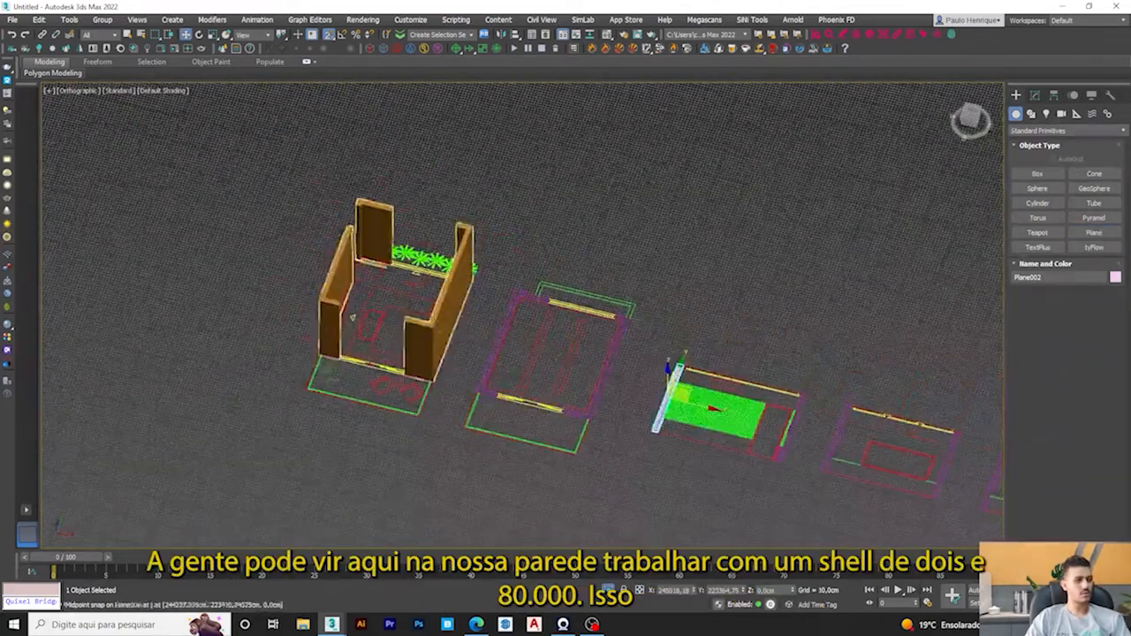
pyautogui.click(369, 238)
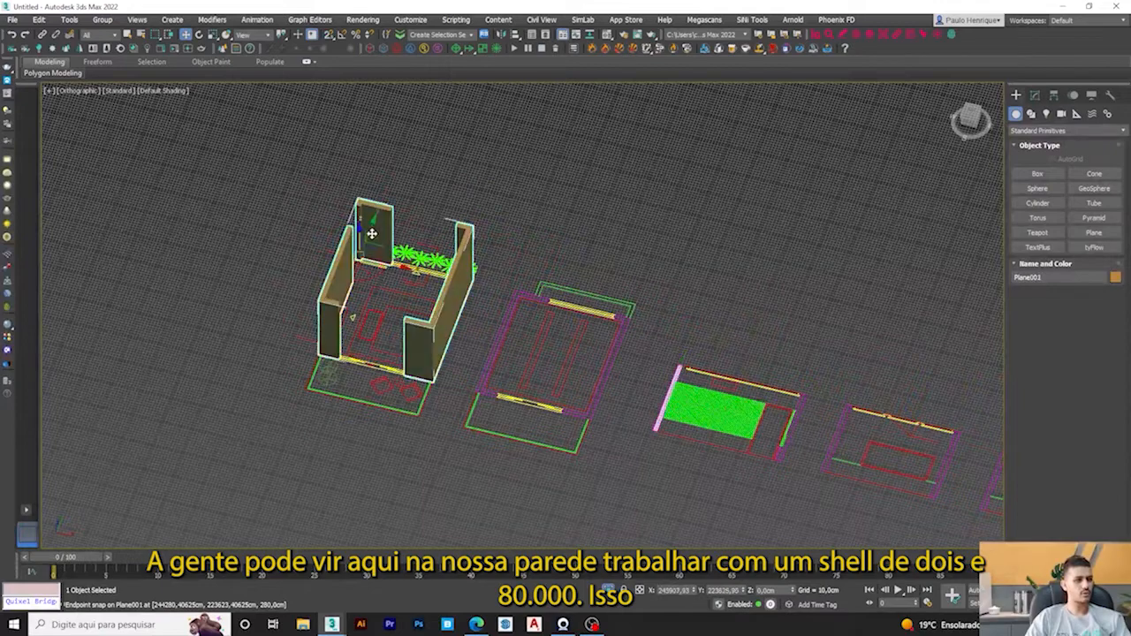
pyautogui.scroll(4, 369, 238)
pyautogui.press('p')
pyautogui.keyDown('alt'); pyautogui.moveTo(407, 430); pyautogui.dragTo(432, 300, button='middle'); pyautogui.keyUp('alt')
pyautogui.scroll(-4, 350, 307)
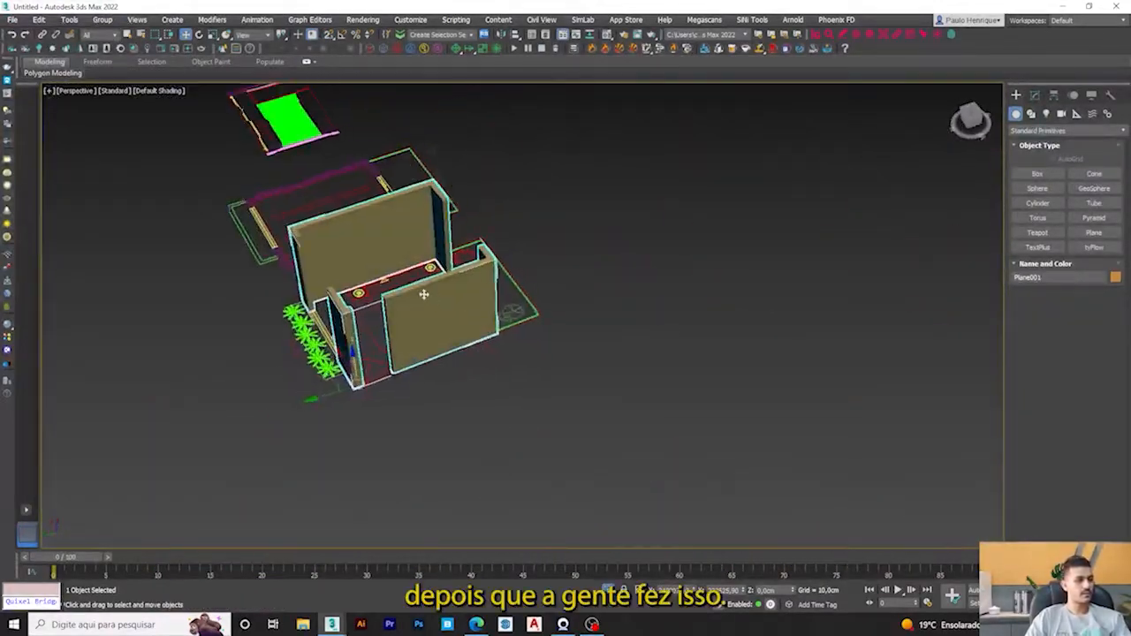
pyautogui.scroll(3, 432, 300)
pyautogui.click(1035, 95)
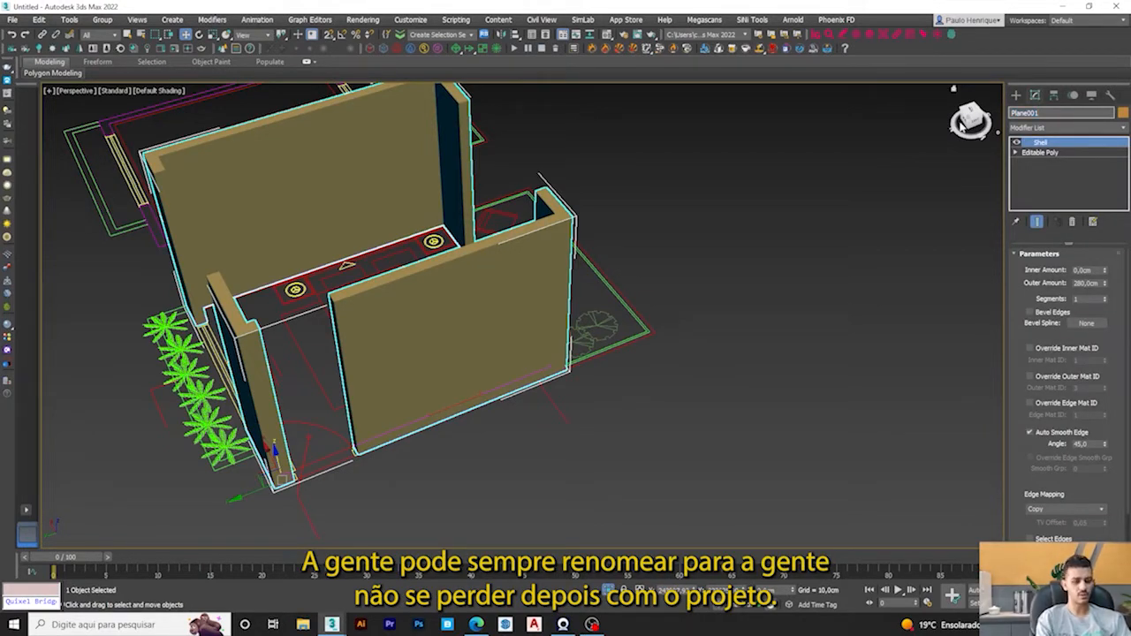
pyautogui.moveTo(1049, 113); pyautogui.dragTo(1014, 114)
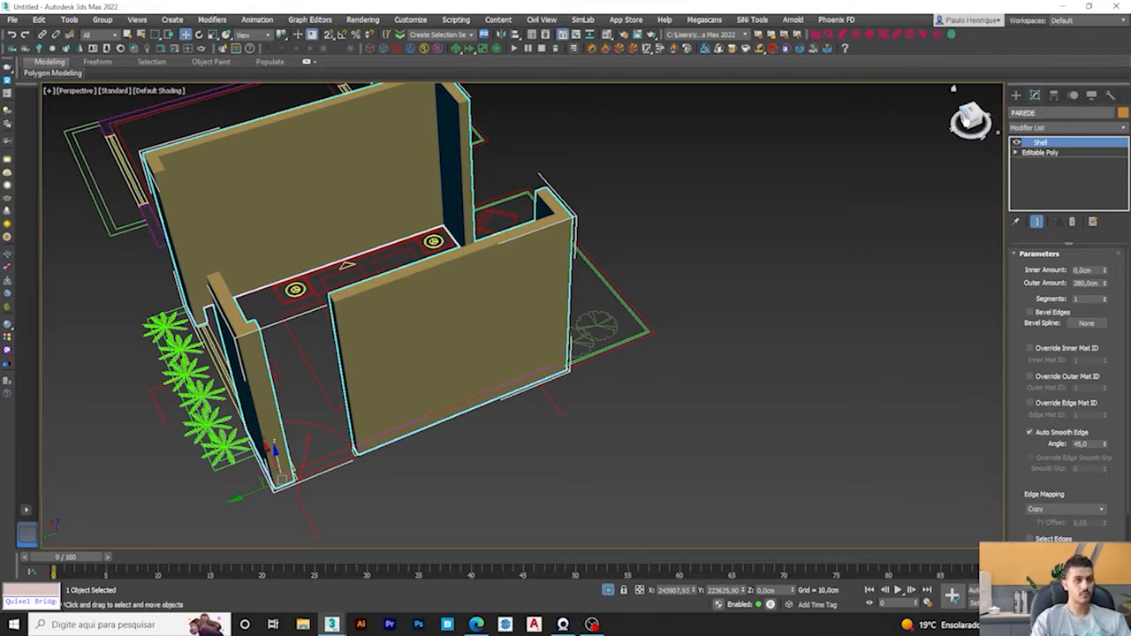
# Step: Examine the openings in the raised bedroom walls from angled and top views
pyautogui.scroll(-4, 423, 308)
pyautogui.keyDown('alt'); pyautogui.moveTo(425, 310); pyautogui.dragTo(340, 326, button='middle'); pyautogui.keyUp('alt')
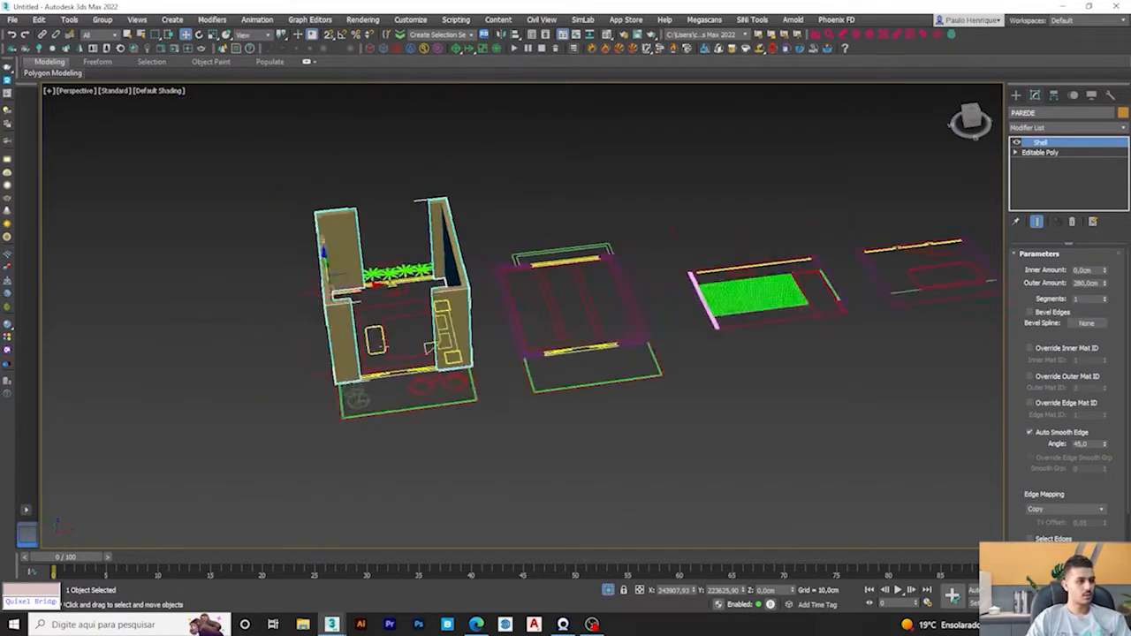
pyautogui.scroll(5, 386, 347)
pyautogui.click(594, 383)
pyautogui.click(531, 374)
pyautogui.scroll(-3, 530, 374)
pyautogui.keyDown('alt'); pyautogui.moveTo(531, 374); pyautogui.dragTo(576, 324, button='middle'); pyautogui.keyUp('alt')
pyautogui.press('t')
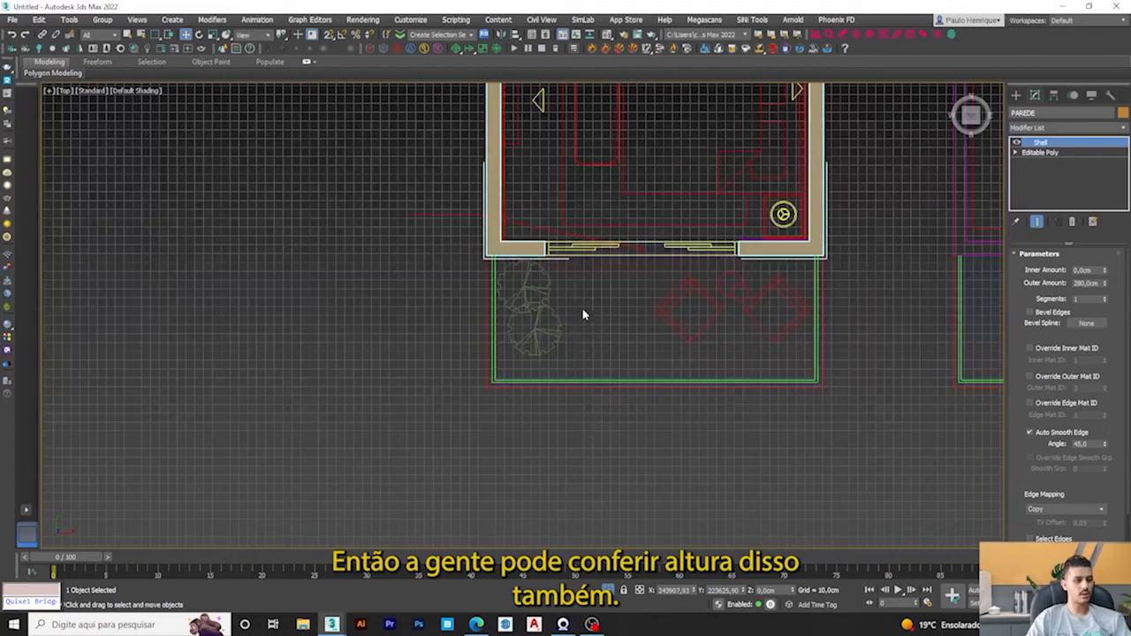
# Step: Draw a snapped plane about 60 by 15 cm over the elevation's wall section, from the floor line to the sill line, to check the sill height
pyautogui.scroll(-3, 584, 316)
pyautogui.moveTo(689, 344); pyautogui.dragTo(284, 360, button='middle')
pyautogui.scroll(2, 699, 281)
pyautogui.moveTo(688, 281); pyautogui.dragTo(168, 312, button='middle')
pyautogui.scroll(6, 760, 296)
pyautogui.moveTo(714, 319); pyautogui.dragTo(647, 253, button='middle')
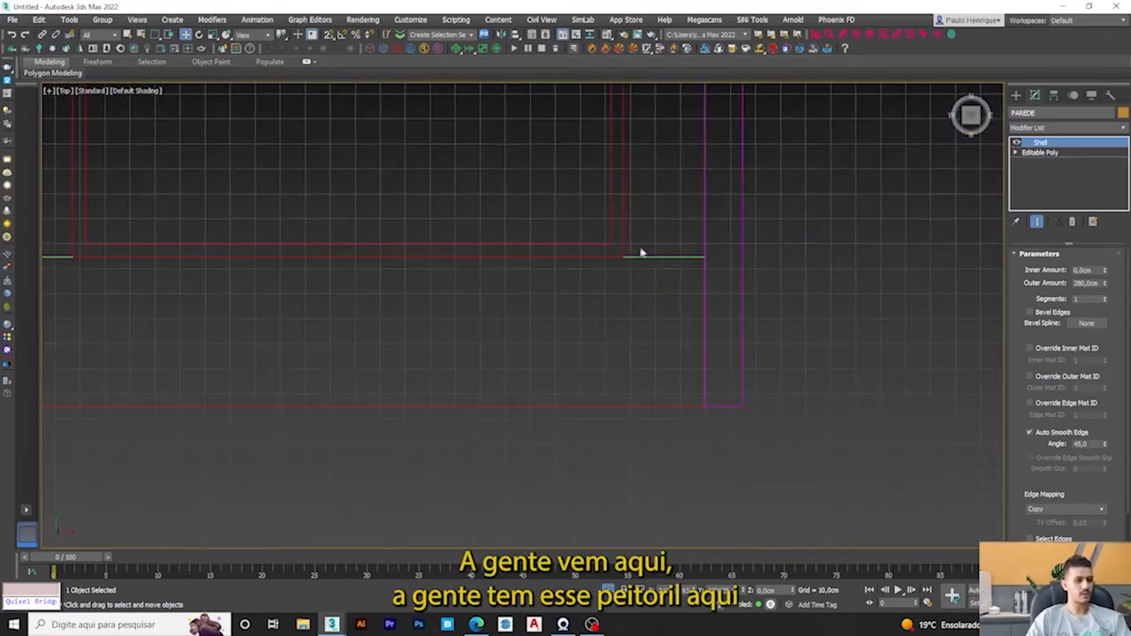
pyautogui.scroll(-3, 641, 283)
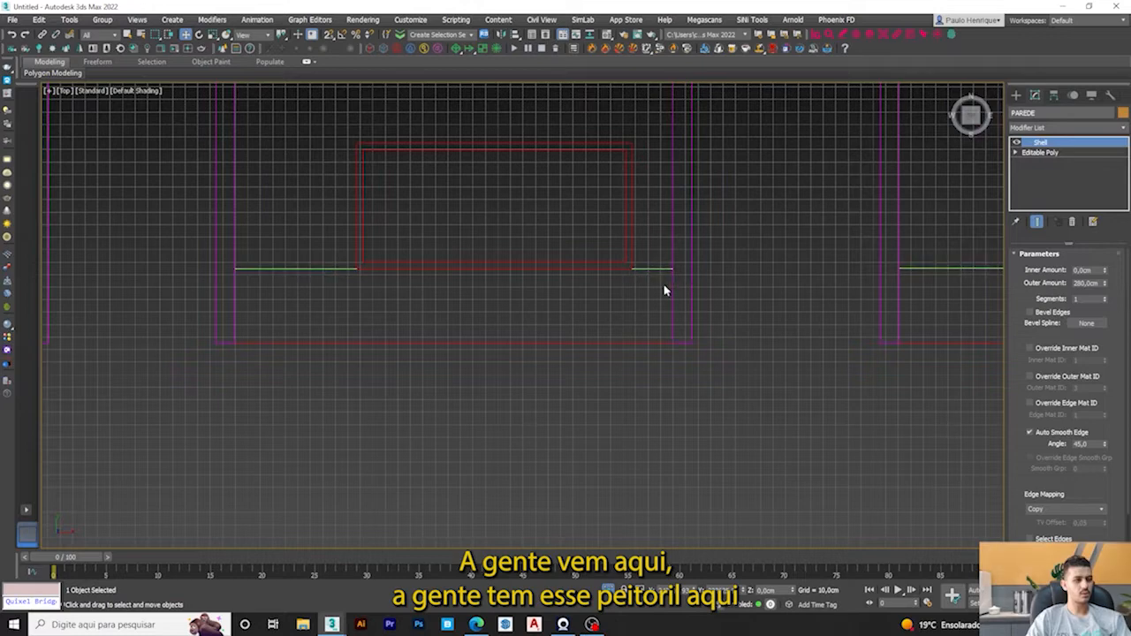
pyautogui.scroll(4, 663, 290)
pyautogui.moveTo(823, 305); pyautogui.dragTo(750, 289, button='middle')
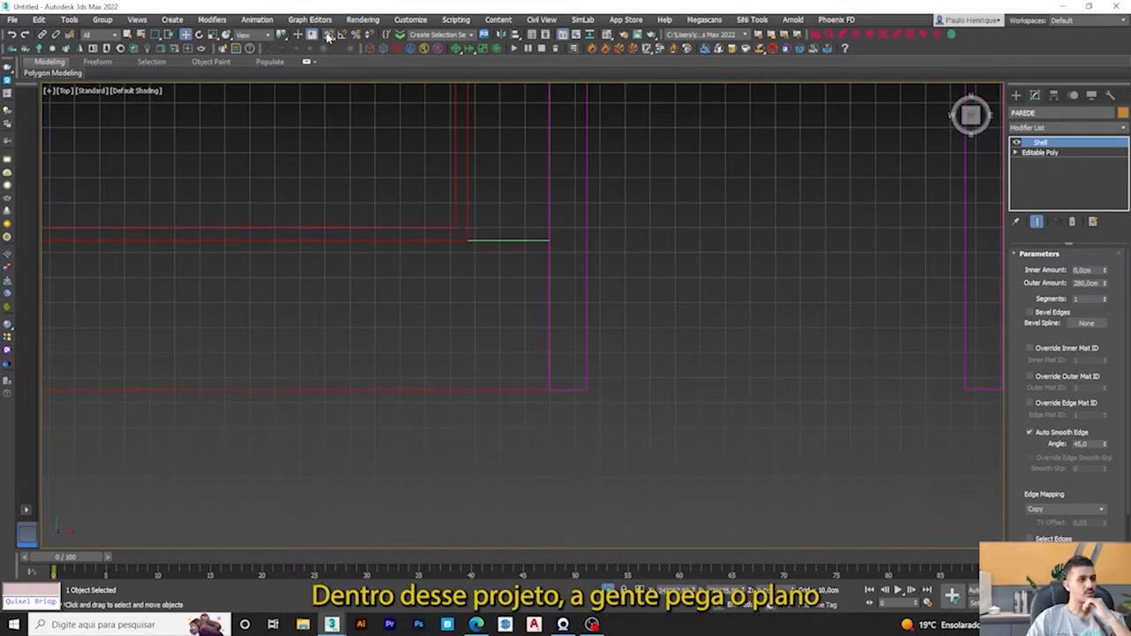
pyautogui.click(1014, 97)
pyautogui.click(1093, 234)
pyautogui.moveTo(560, 288); pyautogui.dragTo(533, 250, button='middle')
pyautogui.moveTo(524, 200); pyautogui.dragTo(564, 351)
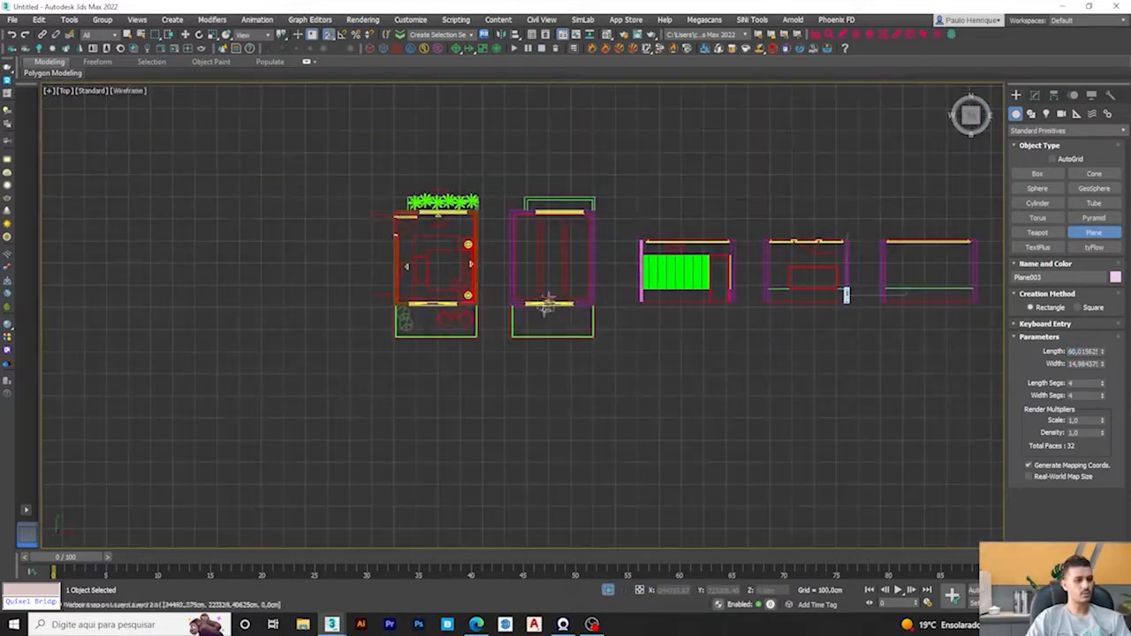
# Step: Select the PAREDE walls and inspect the opening facing the terrace with the chairs in angled and top views
pyautogui.scroll(3, 492, 306)
pyautogui.moveTo(491, 318)
pyautogui.keyDown('alt'); pyautogui.mouseDown(button='middle')
pyautogui.moveTo(531, 354)
pyautogui.moveTo(552, 329)
pyautogui.mouseUp(button='middle'); pyautogui.keyUp('alt')
pyautogui.scroll(-4, 551, 327)
pyautogui.press('w')
pyautogui.scroll(6, 562, 324)
pyautogui.click(595, 359)
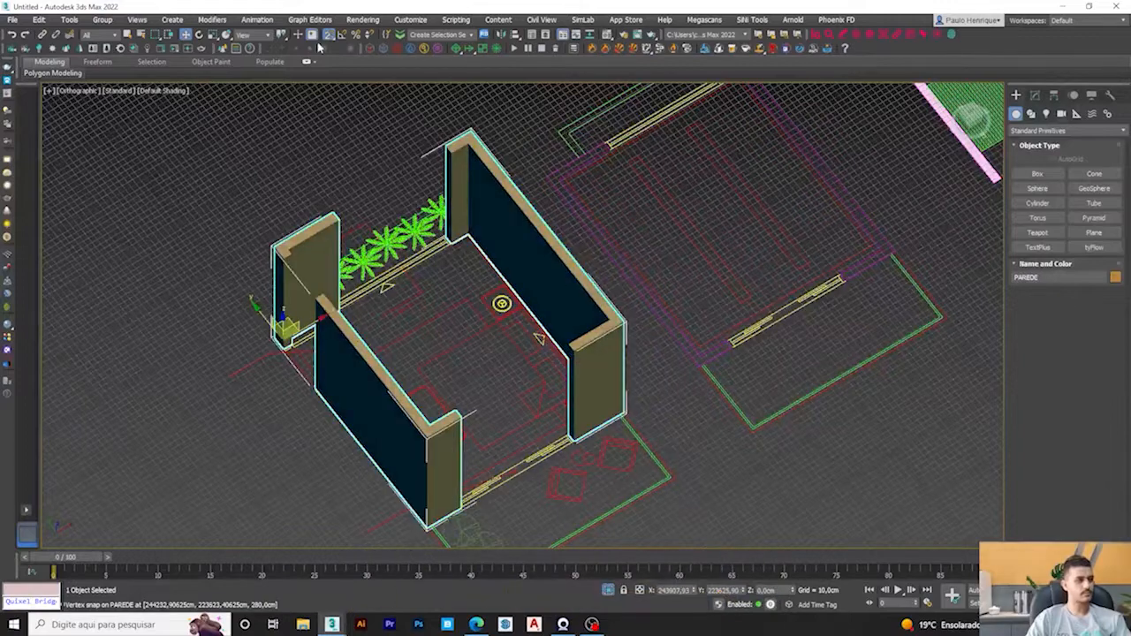
pyautogui.keyDown('alt'); pyautogui.moveTo(579, 348); pyautogui.dragTo(586, 384, button='middle'); pyautogui.keyUp('alt')
pyautogui.press('t')
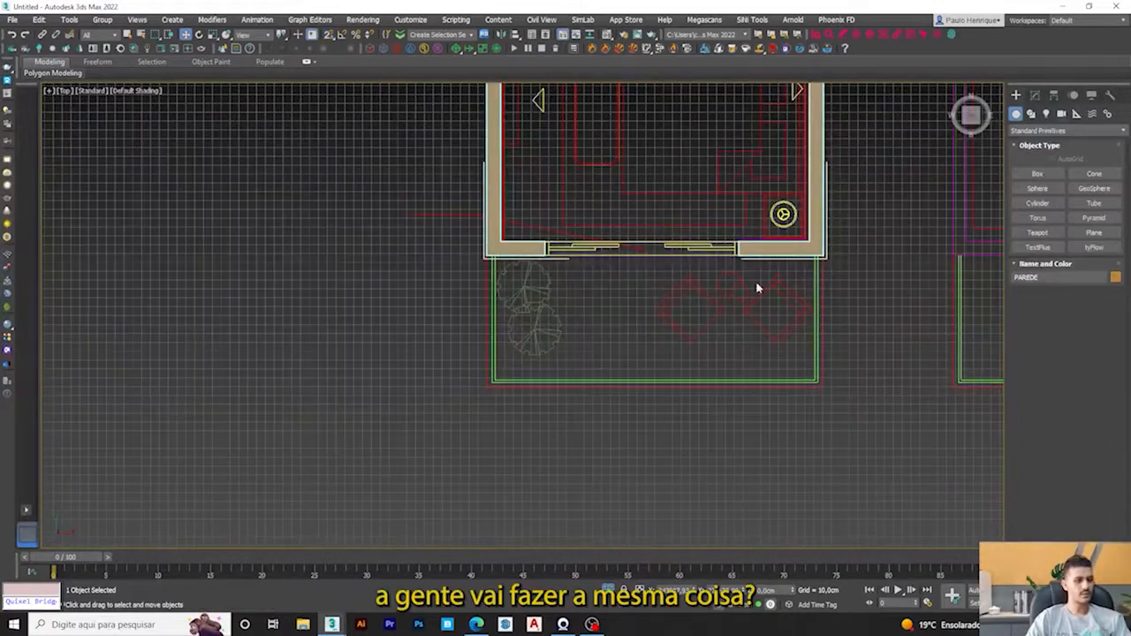
pyautogui.scroll(5, 756, 281)
pyautogui.moveTo(507, 252); pyautogui.dragTo(621, 305, button='middle')
pyautogui.scroll(-3, 651, 326)
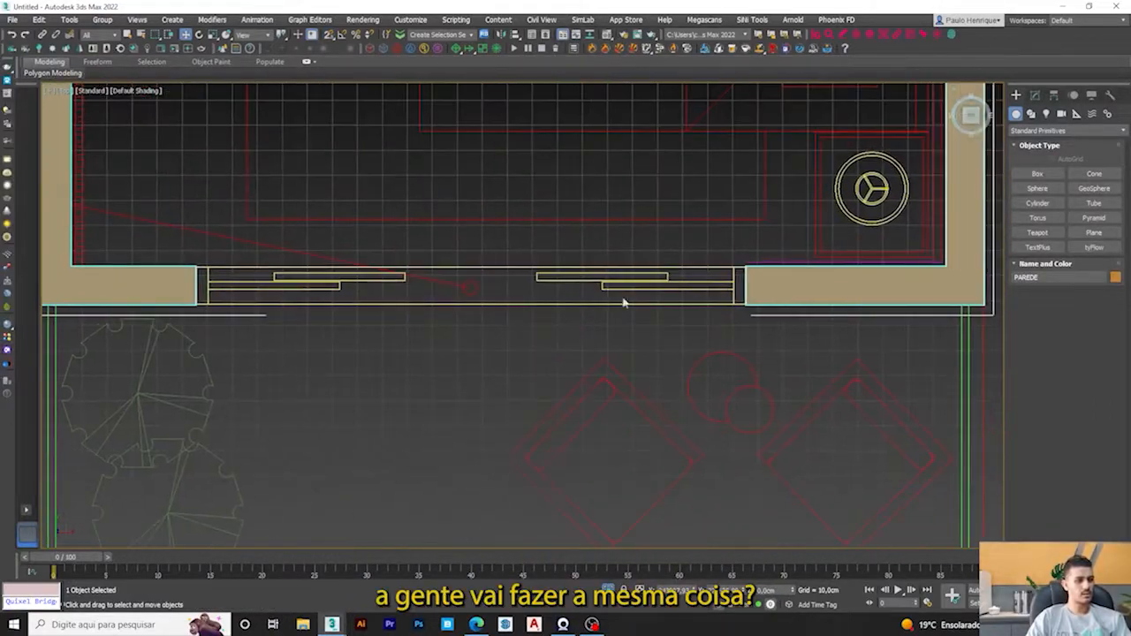
# Step: Draw a snapped plane about 15 by 220 cm across the wall opening facing the terrace
pyautogui.click(1094, 232)
pyautogui.moveTo(407, 166); pyautogui.dragTo(455, 154, button='middle')
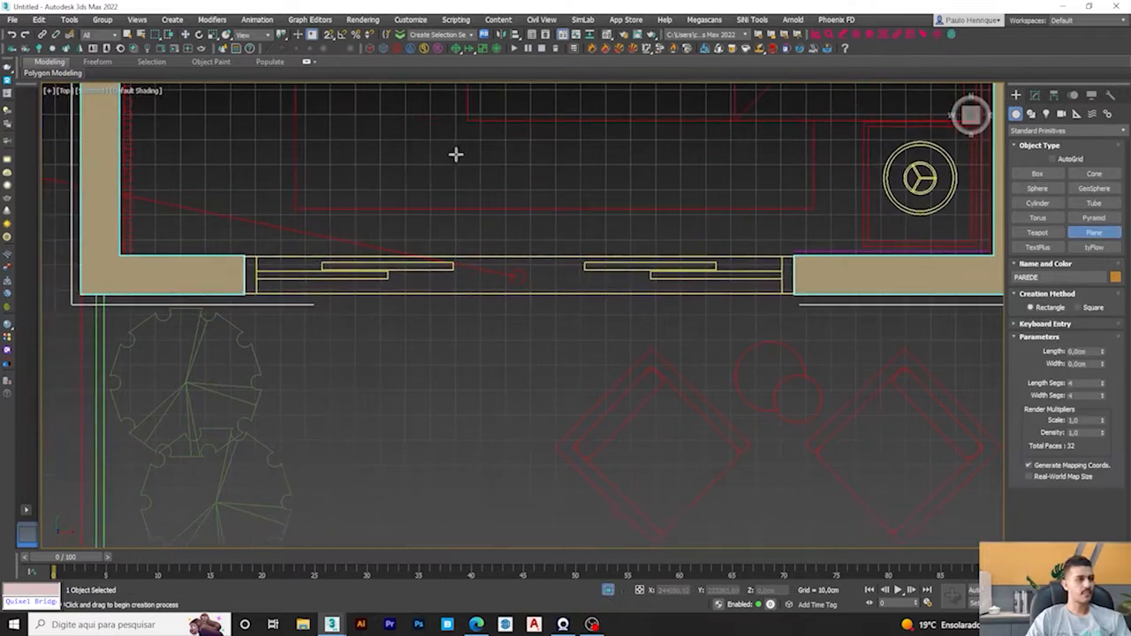
pyautogui.click(327, 33)
pyautogui.scroll(5, 770, 287)
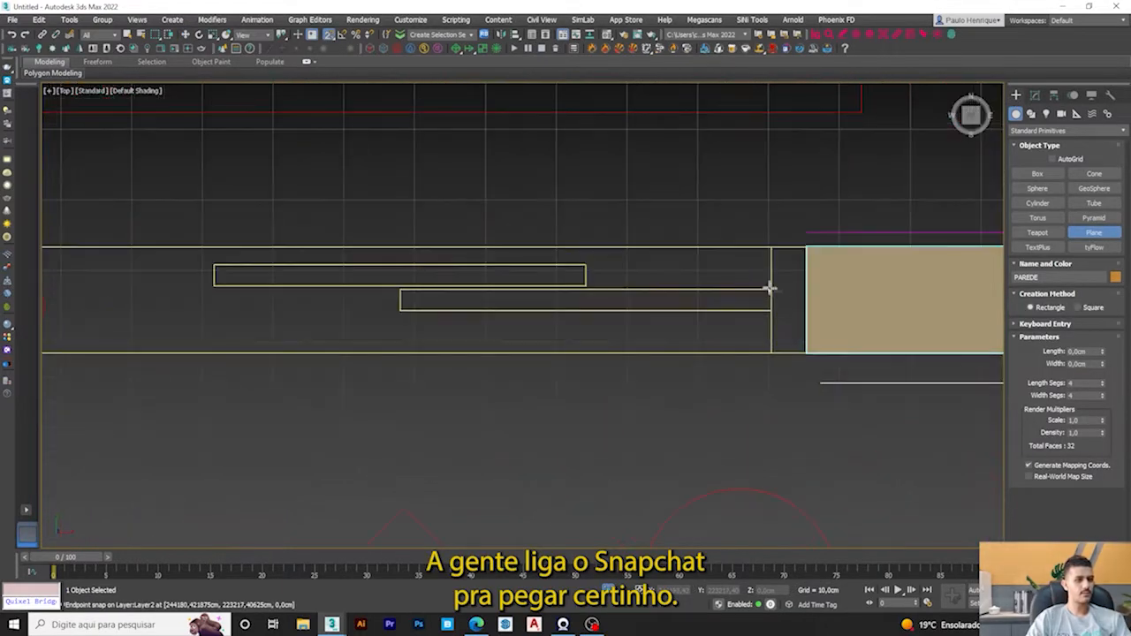
pyautogui.moveTo(799, 351); pyautogui.dragTo(657, 310)
pyautogui.scroll(-3, 643, 318)
pyautogui.moveTo(339, 301); pyautogui.dragTo(739, 324, button='middle')
pyautogui.moveTo(657, 310); pyautogui.dragTo(344, 305)
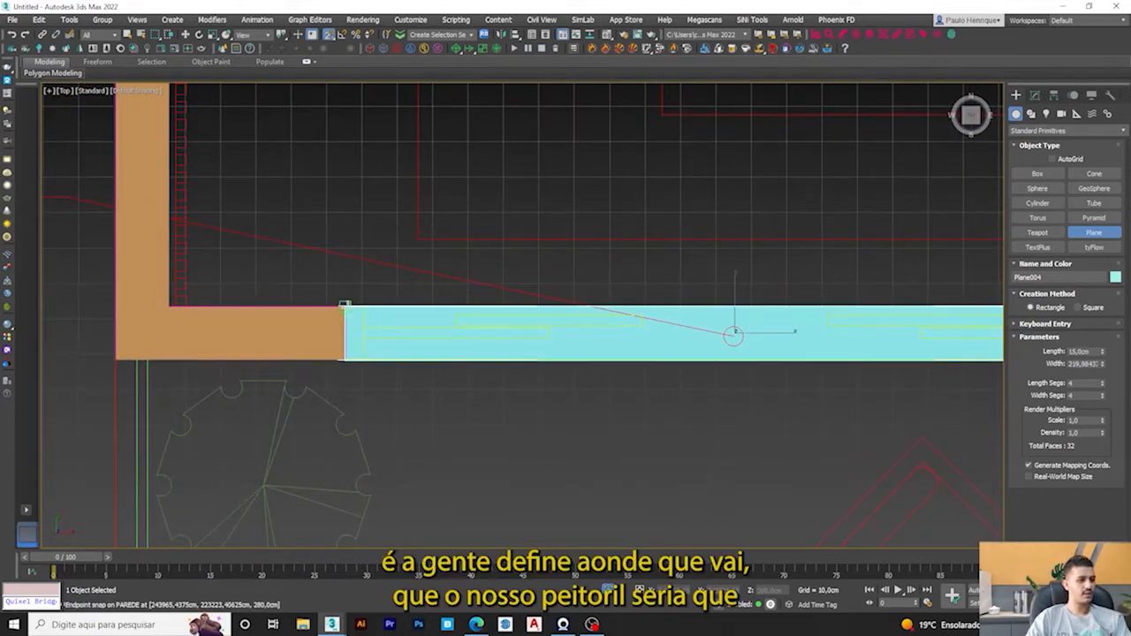
# Step: Draw a second snapped plane about 16 by 220 cm across the opposite wall opening, beside the planter
pyautogui.scroll(-5, 345, 306)
pyautogui.moveTo(419, 250); pyautogui.dragTo(491, 341, button='middle')
pyautogui.scroll(4, 487, 190)
pyautogui.moveTo(487, 191); pyautogui.dragTo(411, 380, button='middle')
pyautogui.keyDown('alt'); pyautogui.moveTo(411, 380); pyautogui.dragTo(424, 385, button='middle'); pyautogui.keyUp('alt')
pyautogui.press('t')
pyautogui.scroll(-6, 462, 331)
pyautogui.moveTo(533, 115); pyautogui.dragTo(510, 244, button='middle')
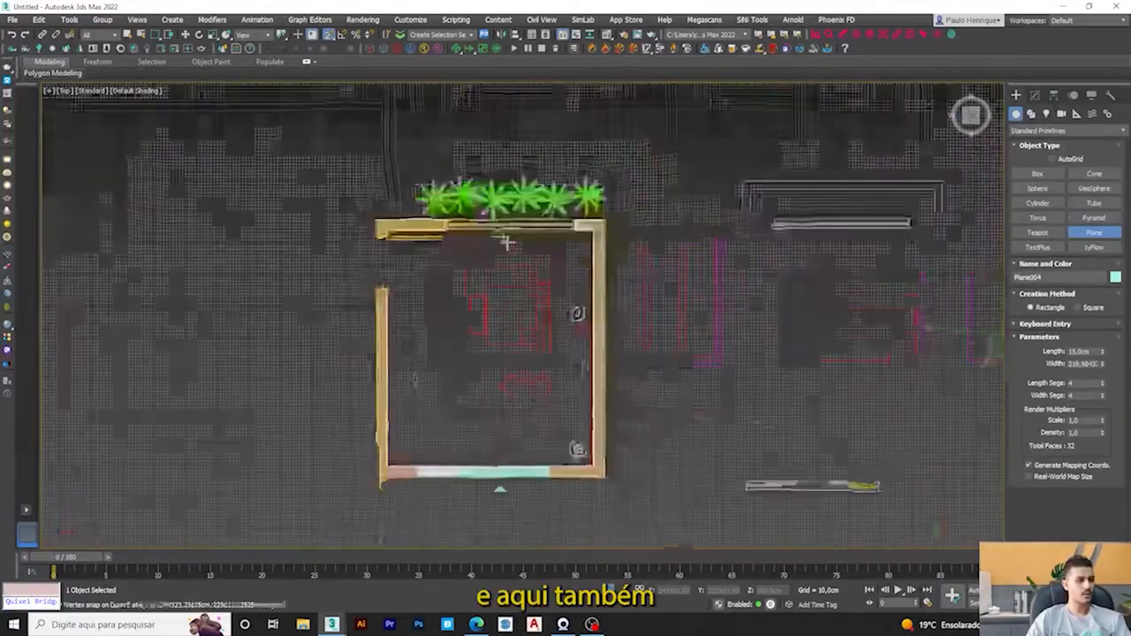
pyautogui.scroll(7, 510, 244)
pyautogui.scroll(2, 539, 226)
pyautogui.moveTo(778, 200); pyautogui.dragTo(459, 266)
pyautogui.rightClick(460, 266)
pyautogui.moveTo(777, 237); pyautogui.dragTo(225, 193)
pyautogui.scroll(-5, 478, 298)
pyautogui.moveTo(477, 299)
pyautogui.keyDown('alt'); pyautogui.mouseDown(button='middle')
pyautogui.moveTo(639, 315)
pyautogui.moveTo(513, 273)
pyautogui.moveTo(487, 283)
pyautogui.mouseUp(button='middle'); pyautogui.keyUp('alt')
pyautogui.press('w')
# Step: Add a Shell modifier to the plane in the opening beside the planter
pyautogui.moveTo(487, 282); pyautogui.dragTo(468, 298, button='middle')
pyautogui.scroll(1, 468, 298)
pyautogui.keyDown('alt'); pyautogui.moveTo(468, 298); pyautogui.dragTo(543, 367, button='middle'); pyautogui.keyUp('alt')
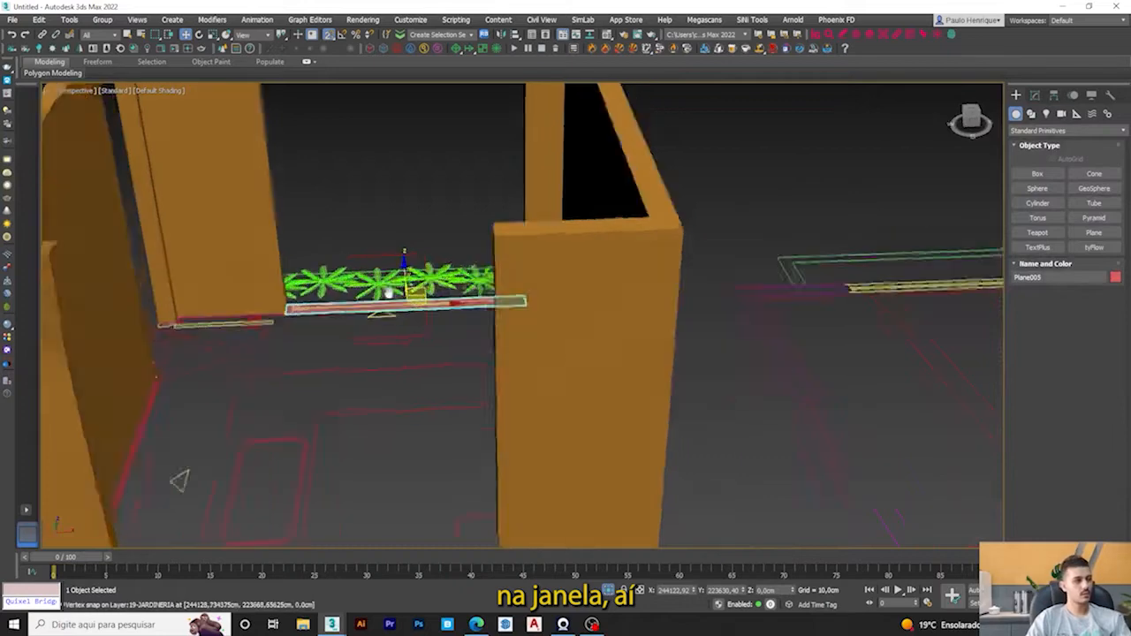
pyautogui.moveTo(176, 480)
pyautogui.keyDown('alt'); pyautogui.mouseDown(button='middle')
pyautogui.moveTo(202, 447)
pyautogui.moveTo(162, 479)
pyautogui.mouseUp(button='middle'); pyautogui.keyUp('alt')
pyautogui.scroll(3, 148, 458)
pyautogui.click(1031, 113)
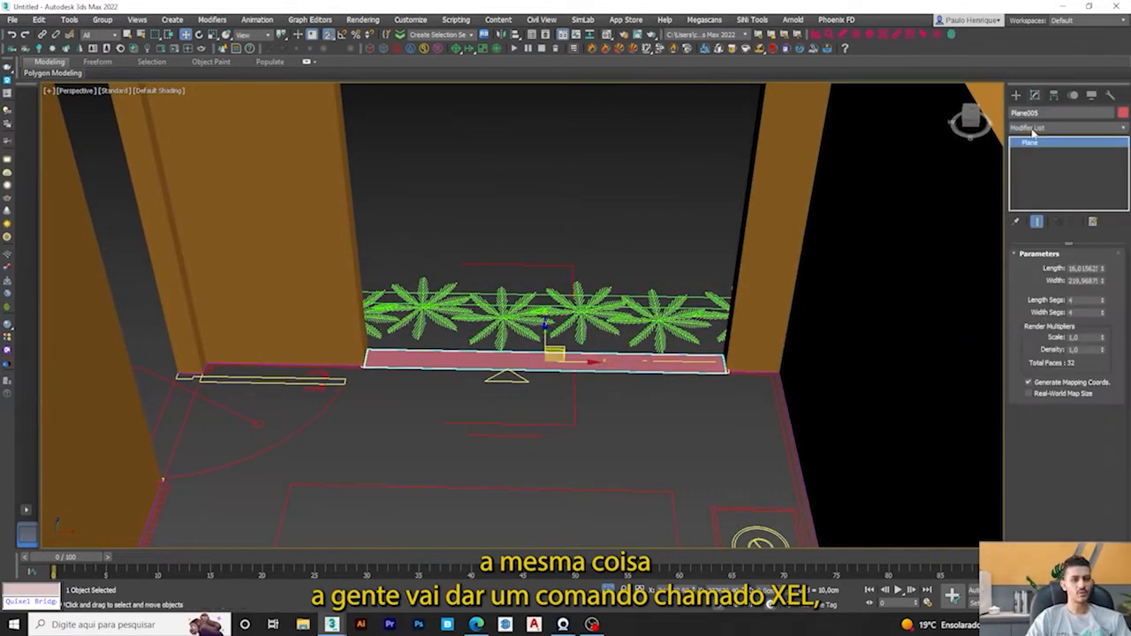
pyautogui.click(1034, 132)
pyautogui.press('s')
pyautogui.press('s')
pyautogui.press('s')
pyautogui.press('s')
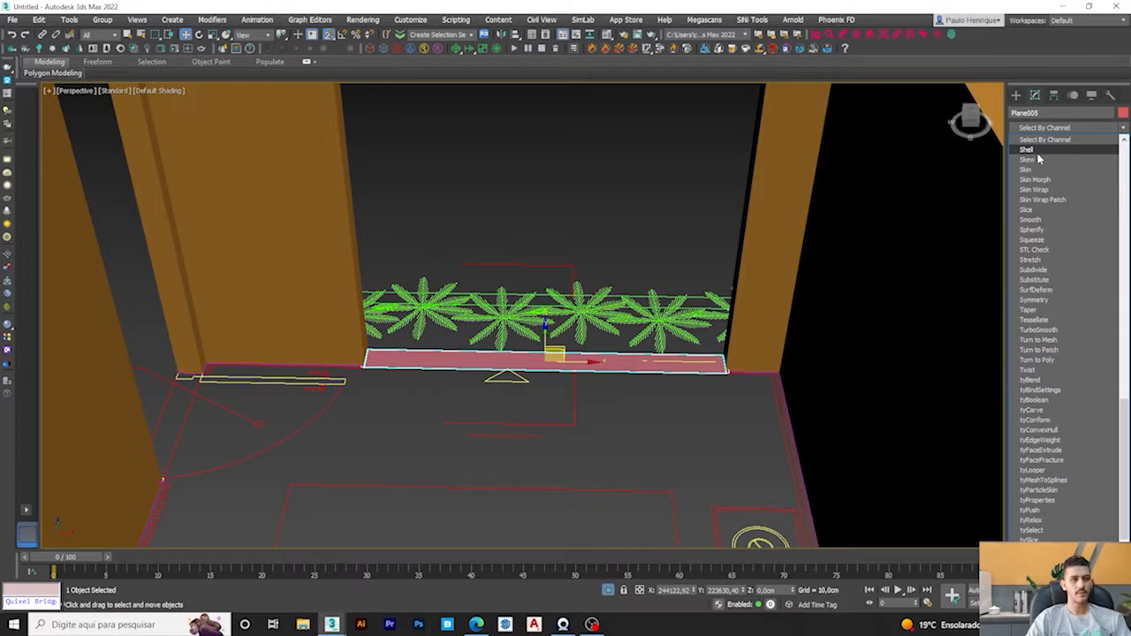
pyautogui.click(1032, 150)
# Step: Set the Shell's outer amount to 60 cm to raise the window sill
pyautogui.write('6')
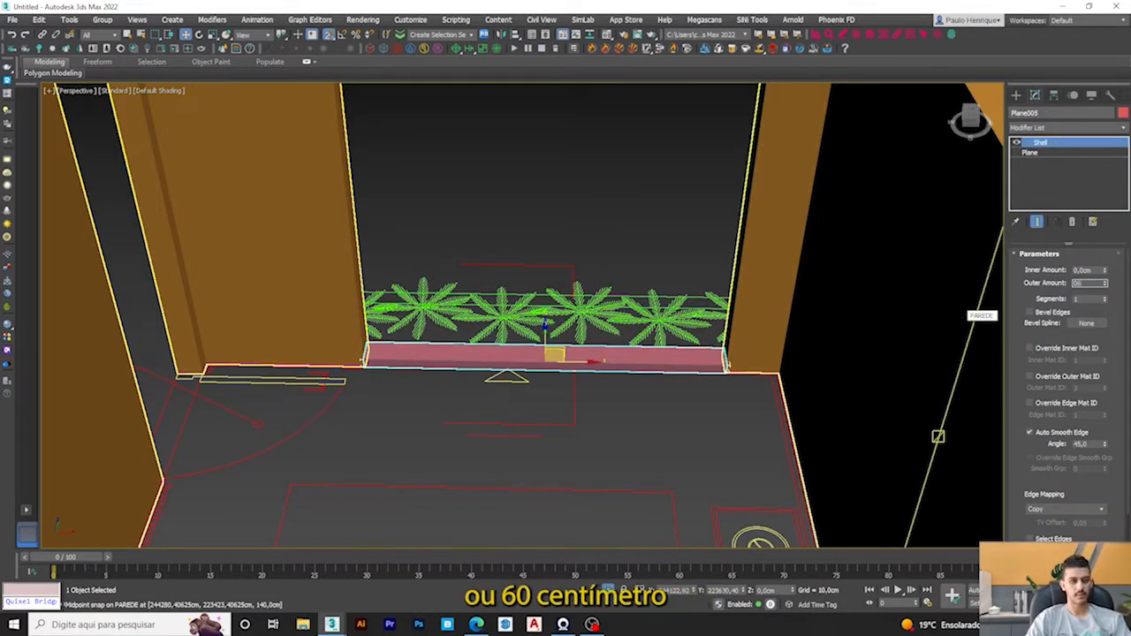
pyautogui.write('0')
pyautogui.press('Return')
pyautogui.keyDown('alt'); pyautogui.moveTo(958, 317); pyautogui.dragTo(518, 329, button='middle'); pyautogui.keyUp('alt')
pyautogui.moveTo(518, 329); pyautogui.dragTo(417, 247, button='middle')
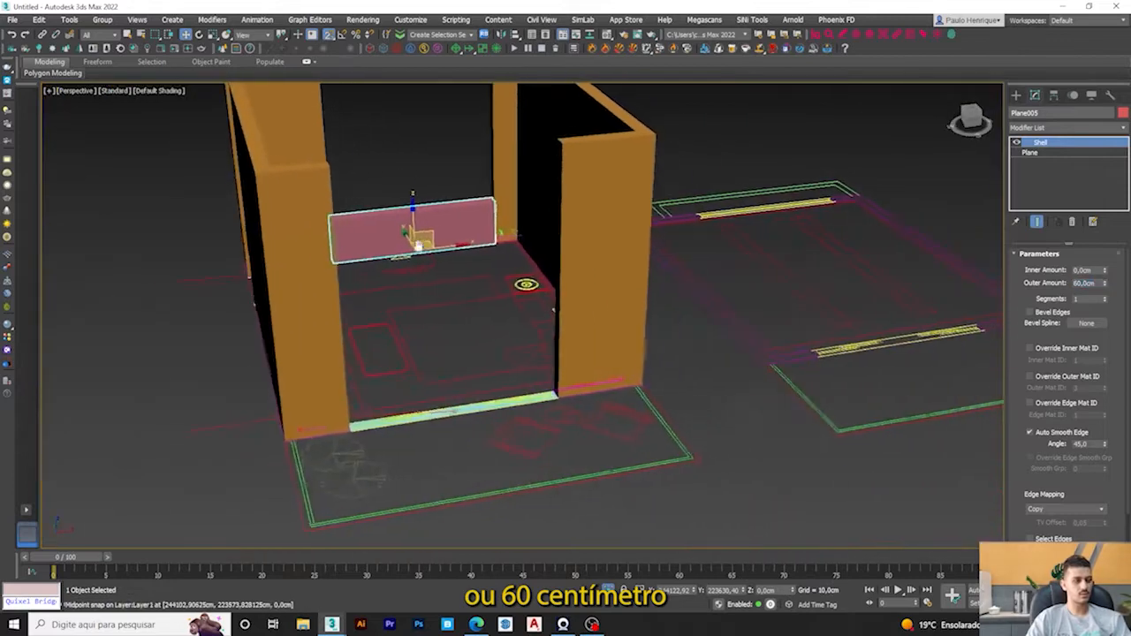
# Step: Select the flat plane in the terrace opening and inspect it against the walls in perspective and top views
pyautogui.click(457, 261)
pyautogui.scroll(8, 474, 406)
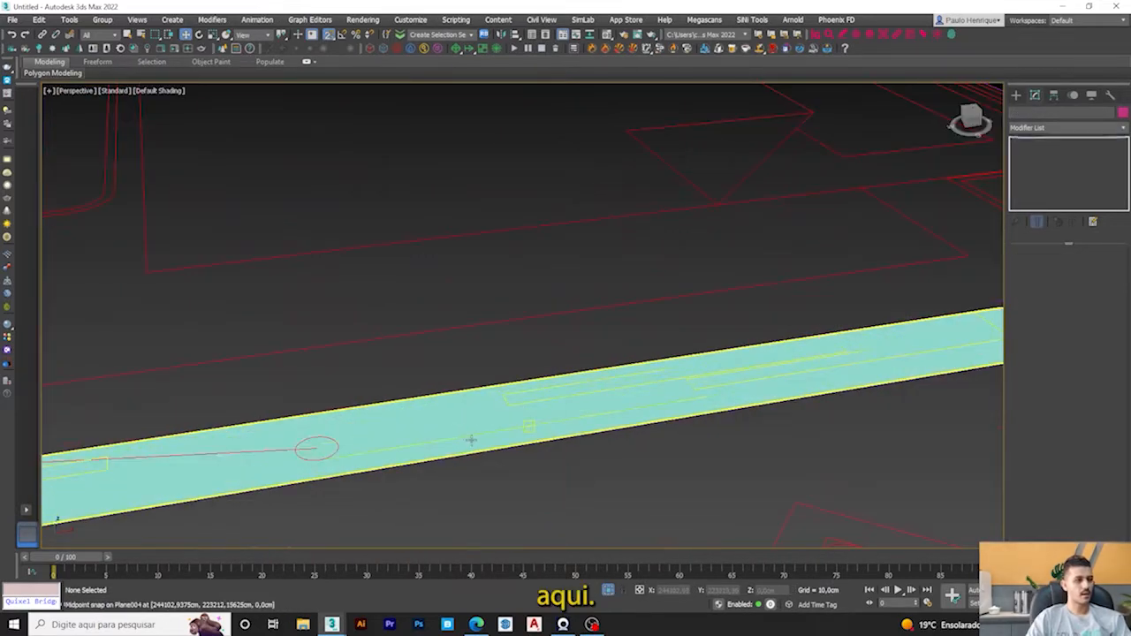
pyautogui.click(471, 439)
pyautogui.scroll(-8, 471, 439)
pyautogui.keyDown('alt'); pyautogui.moveTo(528, 455); pyautogui.dragTo(498, 321, button='middle'); pyautogui.keyUp('alt')
pyautogui.scroll(3, 491, 365)
pyautogui.scroll(-5, 498, 321)
pyautogui.press('t')
pyautogui.moveTo(510, 391); pyautogui.dragTo(528, 475, button='middle')
pyautogui.scroll(-5, 599, 327)
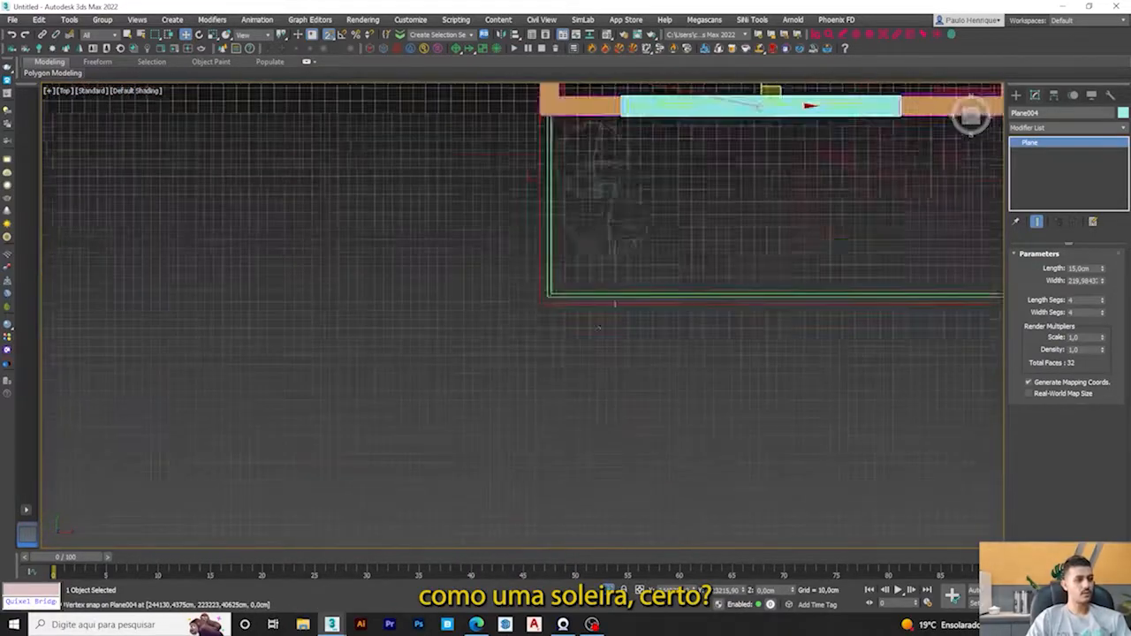
pyautogui.scroll(-5, 598, 327)
pyautogui.moveTo(566, 266); pyautogui.dragTo(566, 156, button='middle')
pyautogui.scroll(5, 570, 190)
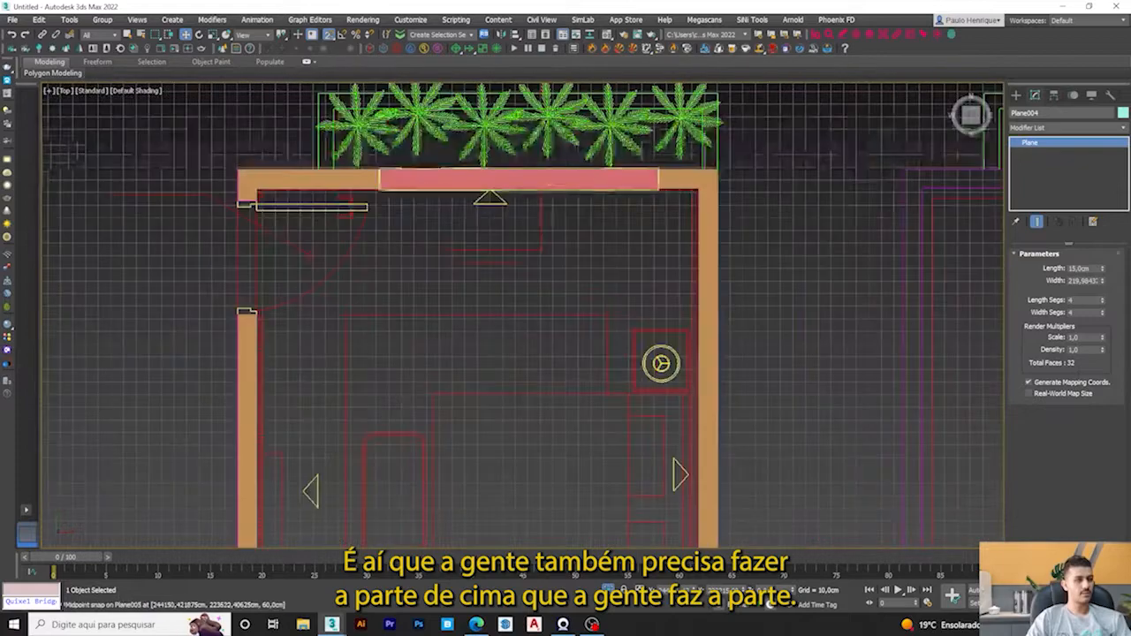
# Step: Select the raised window sill beside the planter and show it in the front wireframe view
pyautogui.click(566, 184)
pyautogui.scroll(-5, 565, 185)
pyautogui.keyDown('alt'); pyautogui.moveTo(560, 206); pyautogui.dragTo(682, 202, button='middle'); pyautogui.keyUp('alt')
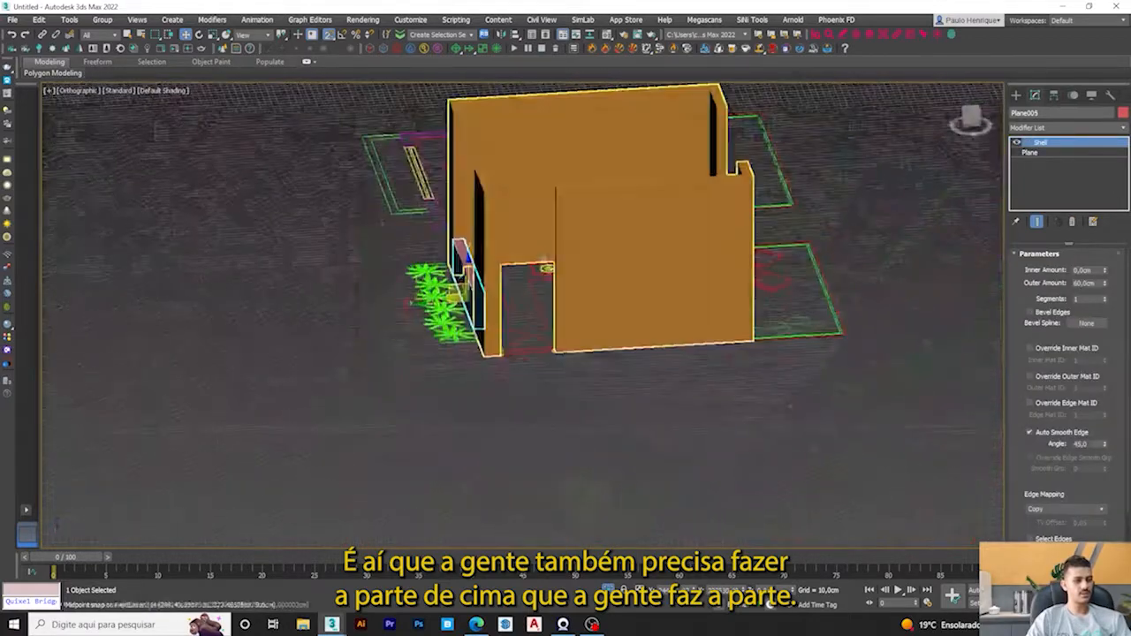
pyautogui.moveTo(548, 267); pyautogui.dragTo(678, 283, button='middle')
pyautogui.press('f')
pyautogui.press('z')
pyautogui.scroll(-8, 536, 298)
pyautogui.press('F3')
pyautogui.moveTo(540, 291)
pyautogui.mouseDown(button='middle')
pyautogui.moveTo(549, 327)
pyautogui.moveTo(508, 422)
pyautogui.mouseUp(button='middle')
pyautogui.scroll(5, 549, 327)
pyautogui.scroll(-2, 551, 336)
pyautogui.press('F3')
pyautogui.moveTo(515, 367); pyautogui.dragTo(479, 354, button='middle')
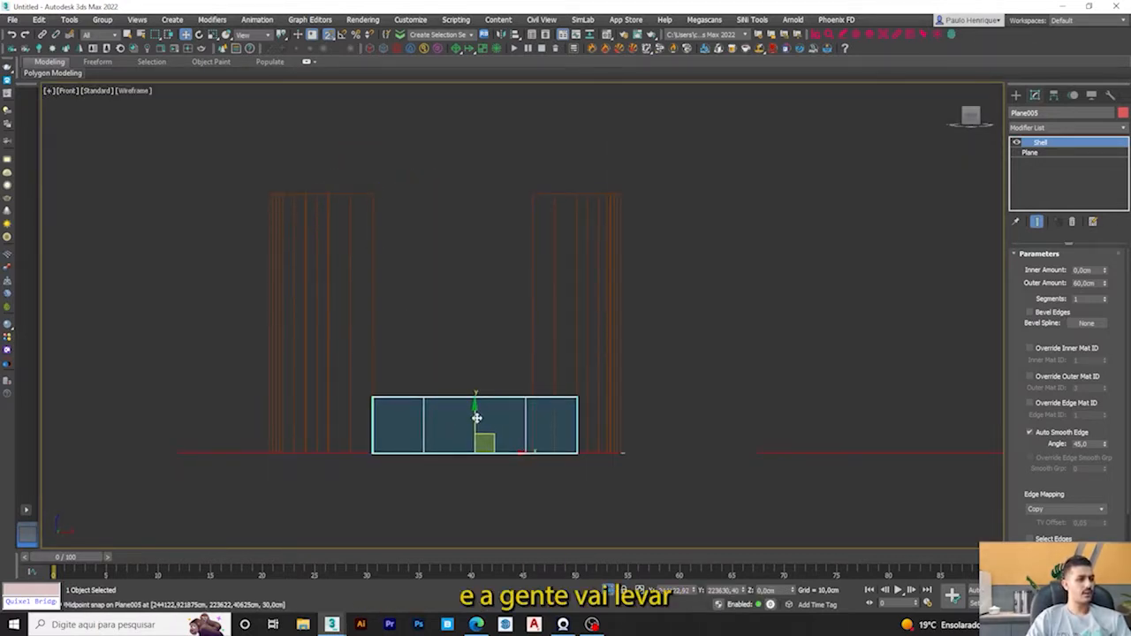
pyautogui.scroll(4, 477, 418)
pyautogui.moveTo(483, 442); pyautogui.dragTo(487, 361, button='middle')
pyautogui.scroll(-4, 480, 386)
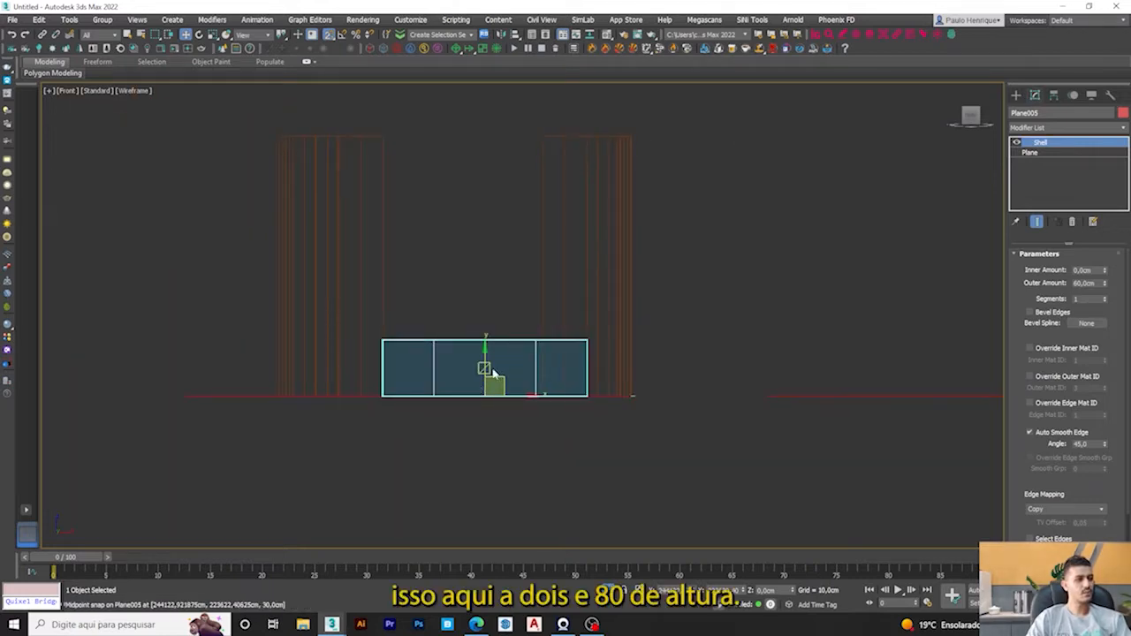
pyautogui.scroll(4, 478, 395)
pyautogui.scroll(-4, 484, 383)
pyautogui.moveTo(487, 377); pyautogui.dragTo(469, 394, button='middle')
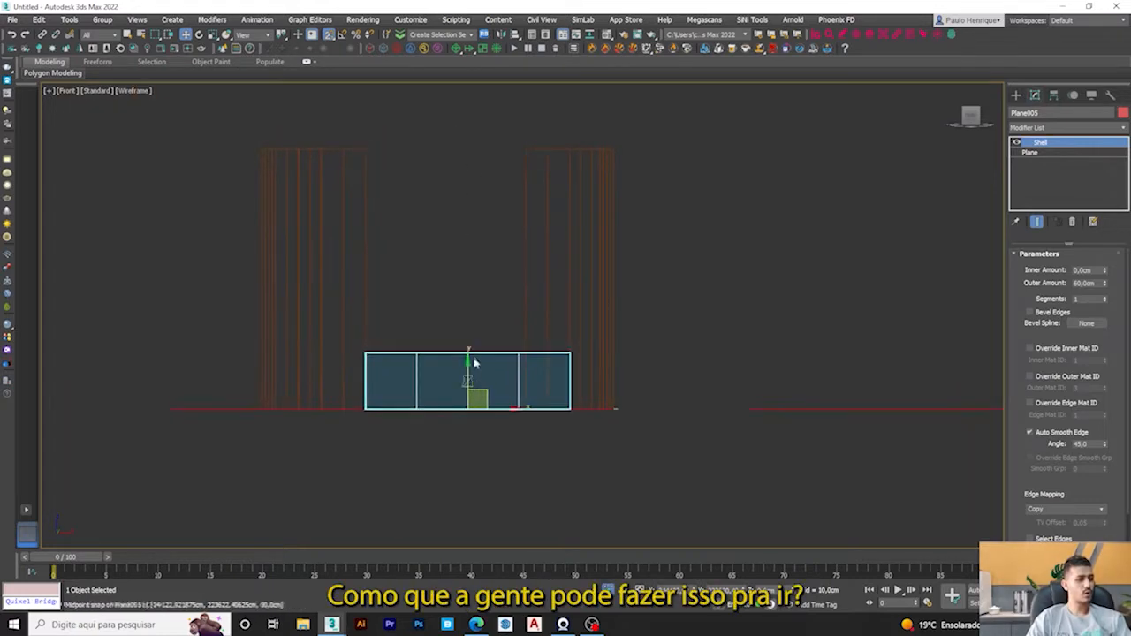
pyautogui.moveTo(486, 329); pyautogui.dragTo(523, 402, button='middle')
pyautogui.scroll(4, 553, 177)
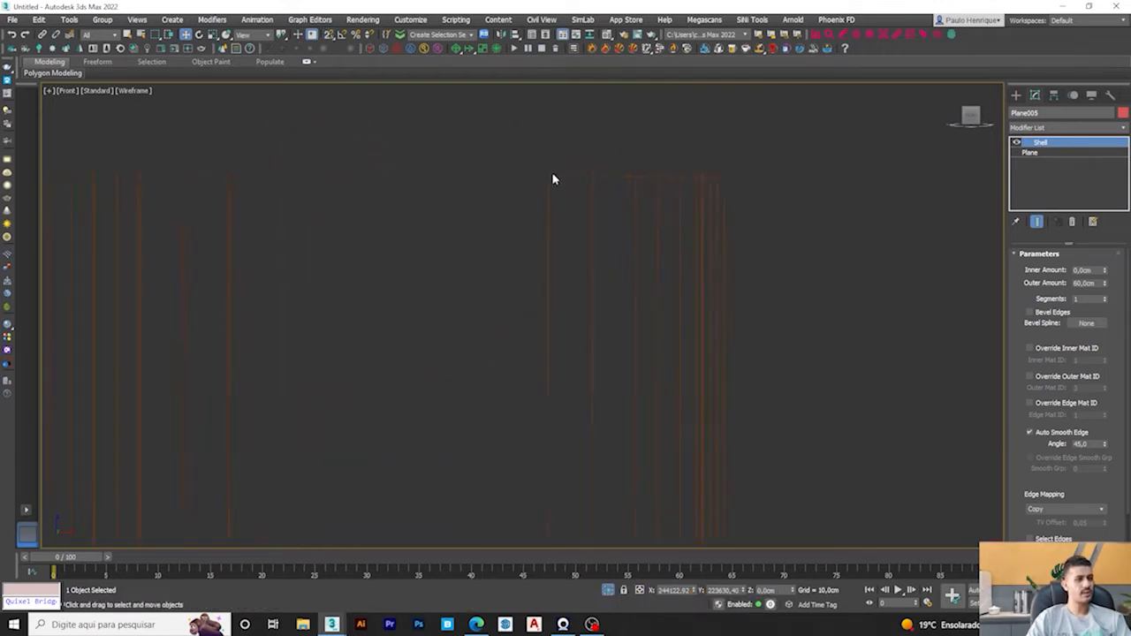
pyautogui.scroll(-6, 522, 238)
pyautogui.scroll(3, 492, 369)
pyautogui.moveTo(501, 389); pyautogui.dragTo(521, 402, button='middle')
pyautogui.moveTo(507, 455); pyautogui.dragTo(578, 476, button='middle')
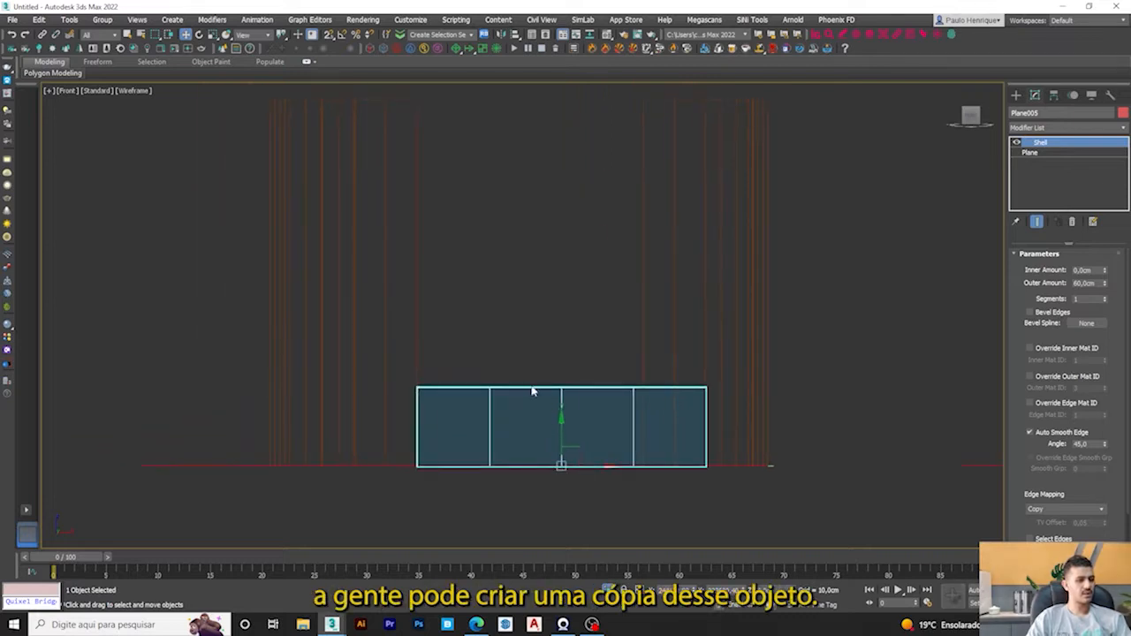
# Step: Clone the window sill in place beside the planter
pyautogui.rightClick(533, 391)
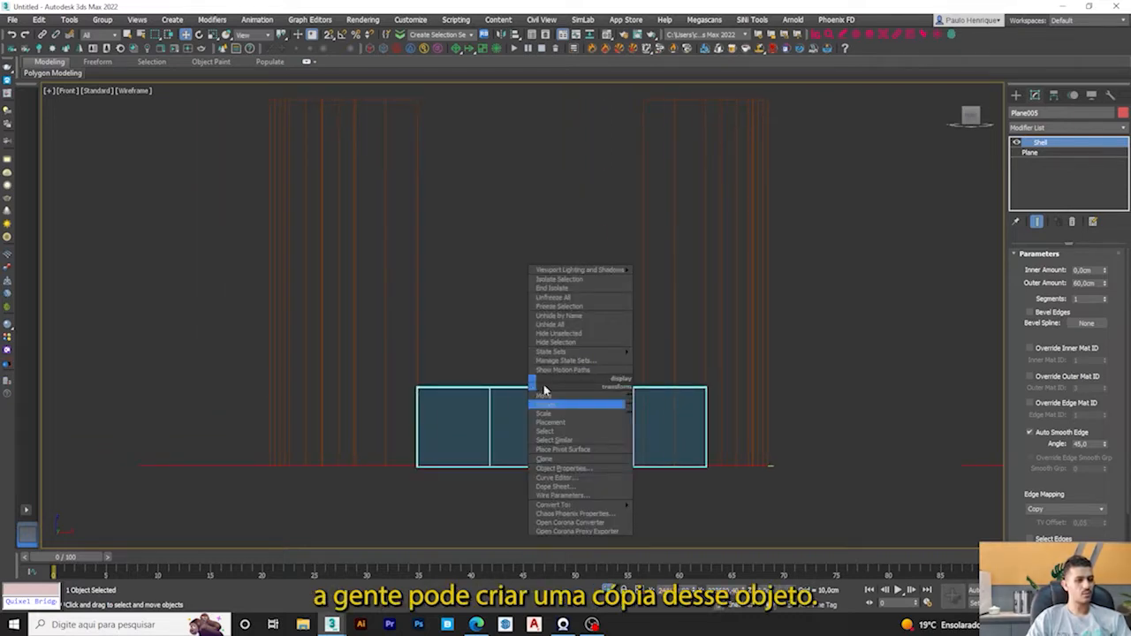
pyautogui.click(562, 461)
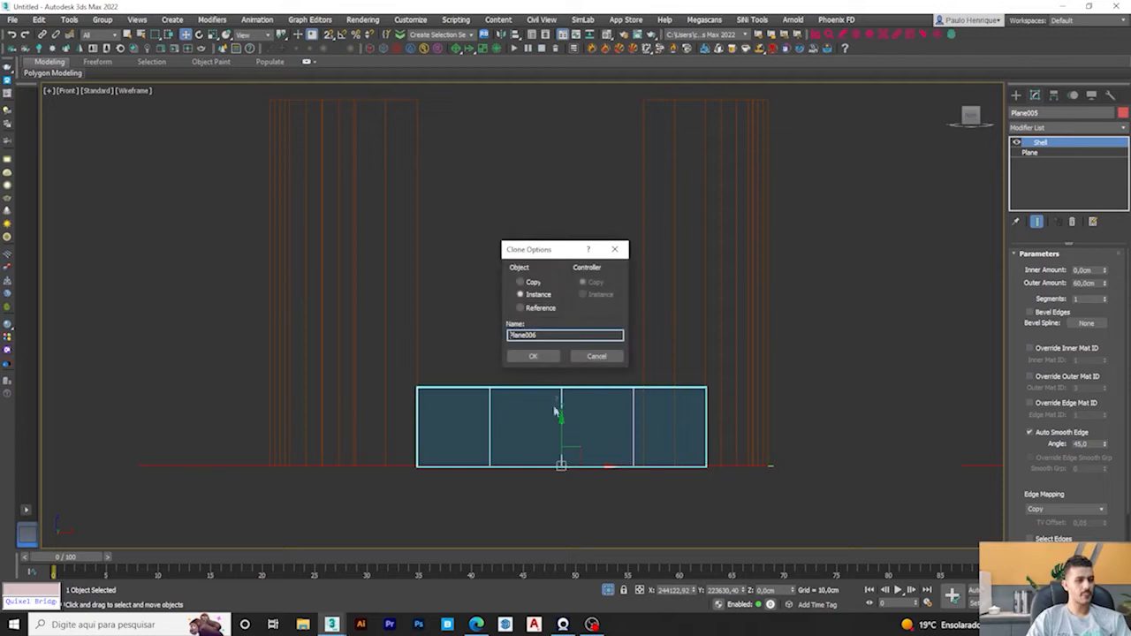
pyautogui.click(545, 355)
pyautogui.moveTo(546, 362)
pyautogui.mouseDown(button='middle')
pyautogui.moveTo(526, 407)
pyautogui.moveTo(503, 374)
pyautogui.mouseUp(button='middle')
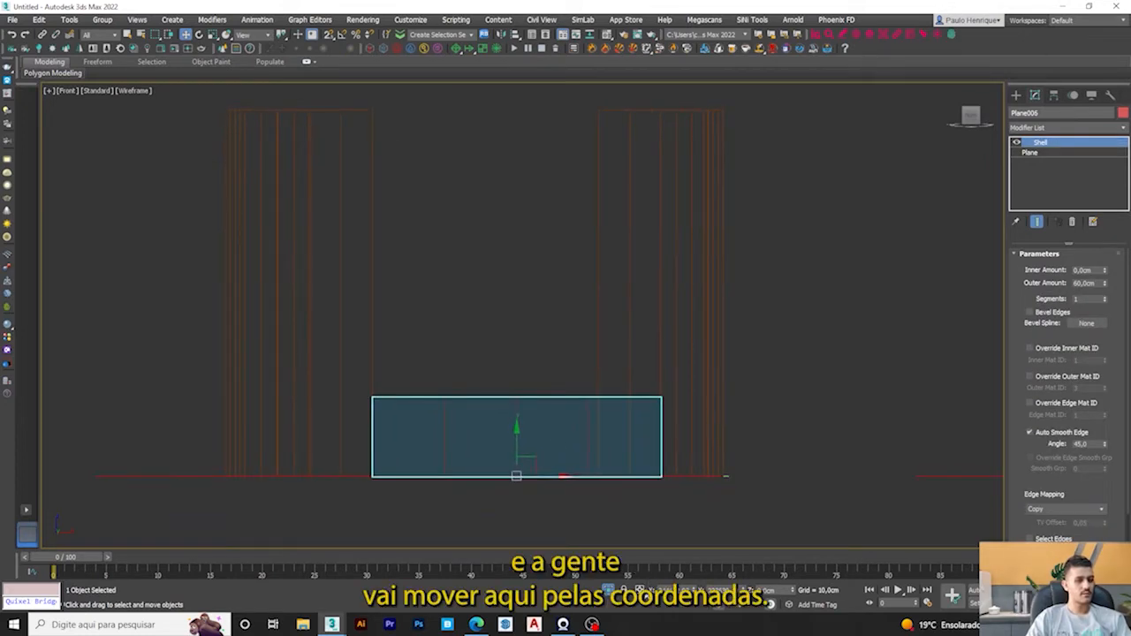
pyautogui.moveTo(521, 465); pyautogui.dragTo(536, 492, button='middle')
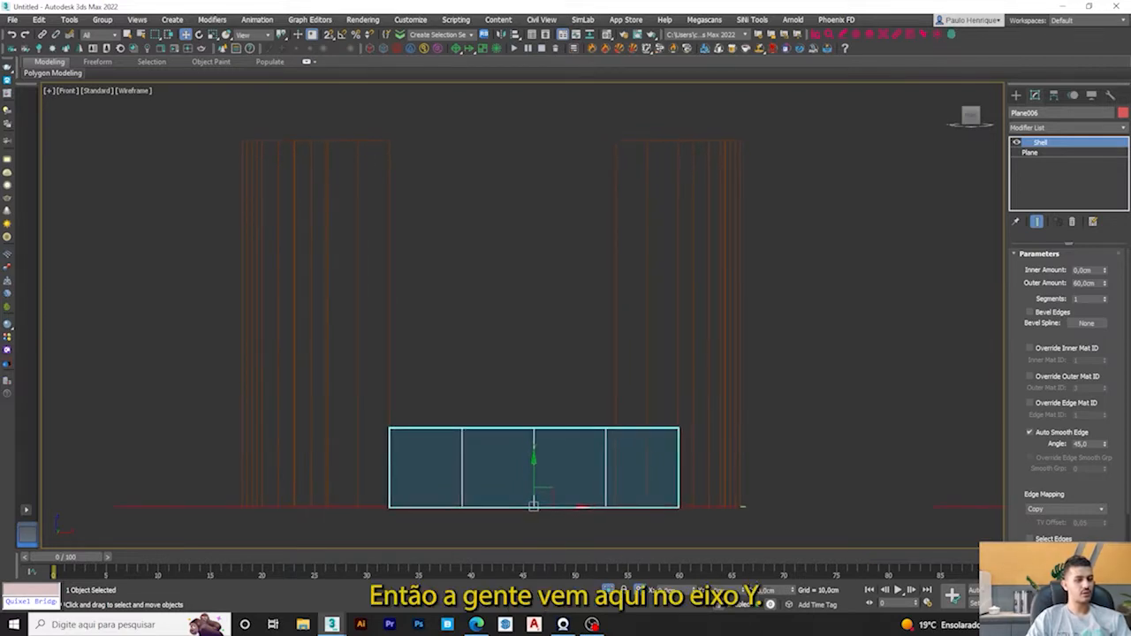
pyautogui.scroll(2, 543, 489)
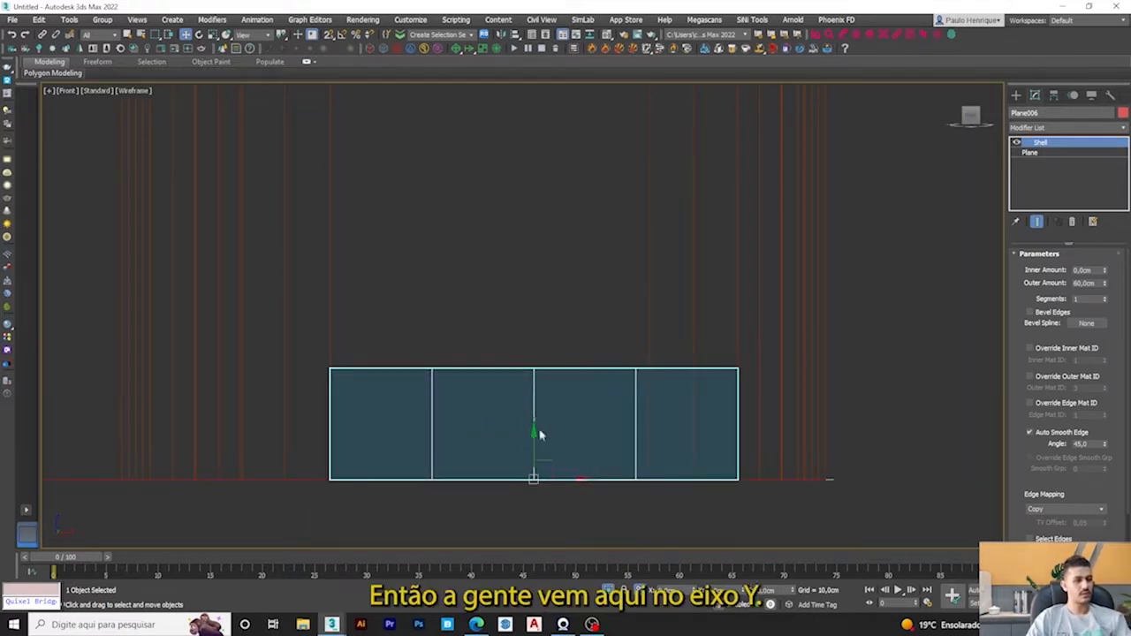
pyautogui.scroll(4, 521, 437)
pyautogui.scroll(-5, 521, 447)
# Step: Compare the cloned sill's upward move axis between the perspective and front views
pyautogui.press('p')
pyautogui.keyDown('alt'); pyautogui.moveTo(521, 442); pyautogui.dragTo(298, 523, button='middle'); pyautogui.keyUp('alt')
pyautogui.press('F3')
pyautogui.keyDown('alt'); pyautogui.moveTo(513, 377); pyautogui.dragTo(534, 392, button='middle'); pyautogui.keyUp('alt')
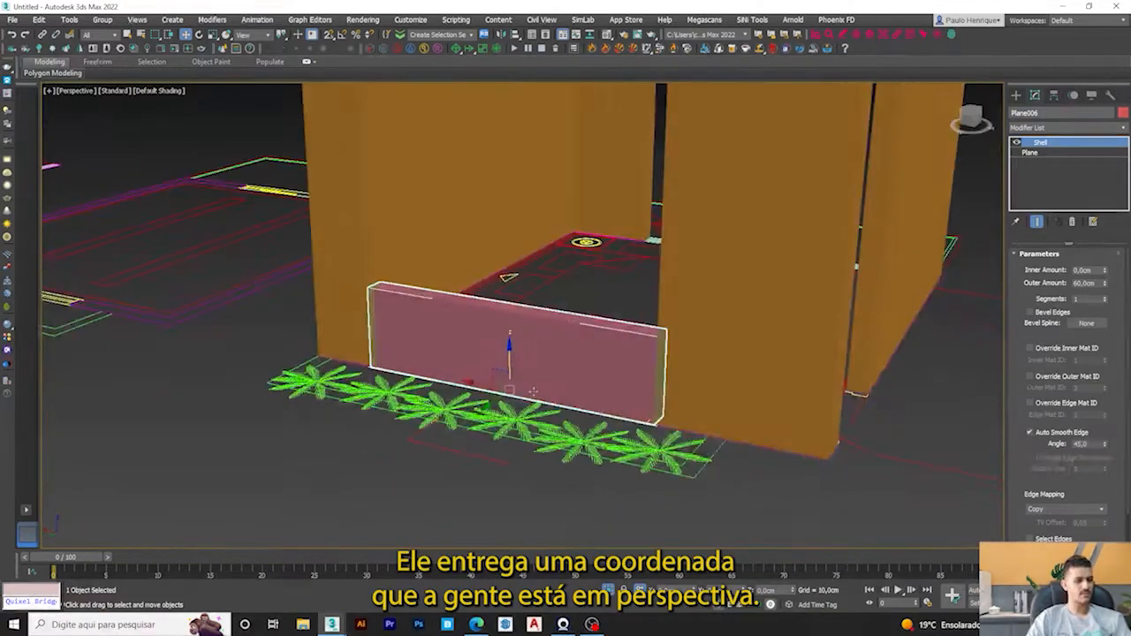
pyautogui.press('z')
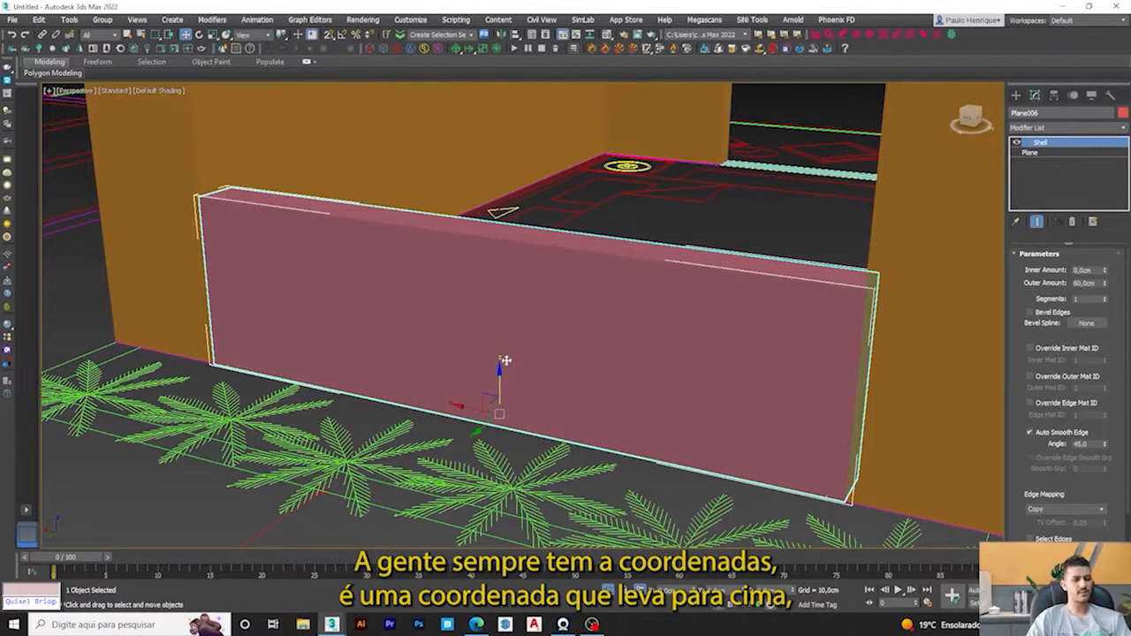
pyautogui.scroll(-5, 507, 357)
pyautogui.keyDown('shift'); pyautogui.moveTo(501, 359); pyautogui.dragTo(492, 196); pyautogui.keyUp('shift')
pyautogui.rightClick(492, 196)
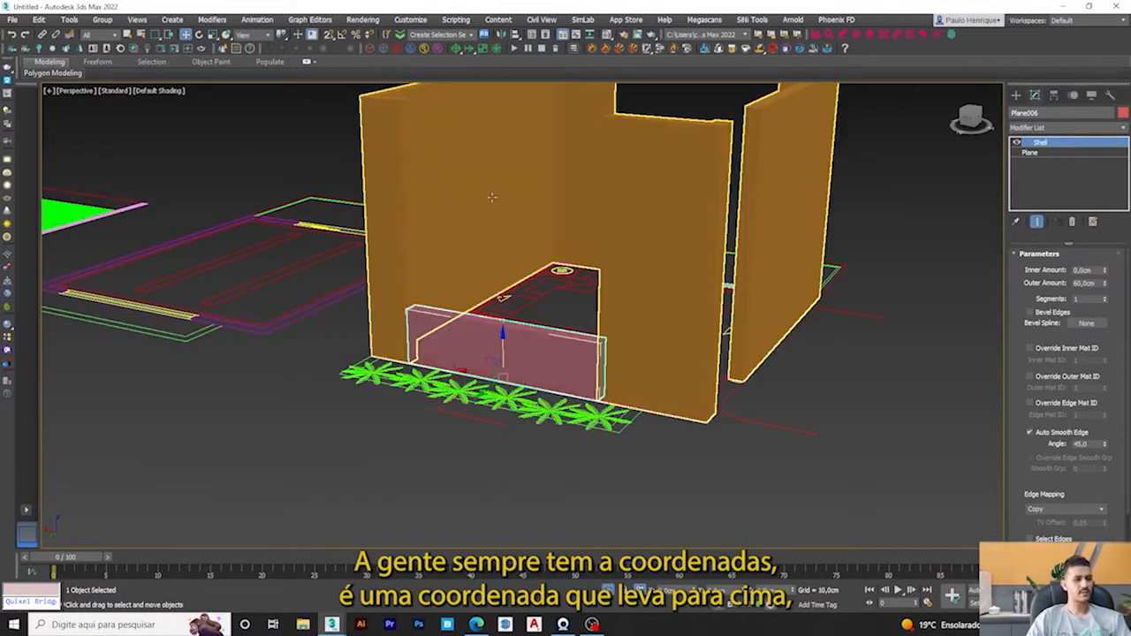
pyautogui.press('f')
pyautogui.press('z')
pyautogui.press('F3')
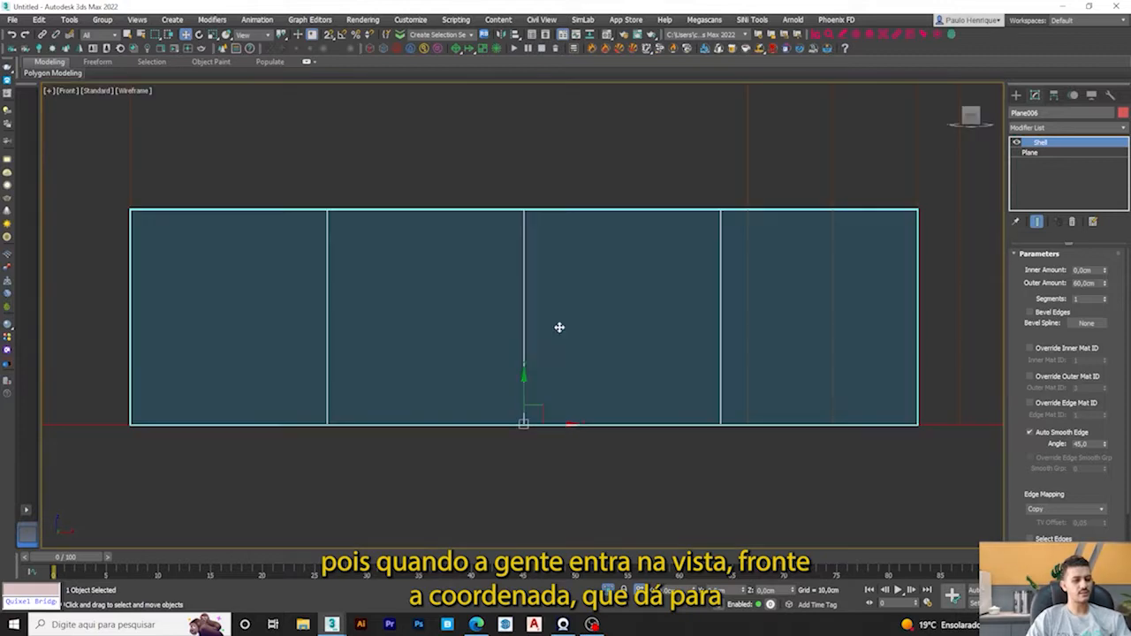
# Step: Move the cloned sill up by 280 cm from the floor to the top of the walls
pyautogui.click(541, 387)
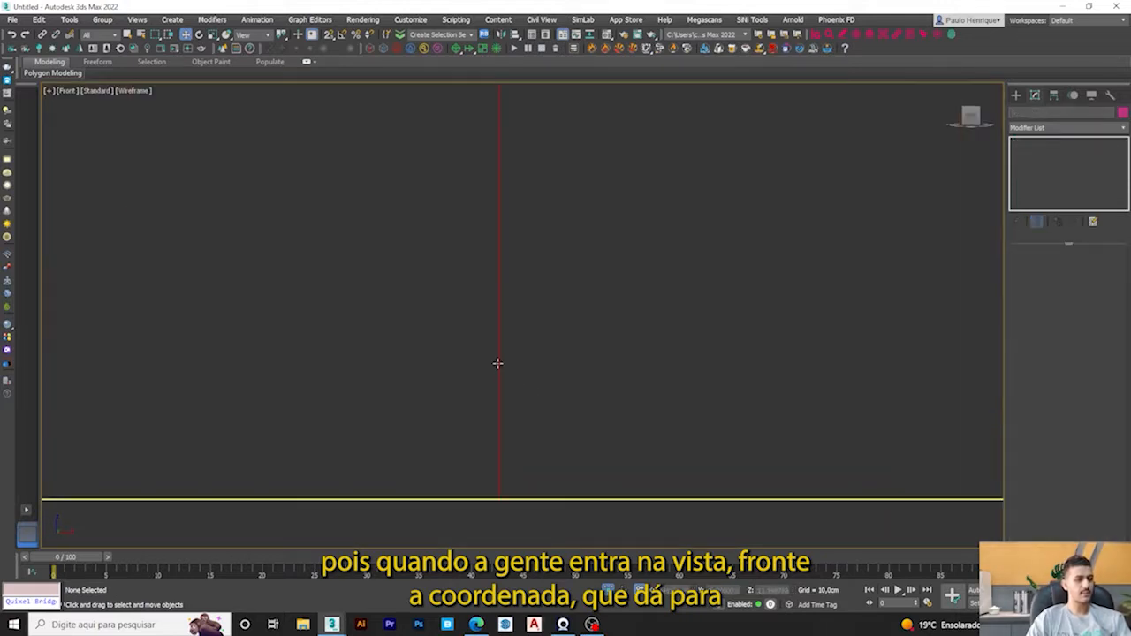
pyautogui.click(498, 364)
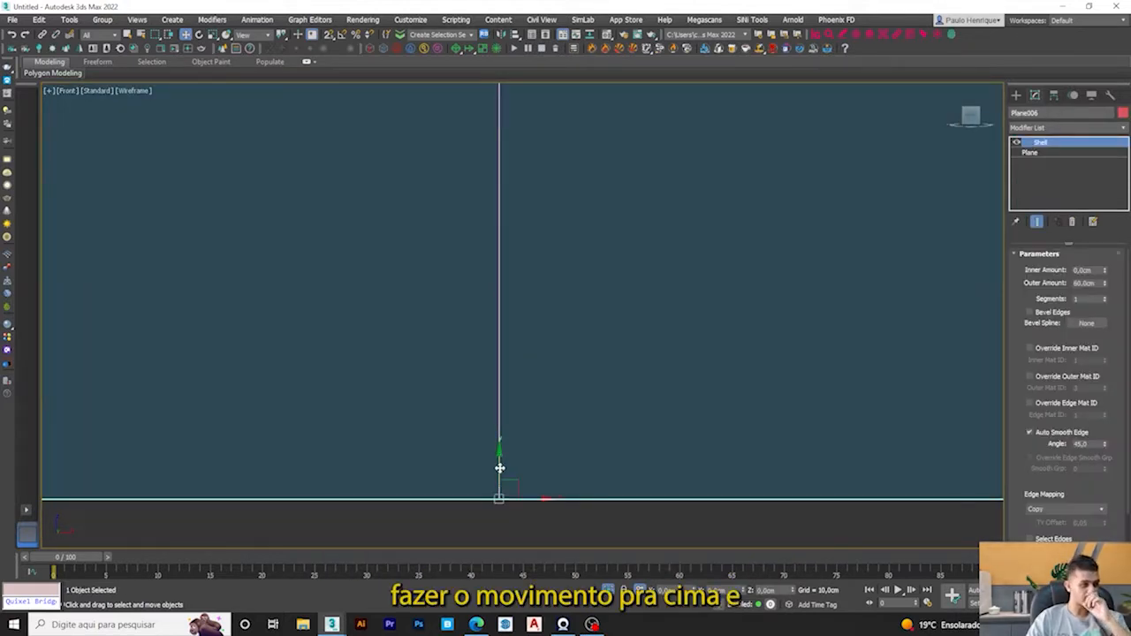
pyautogui.scroll(-6, 499, 467)
pyautogui.scroll(1, 506, 442)
pyautogui.scroll(-6, 505, 430)
pyautogui.scroll(6, 505, 431)
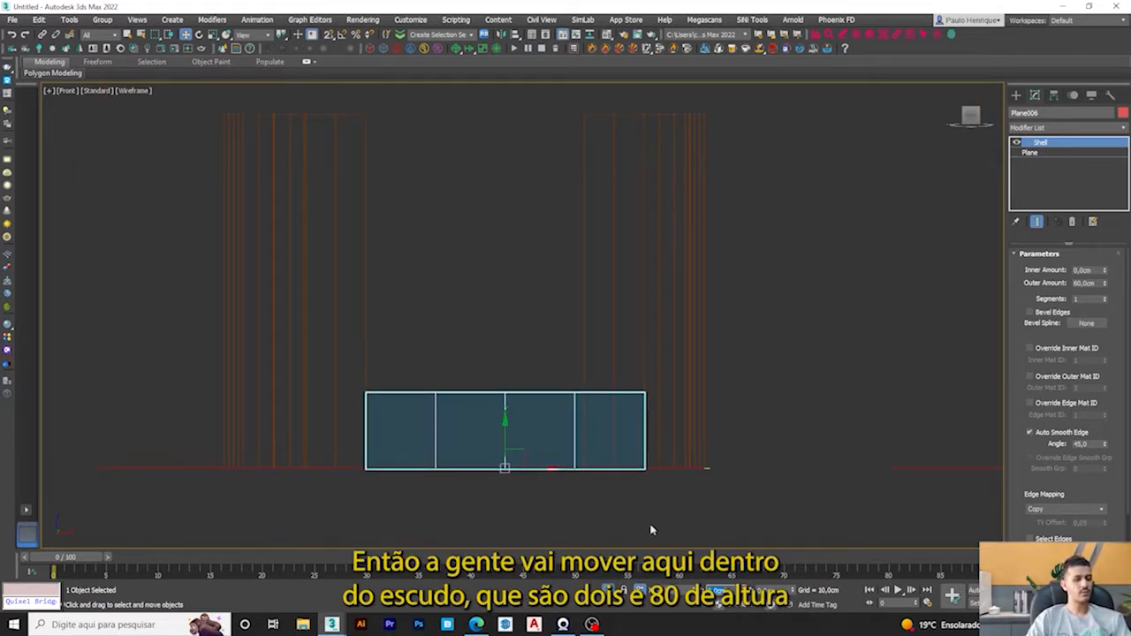
pyautogui.moveTo(503, 343); pyautogui.dragTo(500, 378, button='middle')
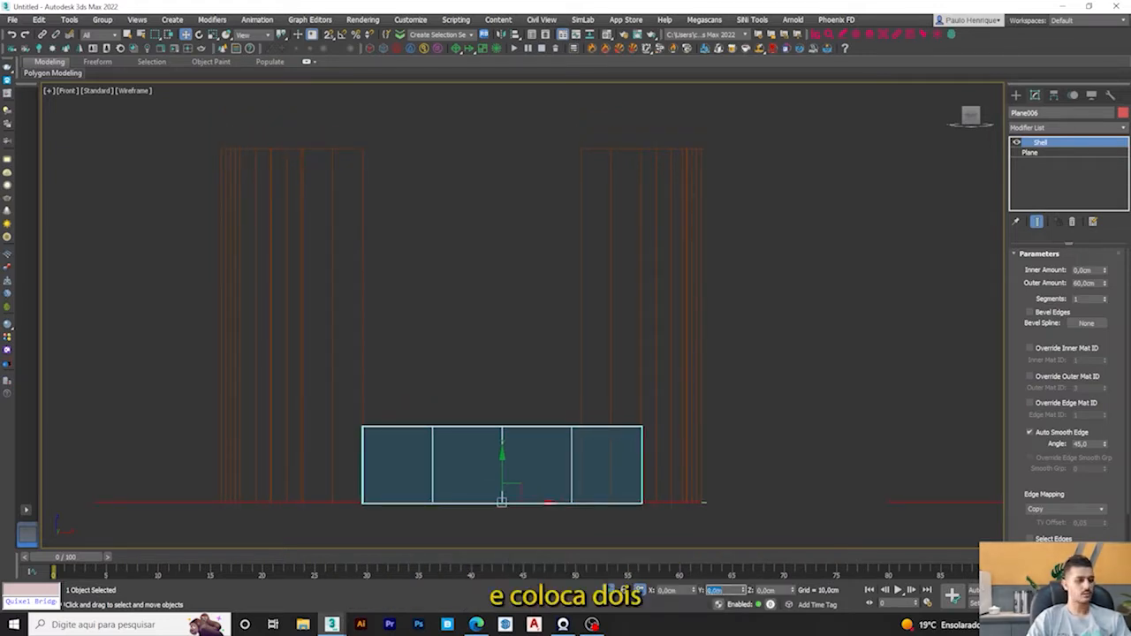
pyautogui.press('Return')
pyautogui.moveTo(334, 170); pyautogui.dragTo(432, 237, button='middle')
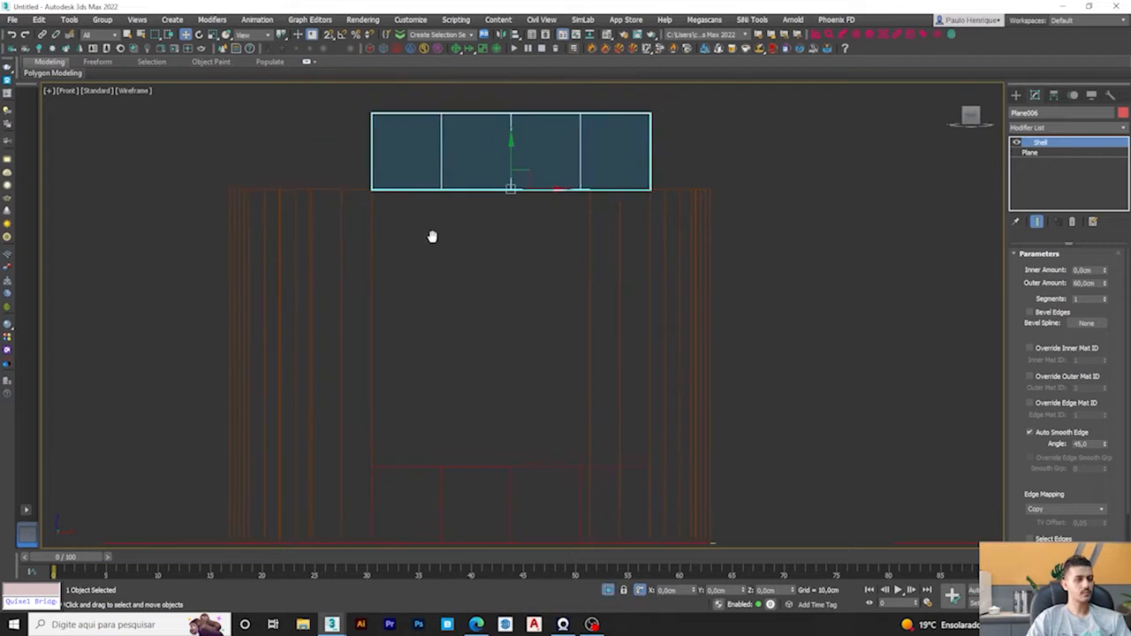
# Step: Lower the cloned piece by 60 cm so its upper edge is flush with the wall tops
pyautogui.moveTo(499, 157); pyautogui.dragTo(507, 197, button='middle')
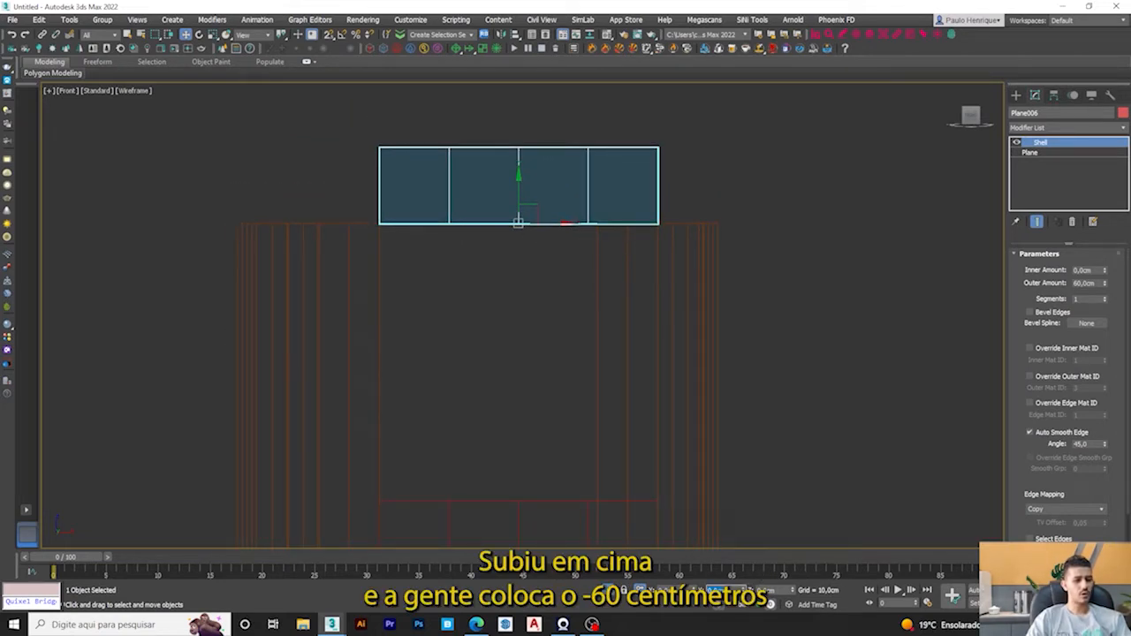
pyautogui.press('Return')
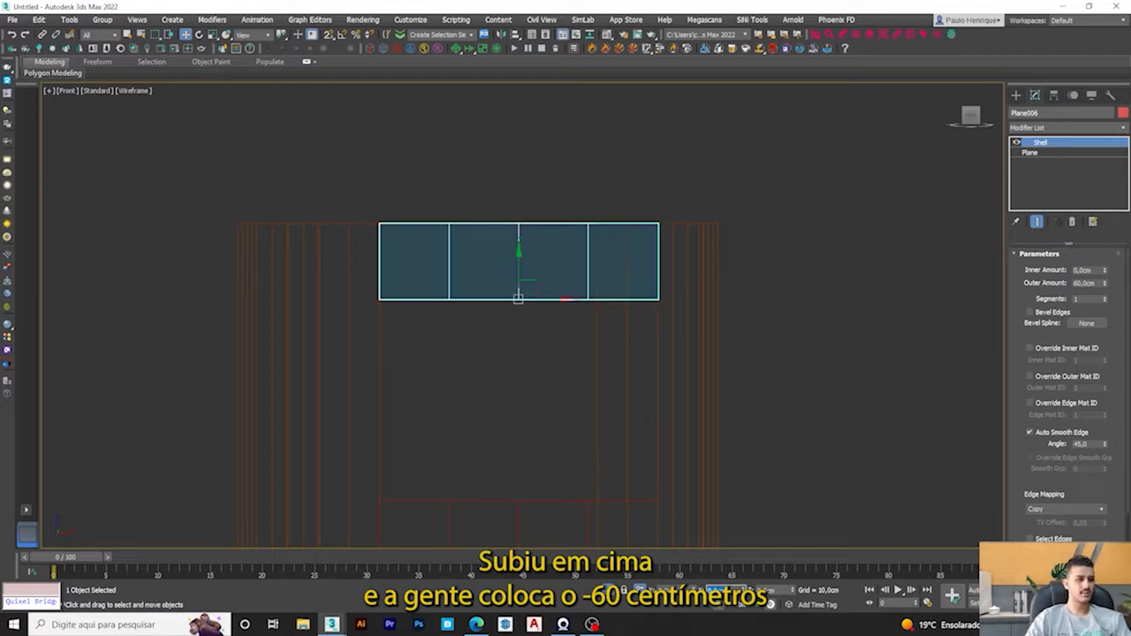
# Step: Inspect in shaded 3D how the piece above the window opening meets the adjoining walls
pyautogui.press('F3')
pyautogui.moveTo(522, 304)
pyautogui.keyDown('alt'); pyautogui.mouseDown(button='middle')
pyautogui.moveTo(450, 384)
pyautogui.moveTo(473, 292)
pyautogui.moveTo(625, 215)
pyautogui.mouseUp(button='middle'); pyautogui.keyUp('alt')
pyautogui.scroll(5, 655, 209)
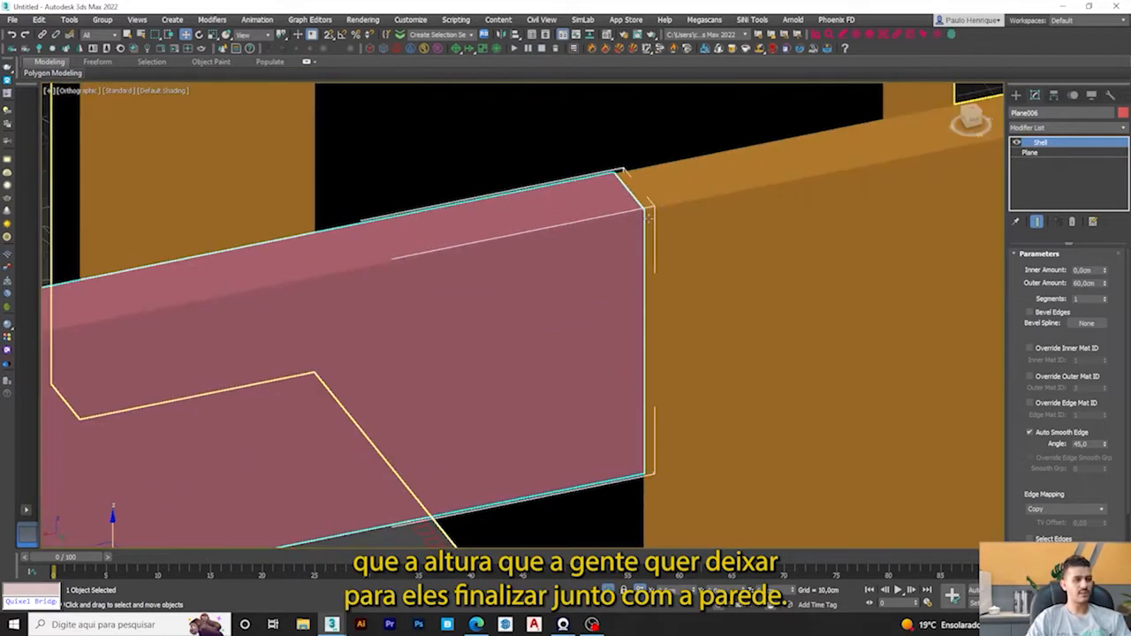
pyautogui.scroll(-5, 652, 213)
pyautogui.keyDown('alt'); pyautogui.moveTo(584, 366); pyautogui.dragTo(677, 182, button='middle'); pyautogui.keyUp('alt')
pyautogui.scroll(3, 547, 275)
pyautogui.scroll(-3, 546, 274)
pyautogui.scroll(3, 630, 295)
pyautogui.scroll(-3, 629, 294)
pyautogui.scroll(3, 661, 305)
pyautogui.keyDown('alt'); pyautogui.moveTo(662, 305); pyautogui.dragTo(585, 216, button='middle'); pyautogui.keyUp('alt')
# Step: Activate the Scale tool and frame the whole window opening in the front wireframe view
pyautogui.press('r')
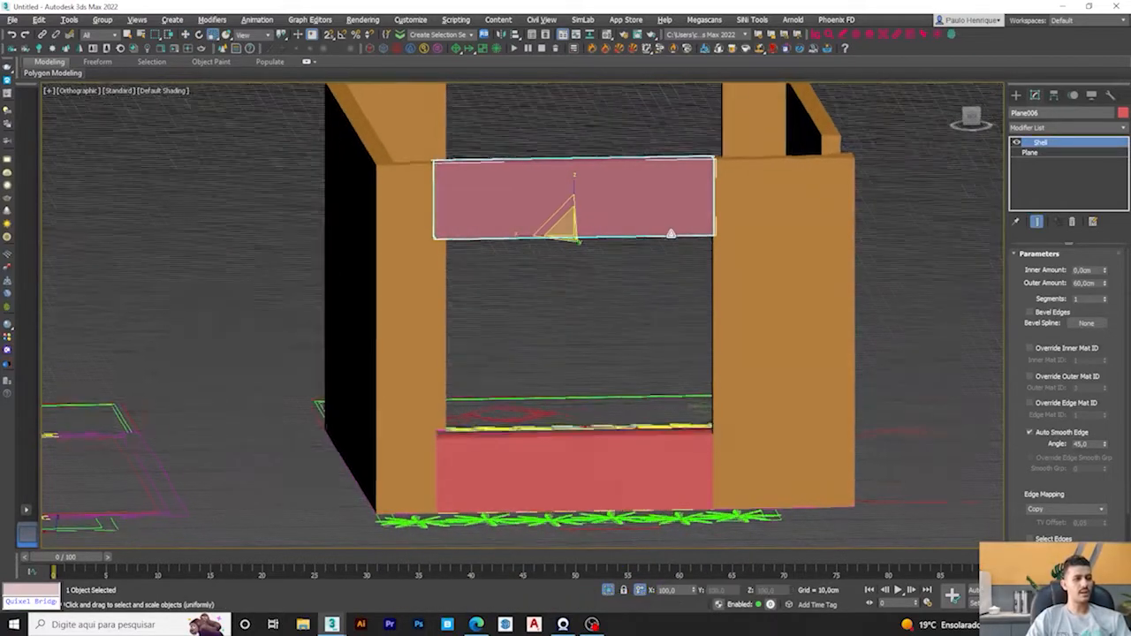
pyautogui.keyDown('alt'); pyautogui.moveTo(599, 330); pyautogui.dragTo(675, 333, button='middle'); pyautogui.keyUp('alt')
pyautogui.press('f')
pyautogui.press('z')
pyautogui.press('F3')
pyautogui.scroll(-4, 581, 336)
pyautogui.scroll(-2, 580, 336)
pyautogui.moveTo(614, 380); pyautogui.dragTo(604, 277, button='middle')
pyautogui.scroll(4, 581, 387)
pyautogui.scroll(-2, 577, 371)
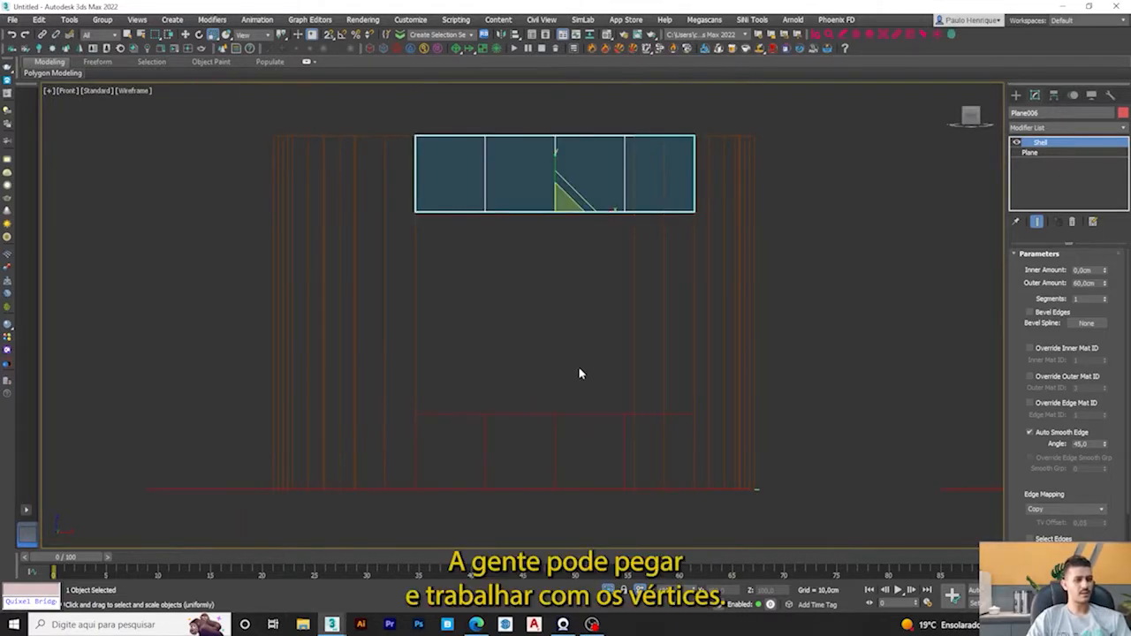
pyautogui.click(1017, 96)
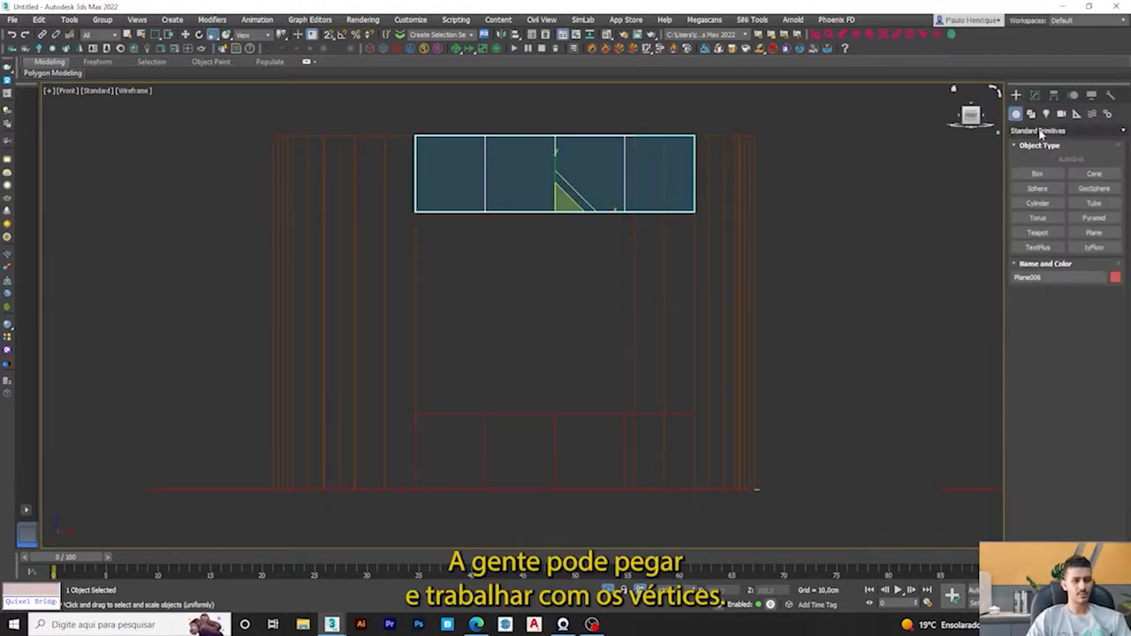
pyautogui.click(1035, 95)
pyautogui.scroll(2, 566, 188)
pyautogui.scroll(-1, 566, 187)
pyautogui.press('F3')
pyautogui.press('F3')
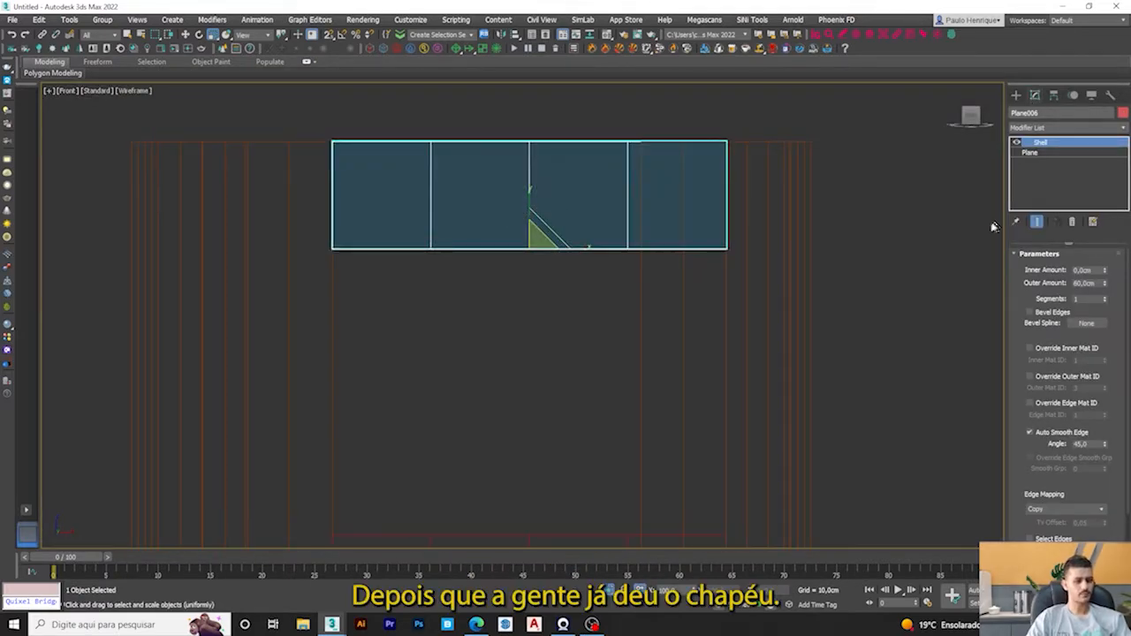
pyautogui.scroll(-2, 653, 253)
pyautogui.moveTo(620, 251); pyautogui.dragTo(589, 217, button='middle')
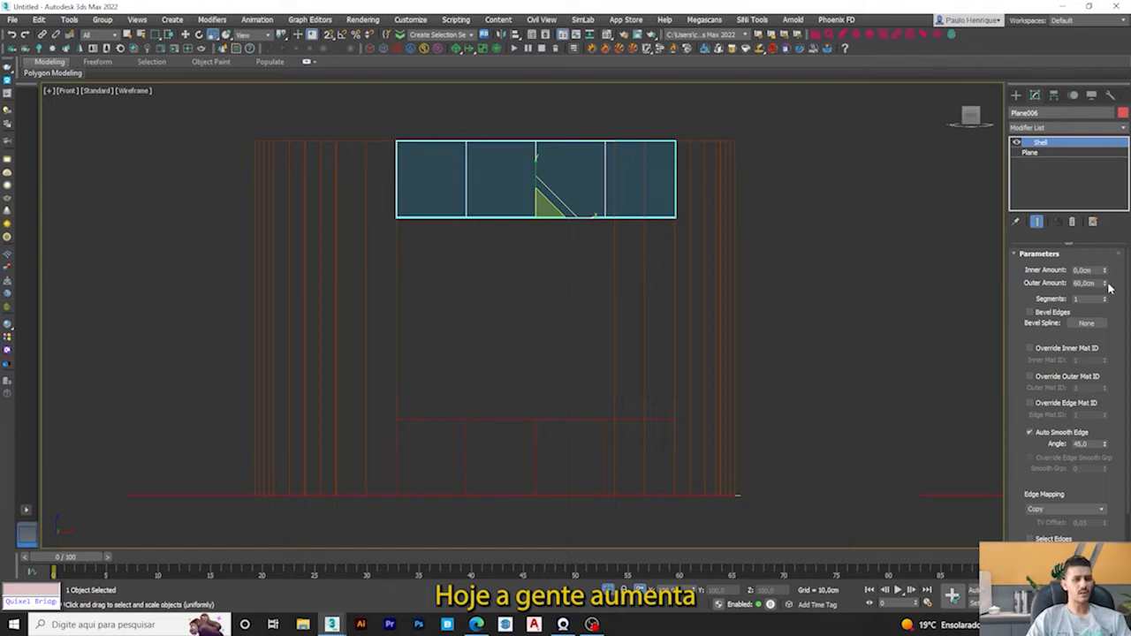
# Step: Try extending the upper wall piece downward by raising the Shell's inner amount to about 19 cm
pyautogui.moveTo(1107, 269); pyautogui.dragTo(1106, 275)
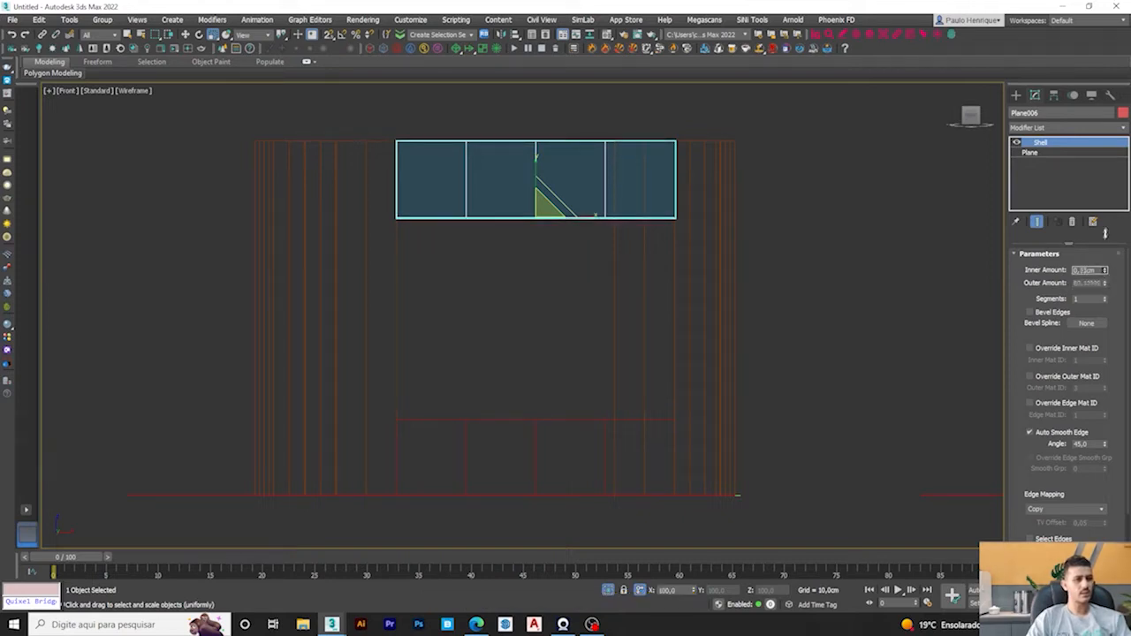
pyautogui.moveTo(1113, 165); pyautogui.dragTo(1109, 210)
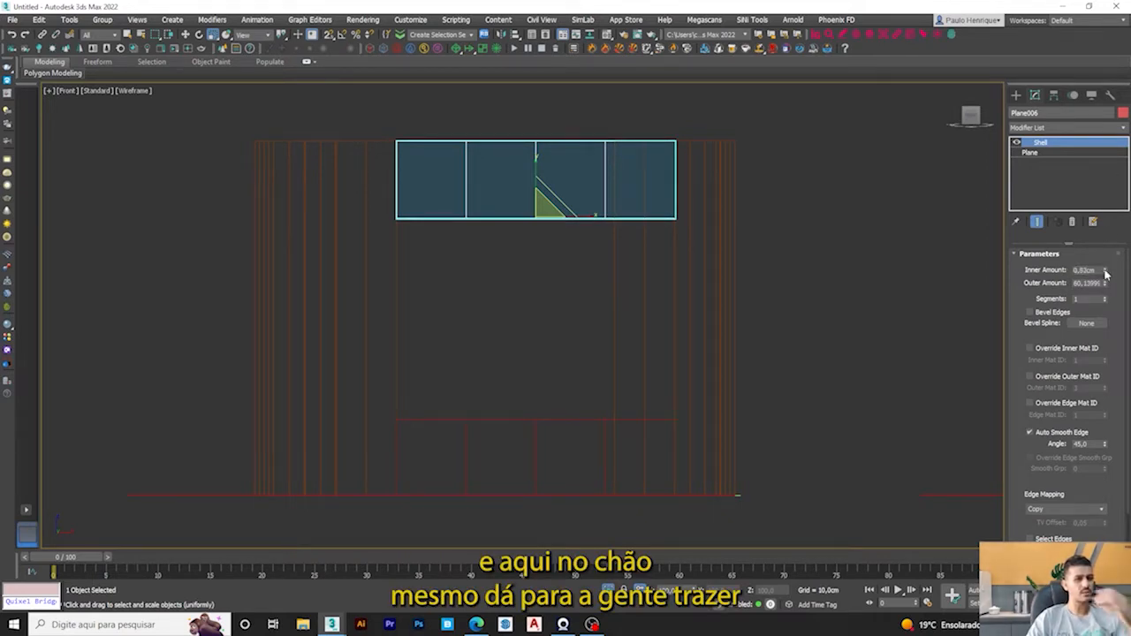
pyautogui.moveTo(1105, 271); pyautogui.dragTo(1096, 301)
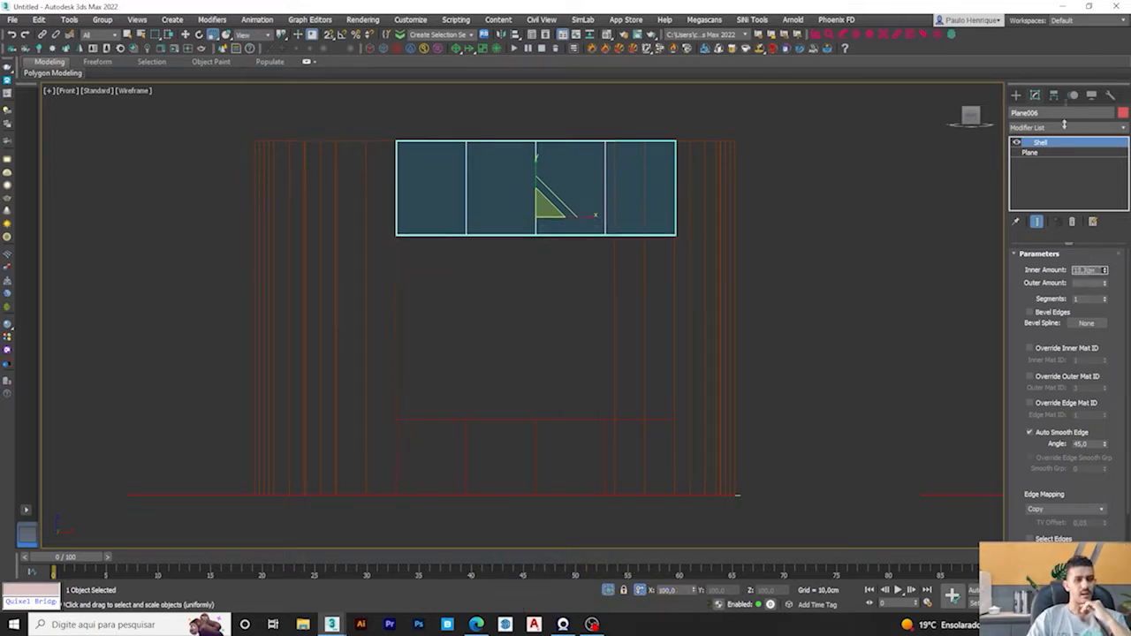
pyautogui.moveTo(1068, 90); pyautogui.dragTo(1067, 46)
pyautogui.moveTo(1041, 513); pyautogui.dragTo(1112, 400)
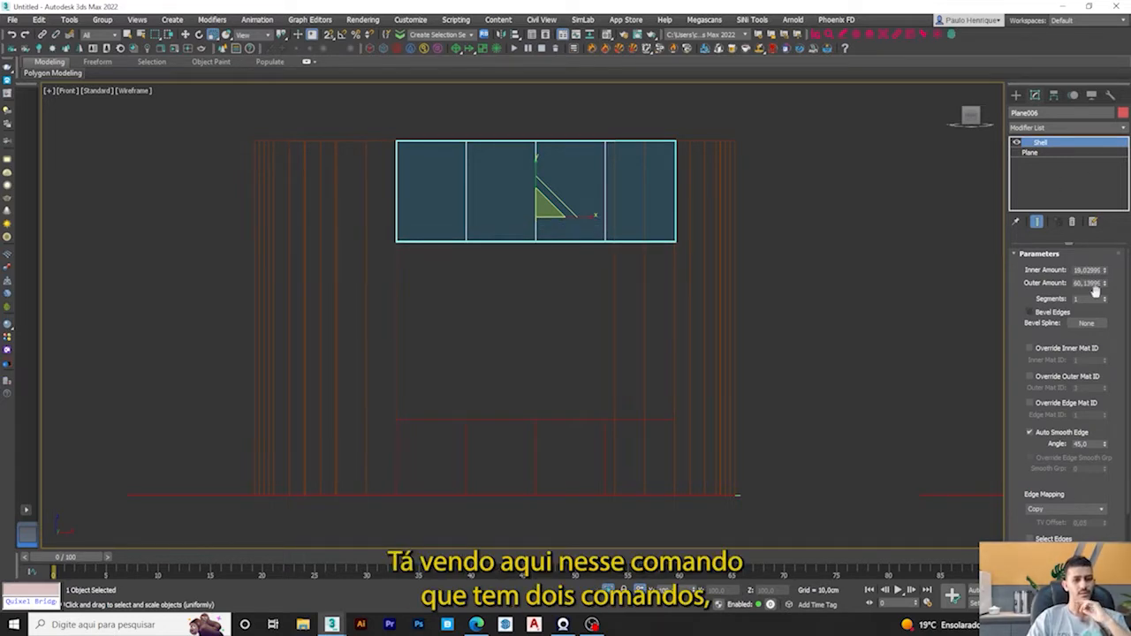
# Step: Reset the upper piece's Shell to an outer amount of 60 cm and an inner amount of 0 cm
pyautogui.press('Tab')
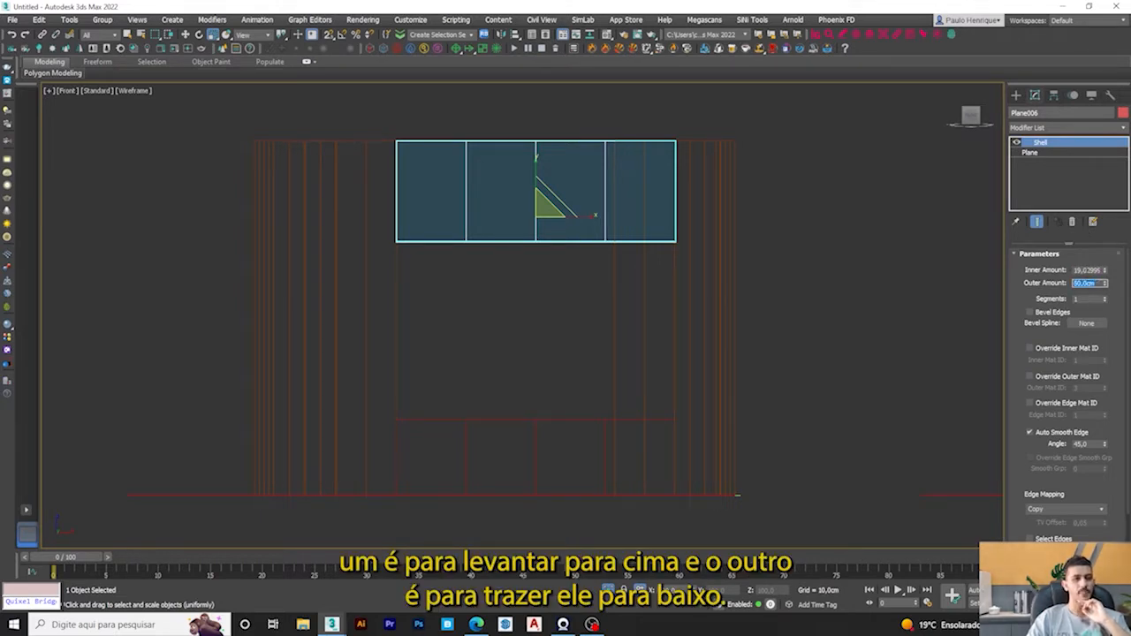
pyautogui.write('0')
pyautogui.press('Return')
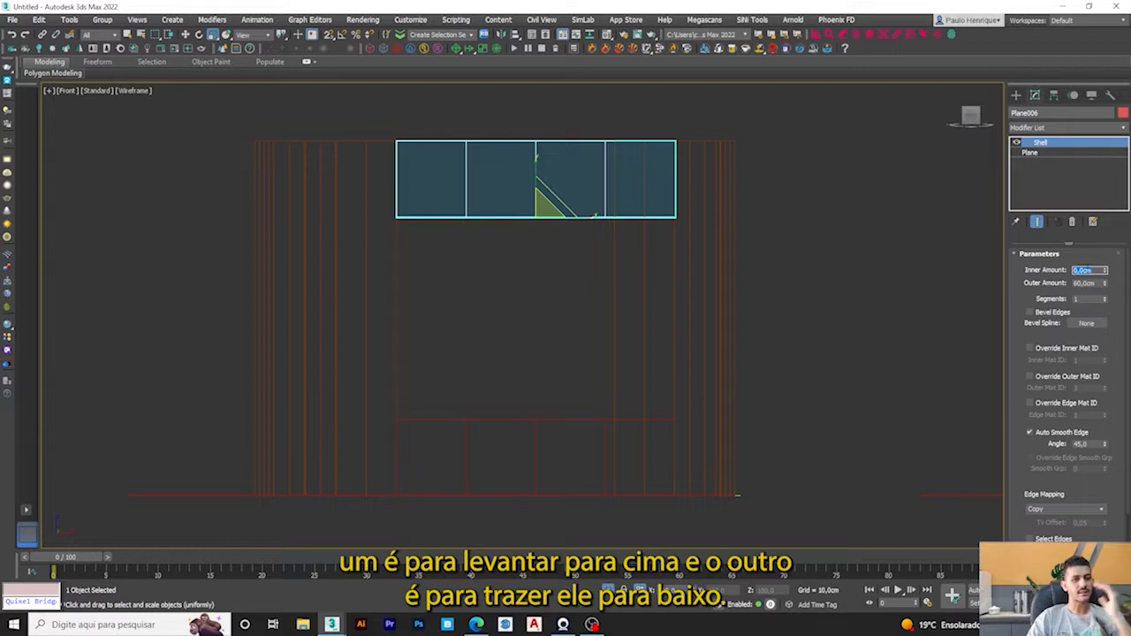
pyautogui.moveTo(715, 309); pyautogui.dragTo(671, 354, button='middle')
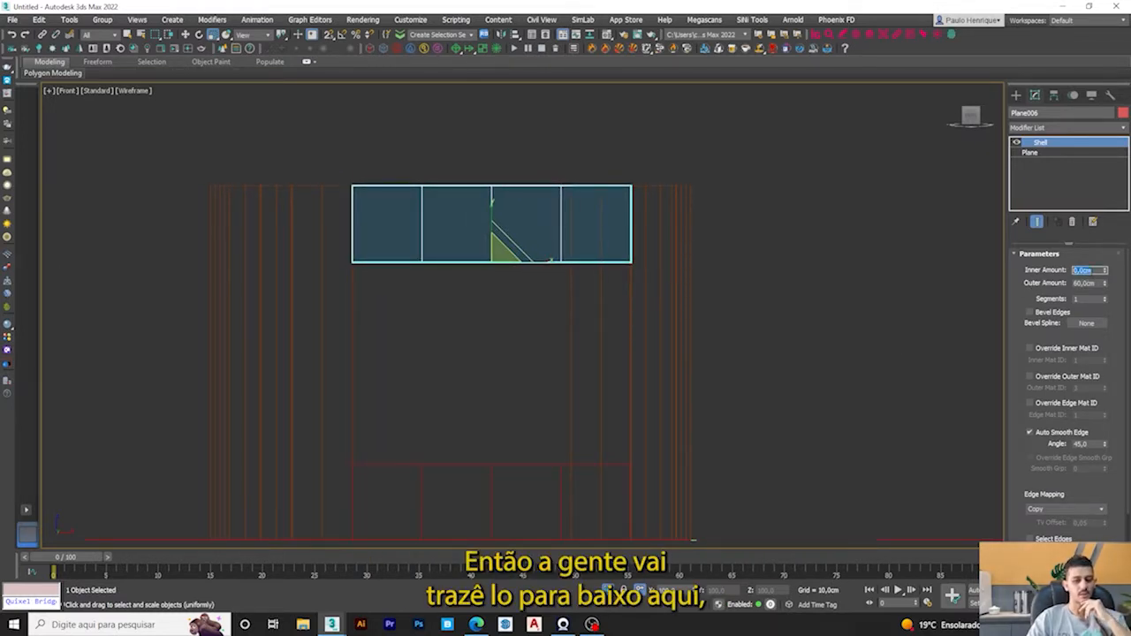
# Step: Set the upper window piece's Shell inner amount to 60 cm and show it in shaded 3D
pyautogui.write('60')
pyautogui.press('Return')
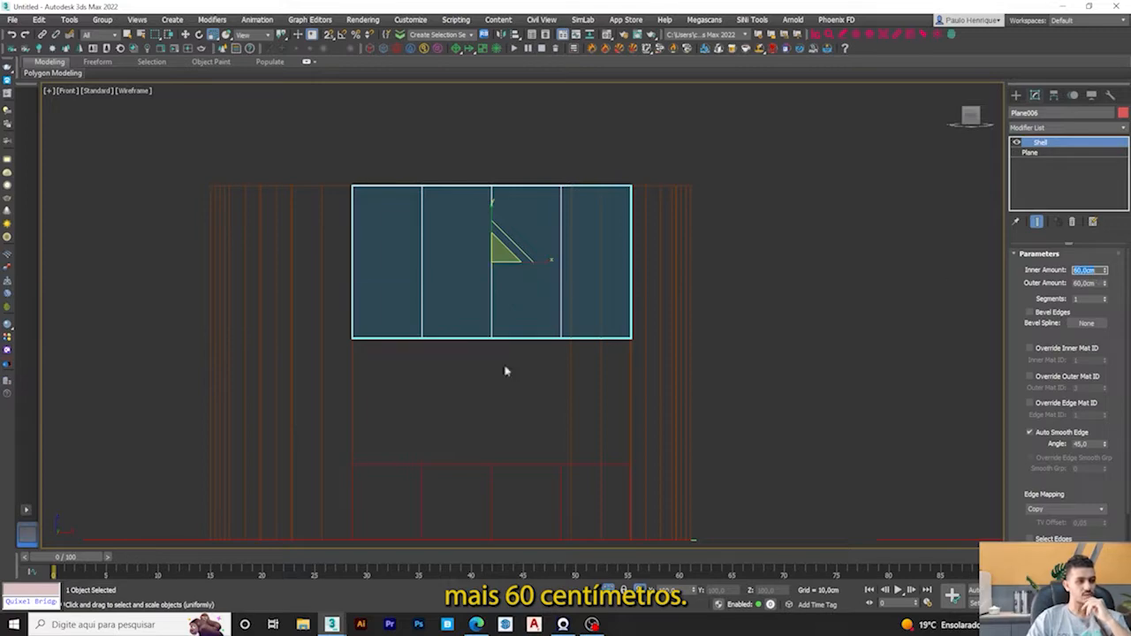
pyautogui.press('F3')
pyautogui.scroll(-3, 526, 354)
pyautogui.keyDown('alt'); pyautogui.moveTo(530, 336); pyautogui.dragTo(592, 363, button='middle'); pyautogui.keyUp('alt')
pyautogui.keyDown('alt'); pyautogui.moveTo(499, 271); pyautogui.dragTo(598, 295, button='middle'); pyautogui.keyUp('alt')
# Step: Examine the pieces above and below the window opening against the surrounding walls from several angles
pyautogui.press('w')
pyautogui.click(689, 157)
pyautogui.click(545, 324)
pyautogui.keyDown('alt'); pyautogui.moveTo(545, 323); pyautogui.dragTo(561, 369, button='middle'); pyautogui.keyUp('alt')
pyautogui.click(412, 268)
pyautogui.moveTo(427, 283); pyautogui.dragTo(492, 341, button='middle')
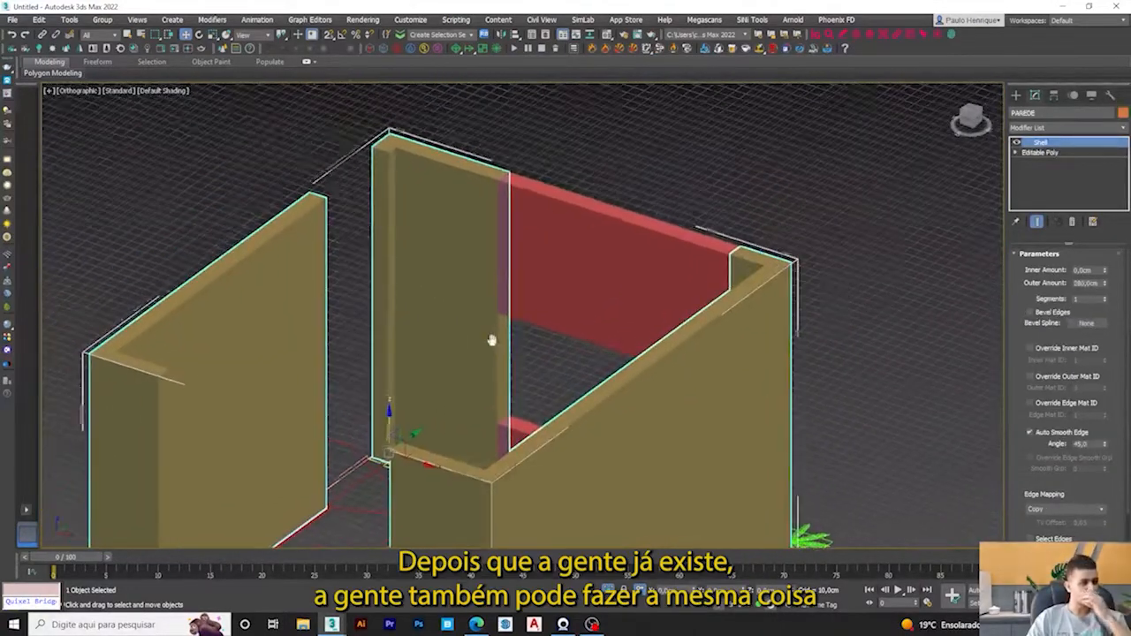
pyautogui.click(525, 220)
pyautogui.keyDown('alt'); pyautogui.moveTo(465, 228); pyautogui.dragTo(511, 257, button='middle'); pyautogui.keyUp('alt')
pyautogui.click(453, 265)
pyautogui.click(638, 259)
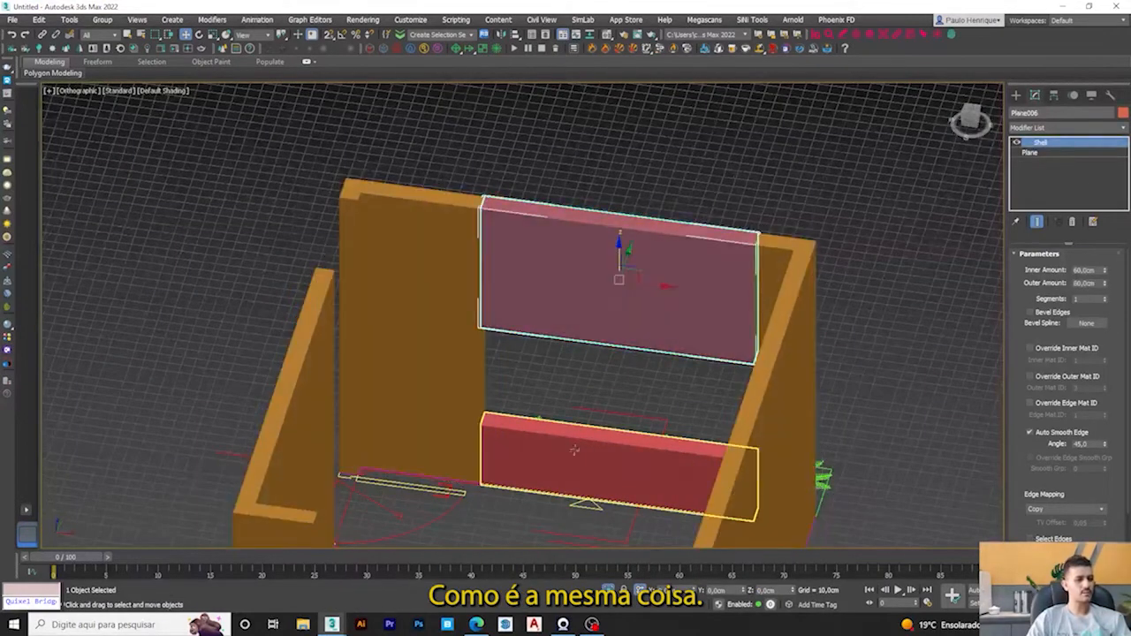
pyautogui.click(598, 461)
pyautogui.click(470, 374)
pyautogui.click(562, 263)
# Step: Convert the PAREDE wall to an Editable Poly and attach the pieces above and below the window opening
pyautogui.click(457, 261)
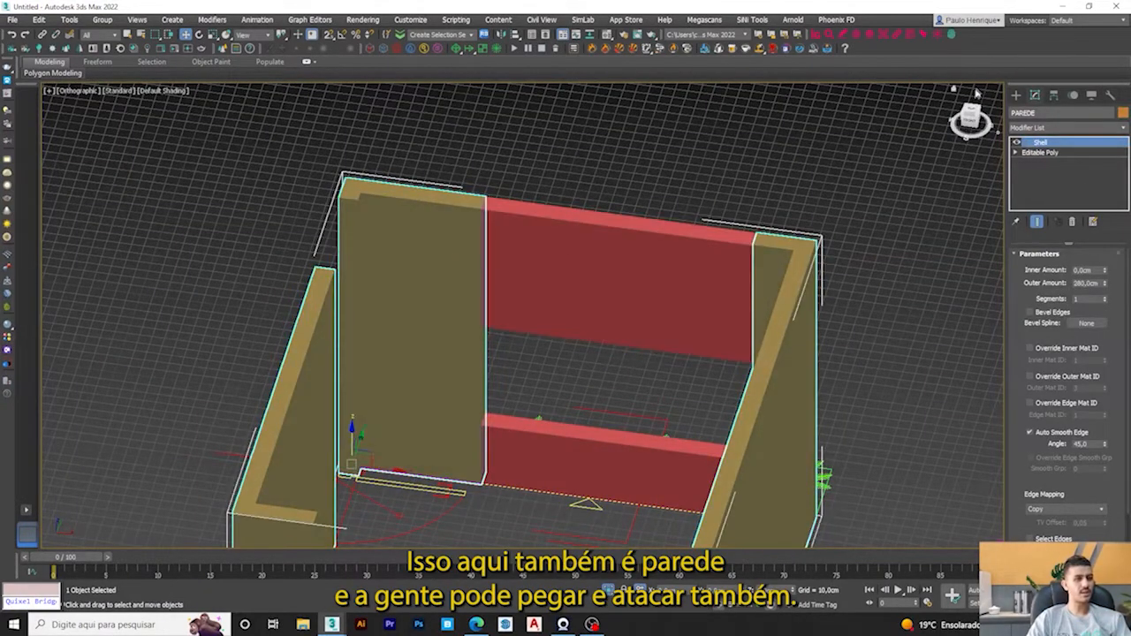
pyautogui.rightClick(499, 251)
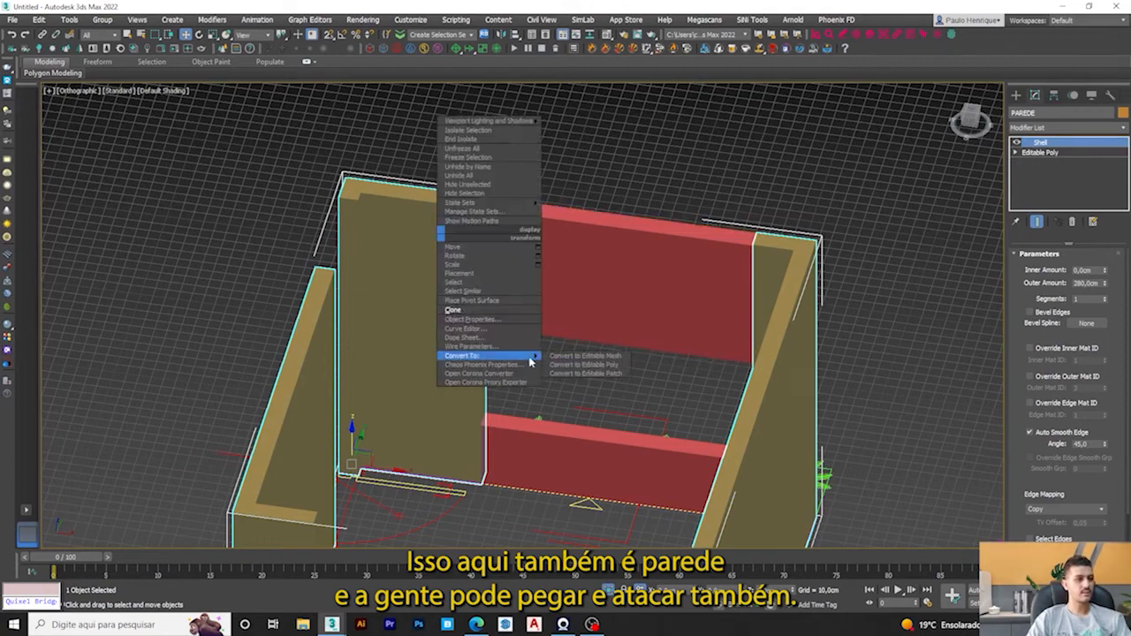
pyautogui.click(585, 364)
pyautogui.click(1039, 500)
pyautogui.click(571, 240)
pyautogui.click(560, 436)
pyautogui.keyDown('alt'); pyautogui.moveTo(560, 436); pyautogui.dragTo(581, 351, button='middle'); pyautogui.keyUp('alt')
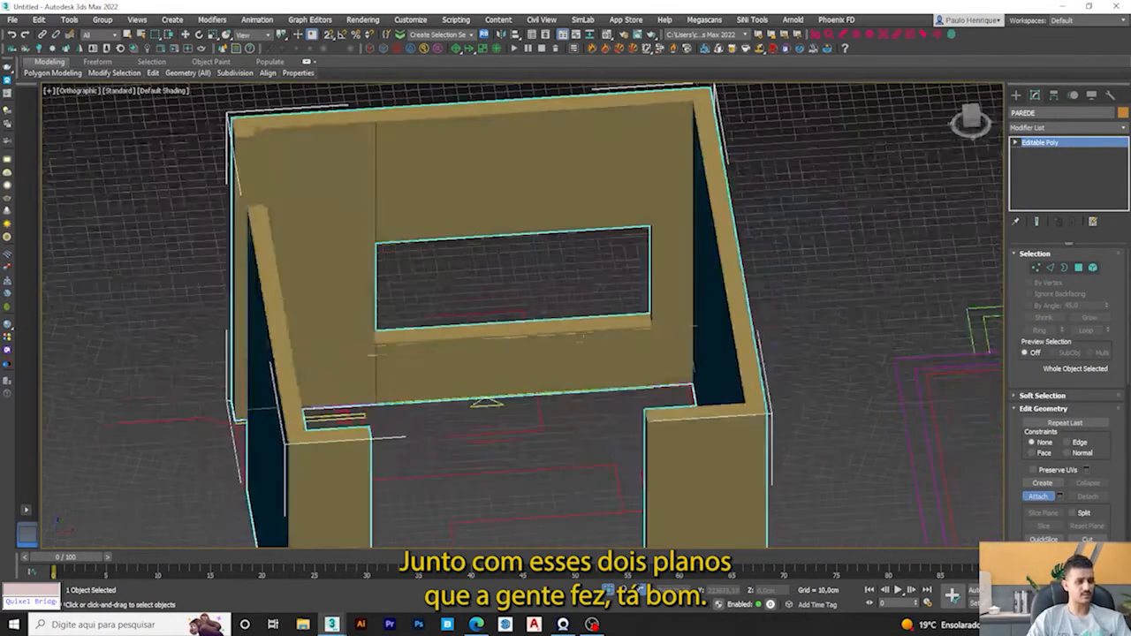
pyautogui.scroll(-4, 581, 351)
pyautogui.keyDown('alt'); pyautogui.moveTo(622, 384); pyautogui.dragTo(579, 391, button='middle'); pyautogui.keyUp('alt')
pyautogui.press('w')
pyautogui.click(691, 273)
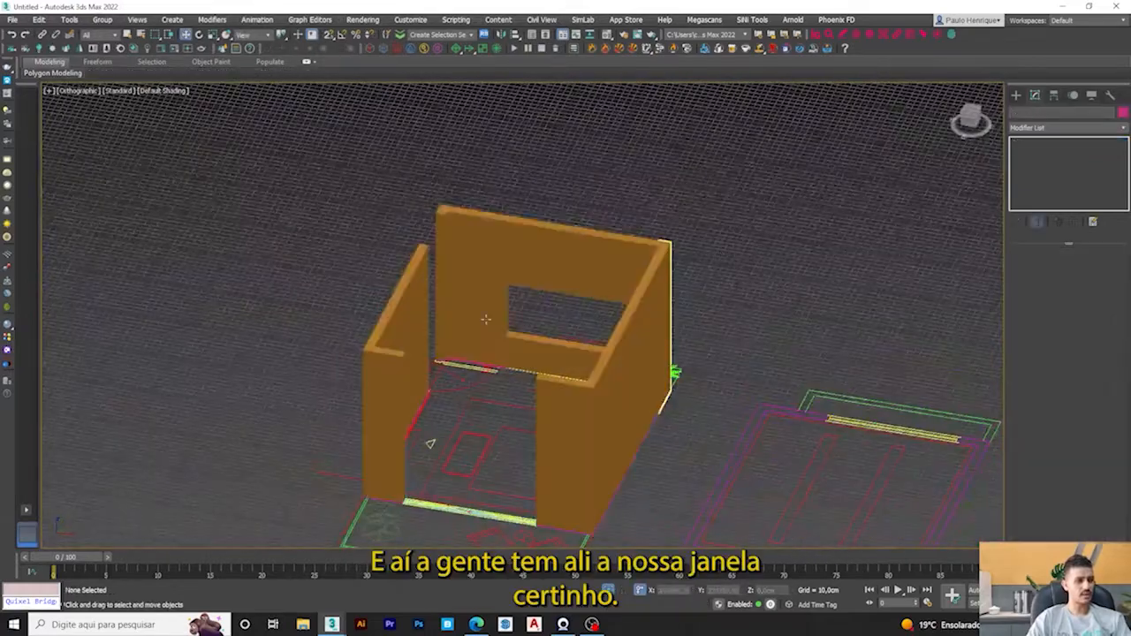
# Step: Draw a 90 by 15 cm plane across the bedroom door opening in top view, snapped to both wall ends
pyautogui.scroll(4, 495, 322)
pyautogui.click(495, 323)
pyautogui.moveTo(495, 324)
pyautogui.keyDown('alt'); pyautogui.mouseDown(button='middle')
pyautogui.moveTo(533, 356)
pyautogui.moveTo(493, 363)
pyautogui.moveTo(482, 311)
pyautogui.mouseUp(button='middle'); pyautogui.keyUp('alt')
pyautogui.moveTo(481, 312); pyautogui.dragTo(495, 379, button='middle')
pyautogui.press('t')
pyautogui.scroll(-5, 639, 328)
pyautogui.scroll(8, 575, 210)
pyautogui.moveTo(575, 210); pyautogui.dragTo(562, 424, button='middle')
pyautogui.scroll(2, 537, 170)
pyautogui.moveTo(537, 170); pyautogui.dragTo(478, 380, button='middle')
pyautogui.click(1015, 95)
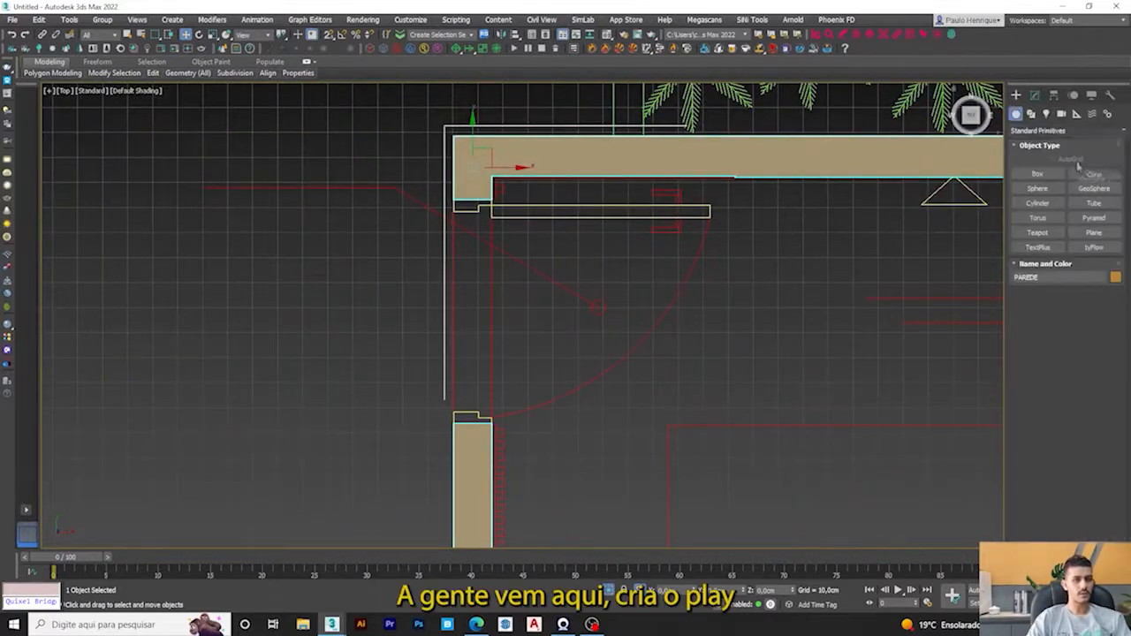
pyautogui.click(1096, 232)
pyautogui.scroll(5, 525, 263)
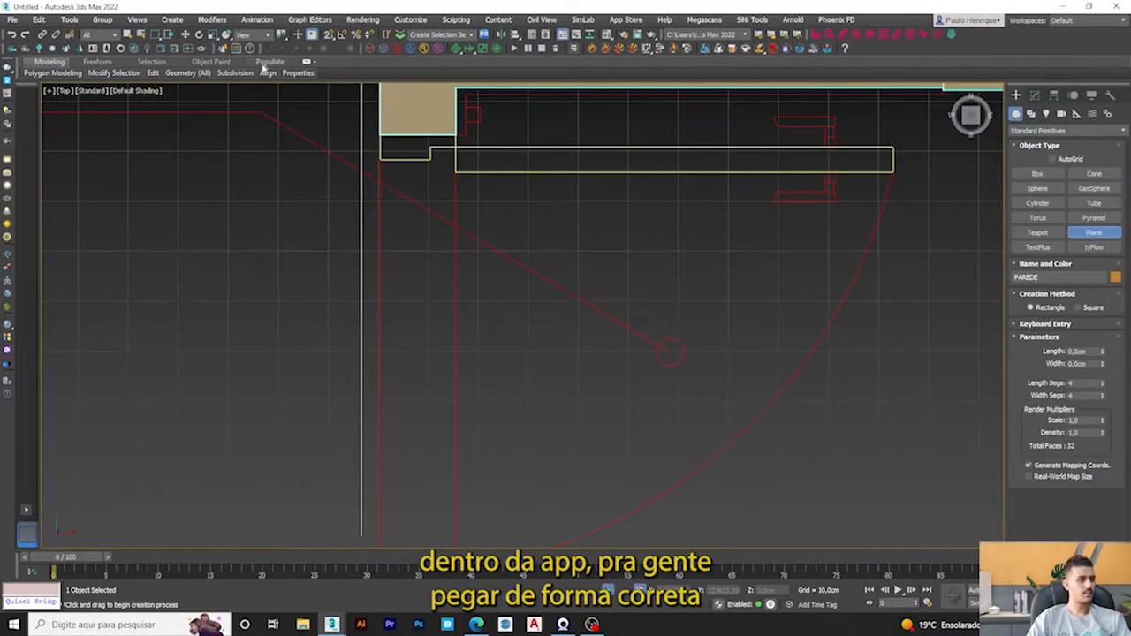
pyautogui.moveTo(380, 196); pyautogui.dragTo(404, 208, button='middle')
pyautogui.moveTo(401, 148); pyautogui.dragTo(425, 468)
pyautogui.scroll(-6, 423, 354)
pyautogui.scroll(6, 453, 426)
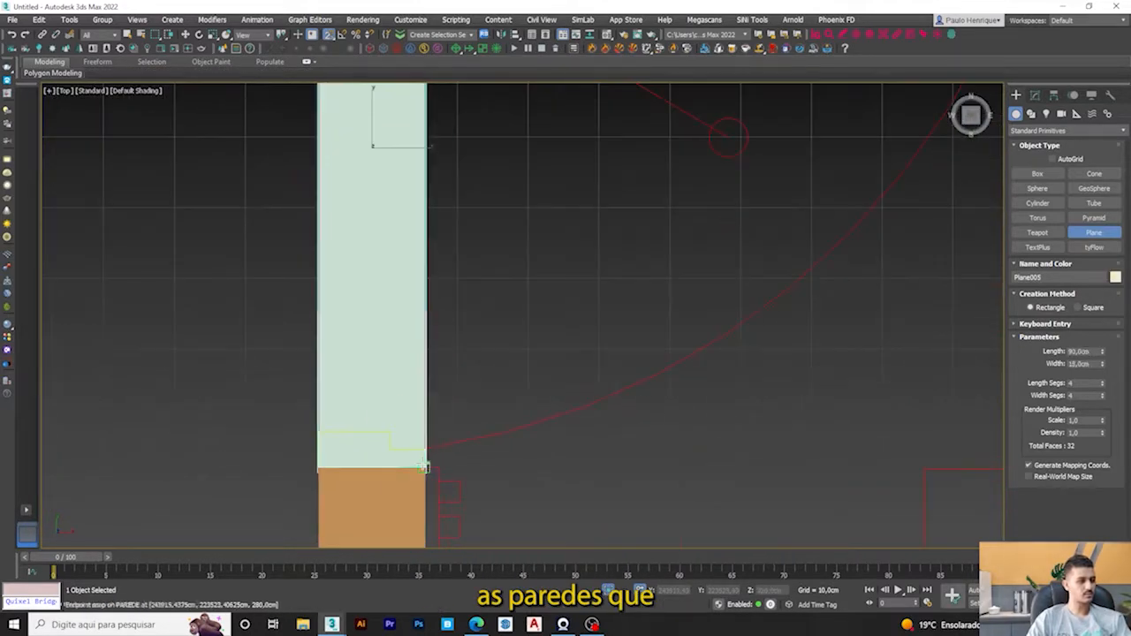
# Step: Raise the door opening's plane to a Z height of 220 cm
pyautogui.scroll(-7, 425, 467)
pyautogui.keyDown('alt'); pyautogui.moveTo(425, 467); pyautogui.dragTo(469, 391, button='middle'); pyautogui.keyUp('alt')
pyautogui.press('w')
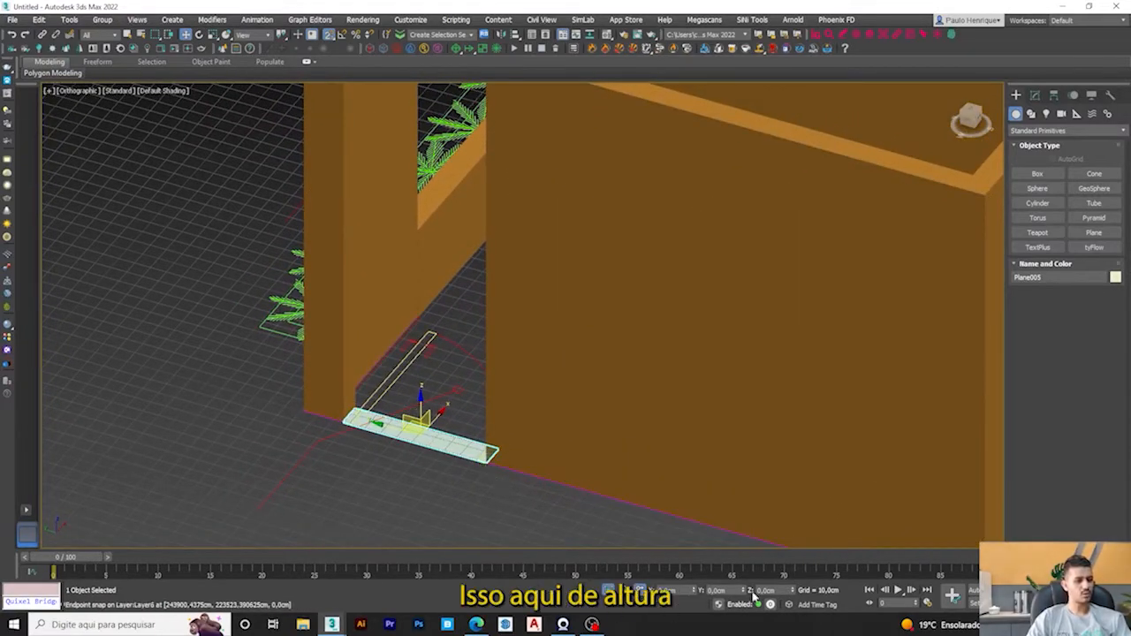
pyautogui.write('220')
pyautogui.press('Return')
pyautogui.scroll(-5, 530, 412)
pyautogui.moveTo(826, 285); pyautogui.dragTo(756, 403, button='middle')
pyautogui.scroll(5, 434, 260)
pyautogui.moveTo(437, 295); pyautogui.dragTo(429, 319, button='middle')
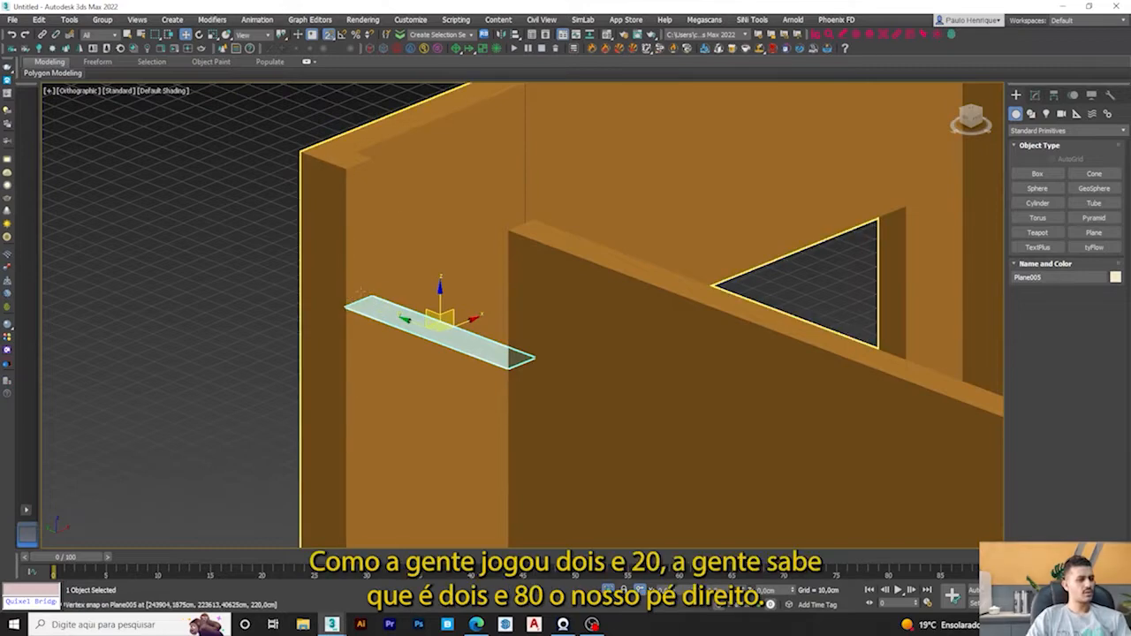
# Step: Apply a Shell with a 60 cm outer amount to the raised plane, filling the wall above the door, and disable snapping
pyautogui.keyDown('alt'); pyautogui.moveTo(513, 362); pyautogui.dragTo(350, 213, button='middle'); pyautogui.keyUp('alt')
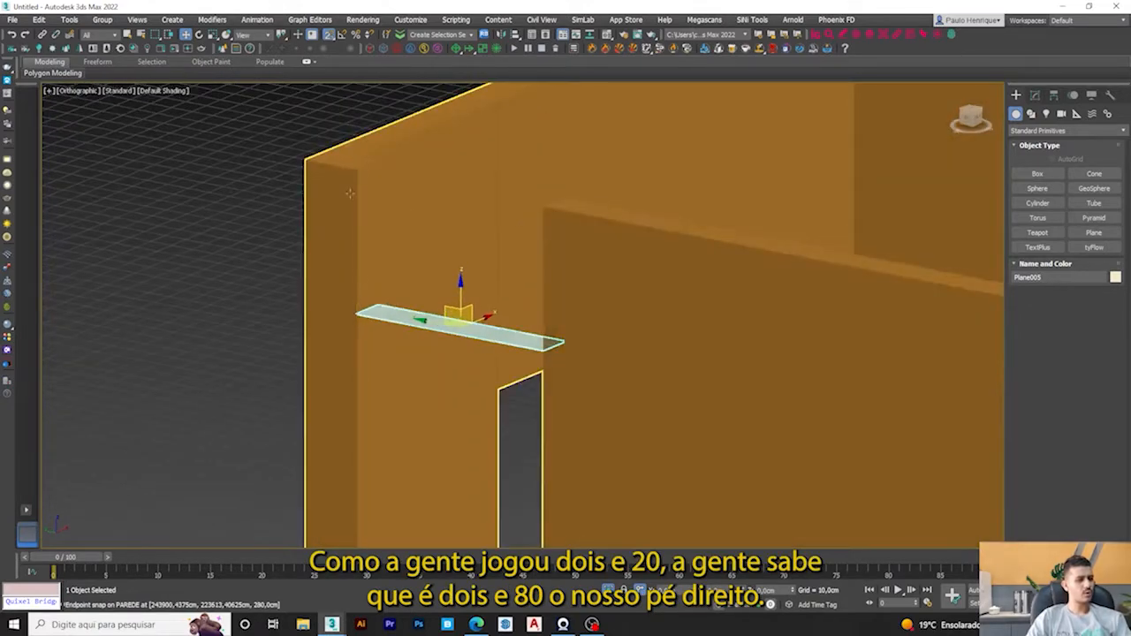
pyautogui.keyDown('alt'); pyautogui.moveTo(457, 264); pyautogui.dragTo(415, 294, button='middle'); pyautogui.keyUp('alt')
pyautogui.click(1035, 95)
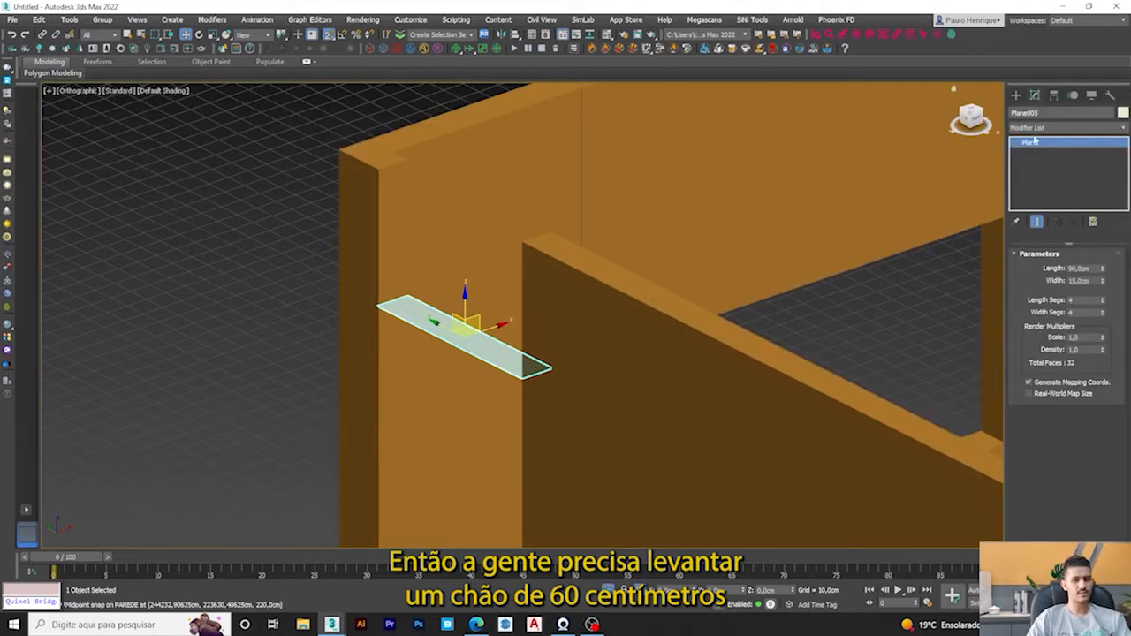
pyautogui.click(1035, 129)
pyautogui.press('s')
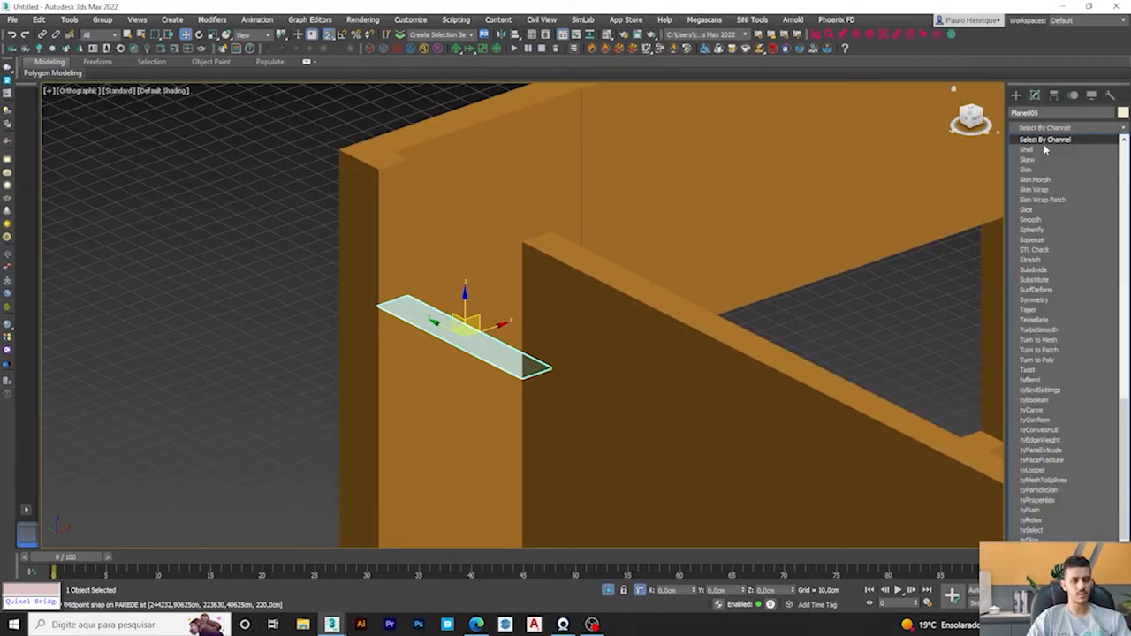
pyautogui.click(1027, 149)
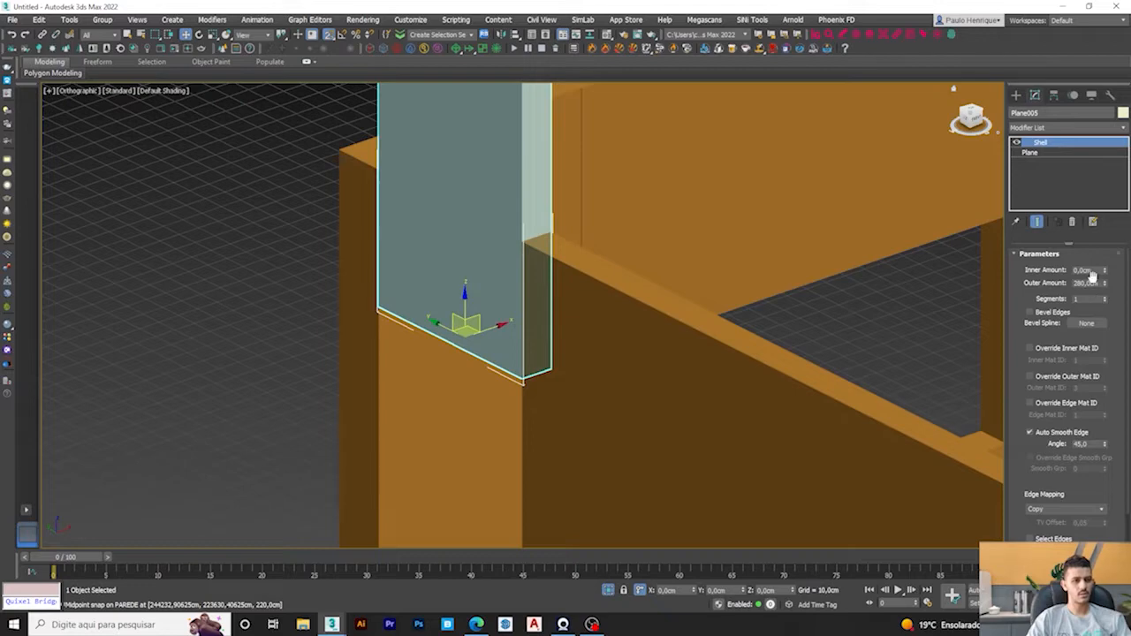
pyautogui.write('60')
pyautogui.press('Return')
pyautogui.scroll(-5, 434, 192)
pyautogui.keyDown('alt'); pyautogui.moveTo(459, 181); pyautogui.dragTo(377, 216, button='middle'); pyautogui.keyUp('alt')
pyautogui.click(384, 179)
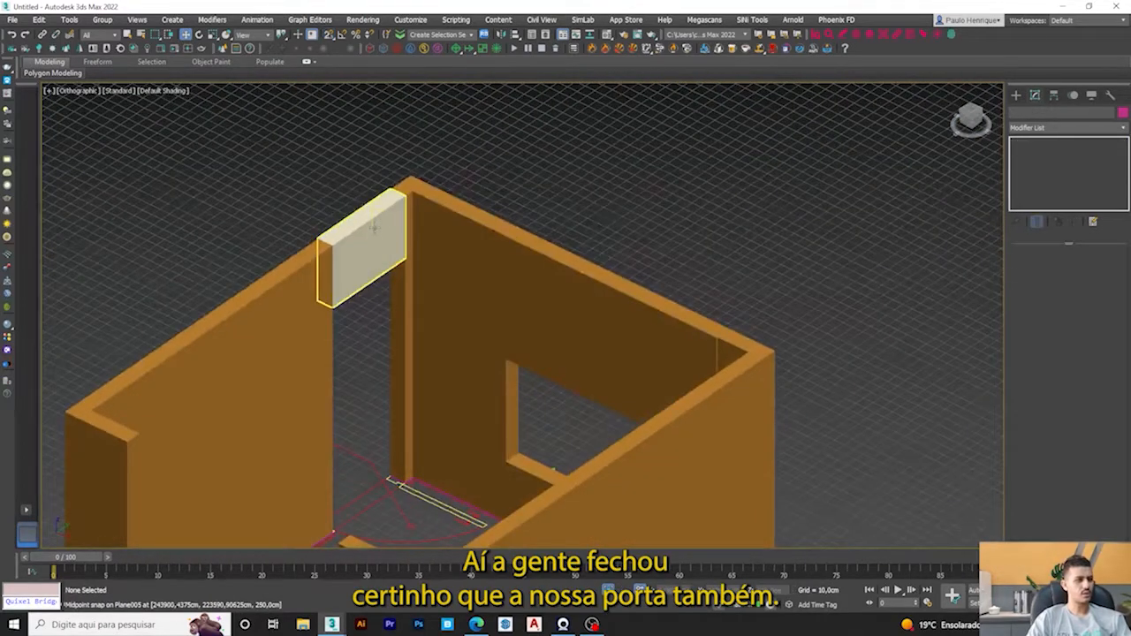
pyautogui.press('s')
# Step: Attach the piece above the bedroom door to the PAREDE wall object
pyautogui.click(373, 232)
pyautogui.keyDown('alt'); pyautogui.moveTo(397, 257); pyautogui.dragTo(479, 241, button='middle'); pyautogui.keyUp('alt')
pyautogui.click(472, 230)
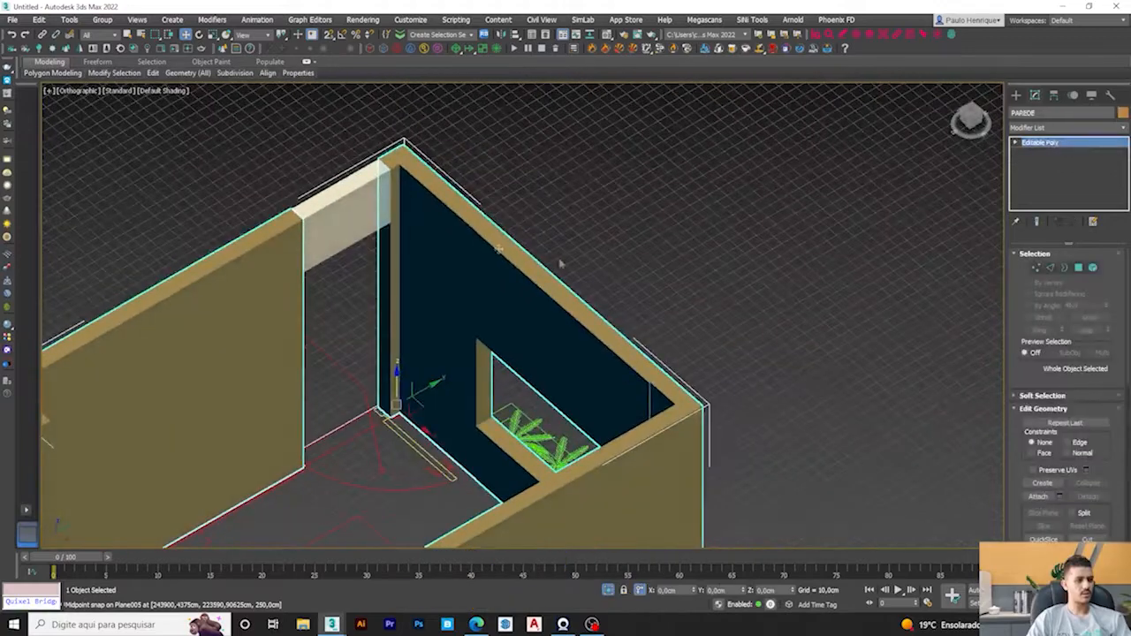
pyautogui.click(376, 225)
pyautogui.scroll(-4, 379, 231)
pyautogui.keyDown('alt'); pyautogui.moveTo(380, 232); pyautogui.dragTo(424, 237, button='middle'); pyautogui.keyUp('alt')
pyautogui.press('w')
pyautogui.click(540, 228)
# Step: Select the existing plane in the balcony door opening and raise it level with the bedroom door's head
pyautogui.keyDown('alt'); pyautogui.moveTo(540, 227); pyautogui.dragTo(518, 289, button='middle'); pyautogui.keyUp('alt')
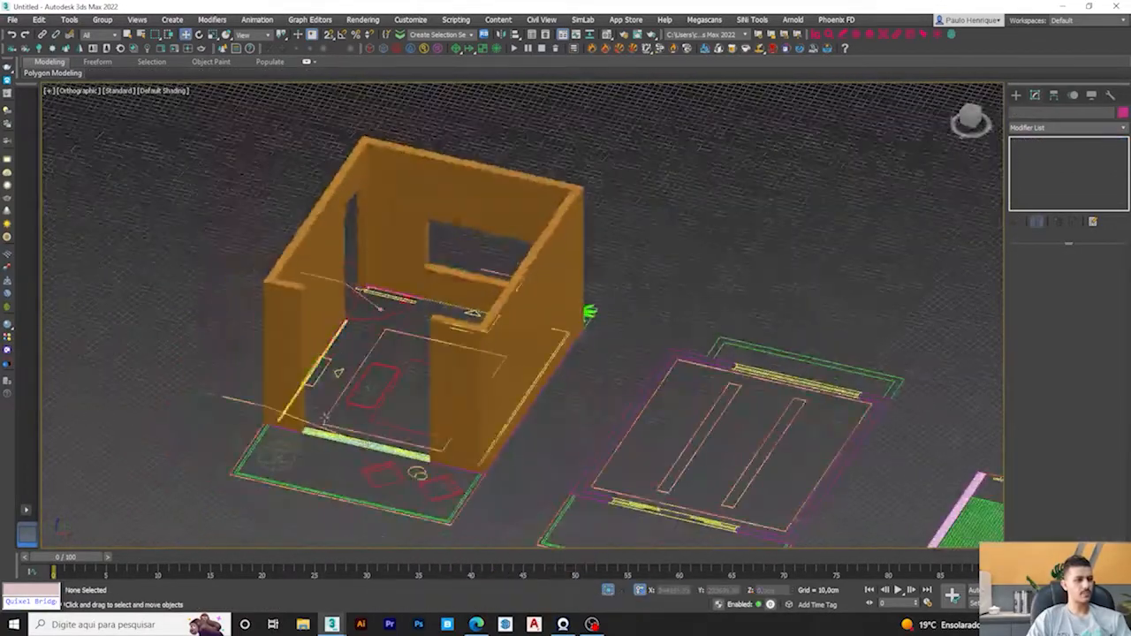
pyautogui.scroll(2, 329, 424)
pyautogui.moveTo(356, 429); pyautogui.dragTo(381, 427, button='middle')
pyautogui.press('t')
pyautogui.scroll(8, 267, 305)
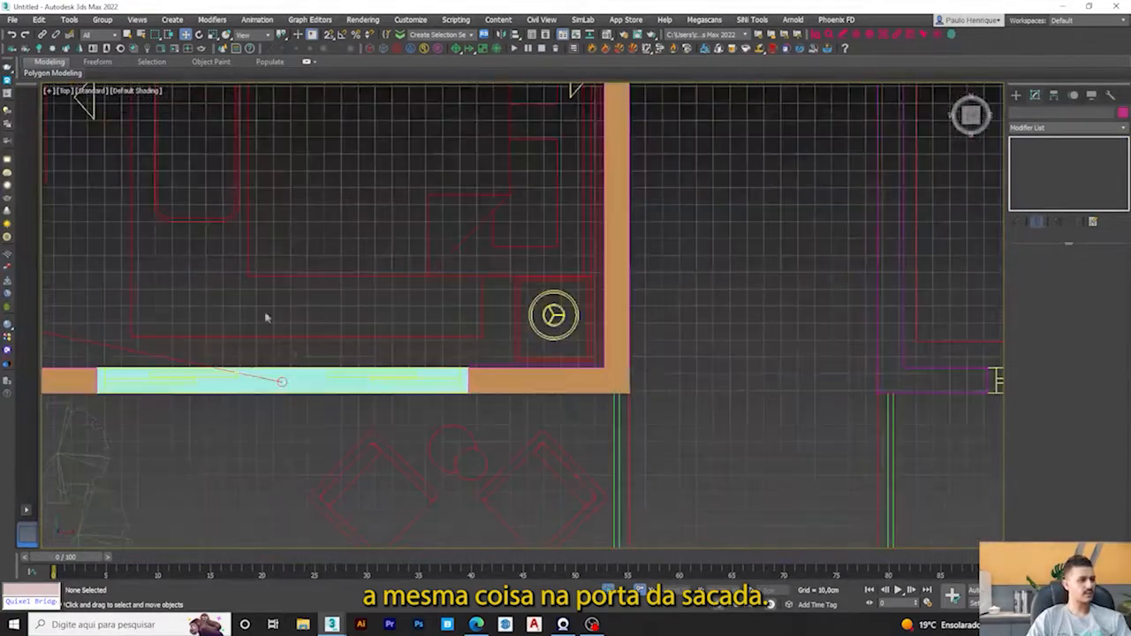
pyautogui.scroll(2, 531, 265)
pyautogui.click(447, 313)
pyautogui.scroll(-6, 500, 313)
pyautogui.moveTo(500, 313)
pyautogui.keyDown('alt'); pyautogui.mouseDown(button='middle')
pyautogui.moveTo(501, 277)
pyautogui.moveTo(473, 363)
pyautogui.moveTo(440, 336)
pyautogui.mouseUp(button='middle'); pyautogui.keyUp('alt')
pyautogui.press('F3')
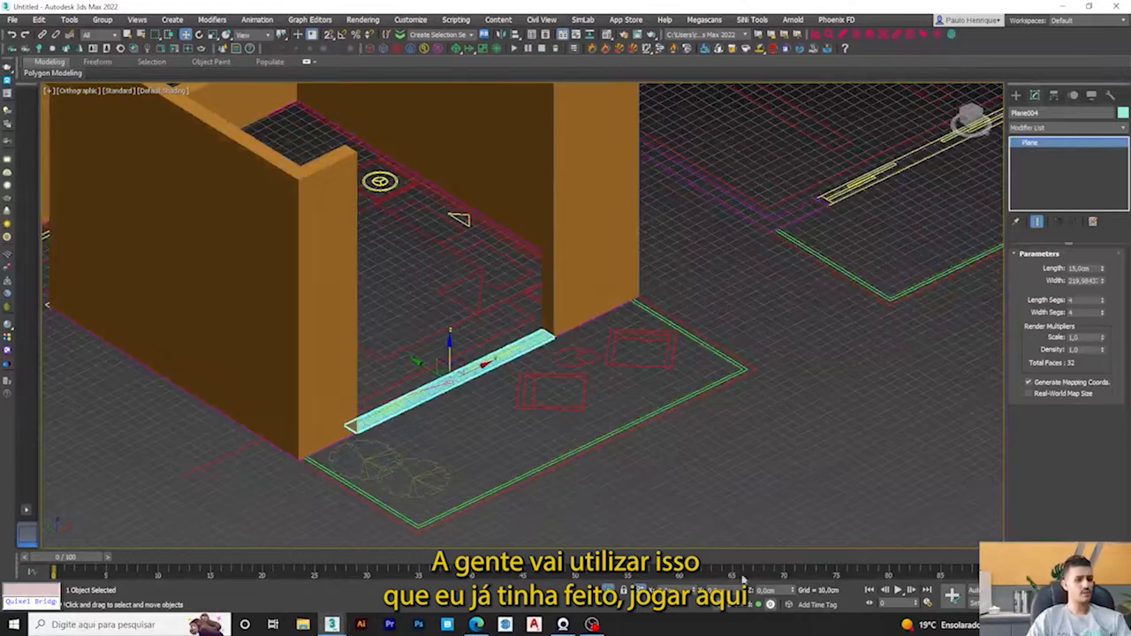
pyautogui.doubleClick(768, 590)
pyautogui.write('210')
pyautogui.press('Return')
pyautogui.moveTo(493, 443); pyautogui.dragTo(445, 547, button='middle')
# Step: Apply a Shell with a 60 cm outer amount to the raised balcony door plane
pyautogui.click(1049, 129)
pyautogui.press('s')
pyautogui.click(1039, 151)
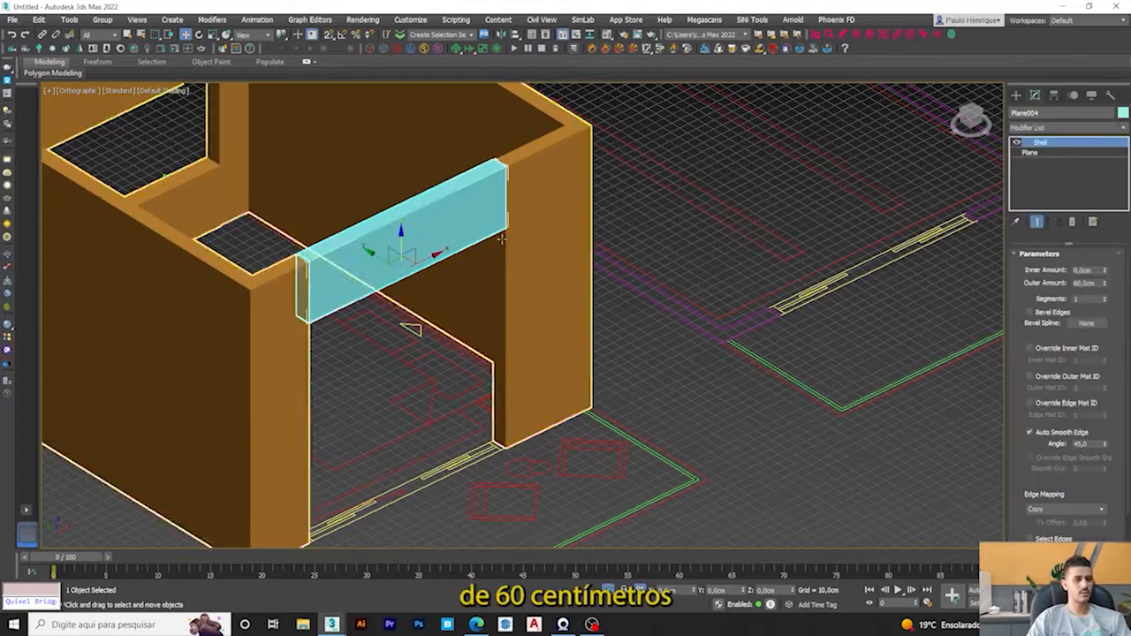
# Step: Attach the piece above the balcony door to the PAREDE wall object and deselect everything in top view
pyautogui.scroll(5, 612, 196)
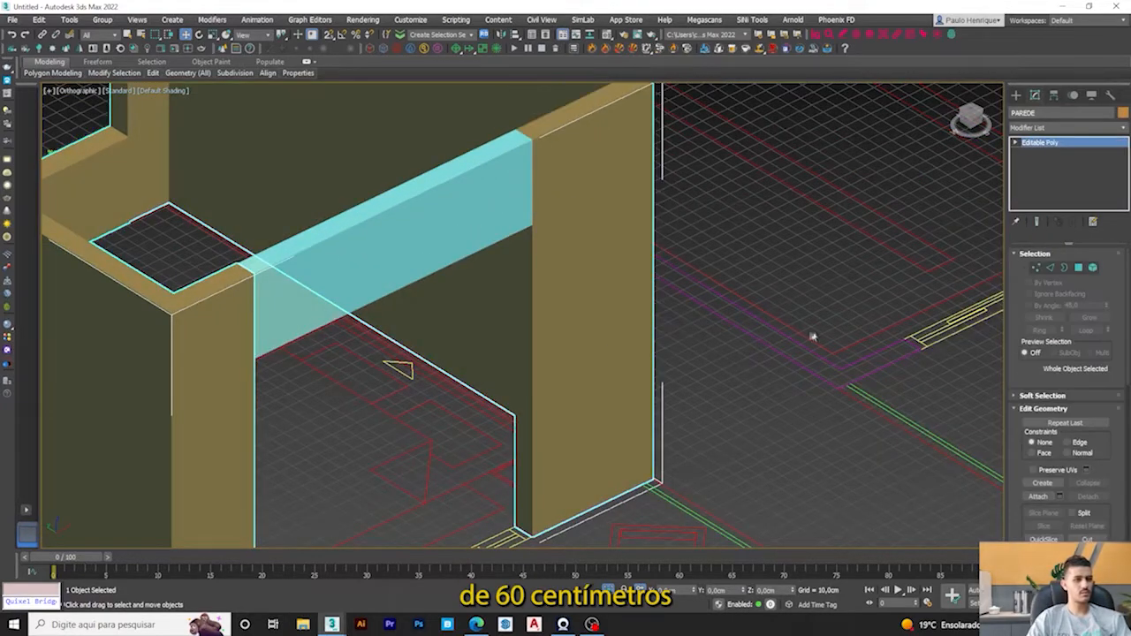
pyautogui.click(437, 247)
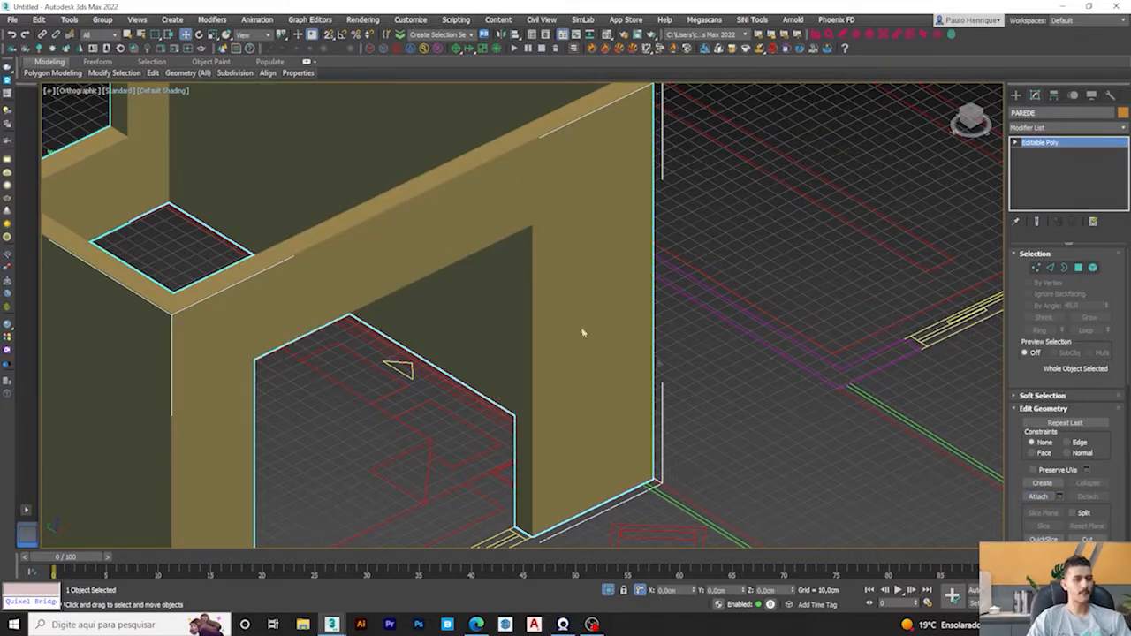
pyautogui.scroll(-5, 522, 316)
pyautogui.keyDown('alt'); pyautogui.moveTo(523, 315); pyautogui.dragTo(510, 294, button='middle'); pyautogui.keyUp('alt')
pyautogui.press('t')
pyautogui.scroll(-2, 510, 294)
pyautogui.click(418, 248)
# Step: Examine the completed room walls over the floor plan in 3D and in top view, both shaded and wireframe
pyautogui.moveTo(562, 233); pyautogui.dragTo(461, 362, button='middle')
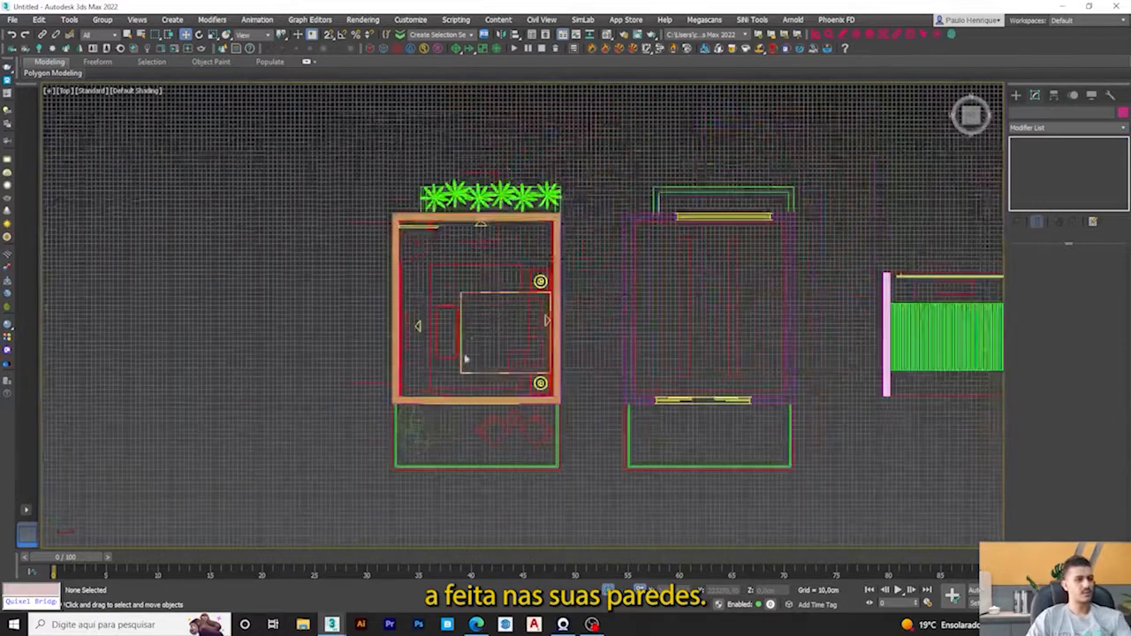
pyautogui.scroll(3, 471, 312)
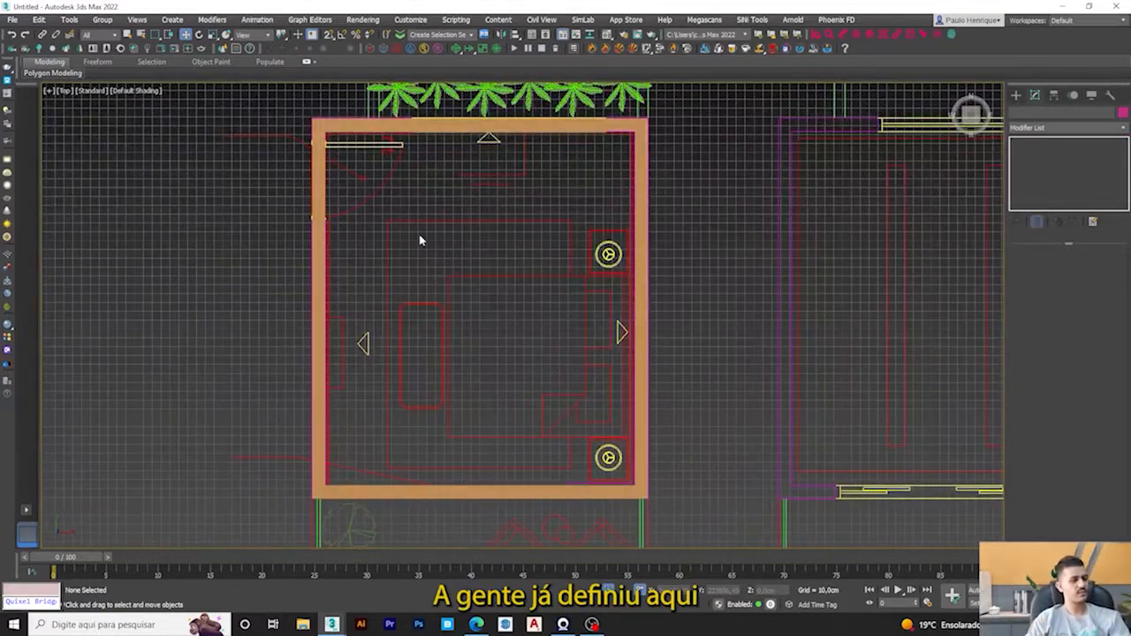
pyautogui.scroll(-3, 442, 274)
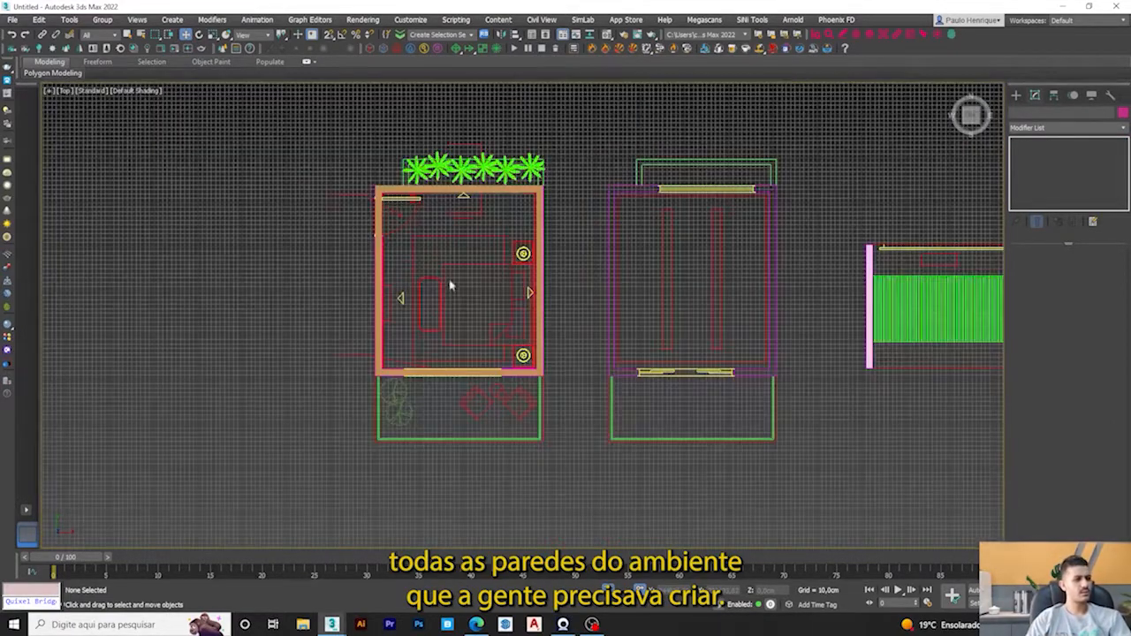
pyautogui.scroll(2, 448, 348)
pyautogui.keyDown('alt'); pyautogui.moveTo(461, 349); pyautogui.dragTo(610, 394, button='middle'); pyautogui.keyUp('alt')
pyautogui.press('t')
pyautogui.scroll(-6, 475, 341)
pyautogui.scroll(6, 513, 353)
pyautogui.press('F3')
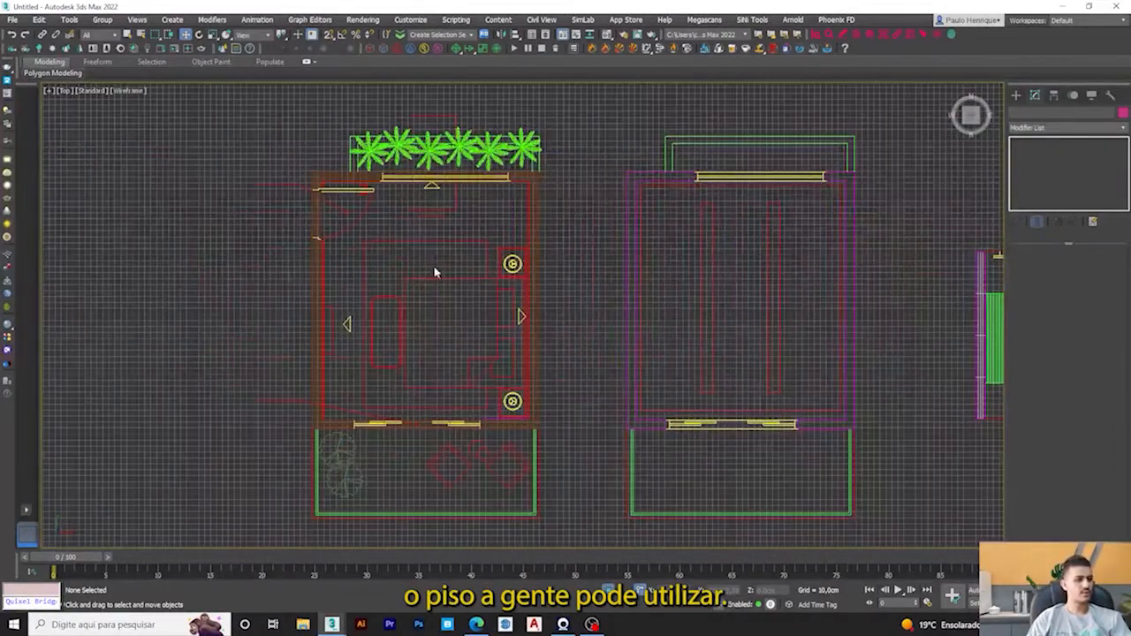
pyautogui.press('F3')
pyautogui.moveTo(451, 255); pyautogui.dragTo(476, 256, button='middle')
pyautogui.scroll(4, 513, 246)
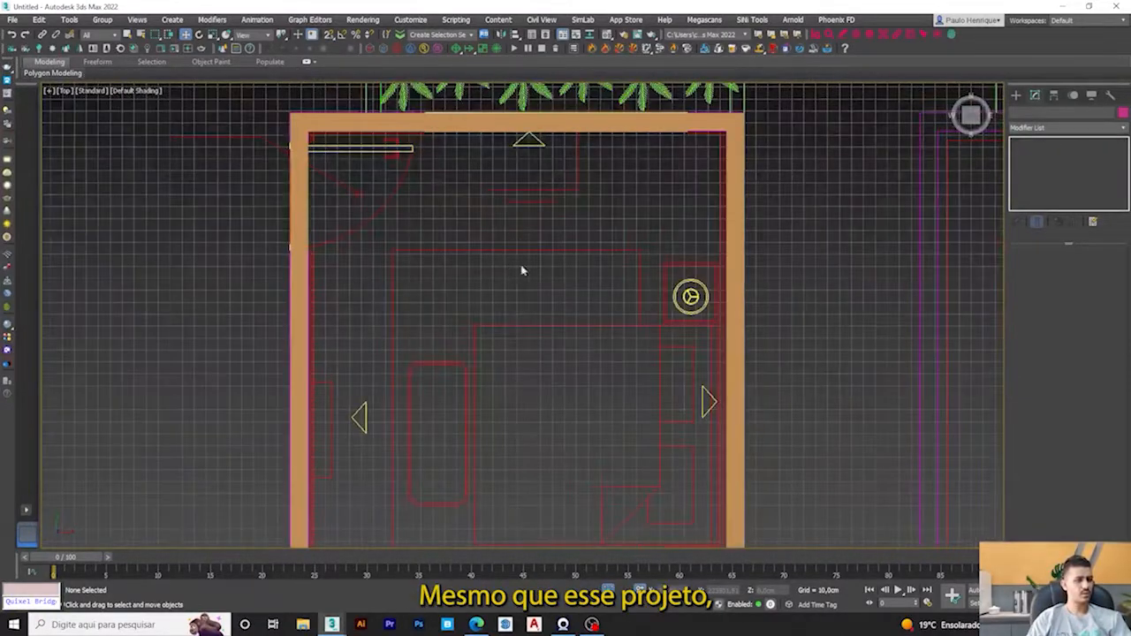
pyautogui.moveTo(652, 231); pyautogui.dragTo(642, 211, button='middle')
# Step: Draw a floor plane about 380 cm wide with snapping, between opposite outer corners of the bedroom walls
pyautogui.click(1016, 95)
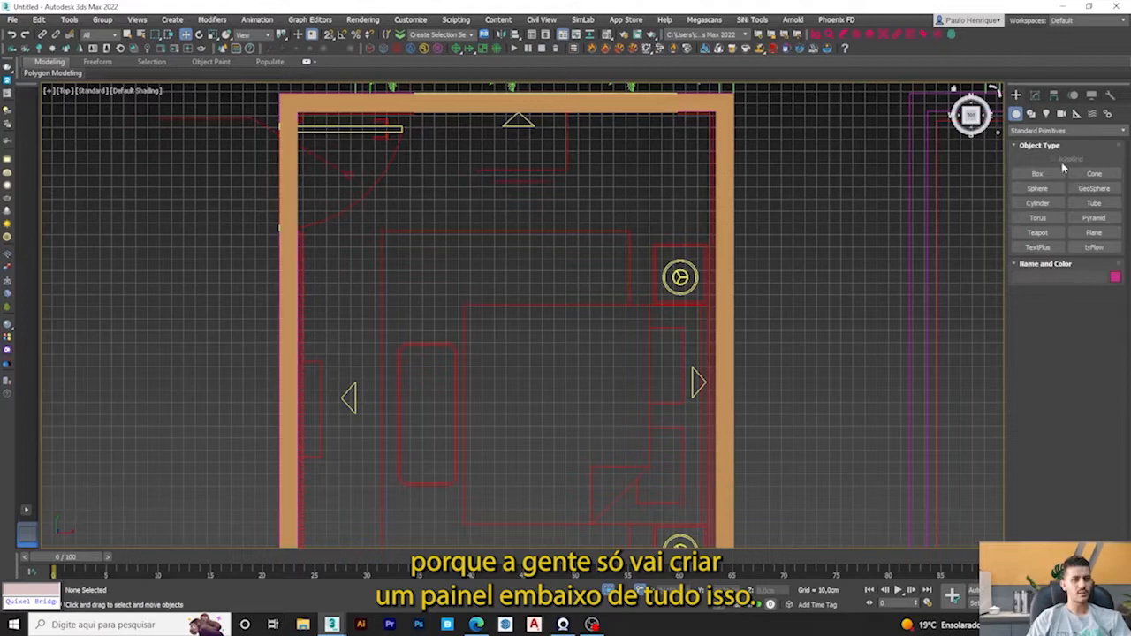
pyautogui.click(1095, 235)
pyautogui.moveTo(556, 203); pyautogui.dragTo(568, 282, button='middle')
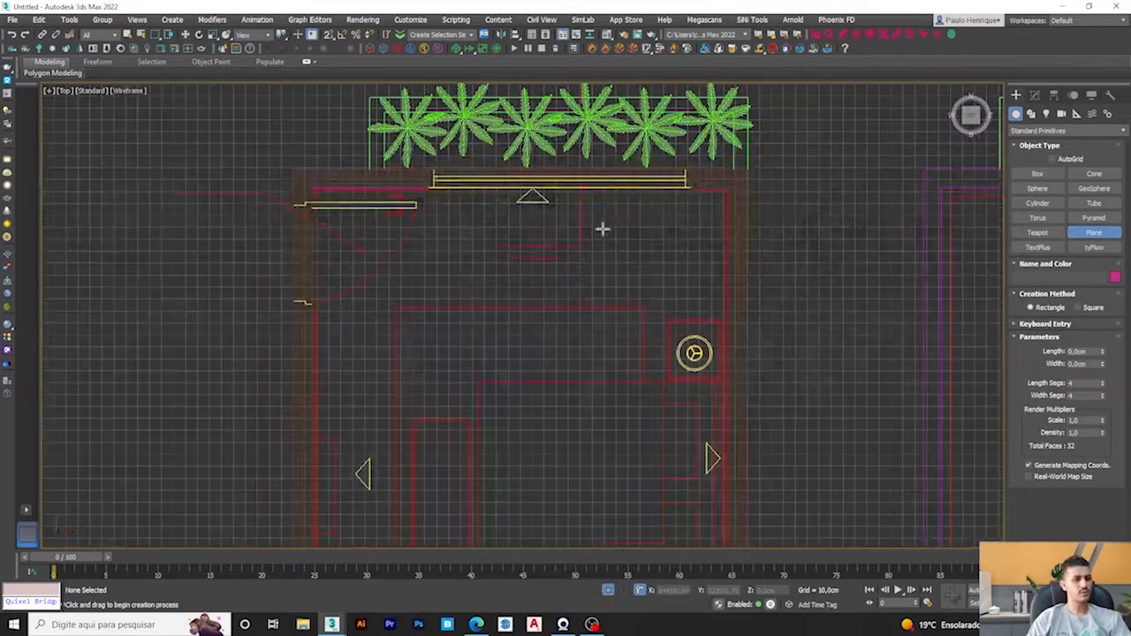
pyautogui.press('F3')
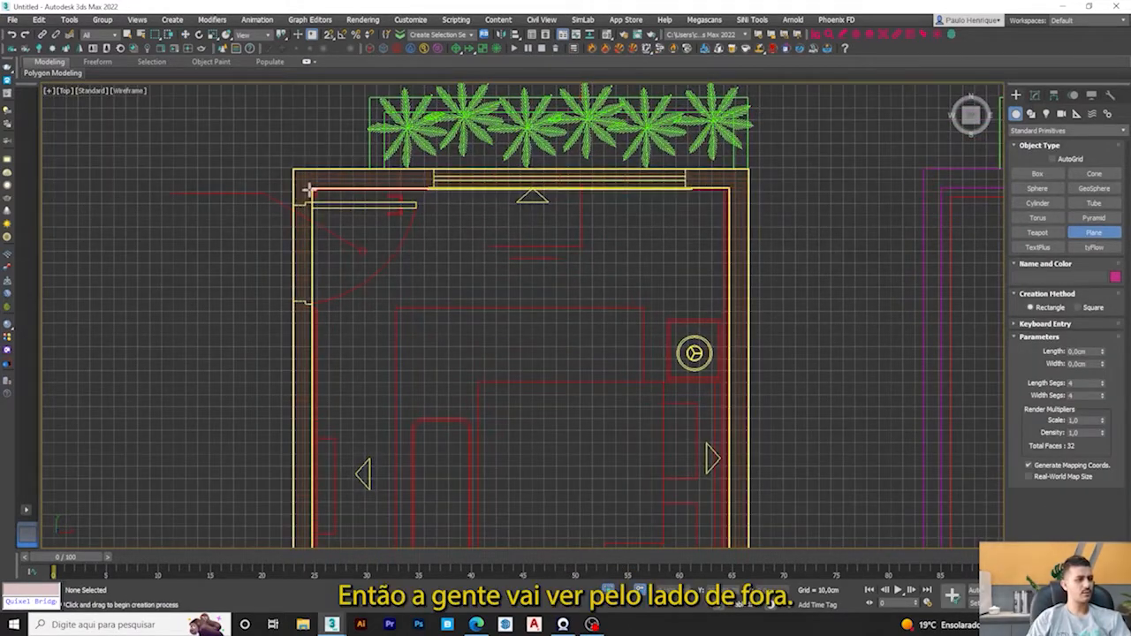
pyautogui.press('F3')
pyautogui.scroll(5, 321, 197)
pyautogui.scroll(-6, 370, 228)
pyautogui.scroll(2, 369, 228)
pyautogui.scroll(2, 375, 232)
pyautogui.scroll(-5, 415, 222)
pyautogui.press('F3')
pyautogui.scroll(4, 348, 192)
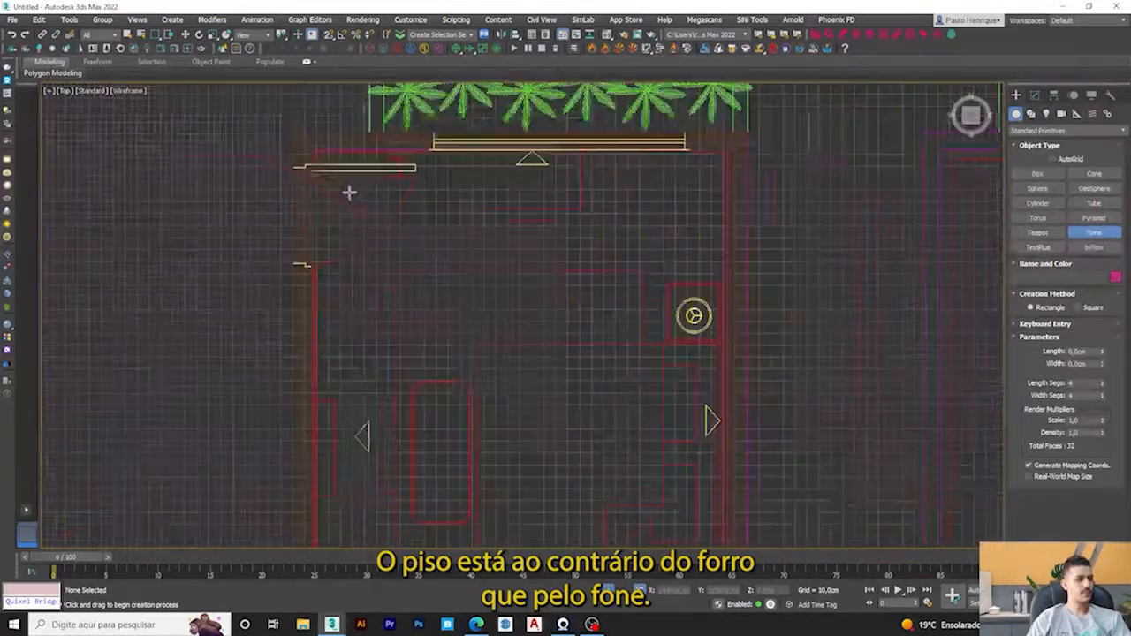
pyautogui.scroll(-2, 349, 191)
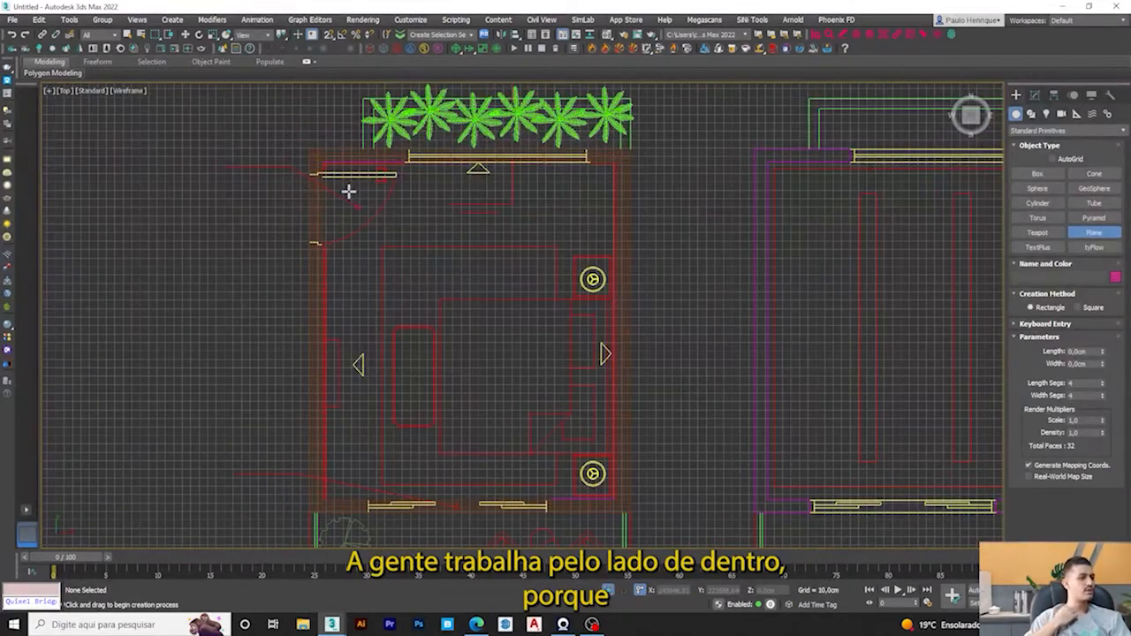
pyautogui.press('F3')
pyautogui.moveTo(460, 200); pyautogui.dragTo(460, 226, button='middle')
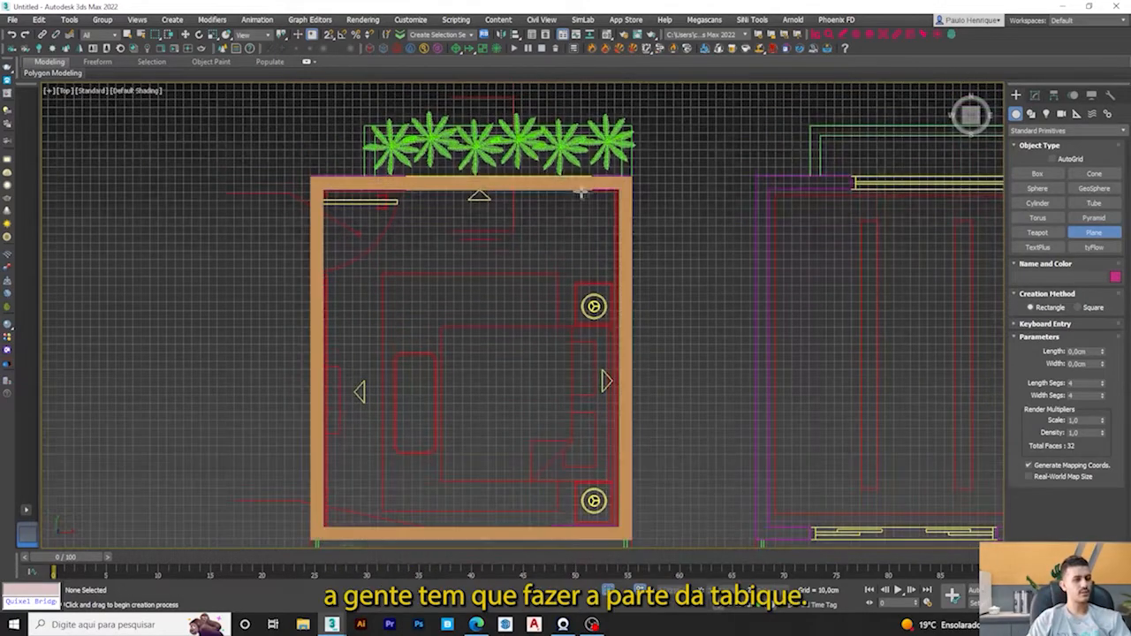
pyautogui.scroll(4, 384, 220)
pyautogui.scroll(-3, 392, 242)
pyautogui.moveTo(392, 243); pyautogui.dragTo(342, 225, button='middle')
pyautogui.moveTo(291, 196); pyautogui.dragTo(309, 248, button='middle')
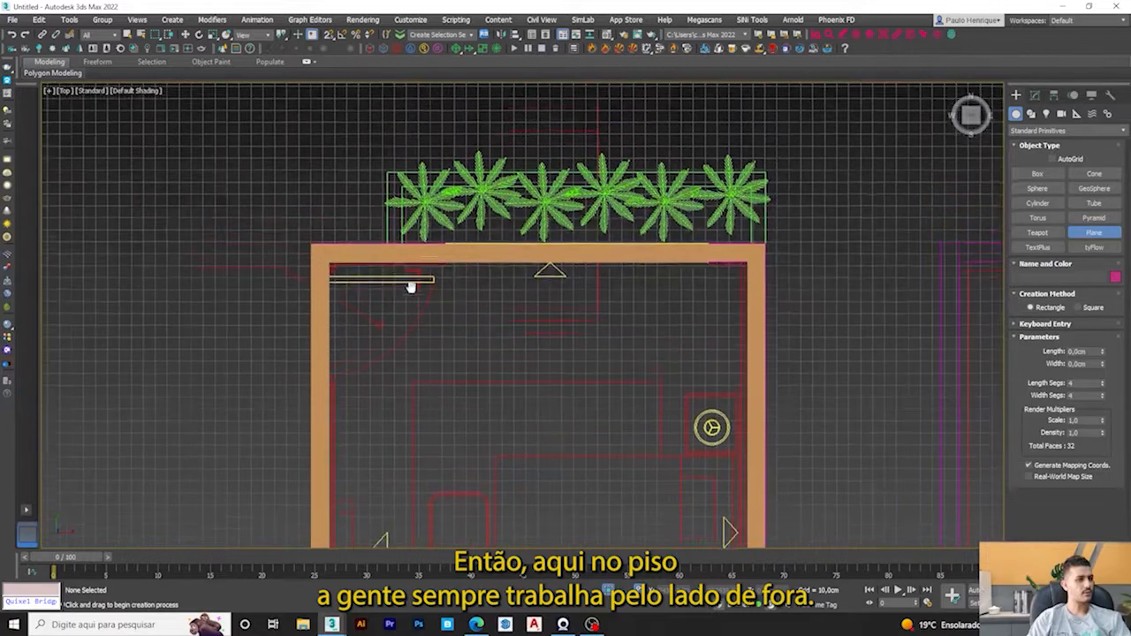
pyautogui.press('F3')
pyautogui.scroll(5, 307, 204)
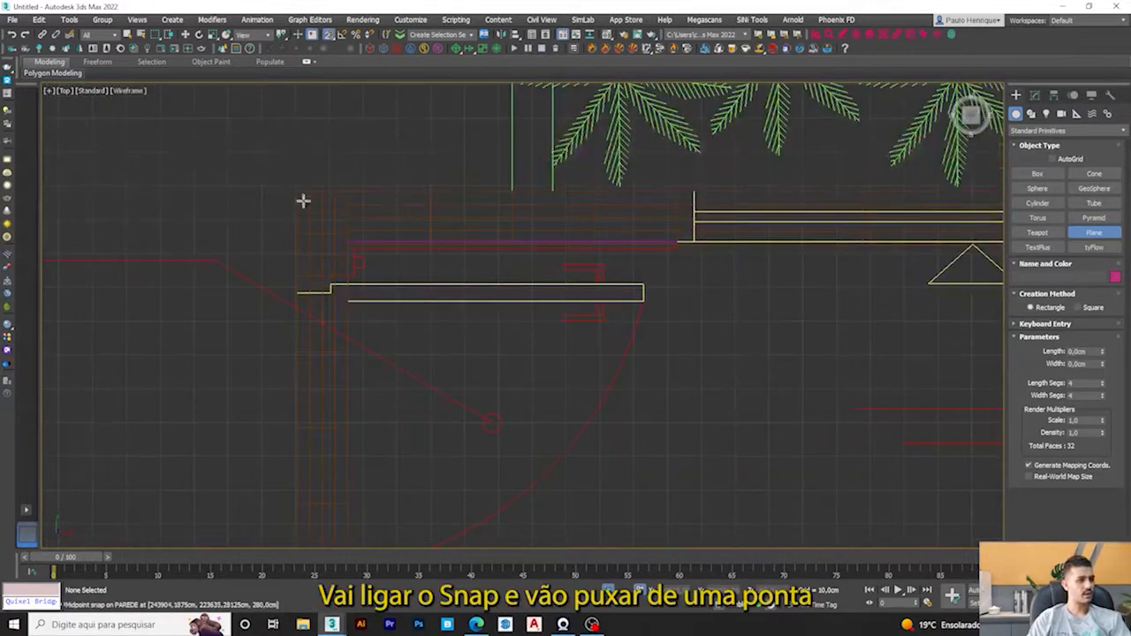
pyautogui.scroll(-5, 419, 333)
pyautogui.moveTo(419, 332); pyautogui.dragTo(571, 434)
pyautogui.moveTo(571, 434); pyautogui.dragTo(326, 159, button='middle')
pyautogui.moveTo(571, 434); pyautogui.dragTo(523, 386)
pyautogui.moveTo(577, 470); pyautogui.dragTo(523, 385, button='middle')
pyautogui.scroll(4, 522, 386)
pyautogui.moveTo(522, 385); pyautogui.dragTo(532, 442)
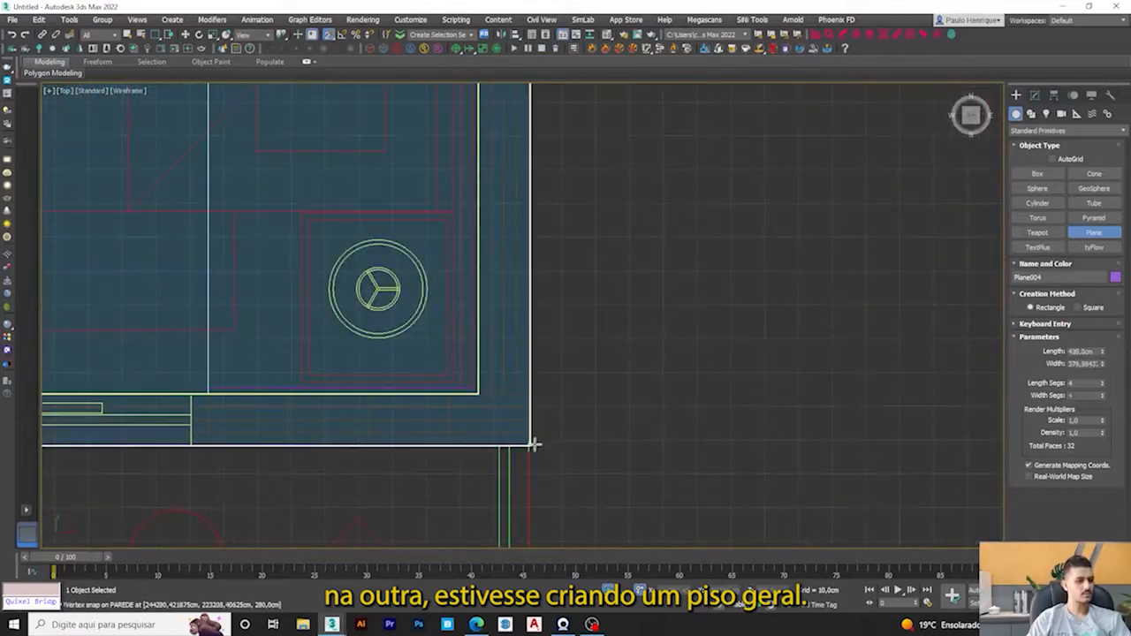
# Step: Examine the new floor plane against the walls and the uncovered balcony in 3D and in top view
pyautogui.scroll(-8, 403, 327)
pyautogui.press('F3')
pyautogui.moveTo(400, 326)
pyautogui.keyDown('alt'); pyautogui.mouseDown(button='middle')
pyautogui.moveTo(385, 285)
pyautogui.moveTo(315, 291)
pyautogui.moveTo(432, 308)
pyautogui.mouseUp(button='middle'); pyautogui.keyUp('alt')
pyautogui.scroll(5, 385, 285)
pyautogui.press('w')
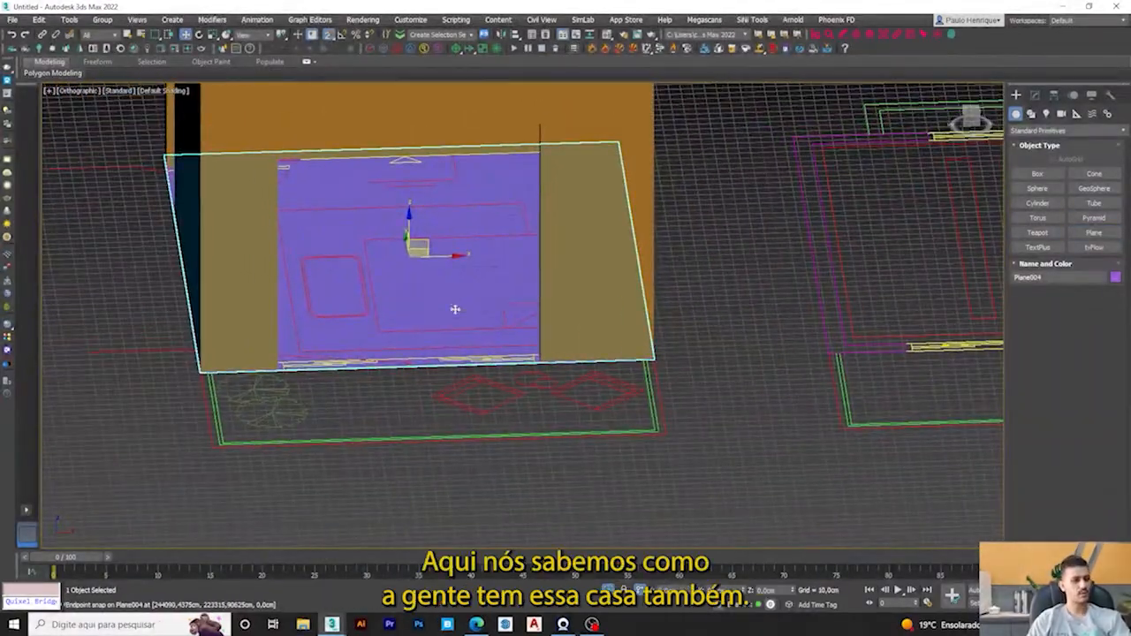
pyautogui.scroll(-3, 501, 324)
pyautogui.keyDown('alt'); pyautogui.moveTo(520, 332); pyautogui.dragTo(560, 245, button='middle'); pyautogui.keyUp('alt')
pyautogui.moveTo(441, 410); pyautogui.dragTo(492, 374, button='middle')
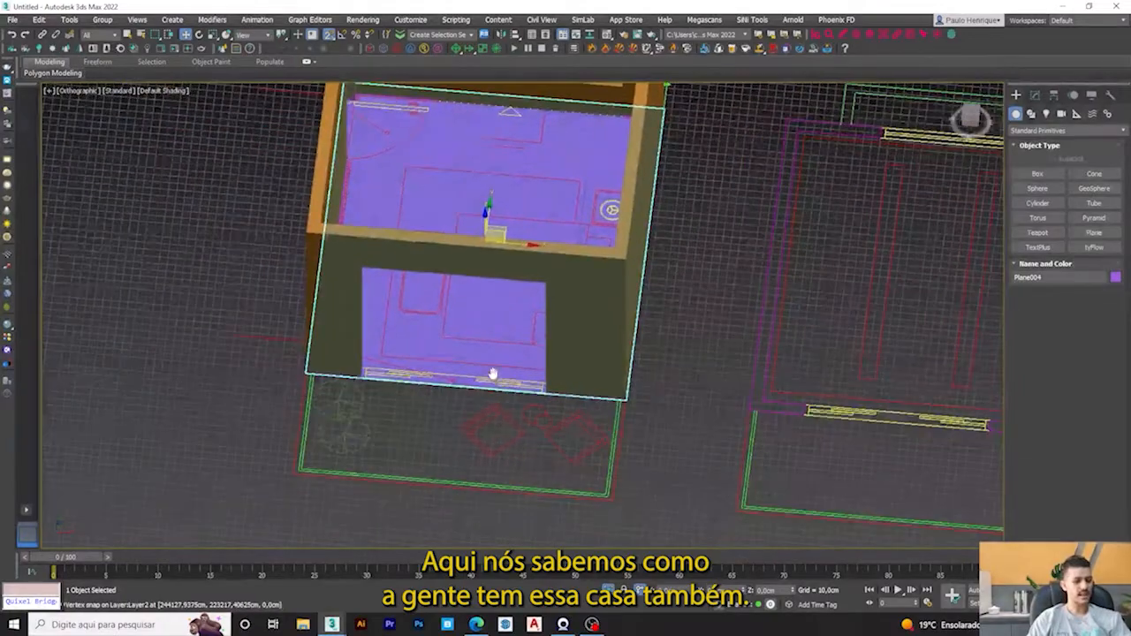
pyautogui.press('t')
pyautogui.scroll(-8, 563, 308)
pyautogui.moveTo(582, 299); pyautogui.dragTo(554, 354, button='middle')
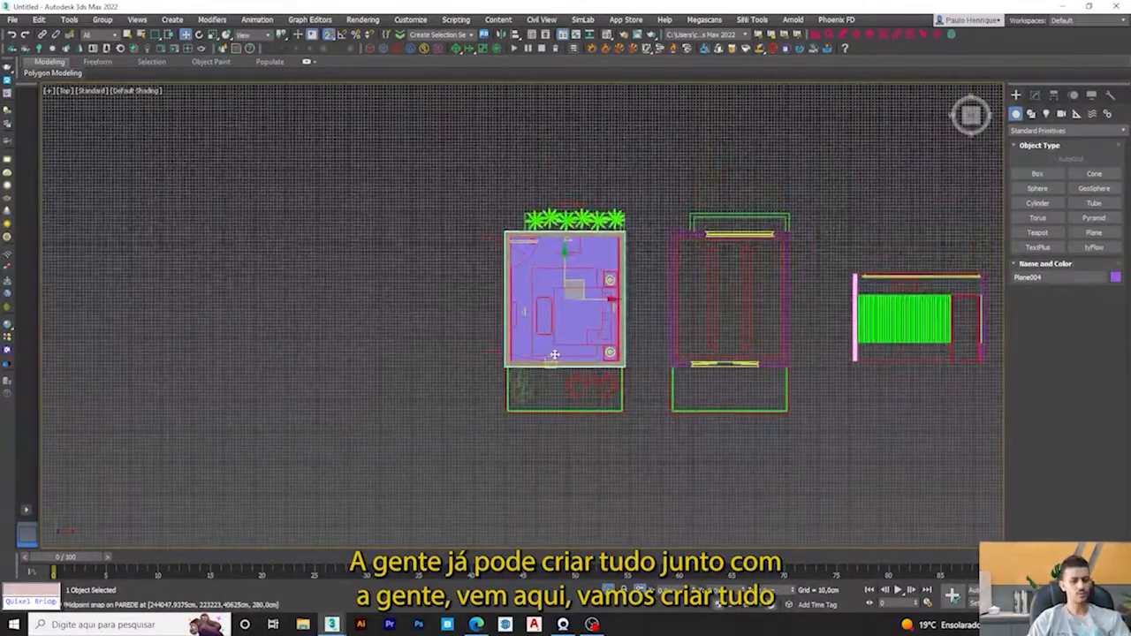
# Step: Delete the floor plane that covers only the bedroom and return to the outer wall corner in wireframe
pyautogui.scroll(10, 554, 267)
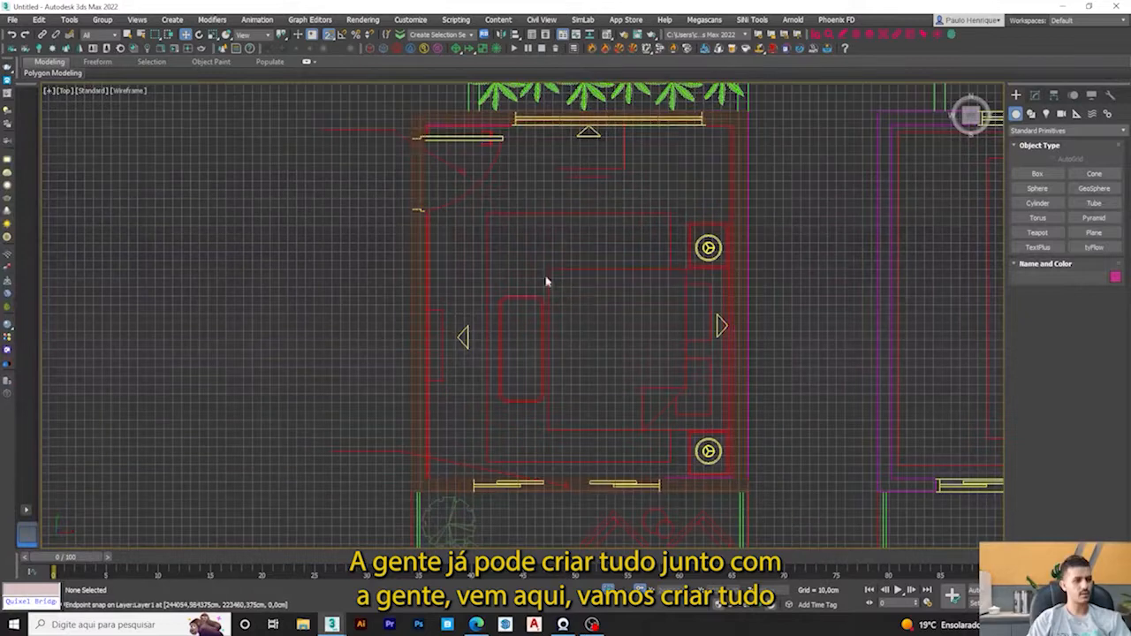
pyautogui.press('F3')
pyautogui.moveTo(405, 121); pyautogui.dragTo(425, 228, button='middle')
pyautogui.moveTo(427, 205)
pyautogui.mouseDown()
pyautogui.moveTo(518, 328)
pyautogui.moveTo(427, 200)
pyautogui.mouseUp()
pyautogui.press('Delete')
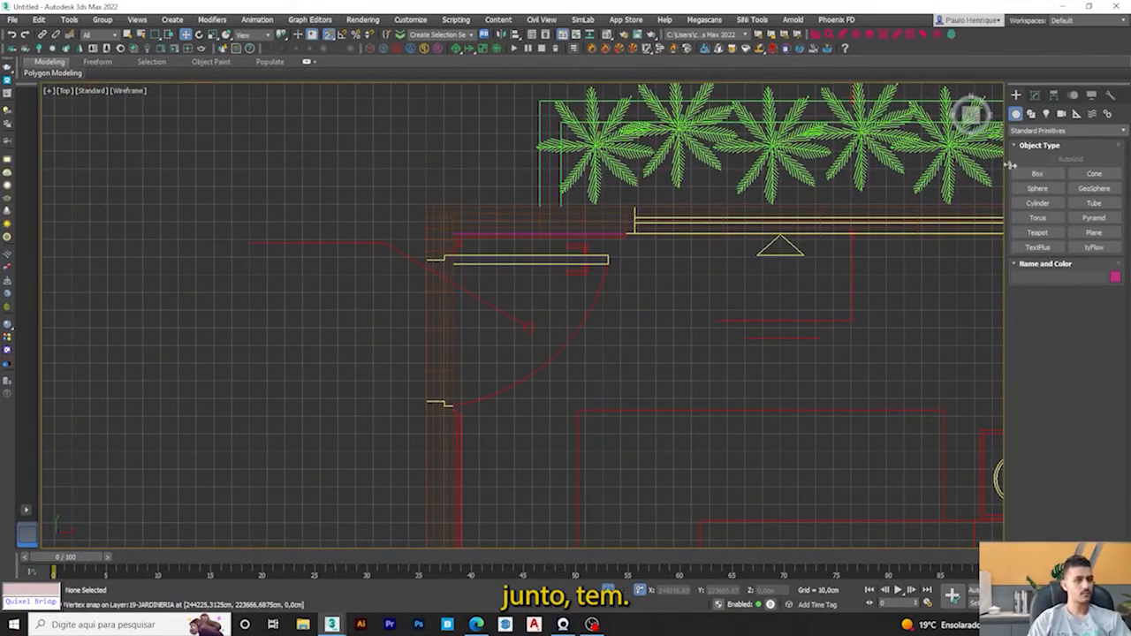
# Step: Draw a 580 cm by about 380 cm floor plane from the bedroom's outer wall corner to the balcony's opposite outer corner
pyautogui.click(1093, 232)
pyautogui.moveTo(428, 212); pyautogui.dragTo(681, 483)
pyautogui.scroll(-5, 525, 323)
pyautogui.scroll(8, 560, 399)
pyautogui.scroll(-7, 694, 477)
pyautogui.moveTo(620, 453)
pyautogui.keyDown('alt'); pyautogui.mouseDown(button='middle')
pyautogui.moveTo(653, 376)
pyautogui.moveTo(643, 396)
pyautogui.moveTo(531, 362)
pyautogui.mouseUp(button='middle'); pyautogui.keyUp('alt')
pyautogui.press('F3')
pyautogui.scroll(6, 647, 414)
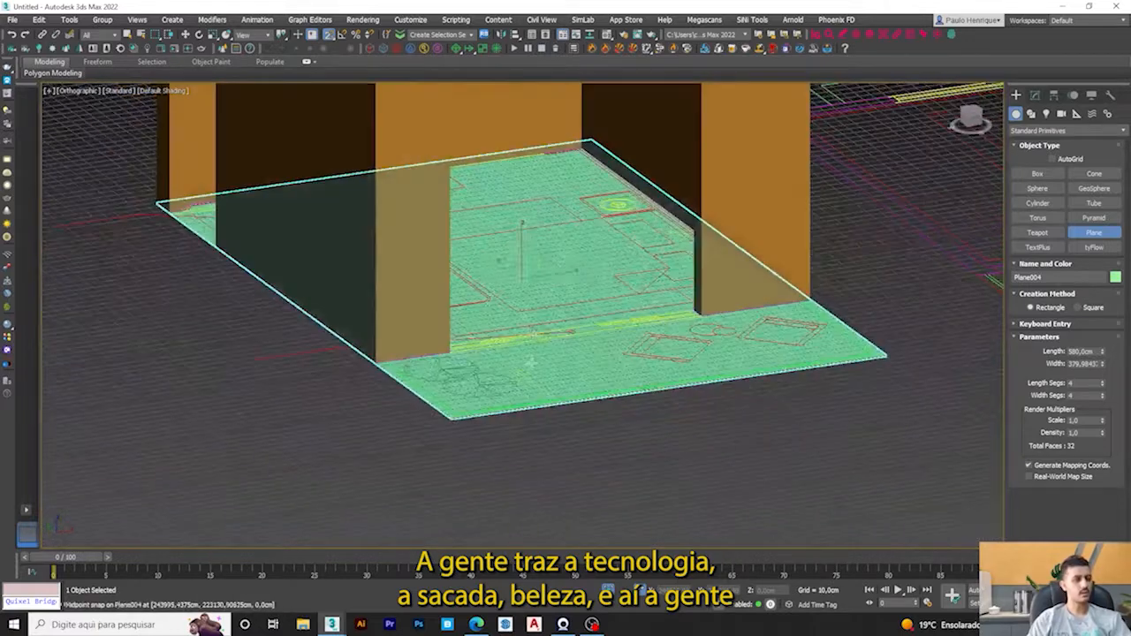
# Step: Hide the viewport grid and turn off snapping, keeping the floor plane selected
pyautogui.press('w')
pyautogui.keyDown('alt'); pyautogui.moveTo(560, 315); pyautogui.dragTo(571, 319, button='middle'); pyautogui.keyUp('alt')
pyautogui.write('hg')
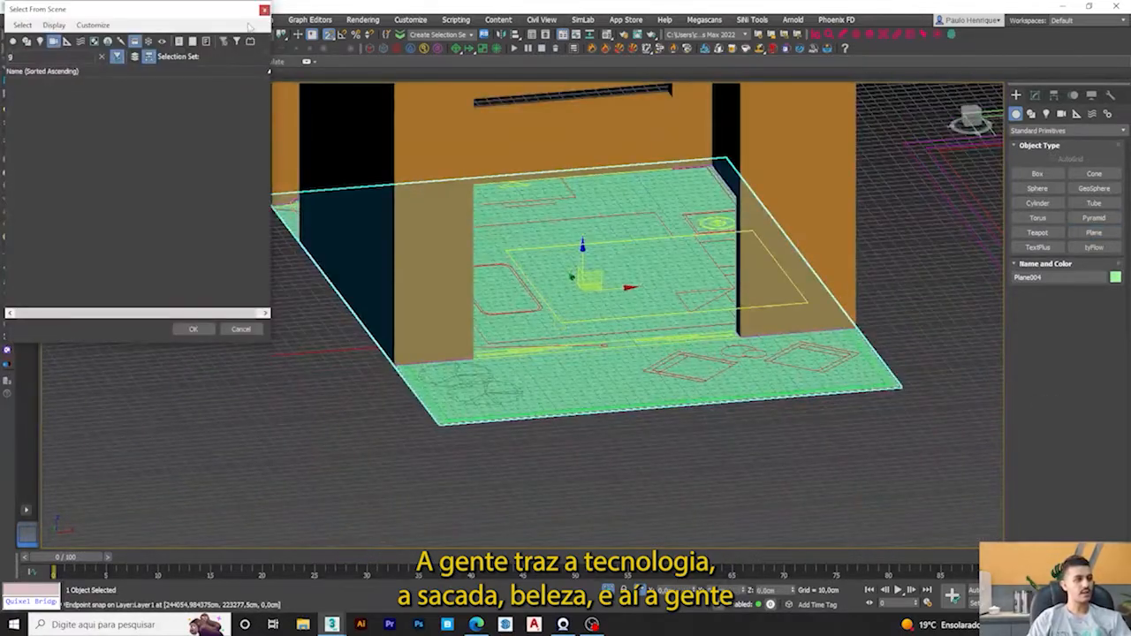
pyautogui.click(264, 10)
pyautogui.moveTo(608, 359); pyautogui.dragTo(639, 392, button='middle')
pyautogui.press('g')
pyautogui.moveTo(601, 355)
pyautogui.mouseDown(button='middle')
pyautogui.moveTo(561, 369)
pyautogui.moveTo(582, 365)
pyautogui.mouseUp(button='middle')
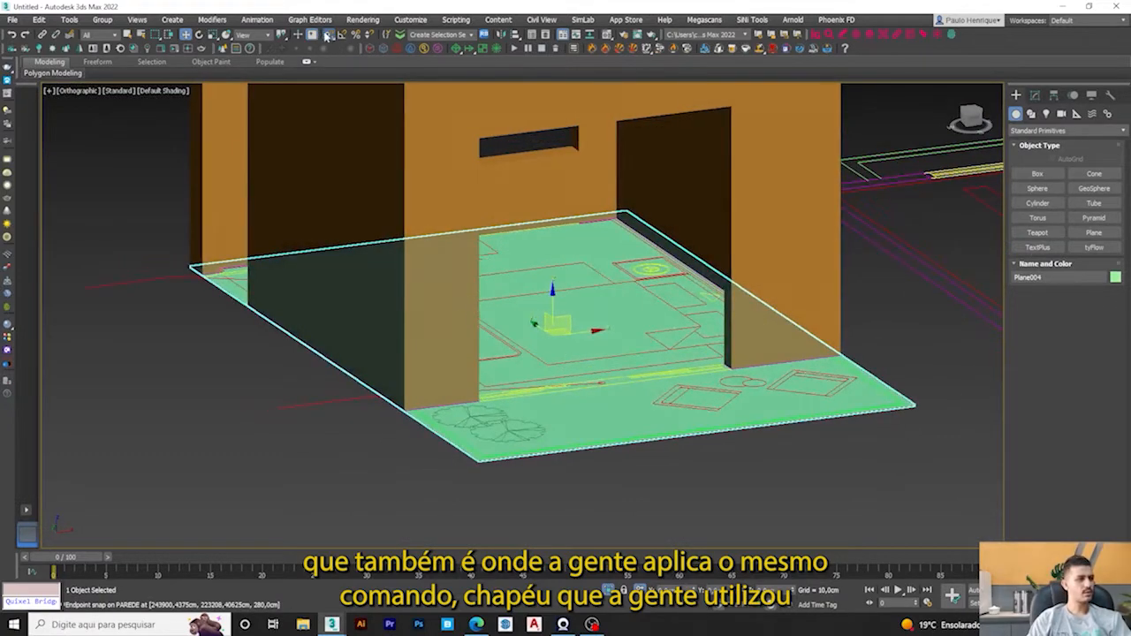
pyautogui.moveTo(667, 215); pyautogui.dragTo(634, 217, button='middle')
# Step: Apply a Shell modifier to the floor plane with a 0 cm outer amount and a 15 cm inner amount
pyautogui.click(1035, 95)
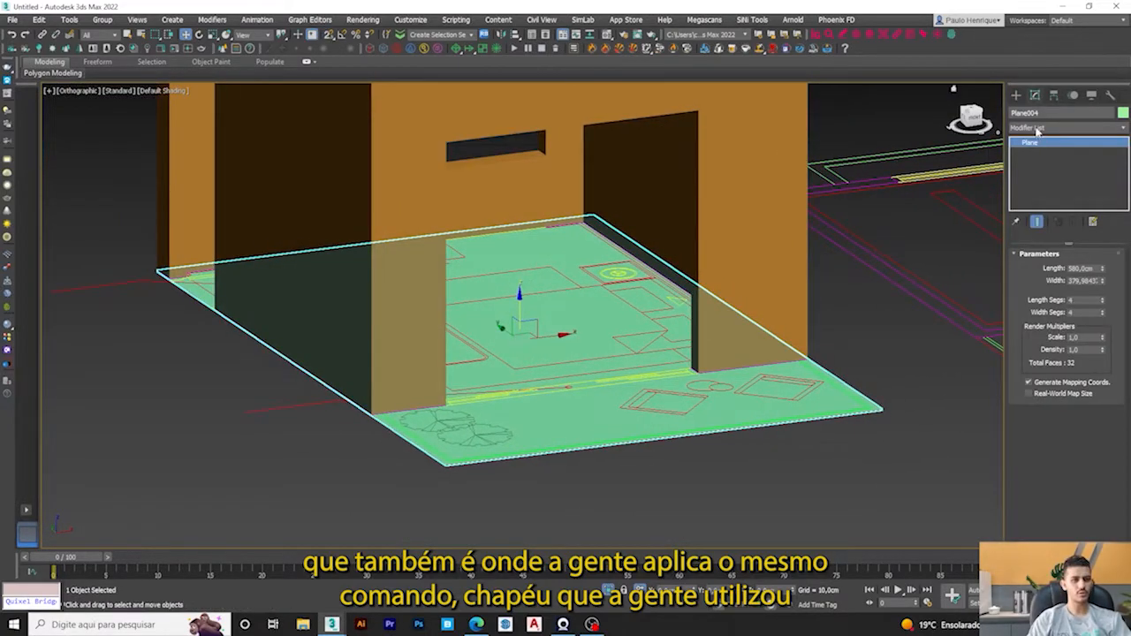
pyautogui.click(1038, 129)
pyautogui.press('s')
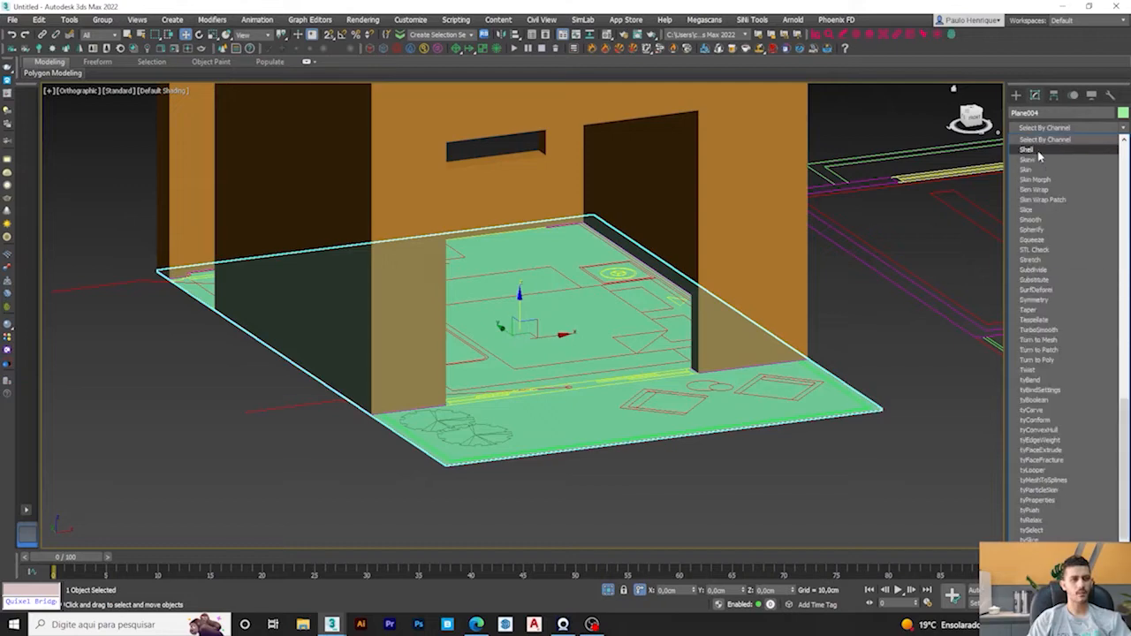
pyautogui.click(1038, 152)
pyautogui.moveTo(745, 389); pyautogui.dragTo(723, 376, button='middle')
pyautogui.keyDown('alt'); pyautogui.moveTo(723, 375); pyautogui.dragTo(697, 375, button='middle'); pyautogui.keyUp('alt')
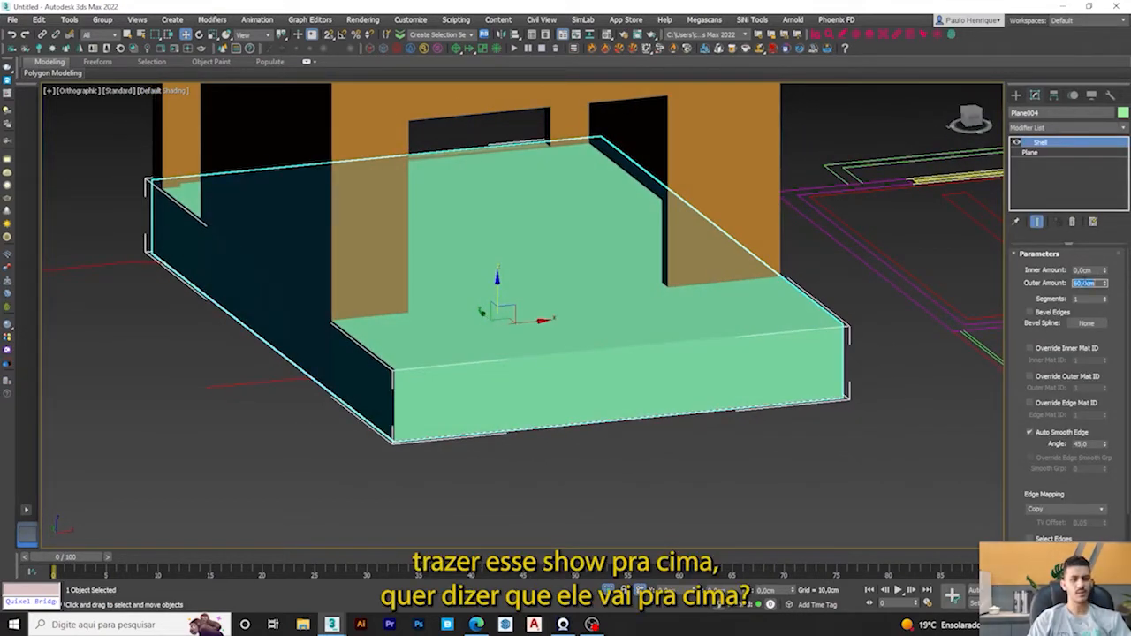
pyautogui.press('Return')
pyautogui.doubleClick(1083, 271)
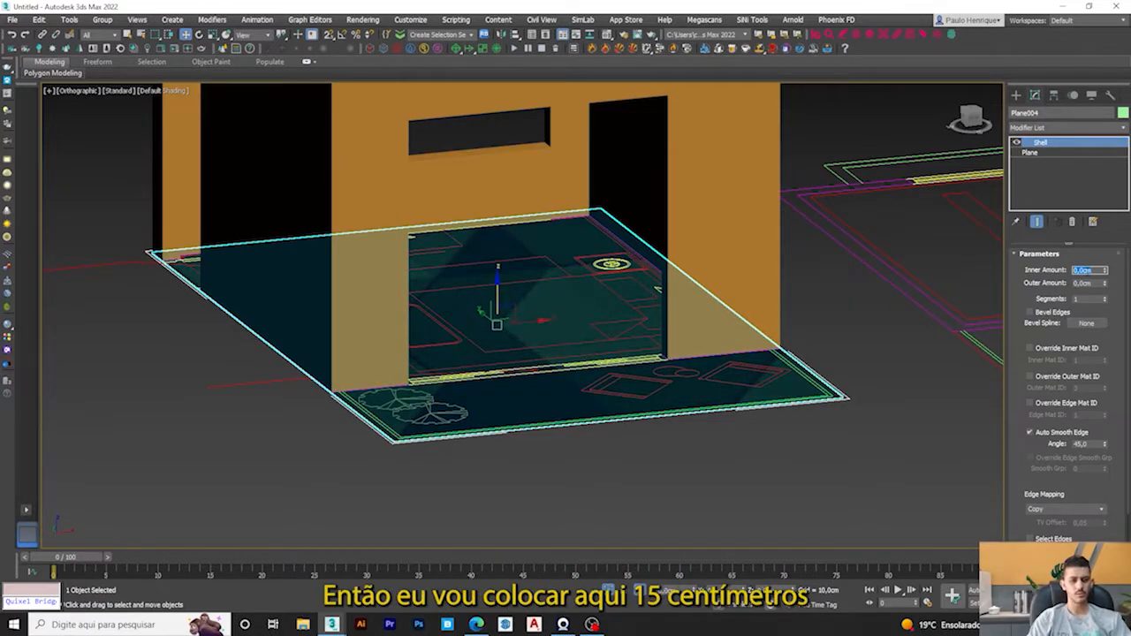
pyautogui.write('15')
pyautogui.press('Return')
# Step: Reselect the floor slab, rename it PISO and deselect it
pyautogui.keyDown('alt'); pyautogui.moveTo(633, 423); pyautogui.dragTo(644, 469, button='middle'); pyautogui.keyUp('alt')
pyautogui.click(644, 469)
pyautogui.click(495, 362)
pyautogui.moveTo(495, 363)
pyautogui.keyDown('alt'); pyautogui.mouseDown(button='middle')
pyautogui.moveTo(489, 397)
pyautogui.moveTo(502, 359)
pyautogui.mouseUp(button='middle'); pyautogui.keyUp('alt')
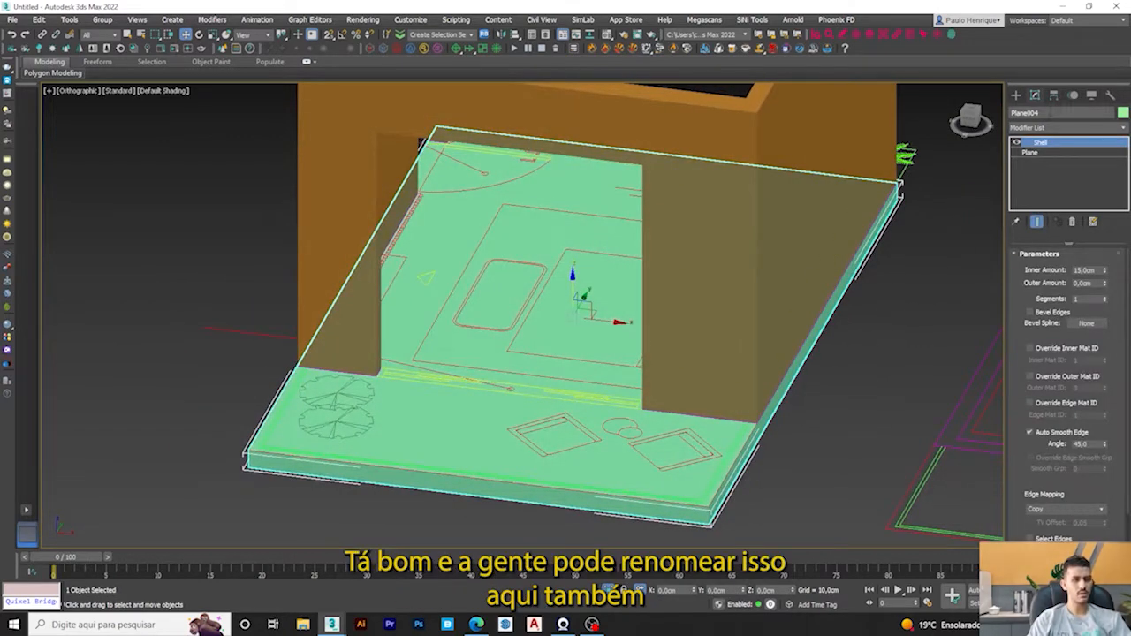
pyautogui.write('PISO')
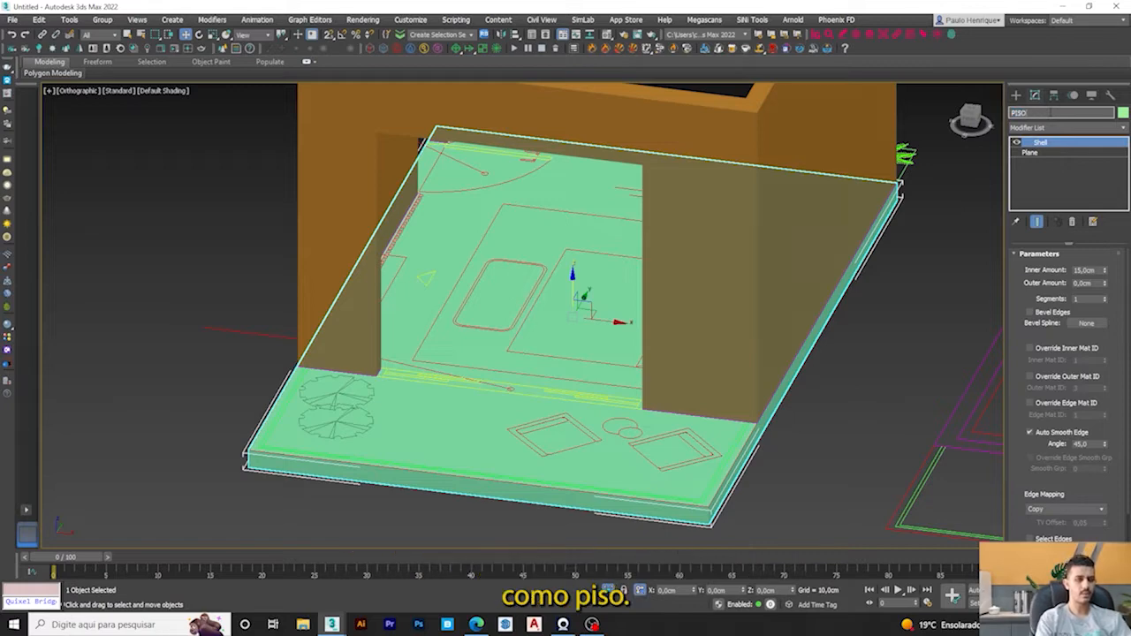
pyautogui.click(819, 431)
# Step: Examine the floor slab under the walls in 3D and in top view with nothing selected
pyautogui.scroll(-6, 819, 429)
pyautogui.keyDown('alt'); pyautogui.moveTo(682, 374); pyautogui.dragTo(718, 378, button='middle'); pyautogui.keyUp('alt')
pyautogui.scroll(3, 715, 372)
pyautogui.keyDown('alt'); pyautogui.moveTo(707, 341); pyautogui.dragTo(571, 422, button='middle'); pyautogui.keyUp('alt')
pyautogui.click(566, 341)
pyautogui.press('t')
pyautogui.scroll(-5, 604, 373)
pyautogui.click(625, 502)
# Step: Examine the ceiling plan next to the bedroom floor plan in top view
pyautogui.moveTo(745, 397); pyautogui.dragTo(580, 373, button='middle')
pyautogui.scroll(3, 624, 277)
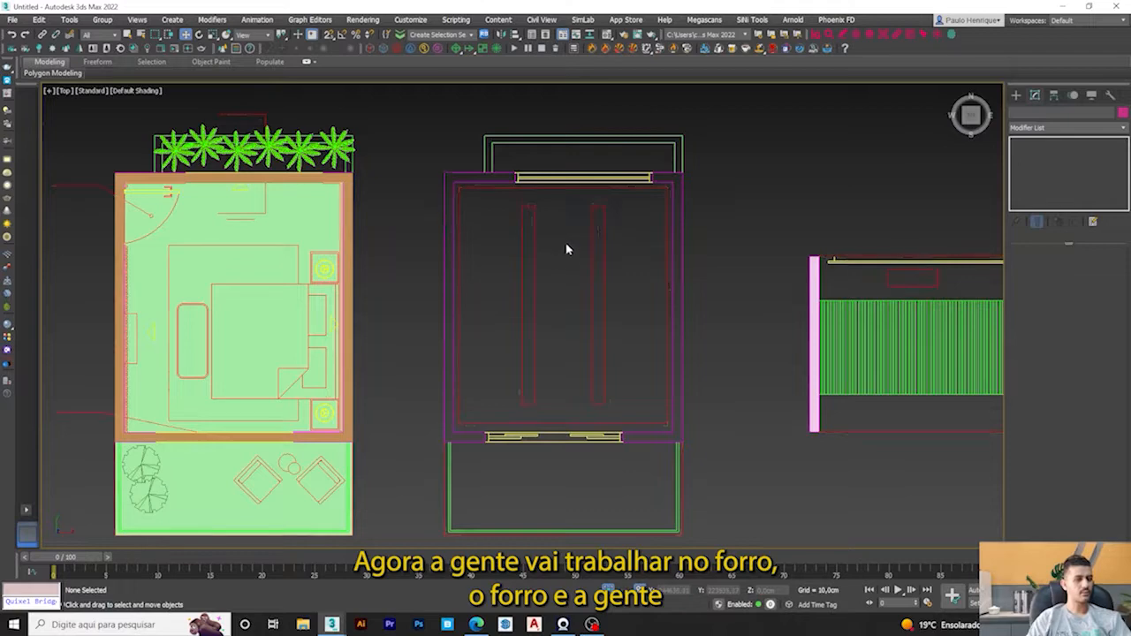
pyautogui.scroll(-3, 570, 249)
pyautogui.scroll(3, 602, 276)
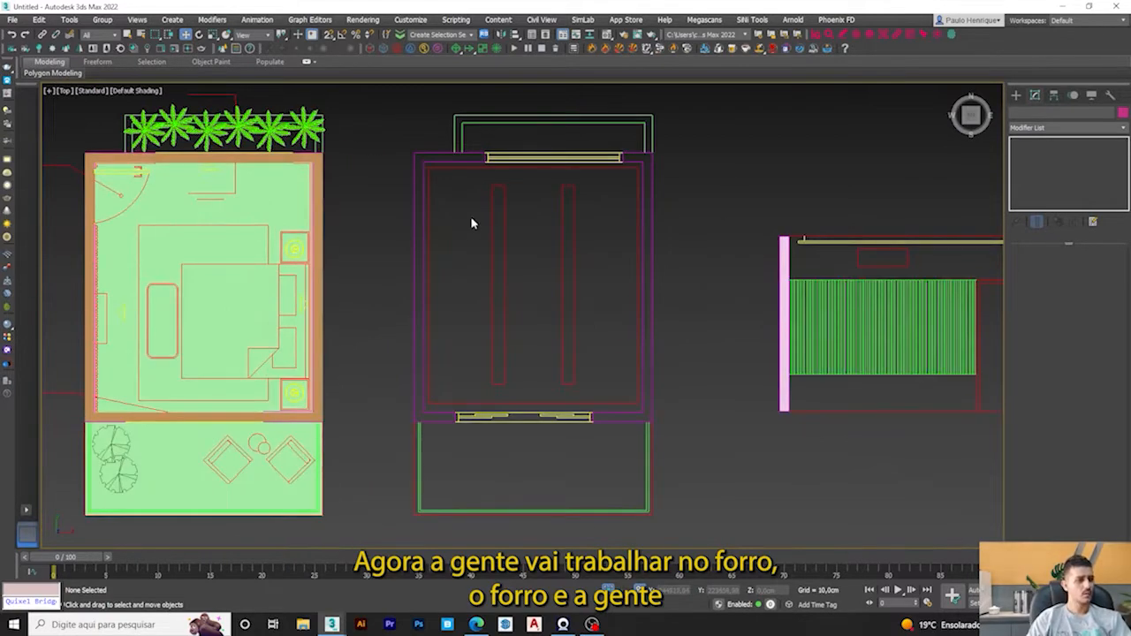
pyautogui.scroll(2, 459, 215)
pyautogui.scroll(-3, 458, 216)
pyautogui.scroll(1, 458, 217)
pyautogui.moveTo(455, 211); pyautogui.dragTo(501, 212, button='middle')
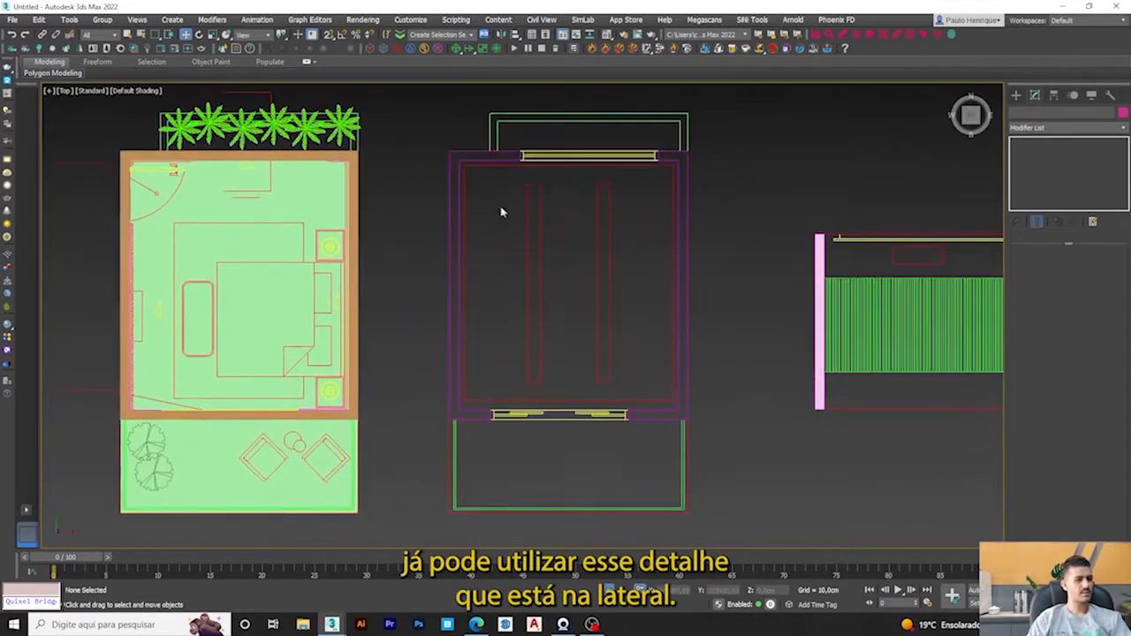
# Step: Draw a 377 cm by about 334 cm ceiling plane with snapping, between opposite corners of the ceiling plan's inner red outline
pyautogui.click(1017, 95)
pyautogui.moveTo(623, 259); pyautogui.dragTo(609, 228, button='middle')
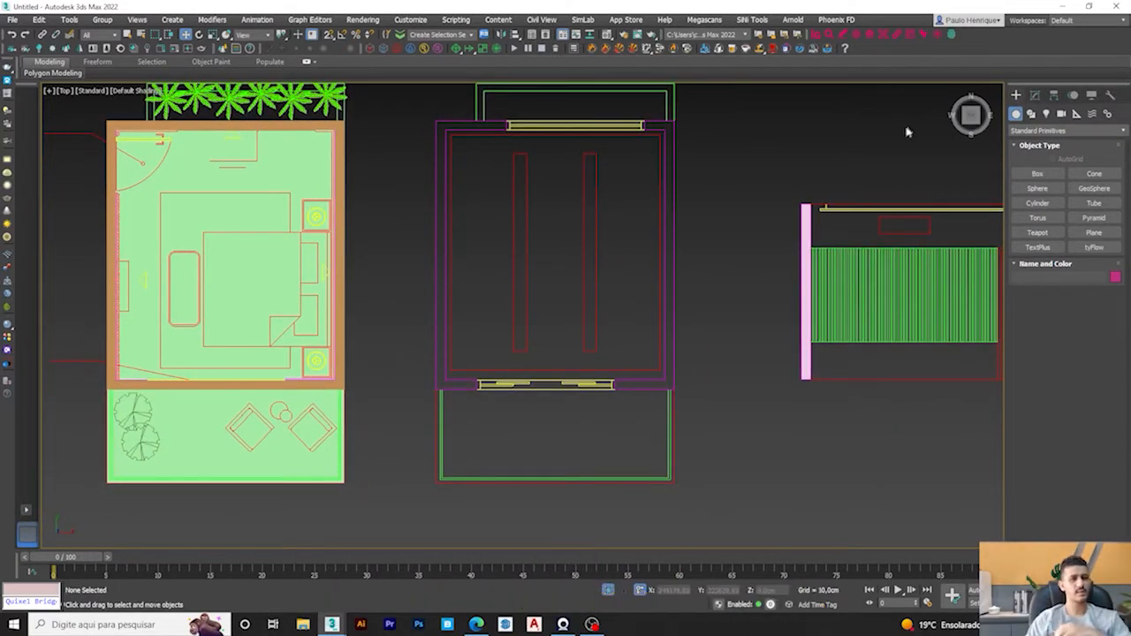
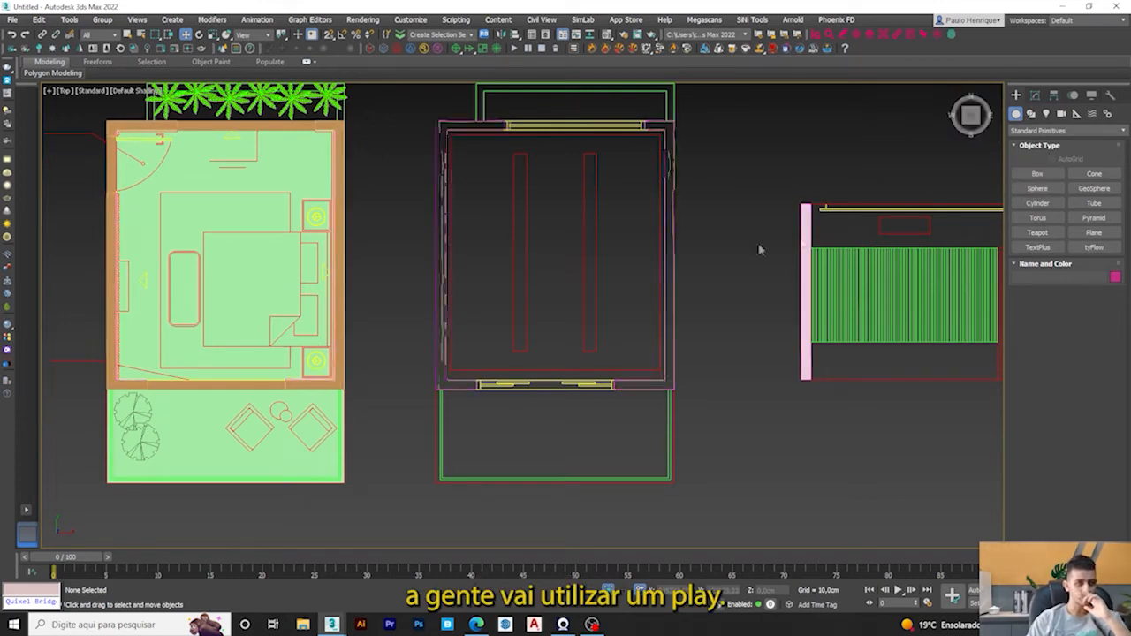
pyautogui.scroll(2, 611, 241)
pyautogui.click(1095, 232)
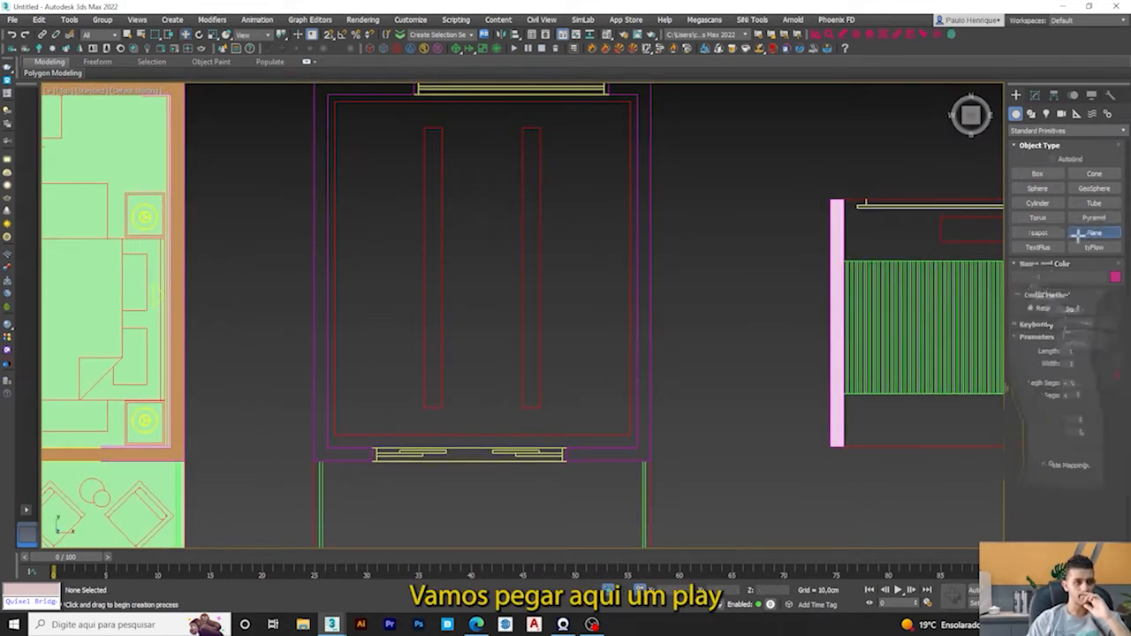
pyautogui.moveTo(452, 195); pyautogui.dragTo(467, 222, button='middle')
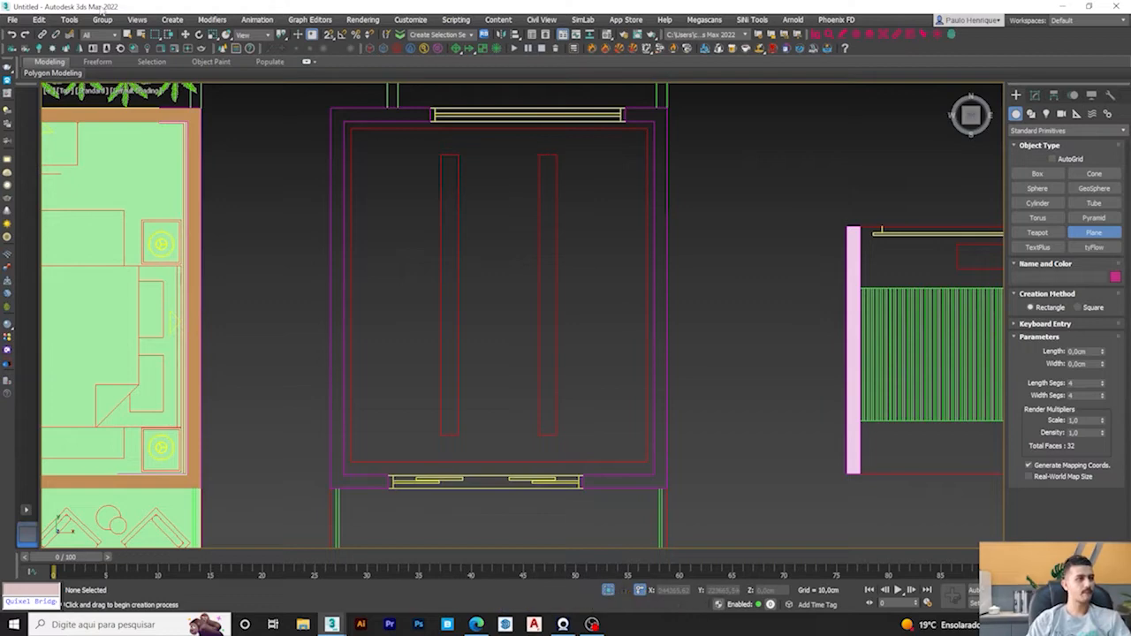
pyautogui.click(328, 35)
pyautogui.scroll(2, 374, 140)
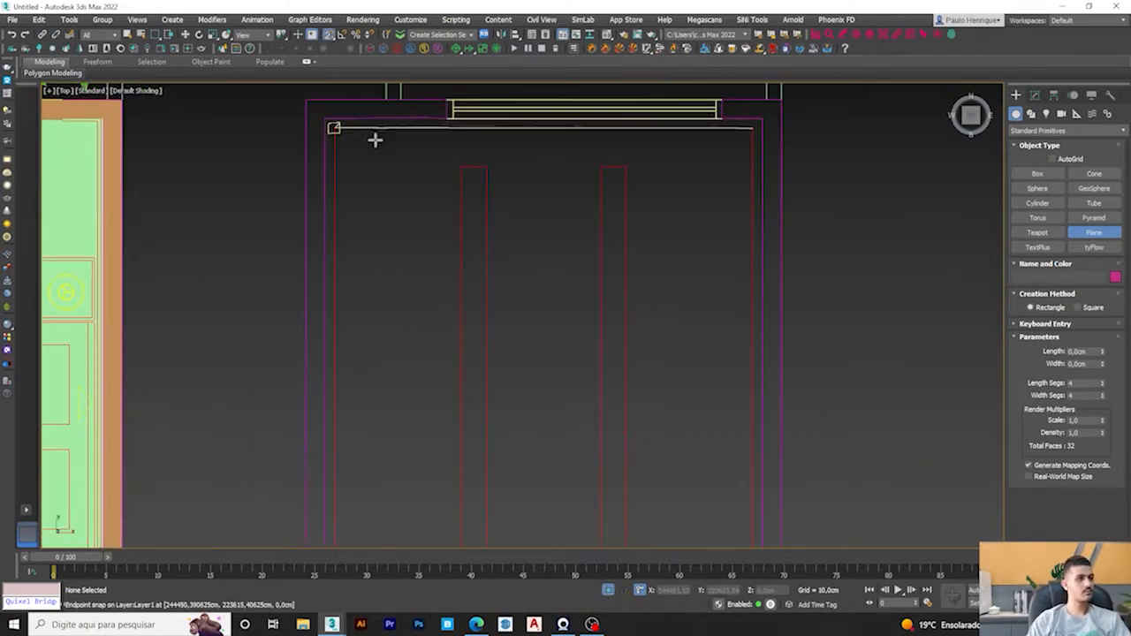
pyautogui.moveTo(336, 130)
pyautogui.mouseDown()
pyautogui.moveTo(482, 262)
pyautogui.moveTo(434, 237)
pyautogui.moveTo(513, 299)
pyautogui.moveTo(598, 419)
pyautogui.moveTo(520, 405)
pyautogui.moveTo(591, 423)
pyautogui.mouseUp()
pyautogui.scroll(-3, 460, 247)
pyautogui.scroll(-5, 591, 422)
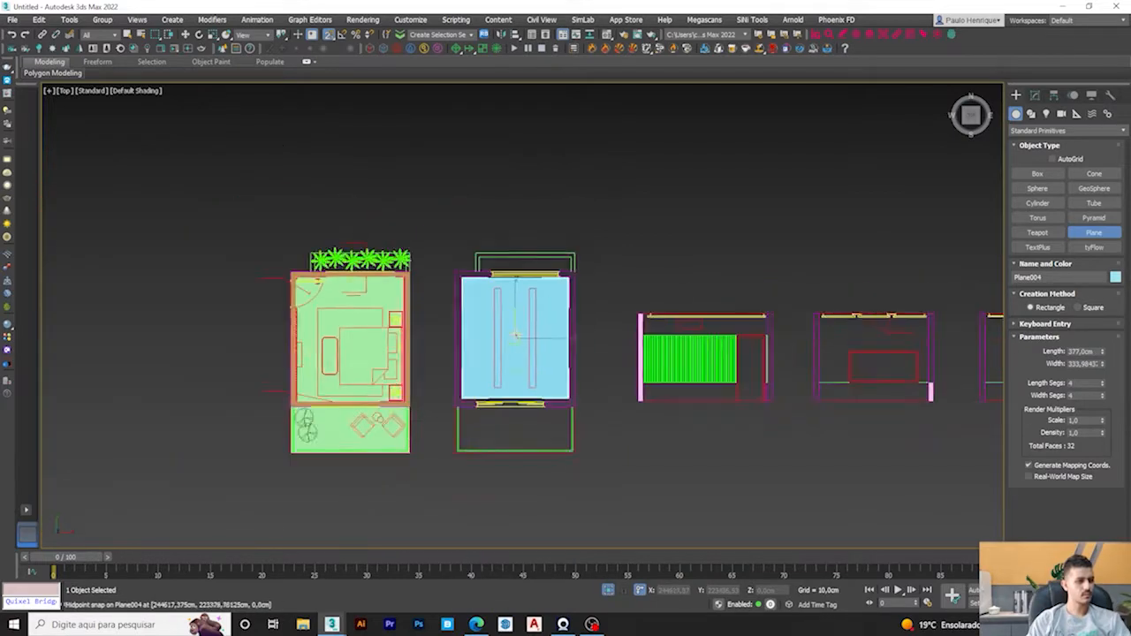
pyautogui.scroll(7, 574, 397)
# Step: Apply a Shell modifier to the ceiling plane
pyautogui.keyDown('alt'); pyautogui.moveTo(562, 401); pyautogui.dragTo(492, 330, button='middle'); pyautogui.keyUp('alt')
pyautogui.press('w')
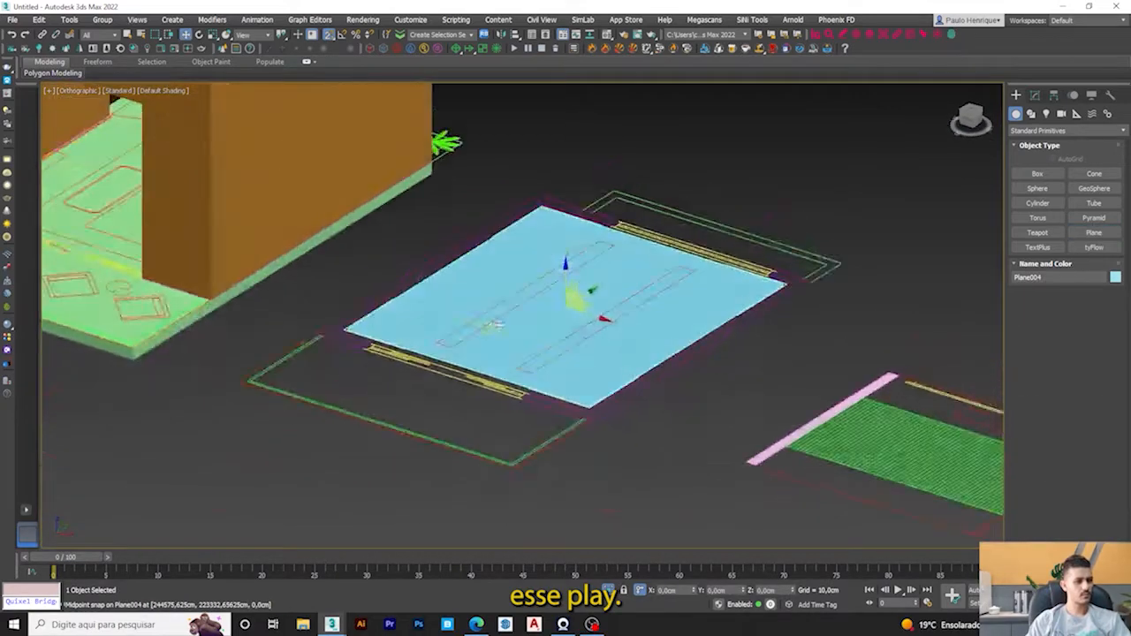
pyautogui.scroll(3, 513, 331)
pyautogui.rightClick(510, 326)
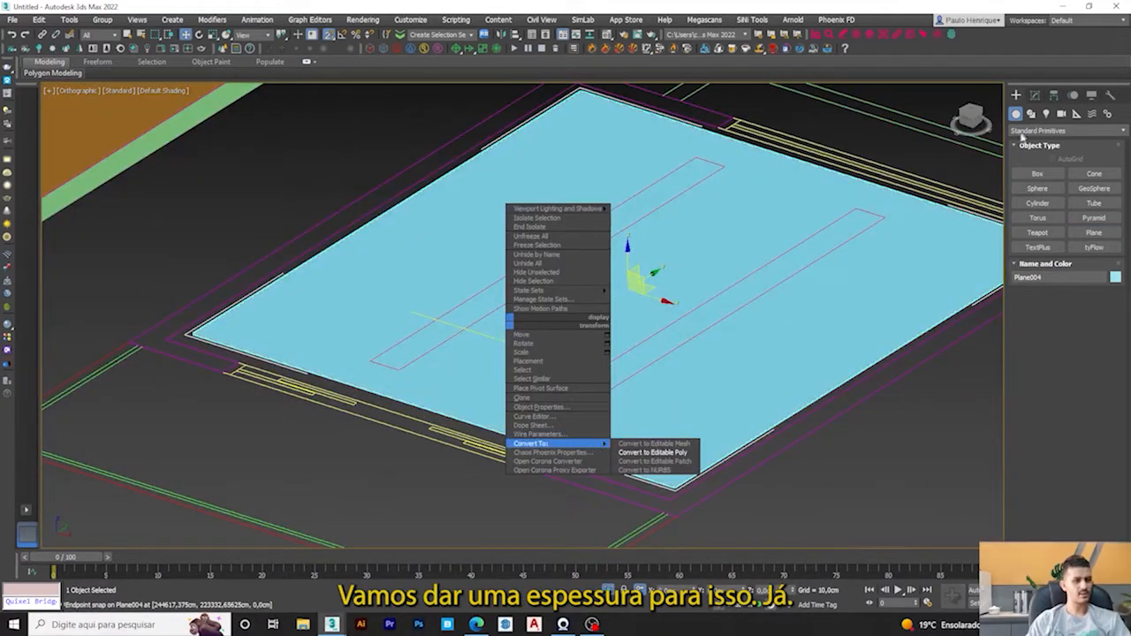
pyautogui.click(1035, 95)
pyautogui.click(1035, 96)
pyautogui.click(1031, 132)
pyautogui.press('s')
pyautogui.press('s')
pyautogui.press('s')
pyautogui.click(1028, 149)
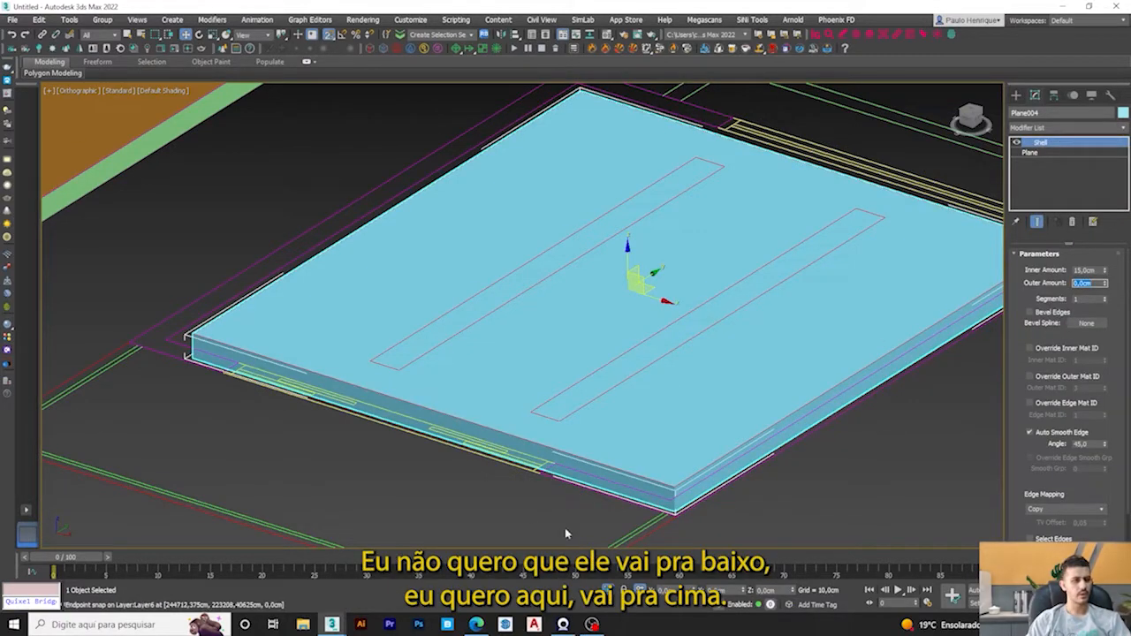
# Step: Set the ceiling Shell's inner amount to 0 cm and its outer amount to 20 cm
pyautogui.doubleClick(1092, 272)
pyautogui.write('0')
pyautogui.press('Return')
pyautogui.doubleClick(1091, 284)
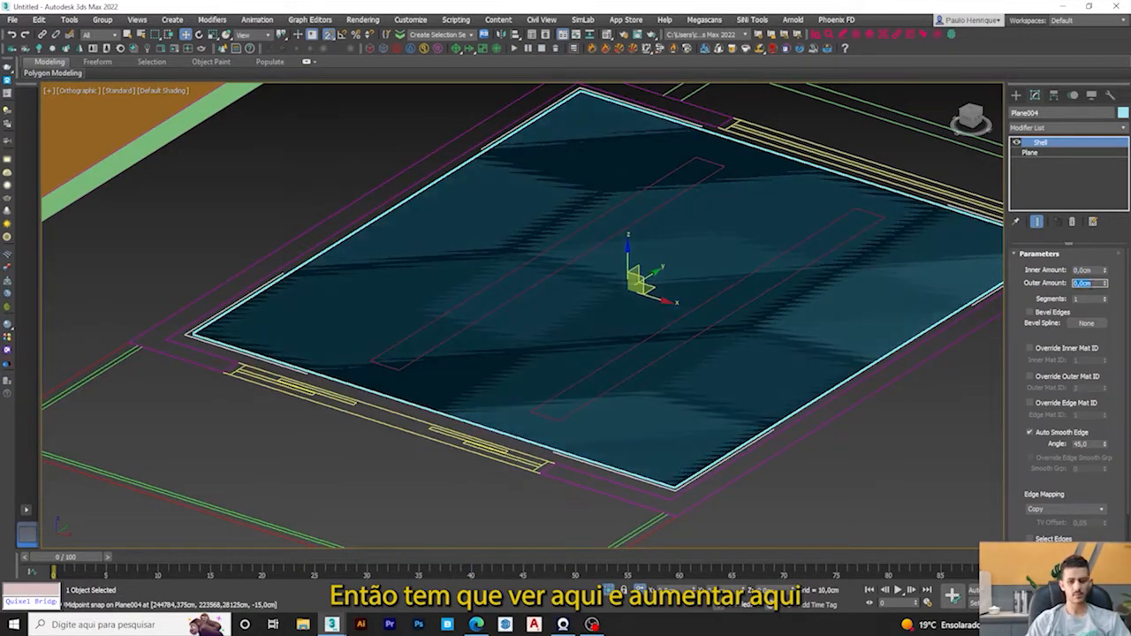
pyautogui.write('20')
pyautogui.press('Return')
pyautogui.scroll(-4, 619, 339)
pyautogui.keyDown('alt'); pyautogui.moveTo(603, 339); pyautogui.dragTo(616, 345, button='middle'); pyautogui.keyUp('alt')
pyautogui.press('t')
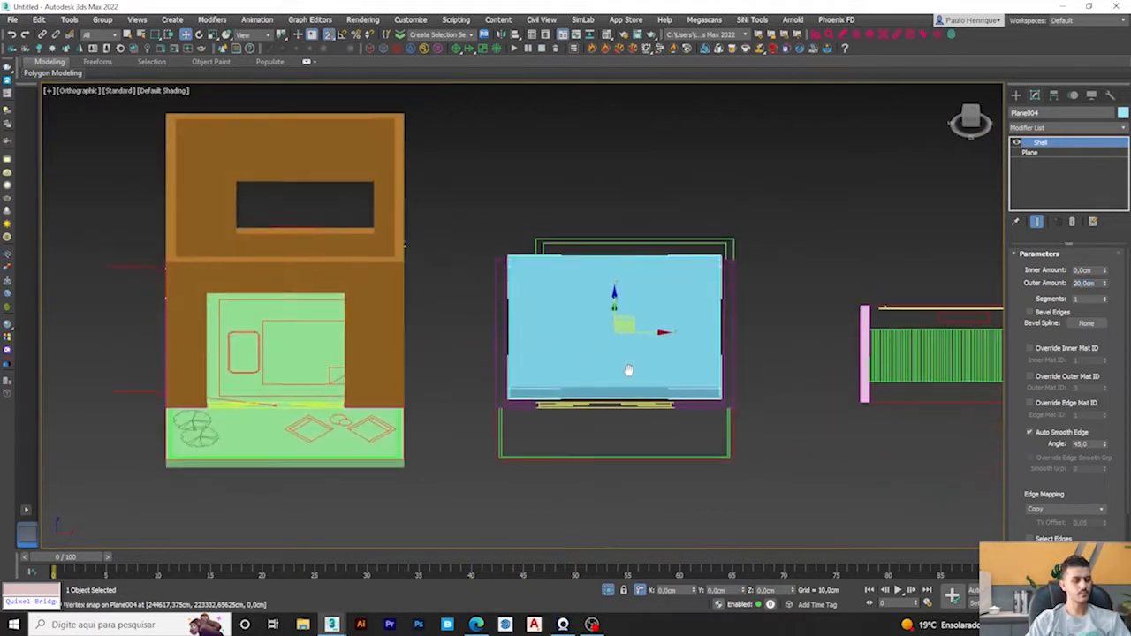
# Step: Examine the ceiling slab against the plan's two long slot outlines in top view, in both wireframe and shaded display
pyautogui.press('F3')
pyautogui.scroll(3, 629, 371)
pyautogui.moveTo(641, 339); pyautogui.dragTo(579, 431, button='middle')
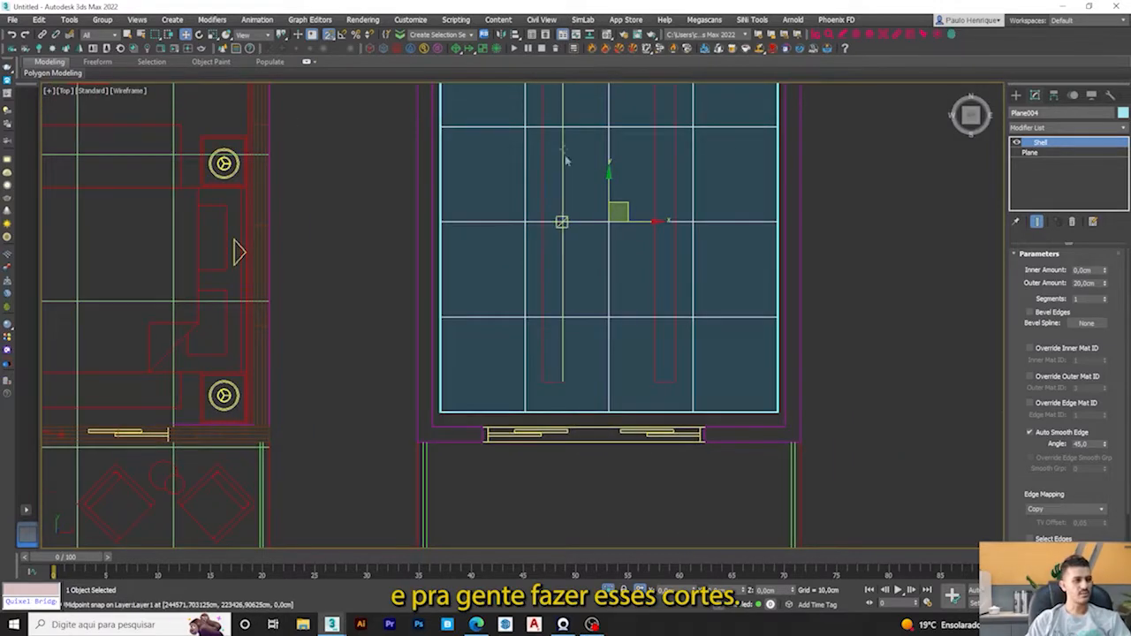
pyautogui.moveTo(568, 177); pyautogui.dragTo(553, 347, button='middle')
pyautogui.scroll(2, 560, 296)
pyautogui.scroll(-2, 559, 296)
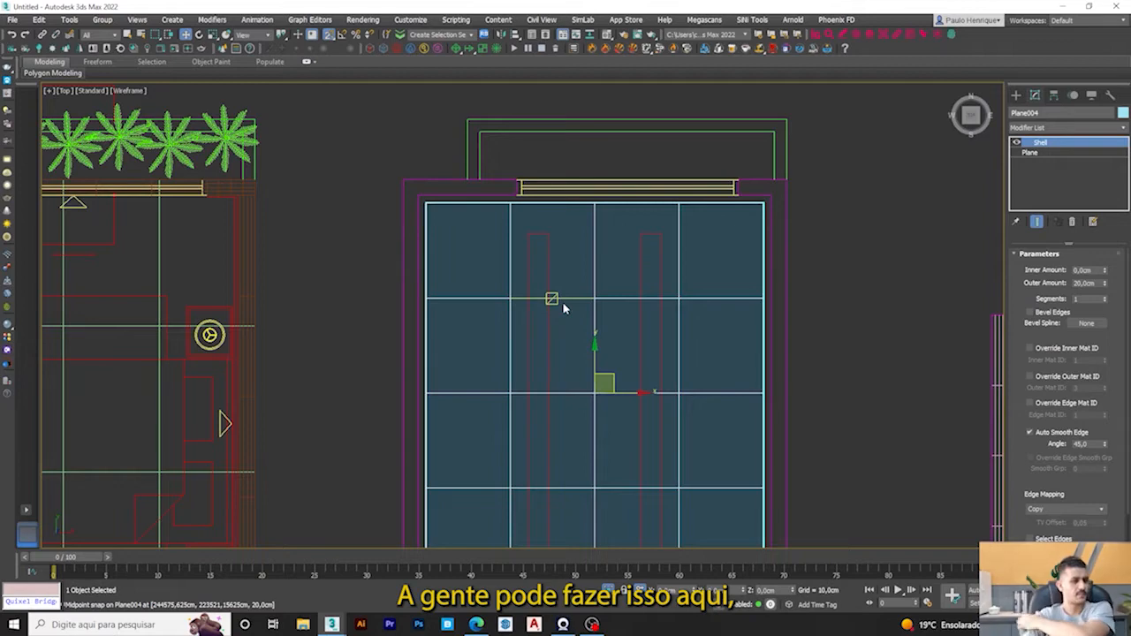
pyautogui.scroll(-3, 552, 309)
pyautogui.press('F3')
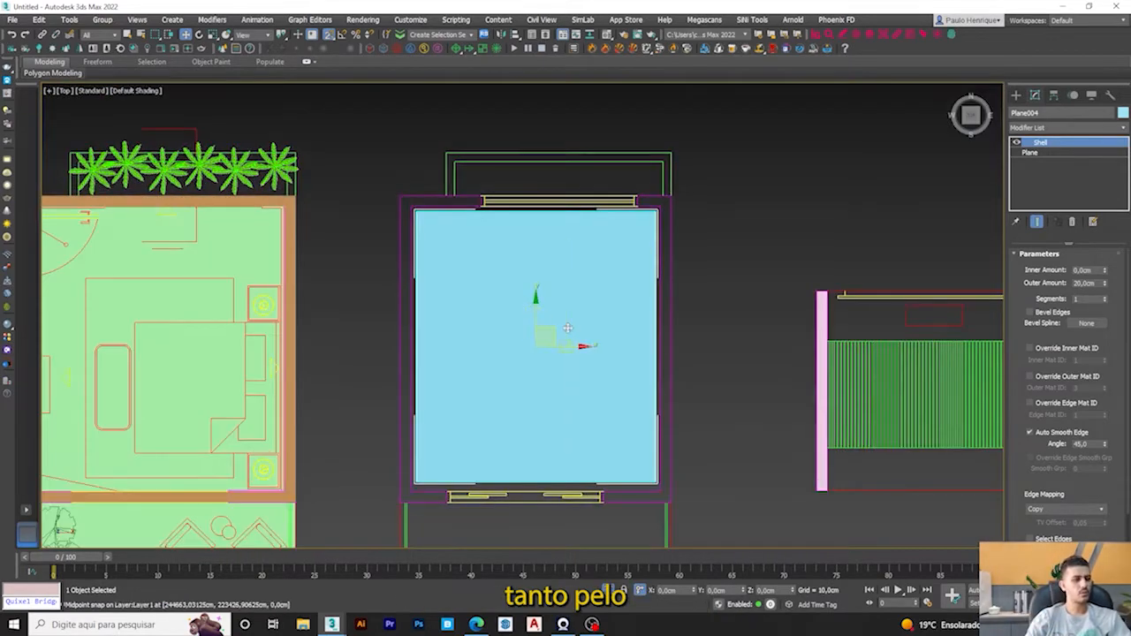
pyautogui.scroll(6, 567, 328)
pyautogui.press('F3')
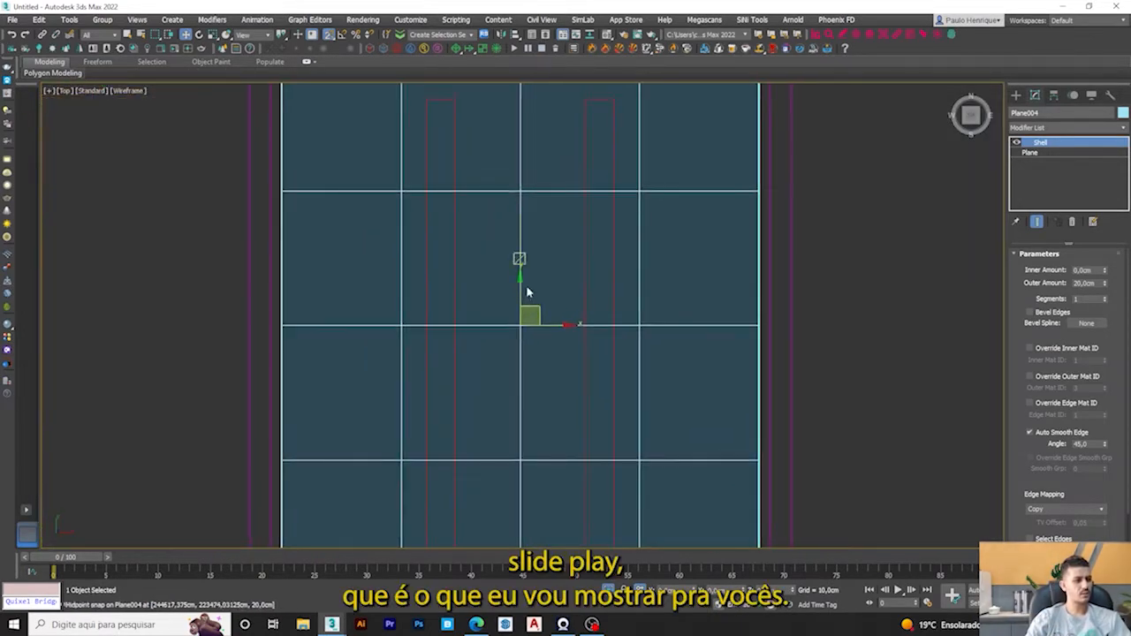
# Step: Convert the four-by-four-segment ceiling slab to an Editable Poly
pyautogui.rightClick(516, 216)
pyautogui.moveTo(597, 341)
pyautogui.click(659, 347)
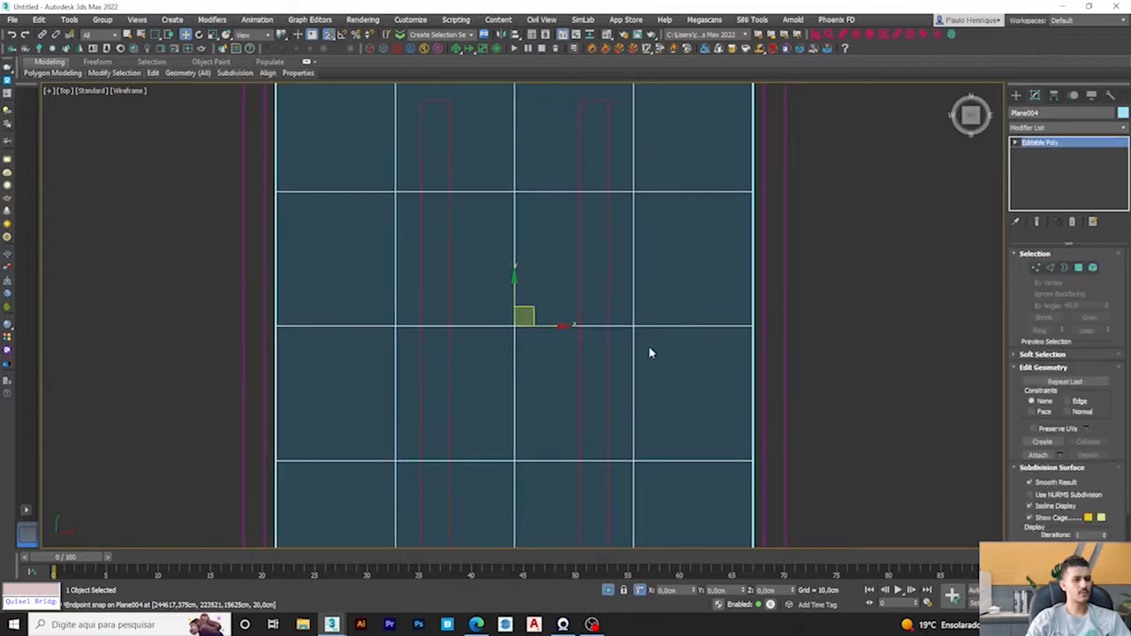
pyautogui.rightClick(496, 250)
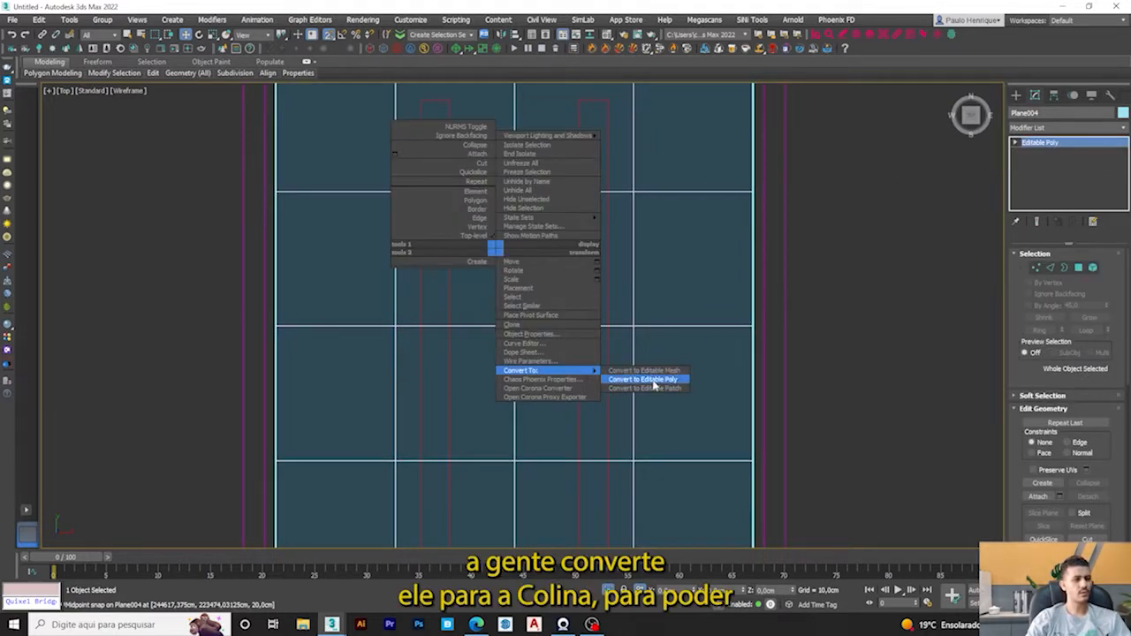
pyautogui.click(652, 380)
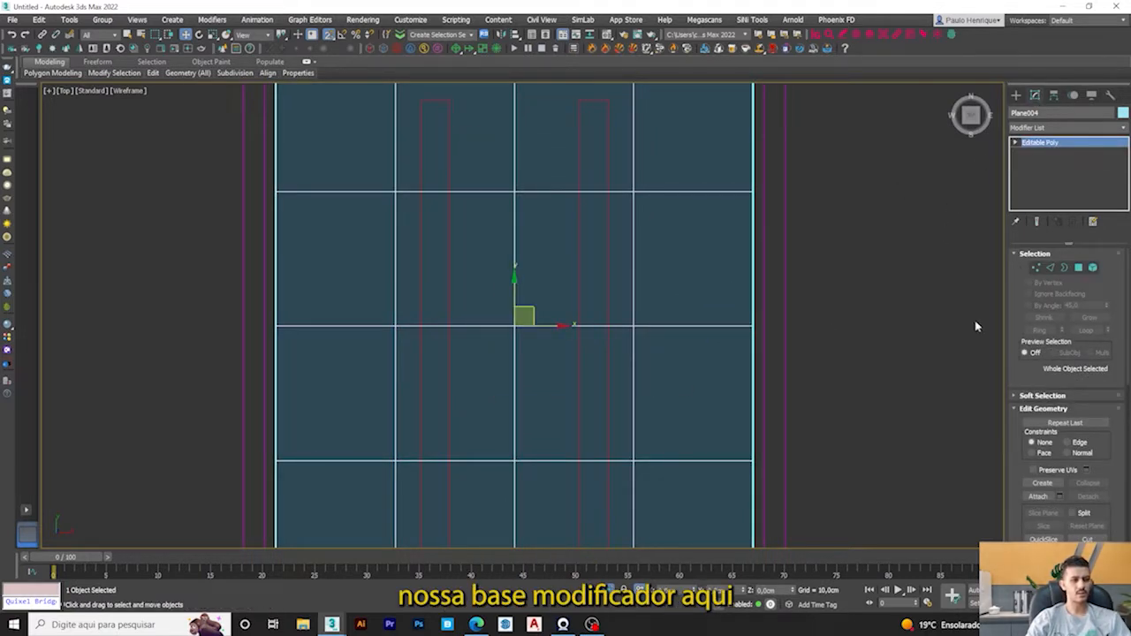
pyautogui.scroll(-3, 1025, 288)
pyautogui.scroll(5, 681, 260)
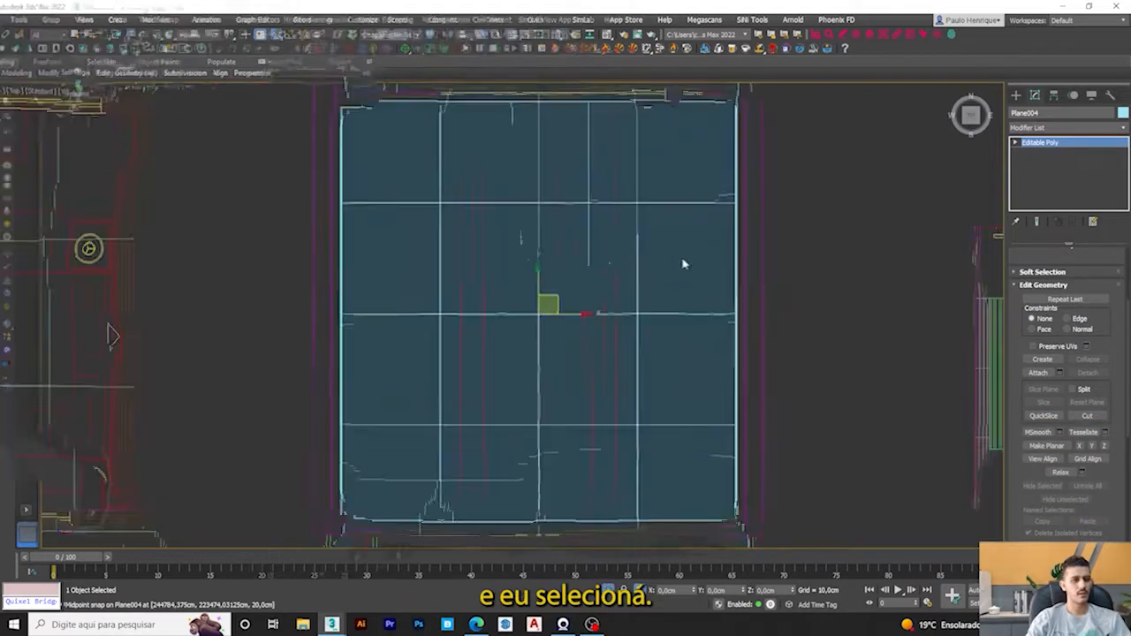
pyautogui.scroll(-8, 607, 275)
pyautogui.scroll(5, 574, 265)
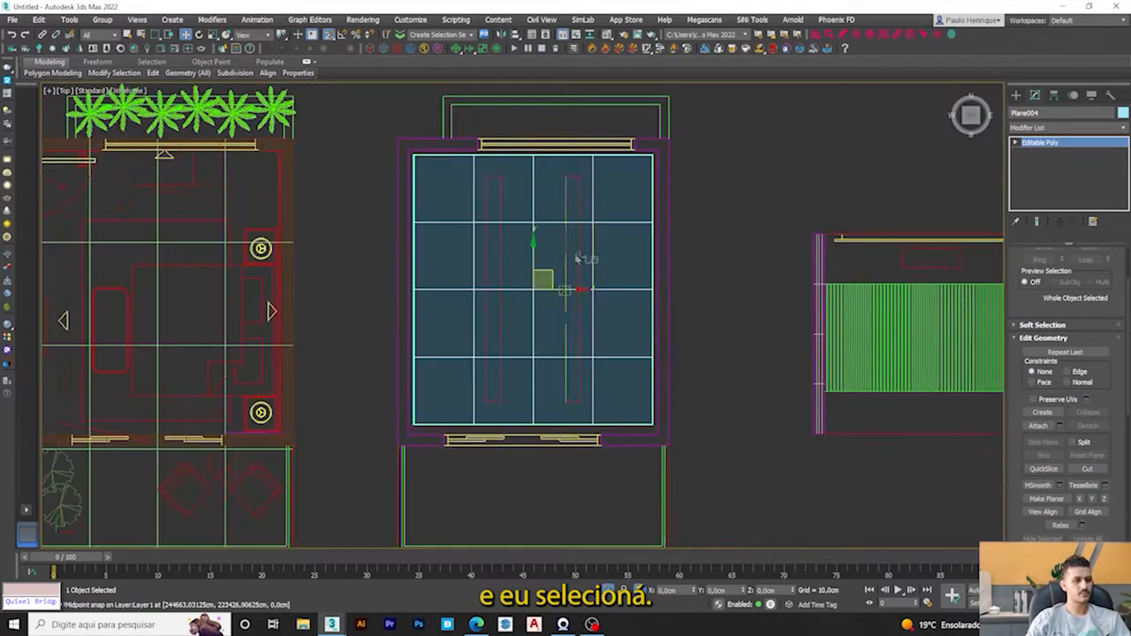
pyautogui.moveTo(538, 246); pyautogui.dragTo(529, 240, button='middle')
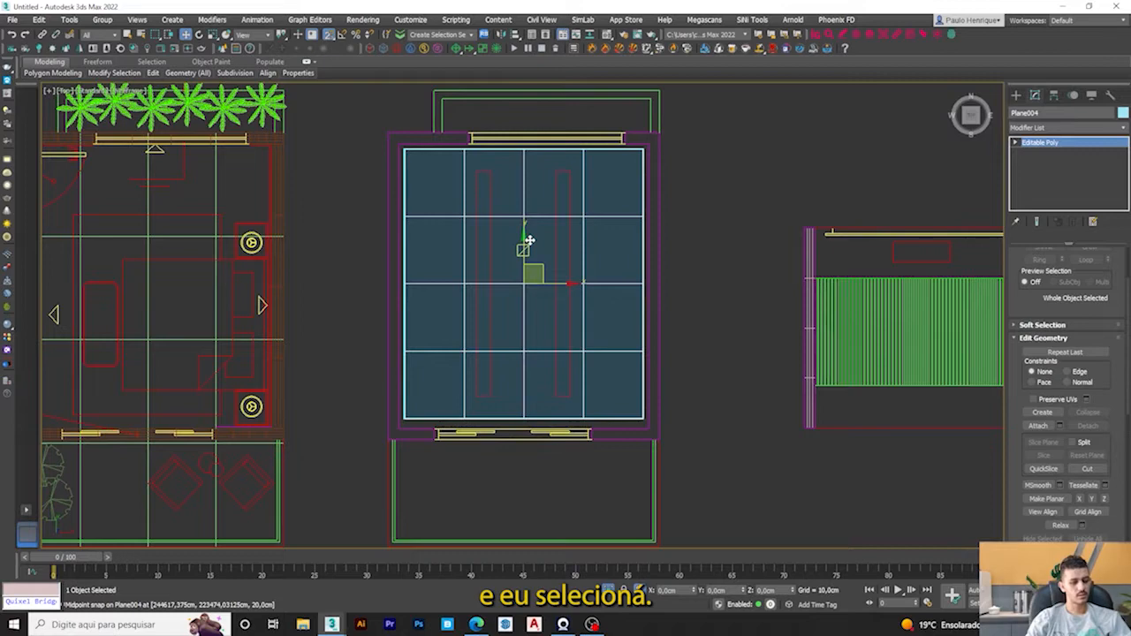
# Step: Undo the ceiling's Editable Poly conversion and its Shell modifier to return to the base plane
pyautogui.hotkey('ctrl', 'z')
pyautogui.scroll(2, 570, 240)
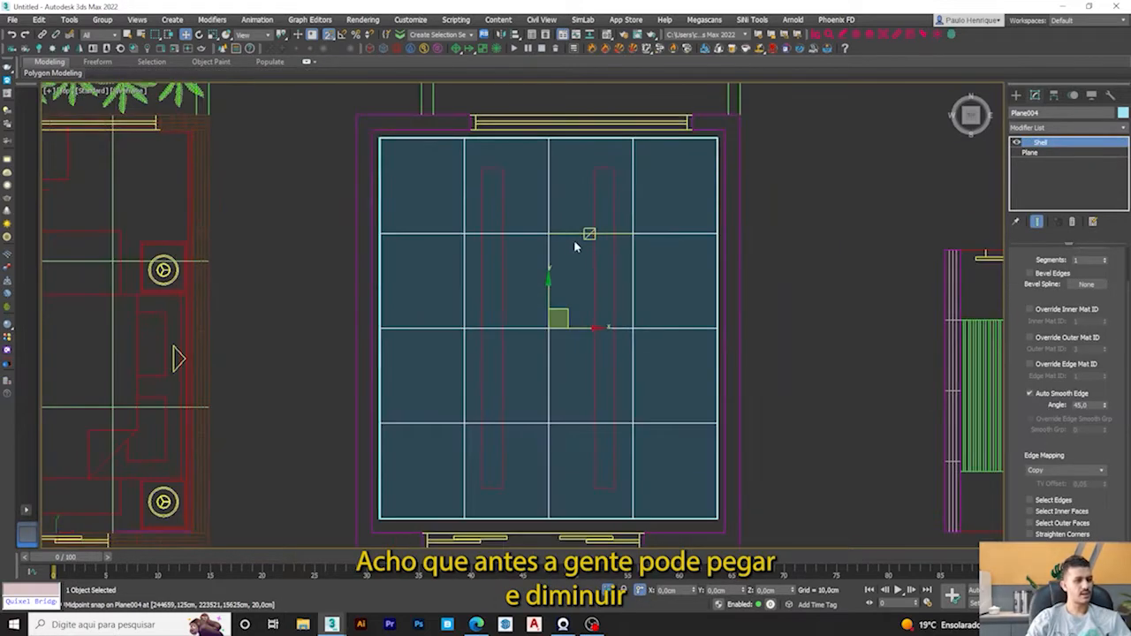
pyautogui.moveTo(574, 239); pyautogui.dragTo(583, 223, button='middle')
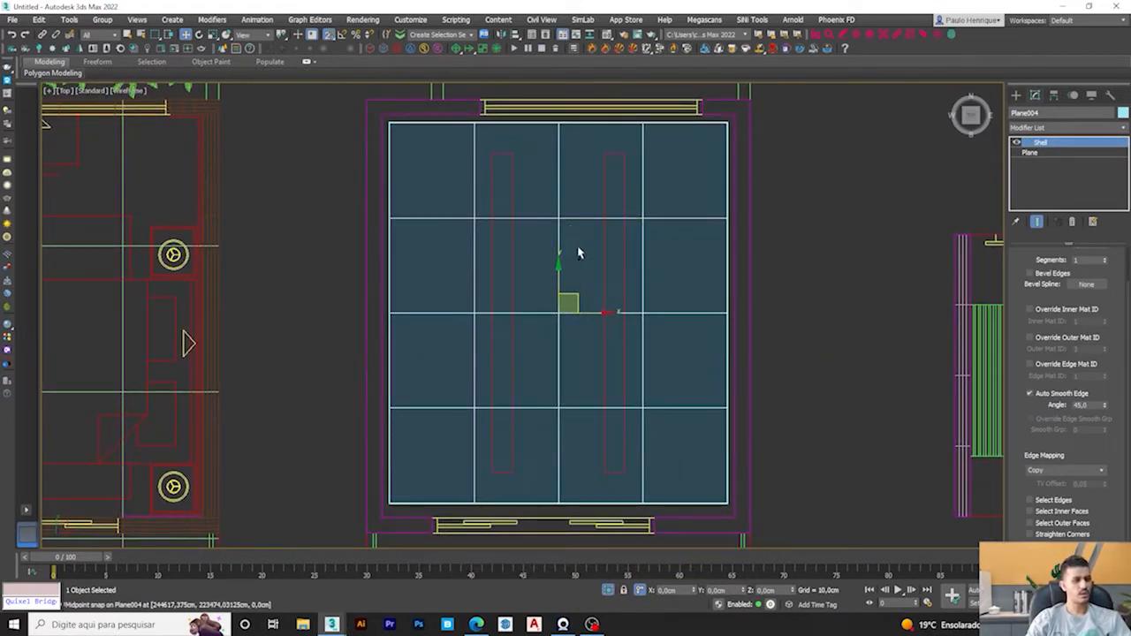
pyautogui.hotkey('ctrl', 'z')
pyautogui.moveTo(569, 273); pyautogui.dragTo(609, 257, button='middle')
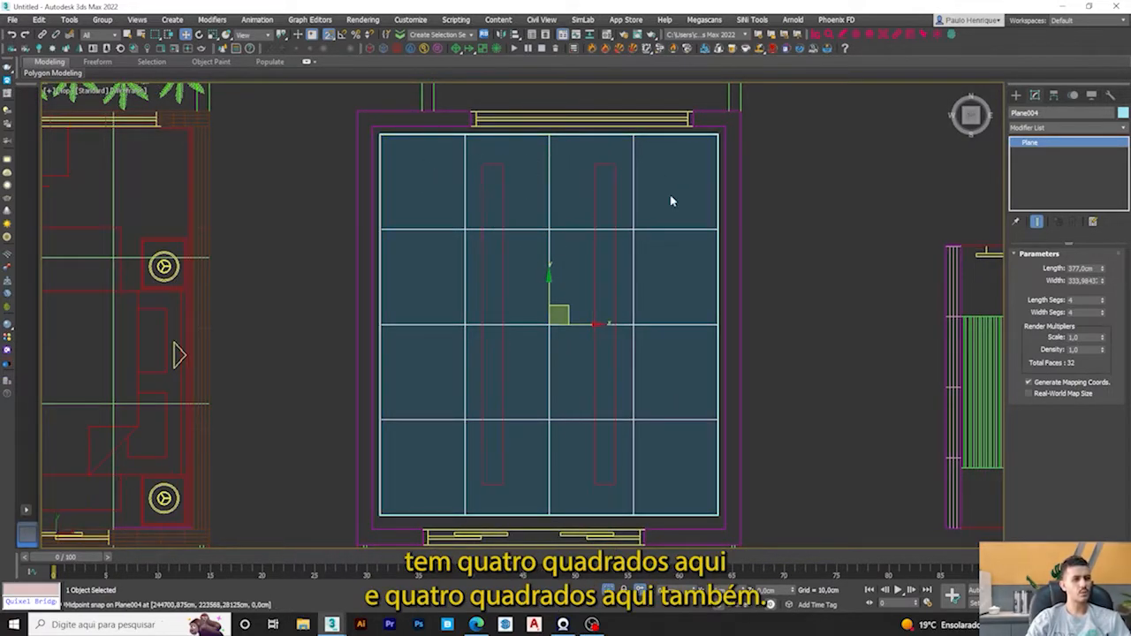
# Step: Reduce the ceiling plane to 1 length segment and 1 width segment
pyautogui.moveTo(676, 444)
pyautogui.mouseDown(button='middle')
pyautogui.moveTo(669, 412)
pyautogui.moveTo(668, 436)
pyautogui.mouseUp(button='middle')
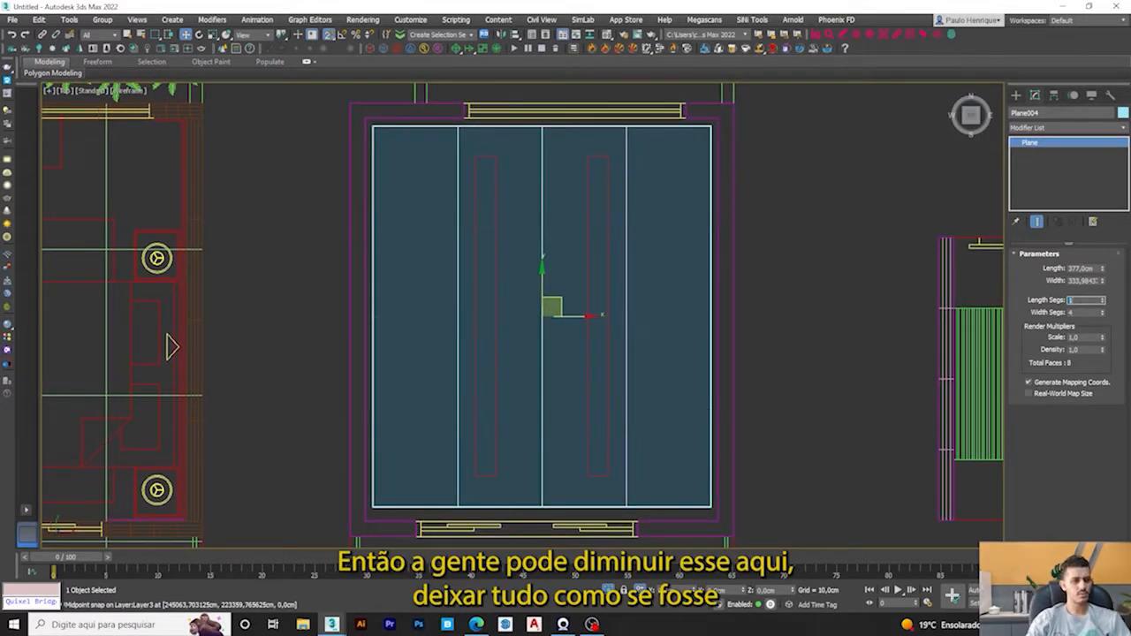
pyautogui.scroll(-2, 576, 358)
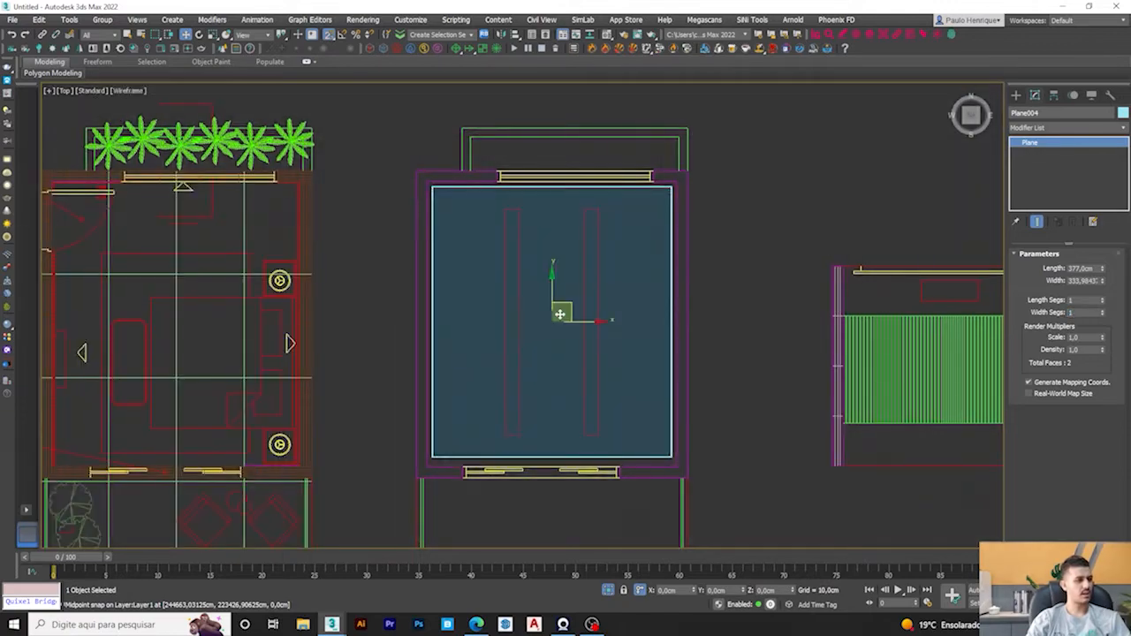
pyautogui.scroll(2, 562, 317)
pyautogui.moveTo(561, 319)
pyautogui.keyDown('alt'); pyautogui.mouseDown(button='middle')
pyautogui.moveTo(563, 338)
pyautogui.moveTo(542, 318)
pyautogui.moveTo(558, 308)
pyautogui.moveTo(558, 318)
pyautogui.mouseUp(button='middle'); pyautogui.keyUp('alt')
pyautogui.press('t')
pyautogui.scroll(-4, 596, 276)
pyautogui.moveTo(625, 222); pyautogui.dragTo(556, 328, button='middle')
pyautogui.scroll(3, 559, 292)
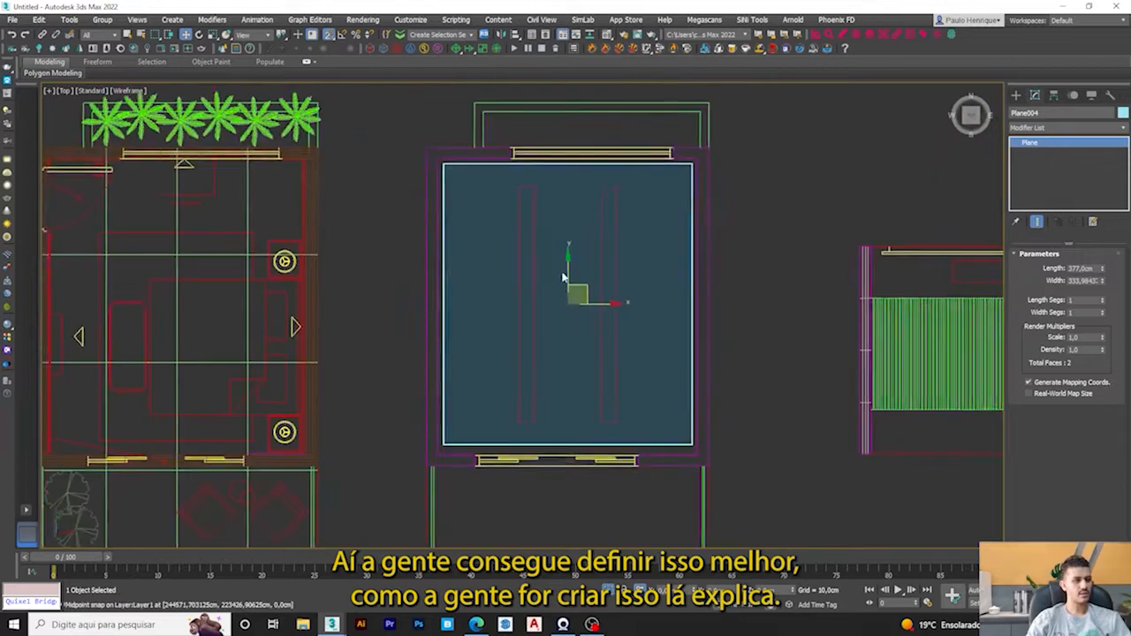
# Step: Apply a Shell modifier to the single-segment ceiling plane with a 15 cm inner amount and 0 cm outer amount
pyautogui.keyDown('alt'); pyautogui.moveTo(681, 258); pyautogui.dragTo(611, 269, button='middle'); pyautogui.keyUp('alt')
pyautogui.keyDown('alt'); pyautogui.moveTo(479, 320); pyautogui.dragTo(507, 270, button='middle'); pyautogui.keyUp('alt')
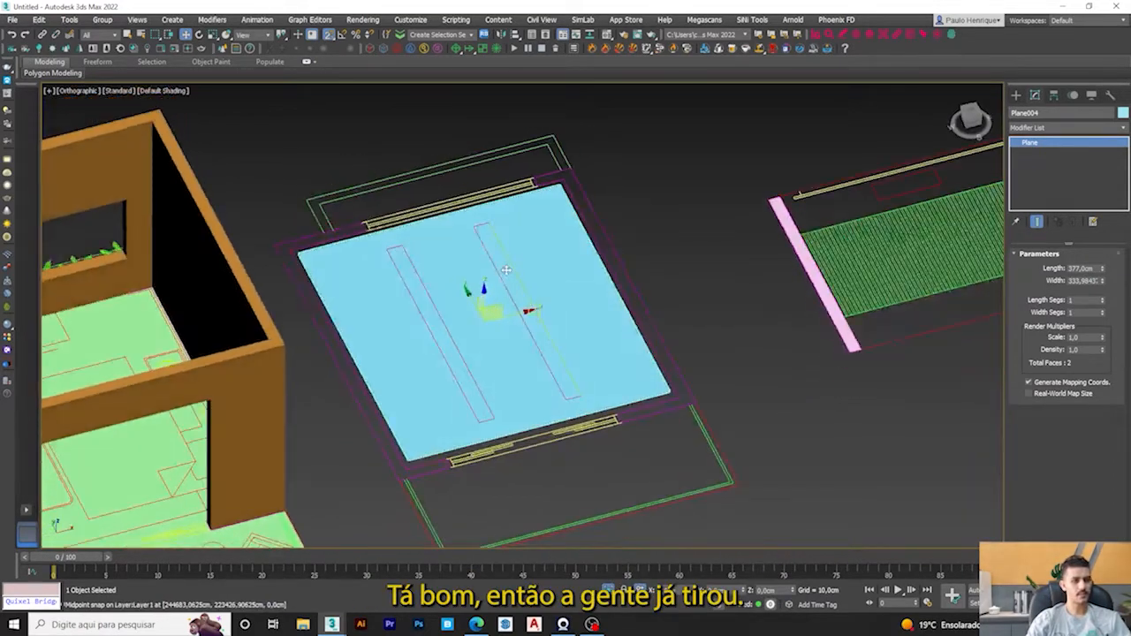
pyautogui.keyDown('alt'); pyautogui.moveTo(604, 281); pyautogui.dragTo(438, 311, button='middle'); pyautogui.keyUp('alt')
pyautogui.click(1032, 129)
pyautogui.write('sh')
pyautogui.click(1041, 143)
pyautogui.keyDown('alt'); pyautogui.moveTo(618, 346); pyautogui.dragTo(506, 382, button='middle'); pyautogui.keyUp('alt')
pyautogui.press('t')
pyautogui.scroll(4, 582, 256)
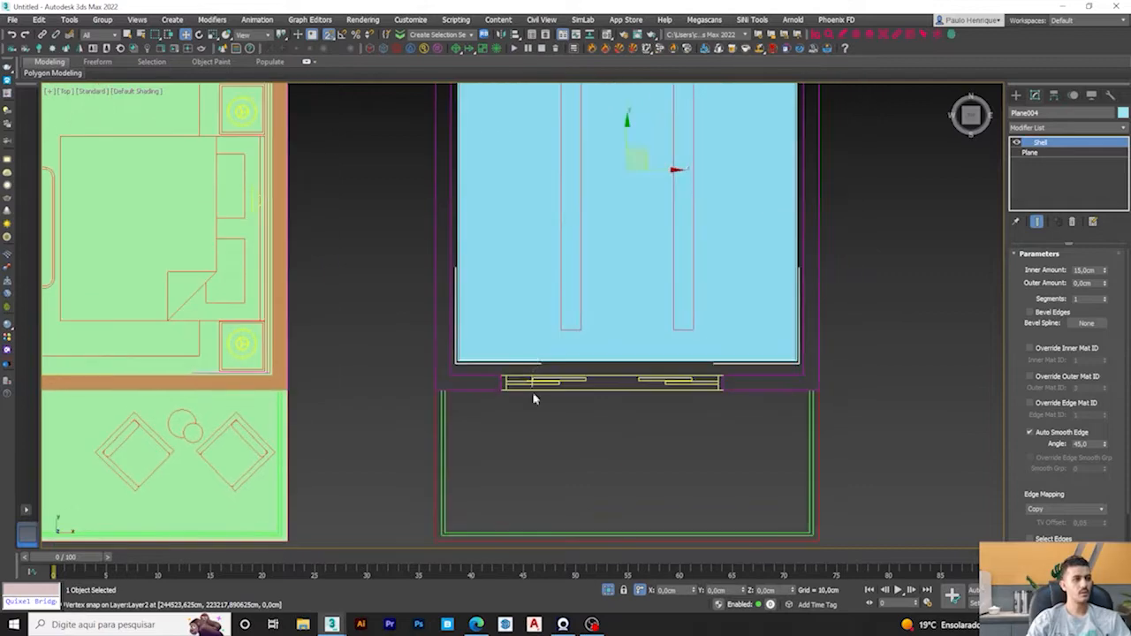
# Step: Convert the shelled ceiling plane to an Editable Poly and keep it selected in shaded top view
pyautogui.rightClick(656, 280)
pyautogui.click(693, 338)
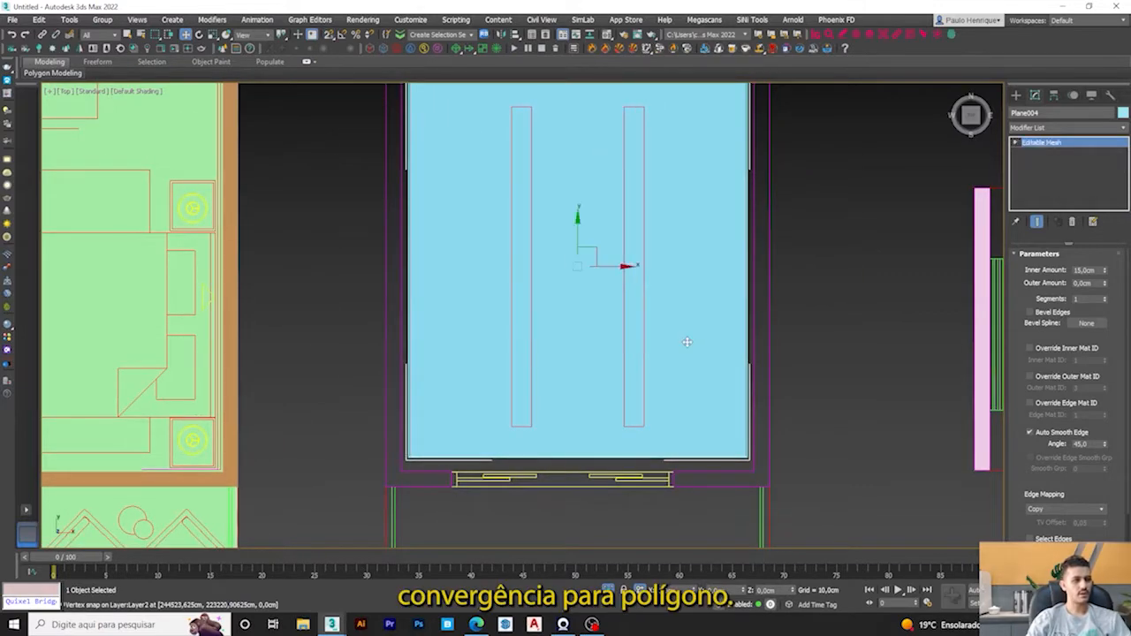
pyautogui.rightClick(563, 257)
pyautogui.click(696, 389)
pyautogui.moveTo(646, 339); pyautogui.dragTo(619, 356, button='middle')
pyautogui.press('F3')
pyautogui.moveTo(652, 245); pyautogui.dragTo(580, 301, button='middle')
pyautogui.press('Delete')
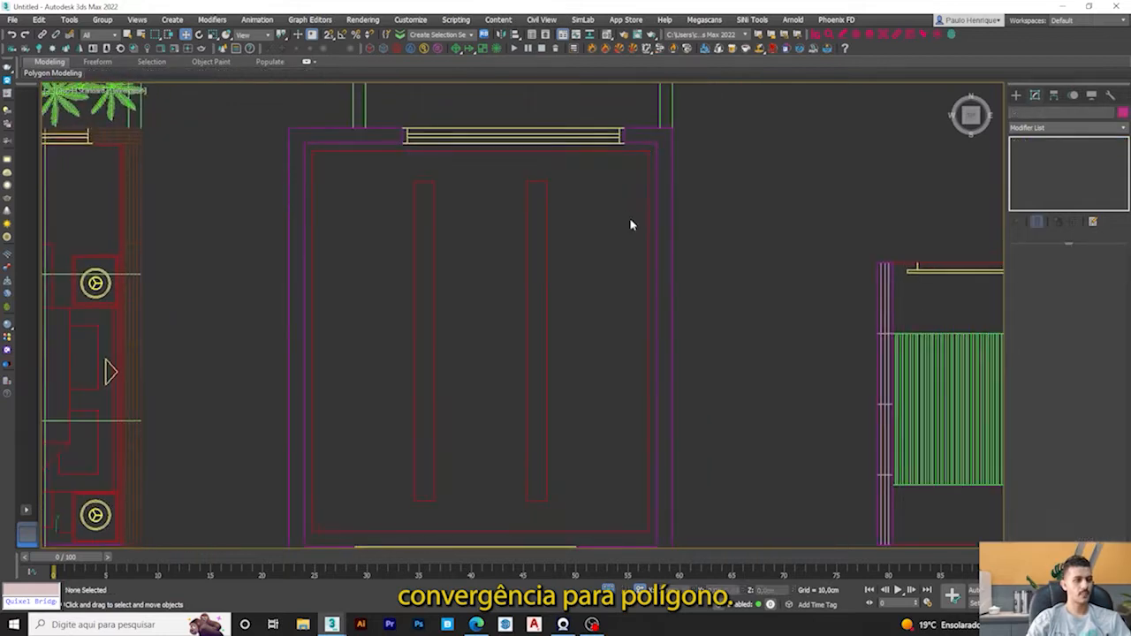
pyautogui.press('F3')
pyautogui.click(645, 163)
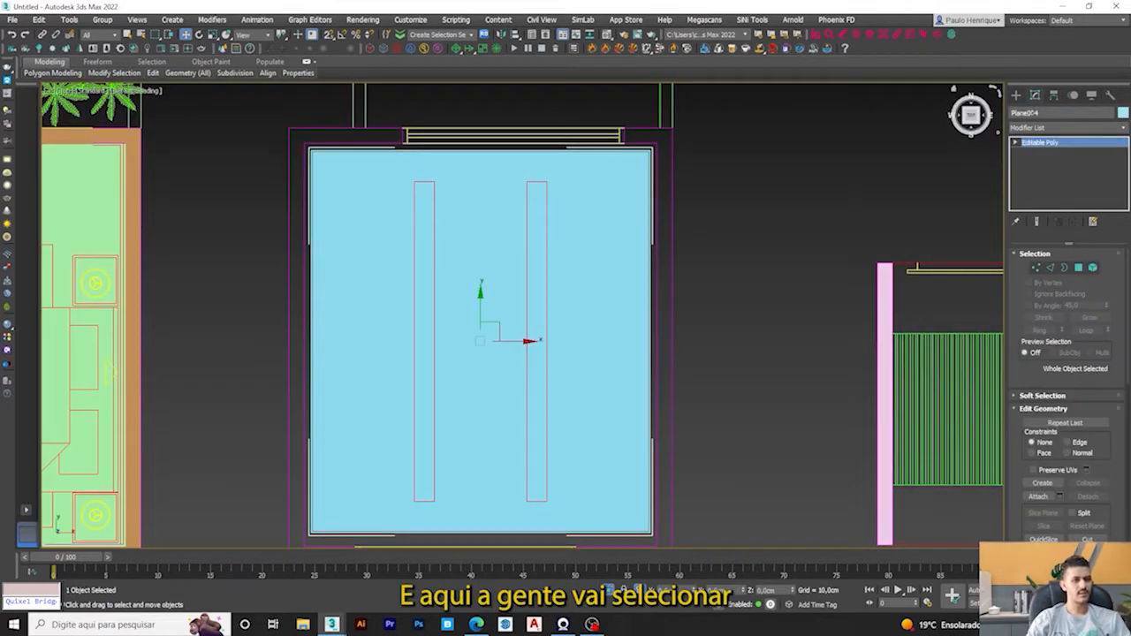
# Step: Select the whole ceiling slab at element level and activate Slice Plane for it
pyautogui.click(1093, 268)
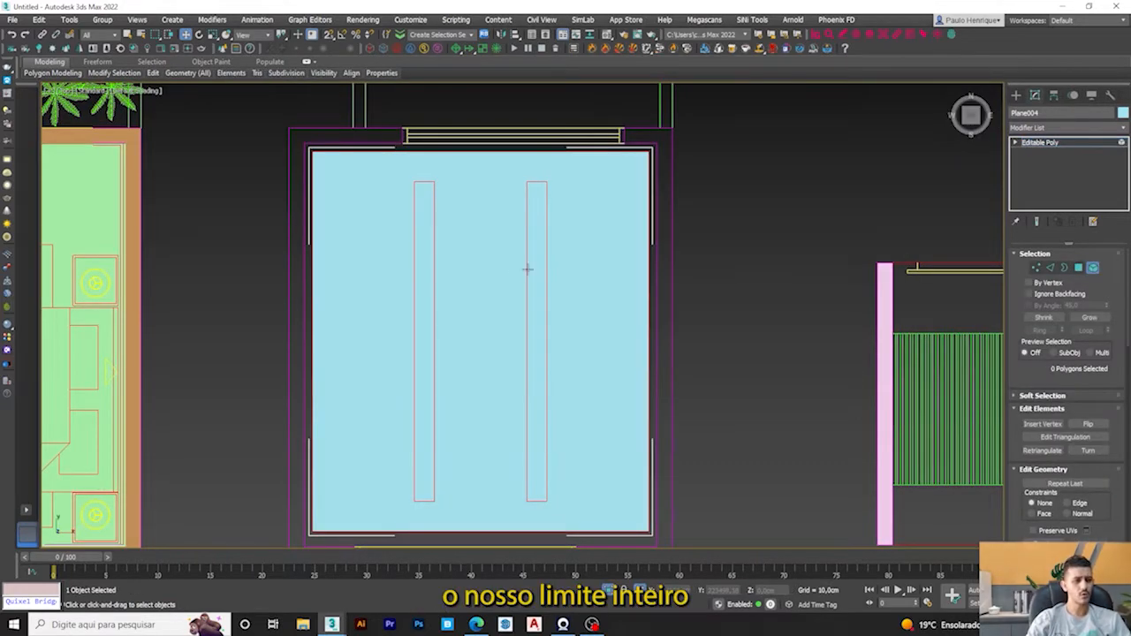
pyautogui.click(544, 270)
pyautogui.scroll(1, 545, 319)
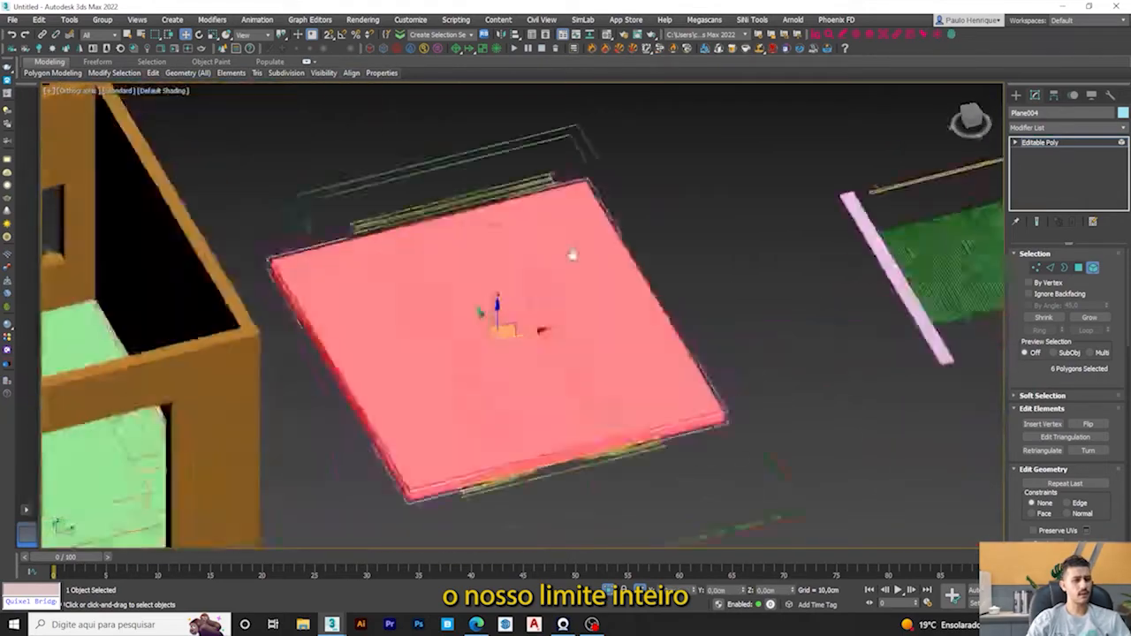
pyautogui.scroll(-3, 1052, 442)
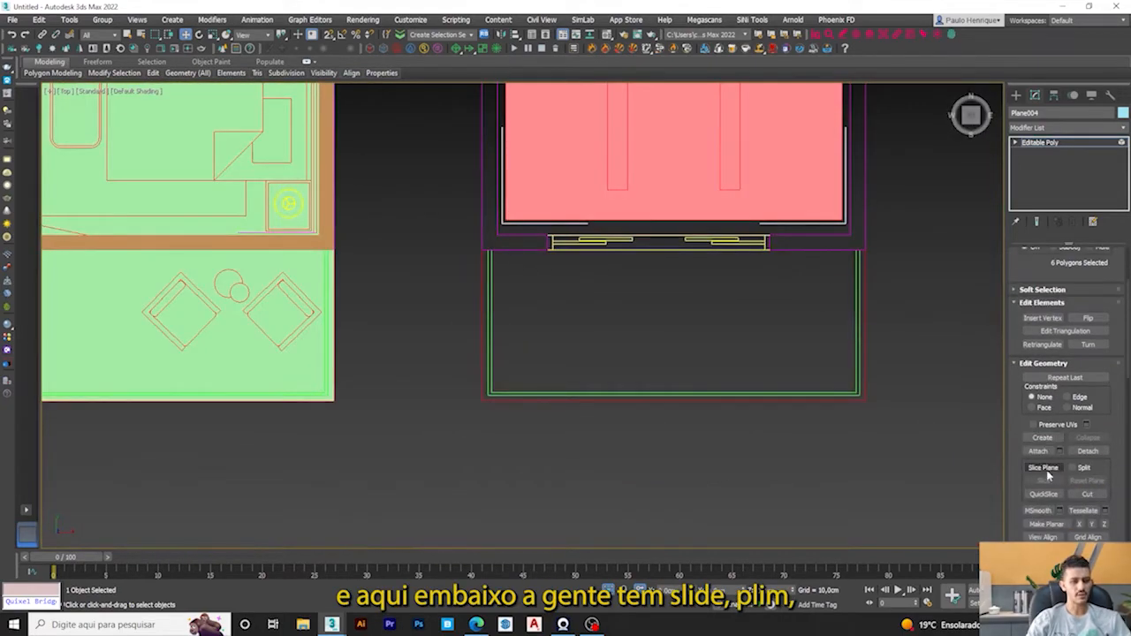
pyautogui.moveTo(704, 231); pyautogui.dragTo(589, 391, button='middle')
pyautogui.scroll(-3, 598, 373)
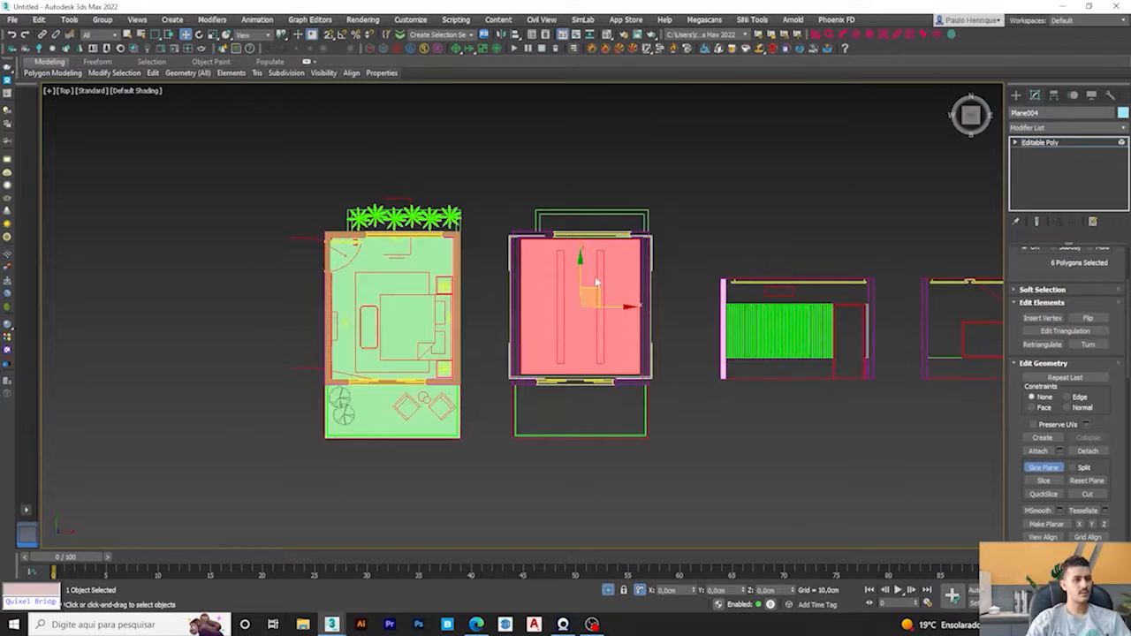
pyautogui.scroll(1, 598, 288)
# Step: Rotate the slice plane to run parallel to the long slots and move it close to the left slot's outer edge
pyautogui.press('e')
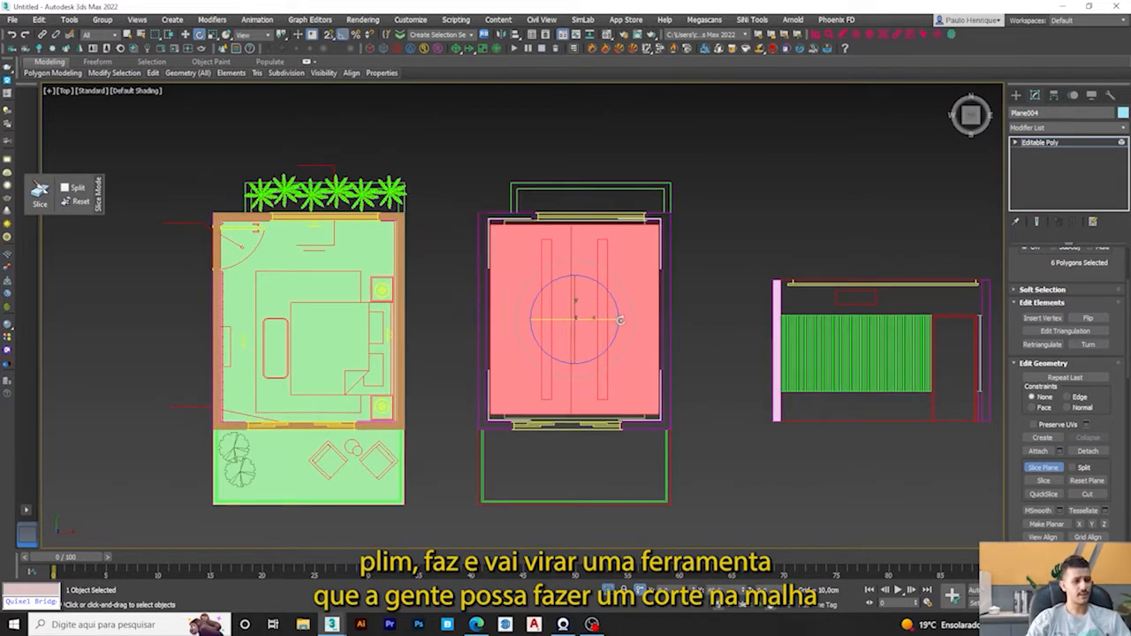
pyautogui.scroll(3, 592, 315)
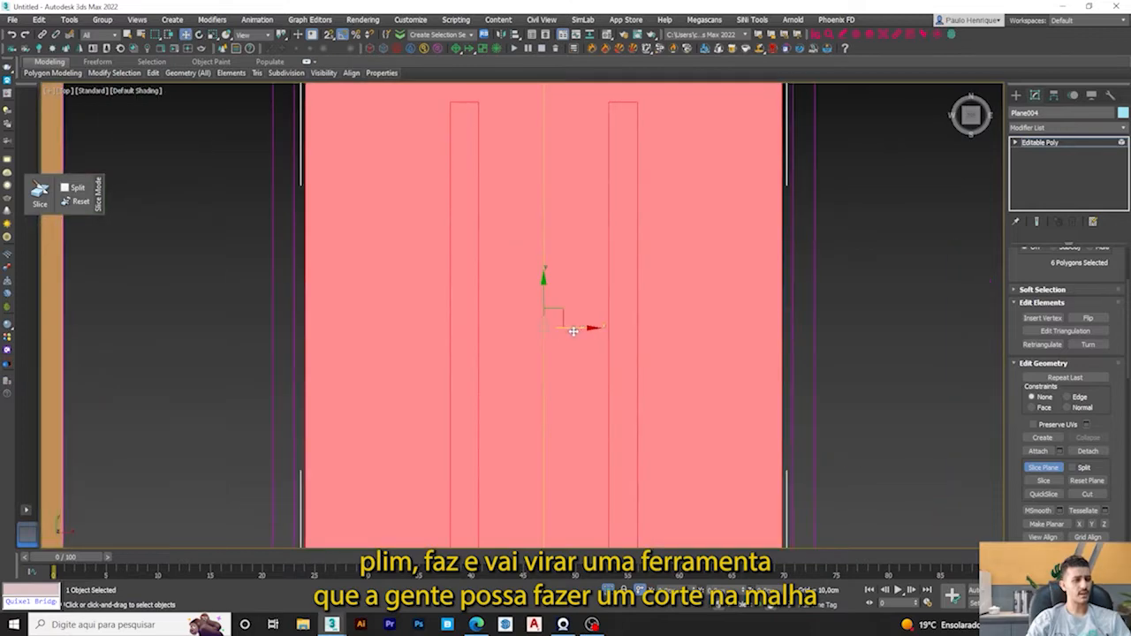
pyautogui.scroll(-2, 589, 327)
pyautogui.moveTo(588, 329)
pyautogui.keyDown('alt'); pyautogui.mouseDown(button='middle')
pyautogui.moveTo(558, 302)
pyautogui.moveTo(542, 324)
pyautogui.mouseUp(button='middle'); pyautogui.keyUp('alt')
pyautogui.scroll(2, 589, 344)
pyautogui.moveTo(542, 323)
pyautogui.mouseDown()
pyautogui.moveTo(567, 333)
pyautogui.moveTo(527, 328)
pyautogui.mouseUp()
pyautogui.press('t')
pyautogui.moveTo(574, 270); pyautogui.dragTo(574, 288, button='middle')
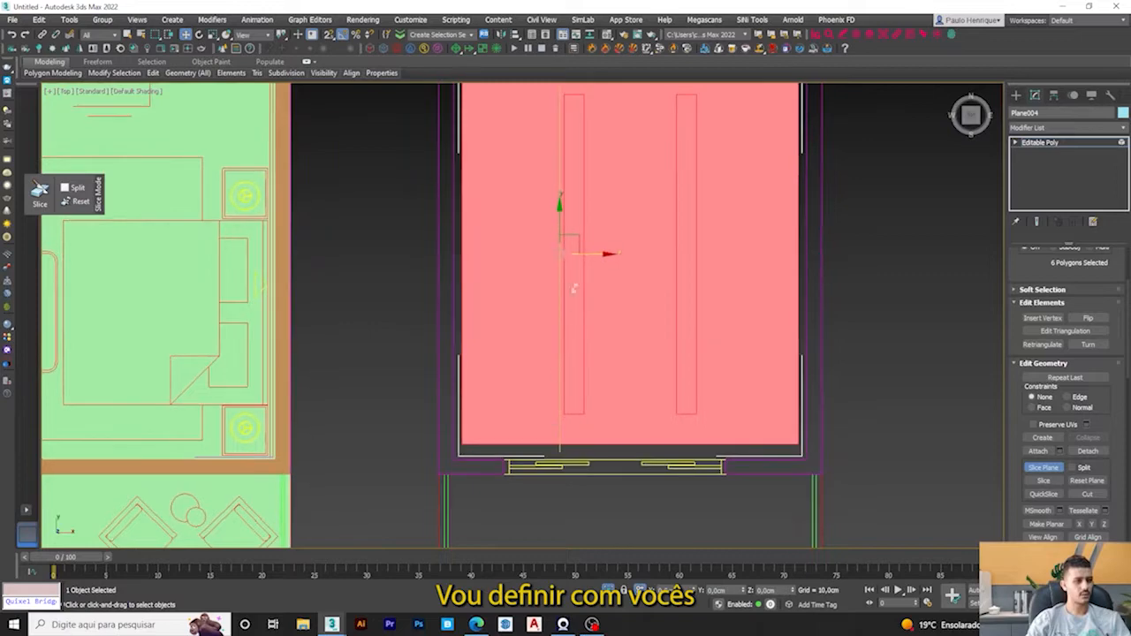
# Step: Align the slice plane with the left slot's outer long edge and slice the ceiling there
pyautogui.scroll(5, 574, 288)
pyautogui.moveTo(504, 247); pyautogui.dragTo(533, 249)
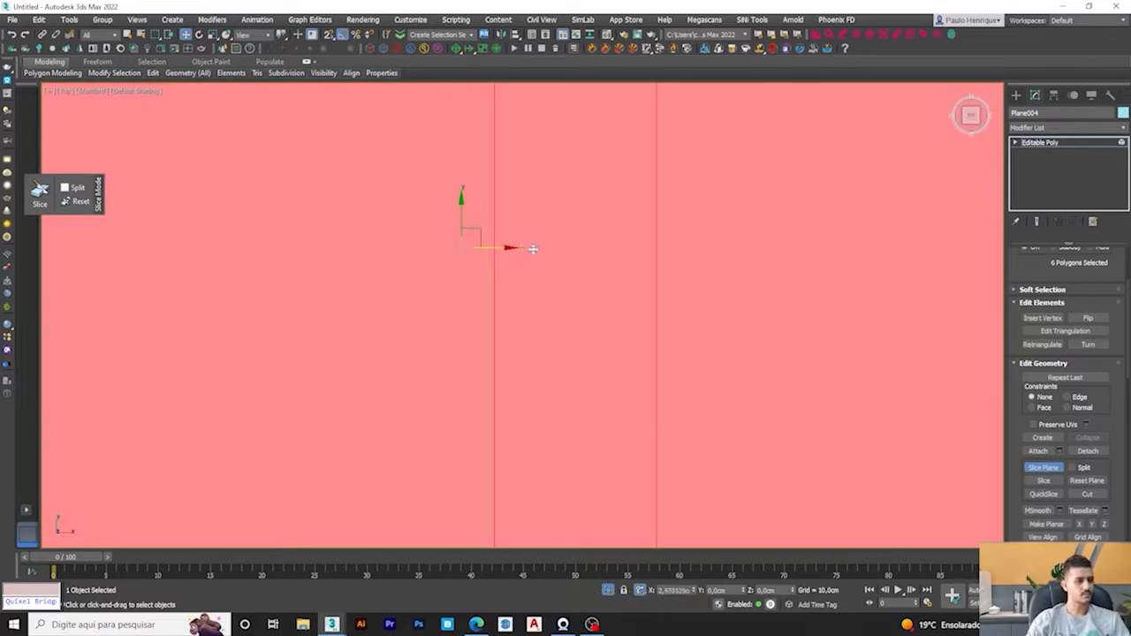
pyautogui.scroll(-3, 536, 251)
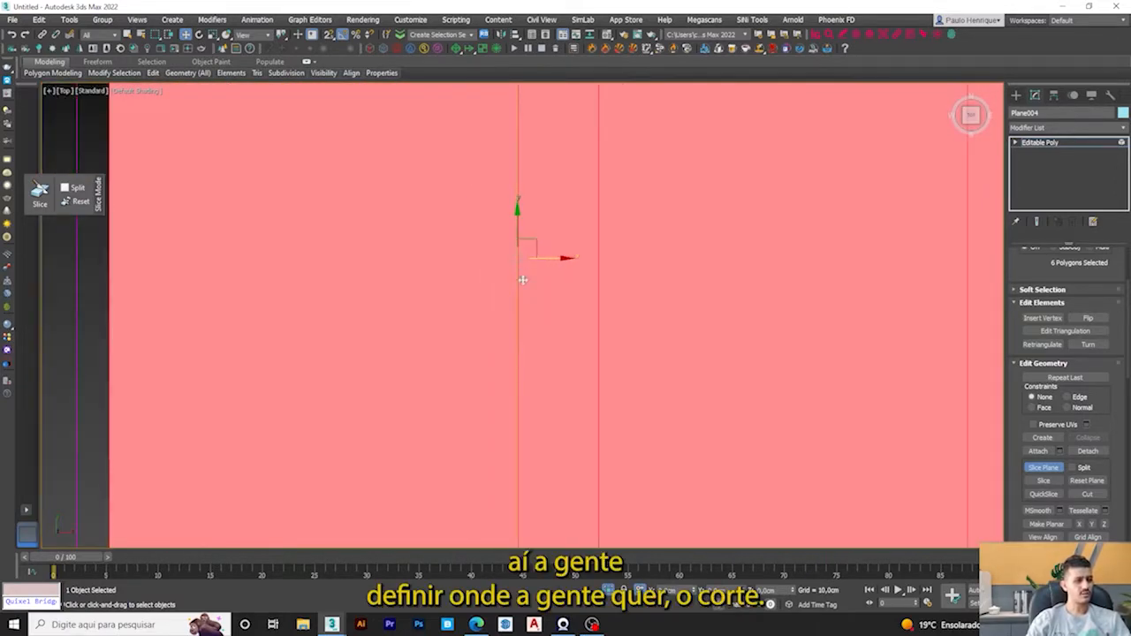
pyautogui.scroll(-4, 523, 274)
pyautogui.scroll(3, 522, 265)
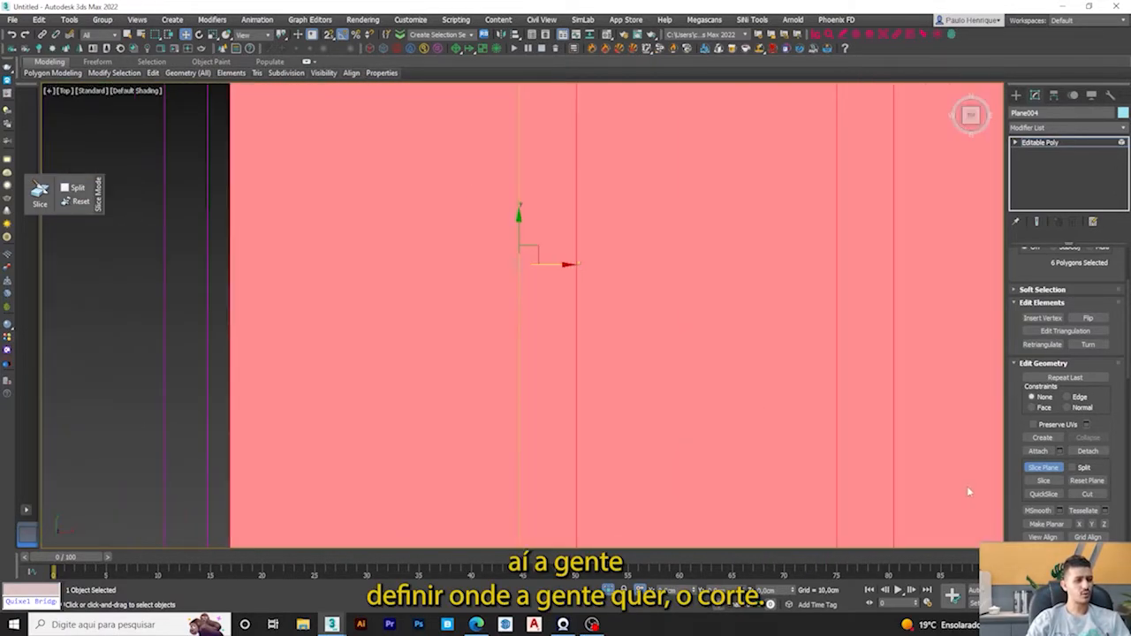
pyautogui.click(1043, 481)
# Step: Align the slice plane with the left slot's inner long edge and slice the ceiling there
pyautogui.scroll(-3, 548, 295)
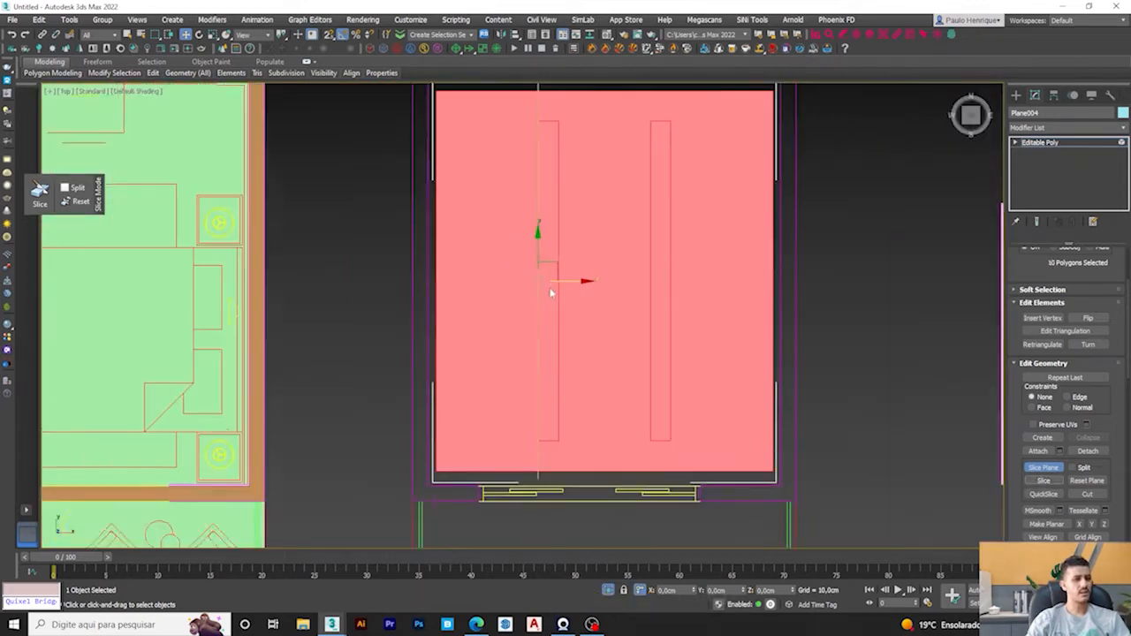
pyautogui.scroll(4, 559, 308)
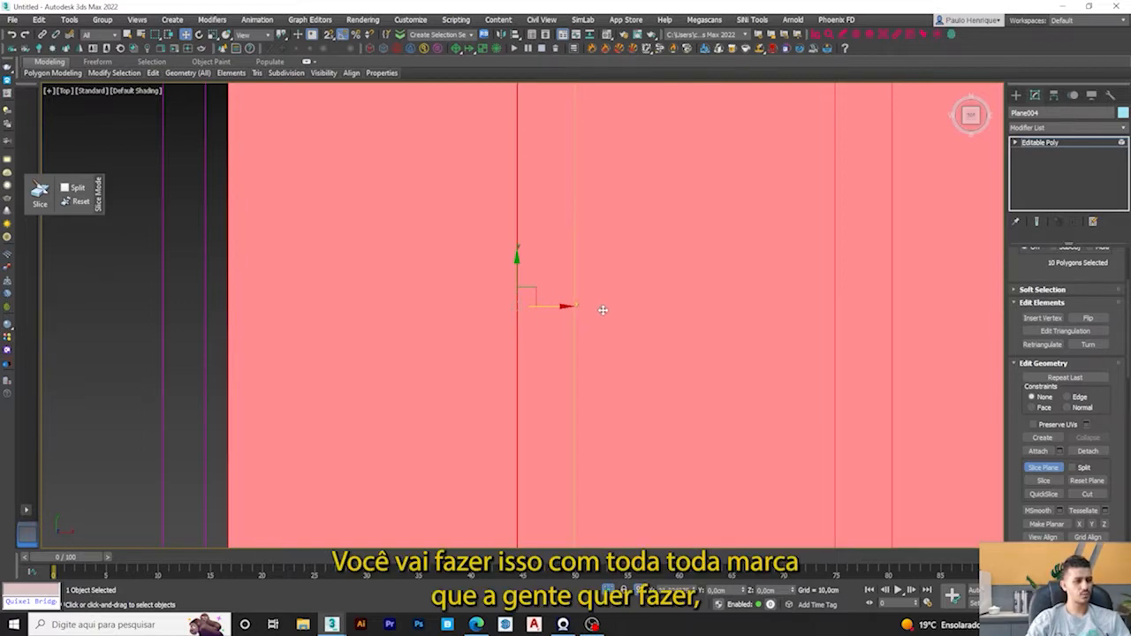
pyautogui.scroll(-3, 505, 328)
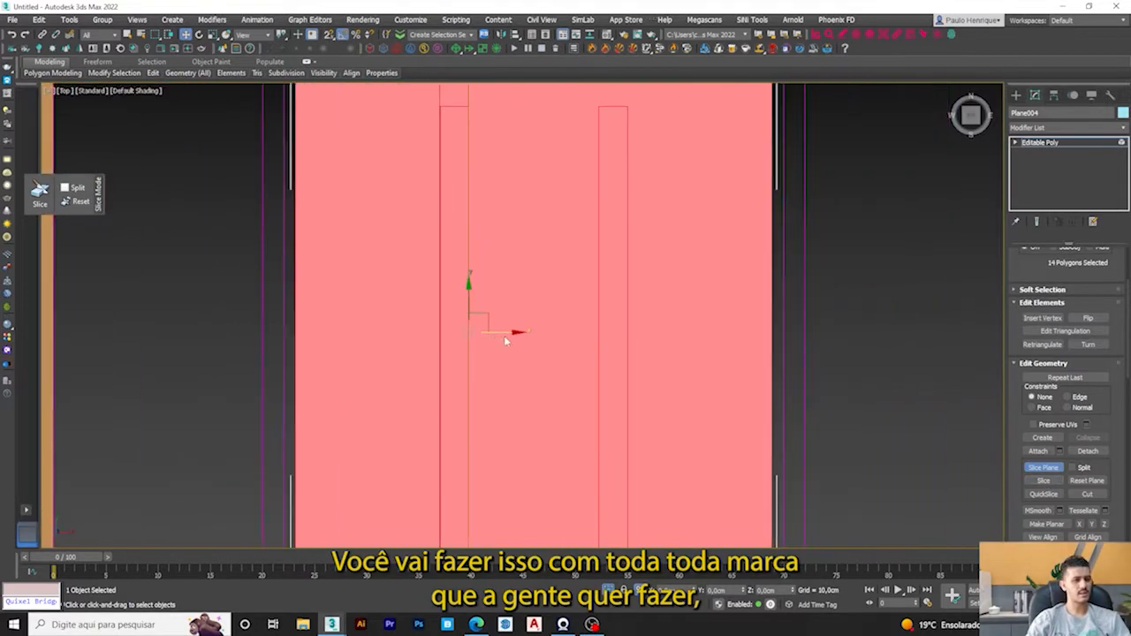
# Step: Move the slice plane to the right slot's inner long edge and slice the ceiling along it
pyautogui.scroll(3, 507, 328)
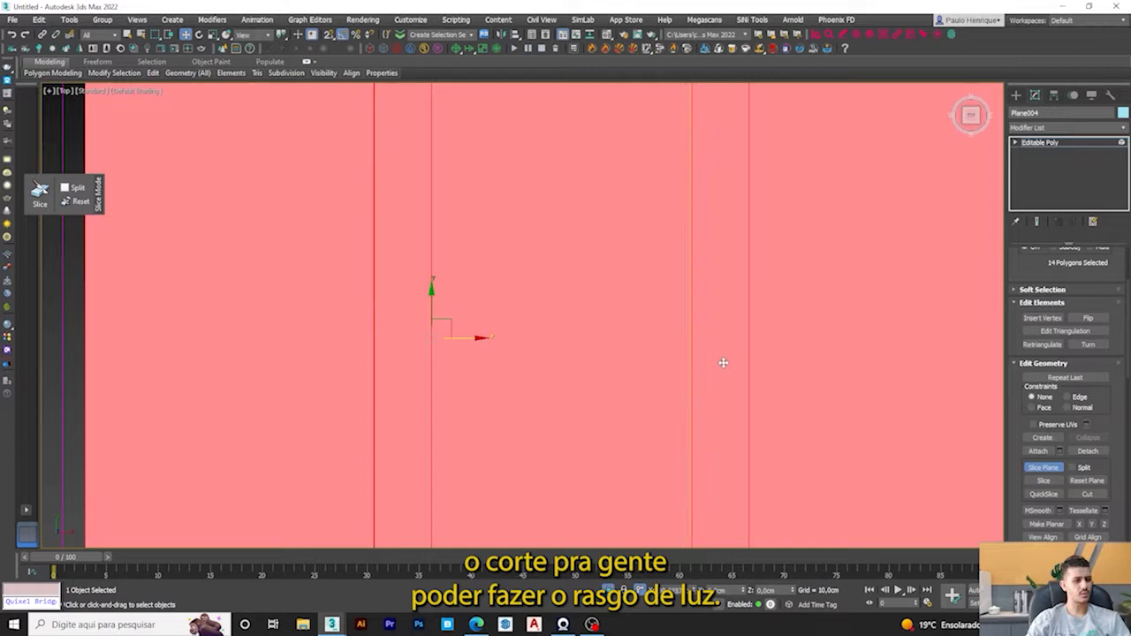
pyautogui.moveTo(726, 363); pyautogui.dragTo(725, 363)
pyautogui.moveTo(710, 367); pyautogui.dragTo(667, 378, button='middle')
pyautogui.click(1039, 481)
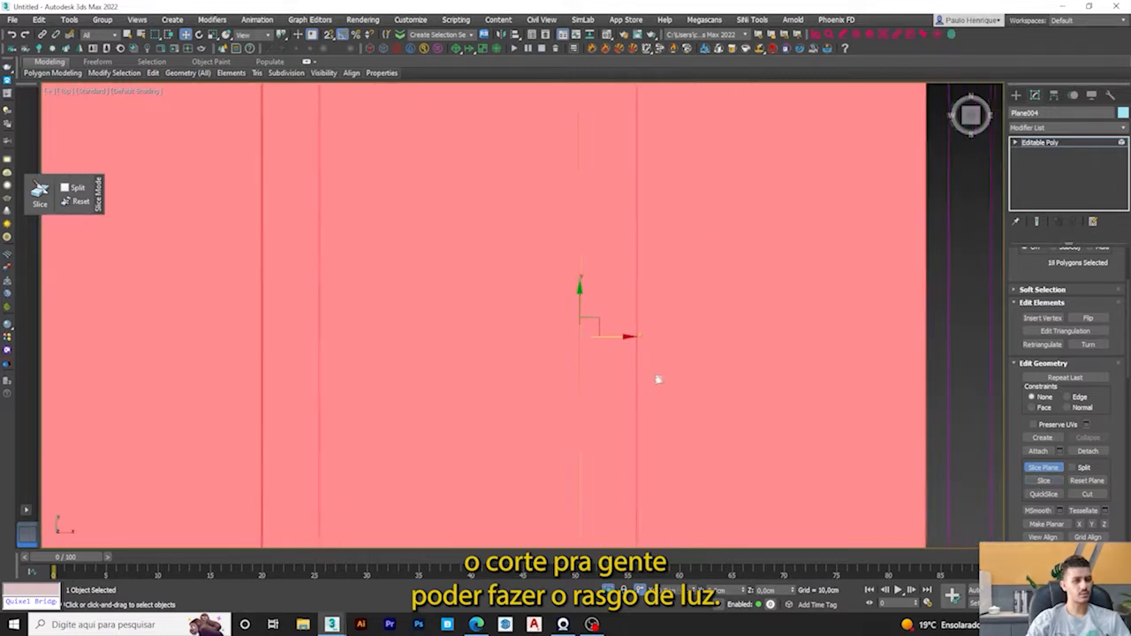
# Step: Try to slice the ceiling along the right slot's outer long edge
pyautogui.scroll(2, 665, 367)
pyautogui.moveTo(676, 341); pyautogui.dragTo(676, 341)
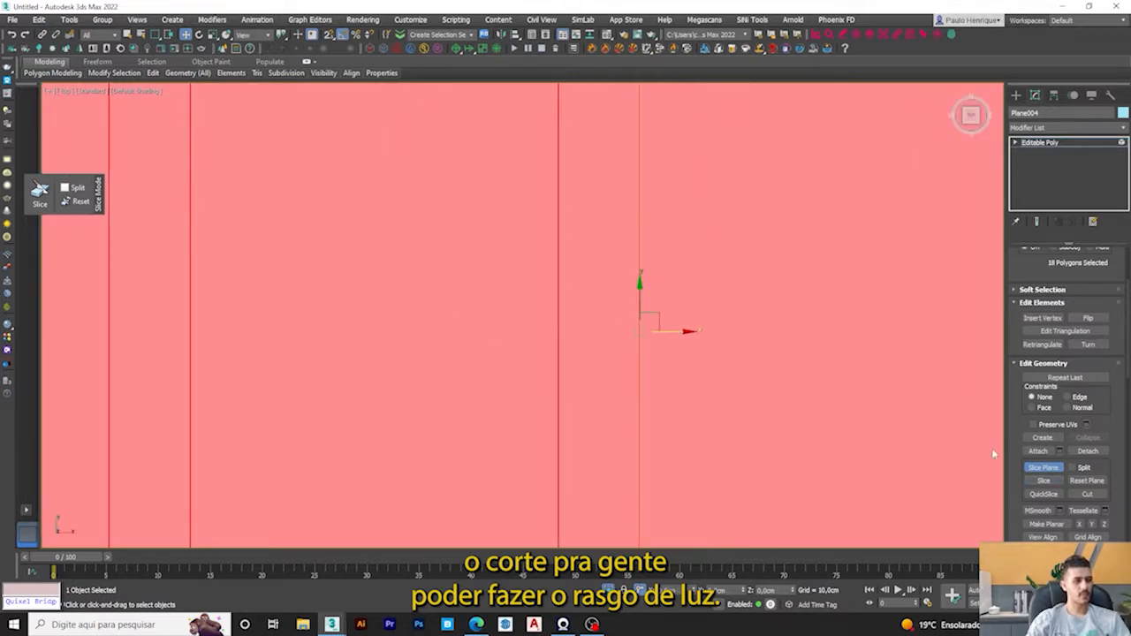
pyautogui.click(1061, 469)
# Step: Reactivate Slice Plane, rotate it perpendicular to the long slots, and slice the ceiling at the slots' upper short ends
pyautogui.scroll(-5, 607, 288)
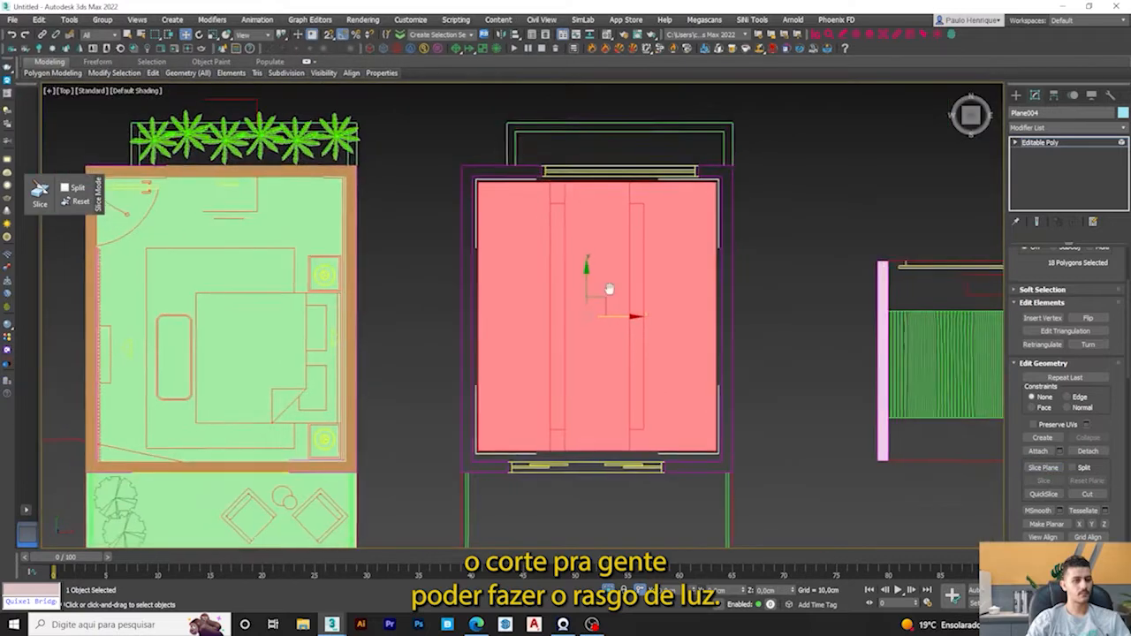
pyautogui.press('e')
pyautogui.moveTo(607, 279); pyautogui.dragTo(642, 310)
pyautogui.rightClick(643, 309)
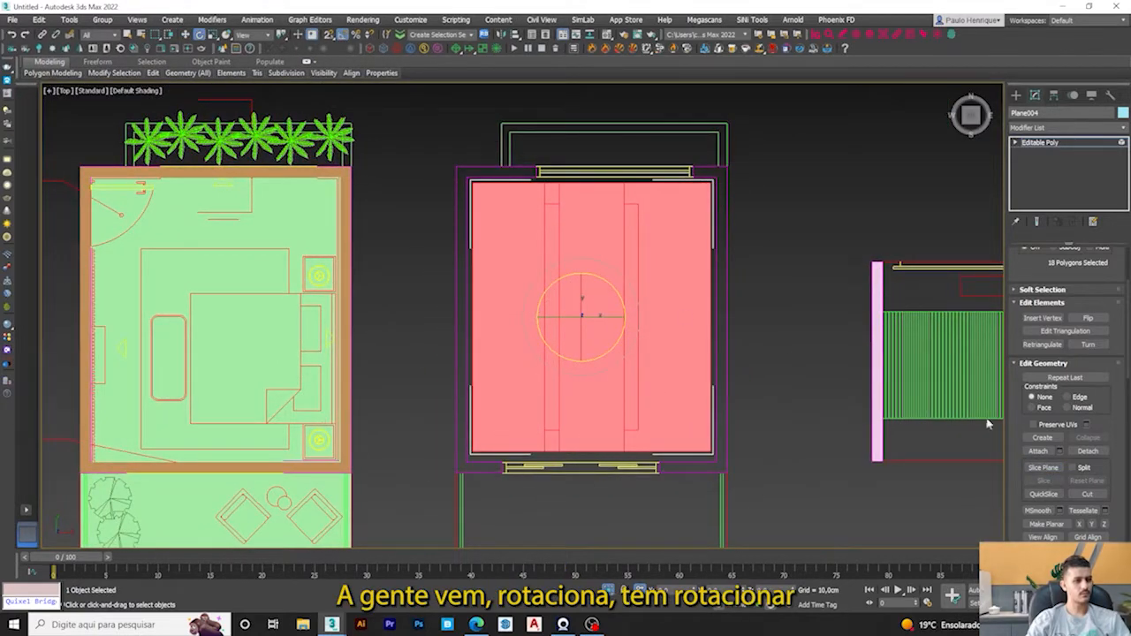
pyautogui.click(1041, 467)
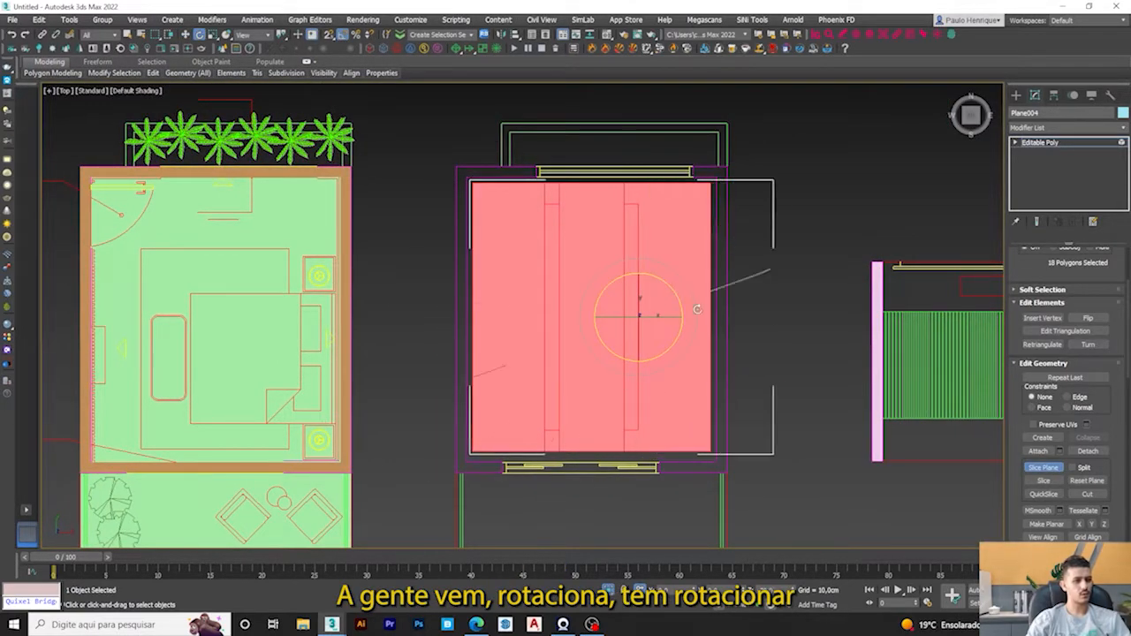
pyautogui.press('w')
pyautogui.moveTo(651, 300); pyautogui.dragTo(621, 202)
pyautogui.scroll(5, 621, 201)
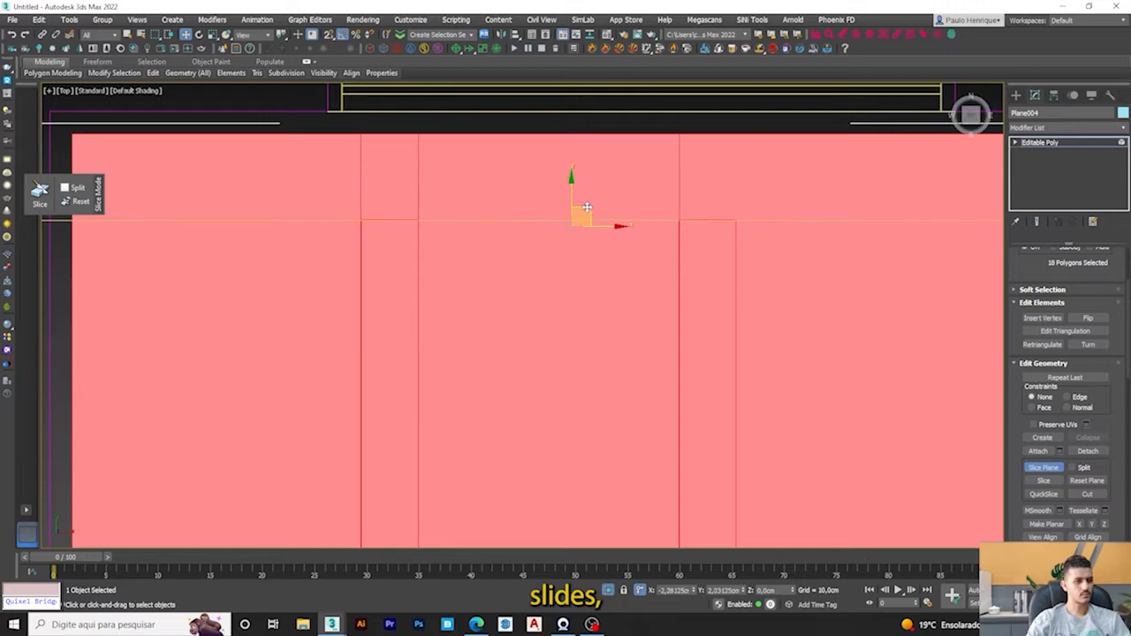
# Step: Move the slice plane to the slots' lower short ends and slice the ceiling there
pyautogui.scroll(-5, 624, 159)
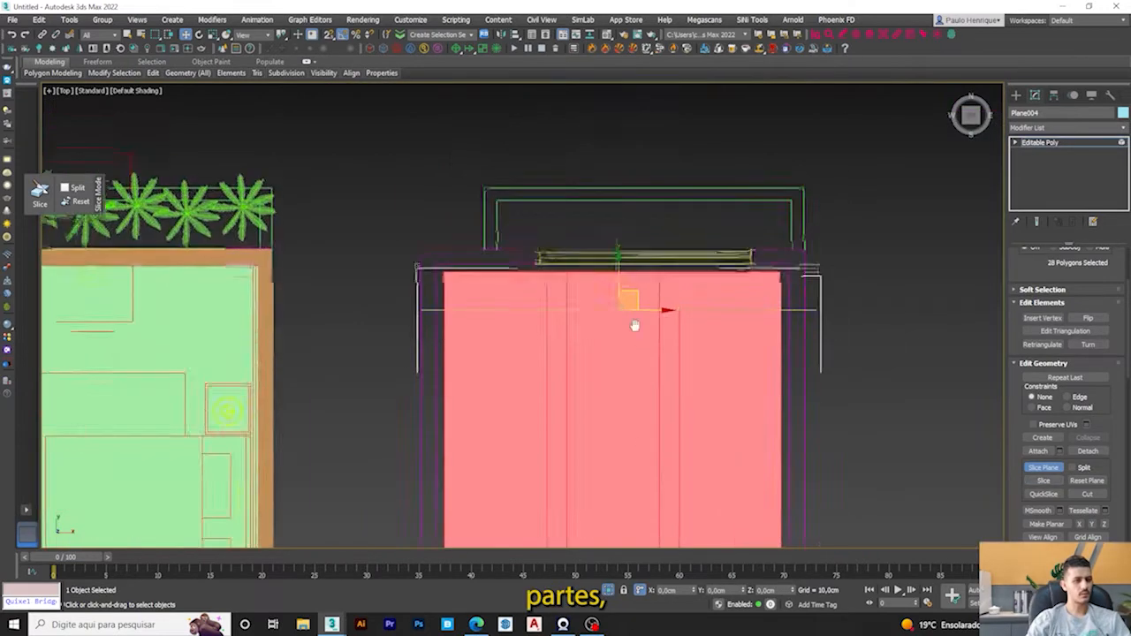
pyautogui.moveTo(620, 478); pyautogui.dragTo(602, 343, button='middle')
pyautogui.scroll(3, 600, 358)
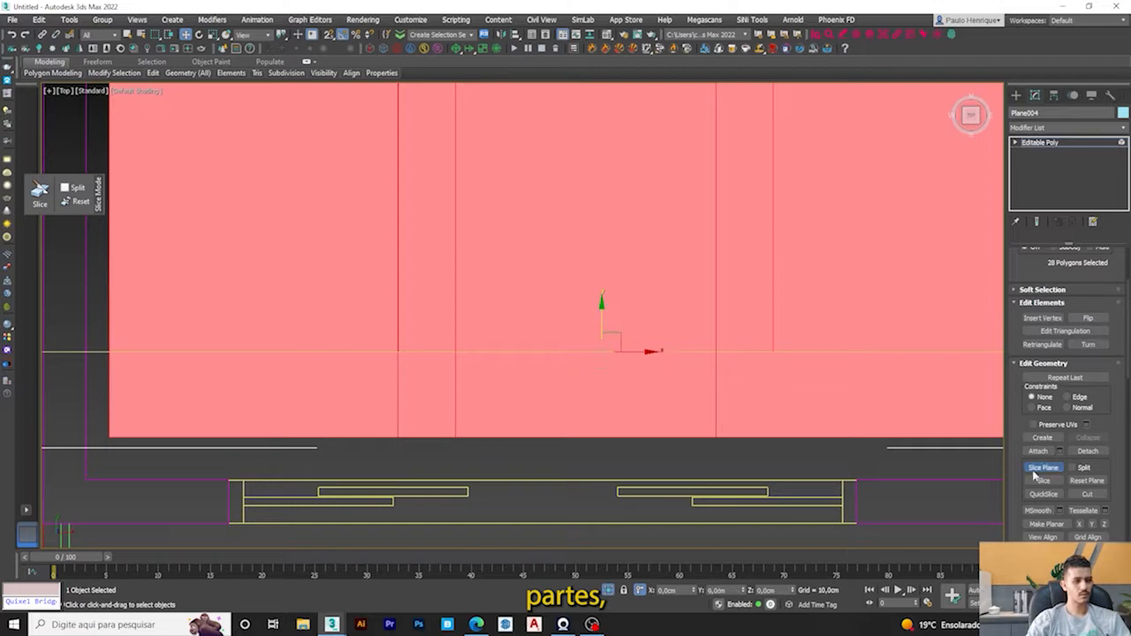
# Step: Rotate the slice plane parallel to the long slots, slice along the right slot's outer long edge, and exit Slice Plane
pyautogui.scroll(-3, 845, 430)
pyautogui.press('e')
pyautogui.scroll(-3, 724, 365)
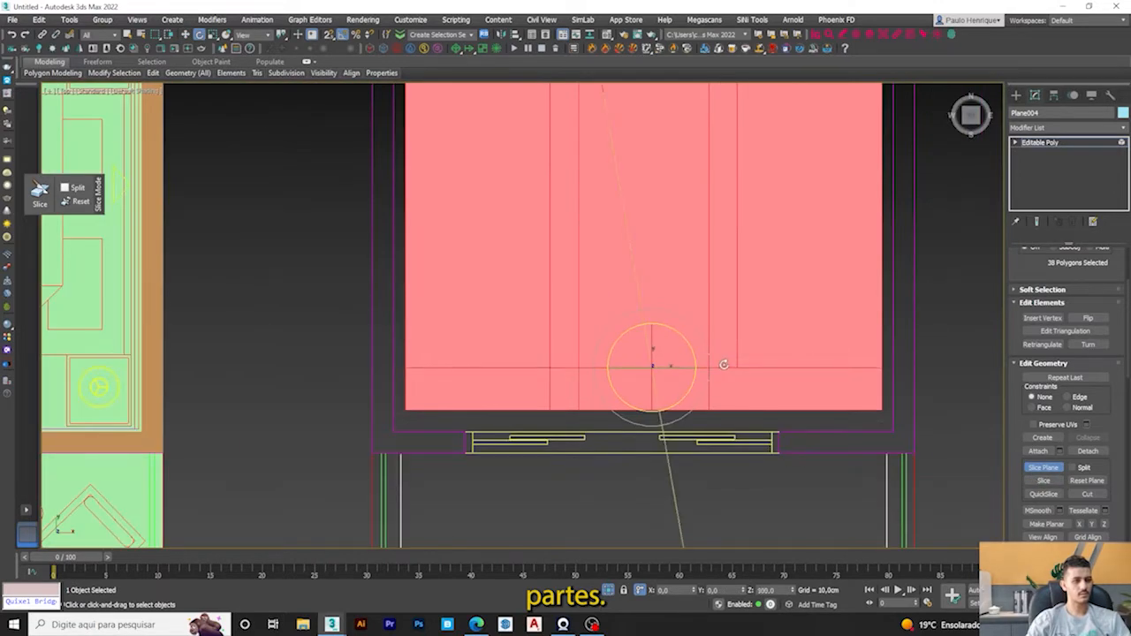
pyautogui.moveTo(721, 376); pyautogui.dragTo(691, 414, button='middle')
pyautogui.press('w')
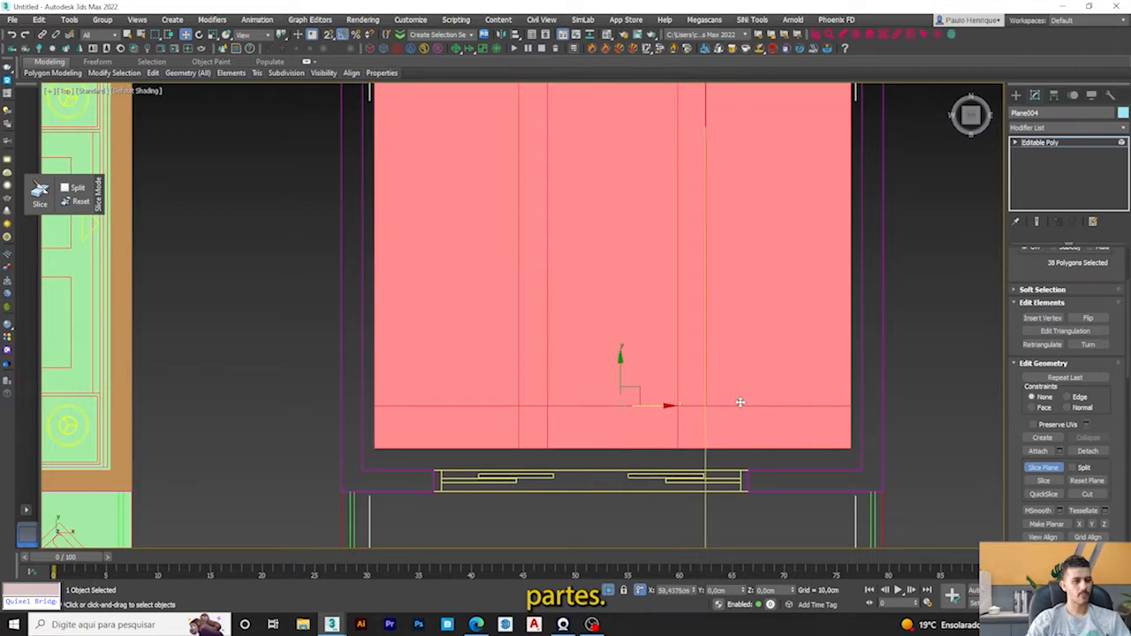
pyautogui.click(1041, 483)
pyautogui.click(1043, 469)
# Step: Leave element editing, isolate the ceiling slab, and view its underside with edged faces displayed
pyautogui.scroll(-8, 589, 305)
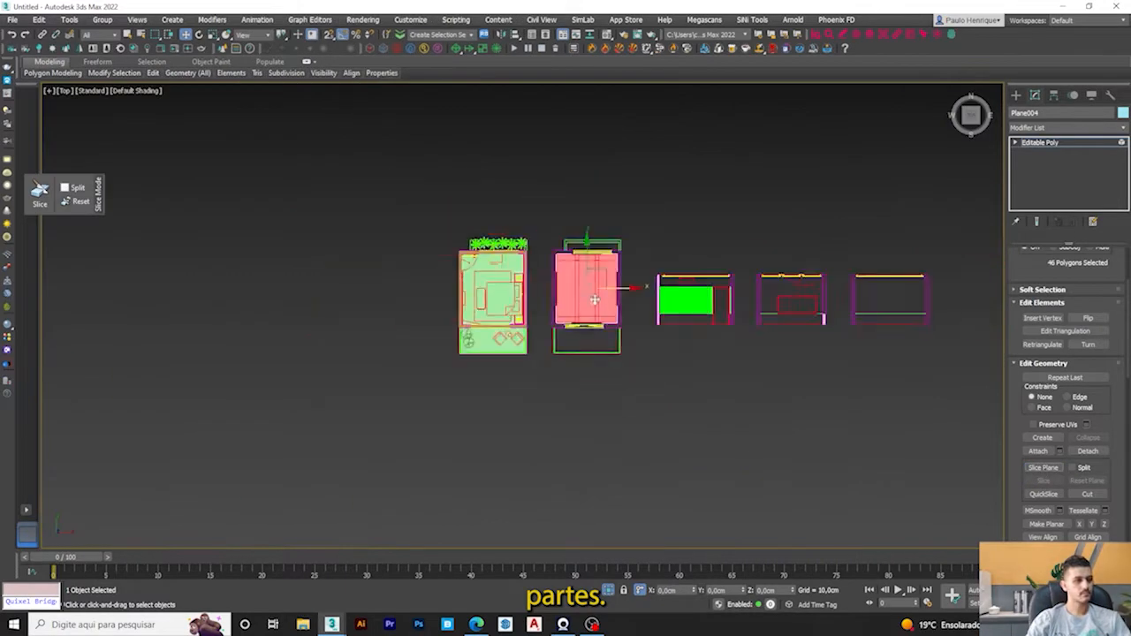
pyautogui.keyDown('alt'); pyautogui.moveTo(593, 297); pyautogui.dragTo(548, 334, button='middle'); pyautogui.keyUp('alt')
pyautogui.scroll(6, 543, 340)
pyautogui.keyDown('alt'); pyautogui.moveTo(538, 397); pyautogui.dragTo(601, 354, button='middle'); pyautogui.keyUp('alt')
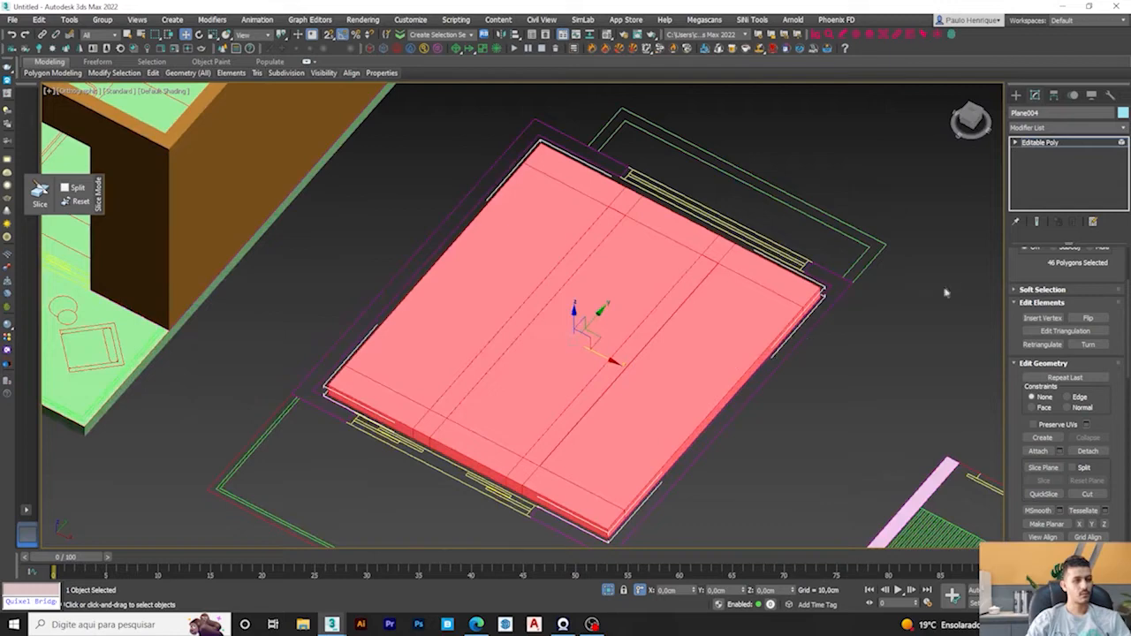
pyautogui.scroll(3, 1089, 274)
pyautogui.click(1088, 270)
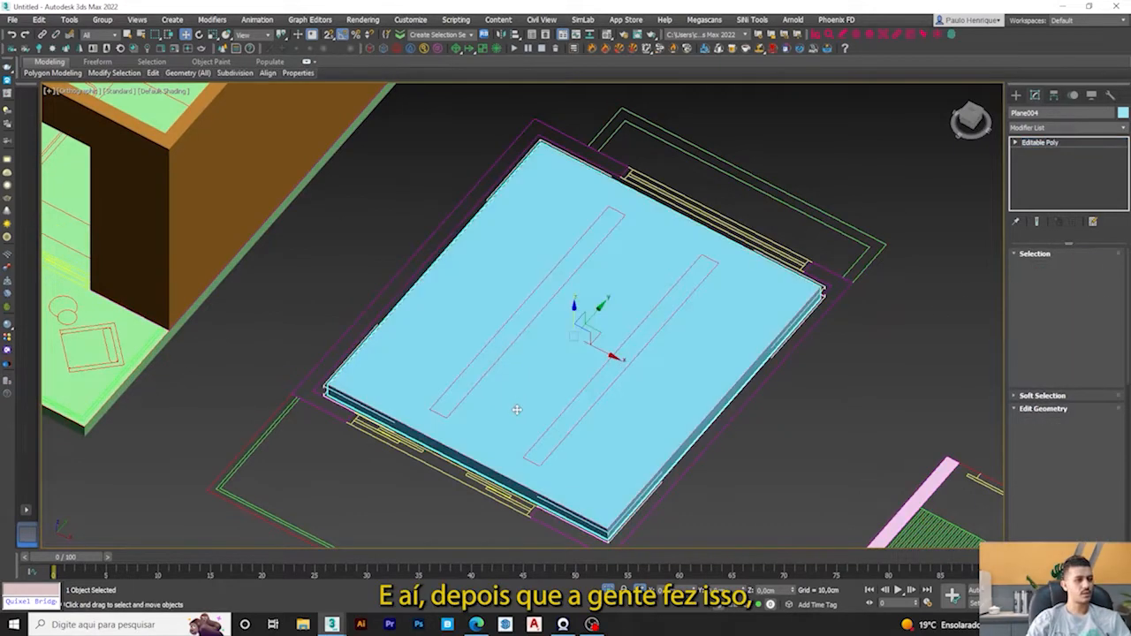
pyautogui.scroll(-4, 558, 348)
pyautogui.moveTo(558, 347); pyautogui.dragTo(573, 331, button='middle')
pyautogui.hotkey('alt', 'q')
pyautogui.keyDown('alt'); pyautogui.moveTo(489, 399); pyautogui.dragTo(516, 300, button='middle'); pyautogui.keyUp('alt')
pyautogui.keyDown('alt'); pyautogui.moveTo(562, 337); pyautogui.dragTo(574, 333, button='middle'); pyautogui.keyUp('alt')
pyautogui.scroll(4, 477, 303)
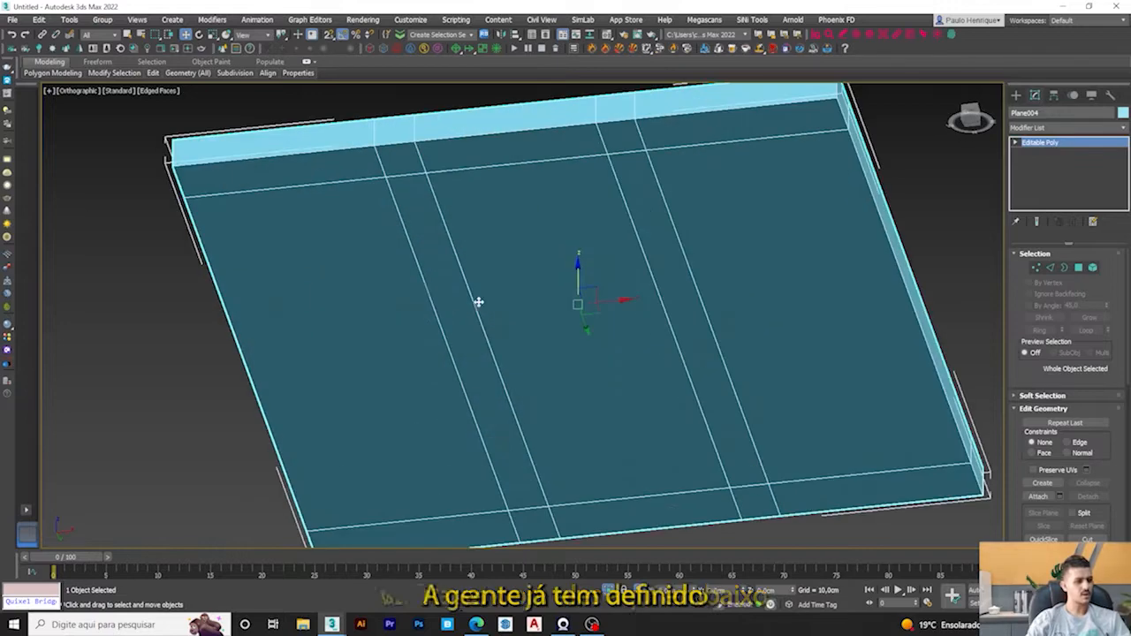
# Step: Select the two long slot polygons on the ceiling's underside at polygon level
pyautogui.press('4')
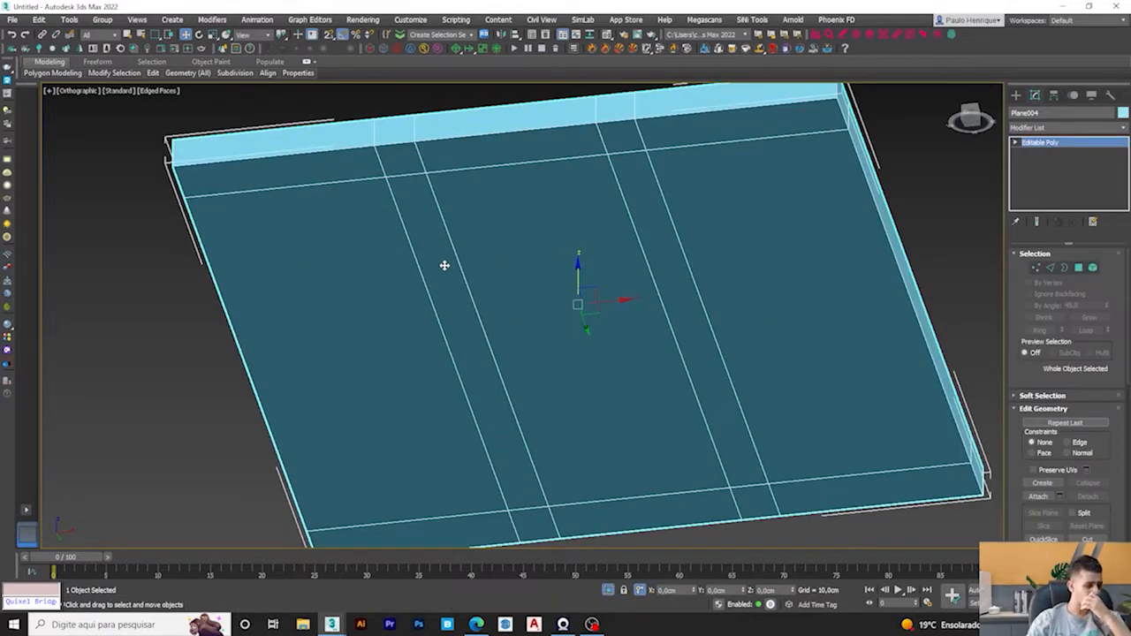
pyautogui.scroll(-3, 443, 292)
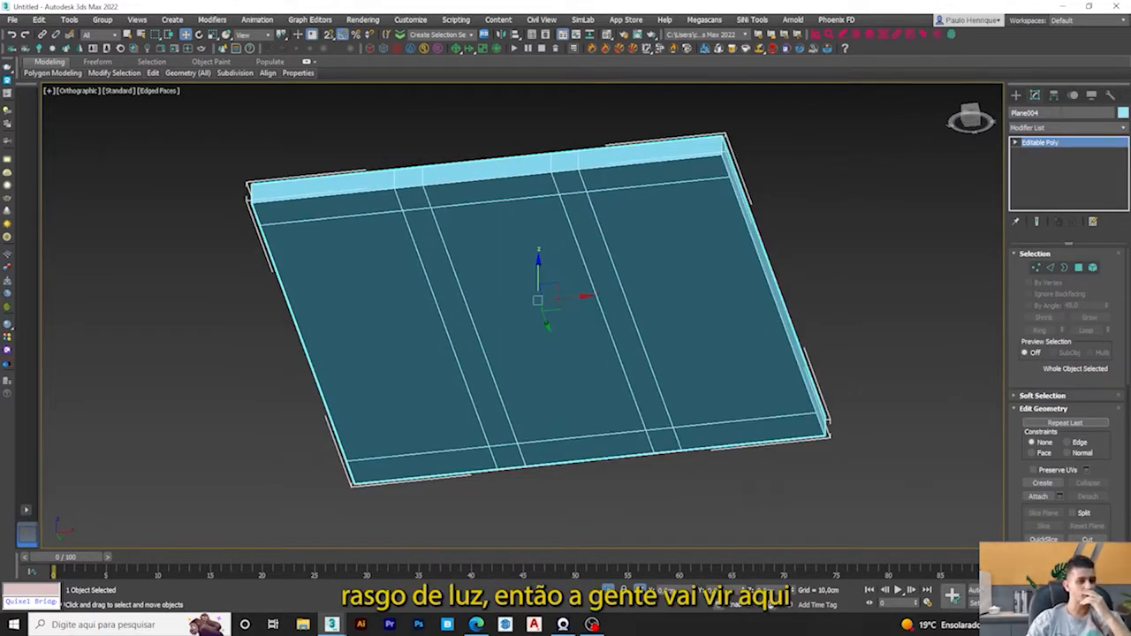
pyautogui.click(1078, 268)
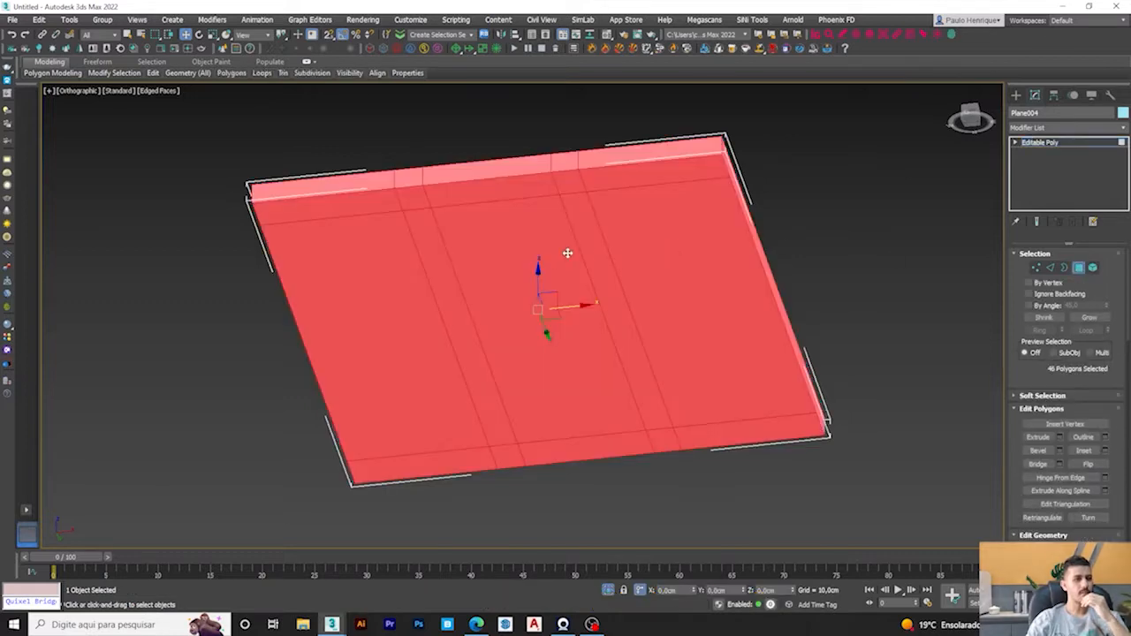
pyautogui.click(587, 242)
pyautogui.keyDown('ctrl'); pyautogui.click(449, 318); pyautogui.keyUp('ctrl')
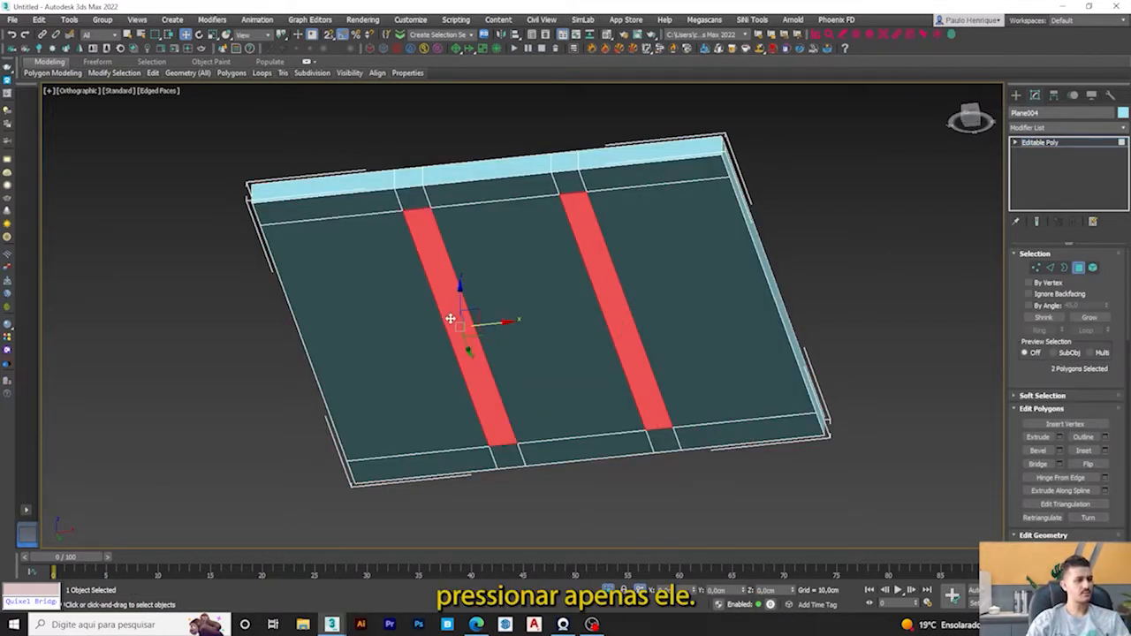
# Step: Extrude the two selected slot polygons by -15 cm to recess them into the ceiling slab
pyautogui.scroll(6, 450, 319)
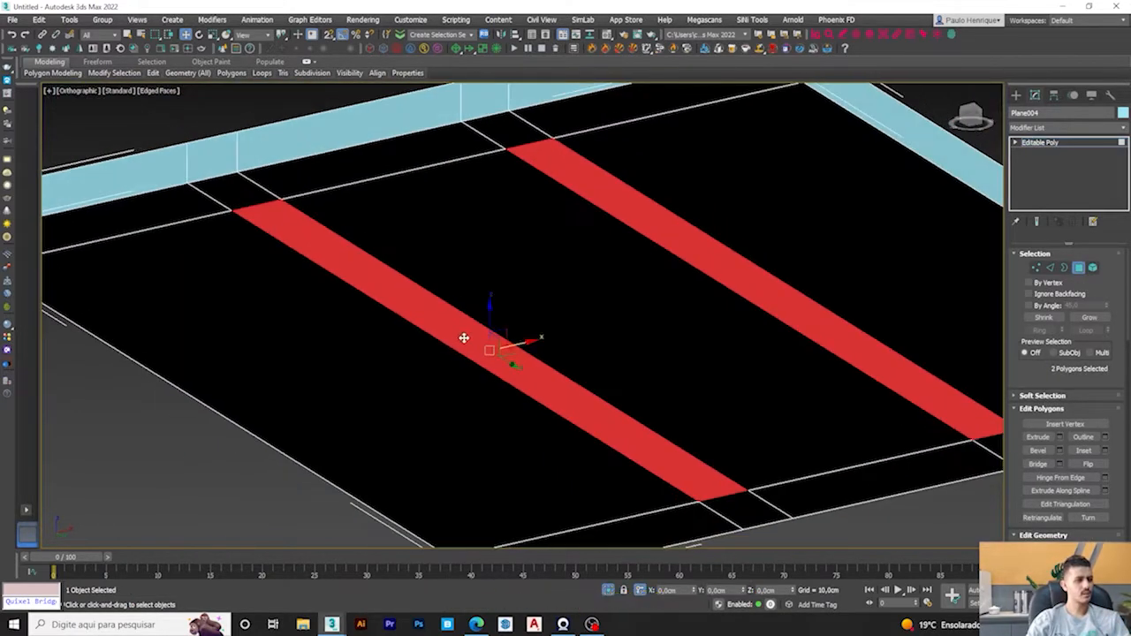
pyautogui.keyDown('alt'); pyautogui.moveTo(464, 339); pyautogui.dragTo(510, 331, button='middle'); pyautogui.keyUp('alt')
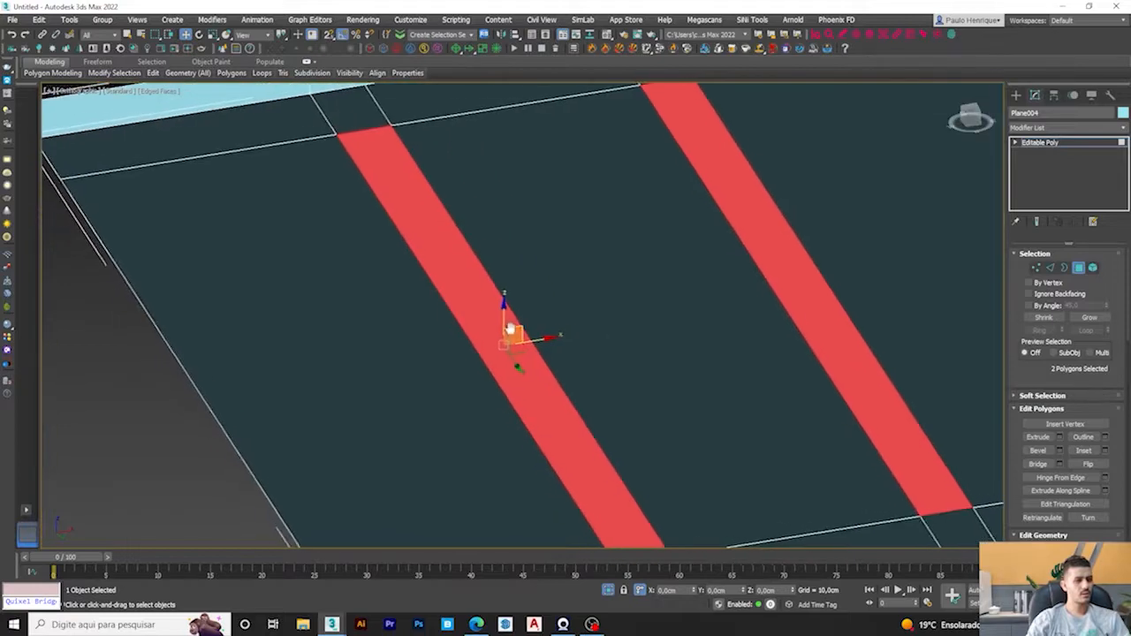
pyautogui.click(1061, 439)
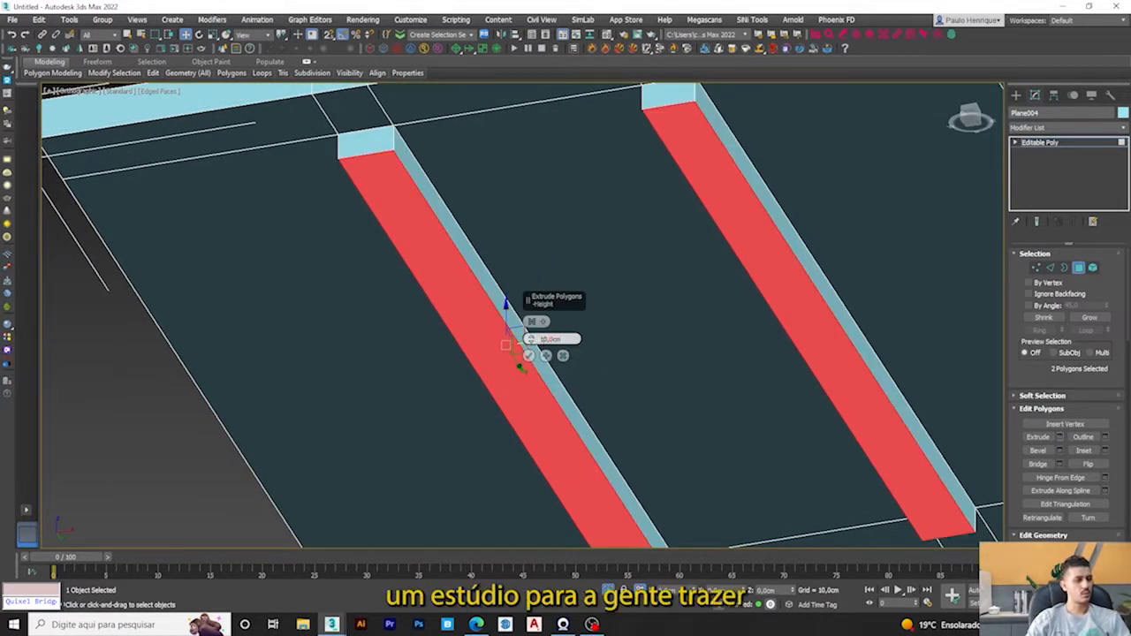
pyautogui.moveTo(530, 338)
pyautogui.mouseDown()
pyautogui.moveTo(530, 257)
pyautogui.moveTo(530, 338)
pyautogui.moveTo(546, 235)
pyautogui.moveTo(548, 283)
pyautogui.moveTo(559, 236)
pyautogui.mouseUp()
pyautogui.moveTo(530, 358)
pyautogui.keyDown('alt'); pyautogui.mouseDown(button='middle')
pyautogui.moveTo(517, 394)
pyautogui.moveTo(525, 359)
pyautogui.mouseUp(button='middle'); pyautogui.keyUp('alt')
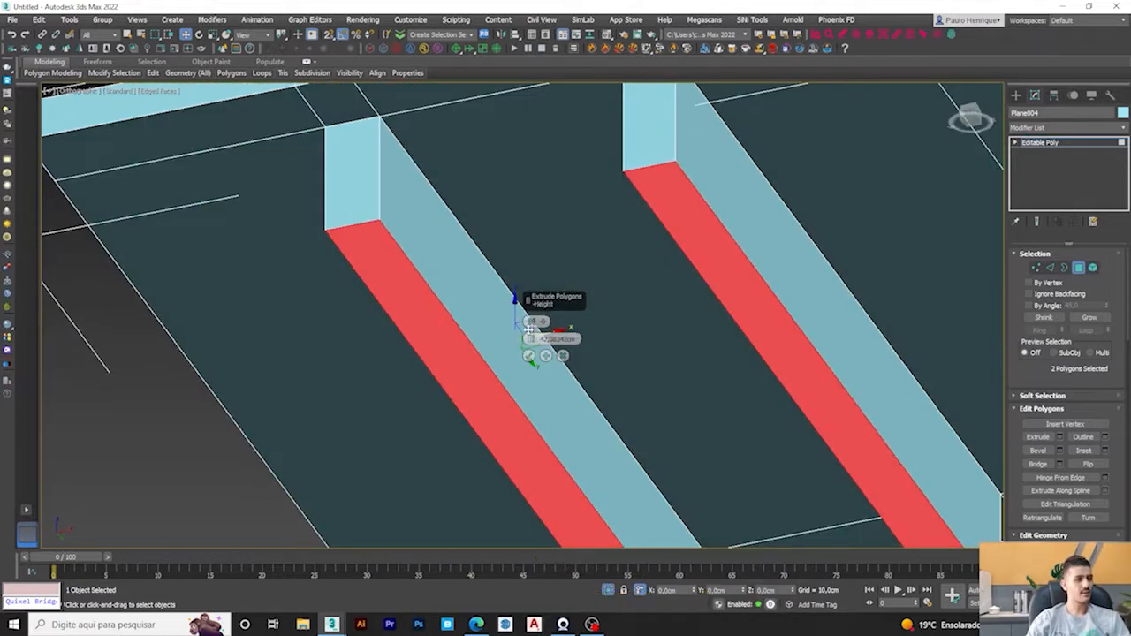
pyautogui.moveTo(529, 339); pyautogui.dragTo(537, 477)
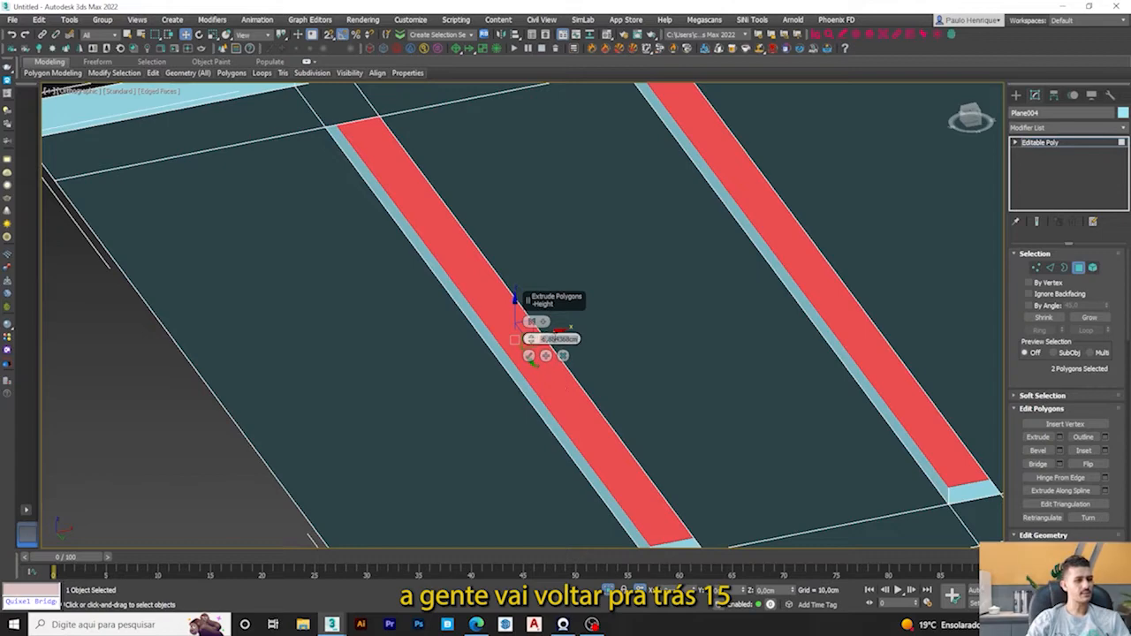
pyautogui.write('-15')
pyautogui.press('Return')
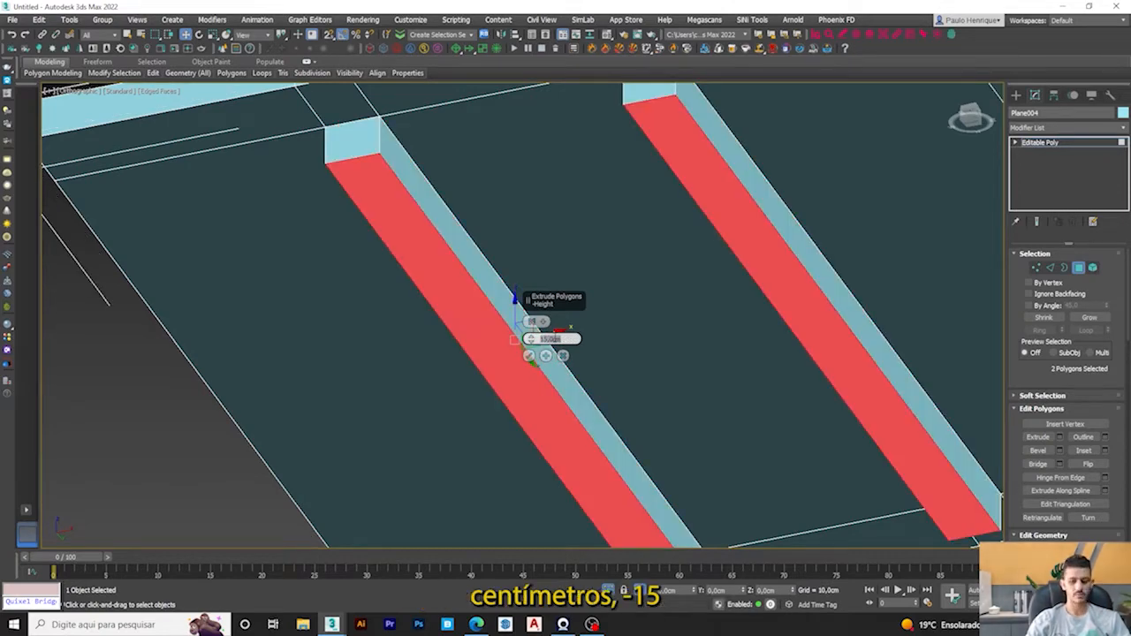
pyautogui.write('-15')
pyautogui.press('Return')
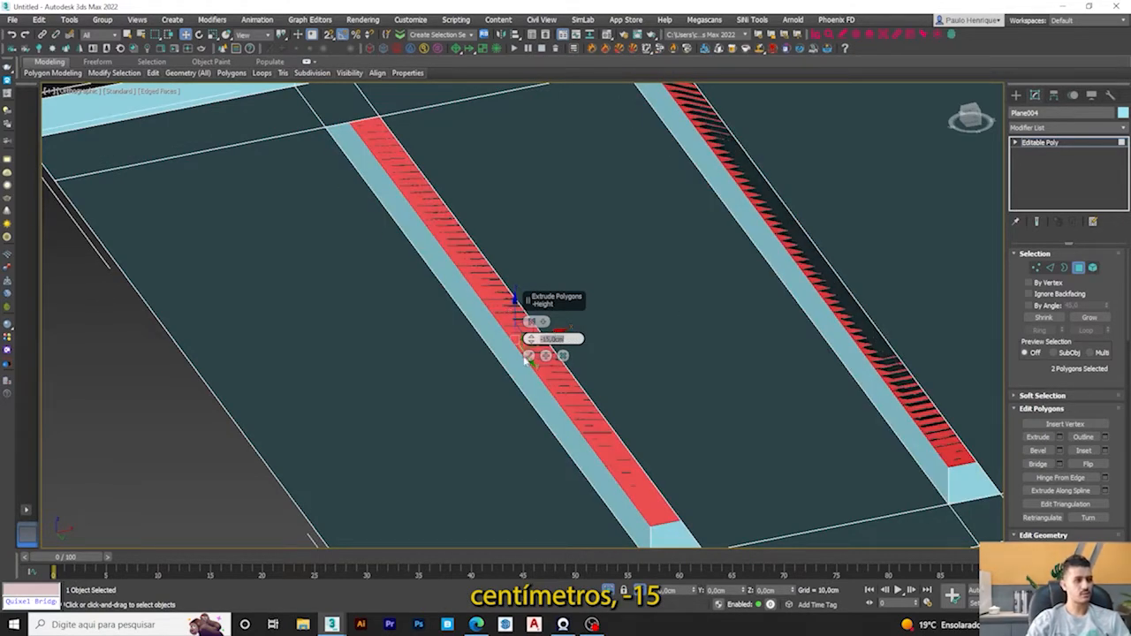
pyautogui.click(528, 358)
# Step: Exit polygon editing on the ceiling slab and deselect it, keeping the underside in view
pyautogui.scroll(-4, 609, 324)
pyautogui.keyDown('alt'); pyautogui.moveTo(609, 324); pyautogui.dragTo(556, 430, button='middle'); pyautogui.keyUp('alt')
pyautogui.scroll(2, 662, 317)
pyautogui.moveTo(697, 501); pyautogui.dragTo(699, 447, button='middle')
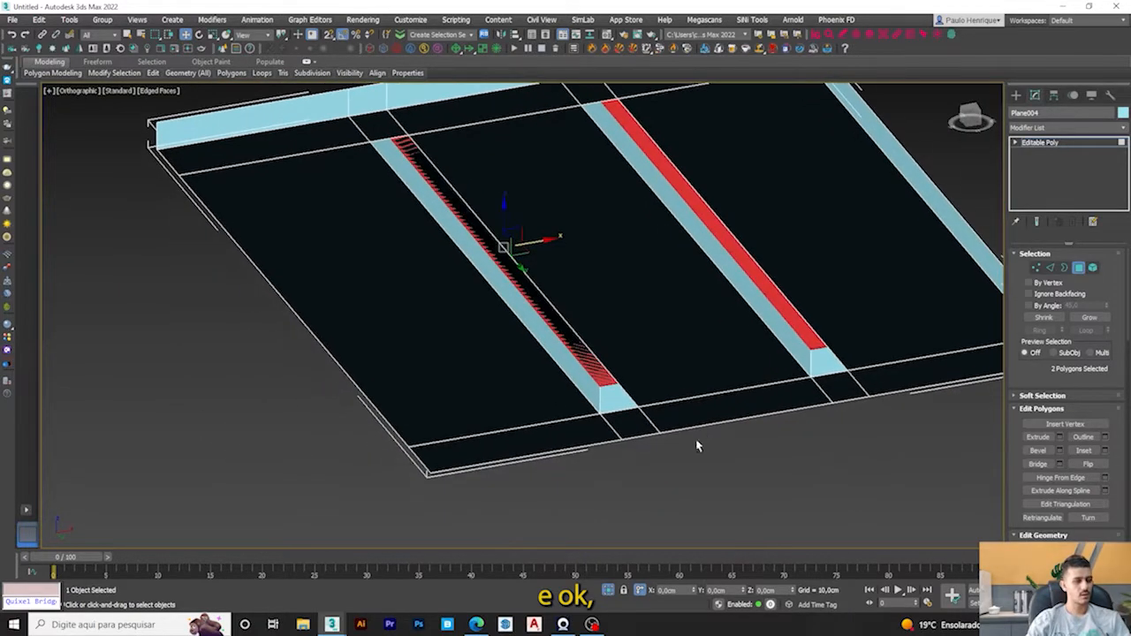
pyautogui.click(1079, 269)
pyautogui.click(733, 500)
pyautogui.keyDown('alt'); pyautogui.moveTo(599, 381); pyautogui.dragTo(585, 358, button='middle'); pyautogui.keyUp('alt')
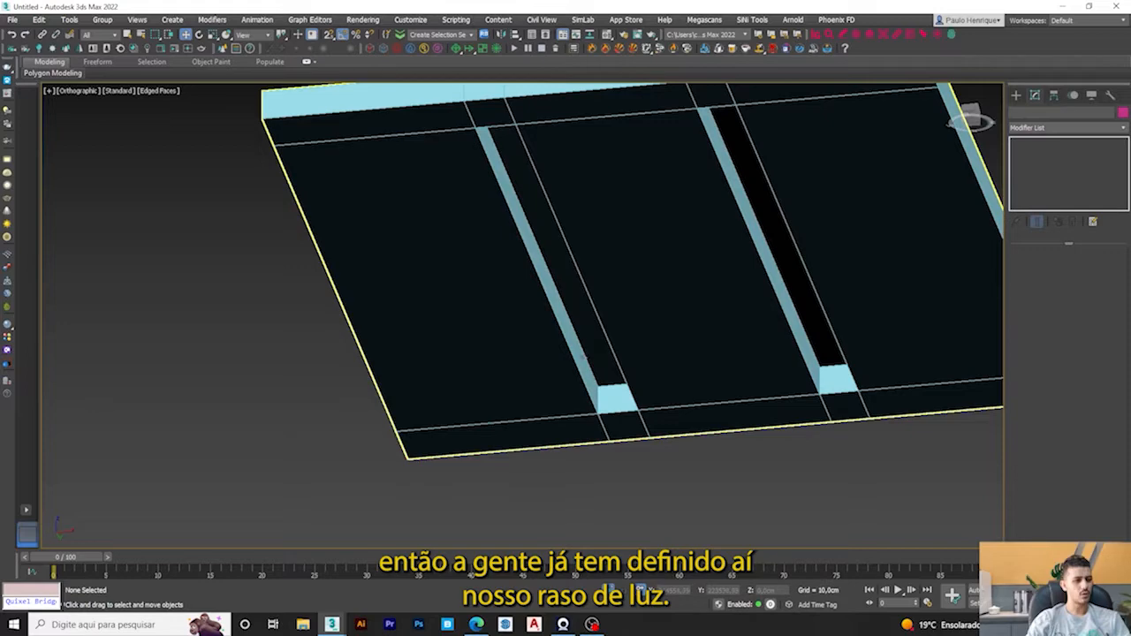
# Step: Inspect the recessed light slots from below and select the ceiling slab again with the left slot in close view
pyautogui.scroll(-5, 546, 328)
pyautogui.scroll(10, 495, 266)
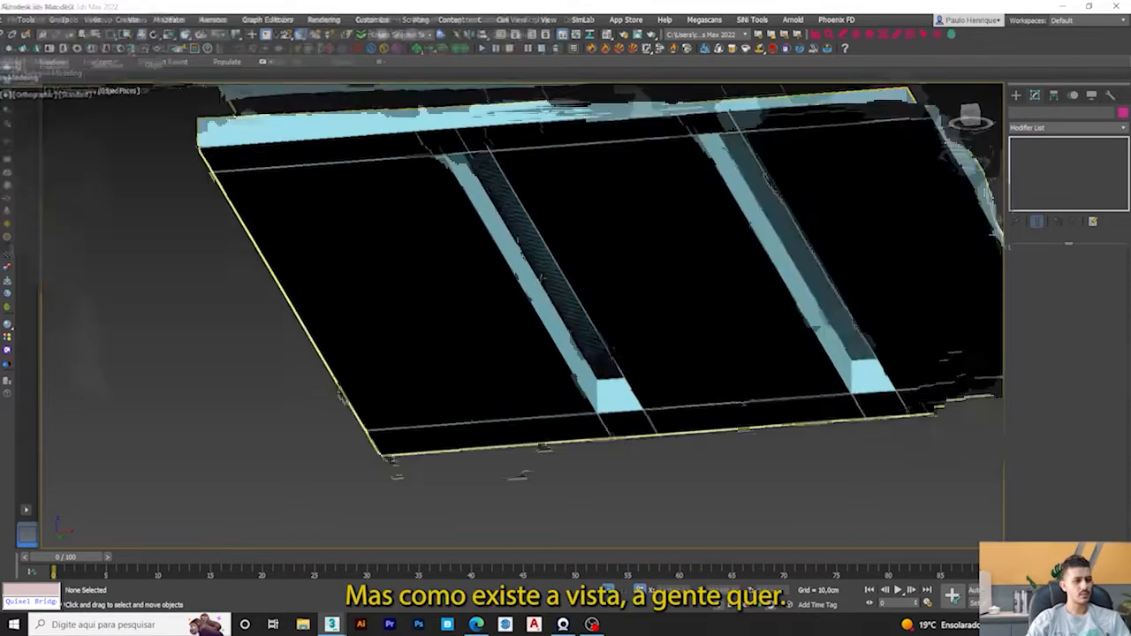
pyautogui.keyDown('alt'); pyautogui.moveTo(488, 256); pyautogui.dragTo(505, 257, button='middle'); pyautogui.keyUp('alt')
pyautogui.scroll(-5, 491, 208)
pyautogui.moveTo(492, 175)
pyautogui.mouseDown(button='middle')
pyautogui.moveTo(503, 232)
pyautogui.moveTo(474, 168)
pyautogui.mouseUp(button='middle')
pyautogui.scroll(7, 536, 268)
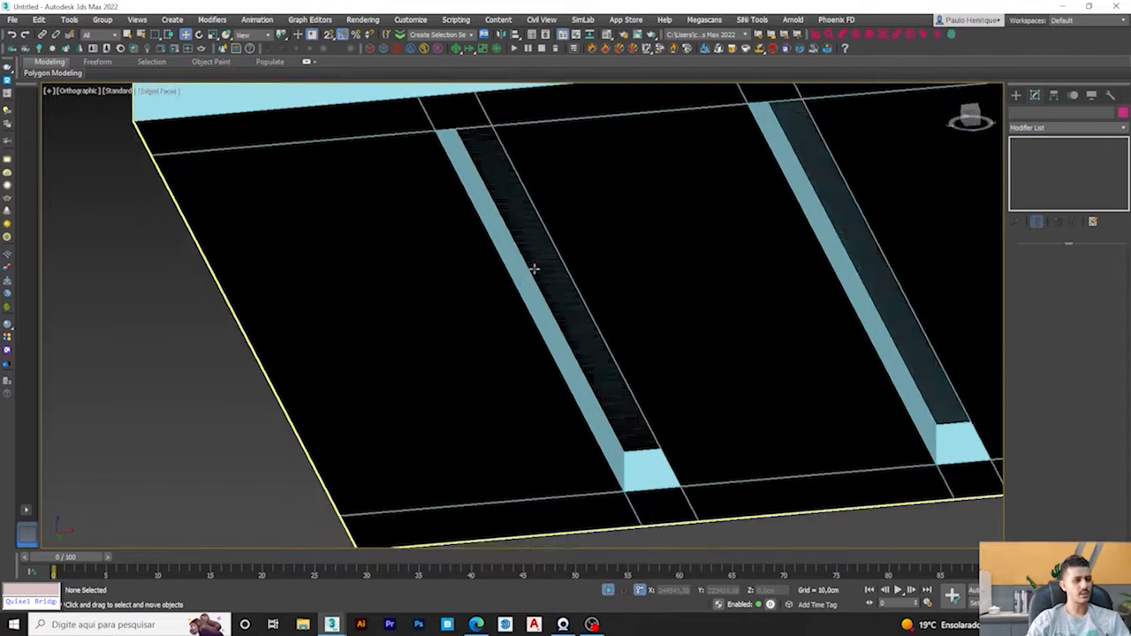
pyautogui.click(532, 269)
pyautogui.scroll(-5, 530, 273)
pyautogui.keyDown('alt'); pyautogui.moveTo(520, 280); pyautogui.dragTo(513, 298, button='middle'); pyautogui.keyUp('alt')
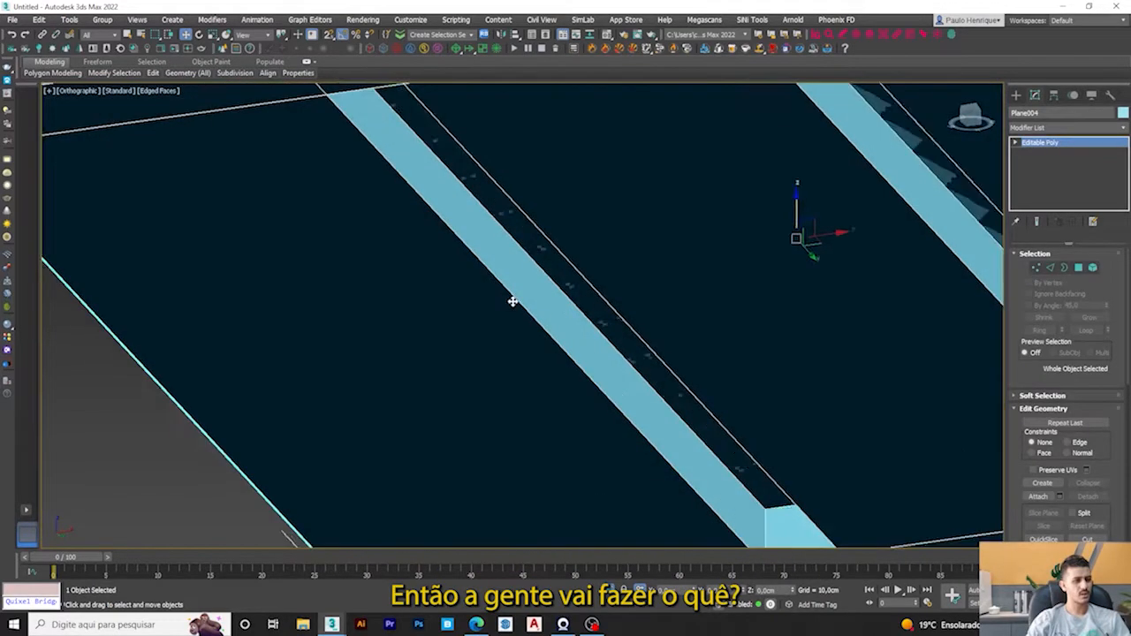
pyautogui.scroll(3, 513, 298)
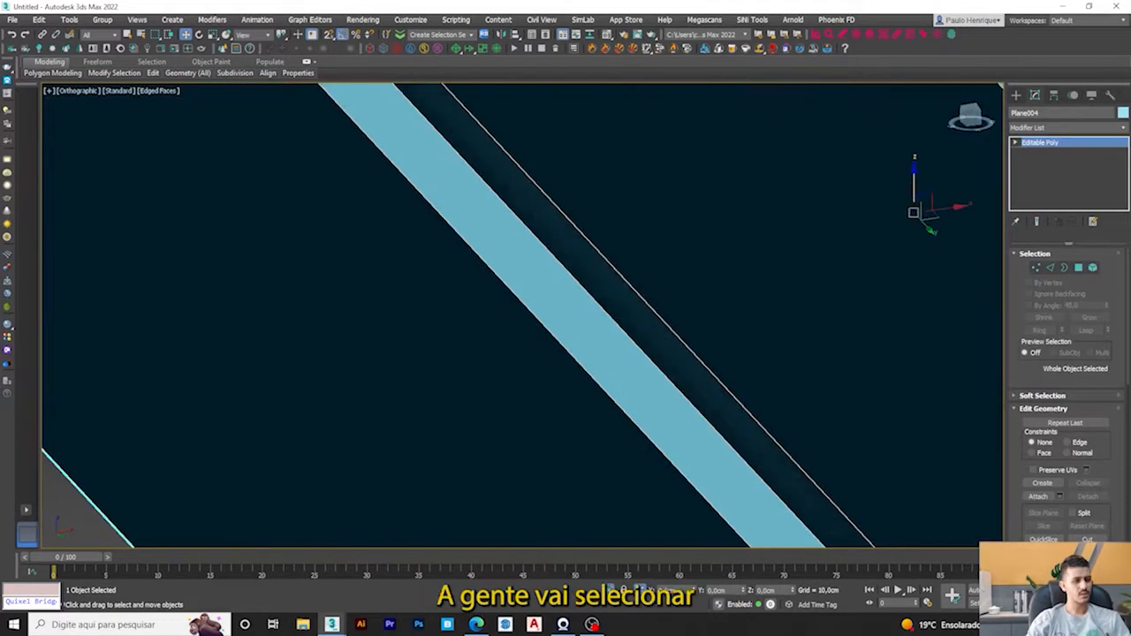
# Step: At edge level on the ceiling slab, select the vertical corner edges of the left slot recess in wireframe display
pyautogui.click(1051, 270)
pyautogui.scroll(-3, 701, 374)
pyautogui.keyDown('alt'); pyautogui.moveTo(525, 212); pyautogui.dragTo(541, 211, button='middle'); pyautogui.keyUp('alt')
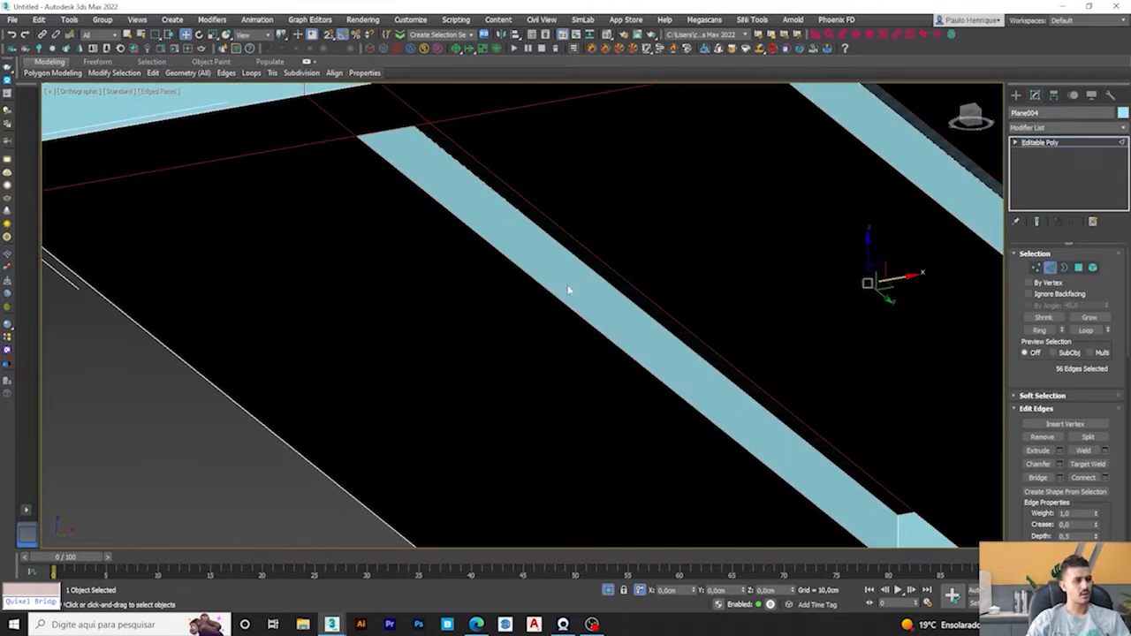
pyautogui.scroll(-4, 560, 265)
pyautogui.scroll(7, 752, 422)
pyautogui.press('F3')
pyautogui.click(788, 427)
pyautogui.scroll(-4, 776, 427)
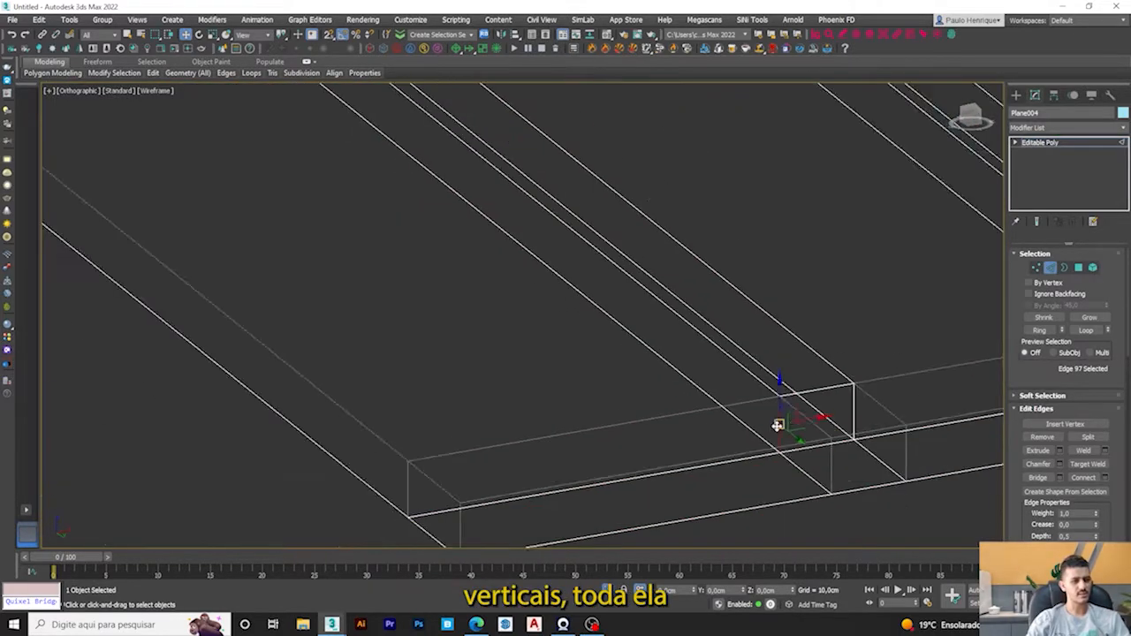
pyautogui.press('F3')
pyautogui.press('F3')
pyautogui.moveTo(786, 424)
pyautogui.keyDown('alt'); pyautogui.mouseDown(button='middle')
pyautogui.moveTo(861, 437)
pyautogui.moveTo(715, 344)
pyautogui.mouseUp(button='middle'); pyautogui.keyUp('alt')
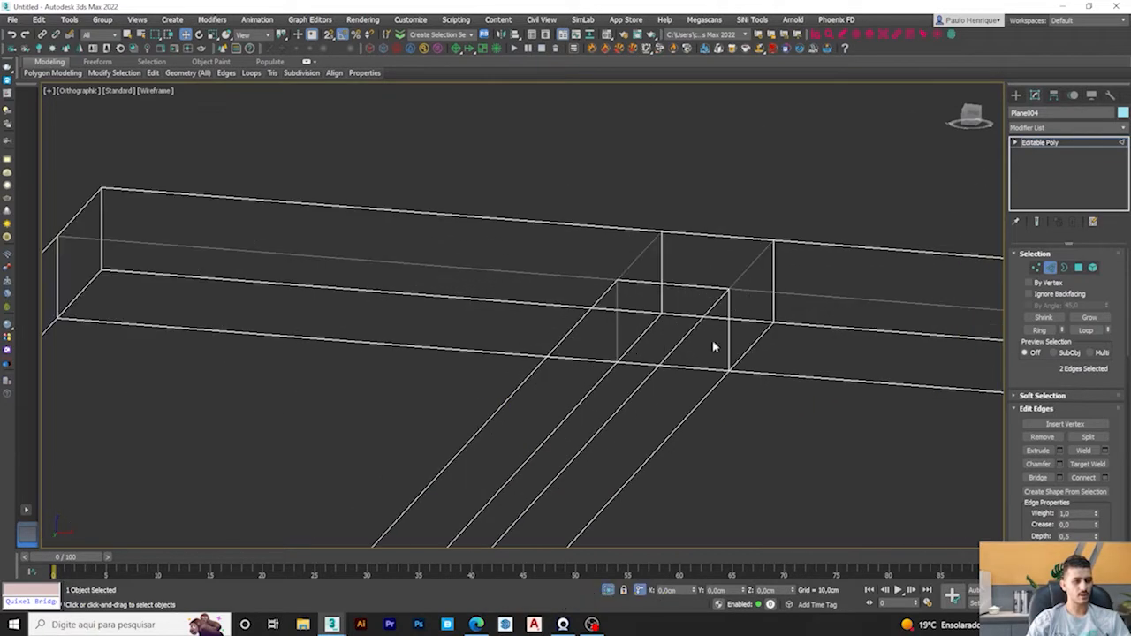
pyautogui.keyDown('ctrl'); pyautogui.click(617, 338); pyautogui.keyUp('ctrl')
# Step: Add the right slot recess's vertical corner edges at both ends to the edge selection
pyautogui.scroll(-4, 617, 338)
pyautogui.moveTo(917, 358); pyautogui.dragTo(679, 329, button='middle')
pyautogui.scroll(4, 679, 330)
pyautogui.scroll(-4, 798, 357)
pyautogui.moveTo(711, 427); pyautogui.dragTo(732, 252, button='middle')
pyautogui.scroll(5, 662, 384)
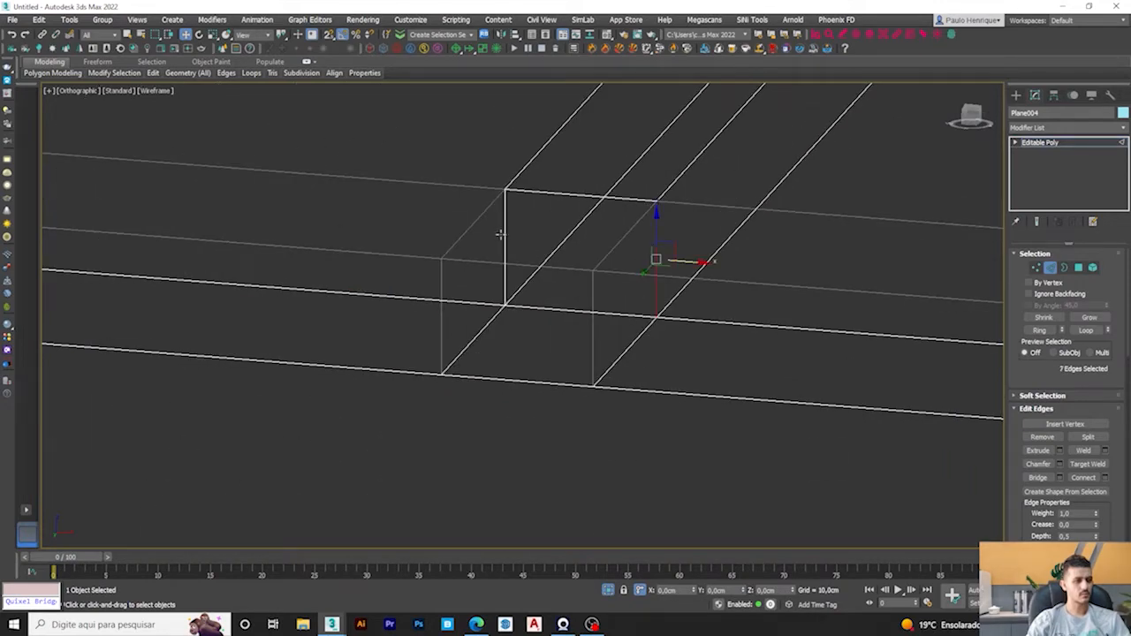
pyautogui.scroll(-4, 507, 237)
pyautogui.press('F3')
pyautogui.moveTo(404, 260); pyautogui.dragTo(569, 323, button='middle')
pyautogui.scroll(1, 427, 286)
pyautogui.keyDown('alt'); pyautogui.moveTo(402, 305); pyautogui.dragTo(585, 248, button='middle'); pyautogui.keyUp('alt')
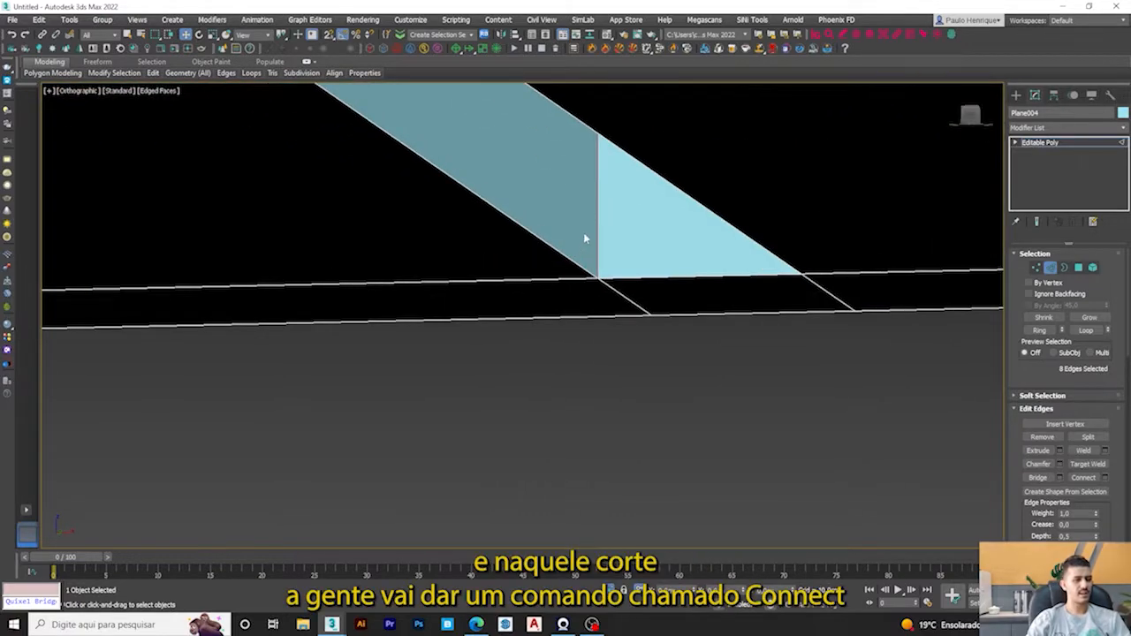
pyautogui.scroll(-3, 583, 237)
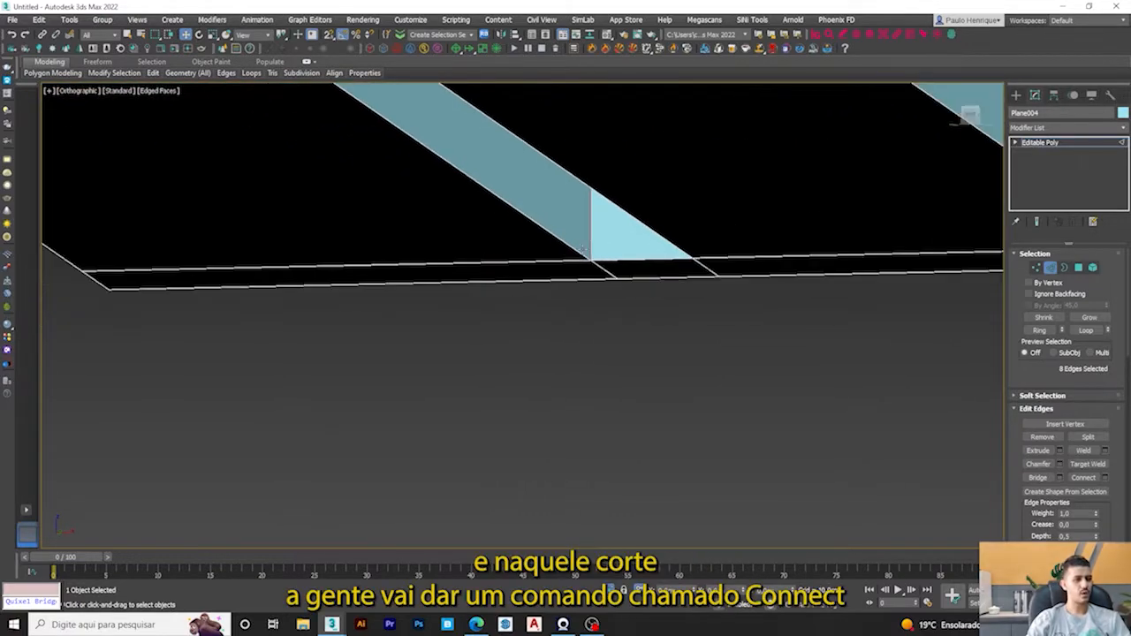
# Step: Connect the selected vertical edges with one segment and slide the new line toward the slots' lower opening
pyautogui.click(1105, 478)
pyautogui.moveTo(669, 269); pyautogui.dragTo(824, 313, button='middle')
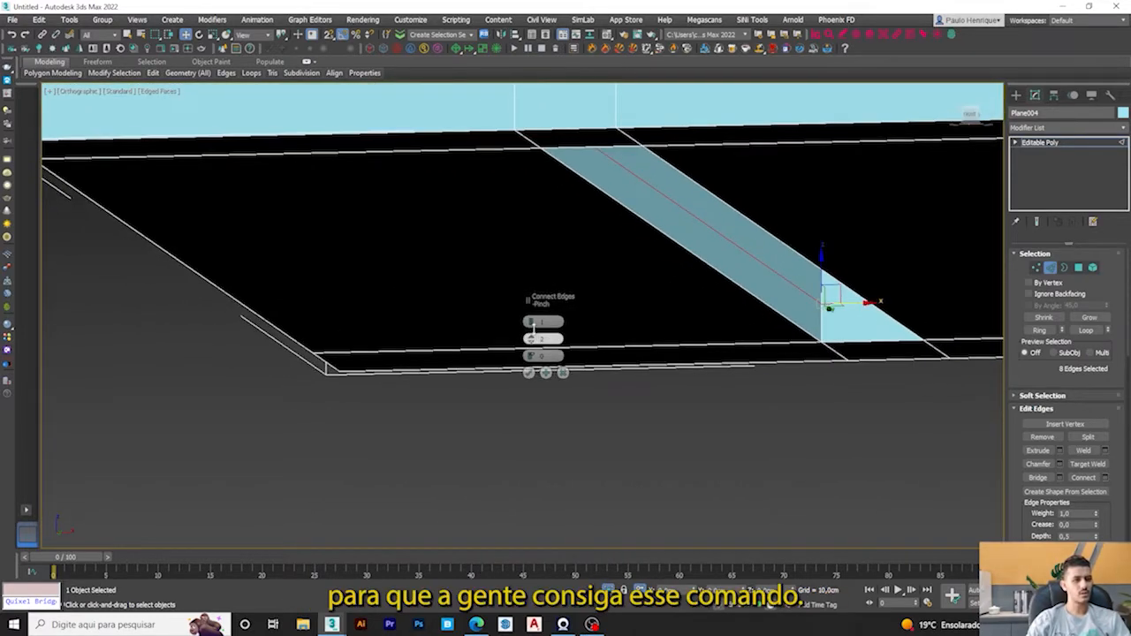
pyautogui.moveTo(533, 331); pyautogui.dragTo(539, 334)
pyautogui.keyDown('alt'); pyautogui.moveTo(843, 335); pyautogui.dragTo(841, 330, button='middle'); pyautogui.keyUp('alt')
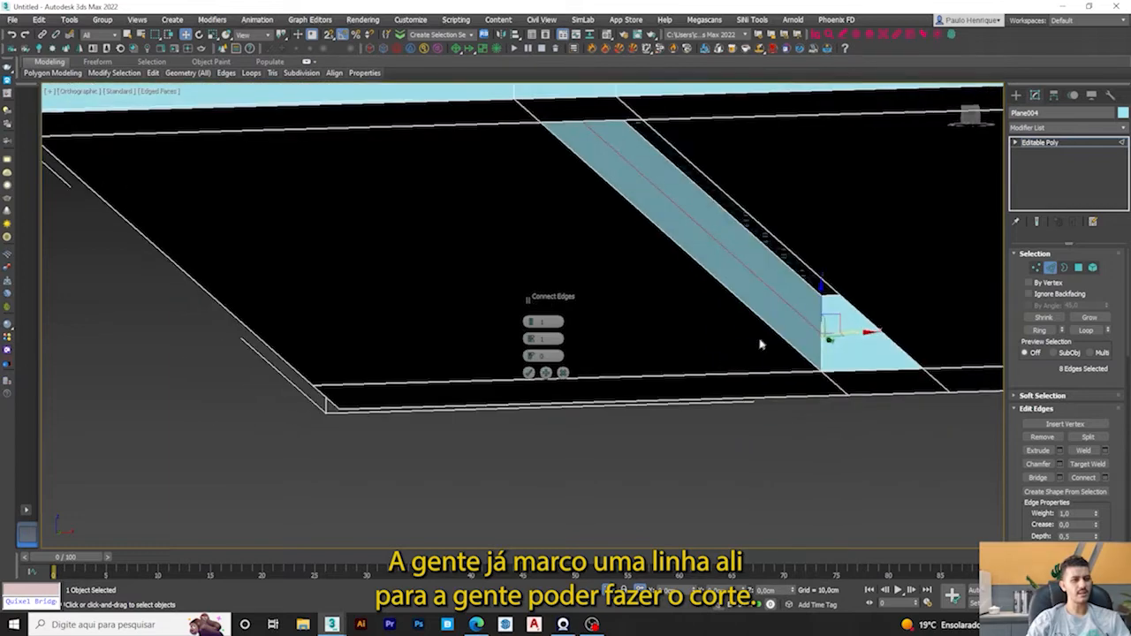
pyautogui.moveTo(529, 355); pyautogui.dragTo(530, 345)
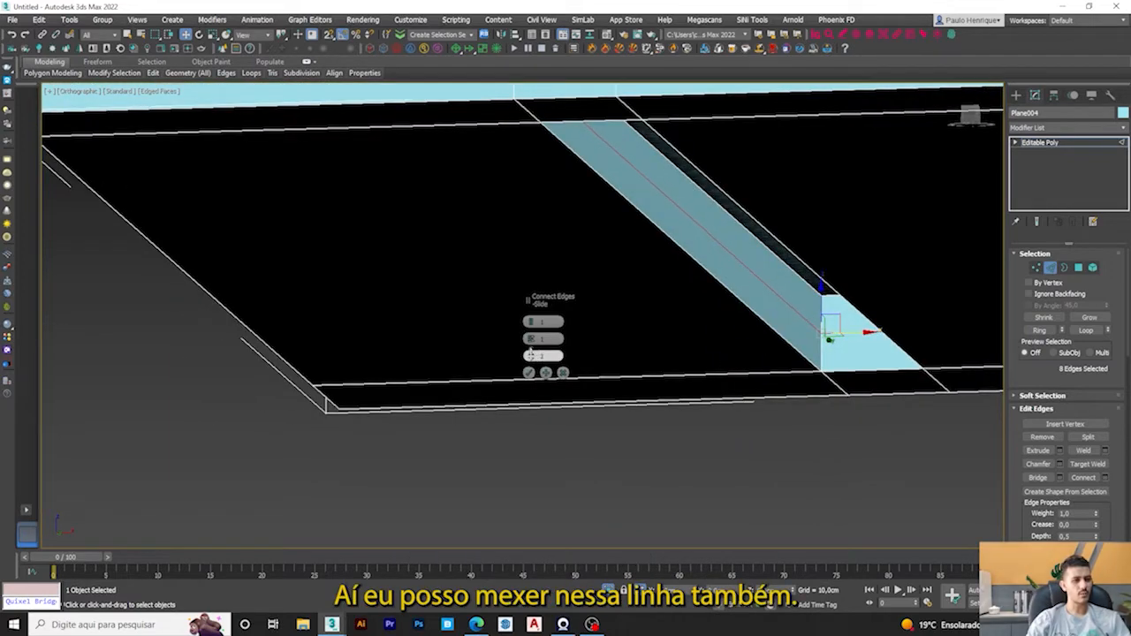
pyautogui.moveTo(513, 449); pyautogui.dragTo(521, 471)
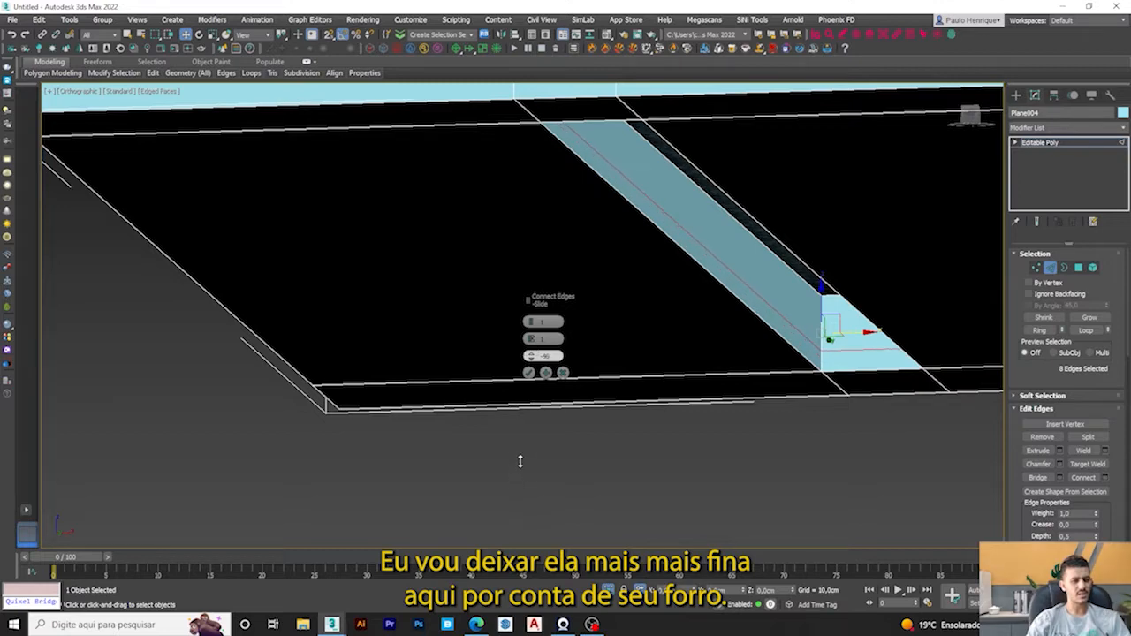
pyautogui.scroll(6, 677, 399)
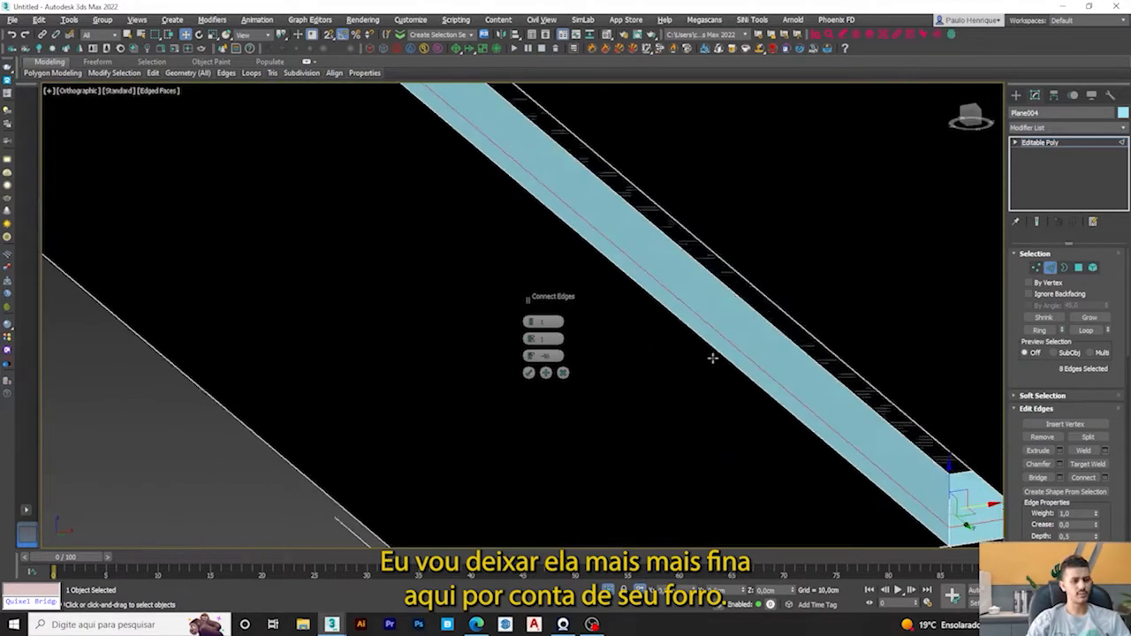
pyautogui.moveTo(682, 365)
pyautogui.keyDown('alt'); pyautogui.mouseDown(button='middle')
pyautogui.moveTo(683, 378)
pyautogui.moveTo(717, 308)
pyautogui.moveTo(710, 349)
pyautogui.moveTo(683, 353)
pyautogui.moveTo(698, 355)
pyautogui.mouseUp(button='middle'); pyautogui.keyUp('alt')
pyautogui.click(529, 373)
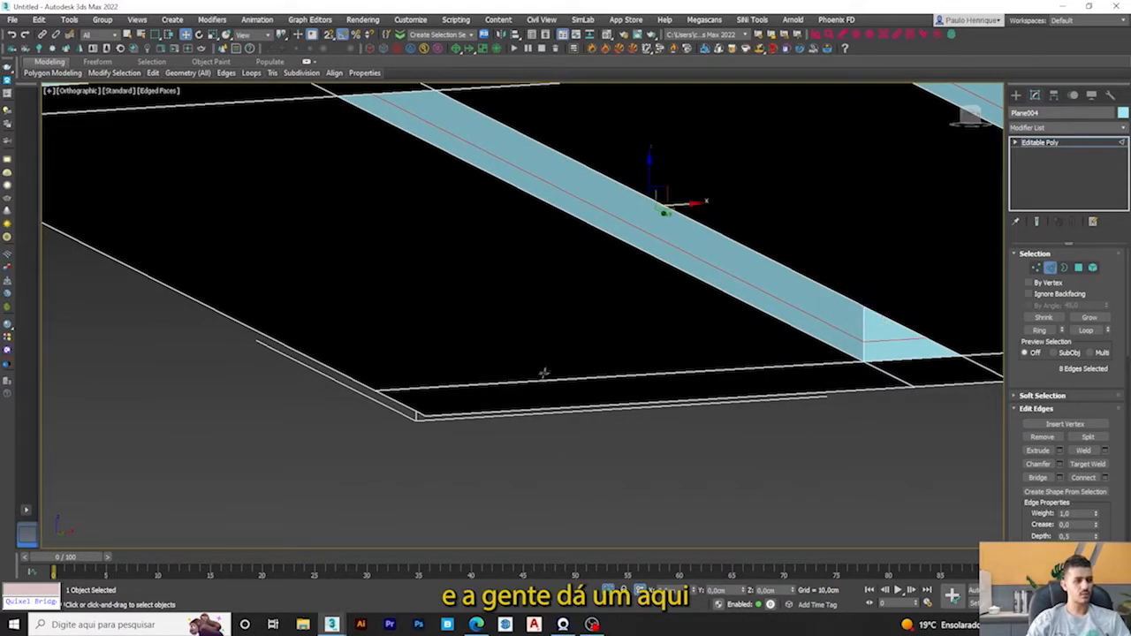
# Step: Extrude the upper polygon of one long side wall in the left slot by -10 cm
pyautogui.click(1078, 268)
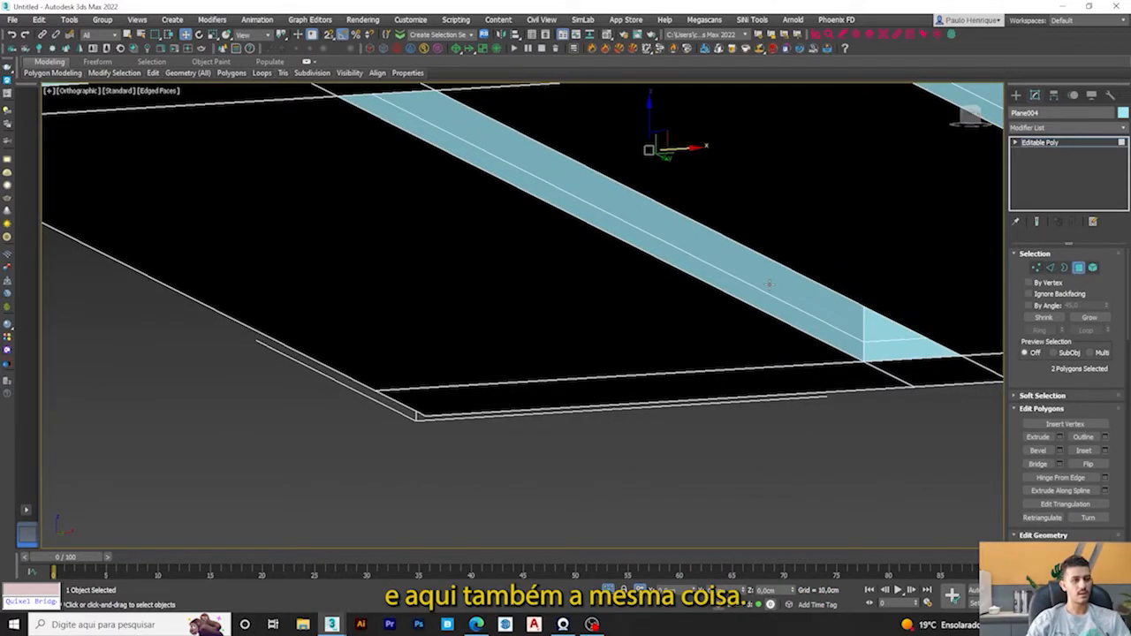
pyautogui.click(770, 279)
pyautogui.scroll(-4, 770, 279)
pyautogui.keyDown('alt'); pyautogui.moveTo(770, 281); pyautogui.dragTo(723, 286, button='middle'); pyautogui.keyUp('alt')
pyautogui.scroll(4, 717, 262)
pyautogui.keyDown('alt'); pyautogui.moveTo(705, 236); pyautogui.dragTo(693, 249, button='middle'); pyautogui.keyUp('alt')
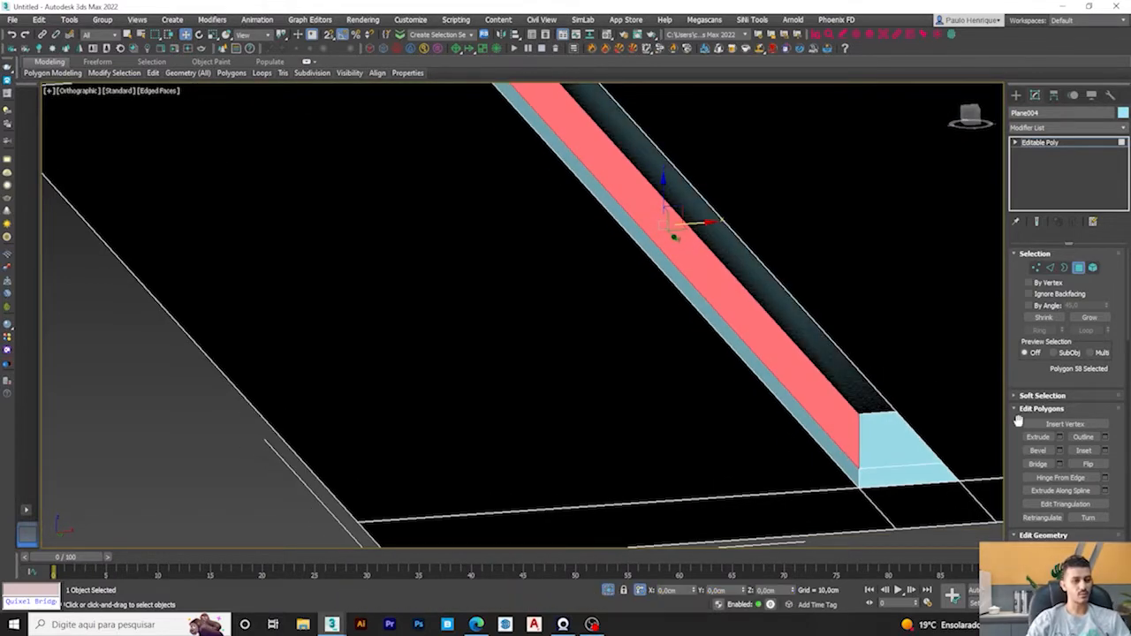
pyautogui.click(1059, 439)
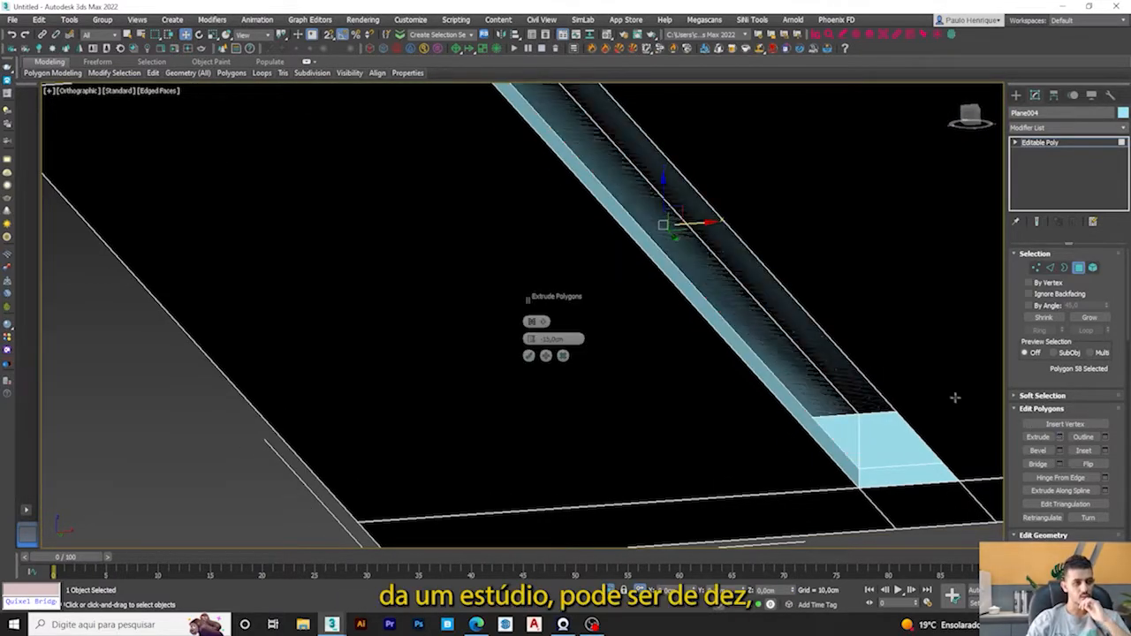
pyautogui.doubleClick(555, 340)
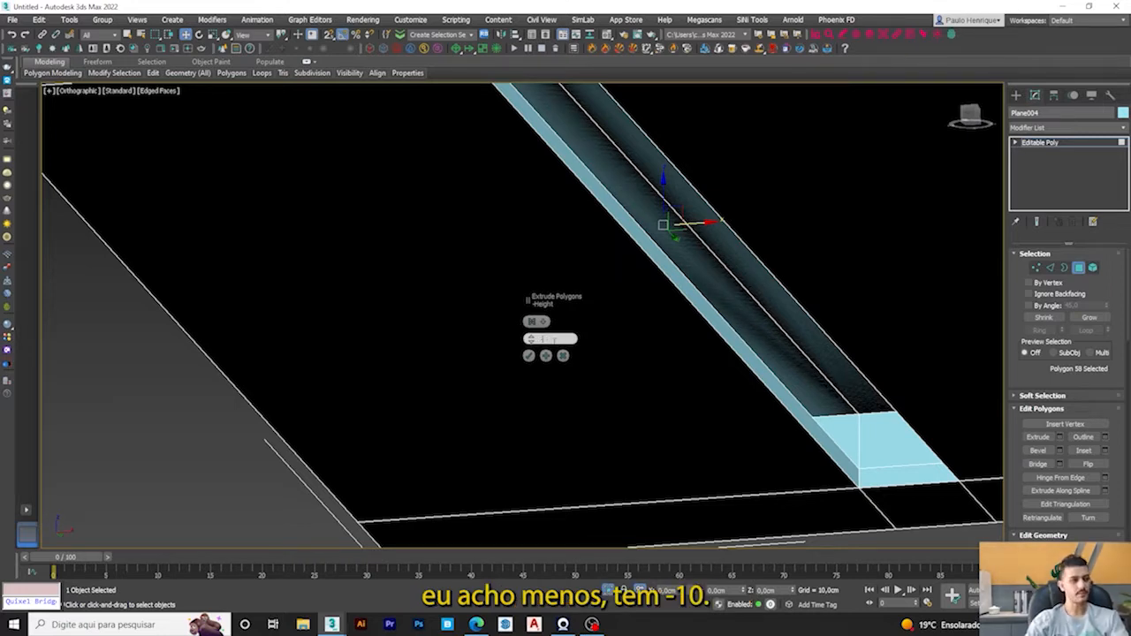
pyautogui.press('Return')
pyautogui.click(529, 357)
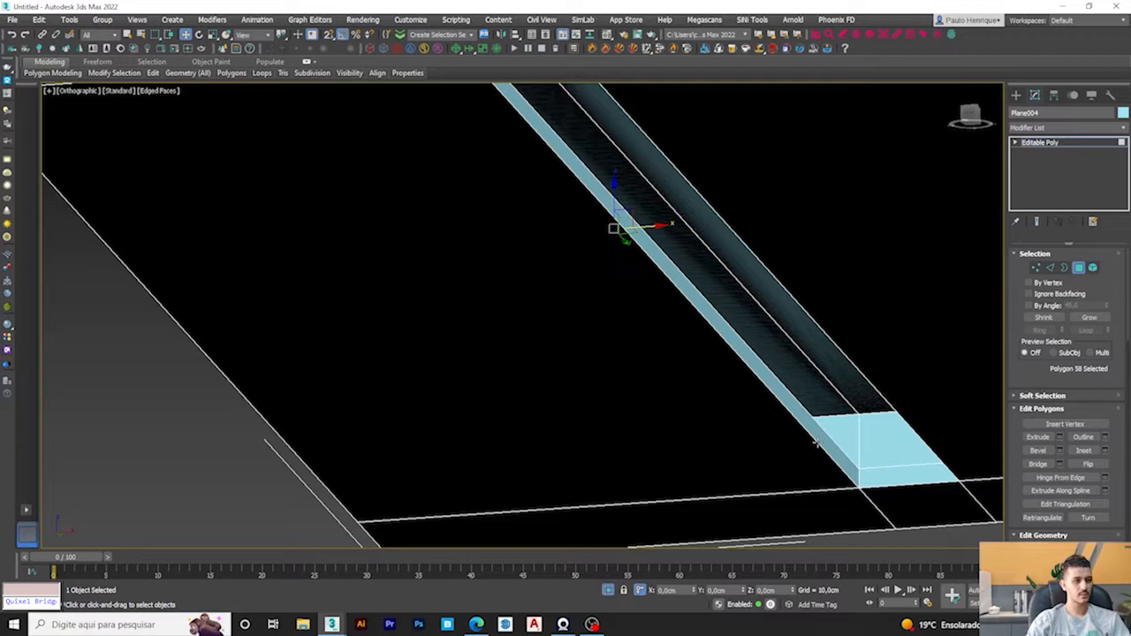
# Step: Select the two upper end-wall polygons at the left slot's near end and extrude them by -10 cm
pyautogui.click(881, 439)
pyautogui.moveTo(882, 439); pyautogui.dragTo(789, 441, button='middle')
pyautogui.keyDown('ctrl'); pyautogui.click(678, 427); pyautogui.keyUp('ctrl')
pyautogui.moveTo(789, 442); pyautogui.dragTo(752, 433, button='middle')
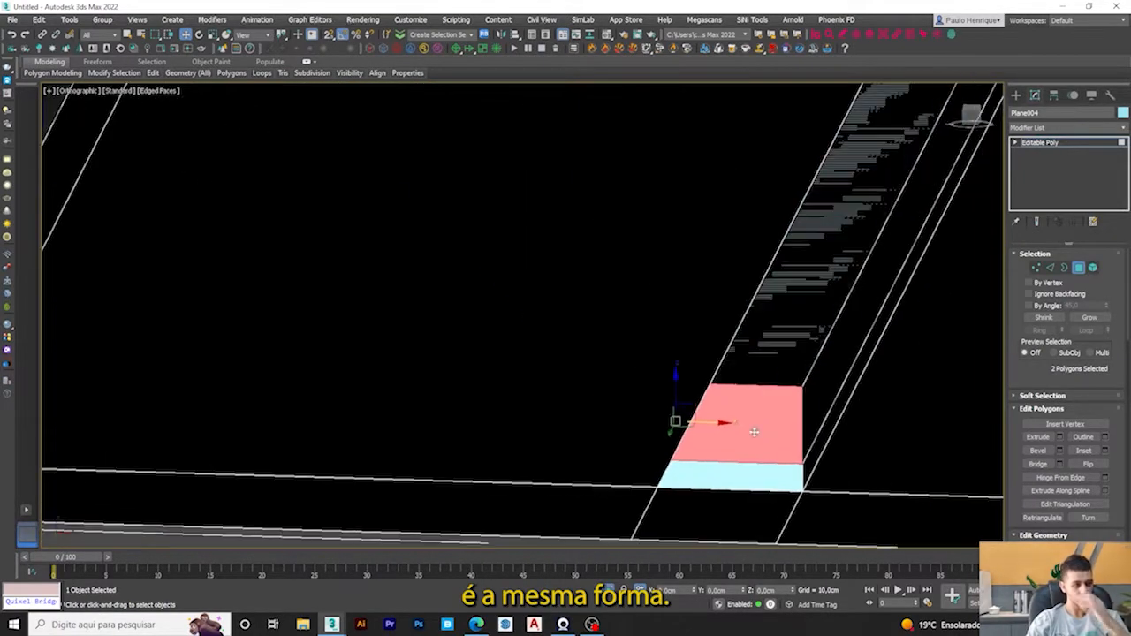
pyautogui.click(1061, 437)
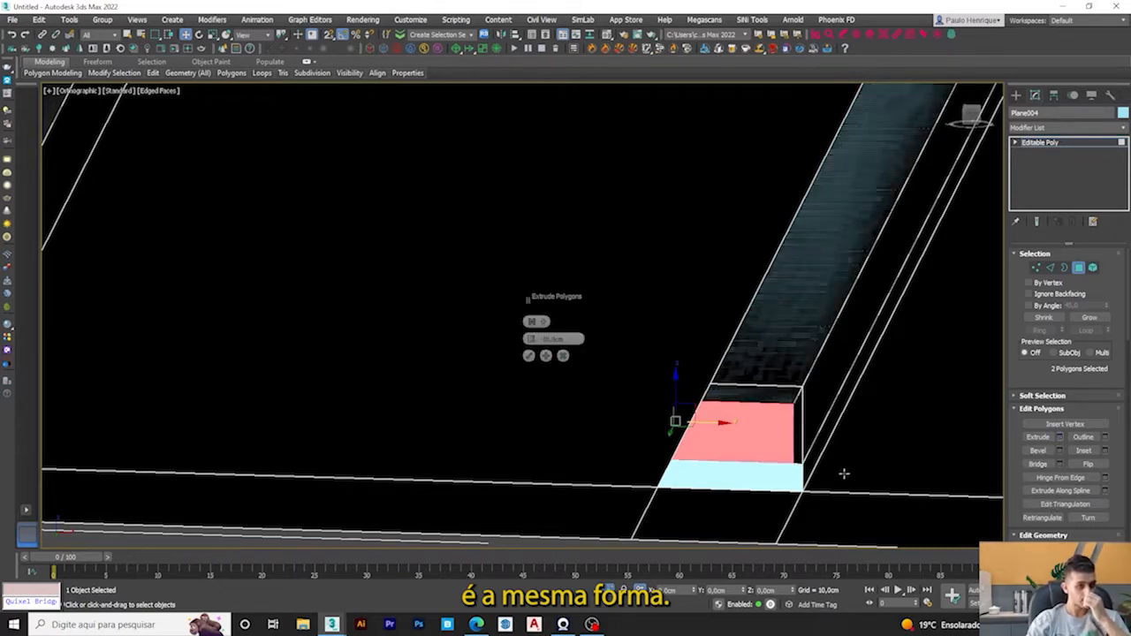
pyautogui.click(531, 353)
# Step: Select the two upper polygons along the left slot's opposite long wall and extrude them by -10 cm
pyautogui.click(799, 406)
pyautogui.keyDown('ctrl'); pyautogui.click(815, 397); pyautogui.keyUp('ctrl')
pyautogui.scroll(-5, 819, 396)
pyautogui.keyDown('alt'); pyautogui.moveTo(821, 397); pyautogui.dragTo(657, 415, button='middle'); pyautogui.keyUp('alt')
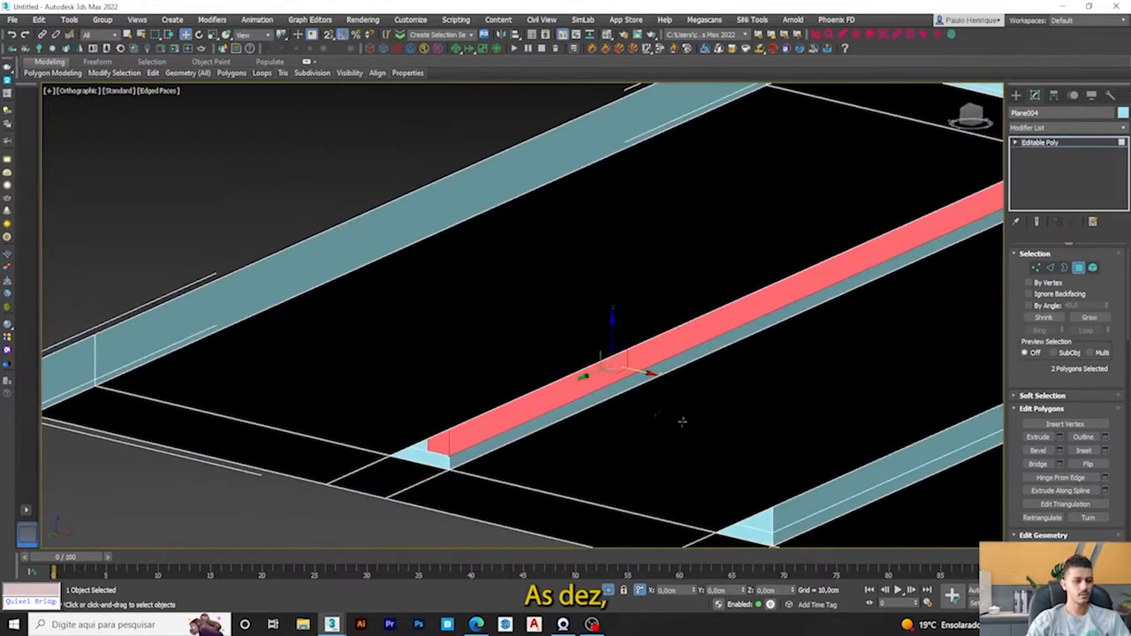
pyautogui.click(1060, 438)
pyautogui.click(529, 356)
# Step: Select the three upper end-wall polygons at the left slot's far end and extrude them by -10 cm
pyautogui.keyDown('alt'); pyautogui.moveTo(531, 375); pyautogui.dragTo(447, 373, button='middle'); pyautogui.keyUp('alt')
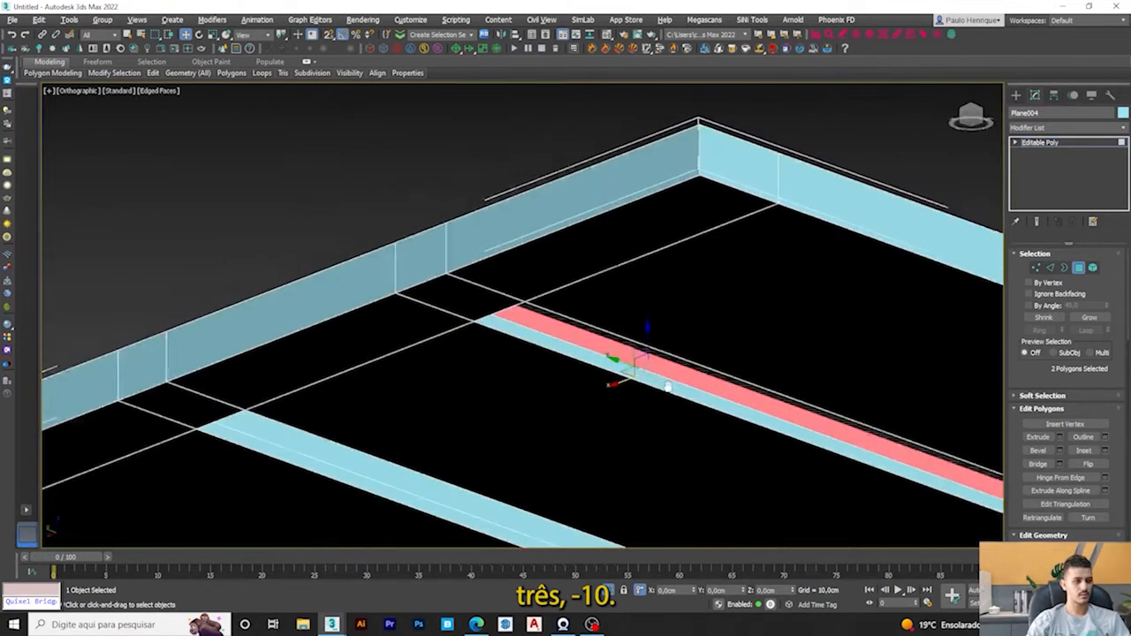
pyautogui.scroll(3, 801, 469)
pyautogui.keyDown('alt'); pyautogui.moveTo(800, 470); pyautogui.dragTo(757, 427, button='middle'); pyautogui.keyUp('alt')
pyautogui.scroll(3, 765, 442)
pyautogui.click(749, 487)
pyautogui.keyDown('ctrl'); pyautogui.click(798, 495); pyautogui.keyUp('ctrl')
pyautogui.scroll(-3, 800, 495)
pyautogui.keyDown('alt'); pyautogui.moveTo(875, 498); pyautogui.dragTo(744, 427, button='middle'); pyautogui.keyUp('alt')
pyautogui.scroll(2, 794, 428)
pyautogui.keyDown('ctrl'); pyautogui.click(778, 423); pyautogui.keyUp('ctrl')
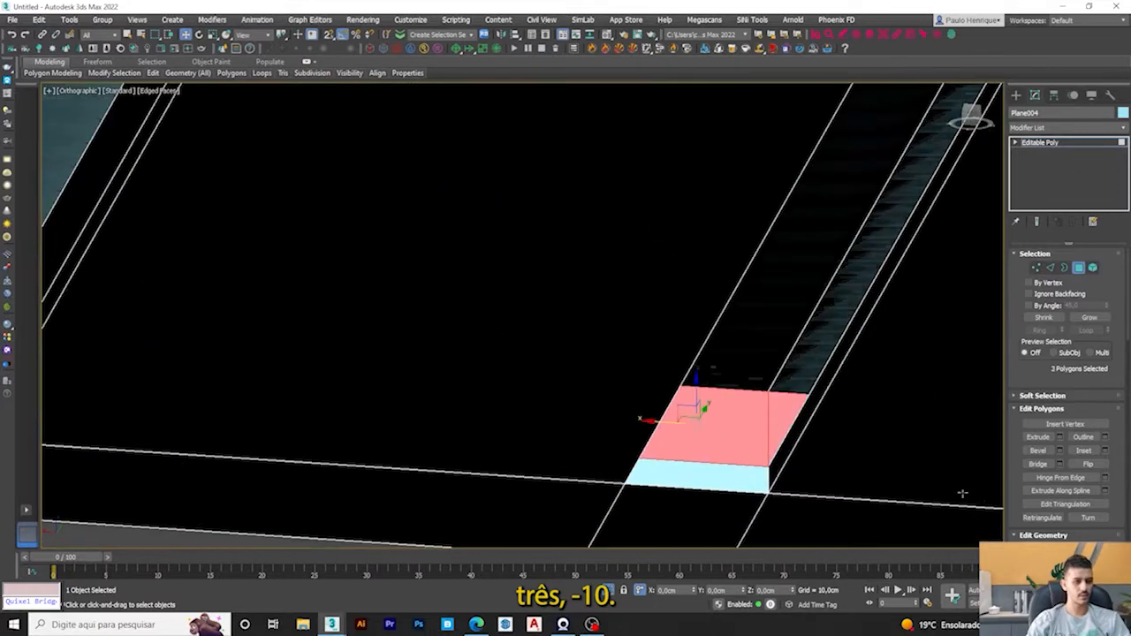
pyautogui.click(1060, 437)
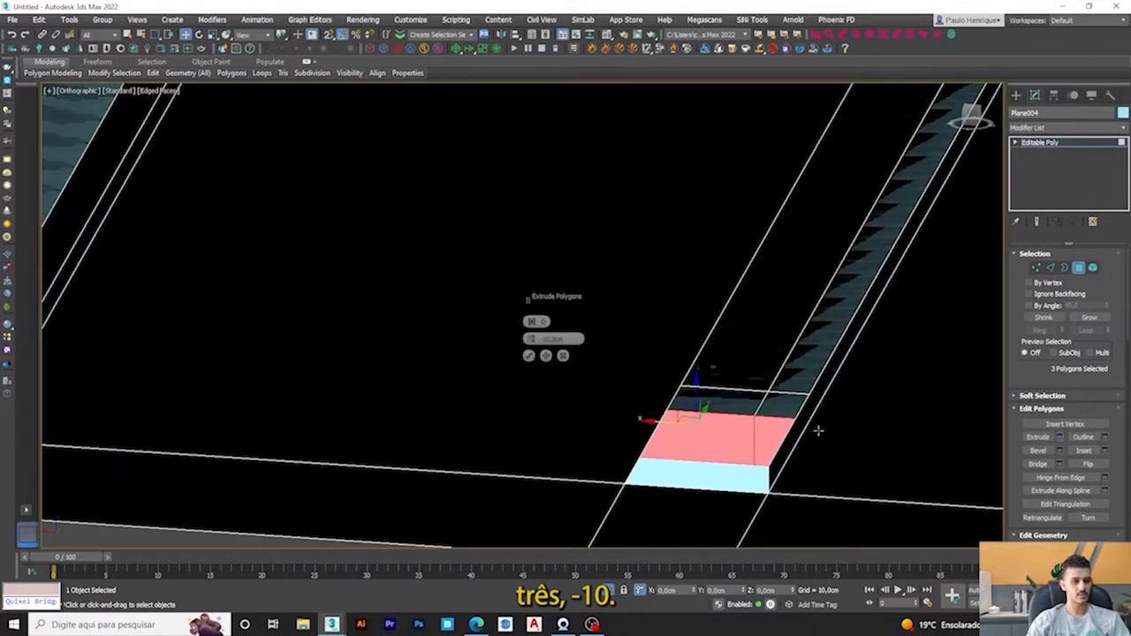
pyautogui.click(530, 355)
# Step: Exit polygon editing, deselect the slab and examine the left slot's stepped profile in the wireframe Front view
pyautogui.scroll(-5, 629, 427)
pyautogui.moveTo(629, 427); pyautogui.dragTo(630, 401, button='middle')
pyautogui.press('f')
pyautogui.press('z')
pyautogui.scroll(-7, 630, 398)
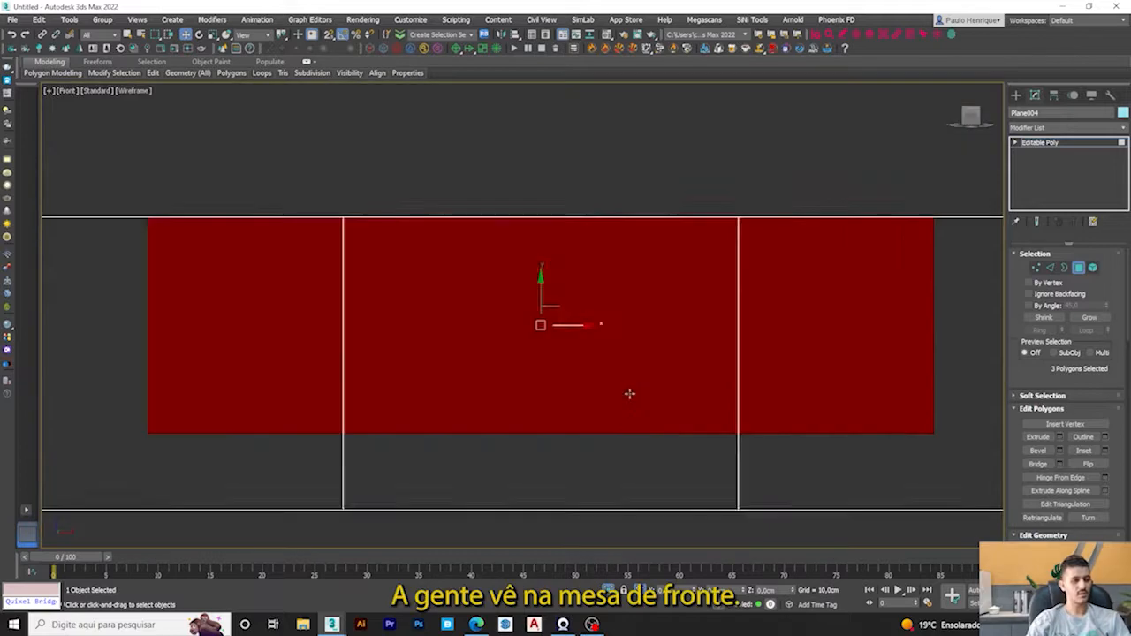
pyautogui.click(1079, 268)
pyautogui.click(668, 331)
pyautogui.moveTo(619, 378); pyautogui.dragTo(515, 298, button='middle')
pyautogui.scroll(-2, 516, 297)
pyautogui.scroll(4, 511, 316)
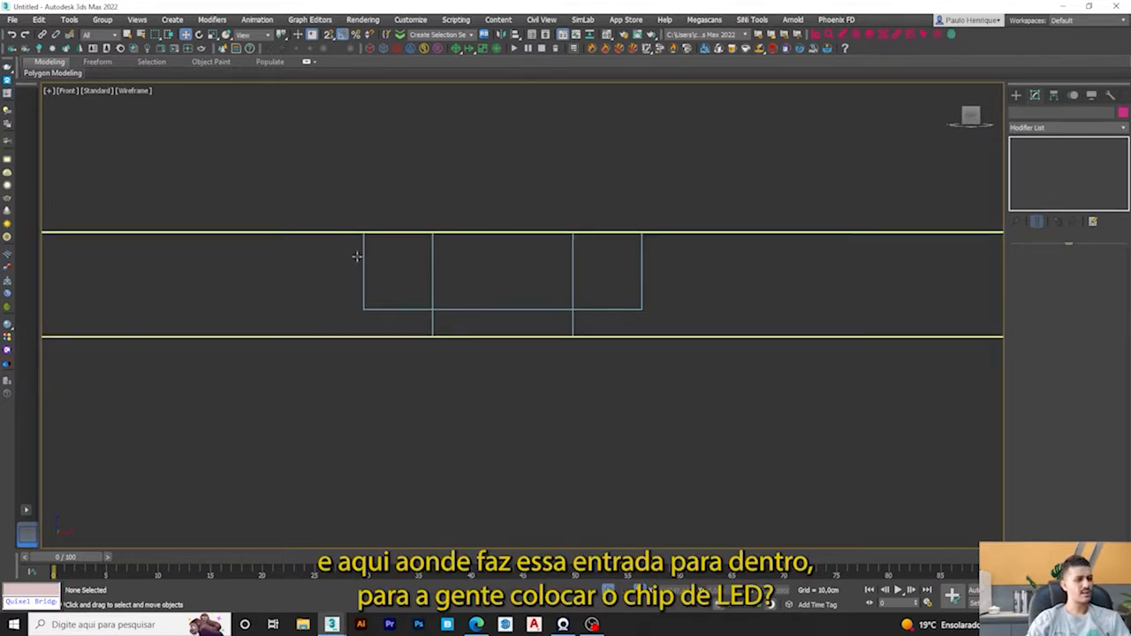
pyautogui.scroll(-3, 616, 337)
pyautogui.scroll(2, 613, 323)
pyautogui.scroll(-3, 613, 322)
# Step: Select the ceiling slab again and return to a shaded view of its underside, close to the right slot
pyautogui.click(599, 328)
pyautogui.press('F3')
pyautogui.scroll(-3, 599, 328)
pyautogui.keyDown('alt'); pyautogui.moveTo(600, 328); pyautogui.dragTo(598, 292, button='middle'); pyautogui.keyUp('alt')
pyautogui.scroll(2, 598, 310)
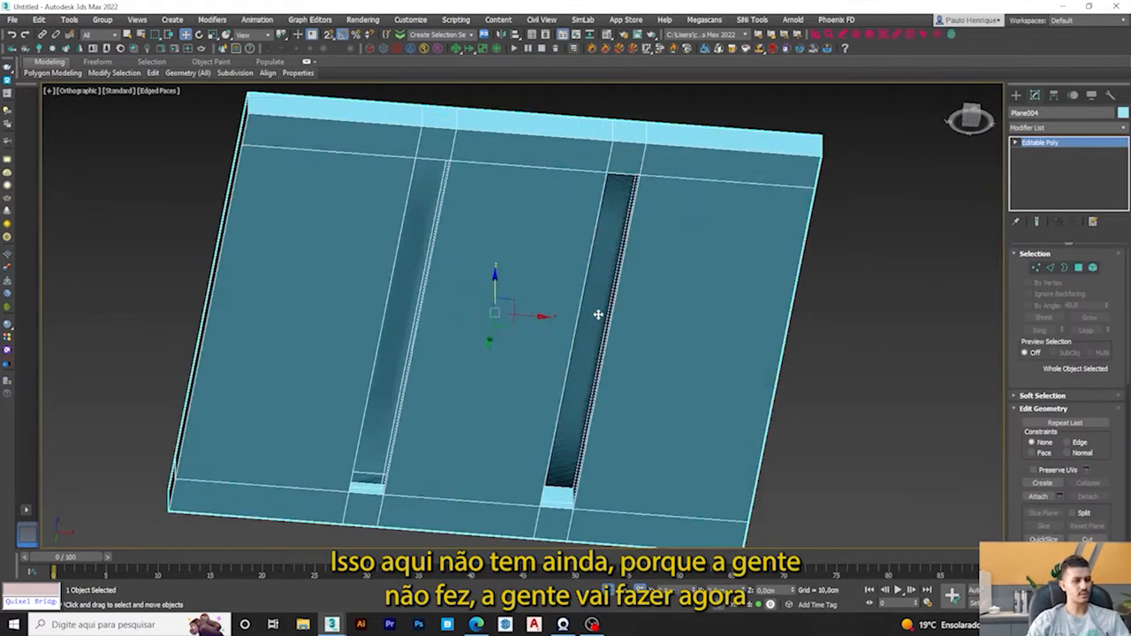
pyautogui.scroll(-2, 598, 407)
pyautogui.scroll(5, 584, 425)
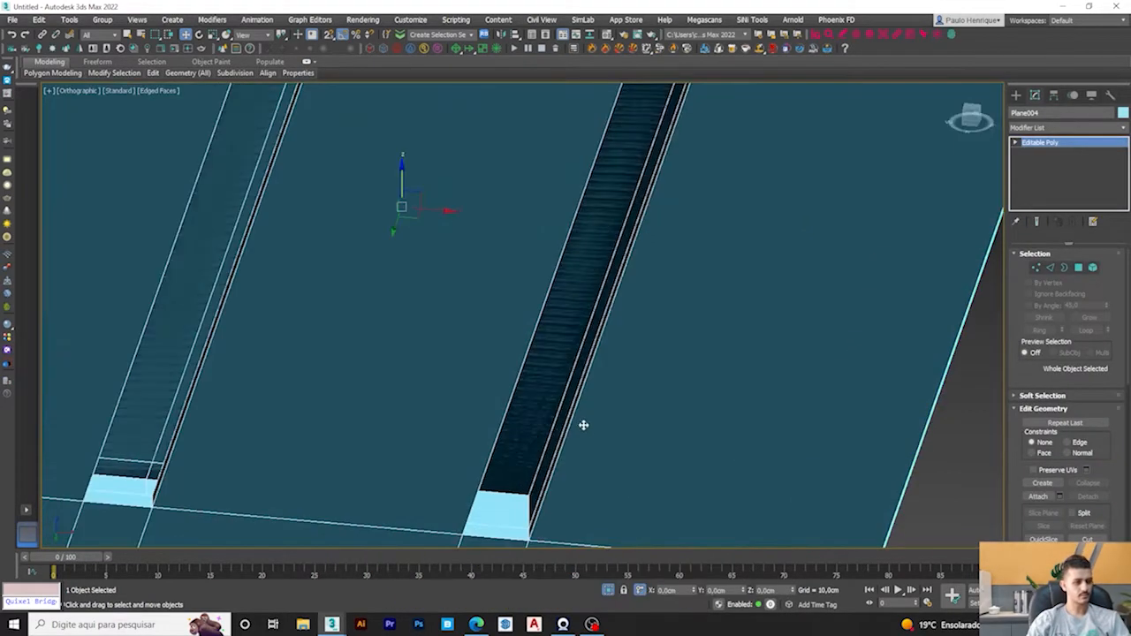
# Step: Extrude the upper polygon of one long side wall in the right slot by -10 cm
pyautogui.click(1079, 268)
pyautogui.click(540, 474)
pyautogui.keyDown('alt'); pyautogui.moveTo(540, 474); pyautogui.dragTo(508, 434, button='middle'); pyautogui.keyUp('alt')
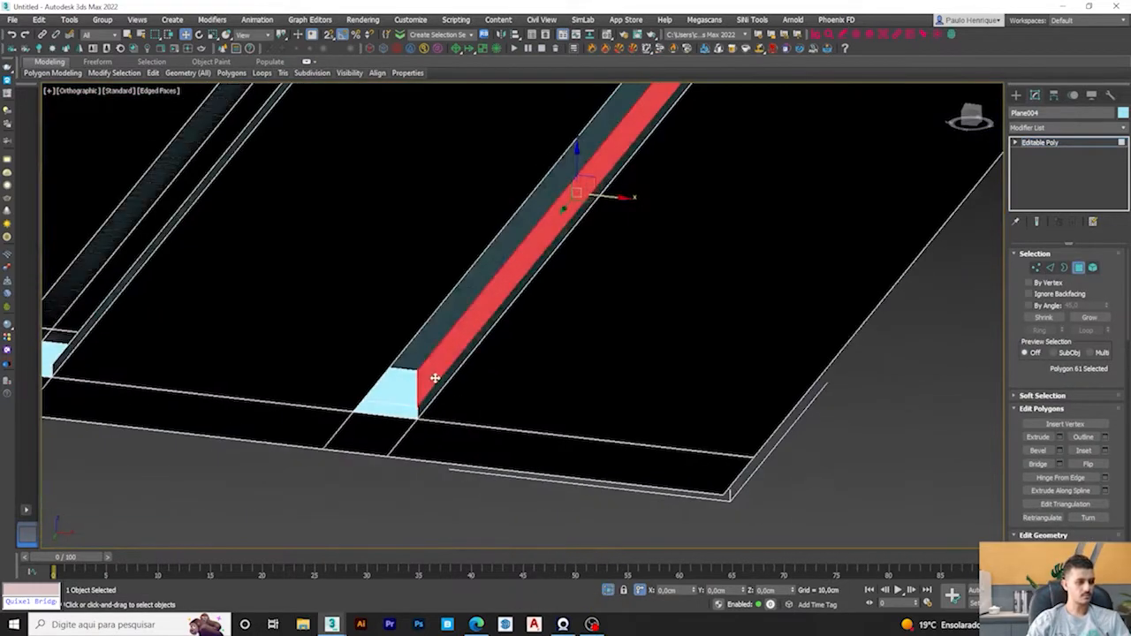
pyautogui.scroll(3, 435, 377)
pyautogui.click(1061, 439)
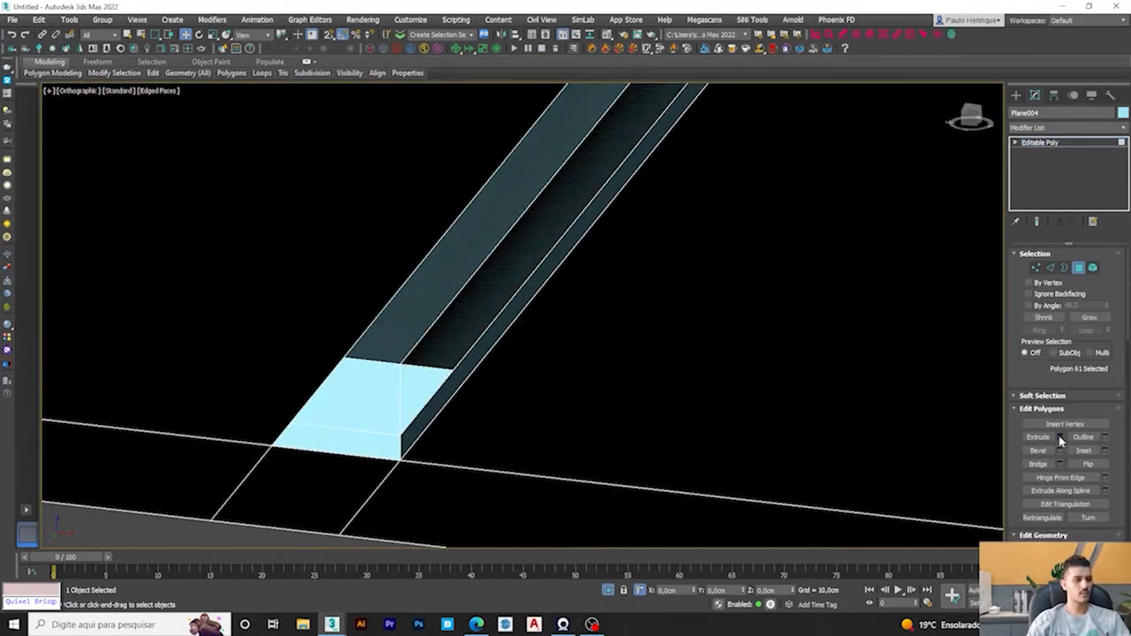
# Step: Select the two upper end-wall polygons at the right slot's near end and extrude them by -10 cm
pyautogui.scroll(-4, 478, 363)
pyautogui.keyDown('alt'); pyautogui.moveTo(442, 367); pyautogui.dragTo(542, 392, button='middle'); pyautogui.keyUp('alt')
pyautogui.scroll(4, 543, 391)
pyautogui.click(728, 411)
pyautogui.keyDown('alt'); pyautogui.moveTo(728, 411); pyautogui.dragTo(849, 406, button='middle'); pyautogui.keyUp('alt')
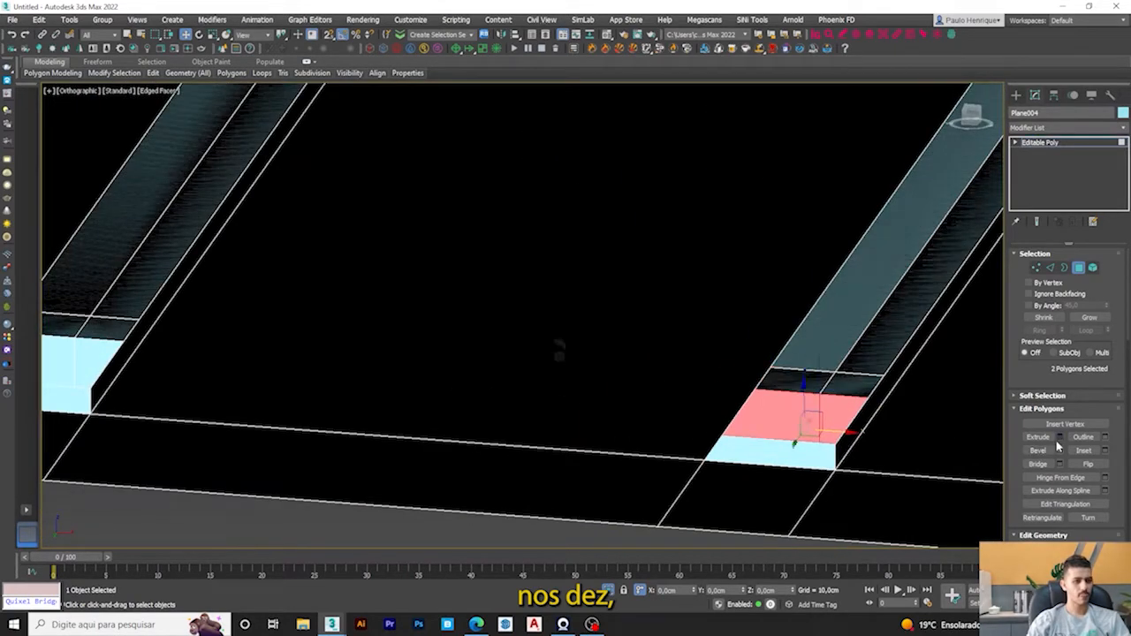
# Step: Extrude the two upper polygons along the right slot's opposite long wall by -10 cm
pyautogui.keyDown('alt'); pyautogui.moveTo(738, 496); pyautogui.dragTo(732, 483, button='middle'); pyautogui.keyUp('alt')
pyautogui.keyDown('ctrl'); pyautogui.click(661, 429); pyautogui.keyUp('ctrl')
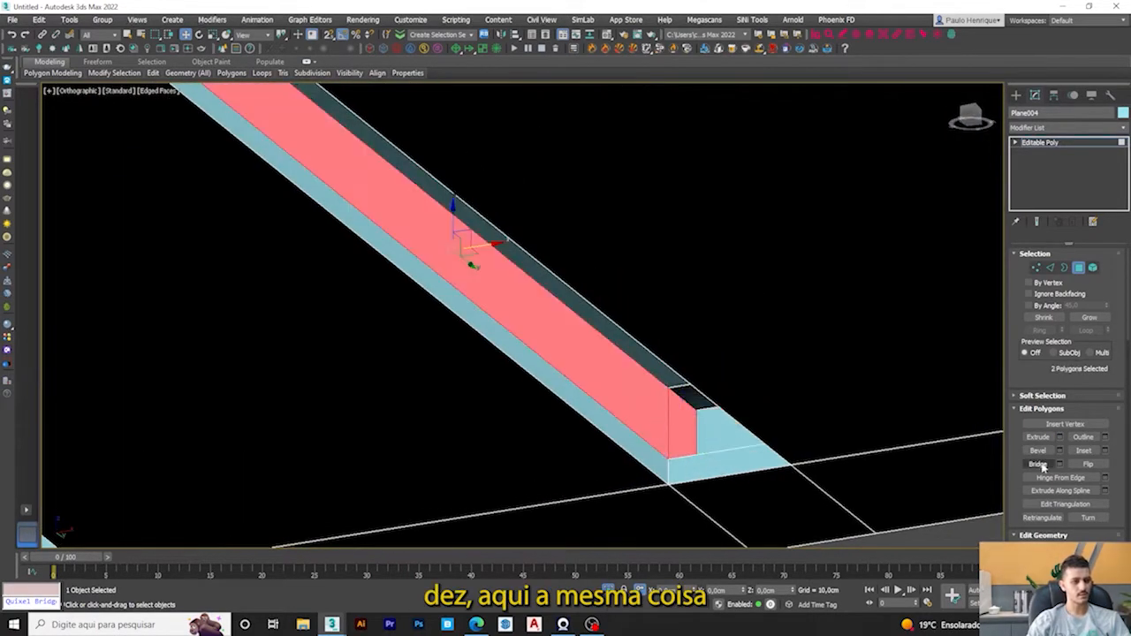
pyautogui.click(1061, 438)
pyautogui.click(529, 355)
# Step: Extrude the upper end-wall polygons at the right slot's far end by -10 cm and exit polygon editing
pyautogui.scroll(-6, 185, 410)
pyautogui.moveTo(292, 378); pyautogui.dragTo(490, 341, button='middle')
pyautogui.scroll(8, 488, 371)
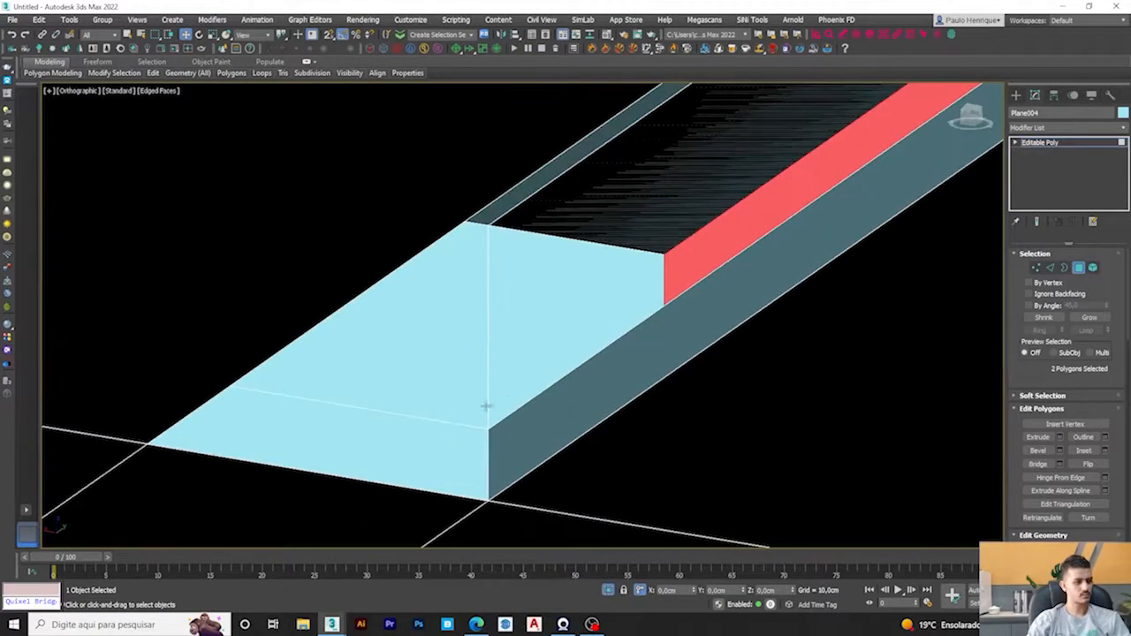
pyautogui.click(583, 315)
pyautogui.scroll(-10, 406, 378)
pyautogui.scroll(8, 381, 380)
pyautogui.keyDown('alt'); pyautogui.moveTo(398, 381); pyautogui.dragTo(299, 311, button='middle'); pyautogui.keyUp('alt')
pyautogui.scroll(4, 331, 347)
pyautogui.keyDown('ctrl'); pyautogui.click(268, 249); pyautogui.keyUp('ctrl')
pyautogui.keyDown('alt'); pyautogui.moveTo(269, 250); pyautogui.dragTo(392, 282, button='middle'); pyautogui.keyUp('alt')
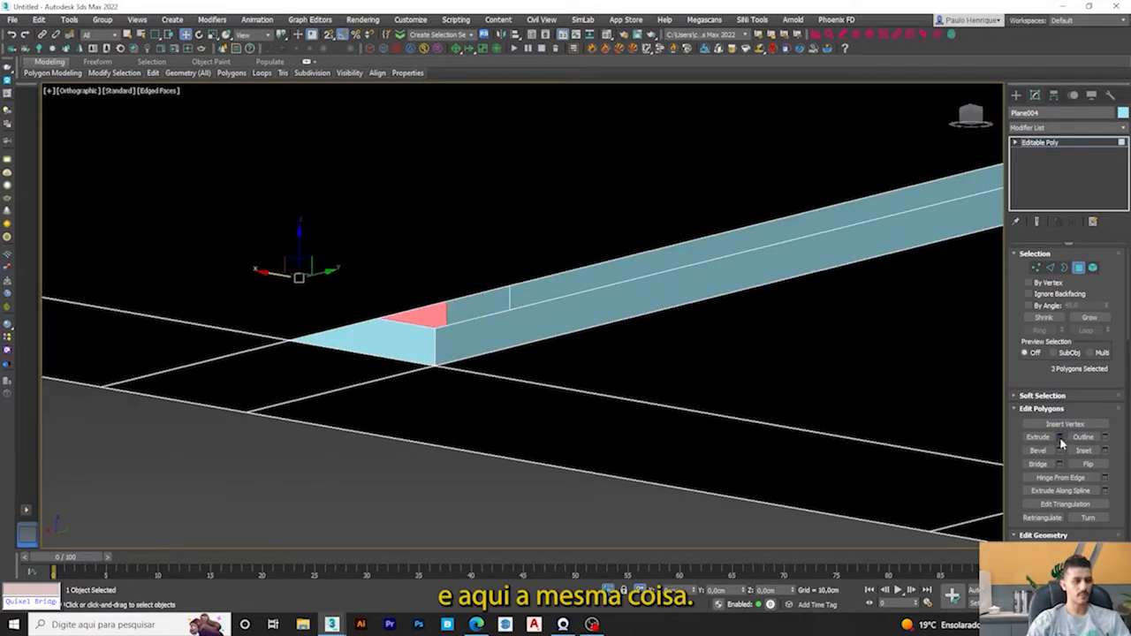
pyautogui.click(1078, 267)
pyautogui.scroll(-4, 514, 337)
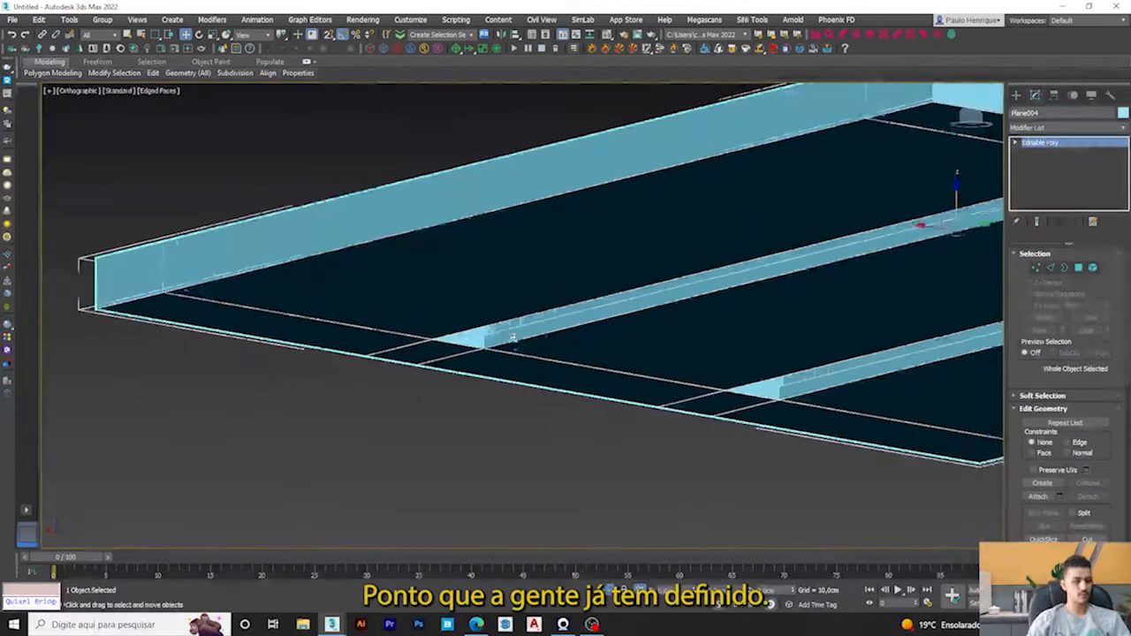
# Step: Examine the ceiling slab and its widened slot recesses in the wireframe Top view
pyautogui.press('t')
pyautogui.press('F3')
pyautogui.scroll(-3, 530, 361)
pyautogui.moveTo(640, 253)
pyautogui.mouseDown(button='middle')
pyautogui.moveTo(560, 355)
pyautogui.moveTo(535, 336)
pyautogui.moveTo(506, 230)
pyautogui.moveTo(512, 255)
pyautogui.moveTo(521, 243)
pyautogui.moveTo(445, 281)
pyautogui.mouseUp(button='middle')
pyautogui.click(630, 283)
pyautogui.scroll(4, 579, 262)
pyautogui.scroll(-4, 540, 263)
# Step: Select the ceiling slab again and show its underside with both slots in shaded display
pyautogui.click(531, 378)
pyautogui.press('F3')
pyautogui.scroll(4, 523, 354)
pyautogui.scroll(2, 513, 255)
pyautogui.click(1125, 131)
pyautogui.click(1127, 116)
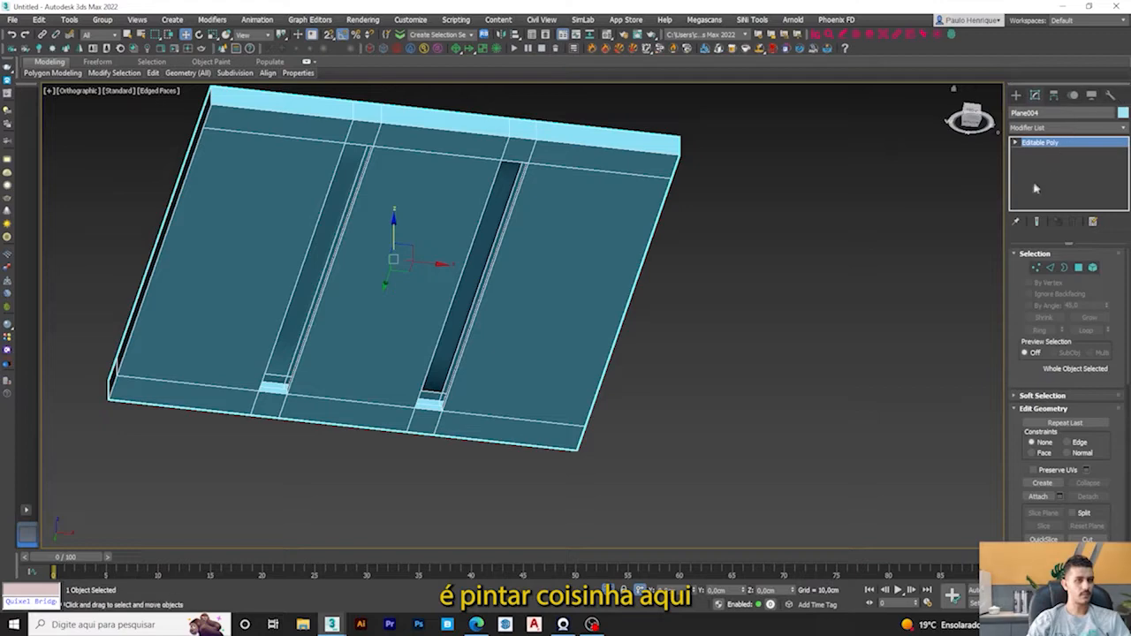
# Step: Change the ceiling slab's object color to white and deselect it
pyautogui.click(1124, 113)
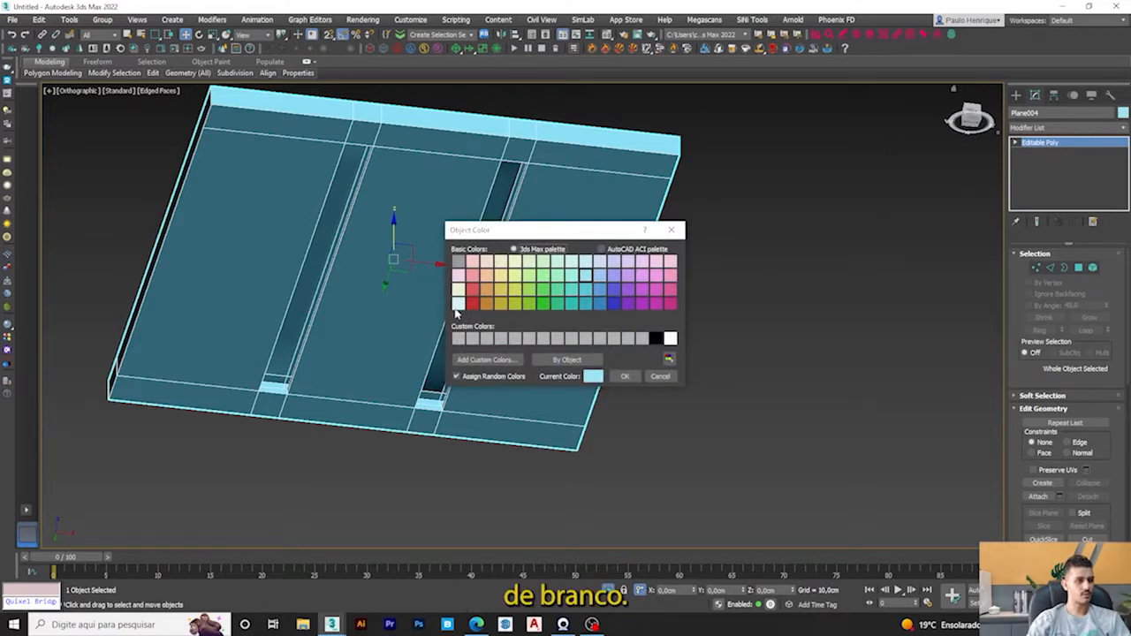
pyautogui.click(624, 377)
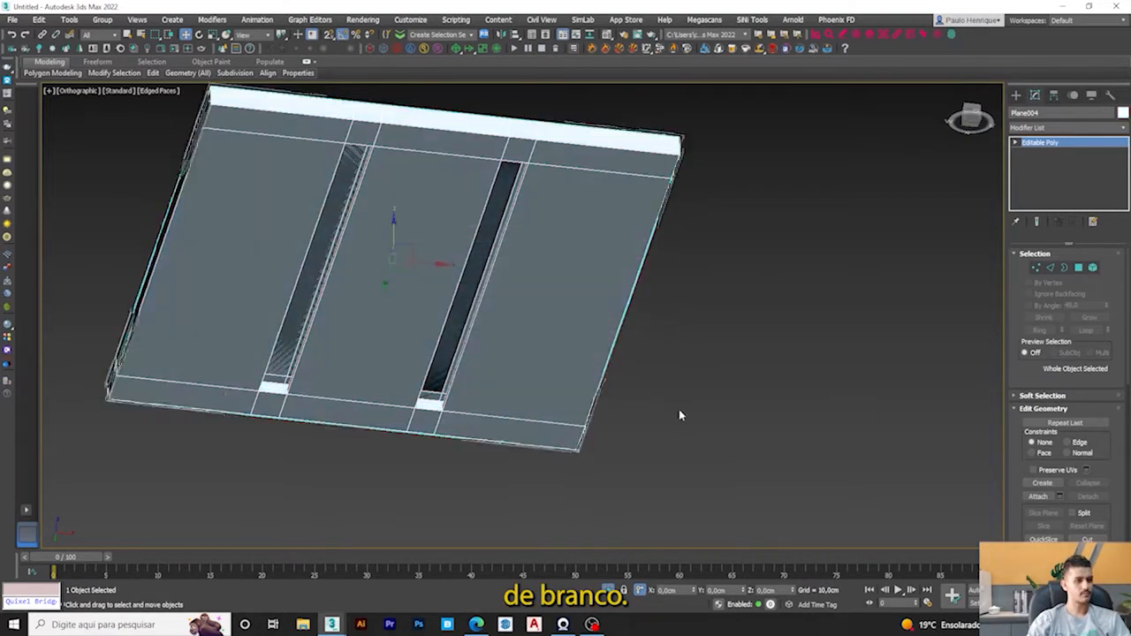
pyautogui.click(679, 414)
# Step: Reselect the ceiling slab, then unhide all hidden objects and show the whole plan in the Top view
pyautogui.scroll(-4, 543, 329)
pyautogui.keyDown('alt'); pyautogui.moveTo(543, 328); pyautogui.dragTo(451, 354, button='middle'); pyautogui.keyUp('alt')
pyautogui.scroll(2, 490, 357)
pyautogui.click(480, 326)
pyautogui.click(1093, 95)
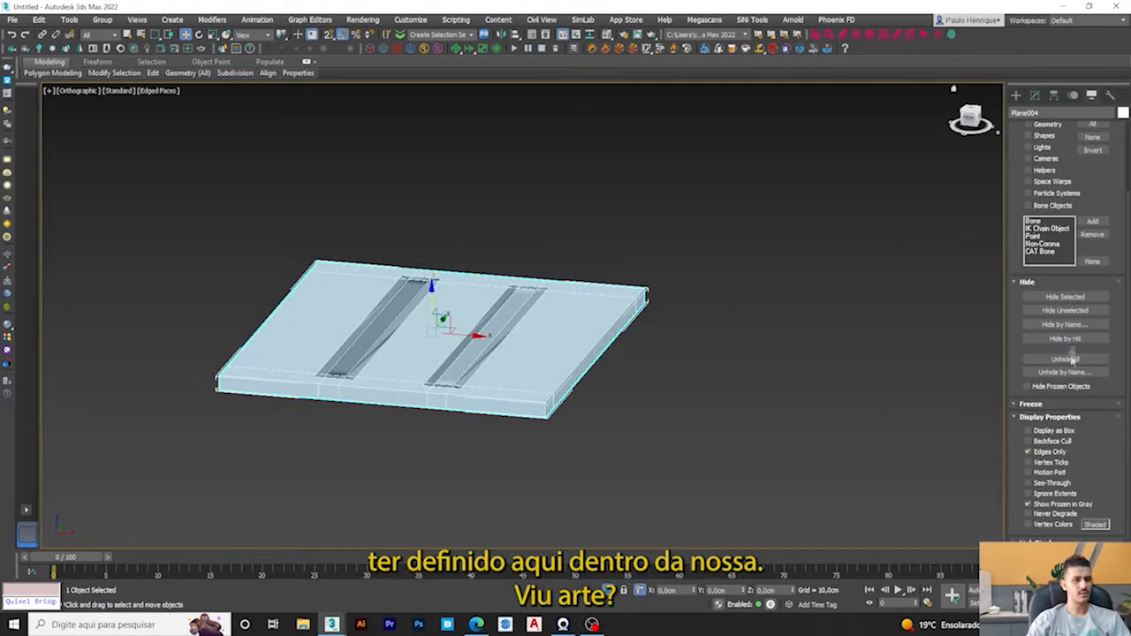
pyautogui.click(1067, 358)
pyautogui.scroll(-3, 466, 328)
pyautogui.keyDown('alt'); pyautogui.moveTo(467, 328); pyautogui.dragTo(462, 371, button='middle'); pyautogui.keyUp('alt')
pyautogui.scroll(3, 460, 332)
pyautogui.scroll(2, 476, 351)
pyautogui.press('t')
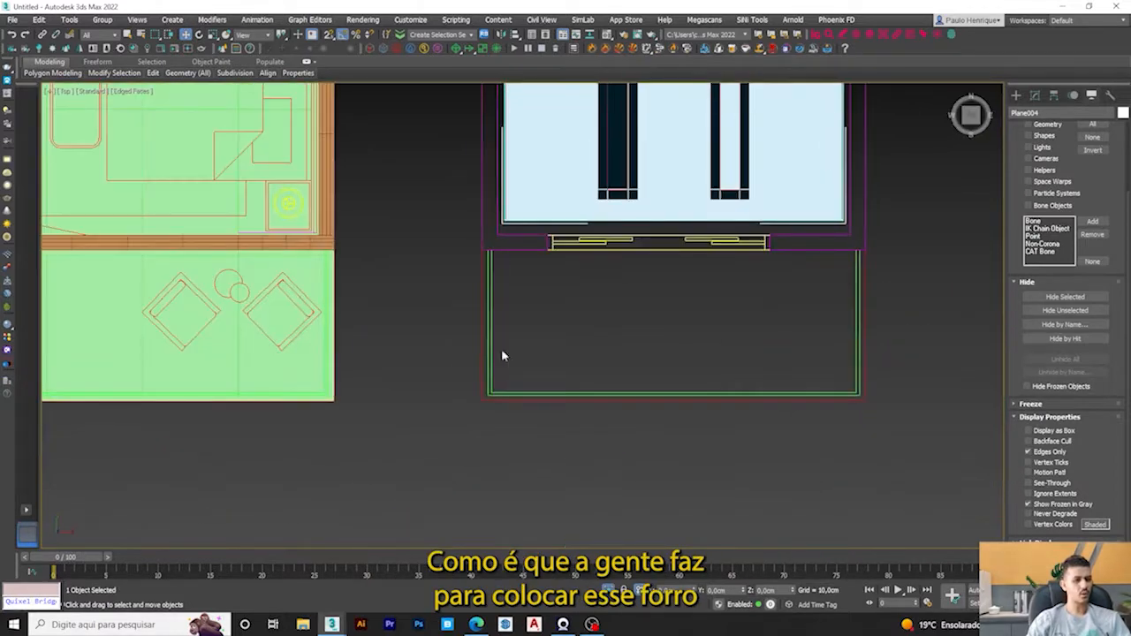
pyautogui.press('F3')
pyautogui.scroll(-3, 654, 292)
pyautogui.moveTo(507, 193); pyautogui.dragTo(555, 322, button='middle')
pyautogui.press('F3')
pyautogui.press('F3')
pyautogui.press('F4')
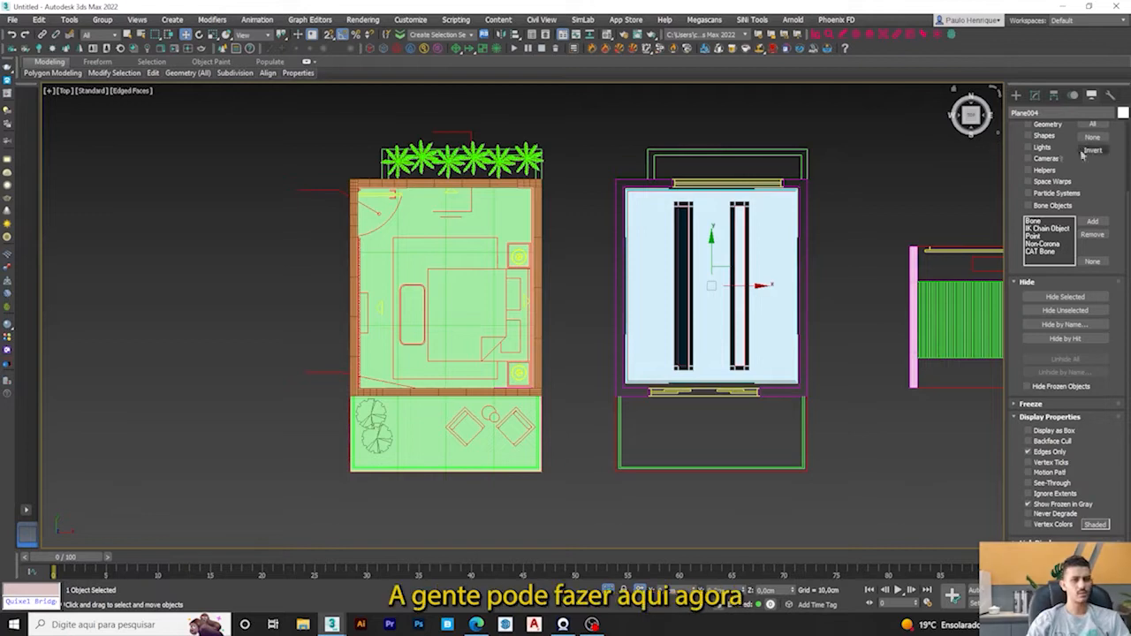
# Step: Hide the imported line drawings by turning on category hiding for Shapes
pyautogui.moveTo(1021, 139); pyautogui.dragTo(1020, 228)
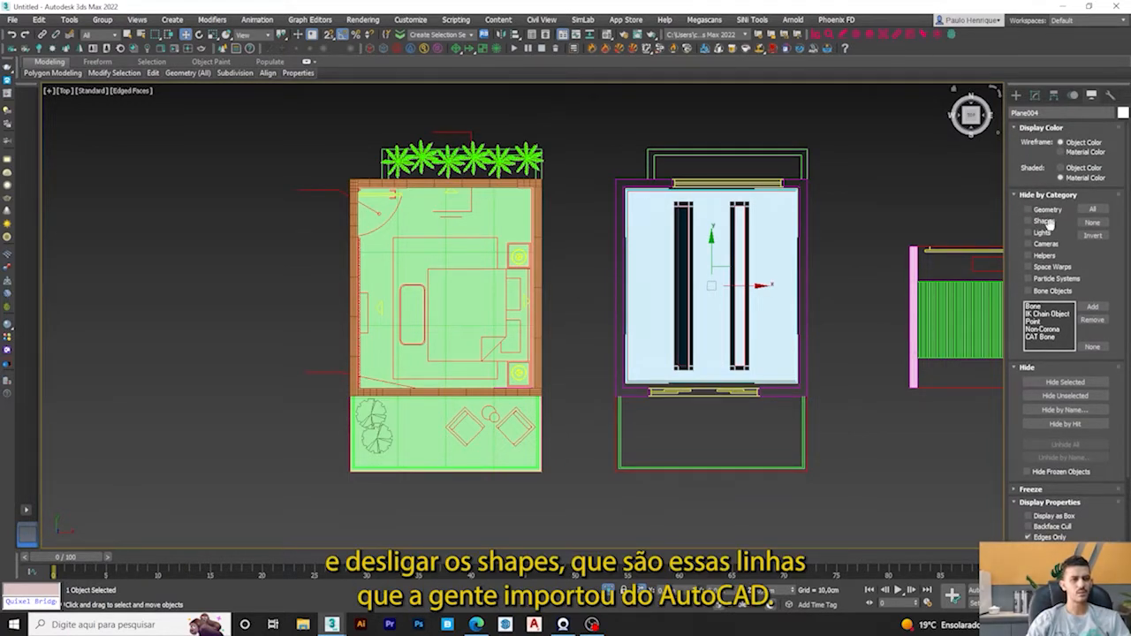
pyautogui.moveTo(637, 179); pyautogui.dragTo(589, 175, button='middle')
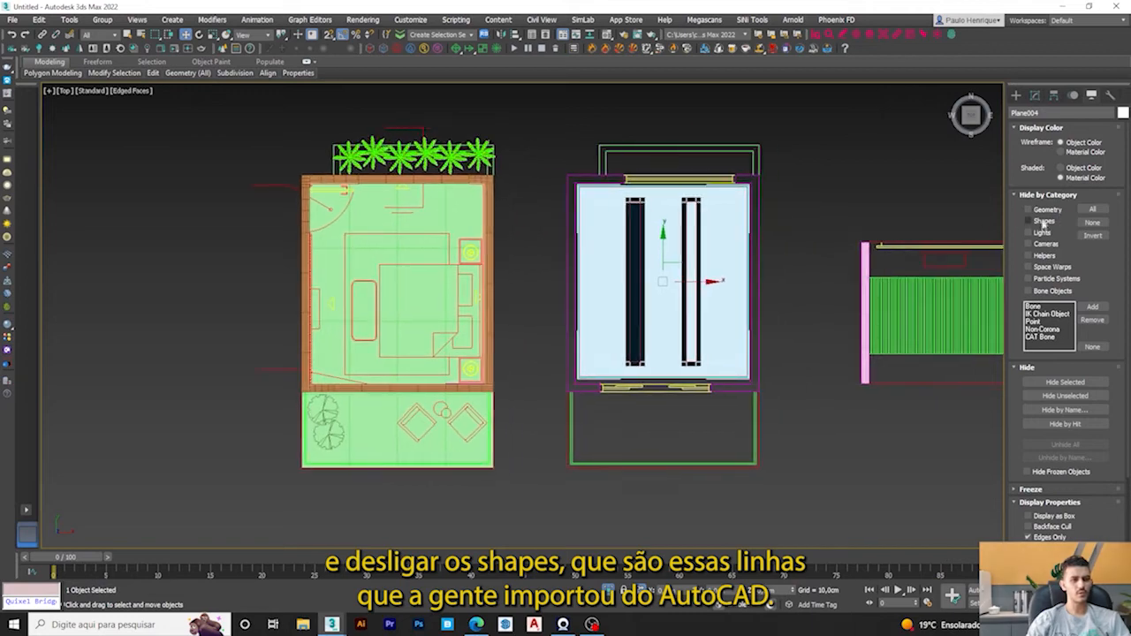
pyautogui.click(1044, 222)
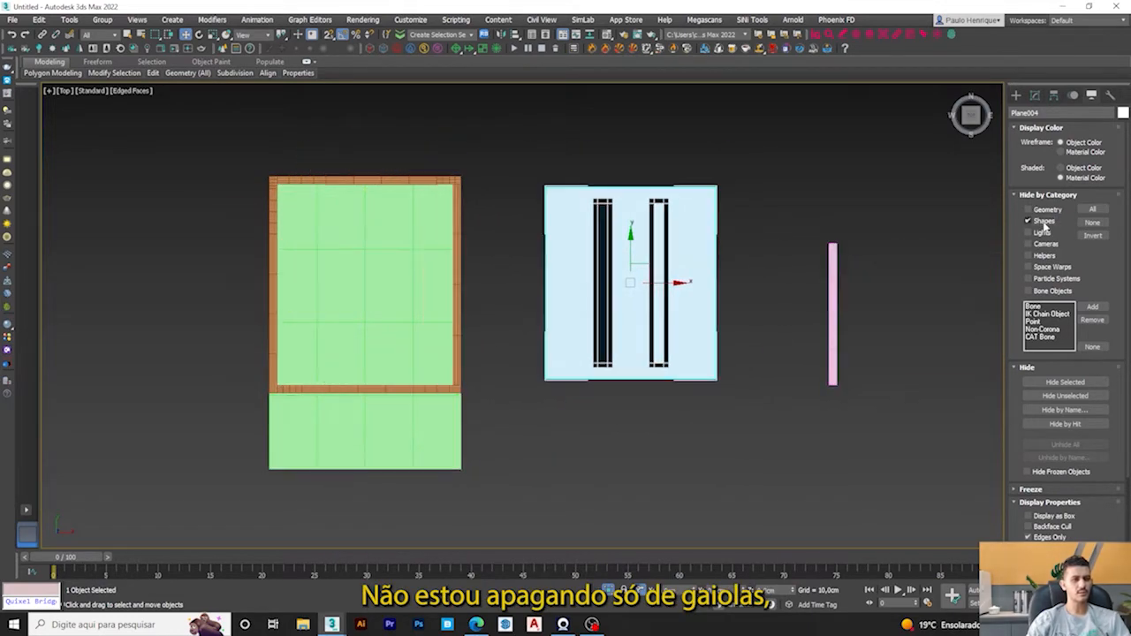
# Step: Move the ceiling slab sideways from the ceiling plan onto the bedroom, placing it inside the brown walls
pyautogui.press('F3')
pyautogui.click(723, 322)
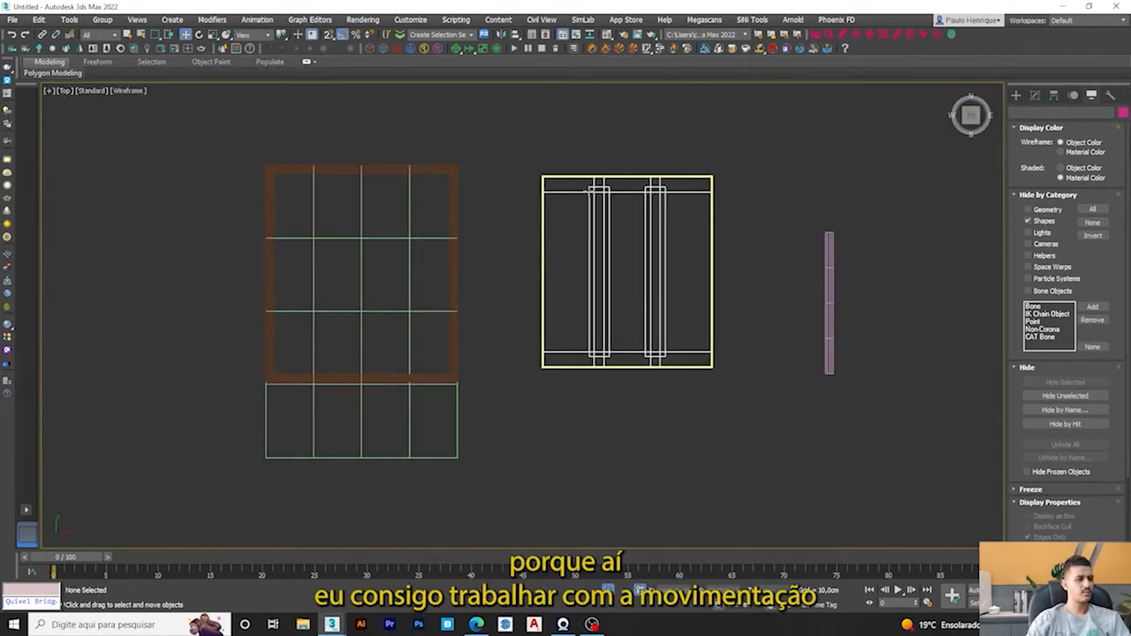
pyautogui.scroll(3, 588, 191)
pyautogui.click(820, 169)
pyautogui.scroll(-3, 780, 203)
pyautogui.press('F3')
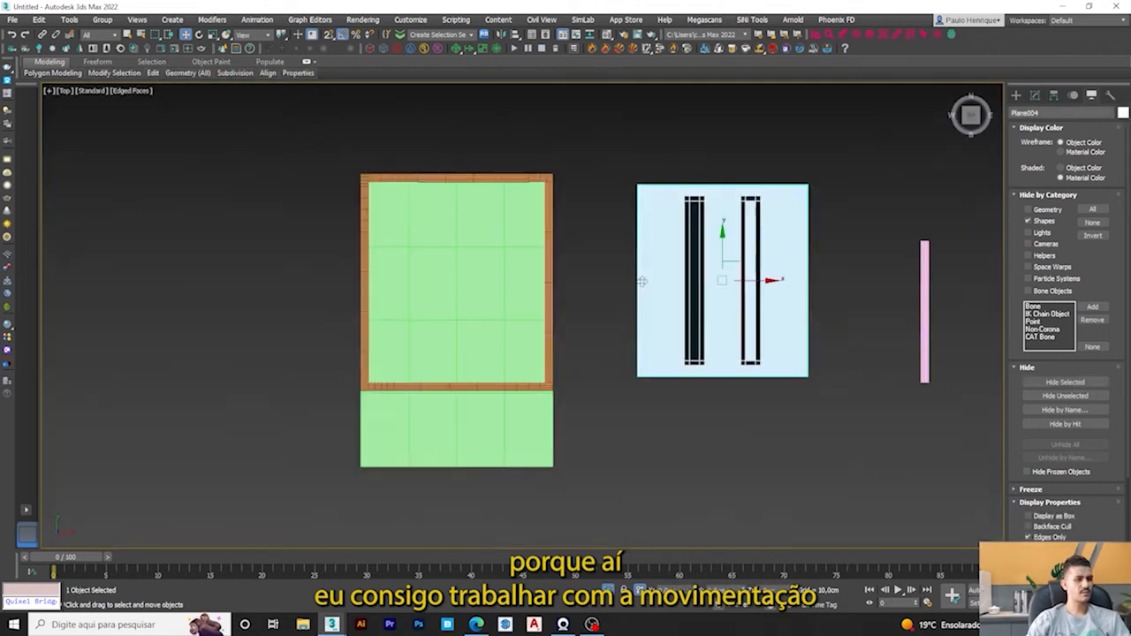
pyautogui.press('F3')
pyautogui.scroll(3, 499, 212)
pyautogui.click(1049, 222)
pyautogui.click(1048, 223)
pyautogui.moveTo(911, 240); pyautogui.dragTo(709, 241, button='middle')
pyautogui.press('F3')
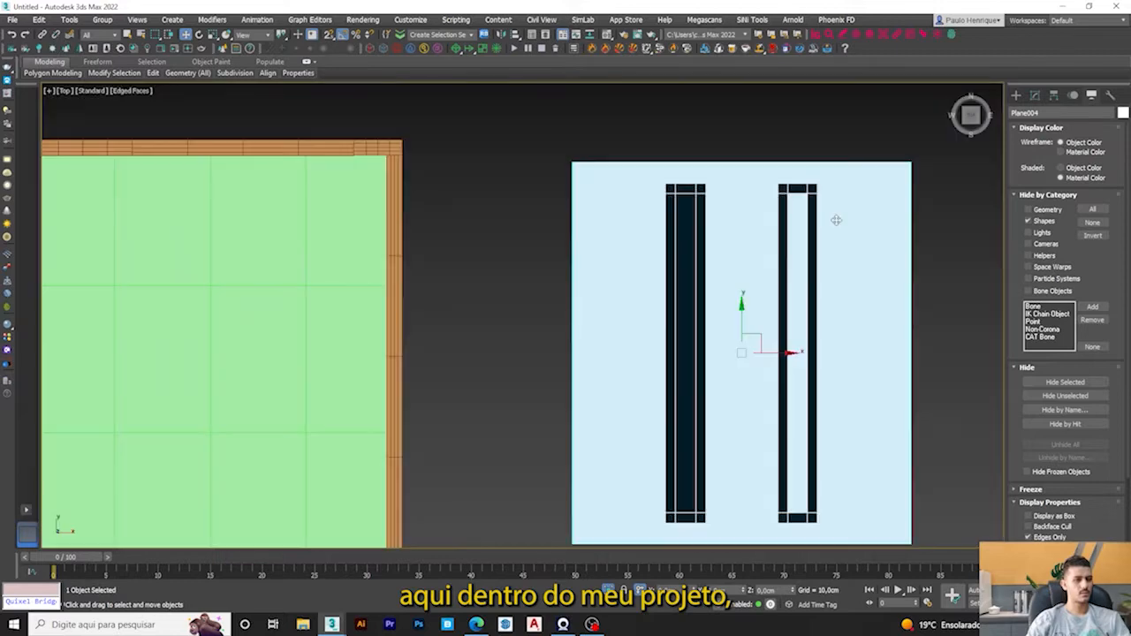
pyautogui.scroll(-2, 836, 220)
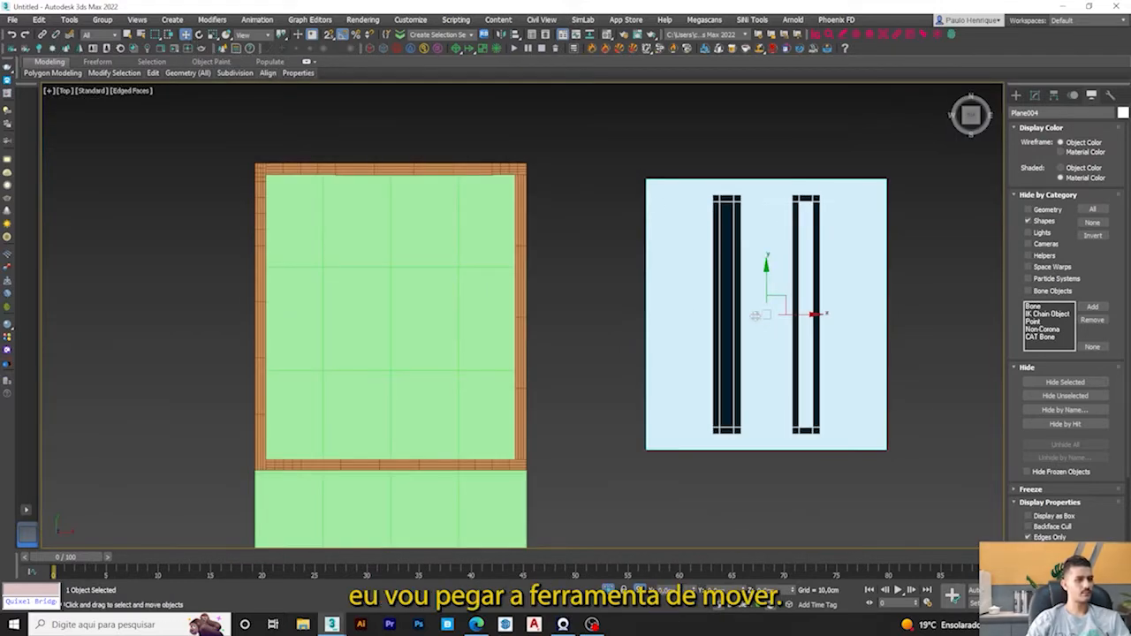
pyautogui.moveTo(798, 316); pyautogui.dragTo(419, 357)
# Step: Show the Shapes category again over the wireframe so the wall outlines can guide the slab's alignment
pyautogui.press('F3')
pyautogui.scroll(5, 483, 198)
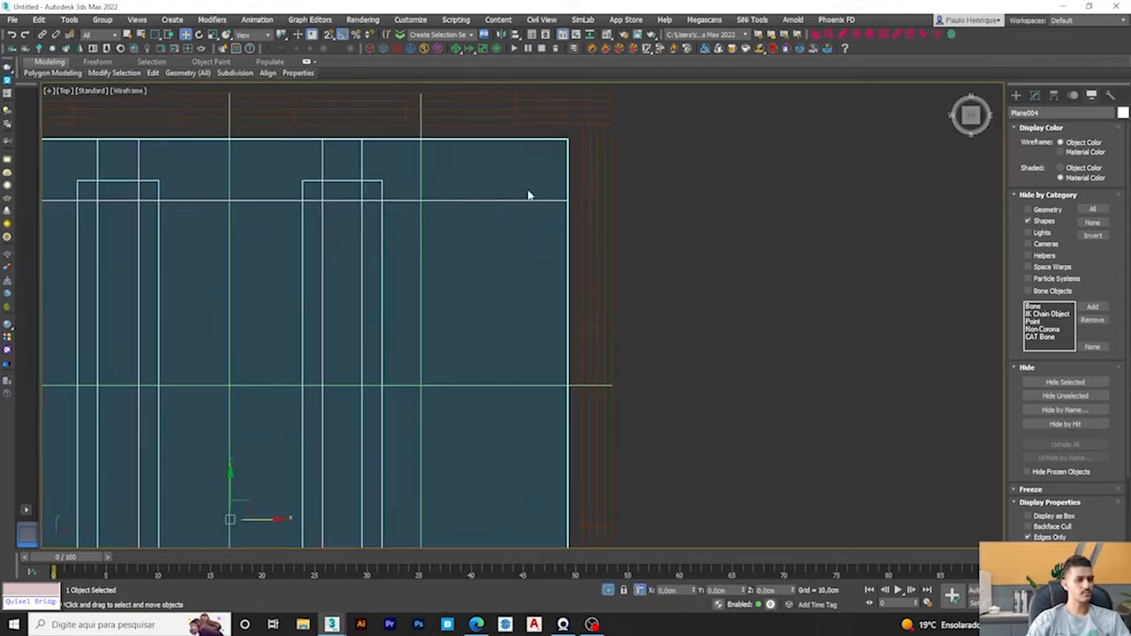
pyautogui.click(1043, 222)
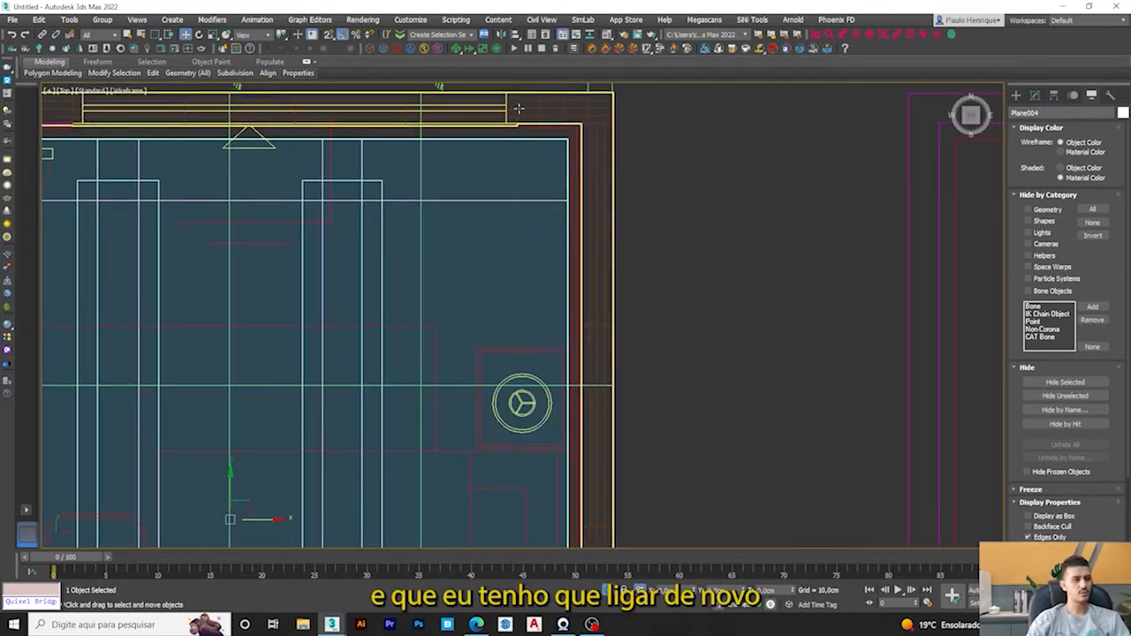
# Step: Fine-adjust the ceiling slab's plan position so it sits evenly between the bedroom's inner wall faces
pyautogui.scroll(3, 599, 189)
pyautogui.moveTo(617, 180); pyautogui.dragTo(624, 186)
pyautogui.scroll(-4, 576, 203)
pyautogui.moveTo(426, 246); pyautogui.dragTo(551, 185, button='middle')
pyautogui.scroll(3, 237, 141)
pyautogui.scroll(-4, 242, 138)
pyautogui.moveTo(398, 317); pyautogui.dragTo(403, 270, button='middle')
pyautogui.scroll(4, 504, 475)
pyautogui.moveTo(231, 441); pyautogui.dragTo(507, 434, button='middle')
pyautogui.moveTo(607, 307); pyautogui.dragTo(558, 336, button='middle')
pyautogui.moveTo(639, 236); pyautogui.dragTo(623, 442, button='middle')
pyautogui.scroll(-2, 583, 296)
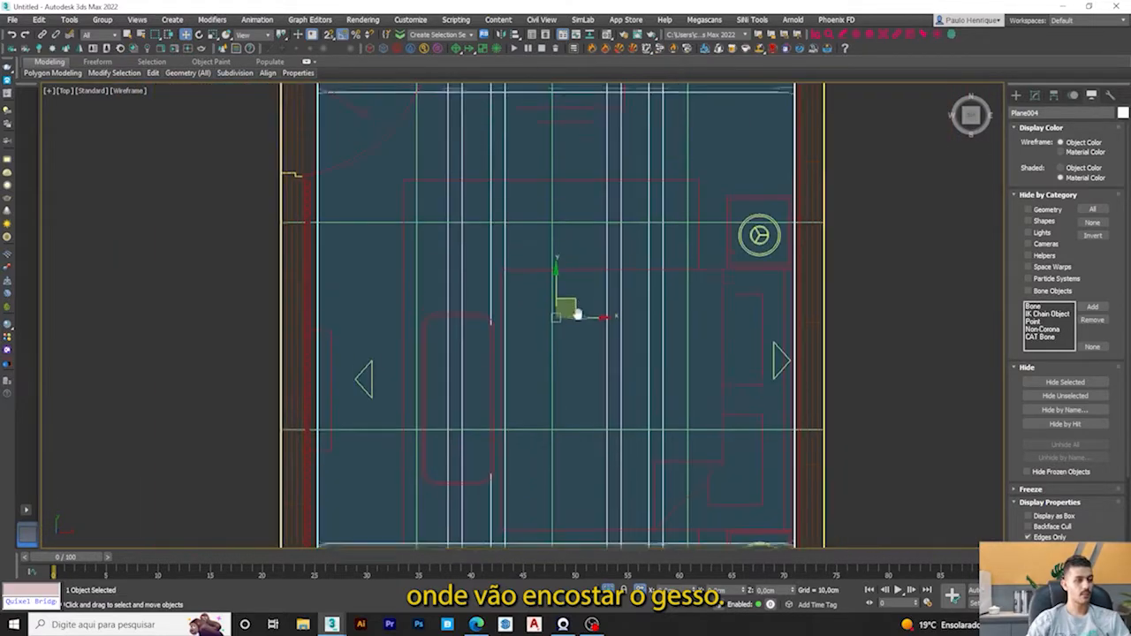
pyautogui.moveTo(578, 313); pyautogui.dragTo(563, 363, button='middle')
pyautogui.moveTo(568, 368); pyautogui.dragTo(566, 369)
# Step: Raise the ceiling slab vertically from the floor to the top of the bedroom walls
pyautogui.press('F3')
pyautogui.scroll(-5, 566, 368)
pyautogui.keyDown('alt'); pyautogui.moveTo(565, 368); pyautogui.dragTo(612, 319, button='middle'); pyautogui.keyUp('alt')
pyautogui.scroll(3, 595, 328)
pyautogui.moveTo(609, 343); pyautogui.dragTo(541, 369, button='middle')
pyautogui.scroll(-2, 541, 369)
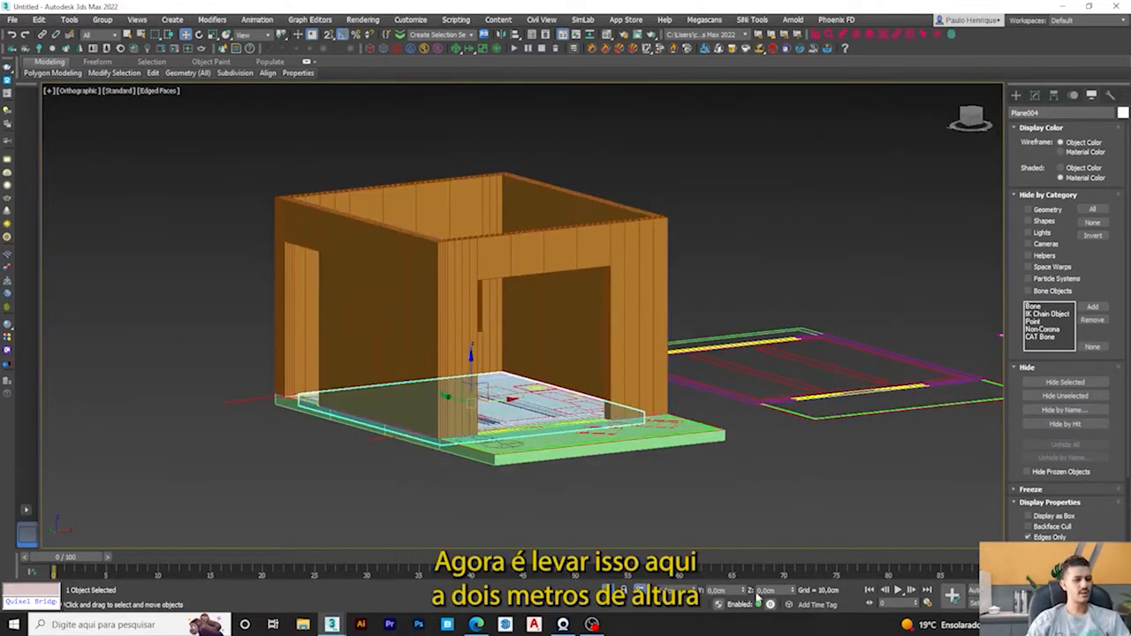
pyautogui.press('Return')
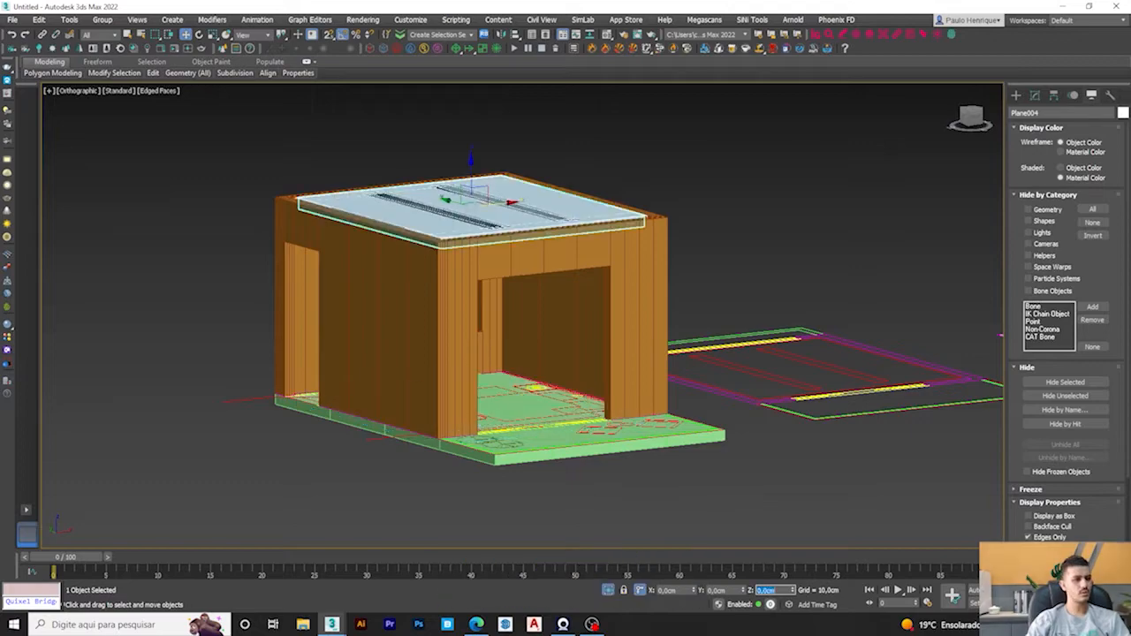
# Step: Convert the raised ceiling slab to an Editable Poly
pyautogui.keyDown('alt'); pyautogui.moveTo(436, 203); pyautogui.dragTo(471, 254, button='middle'); pyautogui.keyUp('alt')
pyautogui.scroll(5, 471, 278)
pyautogui.rightClick(471, 254)
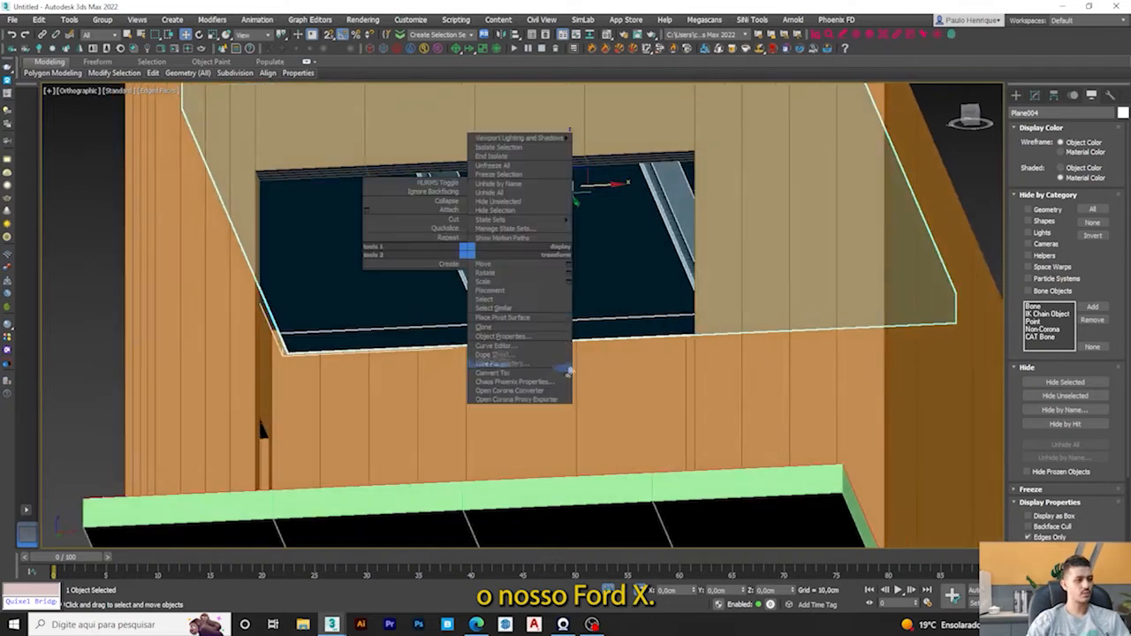
pyautogui.click(614, 381)
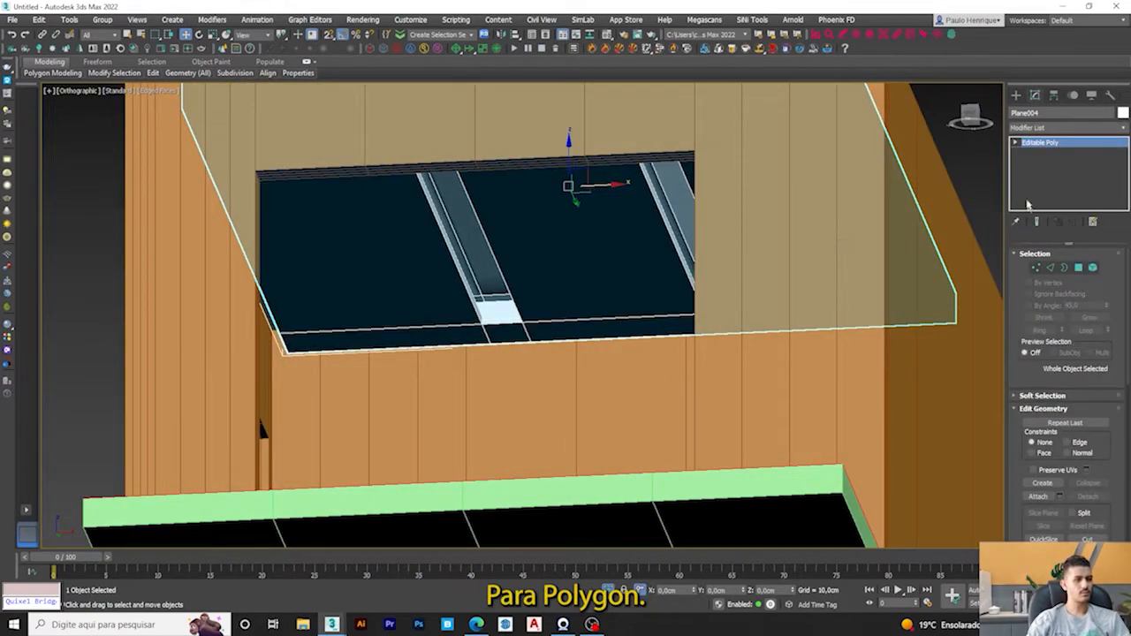
# Step: Try the Smooth modifier on the ceiling slab and undo it
pyautogui.click(1032, 128)
pyautogui.press('s')
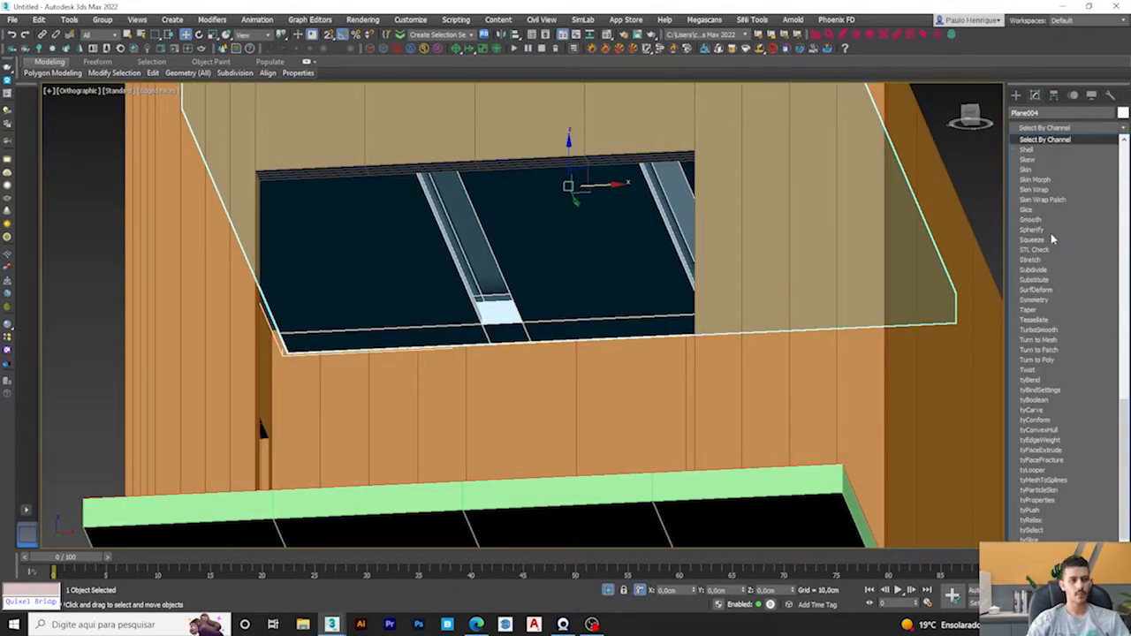
pyautogui.click(1046, 225)
pyautogui.moveTo(482, 332)
pyautogui.keyDown('alt'); pyautogui.mouseDown(button='middle')
pyautogui.moveTo(503, 334)
pyautogui.moveTo(493, 331)
pyautogui.mouseUp(button='middle'); pyautogui.keyUp('alt')
pyautogui.hotkey('ctrl', 'z')
# Step: Select the floor object PISO and show it in wireframe in the Top view
pyautogui.scroll(-2, 563, 322)
pyautogui.keyDown('alt'); pyautogui.moveTo(563, 322); pyautogui.dragTo(506, 305, button='middle'); pyautogui.keyUp('alt')
pyautogui.click(263, 212)
pyautogui.scroll(-3, 454, 328)
pyautogui.click(482, 357)
pyautogui.press('t')
pyautogui.press('F3')
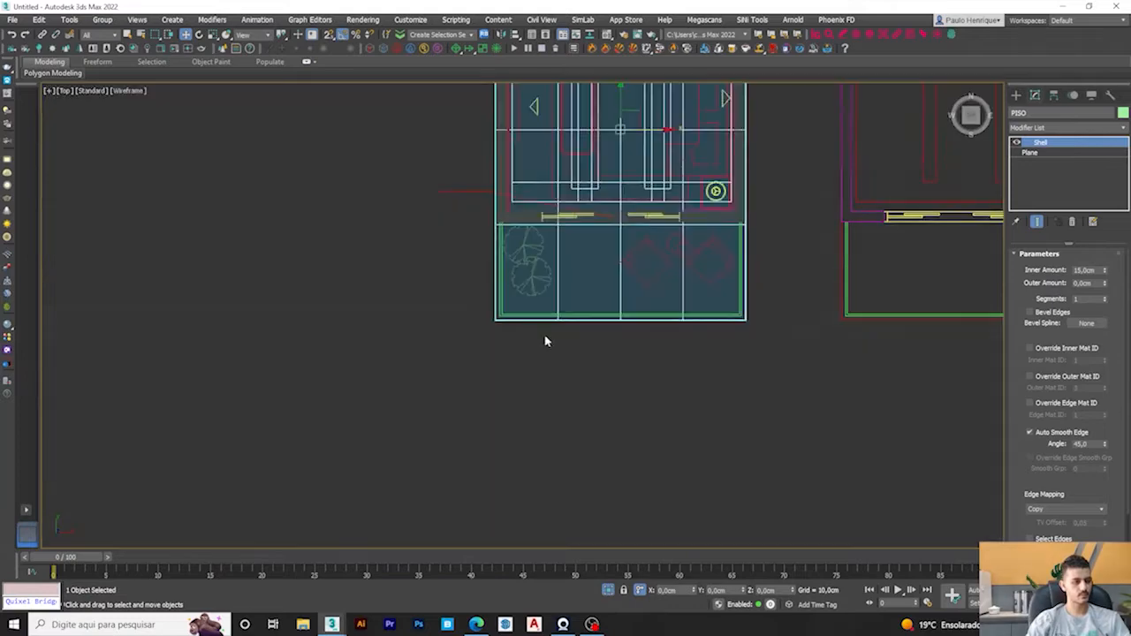
# Step: Clear the floor selection, switch to shaded display and examine the balcony and walls of the room model
pyautogui.scroll(4, 622, 267)
pyautogui.moveTo(623, 267); pyautogui.dragTo(563, 370, button='middle')
pyautogui.click(828, 286)
pyautogui.scroll(-2, 684, 252)
pyautogui.moveTo(685, 252); pyautogui.dragTo(562, 375, button='middle')
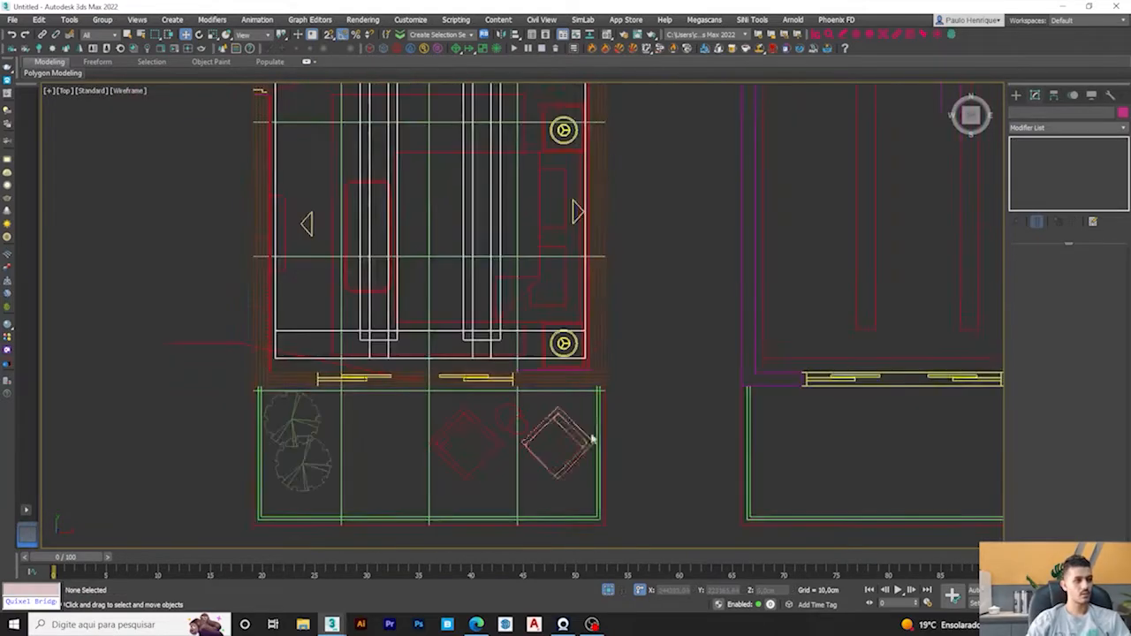
pyautogui.press('F3')
pyautogui.click(404, 429)
pyautogui.keyDown('alt'); pyautogui.moveTo(404, 429); pyautogui.dragTo(355, 285, button='middle'); pyautogui.keyUp('alt')
pyautogui.moveTo(355, 285); pyautogui.dragTo(474, 313, button='middle')
pyautogui.scroll(5, 475, 313)
pyautogui.click(475, 313)
pyautogui.scroll(-2, 559, 367)
# Step: Examine the TV wall elevation with its slatted panel, lower wood panel and door opening
pyautogui.keyDown('alt'); pyautogui.moveTo(558, 367); pyautogui.dragTo(401, 354, button='middle'); pyautogui.keyUp('alt')
pyautogui.scroll(-4, 400, 353)
pyautogui.scroll(-2, 400, 354)
pyautogui.moveTo(788, 410); pyautogui.dragTo(425, 407, button='middle')
pyautogui.scroll(2, 600, 403)
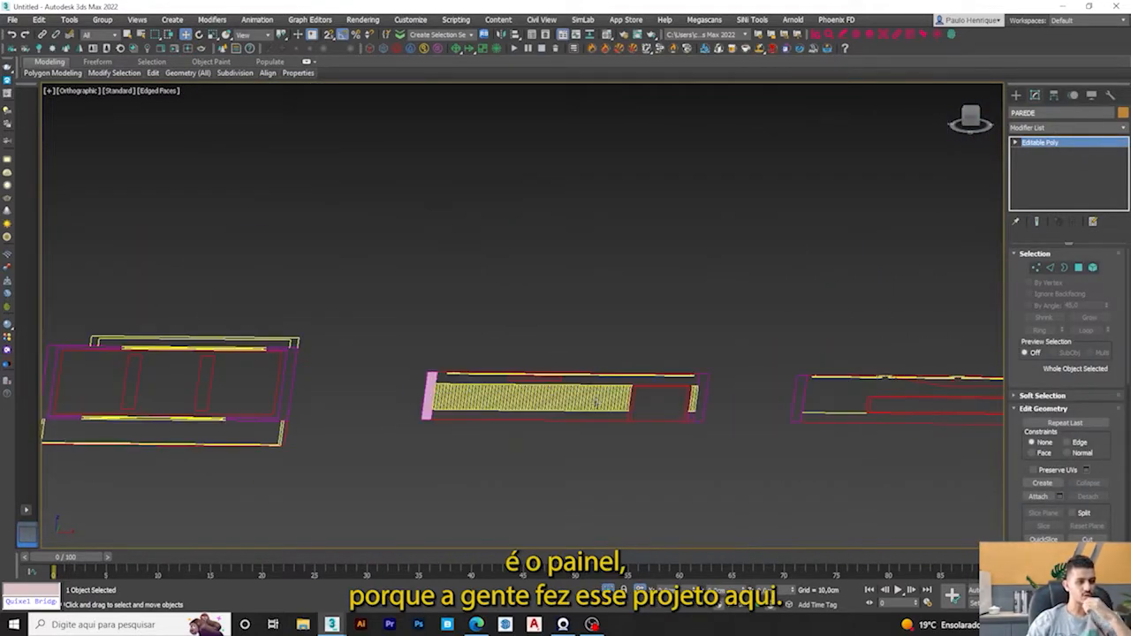
pyautogui.click(599, 403)
pyautogui.scroll(-2, 599, 403)
pyautogui.keyDown('alt'); pyautogui.moveTo(599, 403); pyautogui.dragTo(543, 379, button='middle'); pyautogui.keyUp('alt')
pyautogui.scroll(-2, 543, 378)
pyautogui.scroll(6, 528, 327)
pyautogui.click(558, 405)
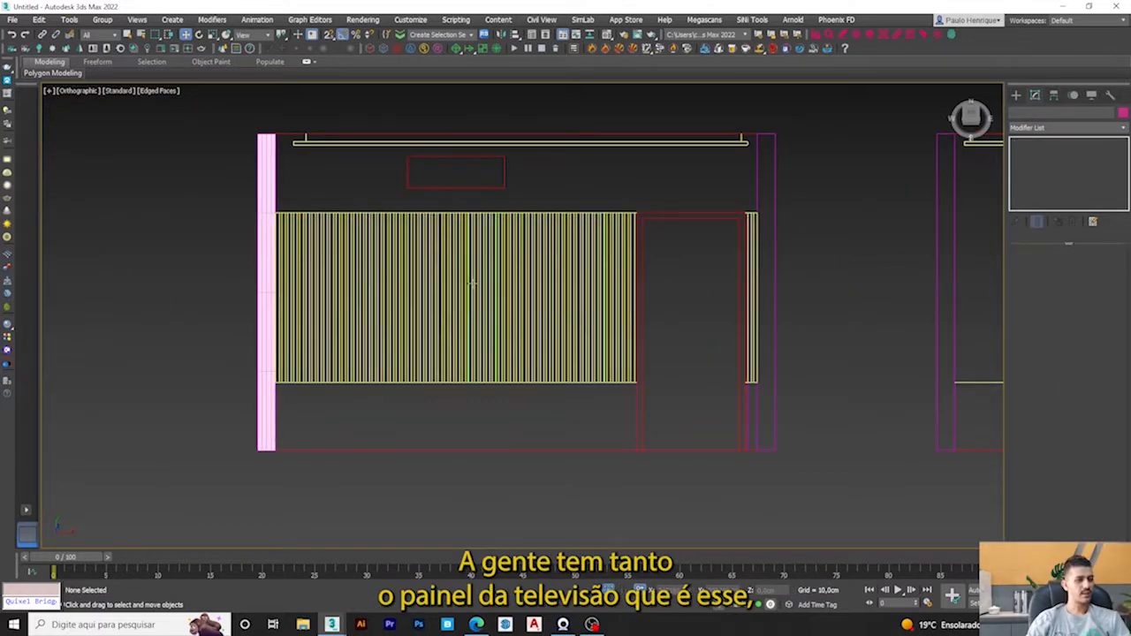
pyautogui.moveTo(581, 333); pyautogui.dragTo(444, 294, button='middle')
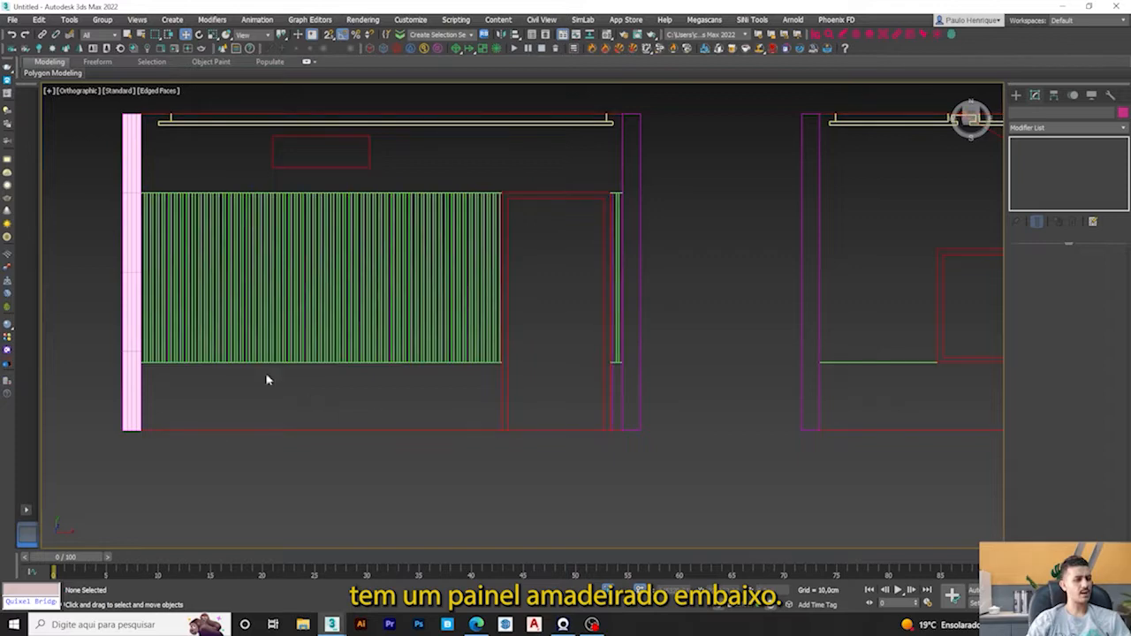
pyautogui.moveTo(302, 255); pyautogui.dragTo(288, 281, button='middle')
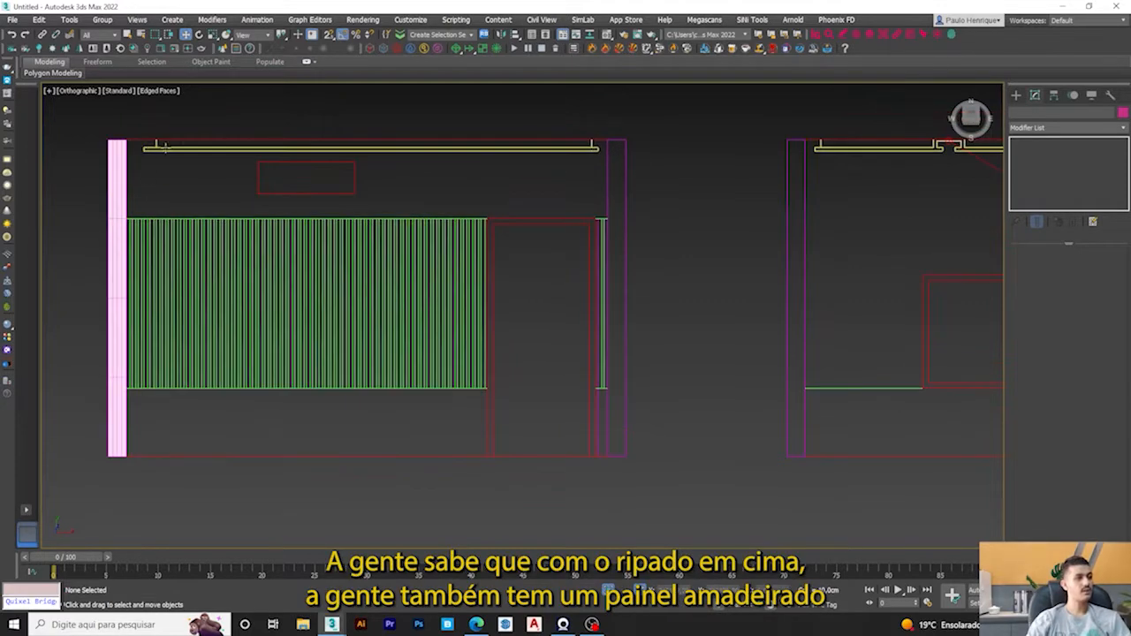
# Step: Examine the lower wood panel in the window wall and headboard wall elevations
pyautogui.scroll(-3, 311, 212)
pyautogui.moveTo(669, 307); pyautogui.dragTo(412, 299, button='middle')
pyautogui.scroll(3, 415, 253)
pyautogui.scroll(-2, 425, 254)
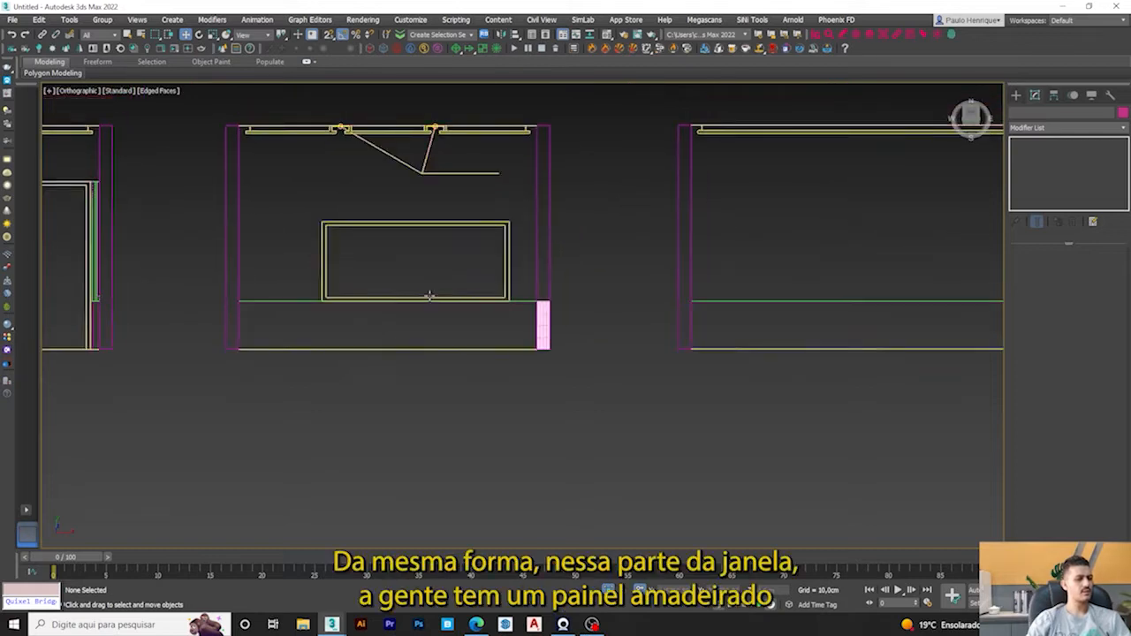
pyautogui.scroll(3, 451, 301)
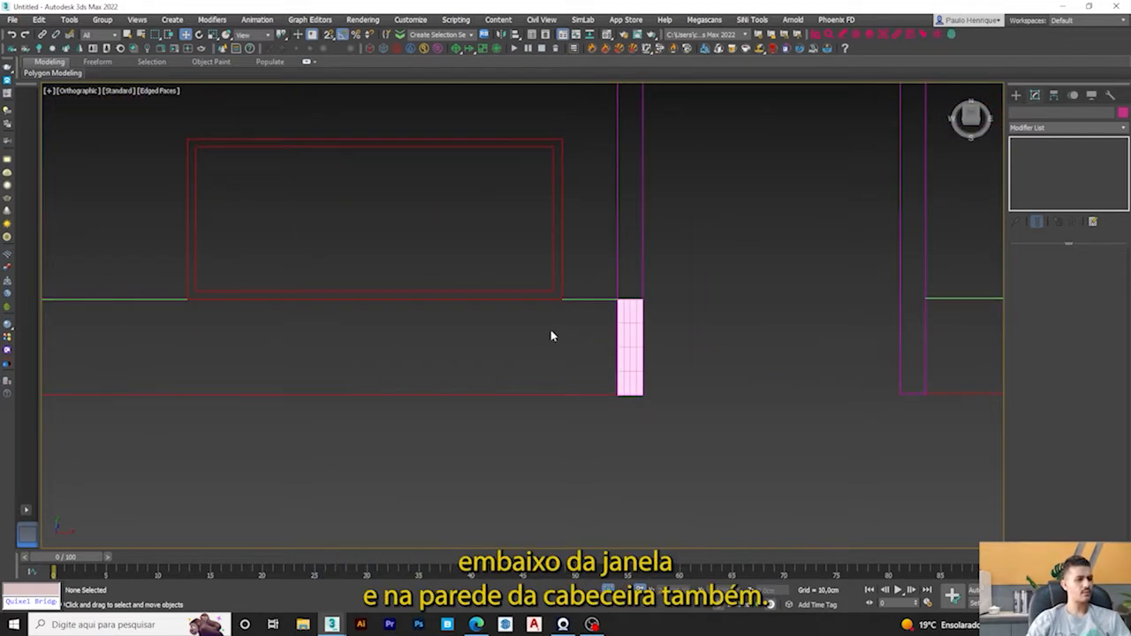
pyautogui.scroll(-3, 551, 336)
pyautogui.moveTo(672, 361); pyautogui.dragTo(476, 312, button='middle')
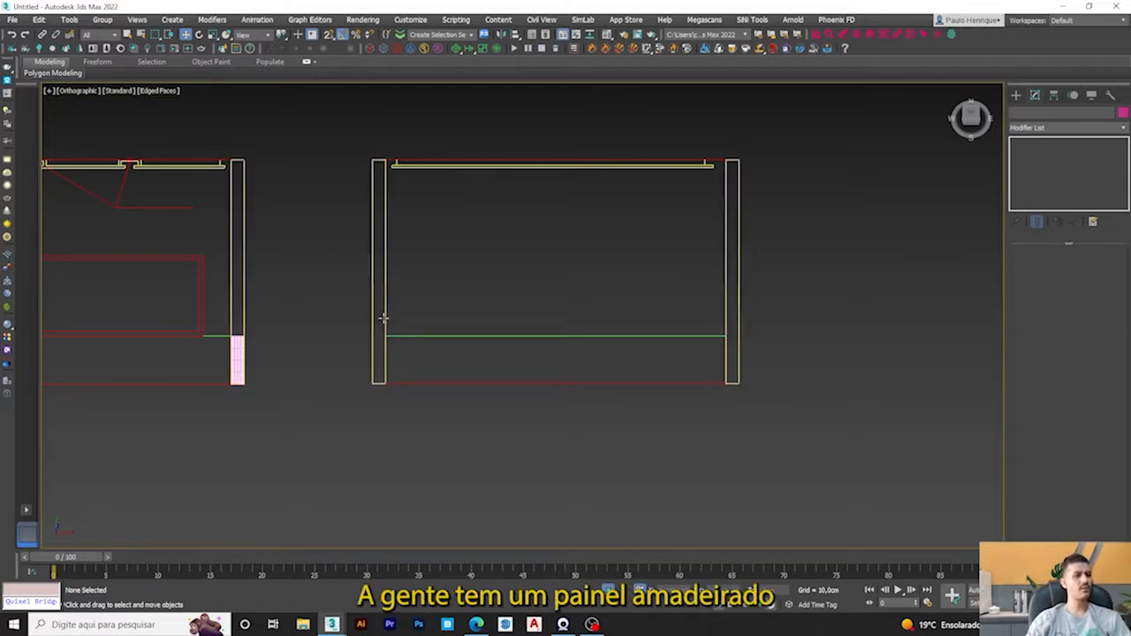
pyautogui.scroll(-6, 387, 318)
pyautogui.moveTo(251, 313); pyautogui.dragTo(568, 298, button='middle')
pyautogui.scroll(2, 309, 292)
pyautogui.scroll(-2, 392, 313)
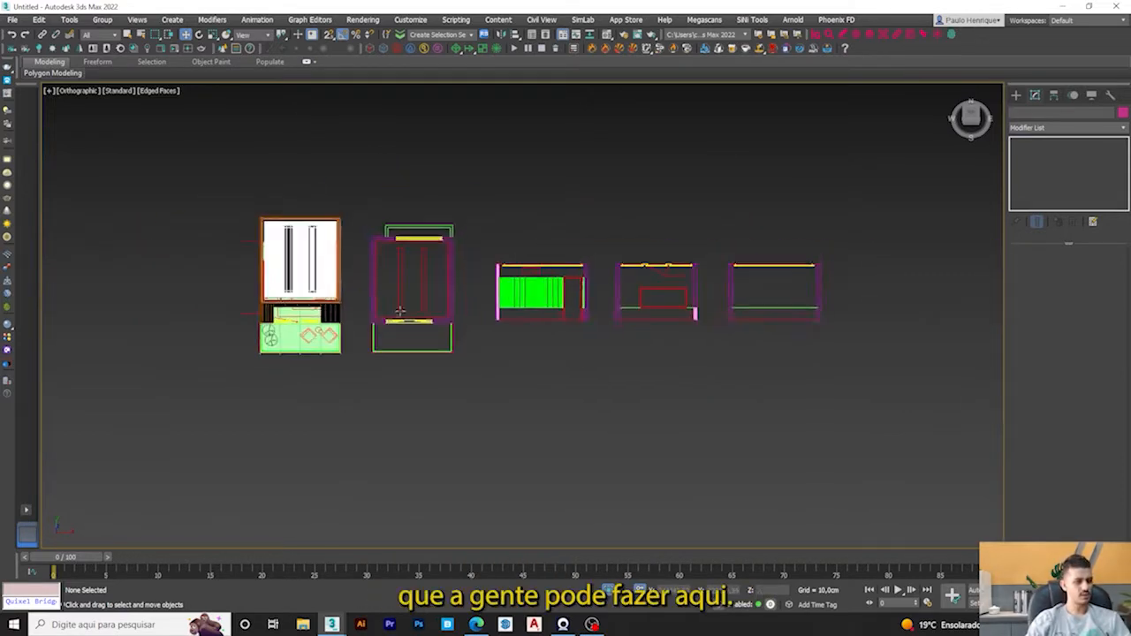
pyautogui.scroll(5, 522, 304)
pyautogui.scroll(-3, 522, 303)
pyautogui.scroll(2, 528, 306)
pyautogui.click(528, 306)
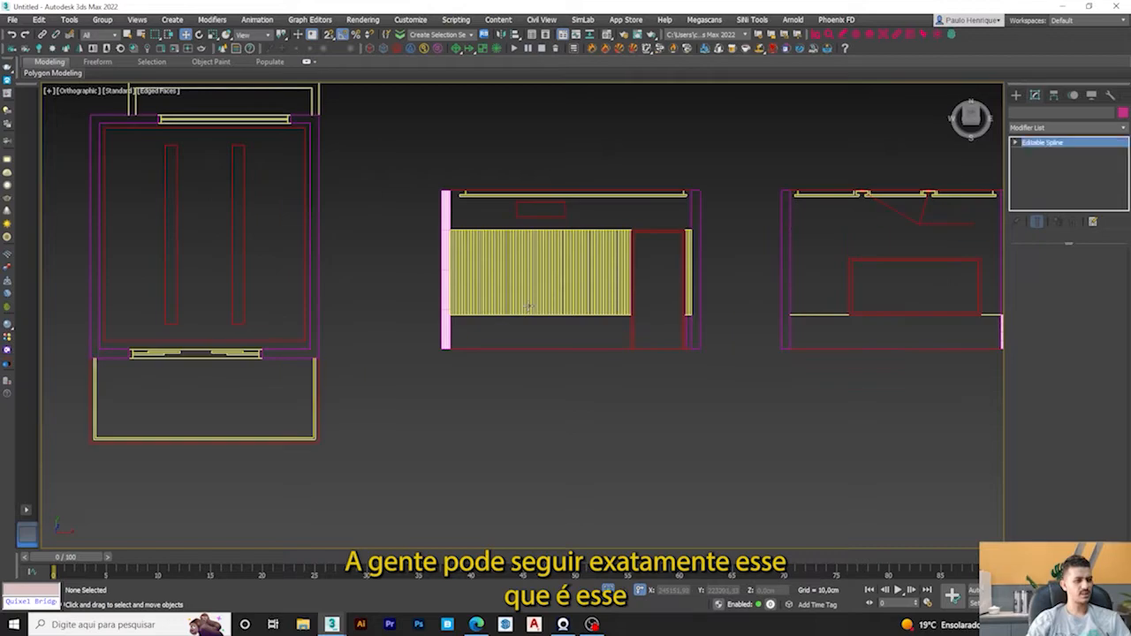
pyautogui.scroll(-2, 529, 306)
pyautogui.moveTo(549, 316); pyautogui.dragTo(447, 328, button='middle')
pyautogui.press('F3')
pyautogui.scroll(2, 505, 307)
pyautogui.rightClick(446, 328)
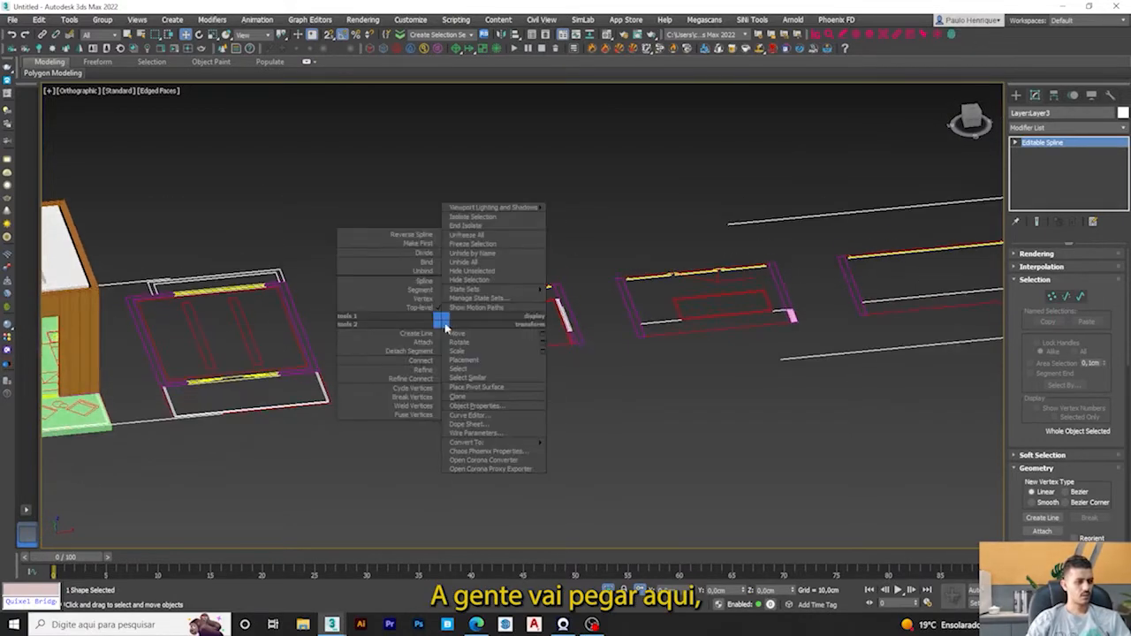
pyautogui.click(606, 210)
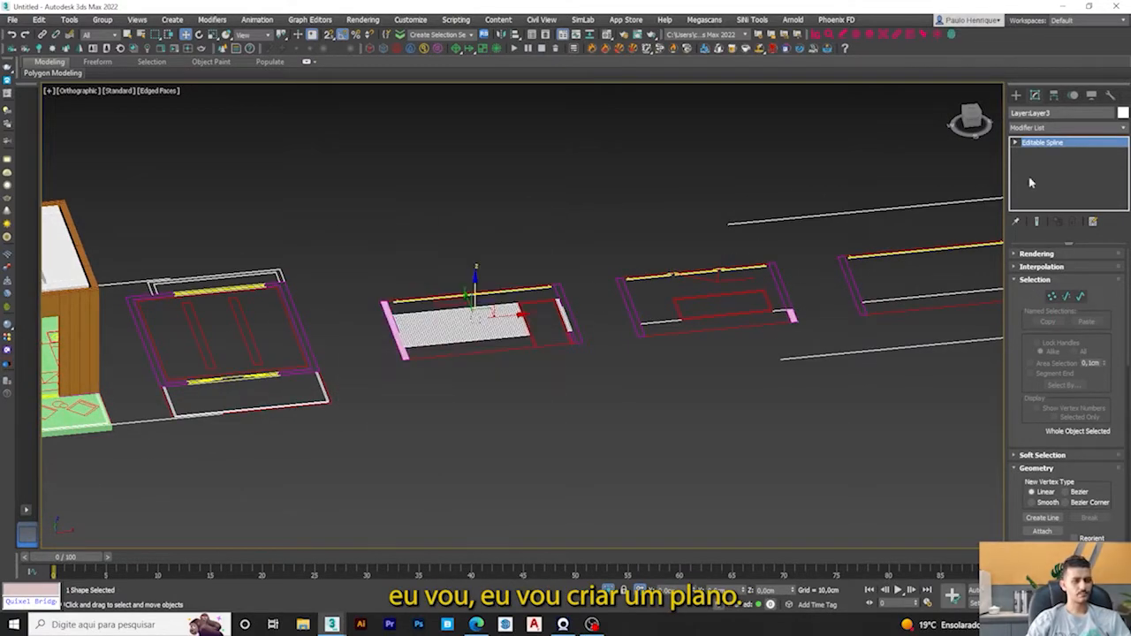
# Step: In the top view, draw a plane about 60 x 300 cm over the lower panel of the TV wall elevation, snapped to its outline
pyautogui.keyDown('alt'); pyautogui.moveTo(451, 313); pyautogui.dragTo(435, 380, button='middle'); pyautogui.keyUp('alt')
pyautogui.press('t')
pyautogui.scroll(10, 451, 361)
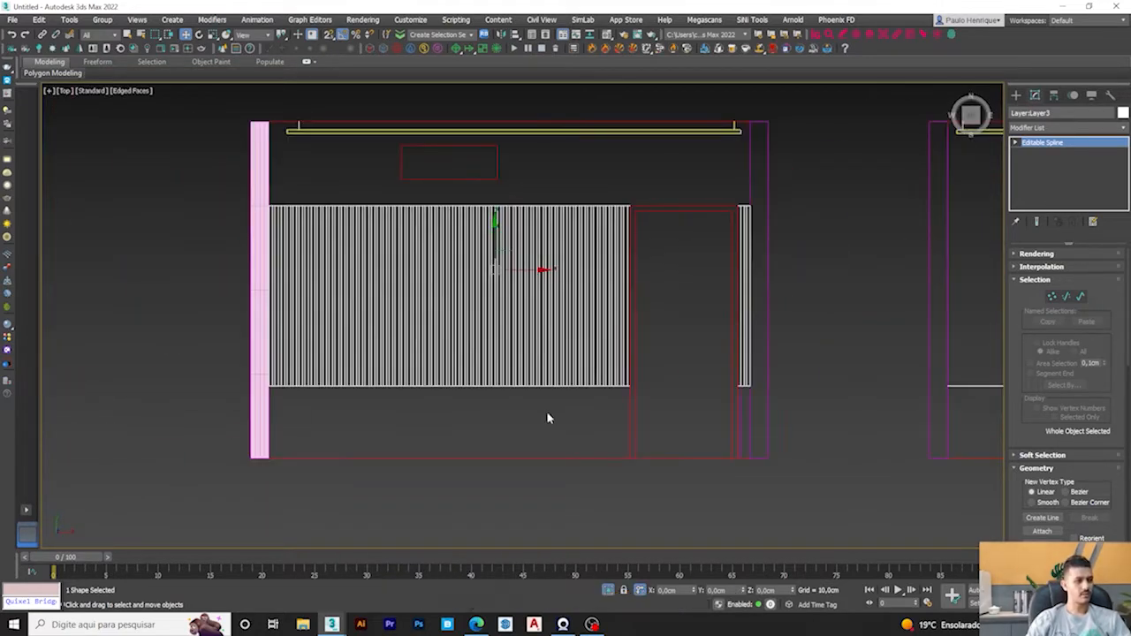
pyautogui.moveTo(594, 381); pyautogui.dragTo(588, 383, button='middle')
pyautogui.click(1017, 94)
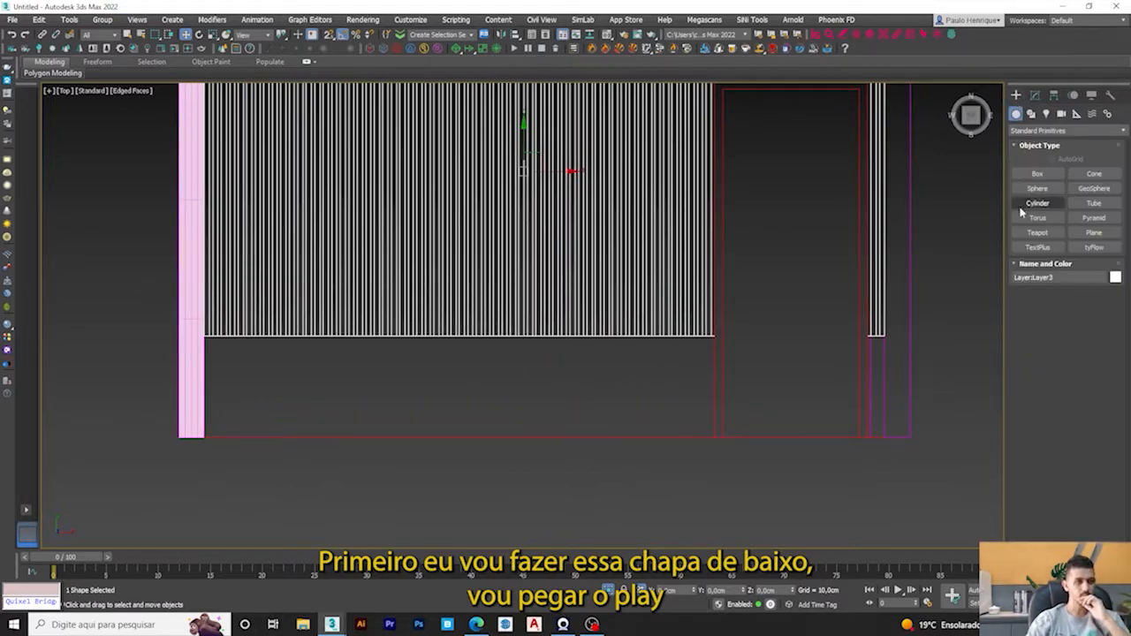
pyautogui.click(1093, 232)
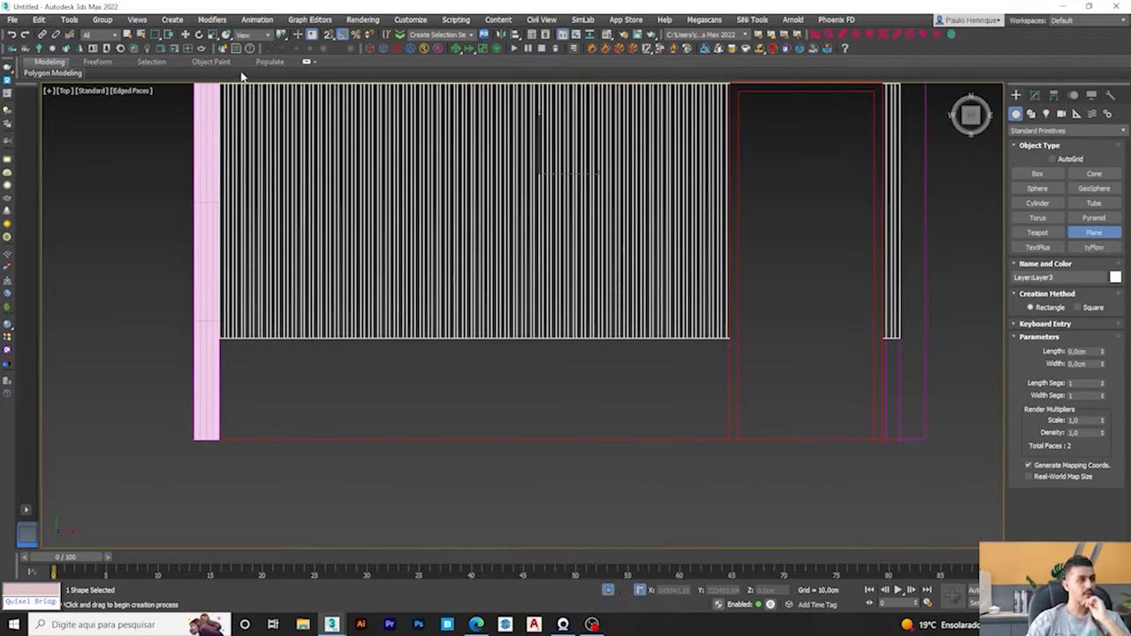
pyautogui.scroll(3, 243, 341)
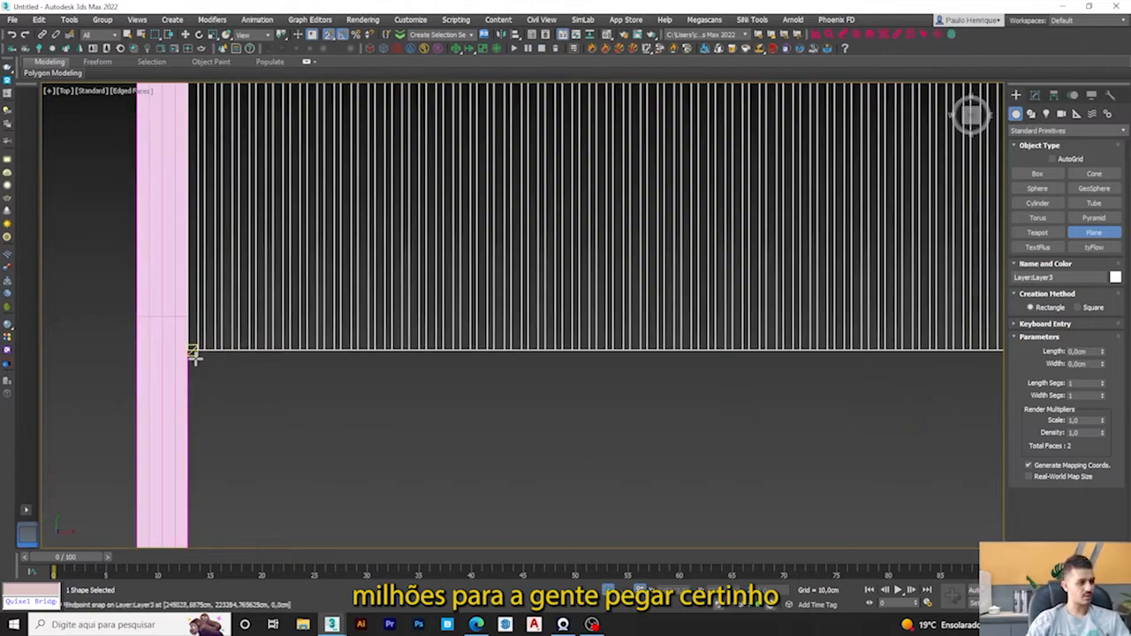
pyautogui.scroll(3, 188, 350)
pyautogui.moveTo(190, 346); pyautogui.dragTo(253, 258)
pyautogui.scroll(-5, 492, 437)
pyautogui.scroll(-3, 795, 424)
pyautogui.moveTo(822, 420); pyautogui.dragTo(253, 257, button='middle')
pyautogui.scroll(3, 601, 349)
pyautogui.moveTo(253, 258); pyautogui.dragTo(786, 457)
# Step: Draw a plane about 70 x 400 cm over the wall strip above the slatted panel and the door
pyautogui.scroll(-4, 653, 375)
pyautogui.scroll(-2, 654, 375)
pyautogui.scroll(4, 407, 290)
pyautogui.scroll(3, 174, 329)
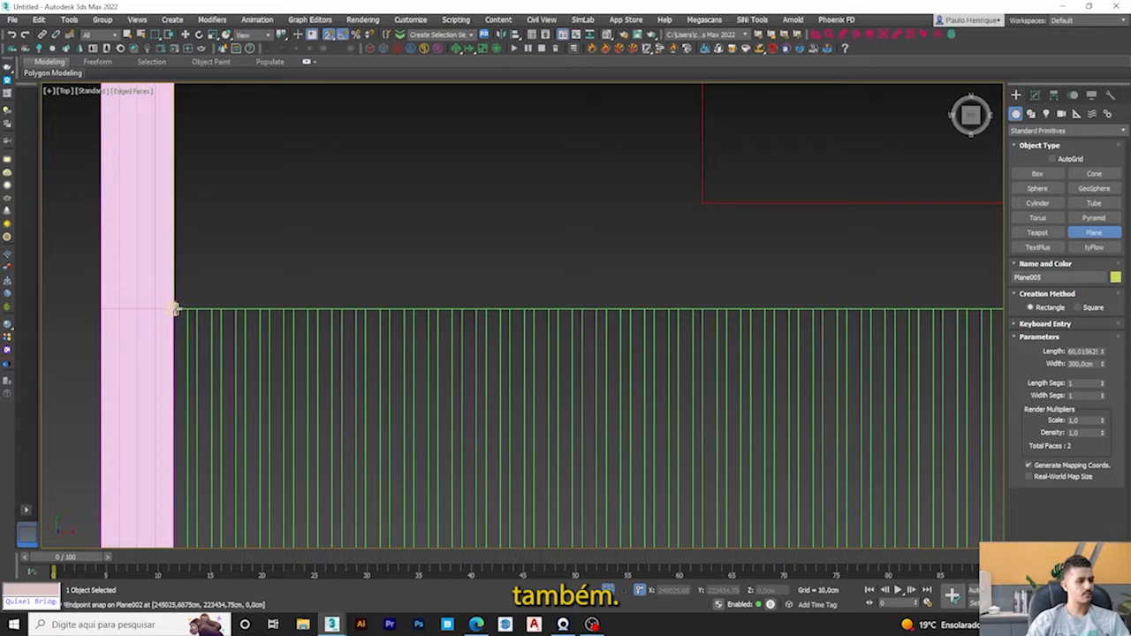
pyautogui.scroll(-5, 557, 282)
pyautogui.moveTo(357, 276)
pyautogui.mouseDown()
pyautogui.moveTo(571, 281)
pyautogui.moveTo(819, 240)
pyautogui.moveTo(798, 237)
pyautogui.mouseUp()
pyautogui.moveTo(841, 232); pyautogui.dragTo(583, 237, button='middle')
pyautogui.moveTo(798, 237)
pyautogui.mouseDown()
pyautogui.moveTo(654, 232)
pyautogui.moveTo(679, 221)
pyautogui.moveTo(678, 208)
pyautogui.mouseUp()
pyautogui.scroll(2, 678, 230)
pyautogui.scroll(6, 443, 349)
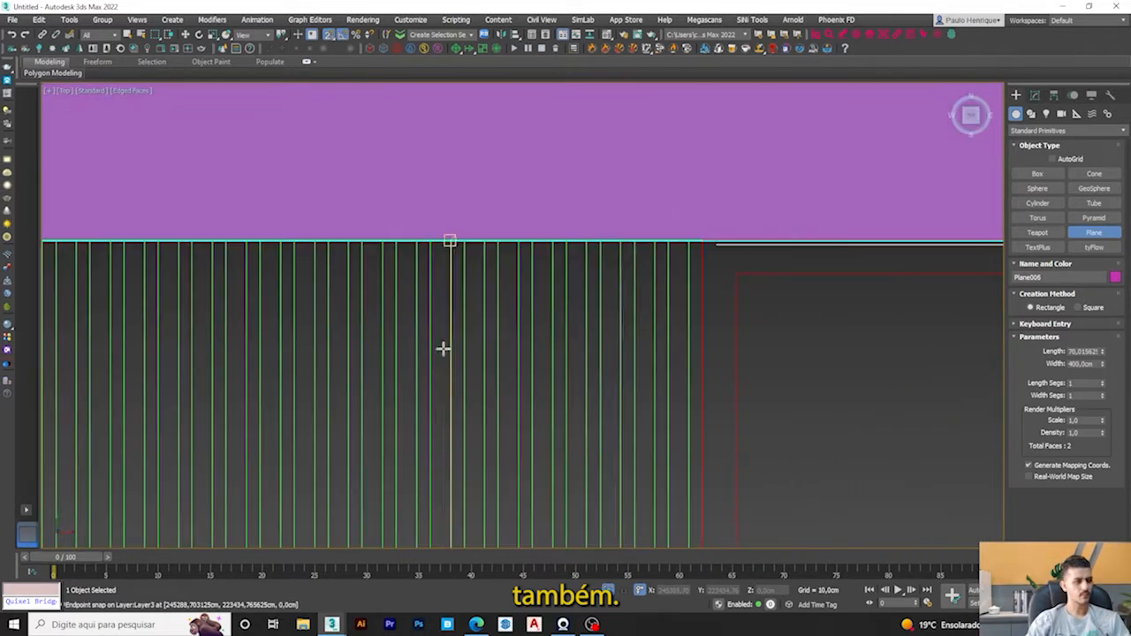
# Step: Draw a 150 x 300 cm plane over the slatted panel area, snapped to its corners
pyautogui.scroll(-4, 592, 313)
pyautogui.moveTo(701, 240); pyautogui.dragTo(318, 366)
pyautogui.moveTo(197, 497); pyautogui.dragTo(352, 358, button='middle')
pyautogui.moveTo(318, 366); pyautogui.dragTo(479, 388)
pyautogui.moveTo(362, 404); pyautogui.dragTo(567, 357, button='middle')
pyautogui.scroll(3, 267, 442)
pyautogui.moveTo(478, 388); pyautogui.dragTo(257, 492)
pyautogui.scroll(-5, 265, 473)
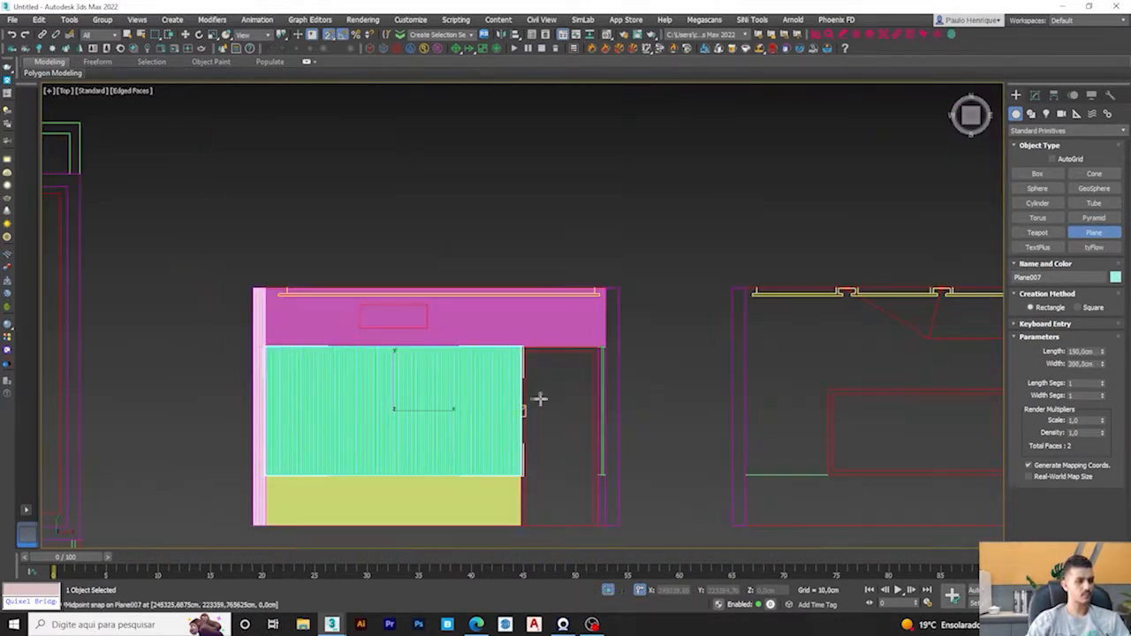
# Step: Draw a plane about 60 x 10 cm over the narrow lower strip between the door and the side wall
pyautogui.scroll(1, 587, 420)
pyautogui.moveTo(546, 454); pyautogui.dragTo(545, 402, button='middle')
pyautogui.scroll(2, 501, 446)
pyautogui.keyDown('alt'); pyautogui.moveTo(501, 446); pyautogui.dragTo(501, 457, button='middle'); pyautogui.keyUp('alt')
pyautogui.scroll(7, 500, 464)
pyautogui.scroll(-5, 499, 464)
pyautogui.press('t')
pyautogui.scroll(-6, 608, 384)
pyautogui.scroll(5, 689, 237)
pyautogui.scroll(-4, 816, 305)
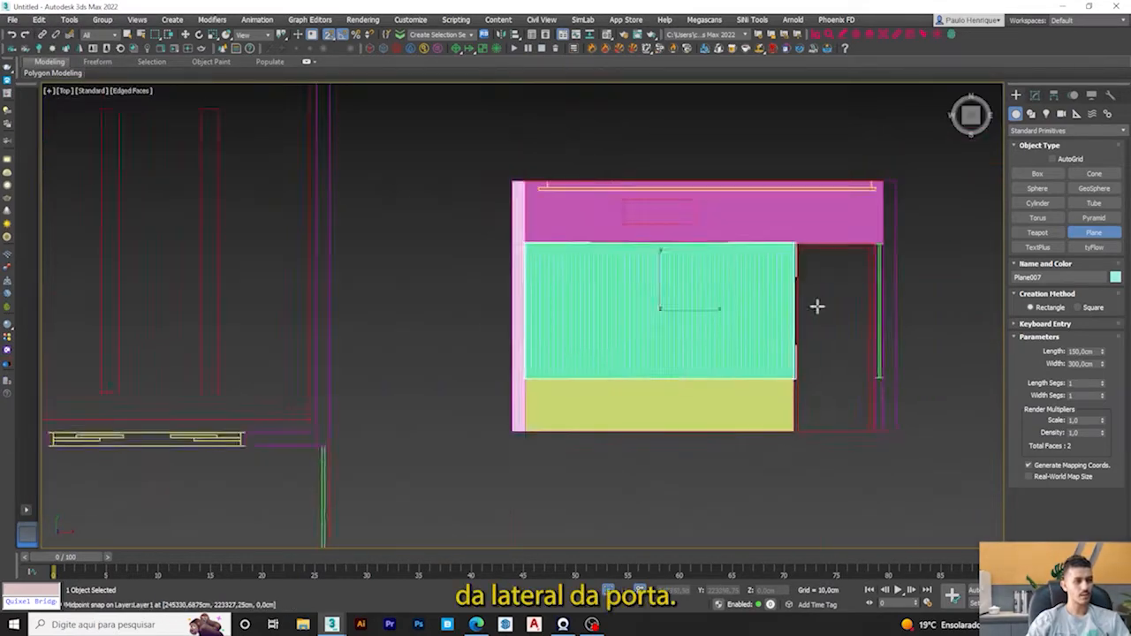
pyautogui.moveTo(816, 306); pyautogui.dragTo(571, 392, button='middle')
pyautogui.scroll(7, 652, 355)
pyautogui.moveTo(642, 353); pyautogui.dragTo(646, 247, button='middle')
pyautogui.scroll(-2, 648, 240)
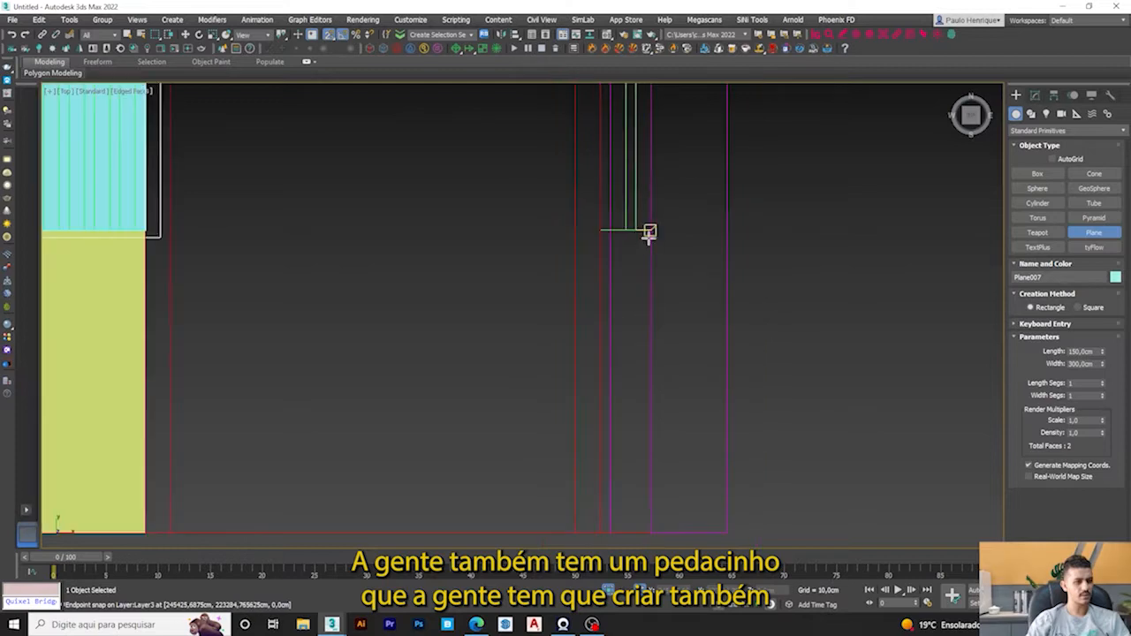
pyautogui.moveTo(650, 229); pyautogui.dragTo(617, 457)
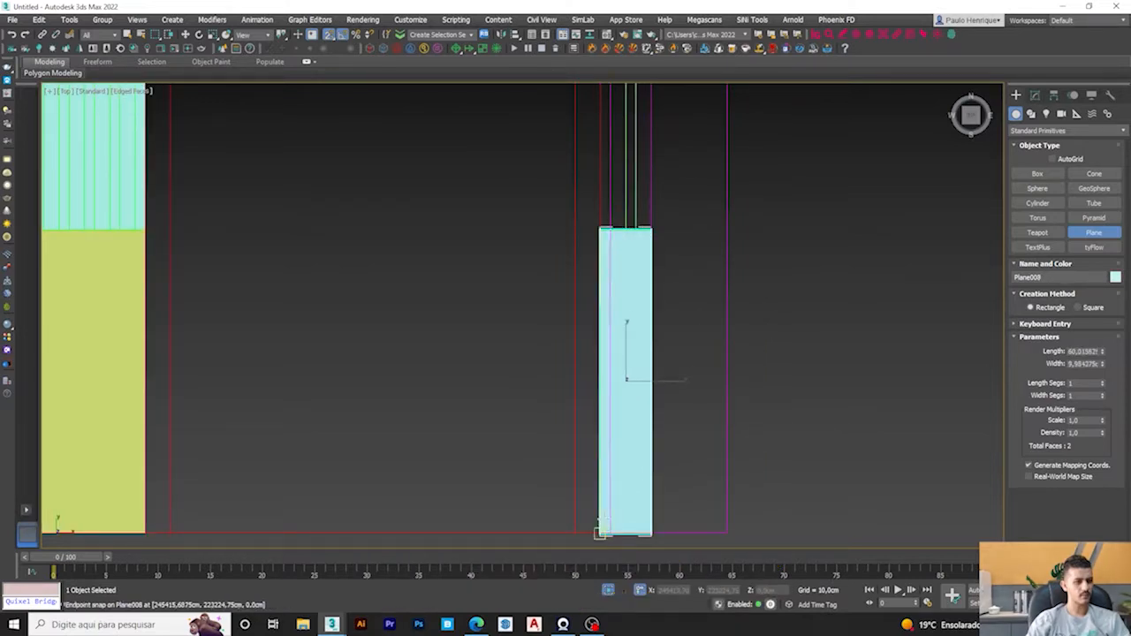
# Step: Draw a plane over the narrow slatted strip beside the door, up to the upper plane, and leave plane creation
pyautogui.moveTo(587, 158); pyautogui.dragTo(581, 324, button='middle')
pyautogui.scroll(-4, 625, 218)
pyautogui.moveTo(626, 243); pyautogui.dragTo(626, 412)
pyautogui.moveTo(625, 218); pyautogui.dragTo(626, 412, button='middle')
pyautogui.moveTo(626, 412); pyautogui.dragTo(625, 265)
pyautogui.scroll(4, 626, 270)
pyautogui.moveTo(613, 226); pyautogui.dragTo(616, 276, button='middle')
pyautogui.moveTo(616, 275); pyautogui.dragTo(559, 148)
pyautogui.scroll(-8, 604, 227)
pyautogui.press('w')
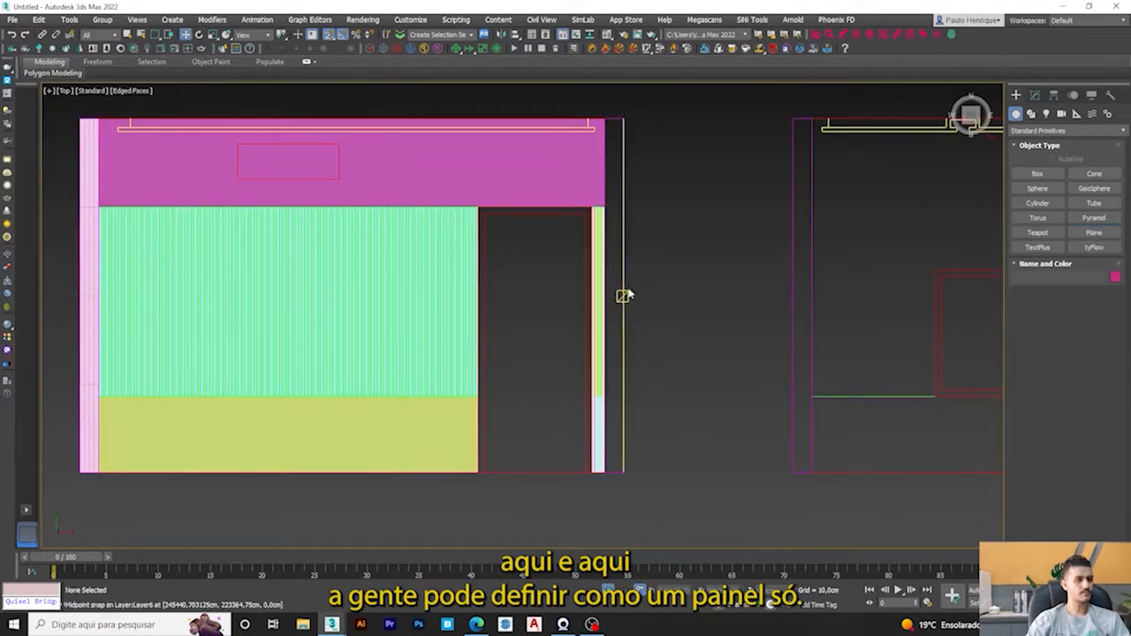
# Step: Convert the plane above the slatted panel to an Editable Poly
pyautogui.scroll(-2, 601, 284)
pyautogui.moveTo(370, 297); pyautogui.dragTo(422, 288, button='middle')
pyautogui.keyDown('alt'); pyautogui.moveTo(445, 251); pyautogui.dragTo(451, 250, button='middle'); pyautogui.keyUp('alt')
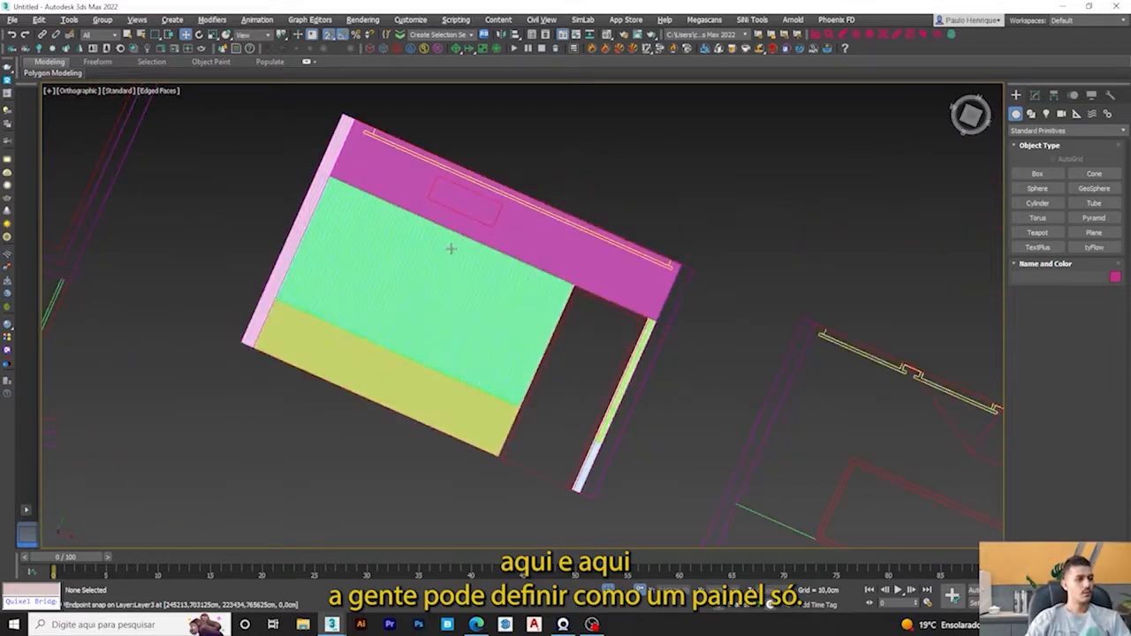
pyautogui.keyDown('alt'); pyautogui.moveTo(575, 293); pyautogui.dragTo(508, 224, button='middle'); pyautogui.keyUp('alt')
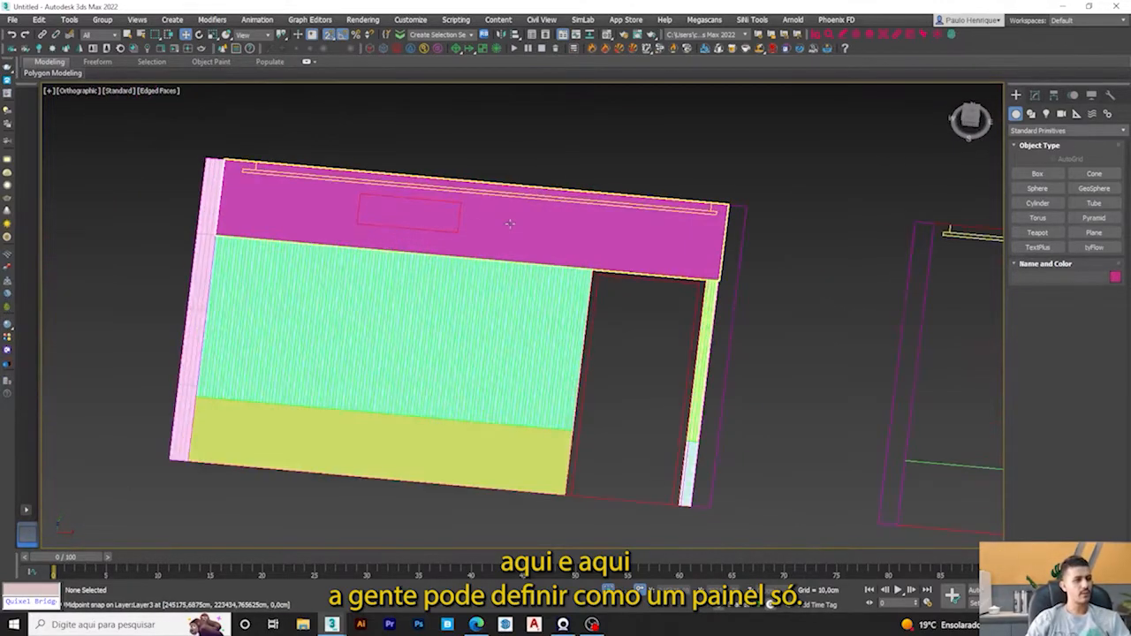
pyautogui.rightClick(511, 224)
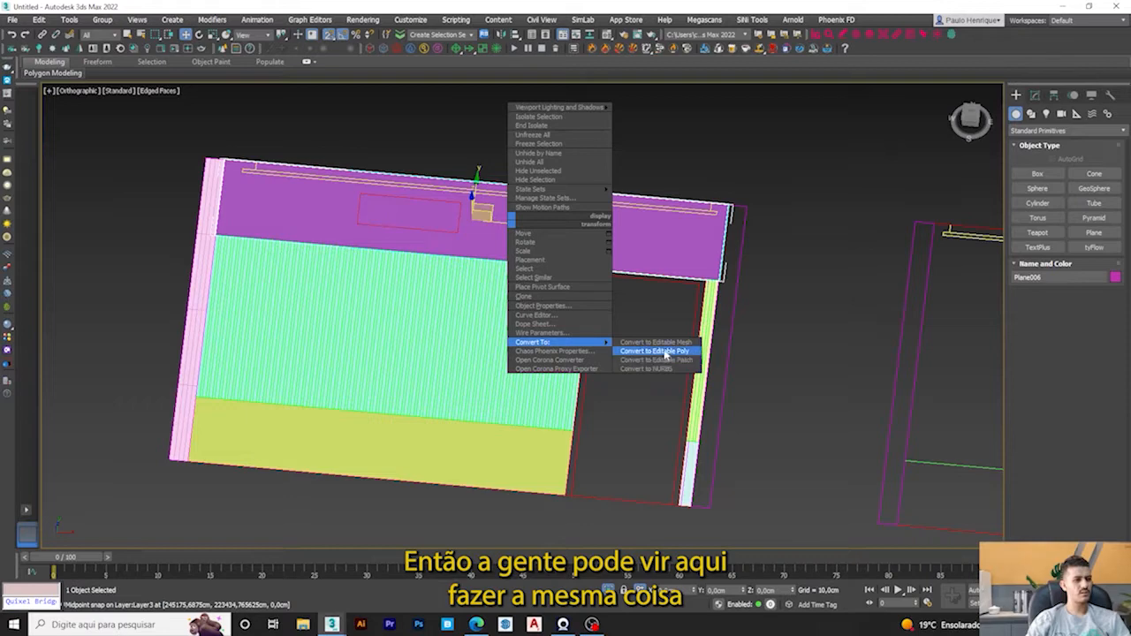
pyautogui.click(666, 352)
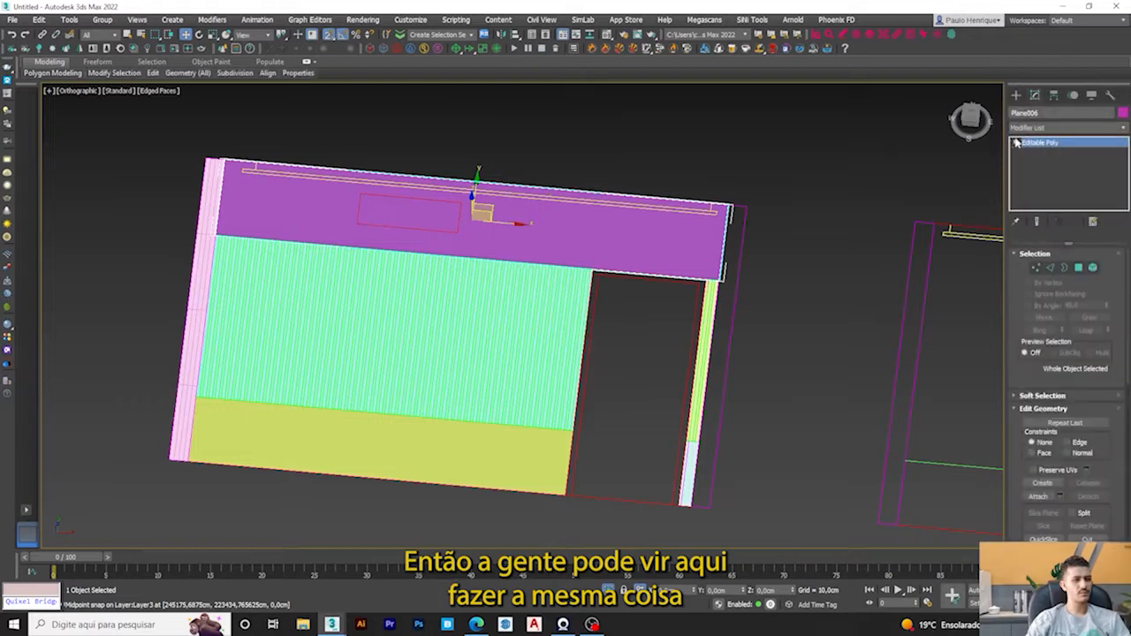
# Step: Attach the slatted area plane, the lower plane and both narrow door-side planes to the upper plane
pyautogui.click(1038, 497)
pyautogui.click(519, 408)
pyautogui.scroll(4, 521, 410)
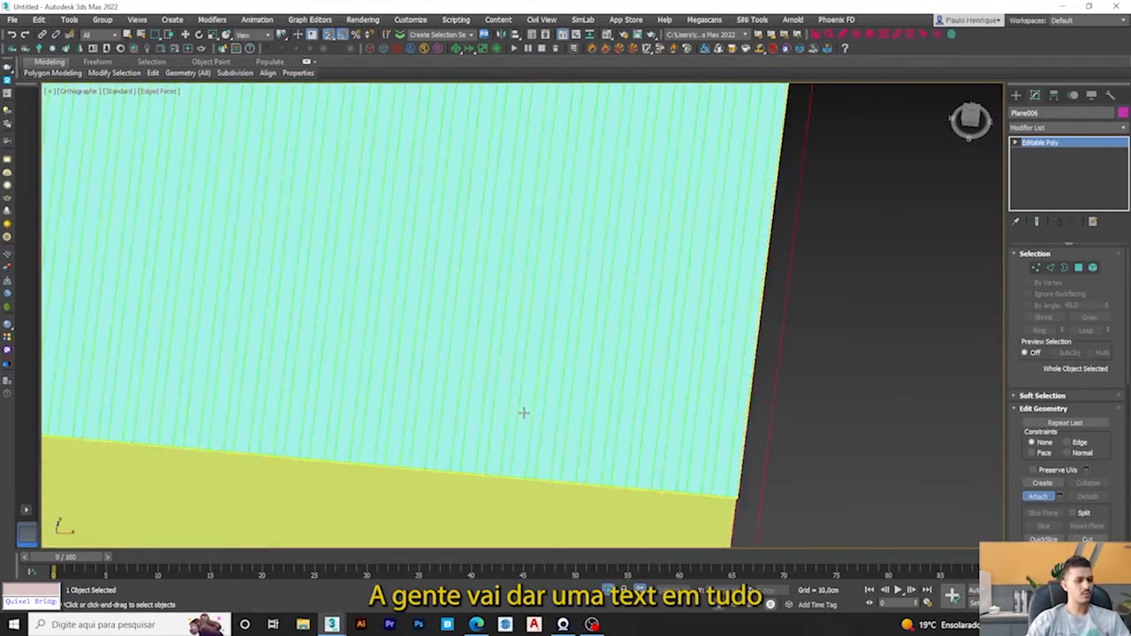
pyautogui.click(524, 413)
pyautogui.scroll(-2, 522, 420)
pyautogui.click(510, 460)
pyautogui.scroll(2, 691, 393)
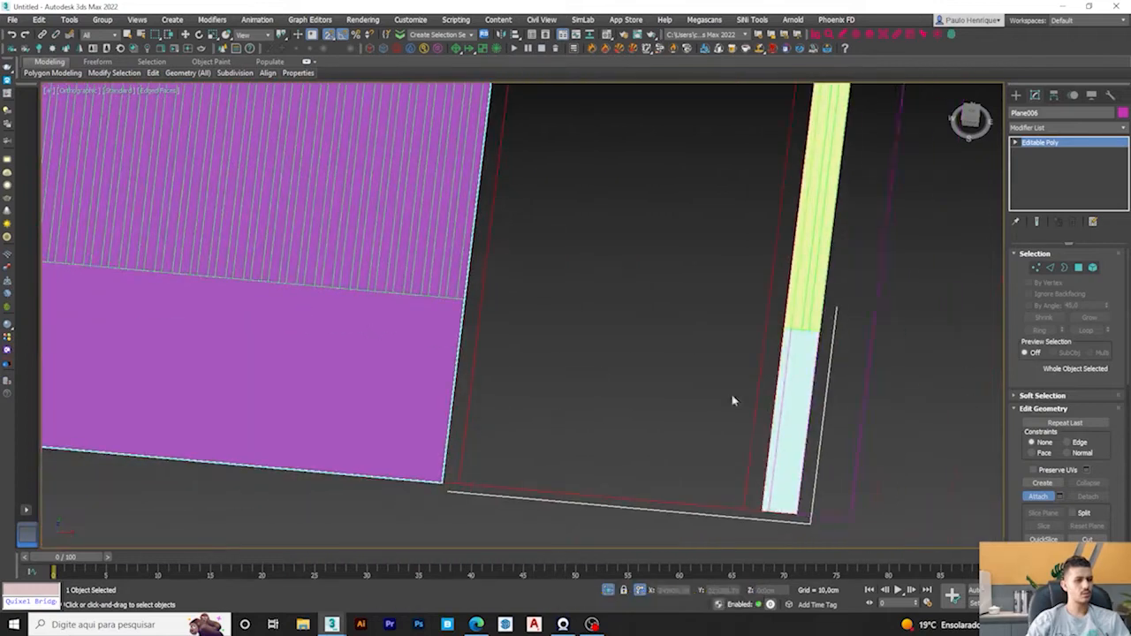
pyautogui.click(809, 372)
pyautogui.scroll(2, 801, 313)
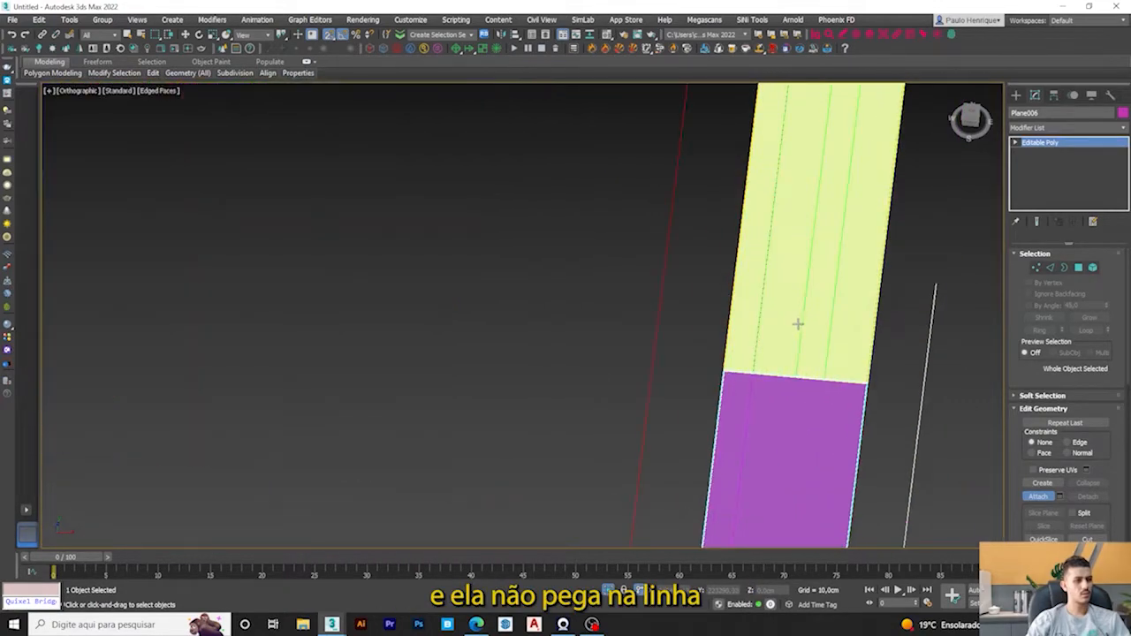
pyautogui.click(793, 326)
# Step: Add a Shell modifier with an inner amount of 2 cm to the joined wall panel and deselect it
pyautogui.scroll(-4, 792, 325)
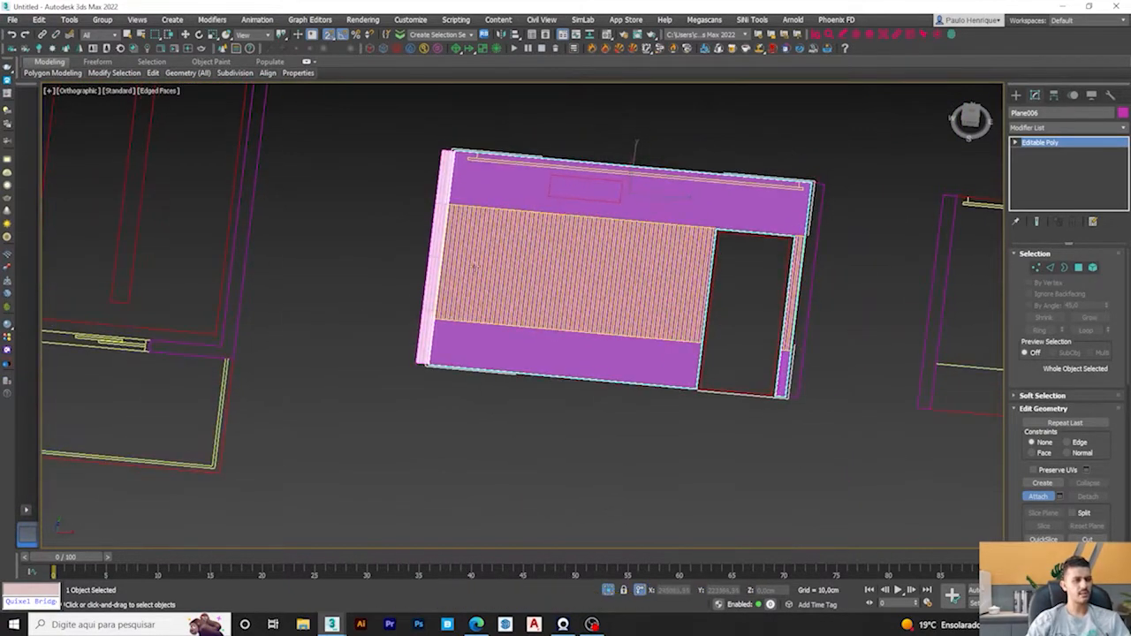
pyautogui.scroll(5, 434, 286)
pyautogui.scroll(-4, 434, 282)
pyautogui.keyDown('alt'); pyautogui.moveTo(535, 367); pyautogui.dragTo(655, 349, button='middle'); pyautogui.keyUp('alt')
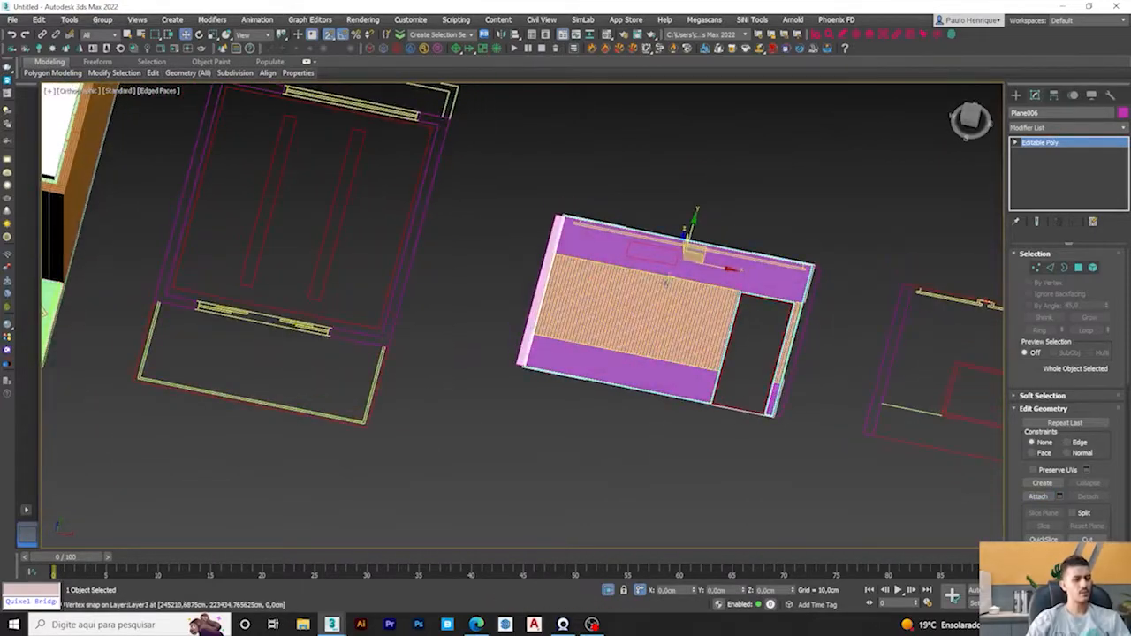
pyautogui.scroll(6, 690, 283)
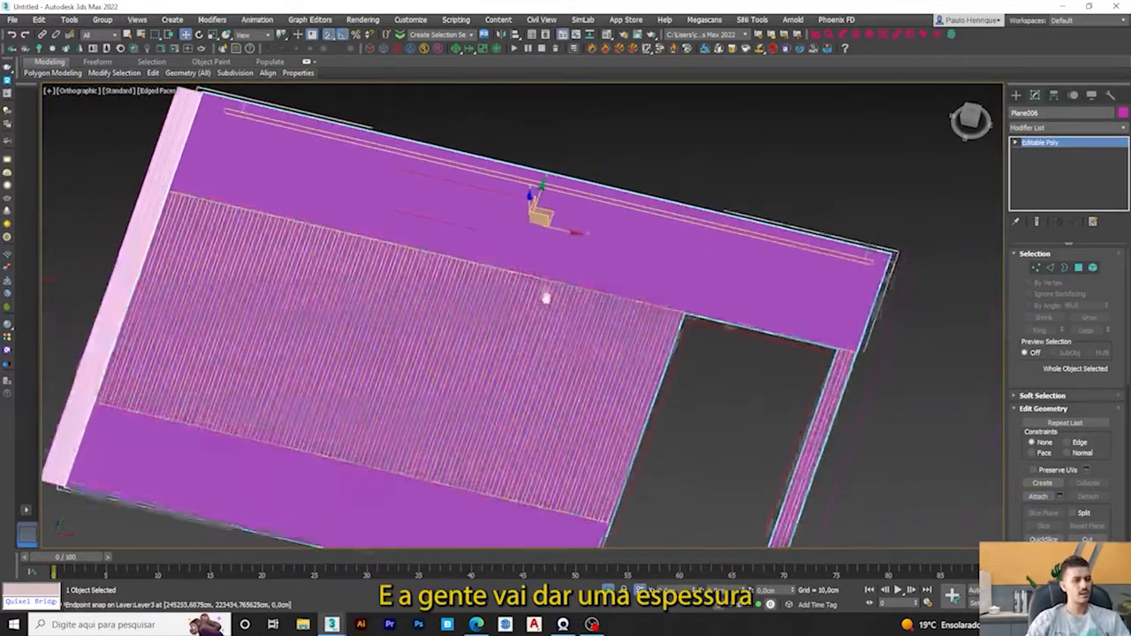
pyautogui.keyDown('alt'); pyautogui.moveTo(546, 299); pyautogui.dragTo(584, 292, button='middle'); pyautogui.keyUp('alt')
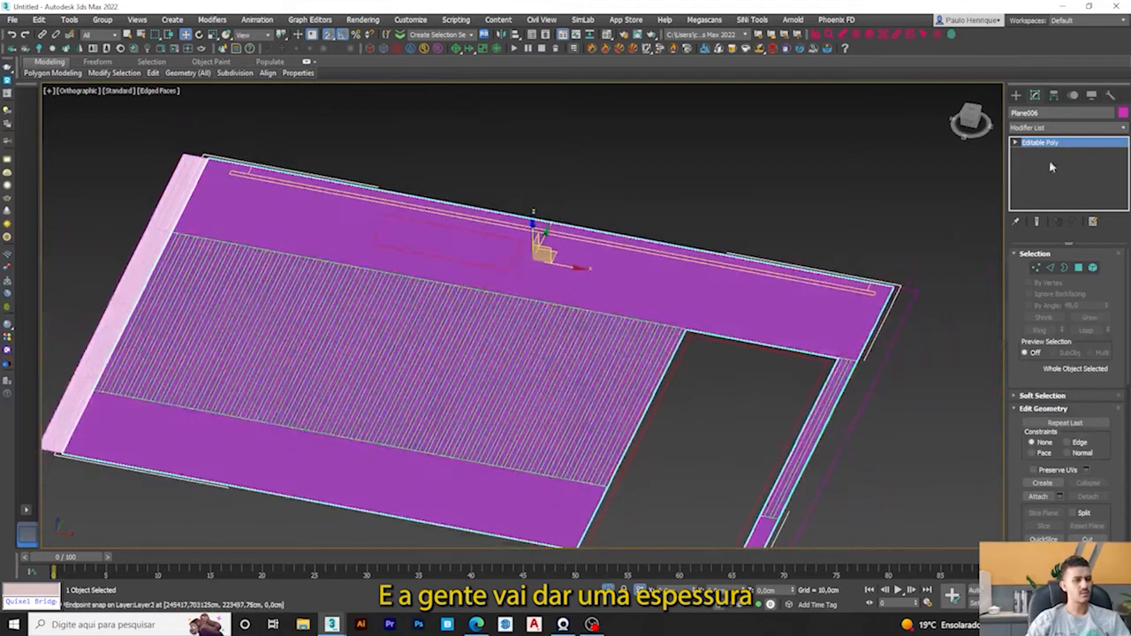
pyautogui.click(1041, 129)
pyautogui.press('s')
pyautogui.click(1029, 160)
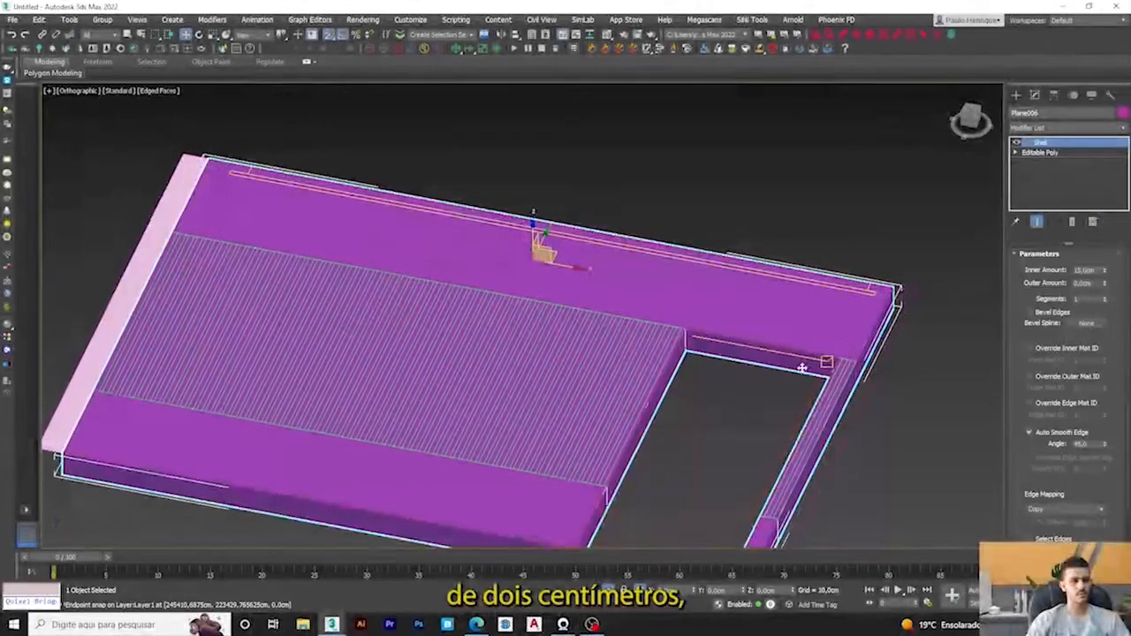
pyautogui.write('2')
pyautogui.press('Return')
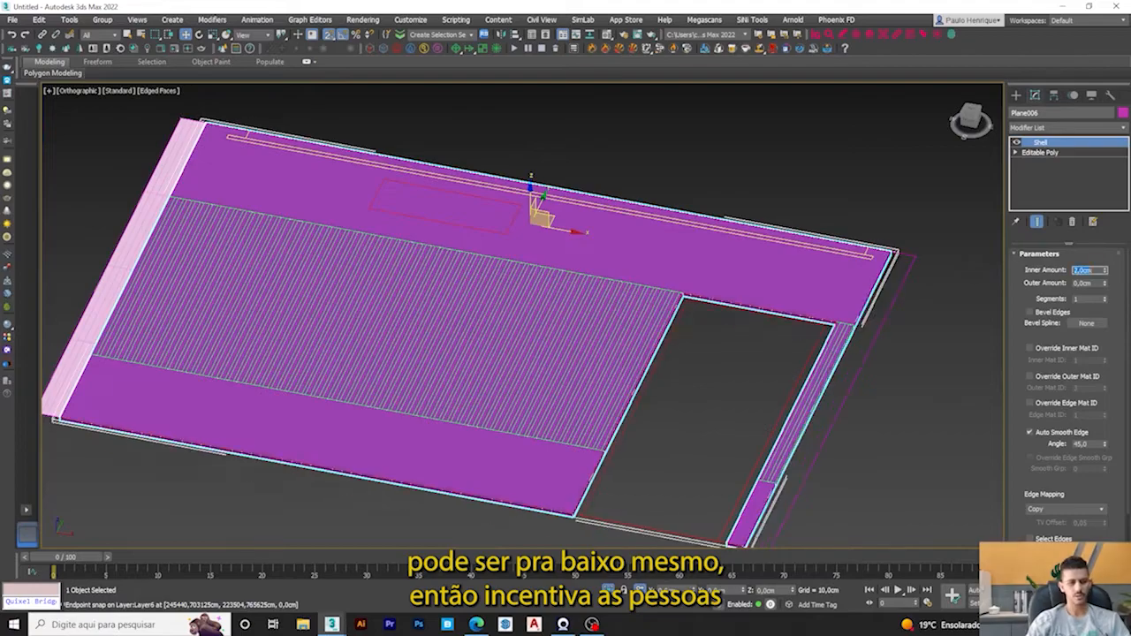
pyautogui.keyDown('alt'); pyautogui.moveTo(632, 283); pyautogui.dragTo(610, 254, button='middle'); pyautogui.keyUp('alt')
pyautogui.click(694, 380)
# Step: Examine the slatted area and the narrow strip beside the door from the top view
pyautogui.scroll(5, 557, 413)
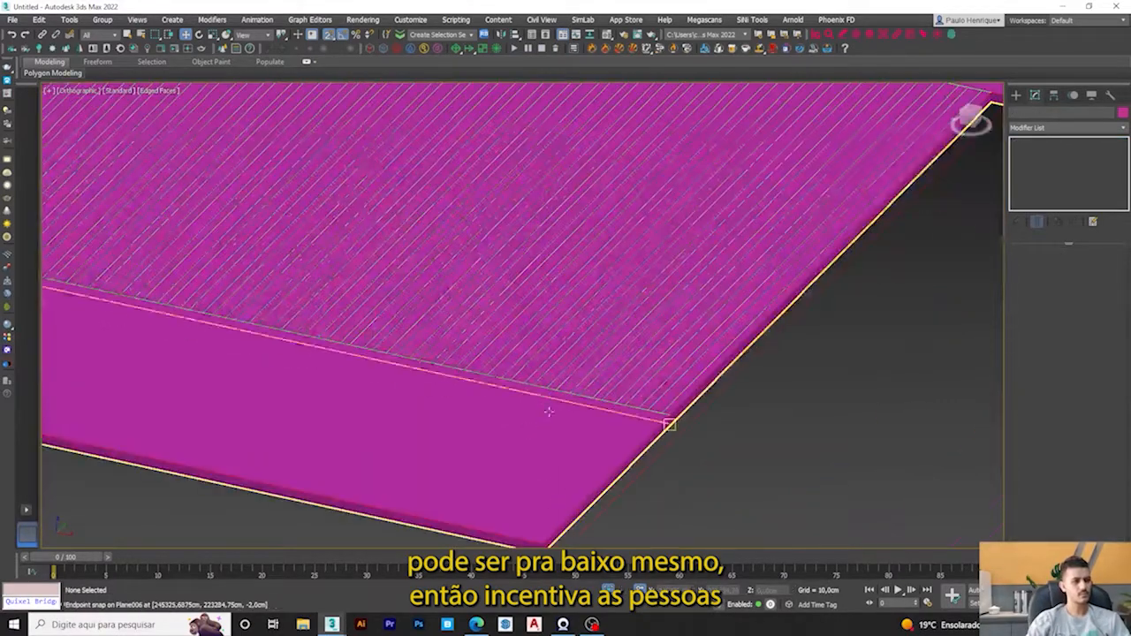
pyautogui.scroll(-5, 561, 416)
pyautogui.press('t')
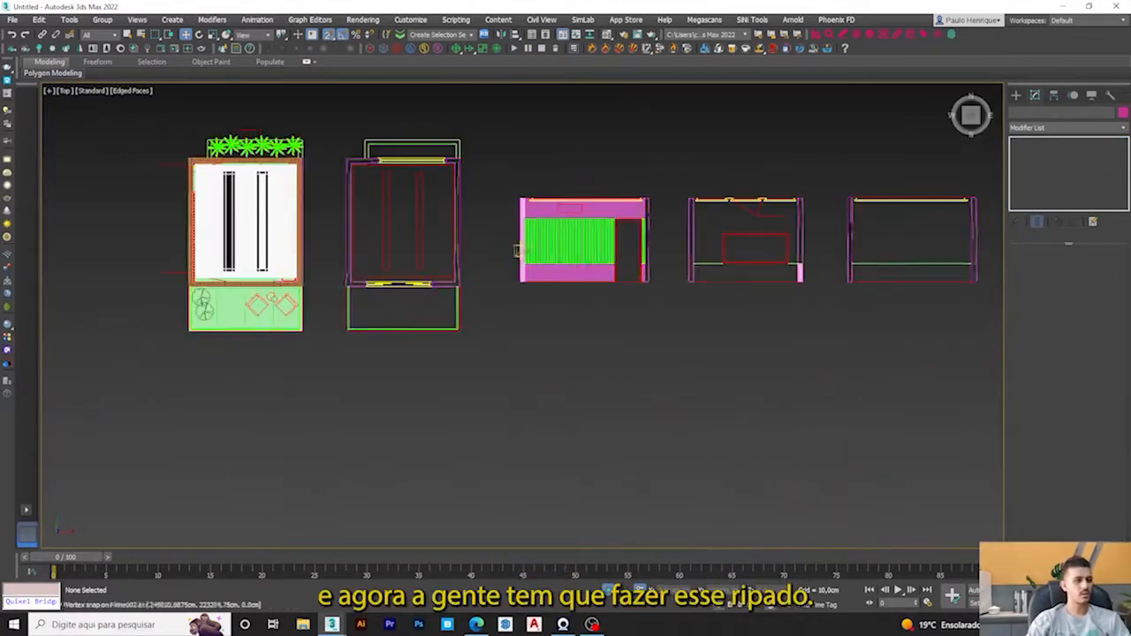
pyautogui.scroll(5, 612, 253)
pyautogui.scroll(2, 610, 254)
pyautogui.moveTo(372, 150); pyautogui.dragTo(569, 299, button='middle')
pyautogui.scroll(4, 347, 197)
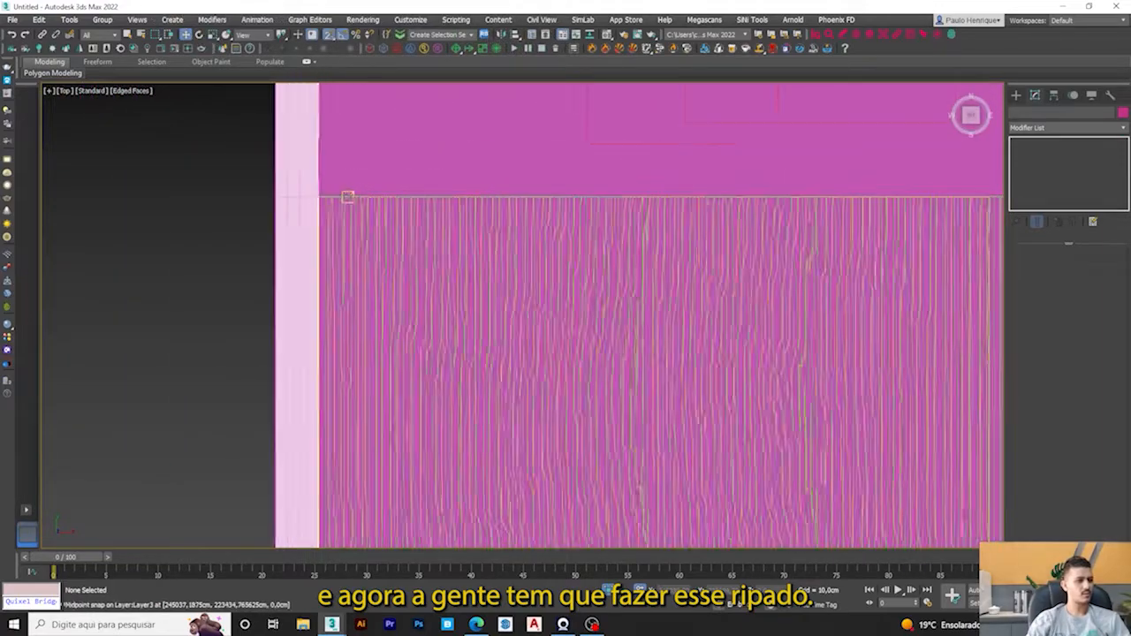
pyautogui.scroll(2, 346, 197)
pyautogui.scroll(-5, 361, 204)
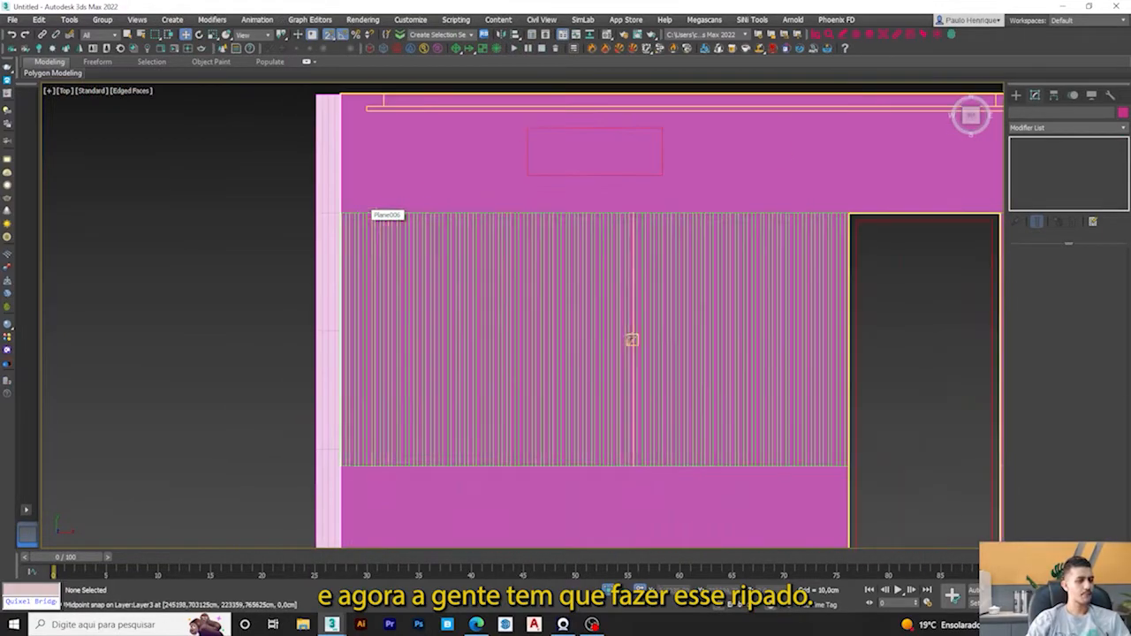
pyautogui.moveTo(632, 338); pyautogui.dragTo(401, 280, button='middle')
pyautogui.scroll(3, 554, 157)
pyautogui.scroll(-1, 553, 158)
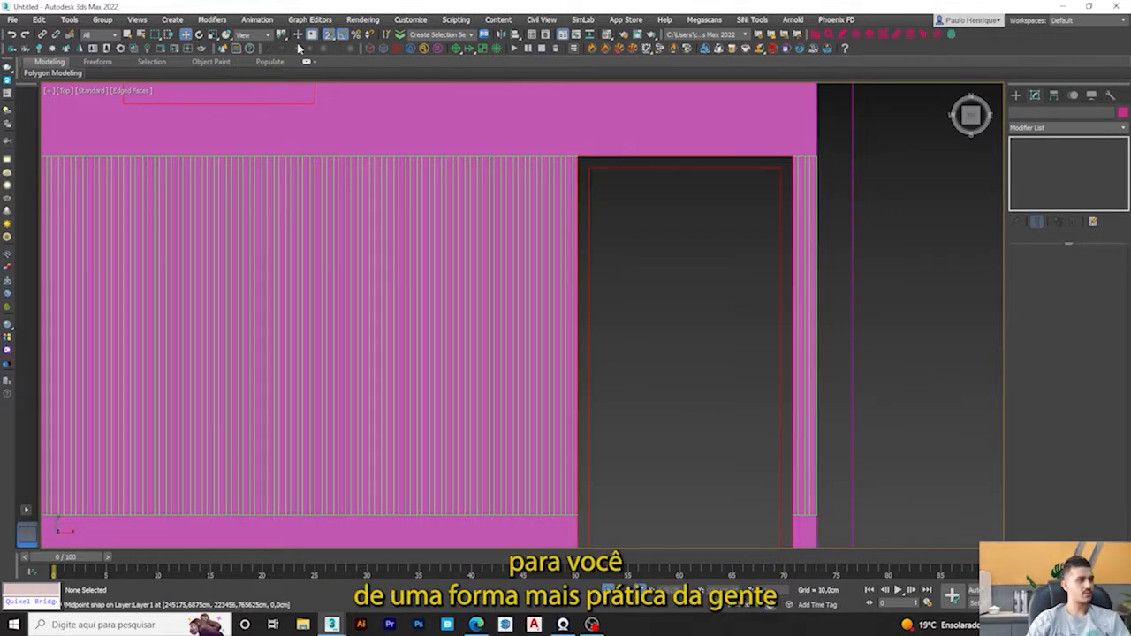
# Step: Select the spline with the slat linework and isolate it from the rest of the scene
pyautogui.click(548, 160)
pyautogui.keyDown('alt'); pyautogui.moveTo(548, 160); pyautogui.dragTo(448, 177, button='middle'); pyautogui.keyUp('alt')
pyautogui.moveTo(447, 209); pyautogui.dragTo(450, 78)
pyautogui.hotkey('ctrl', 'z')
pyautogui.scroll(2, 430, 236)
pyautogui.keyDown('alt'); pyautogui.moveTo(497, 264); pyautogui.dragTo(510, 253, button='middle'); pyautogui.keyUp('alt')
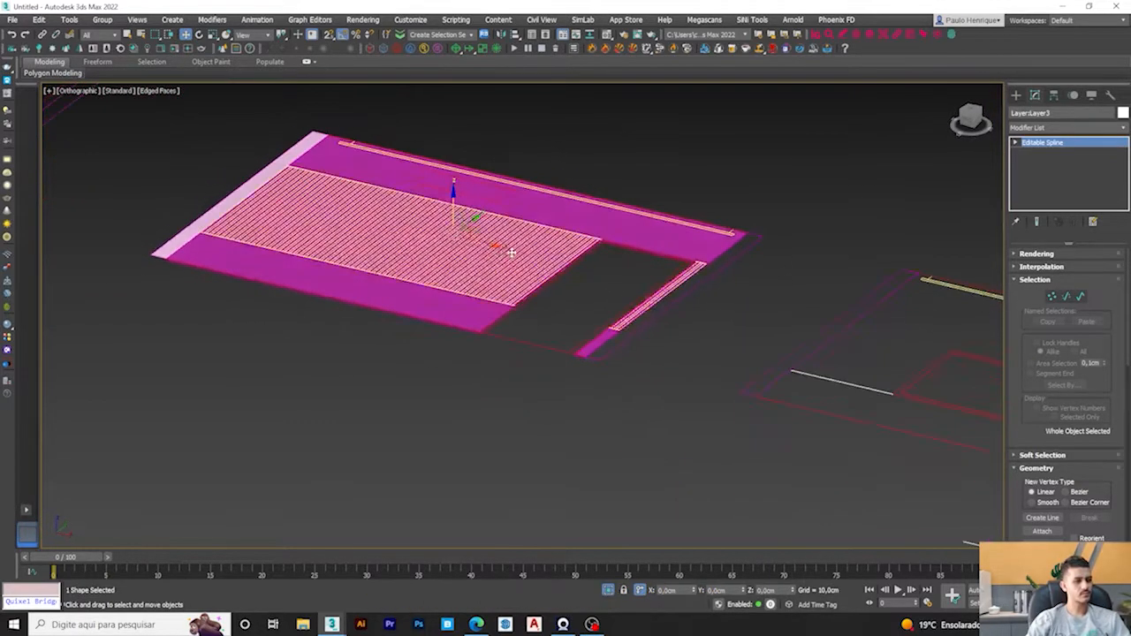
pyautogui.hotkey('alt', 'q')
pyautogui.scroll(5, 501, 336)
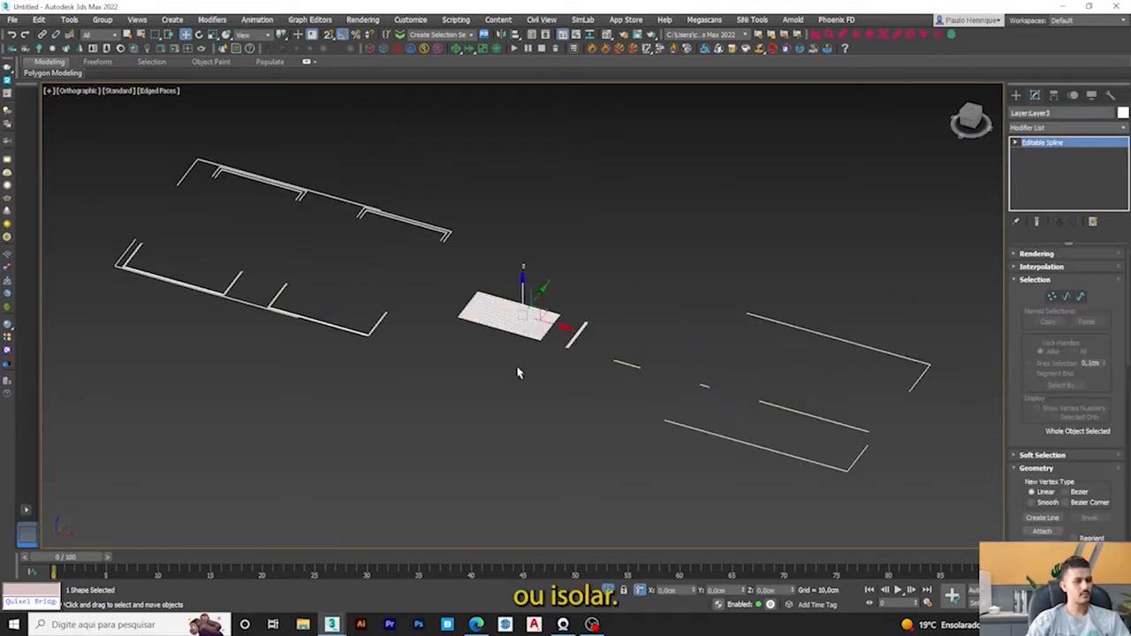
pyautogui.scroll(6, 434, 220)
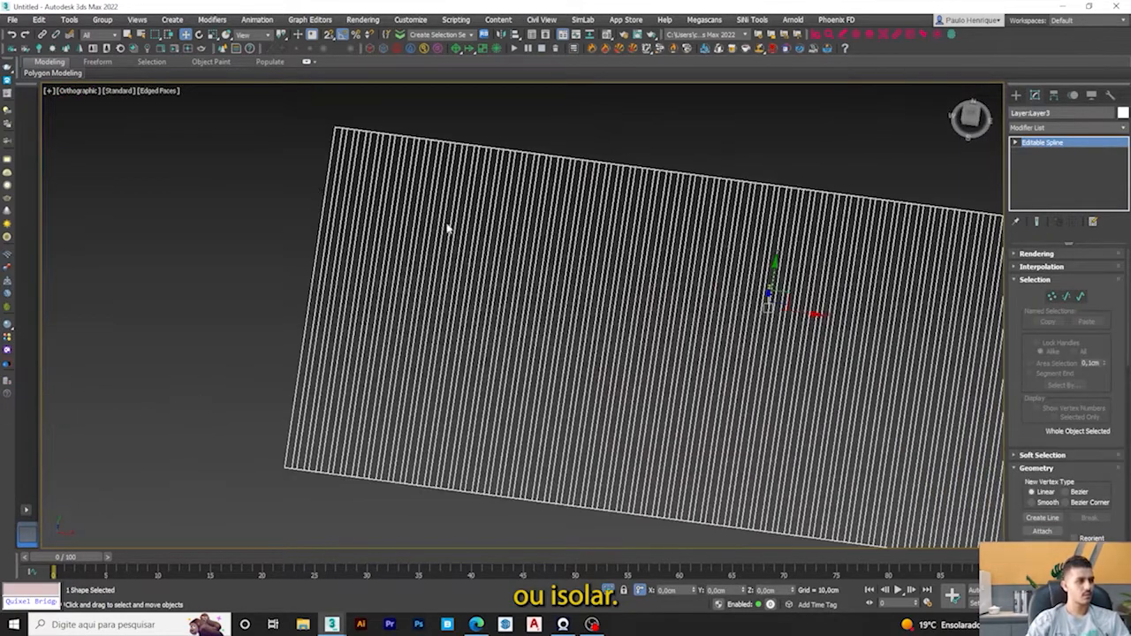
pyautogui.scroll(1, 298, 161)
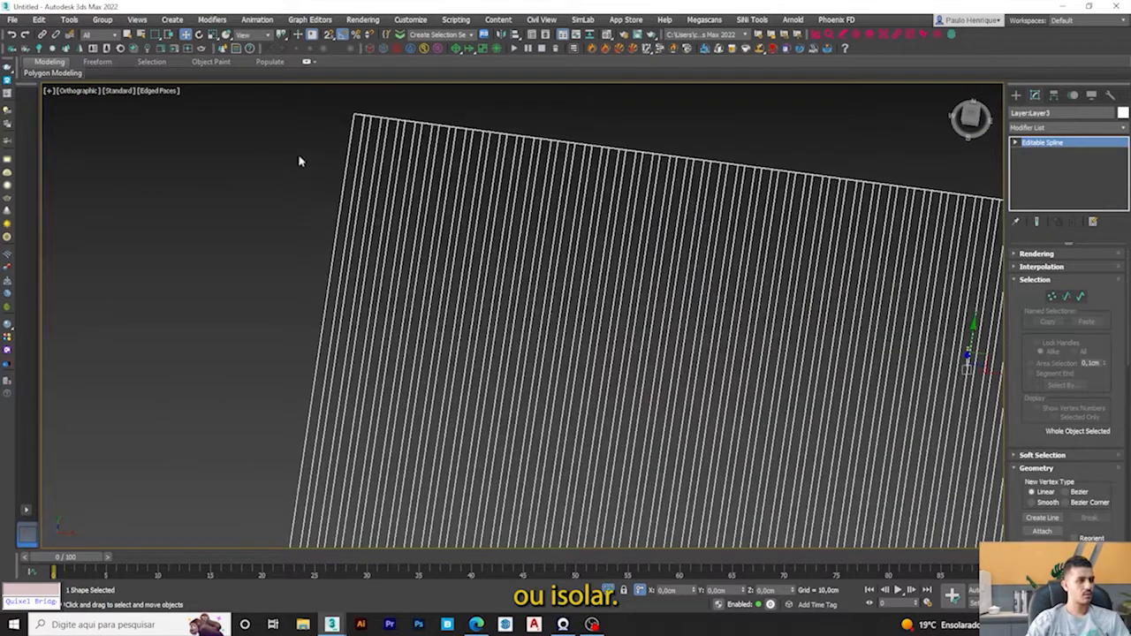
# Step: Clone the isolated slat linework in place
pyautogui.click(1018, 95)
pyautogui.scroll(-6, 489, 167)
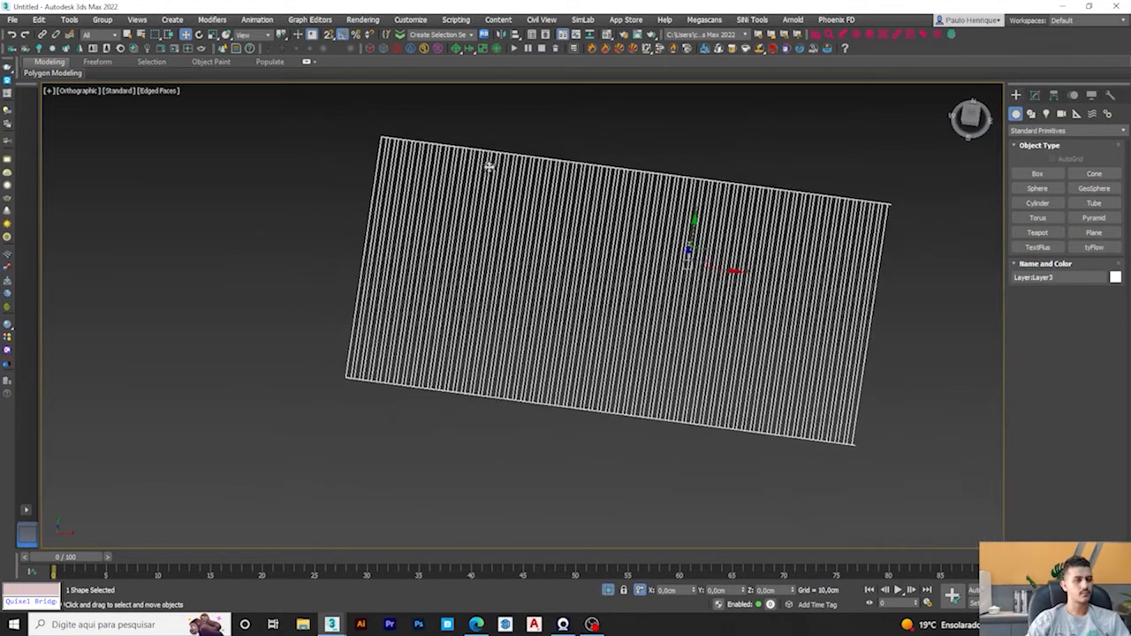
pyautogui.keyDown('alt'); pyautogui.moveTo(609, 222); pyautogui.dragTo(558, 207, button='middle'); pyautogui.keyUp('alt')
pyautogui.rightClick(555, 204)
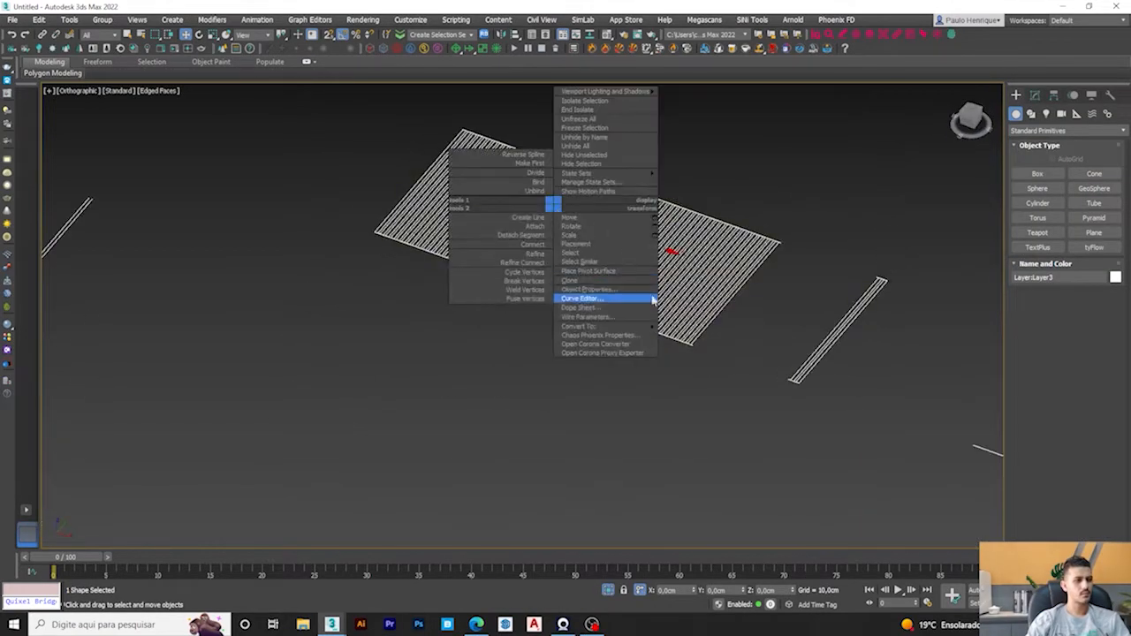
pyautogui.click(605, 282)
pyautogui.click(533, 357)
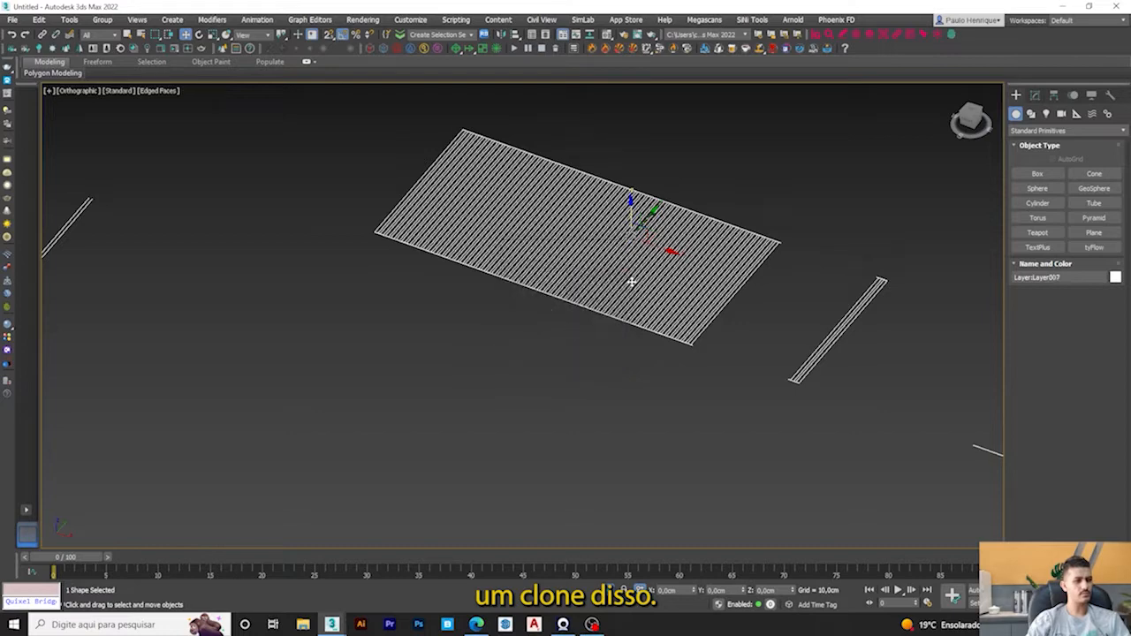
pyautogui.moveTo(630, 268); pyautogui.dragTo(549, 277, button='middle')
pyautogui.moveTo(552, 231); pyautogui.dragTo(552, 185)
pyautogui.hotkey('ctrl', 'z')
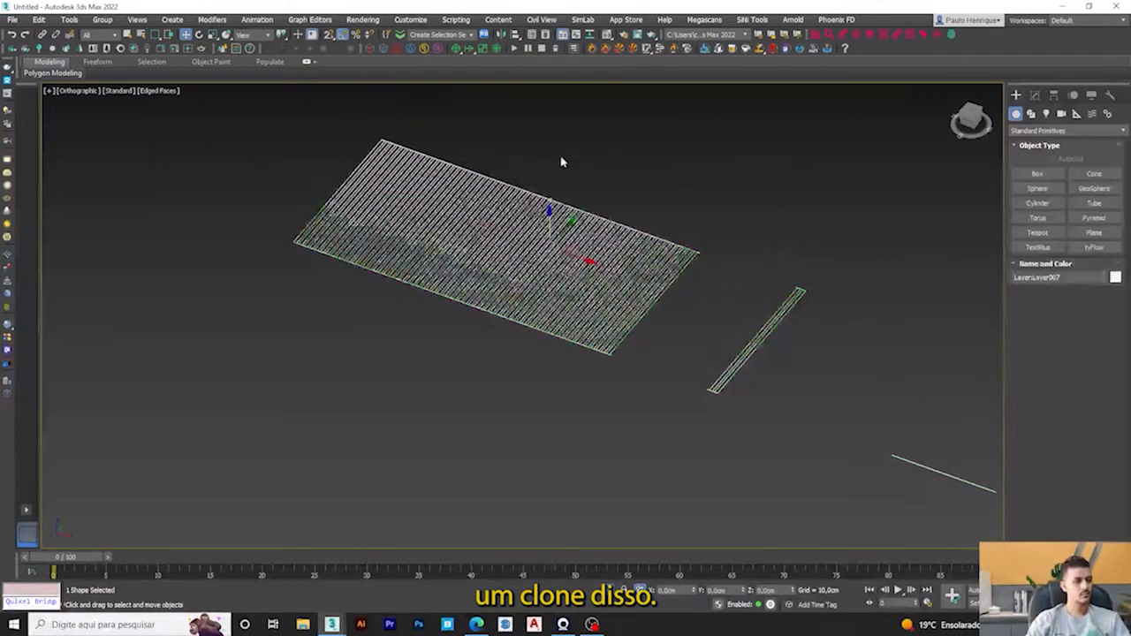
pyautogui.scroll(-6, 572, 187)
pyautogui.scroll(3, 530, 299)
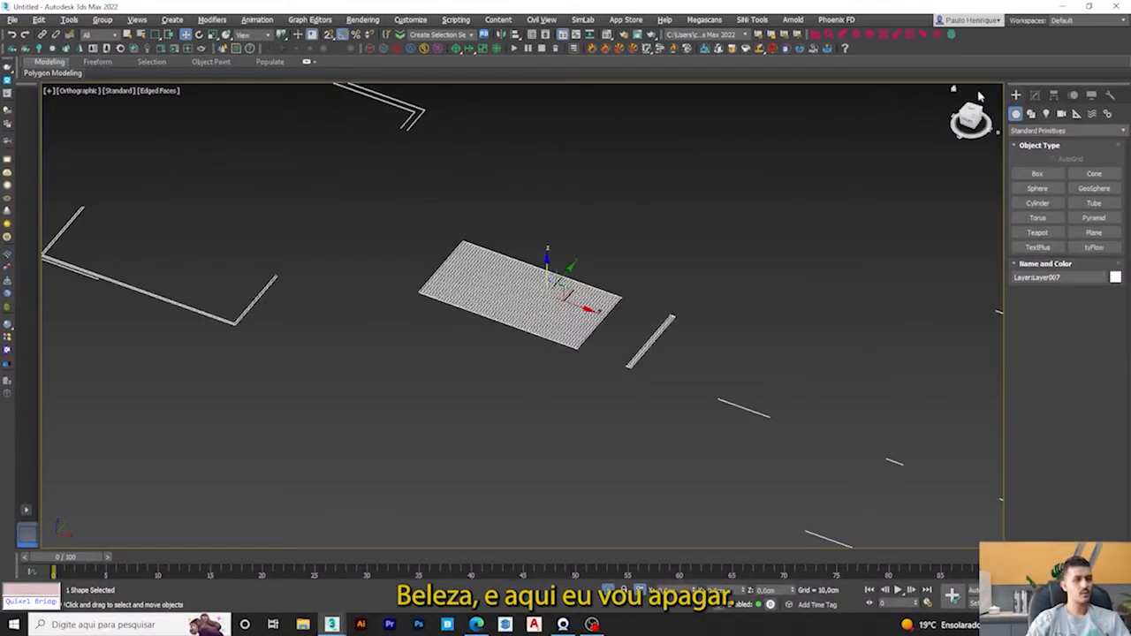
# Step: Delete all linework outside the main slatted rectangle from the cloned spline
pyautogui.click(1035, 94)
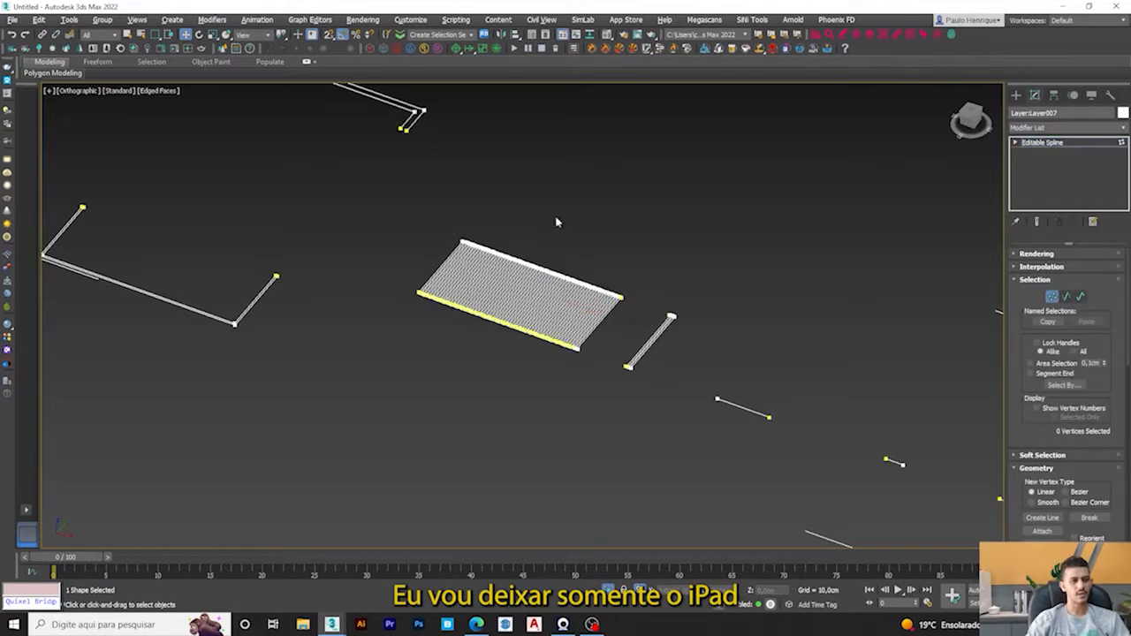
pyautogui.keyDown('alt'); pyautogui.moveTo(557, 222); pyautogui.dragTo(609, 225, button='middle'); pyautogui.keyUp('alt')
pyautogui.moveTo(967, 185); pyautogui.dragTo(940, 181, button='middle')
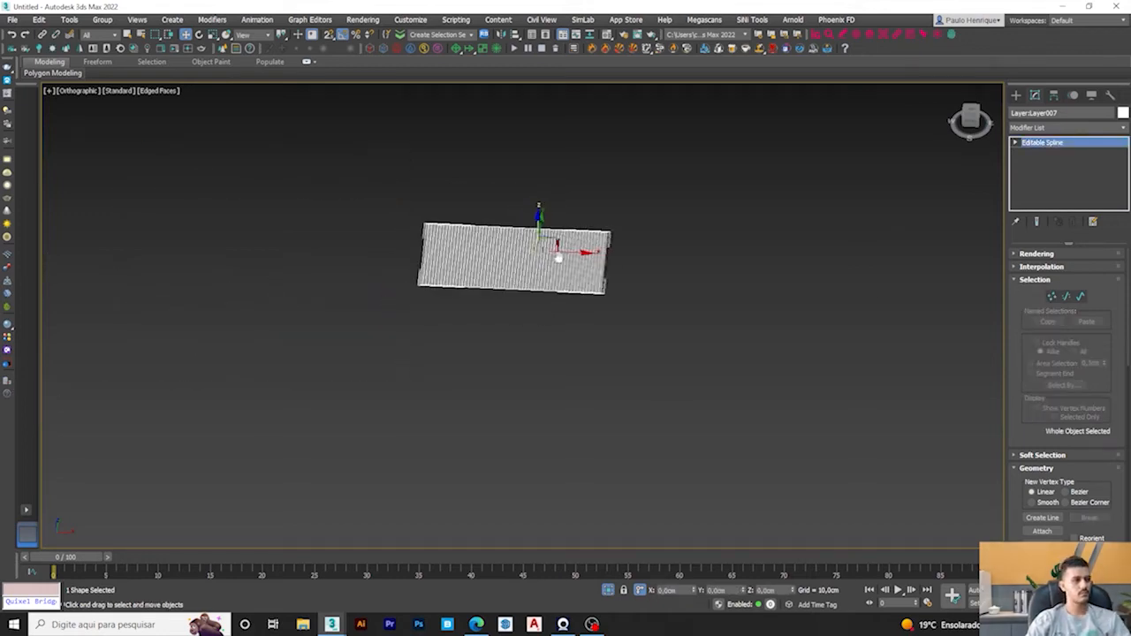
# Step: Delete the surplus vertices of the cloned spline at the lower corner beyond the last slat
pyautogui.scroll(10, 563, 257)
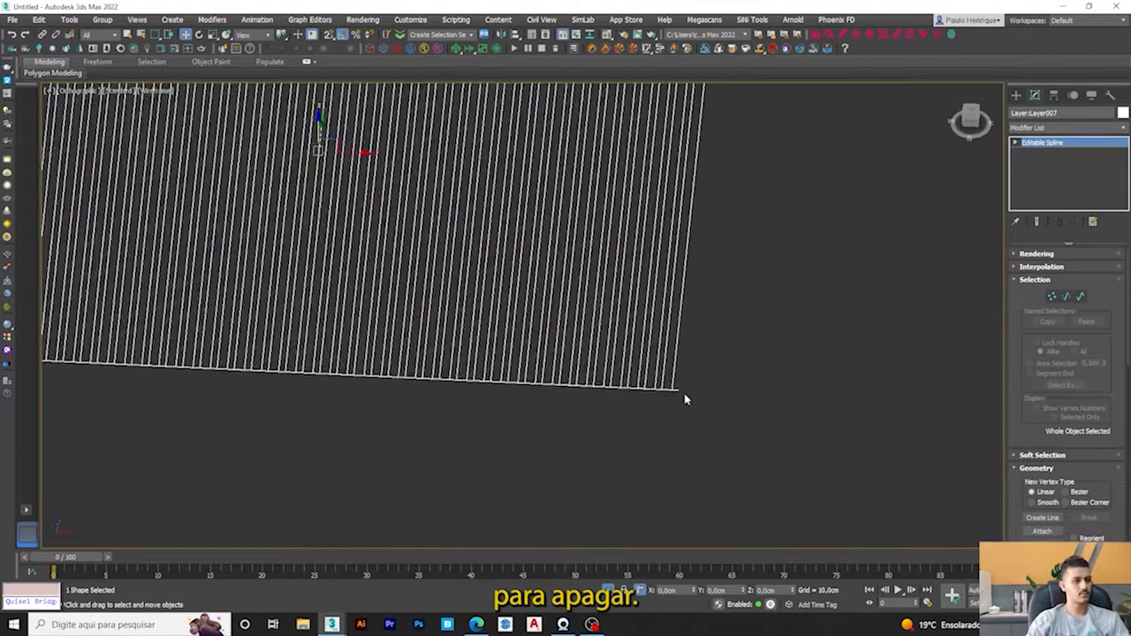
pyautogui.scroll(3, 685, 400)
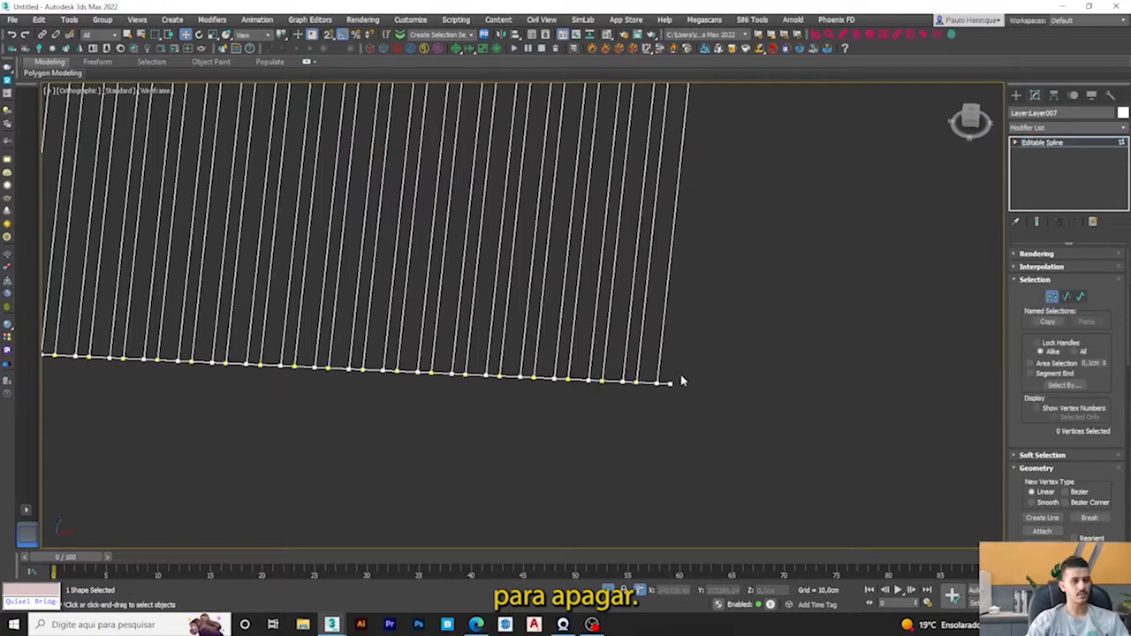
pyautogui.moveTo(733, 88); pyautogui.dragTo(670, 429, button='middle')
pyautogui.scroll(3, 655, 261)
pyautogui.moveTo(643, 265); pyautogui.dragTo(610, 299)
pyautogui.press('Delete')
pyautogui.scroll(-10, 610, 298)
pyautogui.scroll(9, 340, 327)
pyautogui.scroll(2, 382, 212)
pyautogui.scroll(-8, 383, 208)
pyautogui.scroll(6, 762, 286)
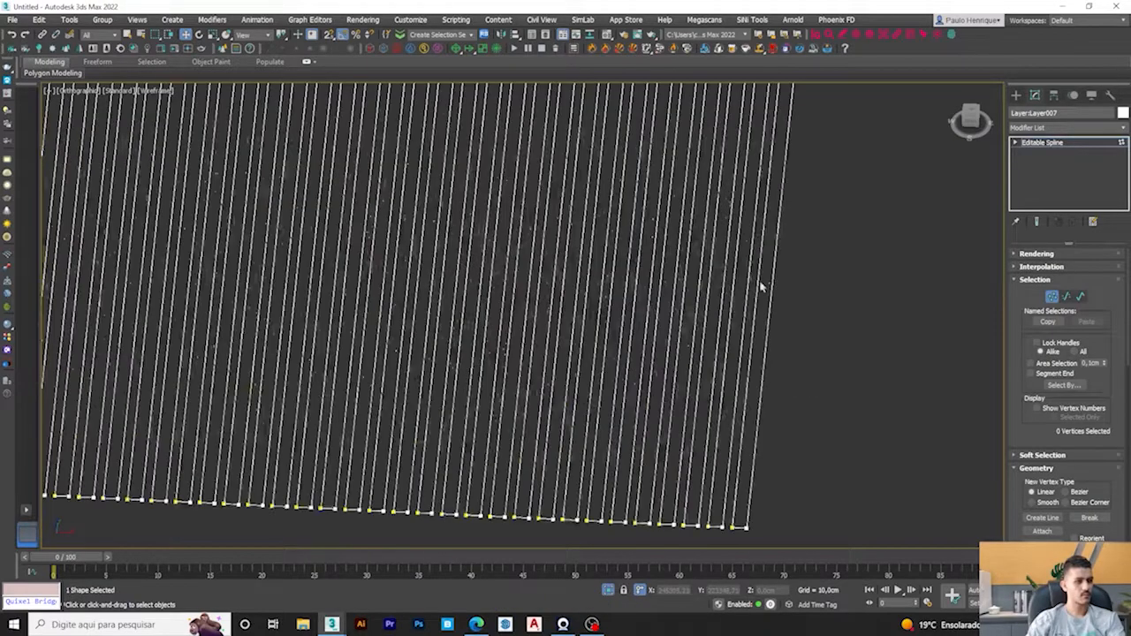
pyautogui.scroll(-4, 689, 368)
pyautogui.moveTo(651, 374); pyautogui.dragTo(620, 364, button='middle')
pyautogui.moveTo(551, 321); pyautogui.dragTo(599, 325, button='middle')
# Step: Return to shaded display and convert the cleaned slat spline to an Editable Poly
pyautogui.press('F3')
pyautogui.keyDown('alt'); pyautogui.moveTo(538, 295); pyautogui.dragTo(415, 249, button='middle'); pyautogui.keyUp('alt')
pyautogui.rightClick(415, 248)
pyautogui.moveTo(460, 370)
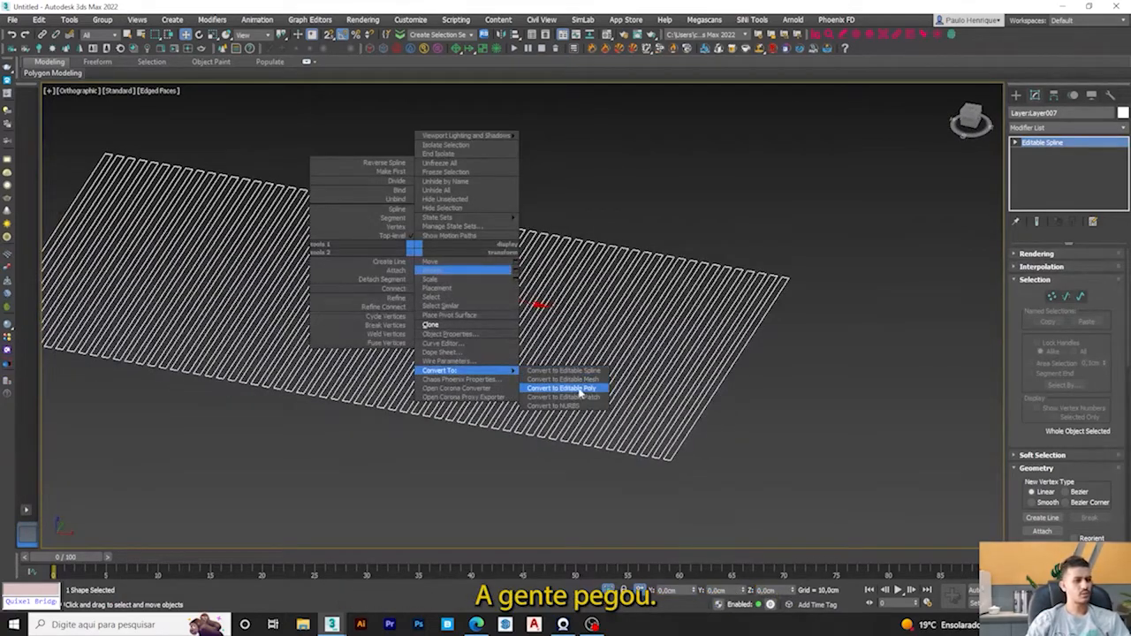
pyautogui.click(581, 389)
pyautogui.scroll(6, 647, 434)
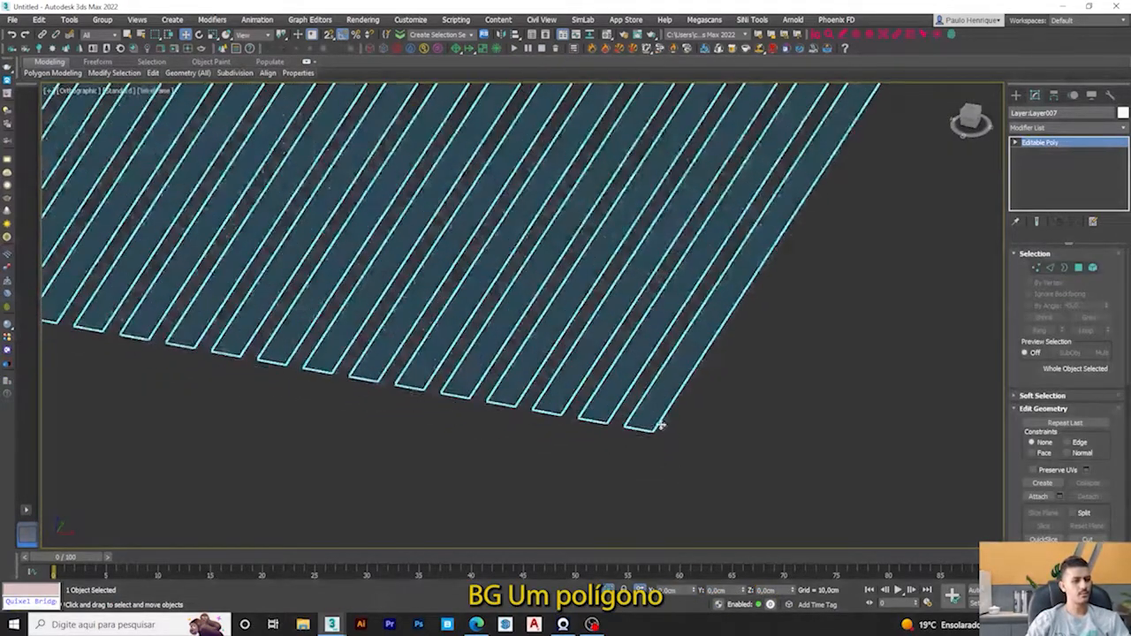
# Step: Add a Shell modifier to the slats with an inner amount of 0 and an outer amount of 2 cm
pyautogui.click(1036, 129)
pyautogui.scroll(-10, 1047, 168)
pyautogui.click(1030, 149)
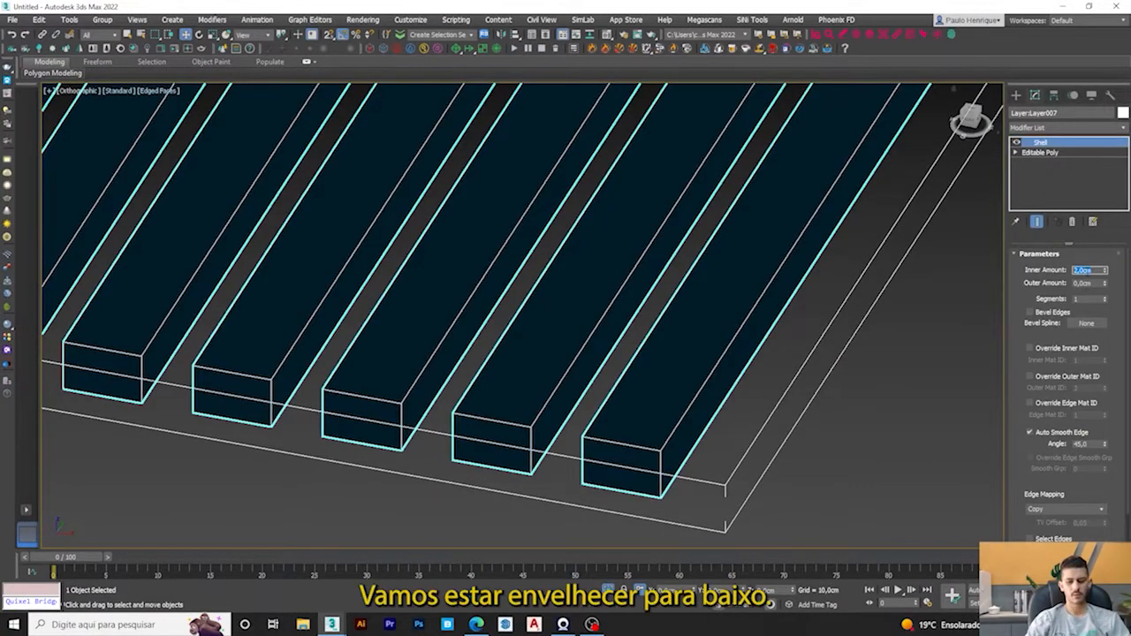
pyautogui.write('0')
pyautogui.press('Return')
pyautogui.press('Tab')
pyautogui.write('2')
pyautogui.press('Return')
# Step: Change the slats' object color to dark blue and reselect the slats after checking them
pyautogui.scroll(-6, 493, 271)
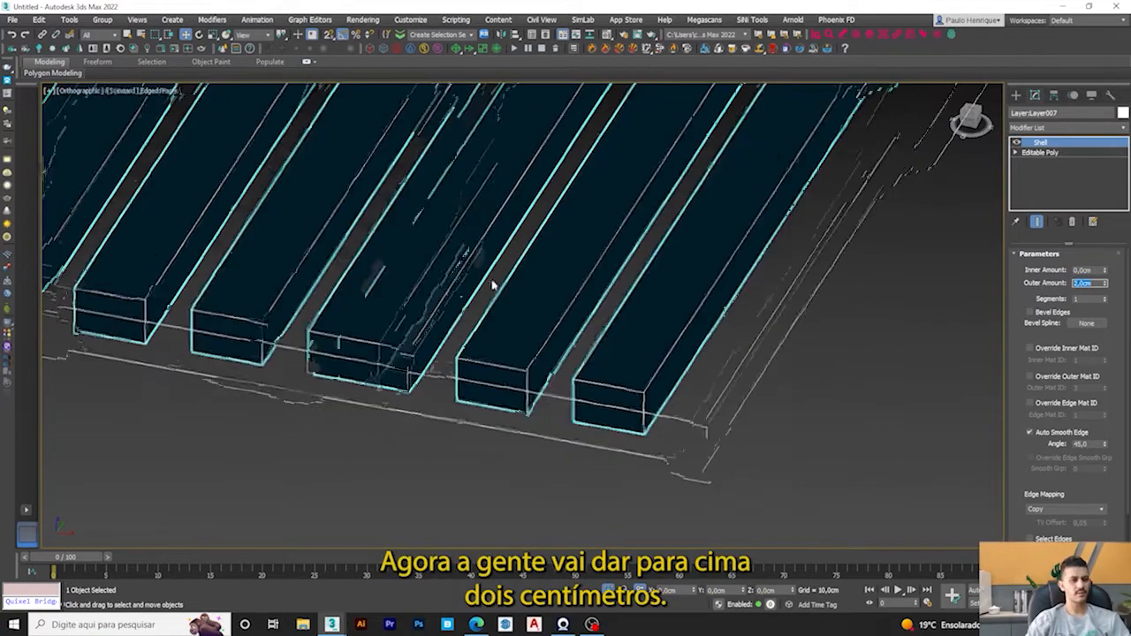
pyautogui.scroll(-2, 501, 258)
pyautogui.moveTo(501, 258); pyautogui.dragTo(598, 306, button='middle')
pyautogui.click(1122, 113)
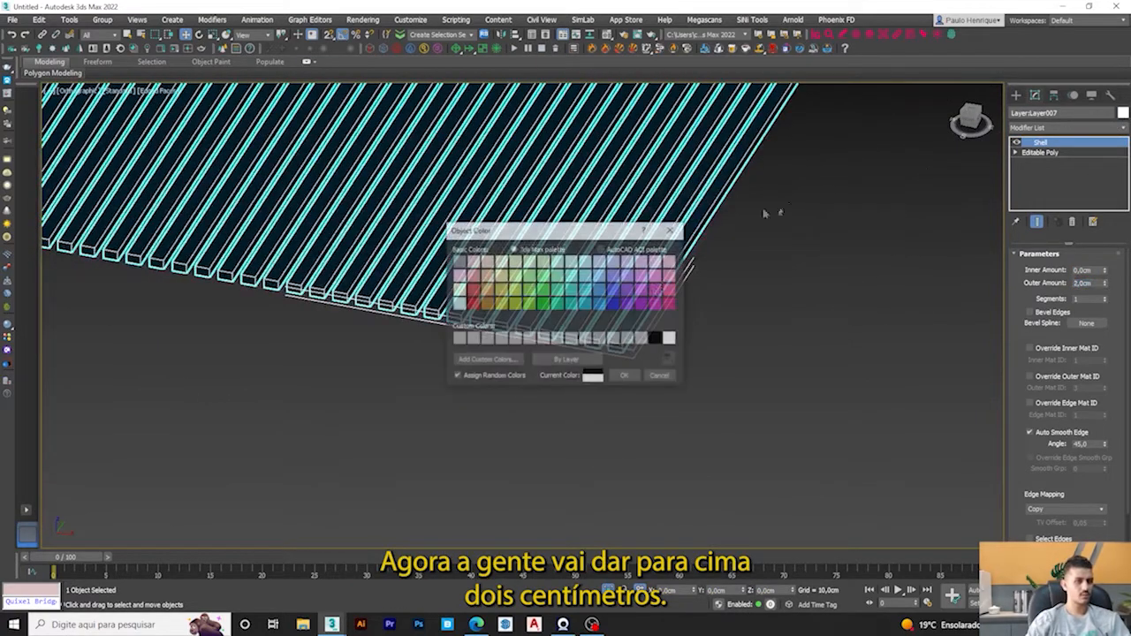
pyautogui.click(627, 379)
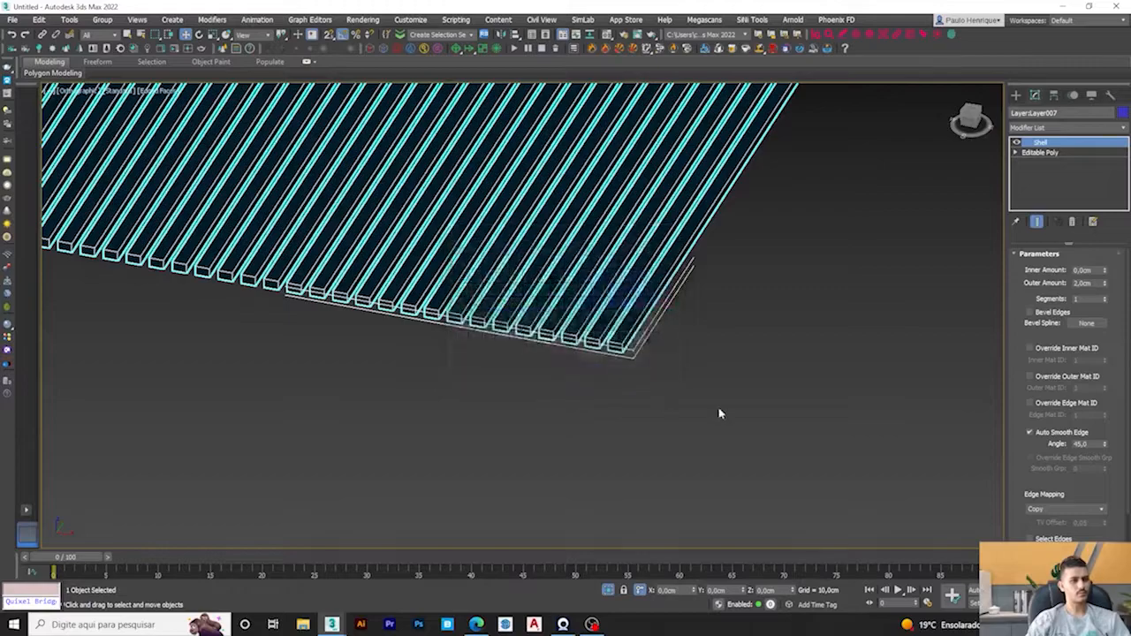
pyautogui.click(666, 384)
pyautogui.scroll(4, 604, 334)
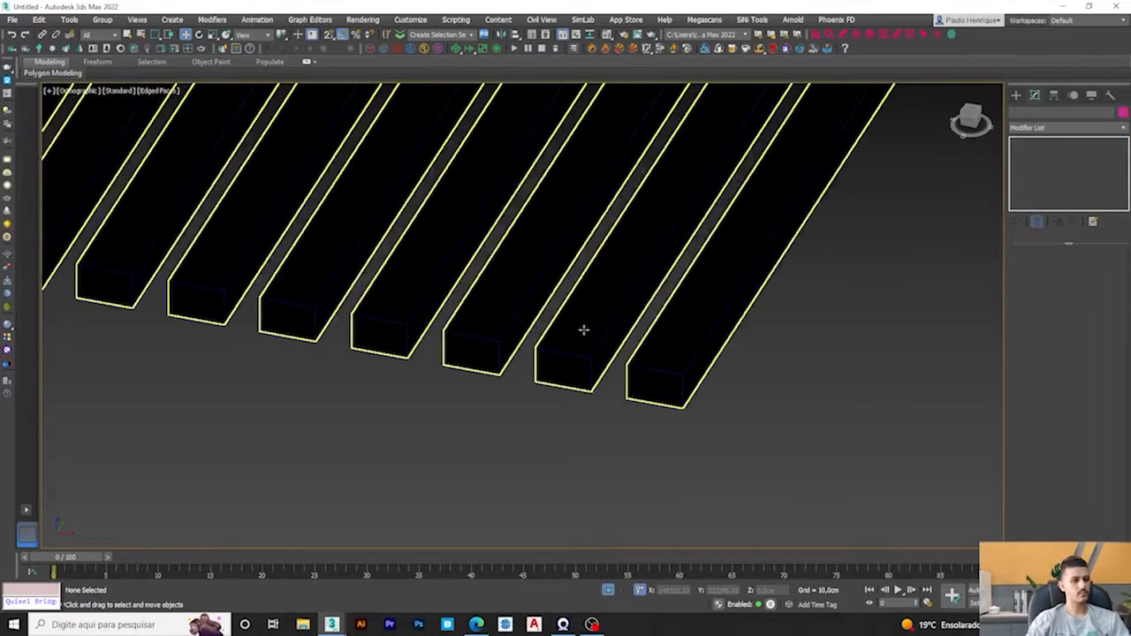
pyautogui.click(584, 330)
pyautogui.scroll(-6, 583, 330)
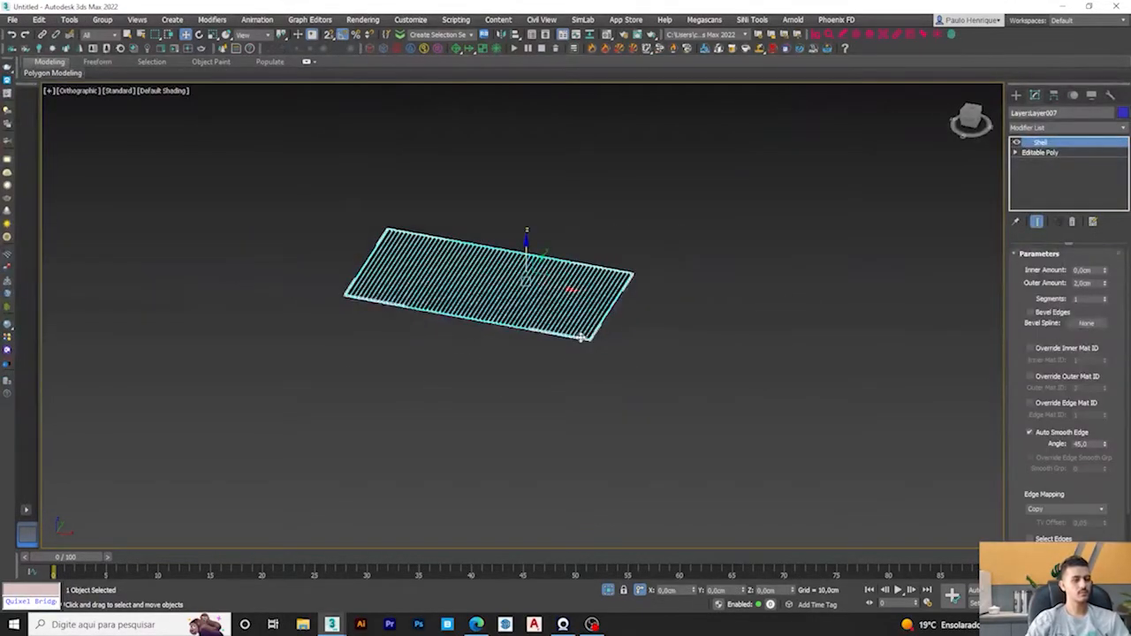
# Step: Unhide all objects and inspect how the raised slats sit on the wall panel
pyautogui.scroll(5, 573, 337)
pyautogui.keyDown('alt'); pyautogui.moveTo(573, 337); pyautogui.dragTo(690, 363, button='middle'); pyautogui.keyUp('alt')
pyautogui.click(691, 363)
pyautogui.click(656, 325)
pyautogui.click(1092, 94)
pyautogui.click(1066, 445)
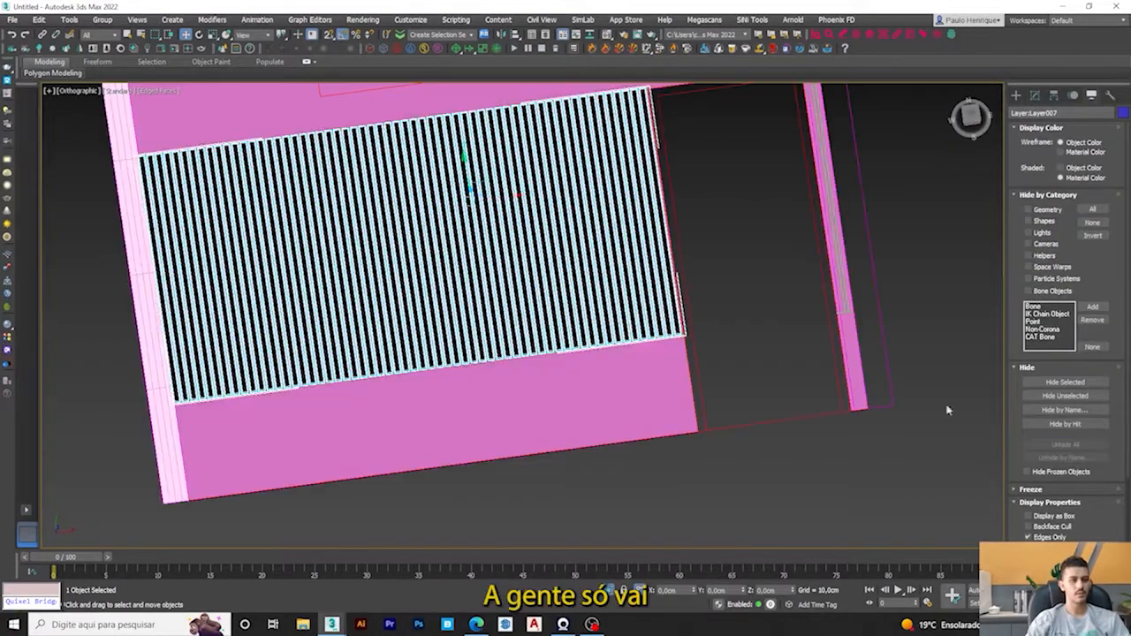
pyautogui.keyDown('alt'); pyautogui.moveTo(663, 315); pyautogui.dragTo(482, 279, button='middle'); pyautogui.keyUp('alt')
pyautogui.scroll(9, 495, 283)
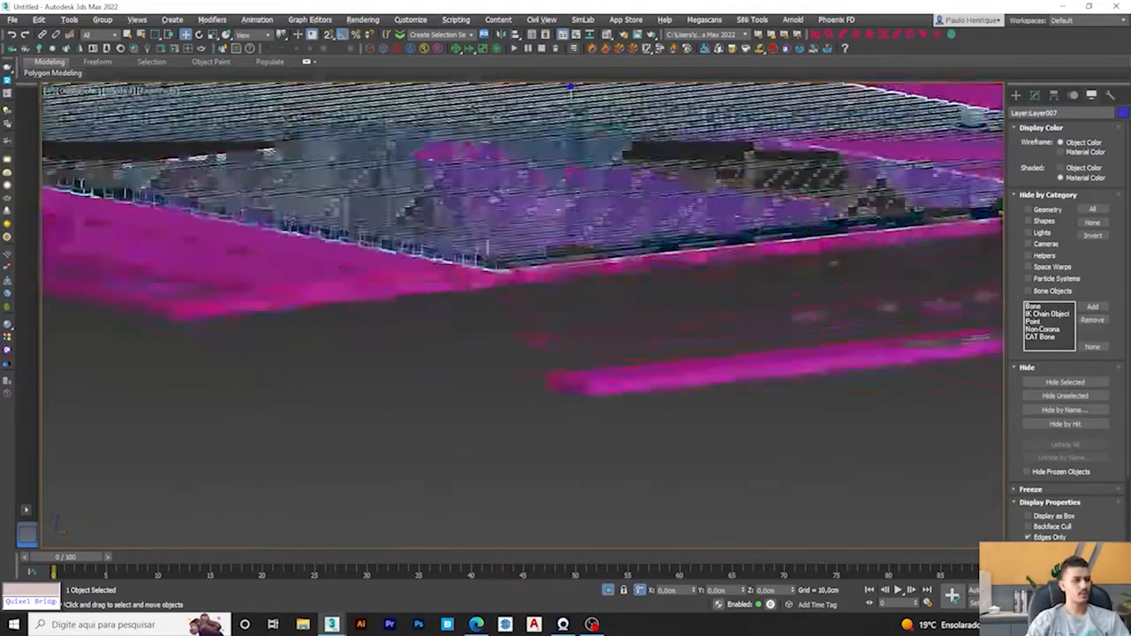
# Step: Examine from above and up close how the slats line up with the panel edges and the strip beside the door
pyautogui.scroll(5, 507, 282)
pyautogui.moveTo(513, 268)
pyautogui.mouseDown()
pyautogui.moveTo(512, 293)
pyautogui.moveTo(510, 257)
pyautogui.moveTo(506, 269)
pyautogui.mouseUp()
pyautogui.scroll(-5, 497, 286)
pyautogui.scroll(-8, 495, 285)
pyautogui.keyDown('alt'); pyautogui.moveTo(497, 267); pyautogui.dragTo(495, 404, button='middle'); pyautogui.keyUp('alt')
pyautogui.press('t')
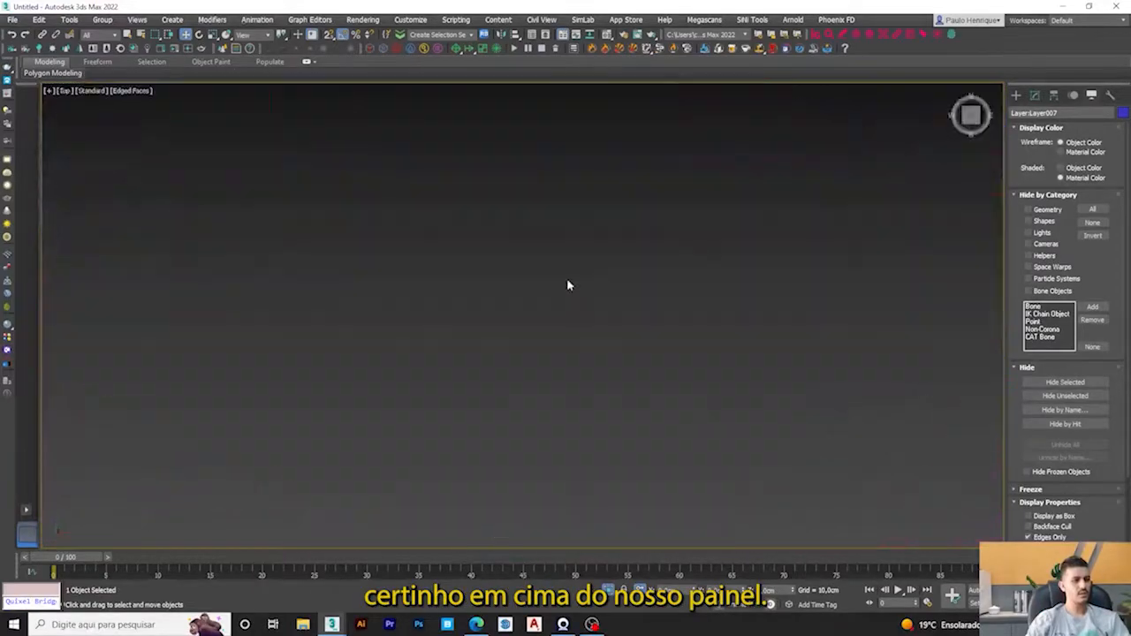
pyautogui.scroll(-5, 569, 284)
pyautogui.click(568, 285)
pyautogui.moveTo(655, 237); pyautogui.dragTo(590, 424, button='middle')
pyautogui.scroll(5, 631, 309)
pyautogui.moveTo(747, 311); pyautogui.dragTo(655, 336, button='middle')
pyautogui.scroll(10, 557, 200)
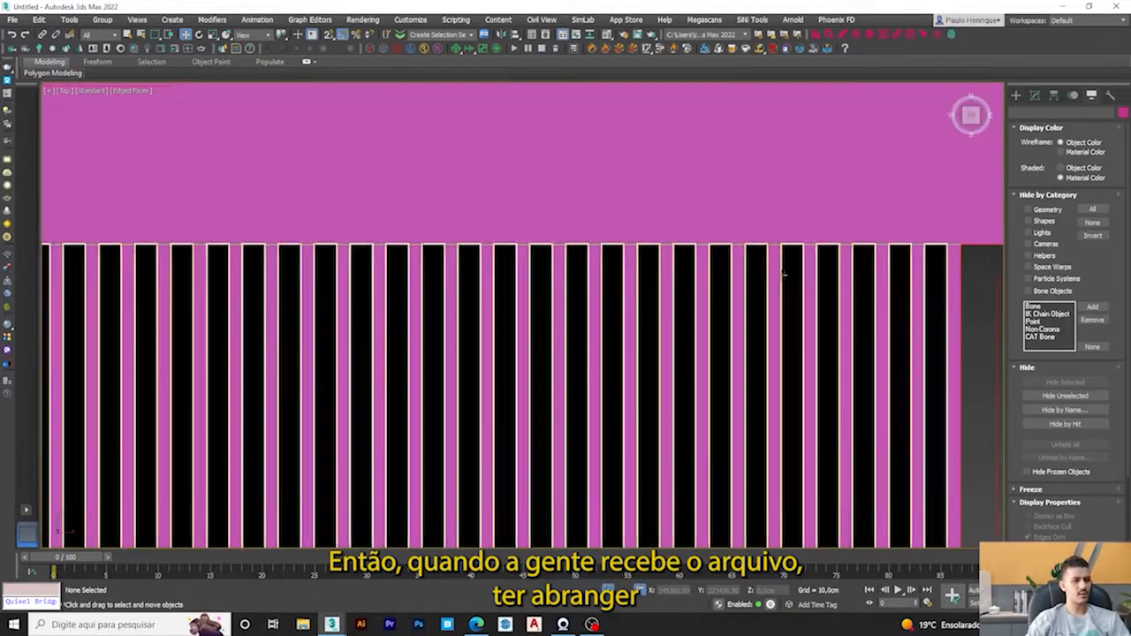
pyautogui.scroll(-8, 559, 200)
pyautogui.scroll(5, 423, 188)
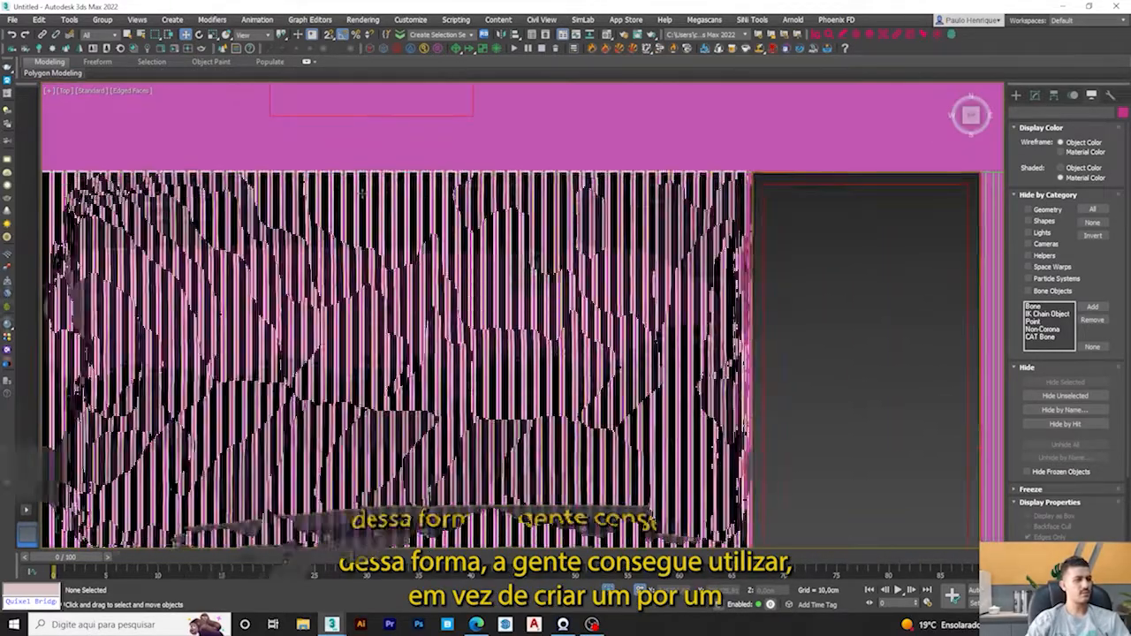
pyautogui.scroll(-8, 765, 277)
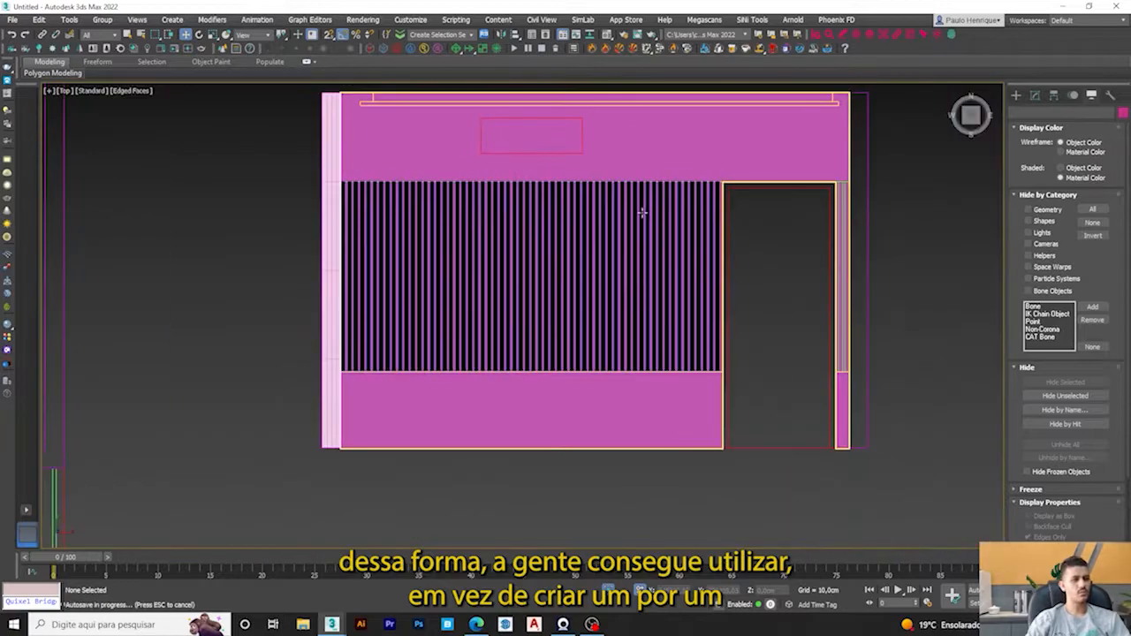
pyautogui.keyDown('alt'); pyautogui.moveTo(766, 277); pyautogui.dragTo(756, 259, button='middle'); pyautogui.keyUp('alt')
pyautogui.scroll(10, 858, 214)
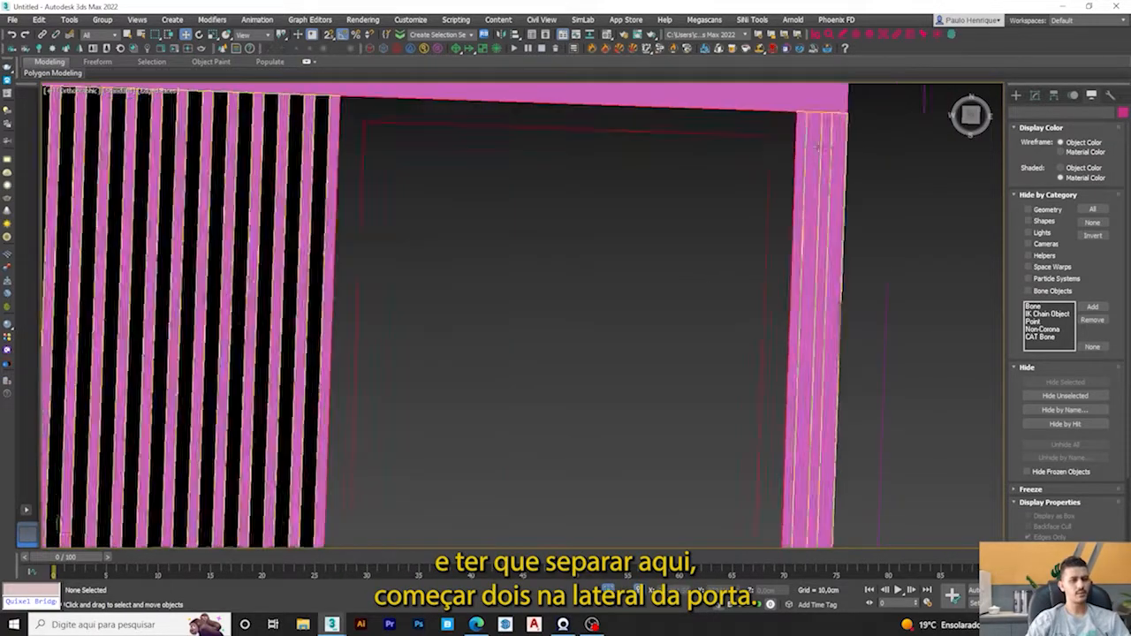
pyautogui.scroll(-2, 687, 183)
# Step: Draw a plane about 8 cm wide over the inner slat outline in the narrow strip beside the door, along its full height
pyautogui.click(1015, 94)
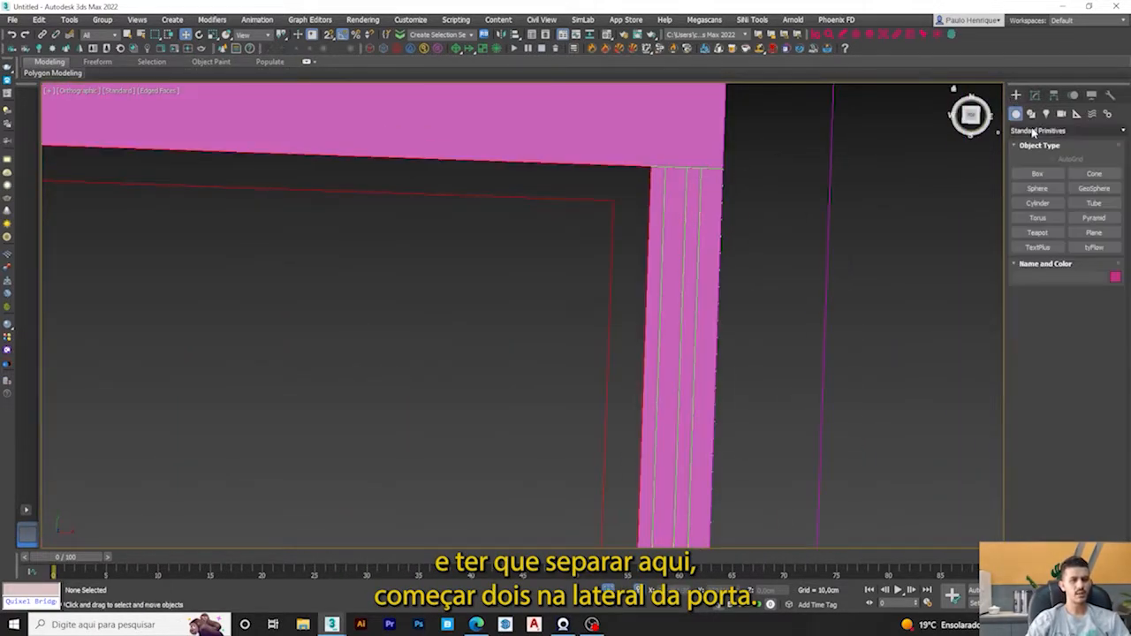
pyautogui.click(1094, 233)
pyautogui.scroll(2, 666, 168)
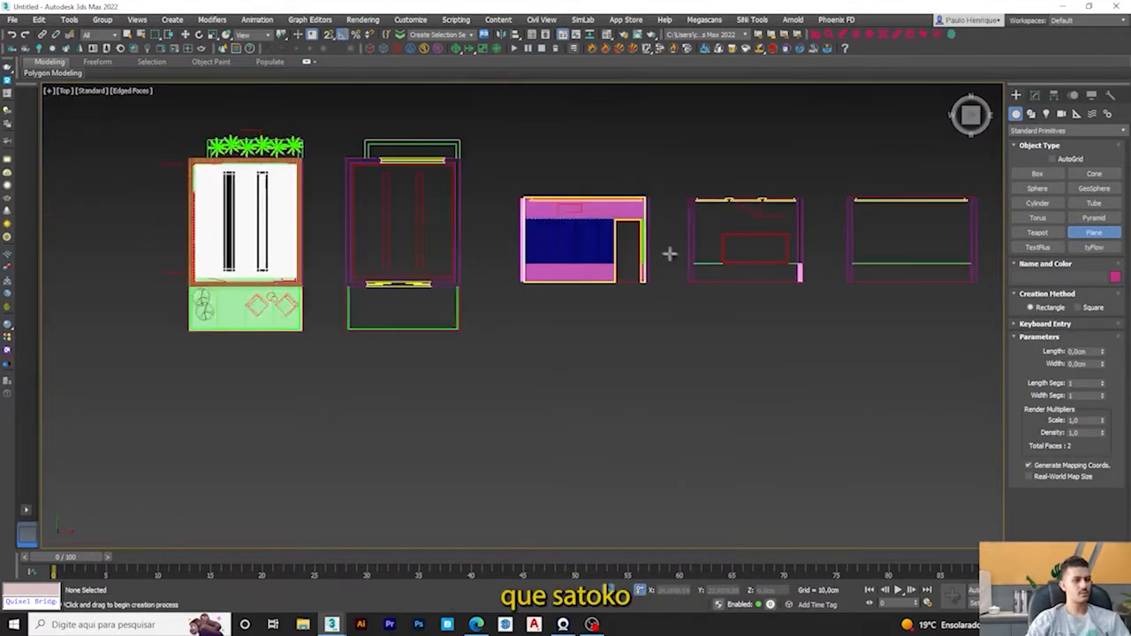
pyautogui.scroll(5, 623, 221)
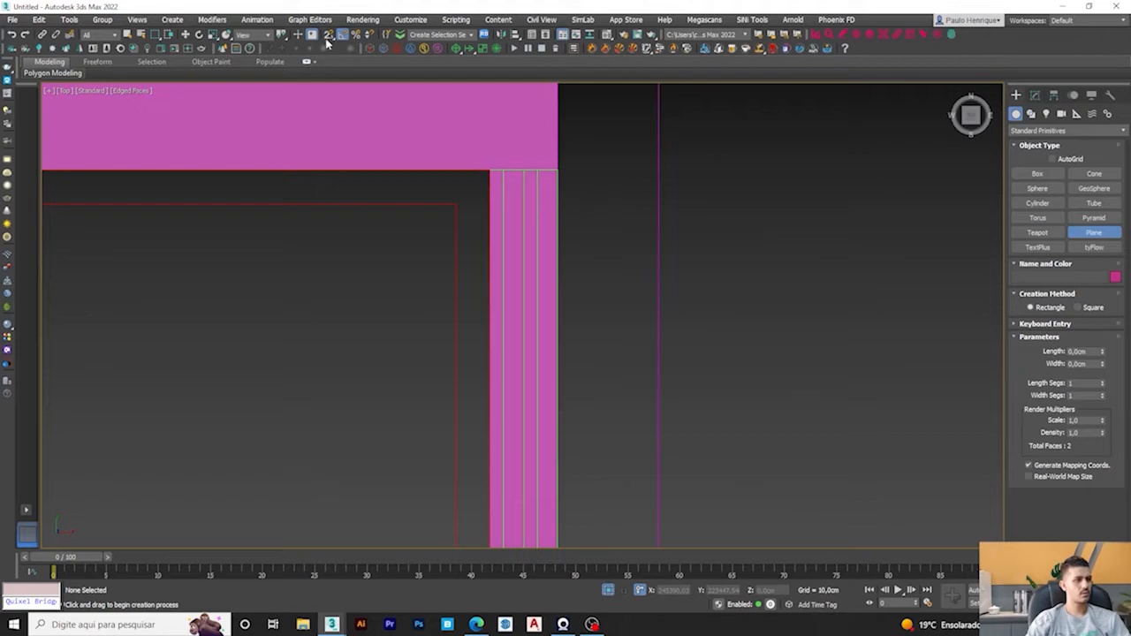
pyautogui.moveTo(501, 170); pyautogui.dragTo(523, 404)
pyautogui.scroll(-5, 526, 345)
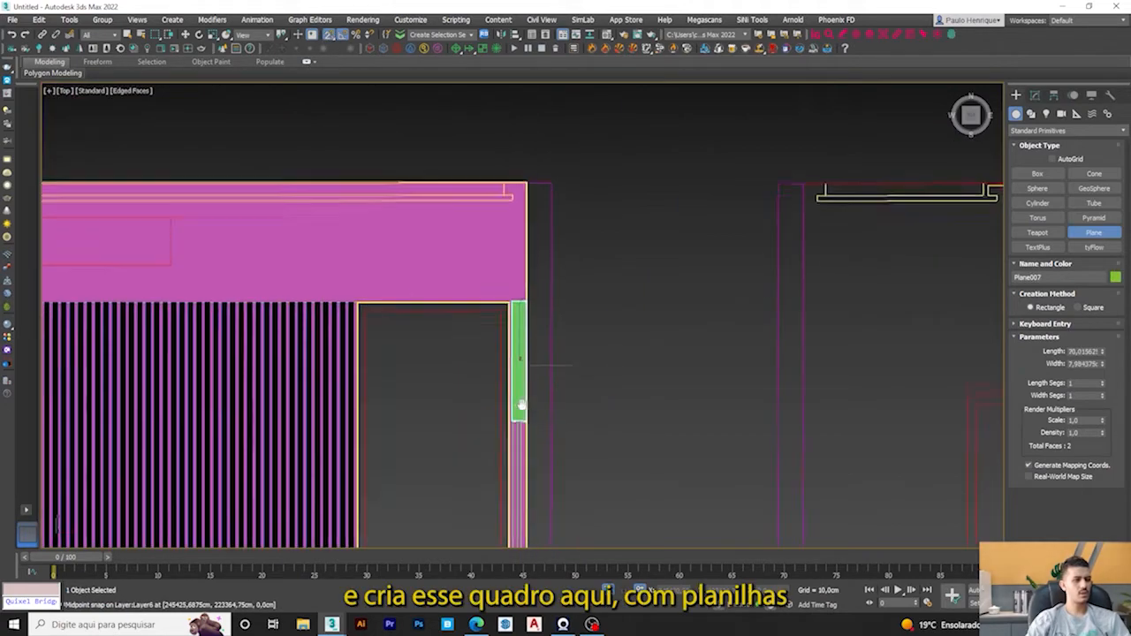
pyautogui.moveTo(522, 404); pyautogui.dragTo(495, 240, button='middle')
pyautogui.moveTo(523, 404); pyautogui.dragTo(516, 259)
pyautogui.scroll(4, 496, 265)
# Step: Draw a second plane over the outer slat outline beside the door, matching its full height, and leave plane creation
pyautogui.scroll(2, 491, 282)
pyautogui.scroll(-5, 517, 200)
pyautogui.moveTo(515, 163); pyautogui.dragTo(513, 437, button='middle')
pyautogui.moveTo(515, 260); pyautogui.dragTo(530, 131)
pyautogui.scroll(5, 501, 150)
pyautogui.rightClick(511, 152)
pyautogui.rightClick(512, 153)
pyautogui.click(590, 367)
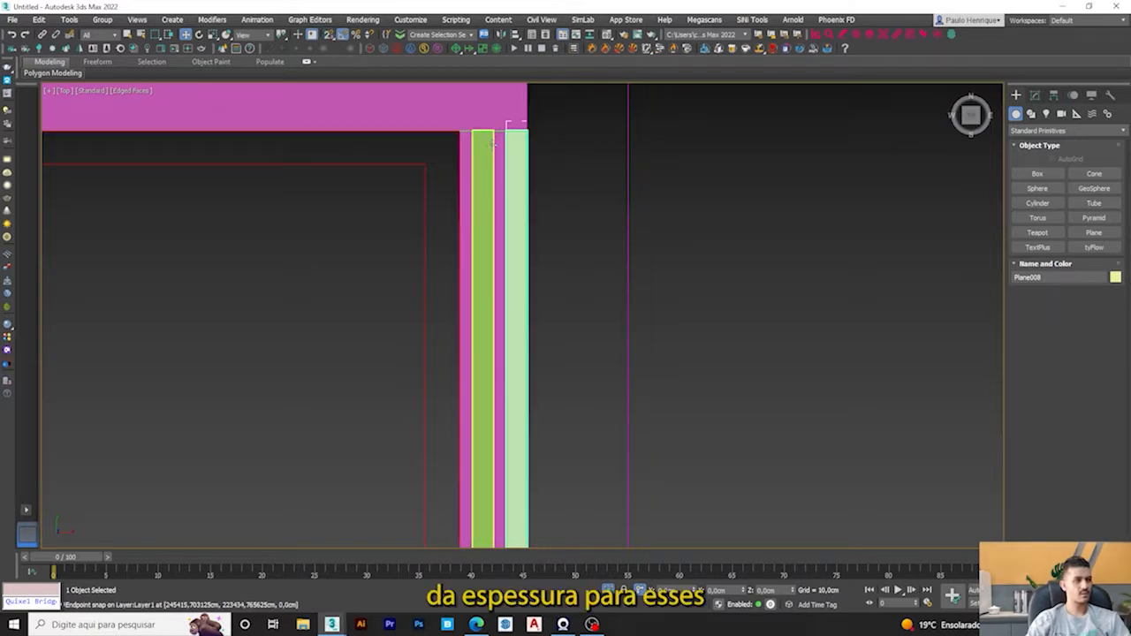
# Step: Select both slat planes beside the door and add a Shell modifier to give them thickness
pyautogui.click(1038, 130)
pyautogui.click(1035, 96)
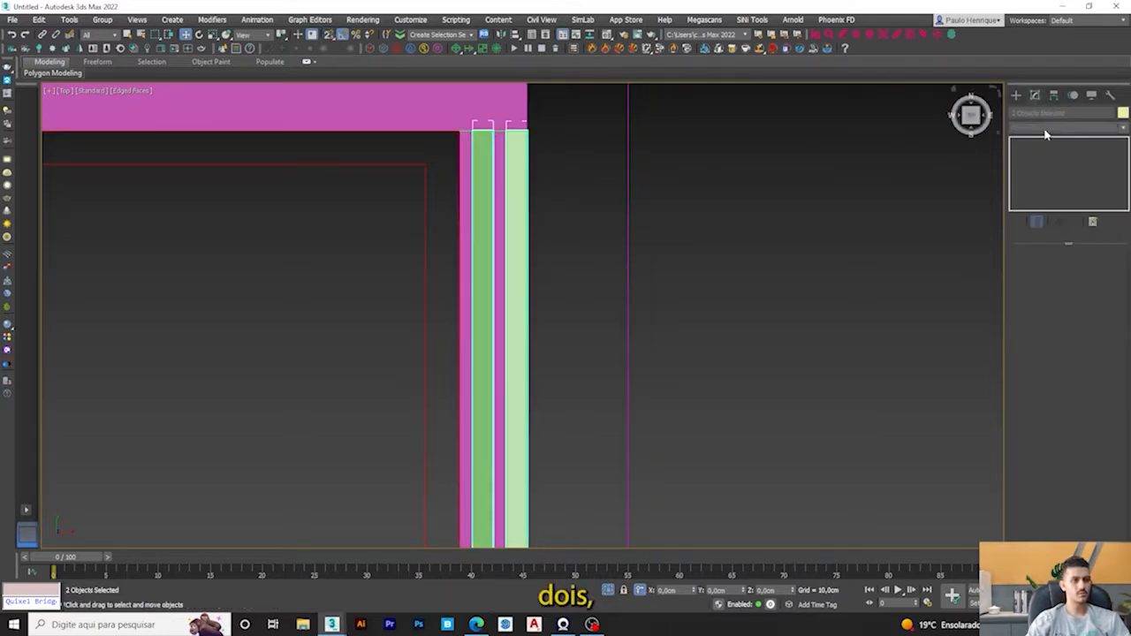
pyautogui.click(1046, 128)
pyautogui.press('s')
pyautogui.click(1047, 153)
pyautogui.keyDown('alt'); pyautogui.moveTo(371, 265); pyautogui.dragTo(578, 91, button='middle'); pyautogui.keyUp('alt')
pyautogui.click(456, 302)
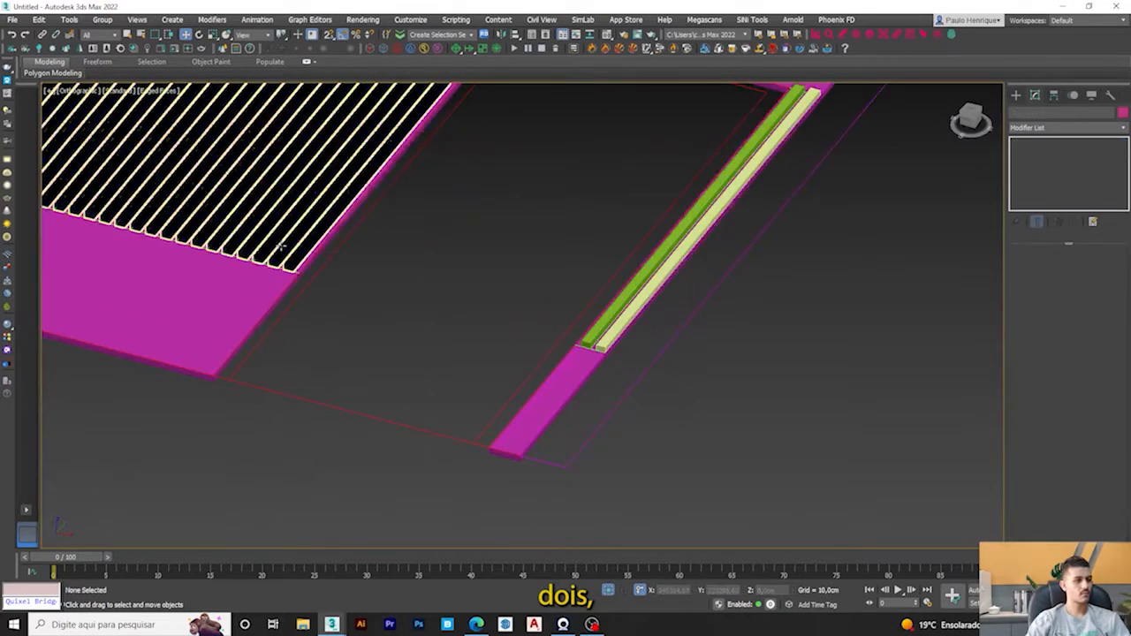
# Step: Convert the main slats to an Editable Poly and attach the two slats beside the door to them
pyautogui.click(162, 142)
pyautogui.rightClick(504, 173)
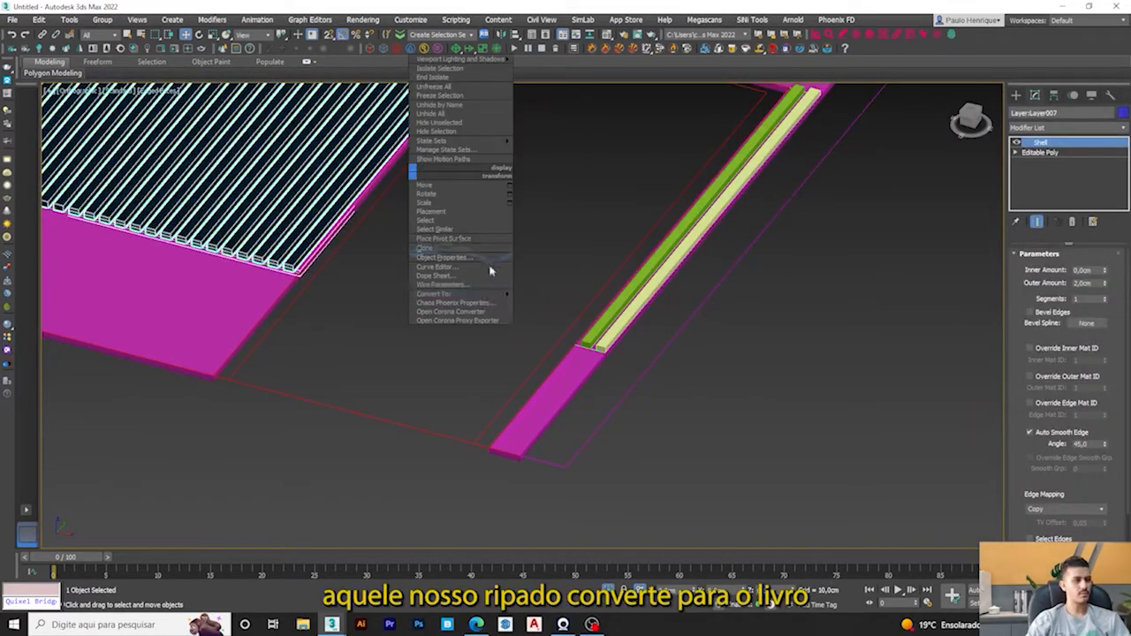
pyautogui.click(555, 303)
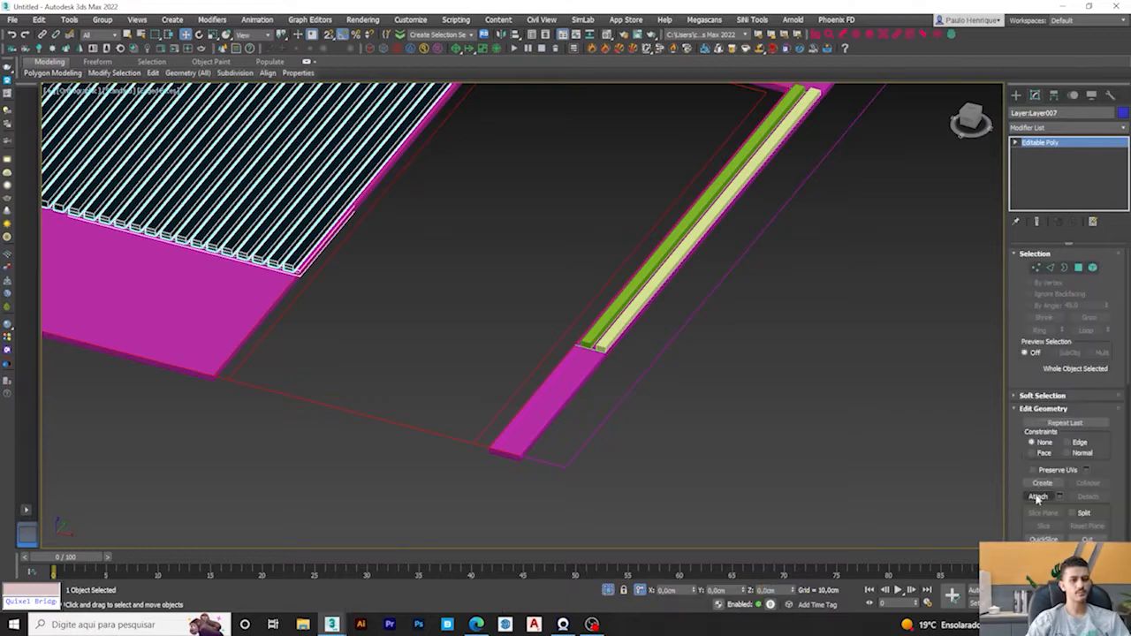
pyautogui.scroll(5, 659, 312)
pyautogui.click(540, 326)
pyautogui.click(575, 325)
pyautogui.scroll(-6, 585, 340)
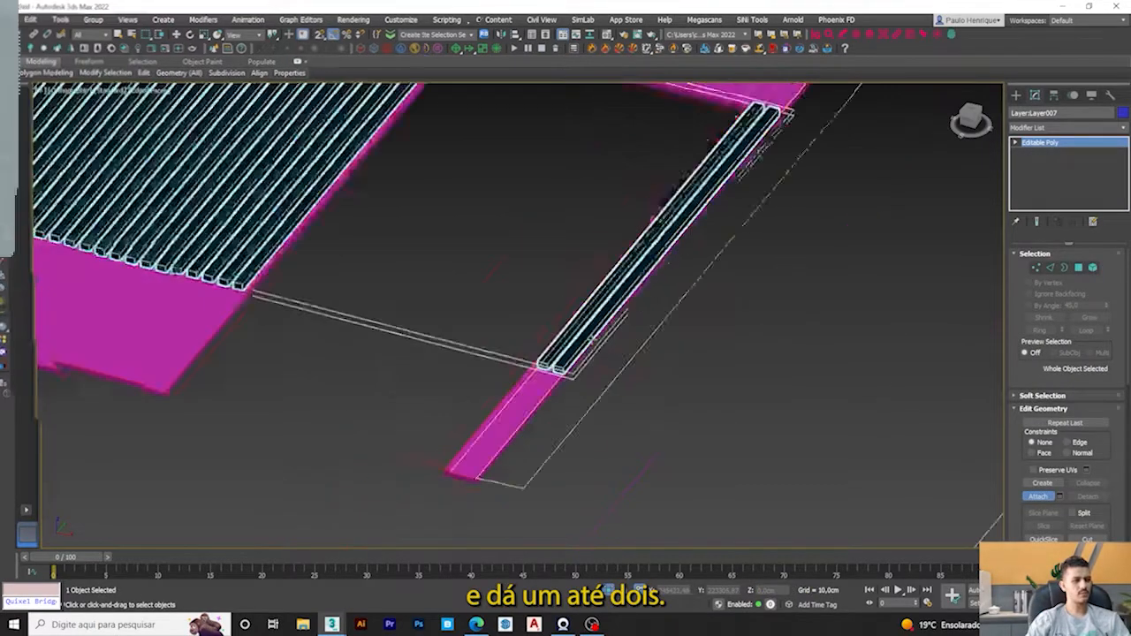
pyautogui.scroll(-4, 845, 422)
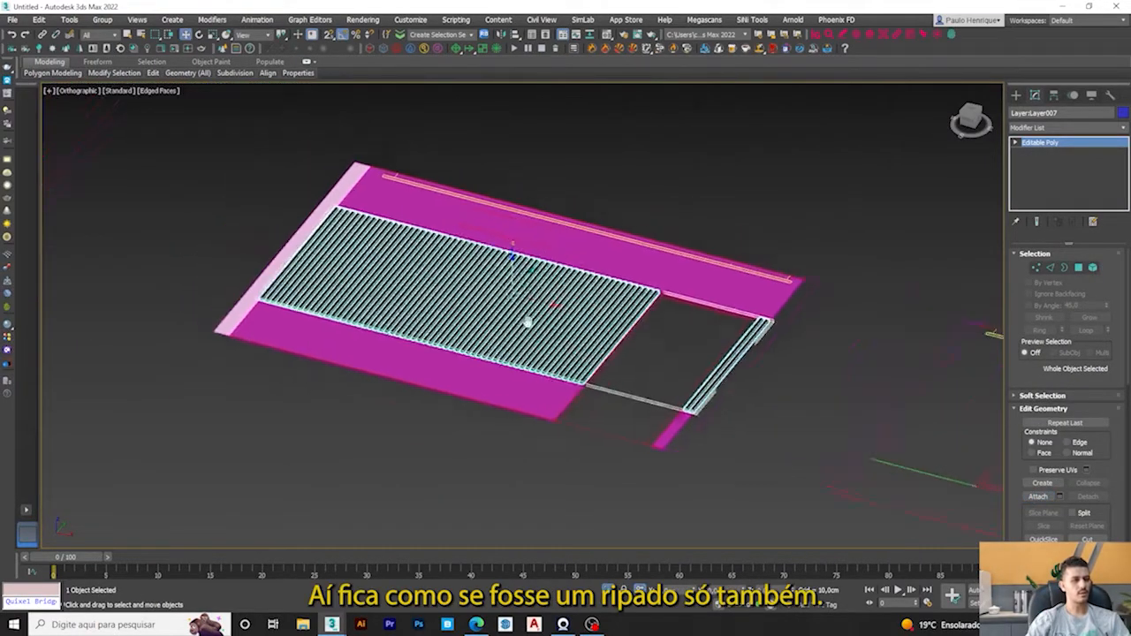
# Step: Try raising the combined slat object above the panel and undo the move
pyautogui.keyDown('alt'); pyautogui.moveTo(527, 321); pyautogui.dragTo(507, 264, button='middle'); pyautogui.keyUp('alt')
pyautogui.moveTo(497, 248); pyautogui.dragTo(495, 156)
pyautogui.hotkey('ctrl', 'z')
pyautogui.keyDown('alt'); pyautogui.moveTo(522, 367); pyautogui.dragTo(499, 407, button='middle'); pyautogui.keyUp('alt')
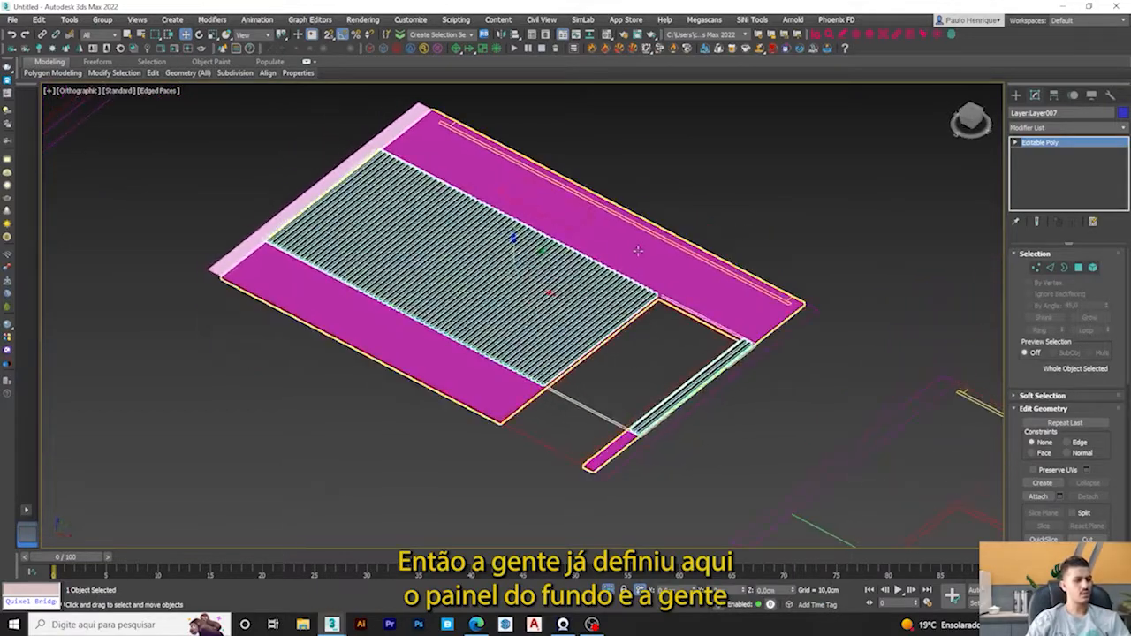
# Step: Inspect the base panel and the combined slats by selecting each one and viewing them from several angles
pyautogui.scroll(3, 651, 257)
pyautogui.click(651, 260)
pyautogui.keyDown('alt'); pyautogui.moveTo(651, 266); pyautogui.dragTo(618, 255, button='middle'); pyautogui.keyUp('alt')
pyautogui.scroll(2, 532, 331)
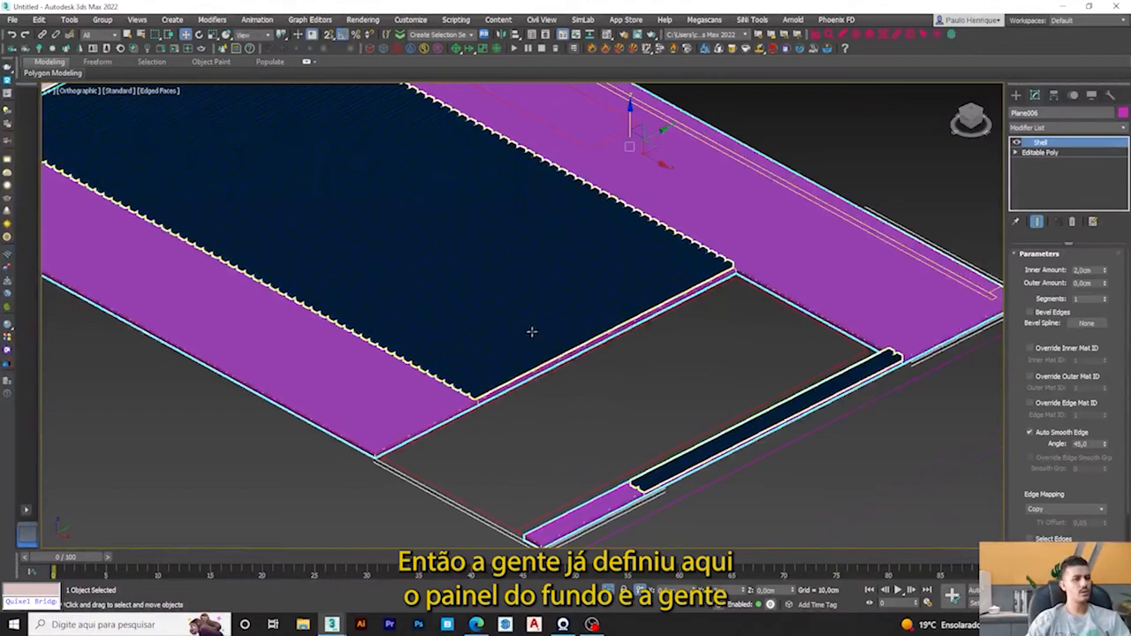
pyautogui.click(562, 321)
pyautogui.scroll(-9, 564, 314)
pyautogui.keyDown('alt'); pyautogui.moveTo(568, 310); pyautogui.dragTo(725, 370, button='middle'); pyautogui.keyUp('alt')
pyautogui.scroll(5, 727, 370)
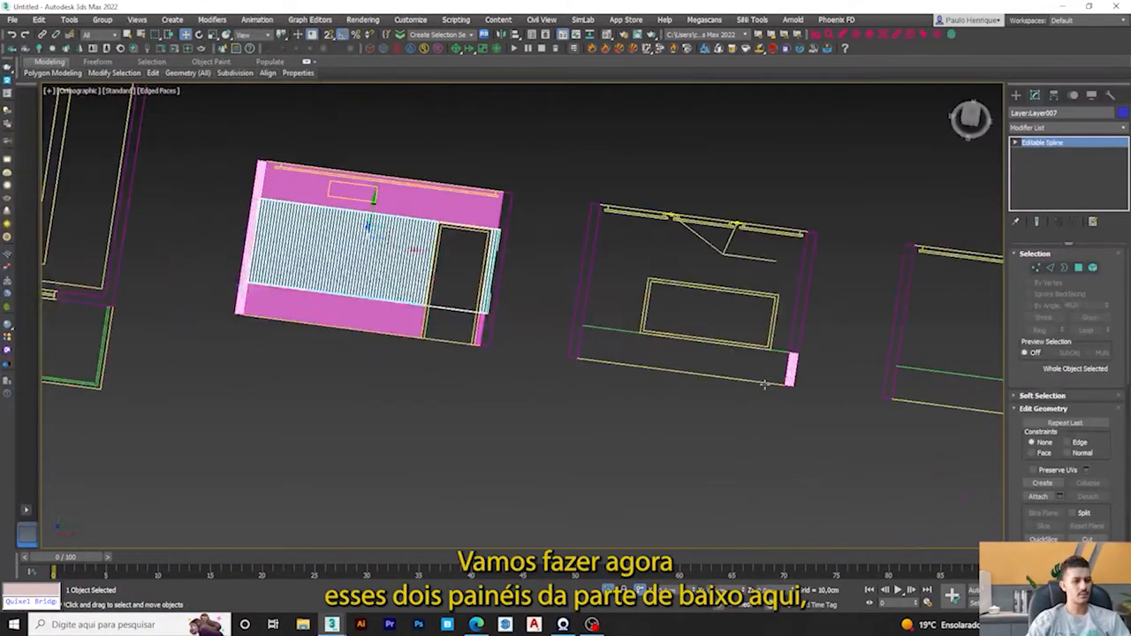
# Step: Draw a snapped plane 350 cm wide and about 60 cm high over the lower panel of the second elevation
pyautogui.click(767, 384)
pyautogui.scroll(3, 791, 382)
pyautogui.moveTo(804, 387); pyautogui.dragTo(622, 367, button='middle')
pyautogui.click(457, 417)
pyautogui.moveTo(458, 418); pyautogui.dragTo(511, 399, button='middle')
pyautogui.press('t')
pyautogui.scroll(6, 785, 263)
pyautogui.moveTo(785, 264); pyautogui.dragTo(578, 295, button='middle')
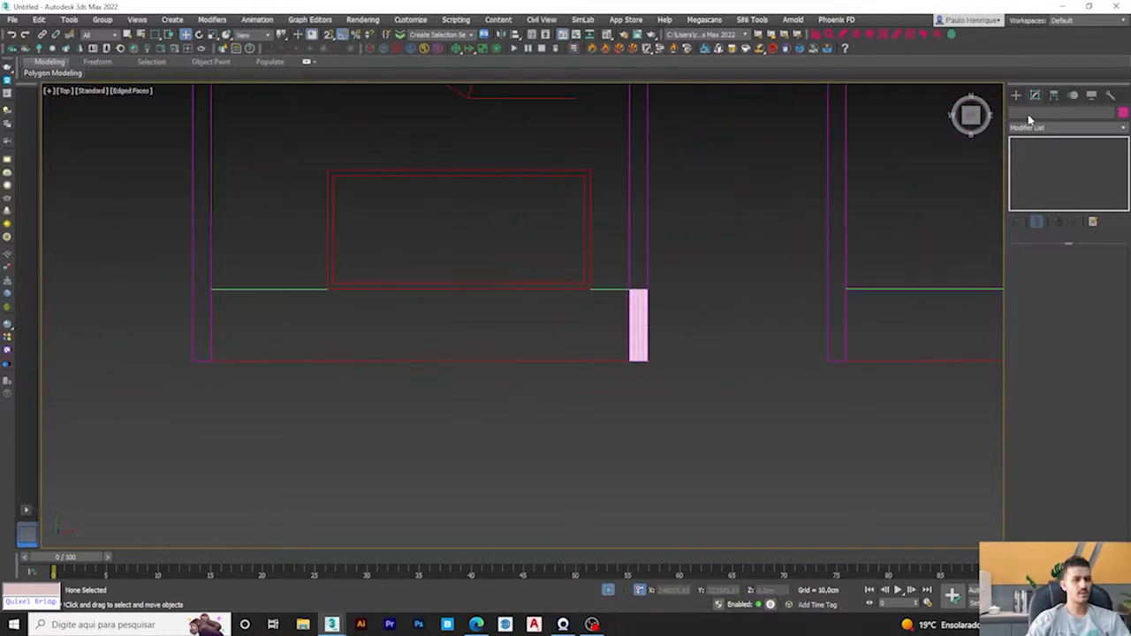
pyautogui.click(1017, 96)
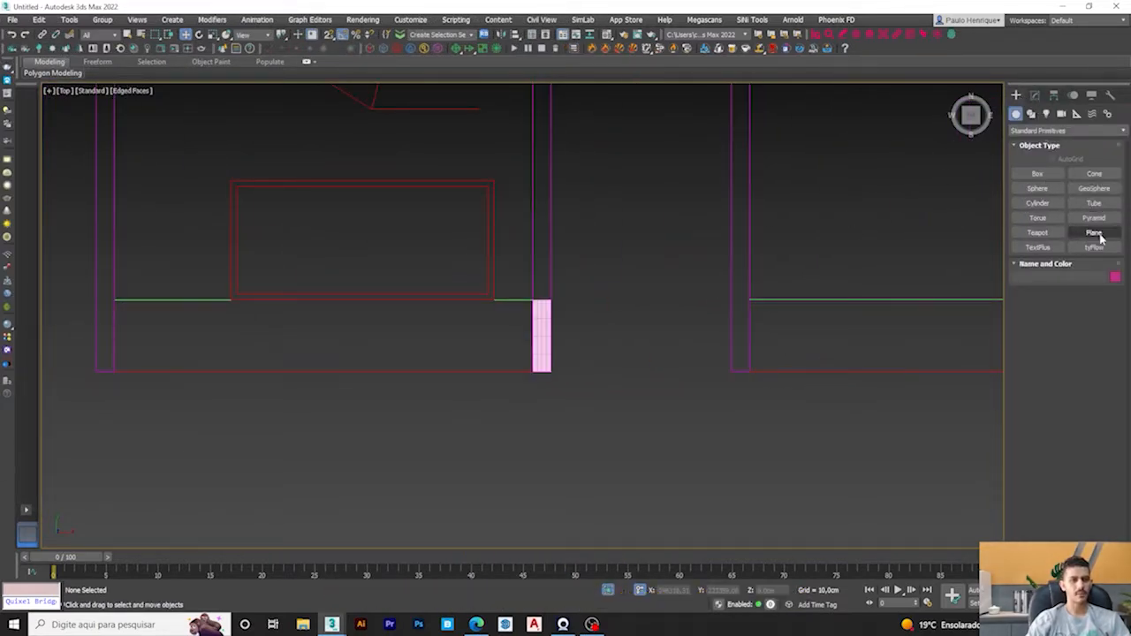
pyautogui.click(1097, 235)
pyautogui.moveTo(361, 333); pyautogui.dragTo(606, 268, button='middle')
pyautogui.scroll(2, 606, 268)
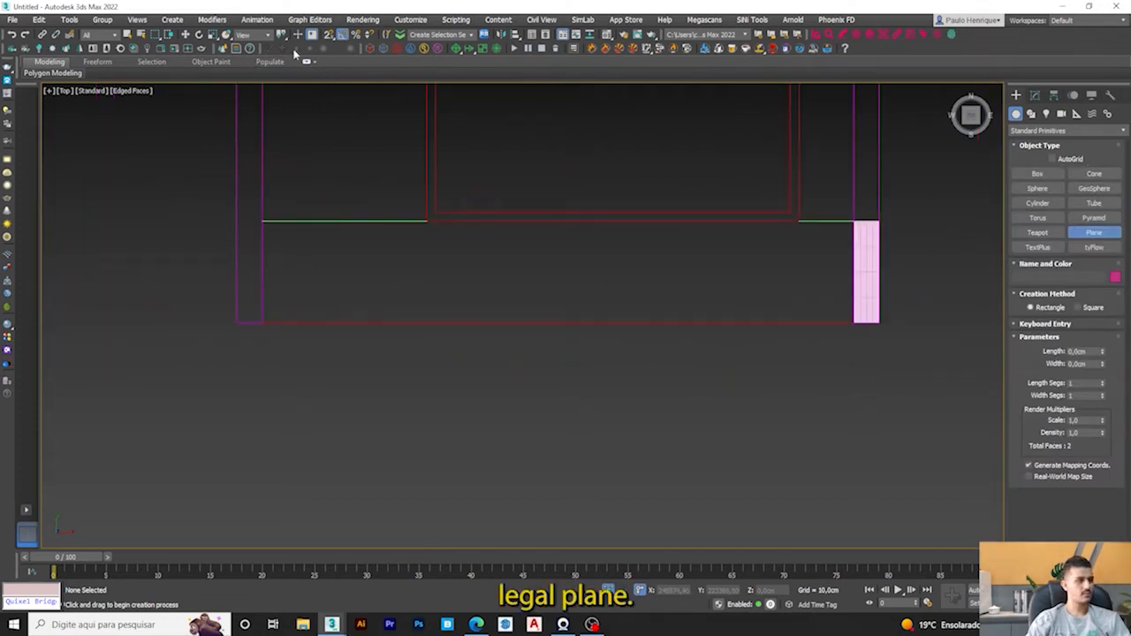
pyautogui.moveTo(302, 241); pyautogui.dragTo(851, 327)
# Step: Draw a snapped plane 400 cm wide and 60 cm high over the lower panel of the third elevation
pyautogui.scroll(-3, 692, 277)
pyautogui.moveTo(808, 292); pyautogui.dragTo(180, 292, button='middle')
pyautogui.scroll(3, 406, 255)
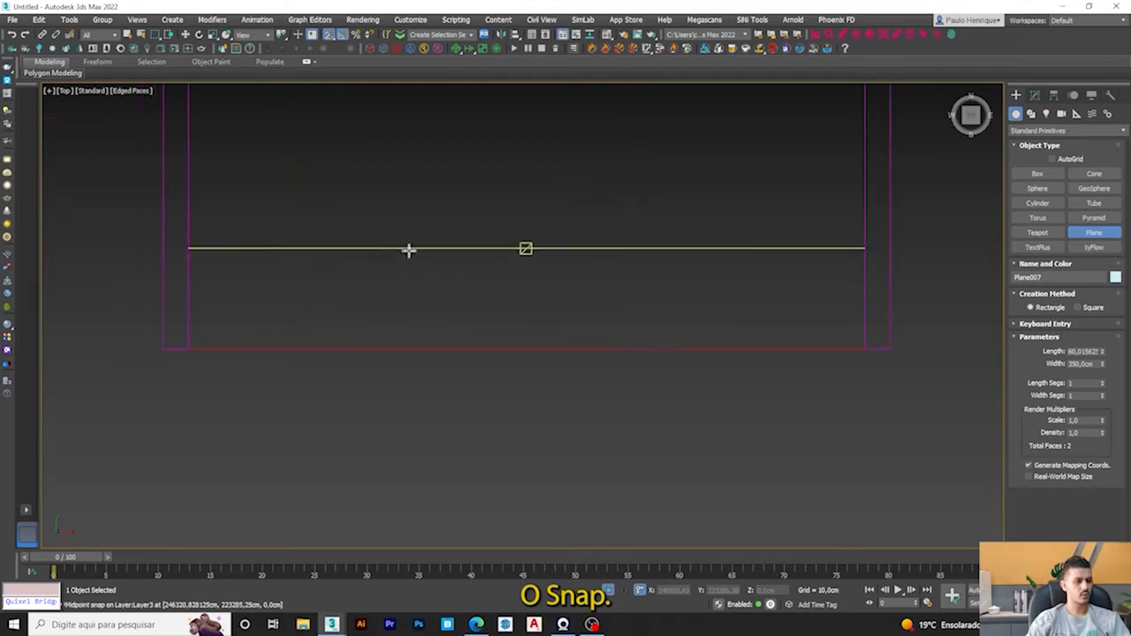
pyautogui.moveTo(189, 248); pyautogui.dragTo(876, 348)
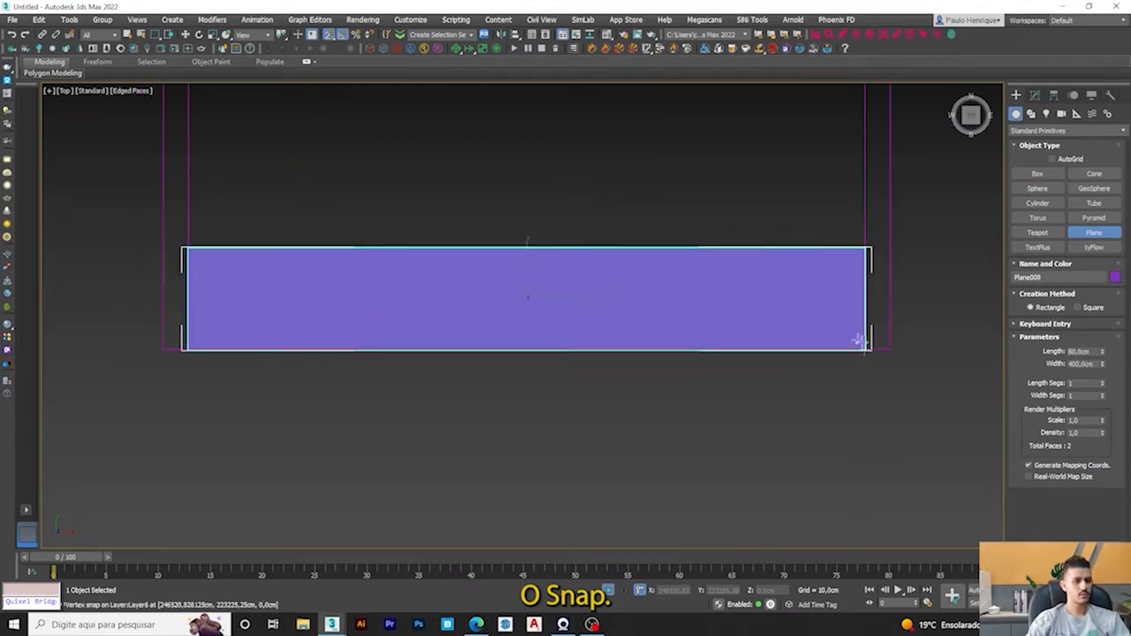
pyautogui.scroll(-5, 650, 291)
pyautogui.press('w')
# Step: Add a Shell modifier to the purple lower panel of the third elevation
pyautogui.keyDown('alt'); pyautogui.moveTo(523, 301); pyautogui.dragTo(372, 234, button='middle'); pyautogui.keyUp('alt')
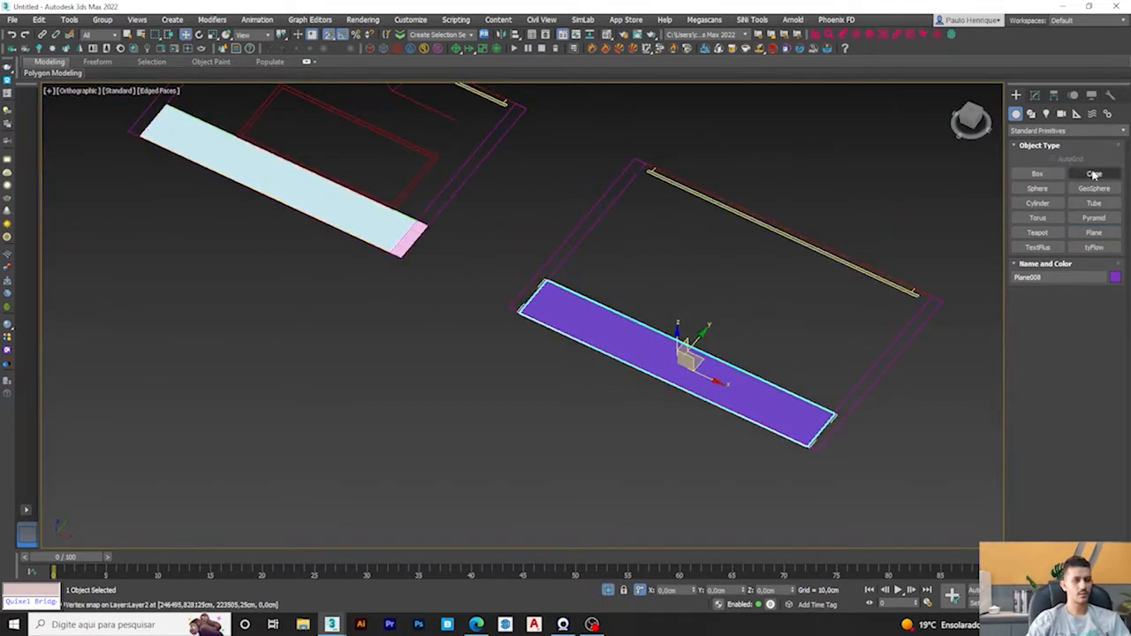
pyautogui.click(1035, 95)
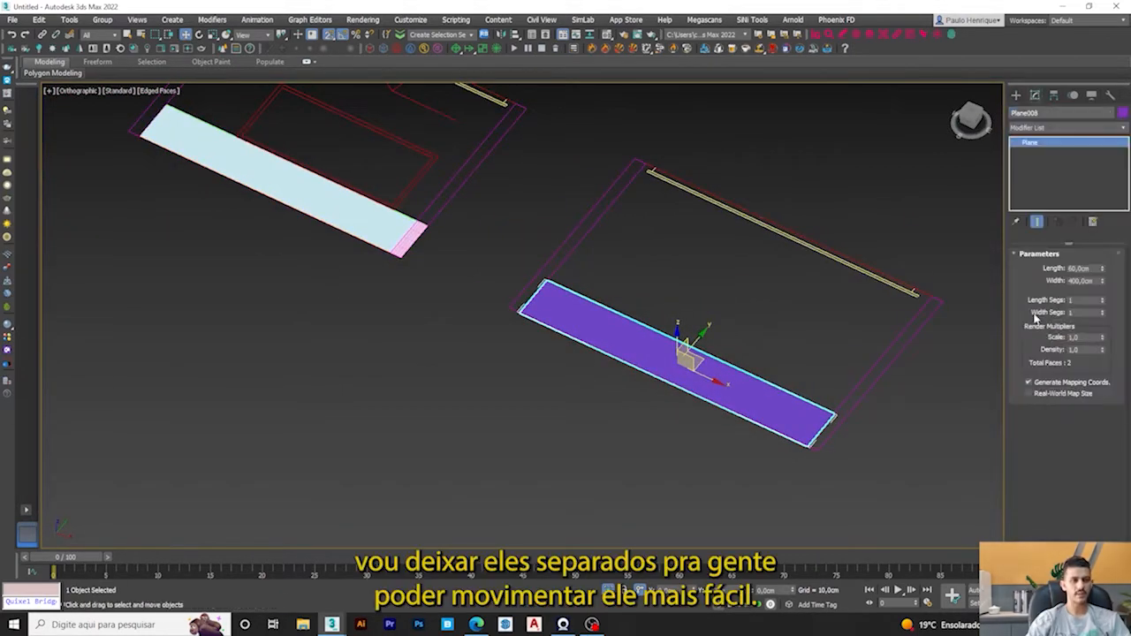
pyautogui.keyDown('alt'); pyautogui.moveTo(783, 255); pyautogui.dragTo(999, 153, button='middle'); pyautogui.keyUp('alt')
pyautogui.click(1043, 128)
pyautogui.press('s')
pyautogui.click(1039, 151)
pyautogui.scroll(5, 681, 424)
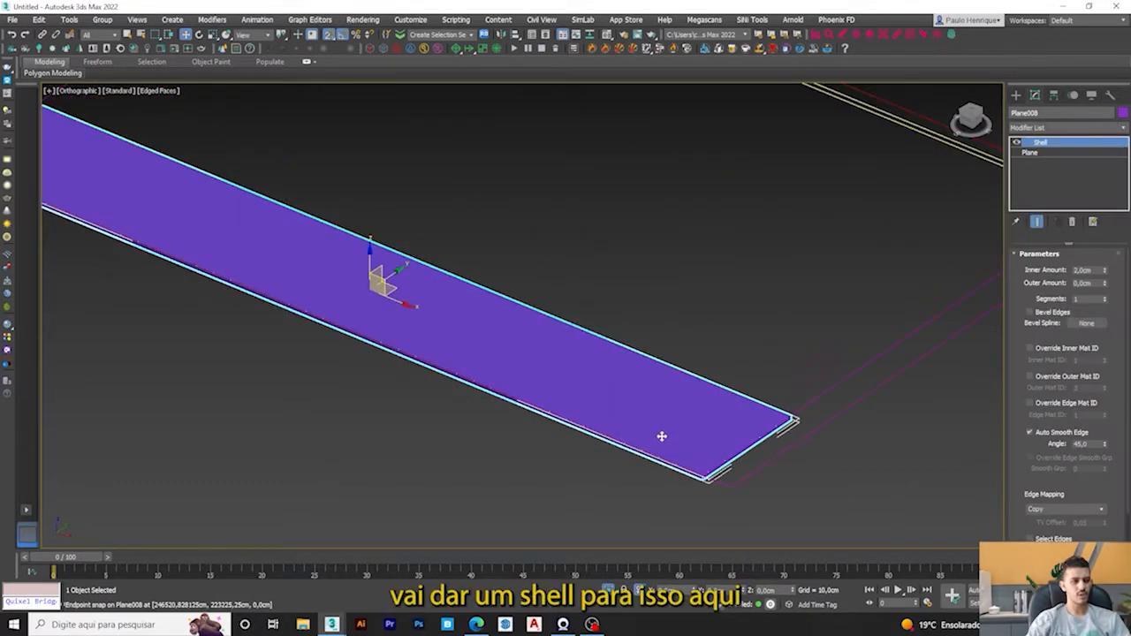
# Step: Add a Shell modifier to the light blue lower panel of the second elevation
pyautogui.scroll(-4, 637, 448)
pyautogui.moveTo(348, 275); pyautogui.dragTo(892, 422, button='middle')
pyautogui.moveTo(473, 261); pyautogui.dragTo(807, 396, button='middle')
pyautogui.moveTo(470, 182); pyautogui.dragTo(626, 292, button='middle')
pyautogui.click(259, 196)
pyautogui.click(1056, 128)
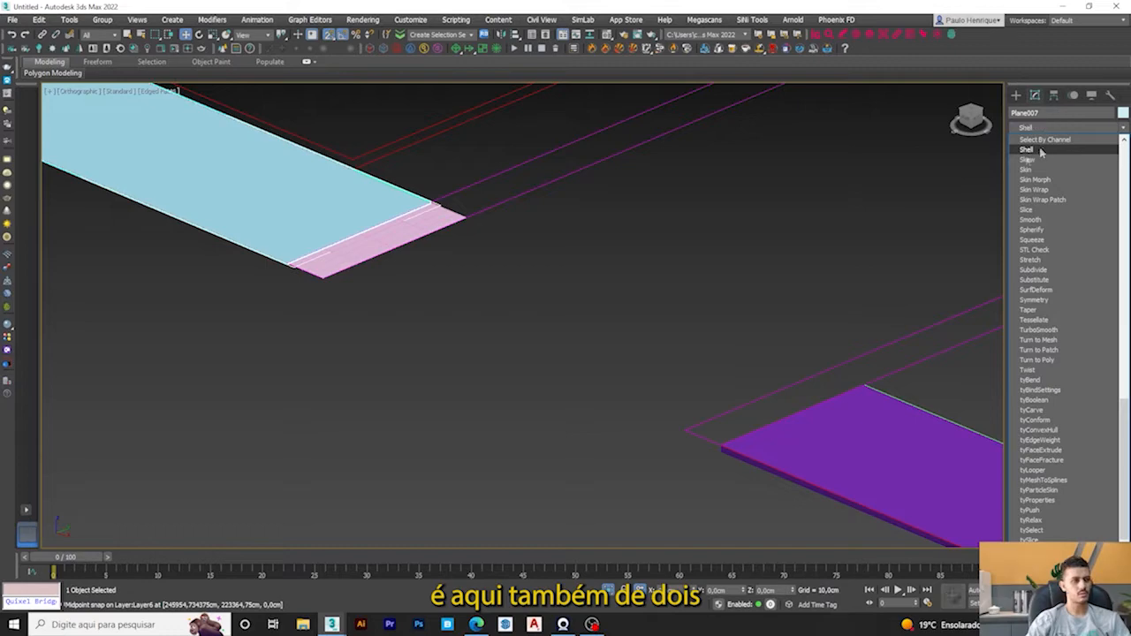
pyautogui.click(1042, 149)
# Step: Set the light blue panel's Shell to an inner amount of 0 and an outer amount of 2 cm
pyautogui.keyDown('alt'); pyautogui.moveTo(267, 328); pyautogui.dragTo(278, 290, button='middle'); pyautogui.keyUp('alt')
pyautogui.keyDown('alt'); pyautogui.moveTo(329, 186); pyautogui.dragTo(719, 305, button='middle'); pyautogui.keyUp('alt')
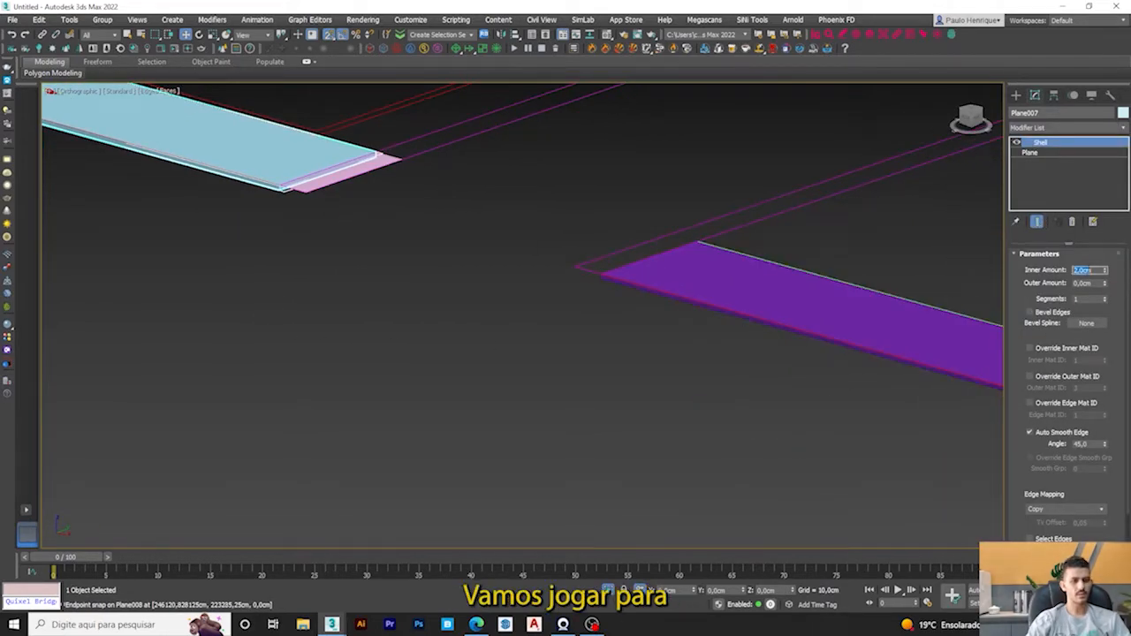
pyautogui.write('0')
pyautogui.press('Return')
pyautogui.write('2')
pyautogui.press('Return')
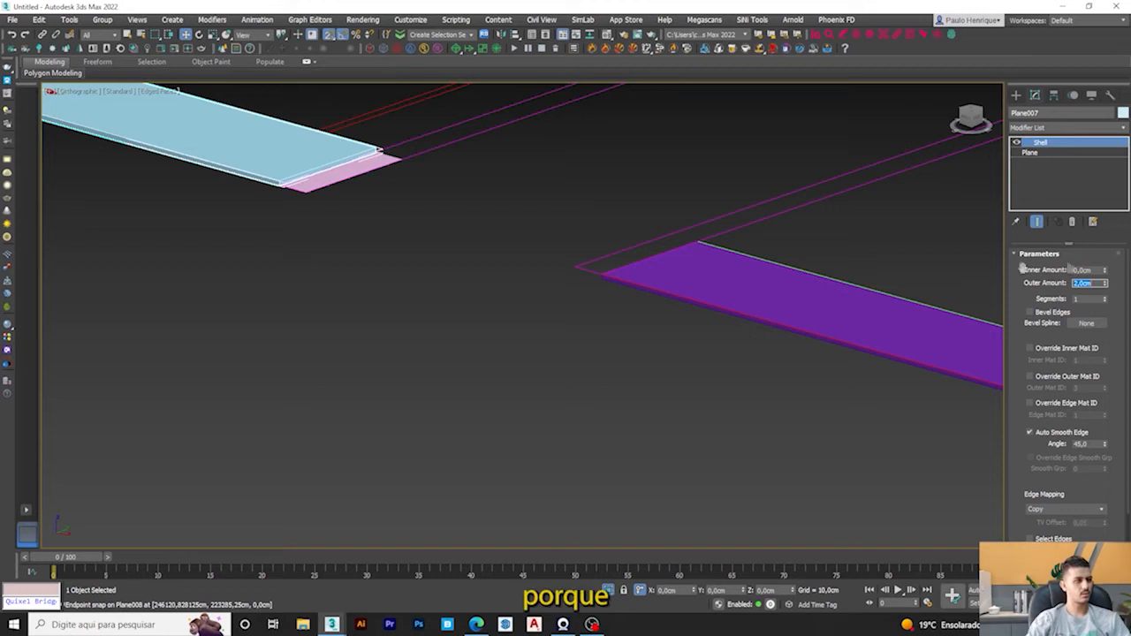
# Step: Set the Shell inner amount of the purple lower panel to 0 and deselect it
pyautogui.click(839, 324)
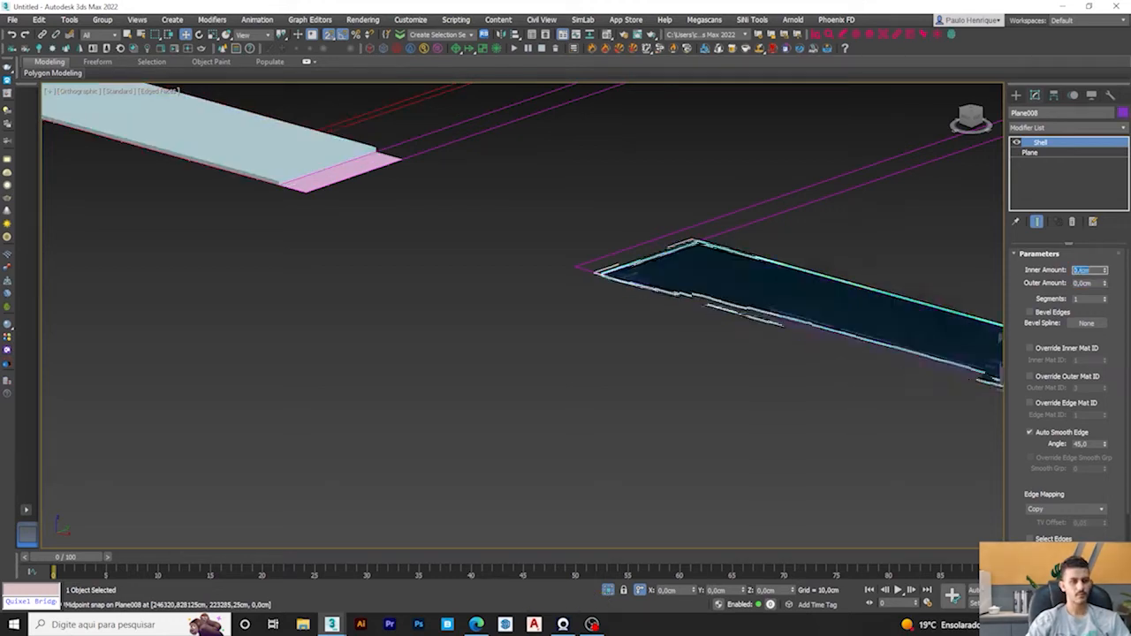
pyautogui.scroll(-6, 464, 313)
pyautogui.click(498, 323)
# Step: Show the whole layout from the top and hide all shapes by category
pyautogui.keyDown('alt'); pyautogui.moveTo(499, 322); pyautogui.dragTo(649, 394, button='middle'); pyautogui.keyUp('alt')
pyautogui.press('t')
pyautogui.scroll(-5, 640, 392)
pyautogui.scroll(3, 502, 305)
pyautogui.scroll(-2, 729, 320)
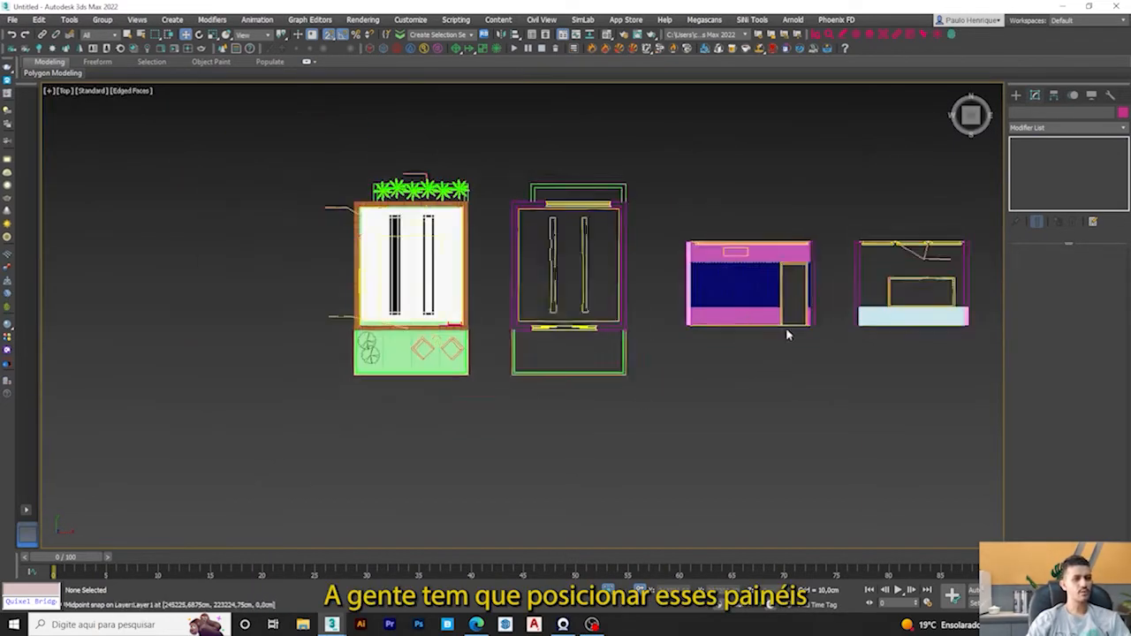
pyautogui.scroll(2, 782, 329)
pyautogui.moveTo(781, 329); pyautogui.dragTo(666, 323, button='middle')
pyautogui.moveTo(160, 248); pyautogui.dragTo(192, 258, button='middle')
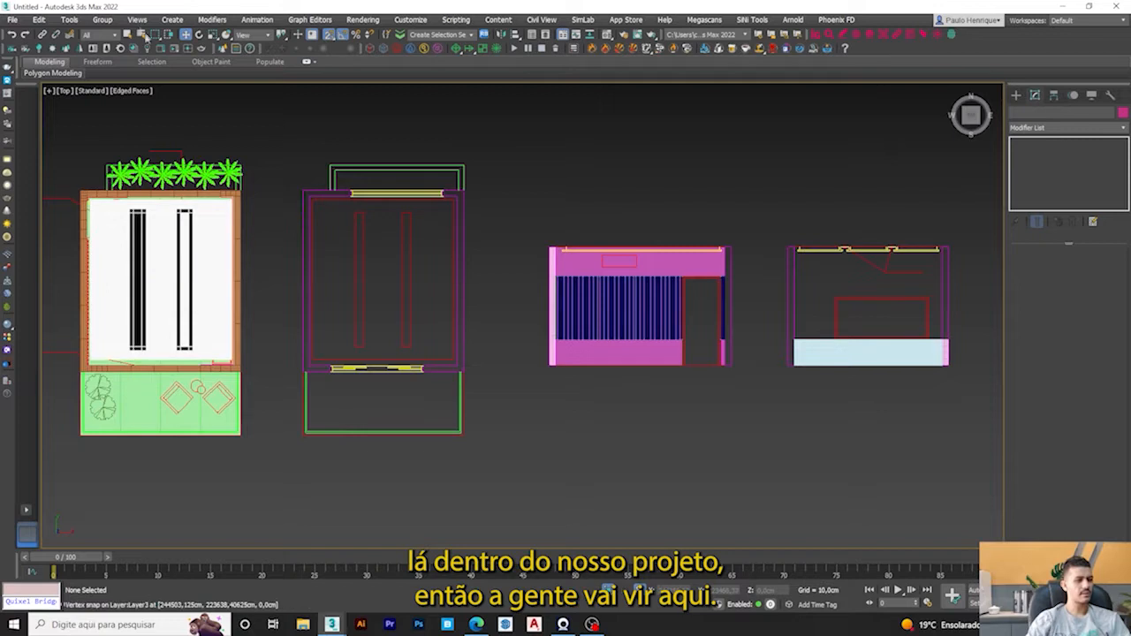
pyautogui.moveTo(672, 265); pyautogui.dragTo(619, 253, button='middle')
pyautogui.scroll(2, 732, 305)
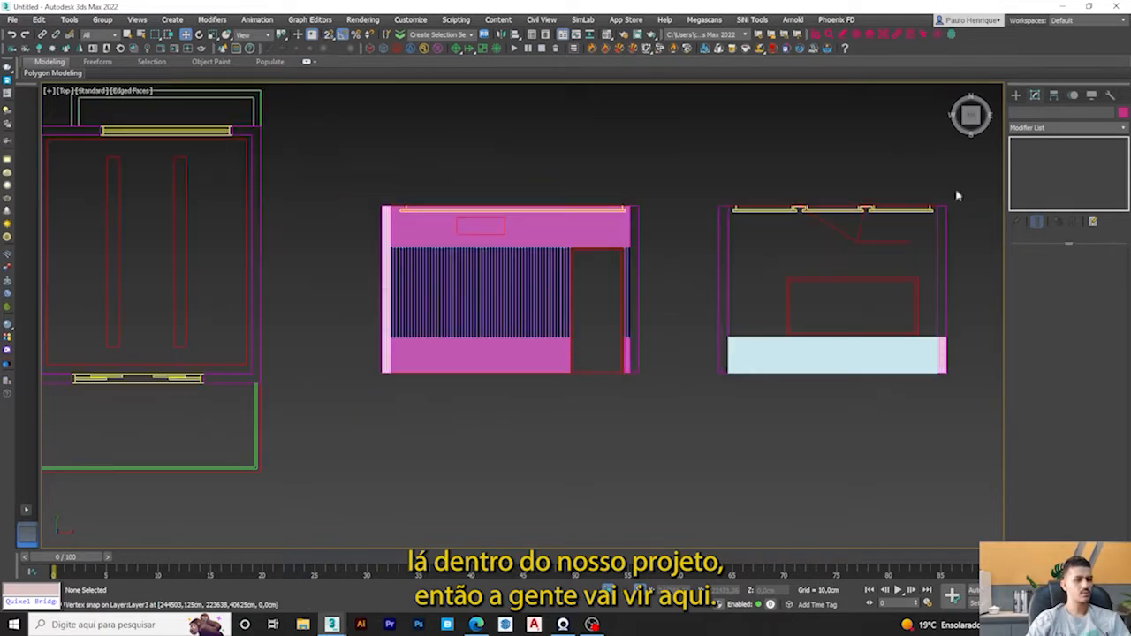
pyautogui.click(1090, 95)
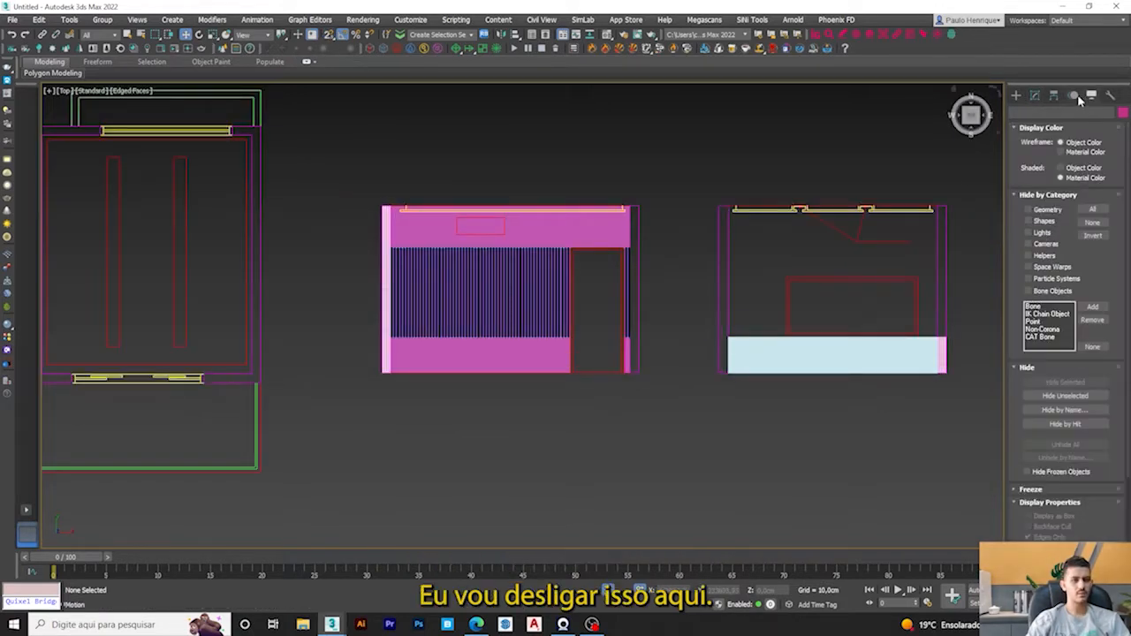
pyautogui.click(1030, 221)
# Step: Delete the pale pink plane at the side end of the slatted wall panel
pyautogui.scroll(4, 287, 235)
pyautogui.click(311, 227)
pyautogui.scroll(-4, 311, 229)
pyautogui.keyDown('alt'); pyautogui.moveTo(314, 256); pyautogui.dragTo(308, 200, button='middle'); pyautogui.keyUp('alt')
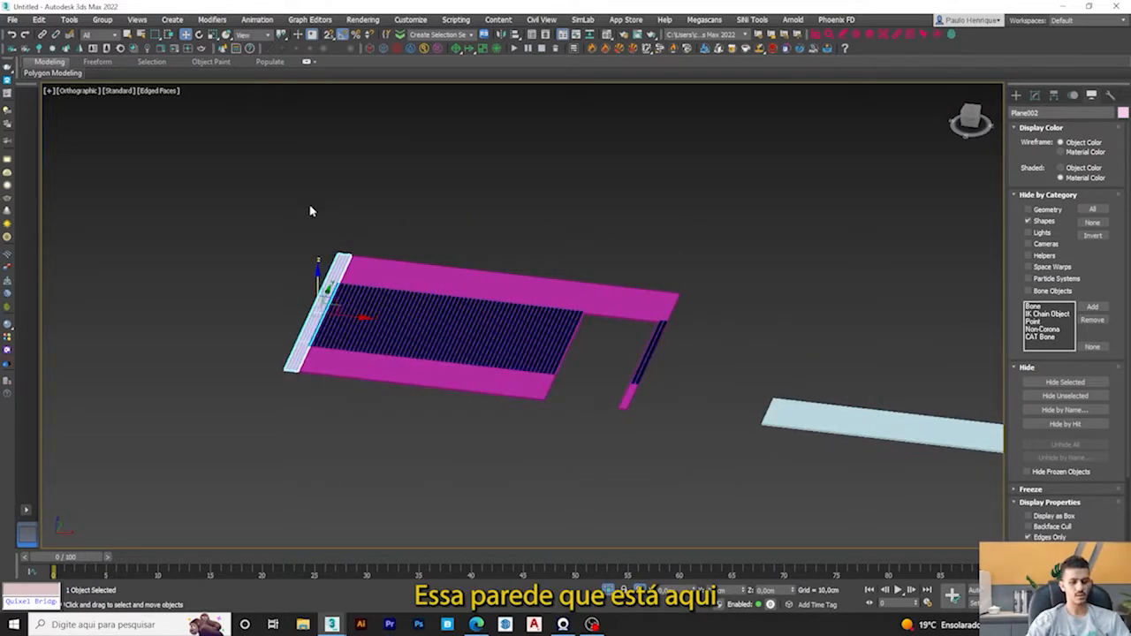
pyautogui.click(383, 268)
pyautogui.press('t')
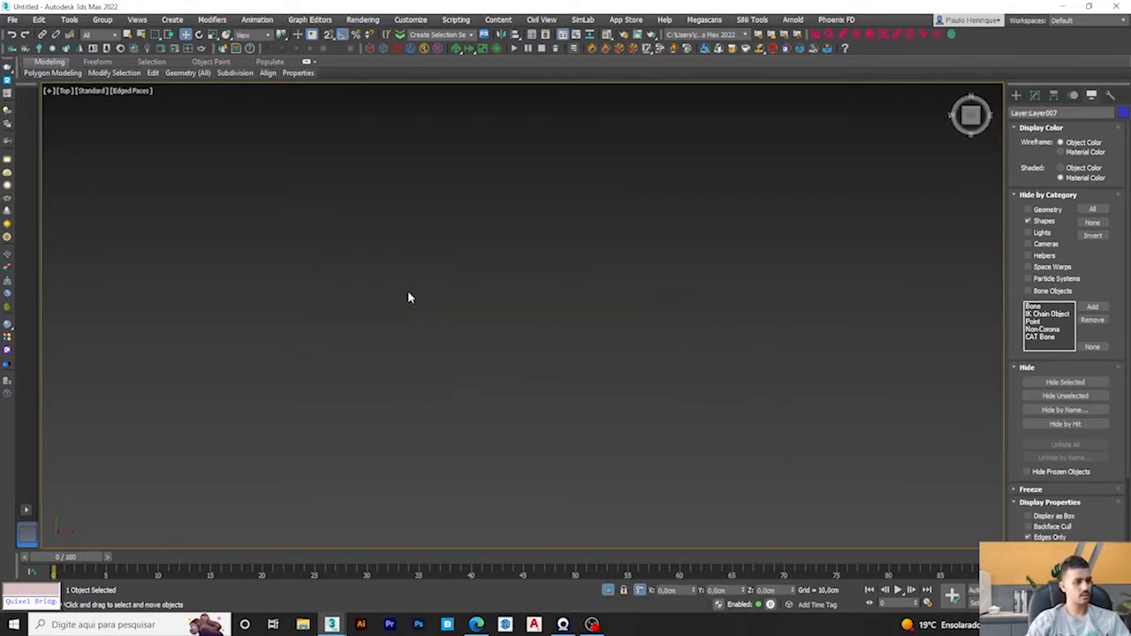
pyautogui.press('z')
pyautogui.click(139, 222)
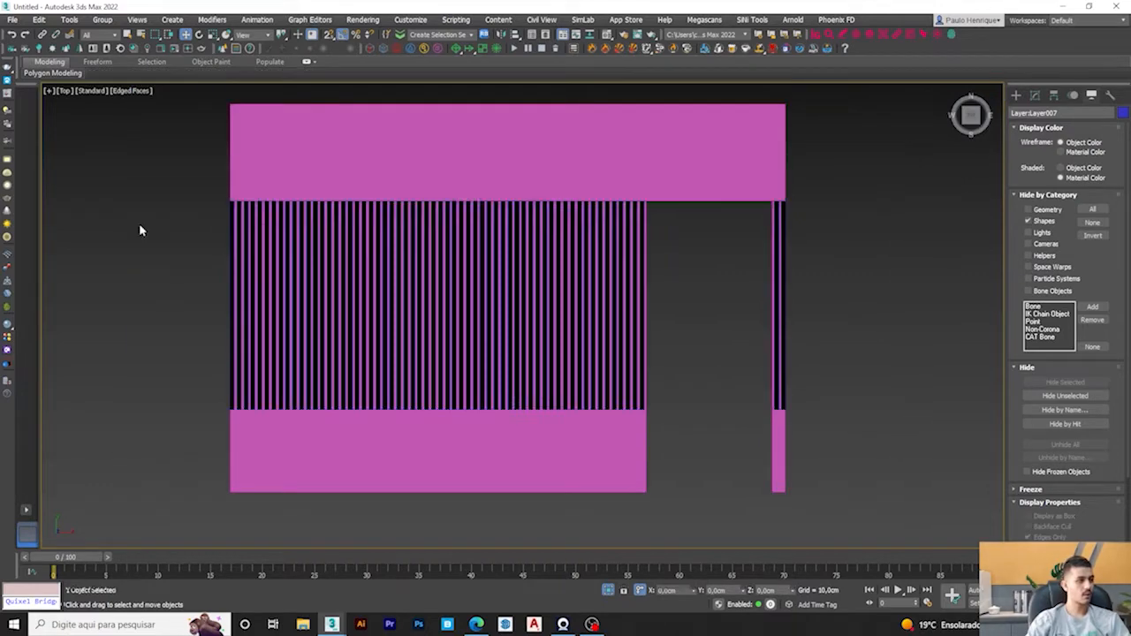
# Step: Select both parts of the slatted wall panel and rotate them together to stand upright
pyautogui.scroll(-3, 389, 232)
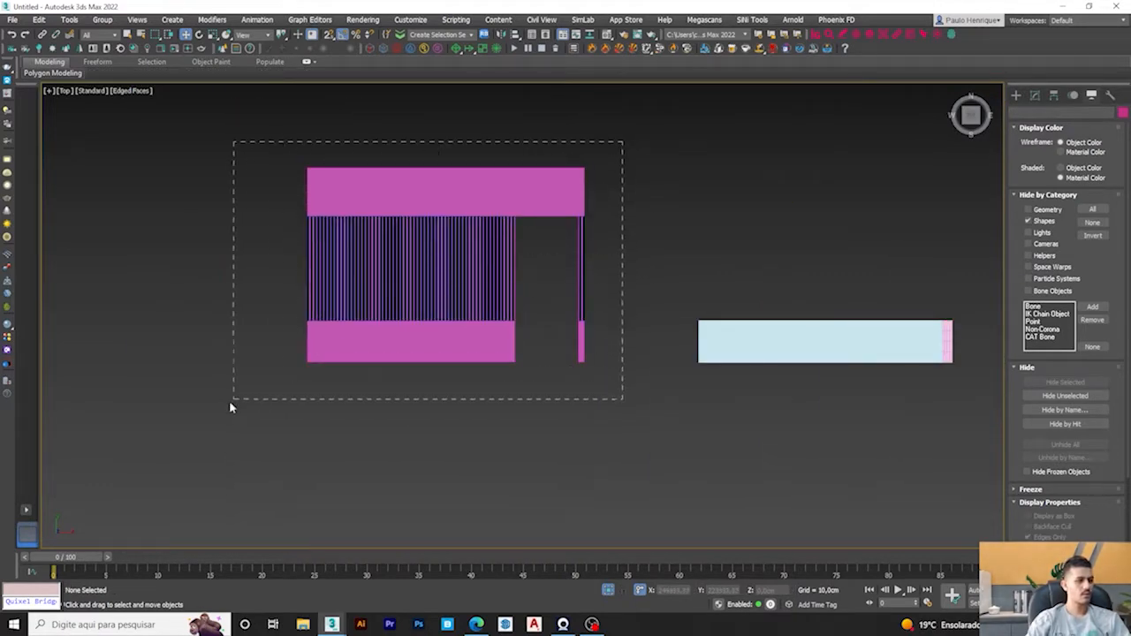
pyautogui.moveTo(230, 407); pyautogui.dragTo(231, 405)
pyautogui.scroll(4, 440, 241)
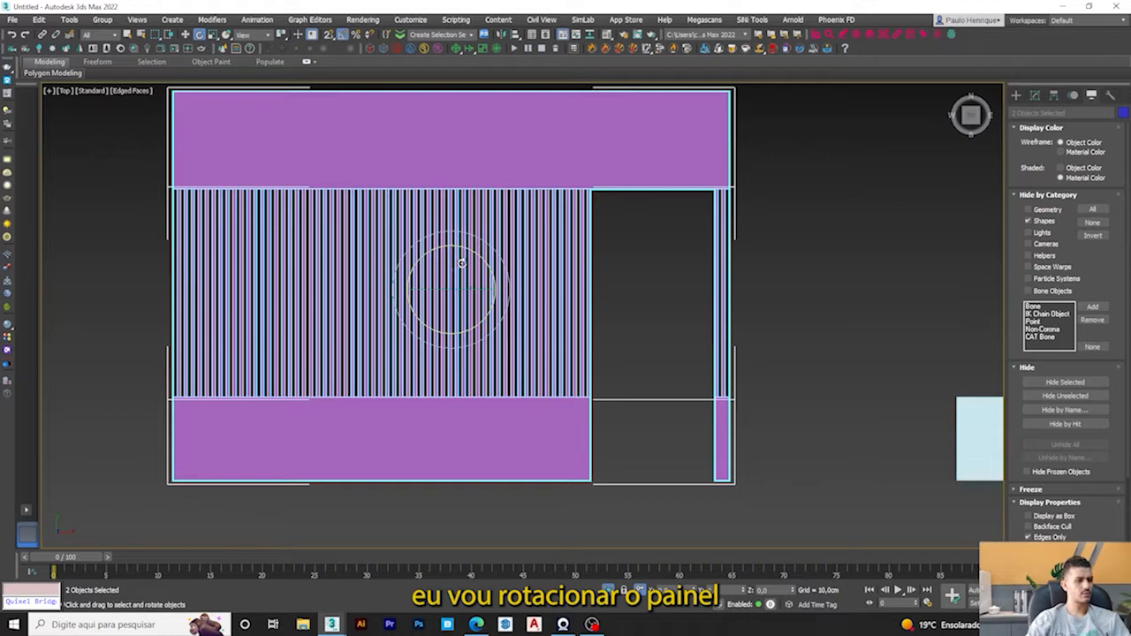
pyautogui.moveTo(455, 265); pyautogui.dragTo(457, 318)
pyautogui.scroll(-8, 469, 323)
pyautogui.press('F3')
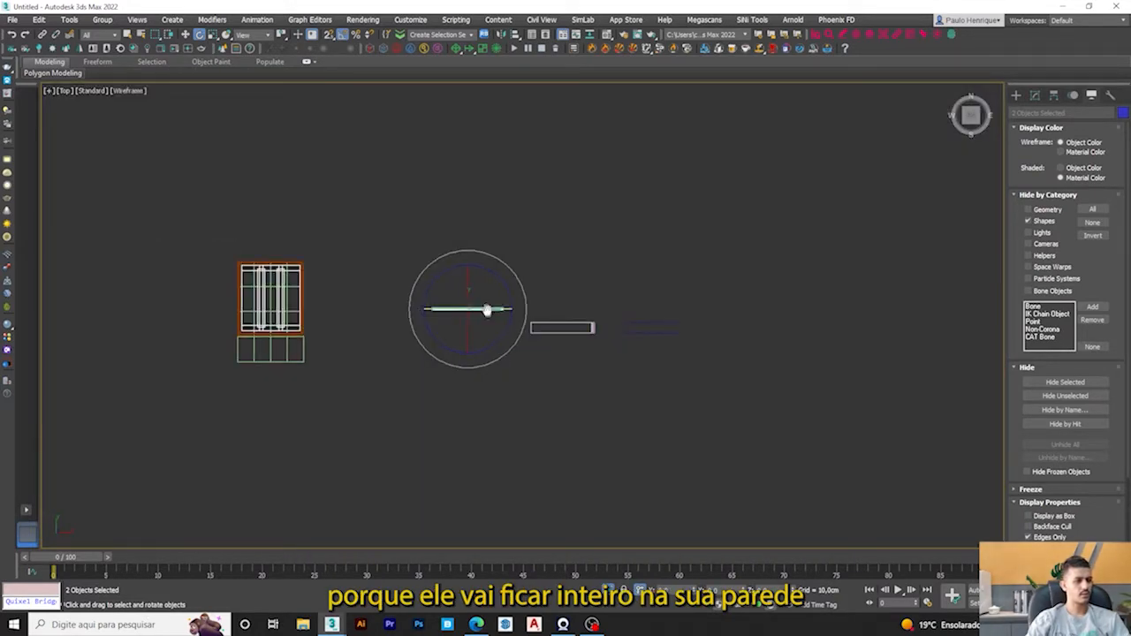
# Step: Move the slatted panel over the room plan and rotate it 90 degrees about Z, parallel to the side wall
pyautogui.press('w')
pyautogui.moveTo(608, 294); pyautogui.dragTo(411, 287)
pyautogui.scroll(5, 386, 319)
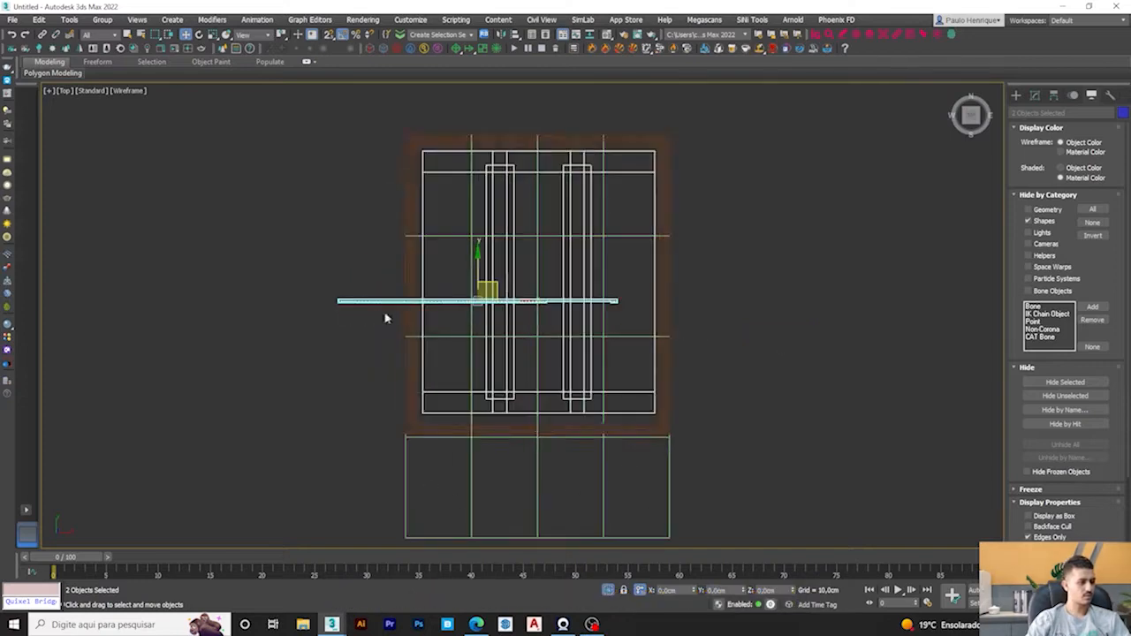
pyautogui.moveTo(508, 398); pyautogui.dragTo(500, 355, button='middle')
pyautogui.press('e')
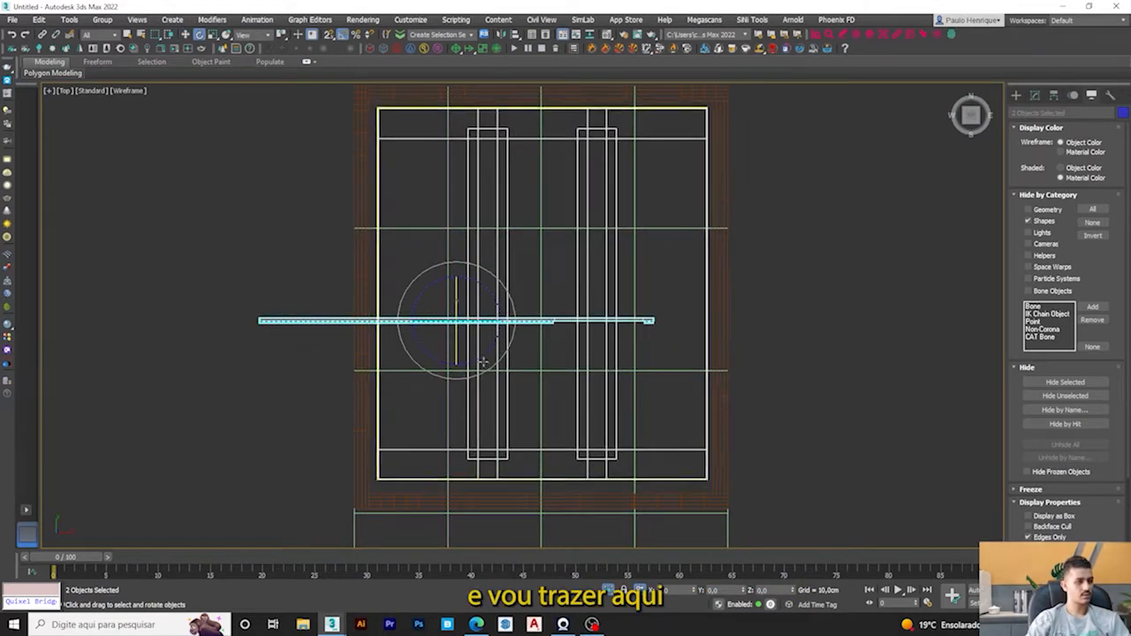
pyautogui.moveTo(495, 353); pyautogui.dragTo(533, 343)
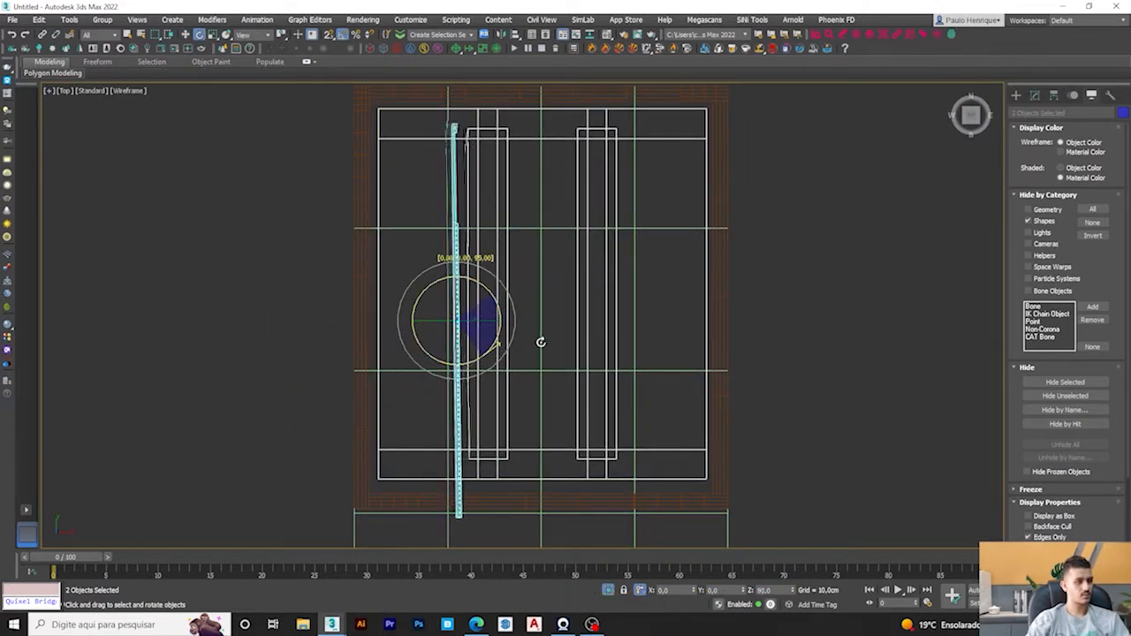
# Step: Turn on snapping and move the slatted panel's end corner onto the room's inner wall corner
pyautogui.scroll(6, 469, 404)
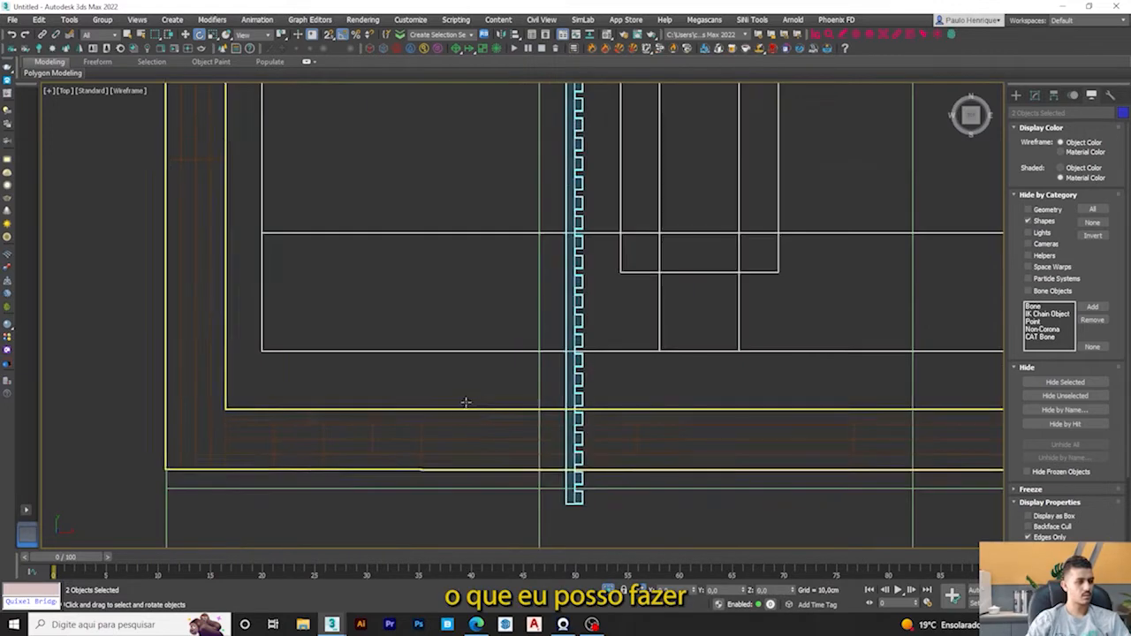
pyautogui.scroll(-2, 571, 504)
pyautogui.scroll(-2, 614, 442)
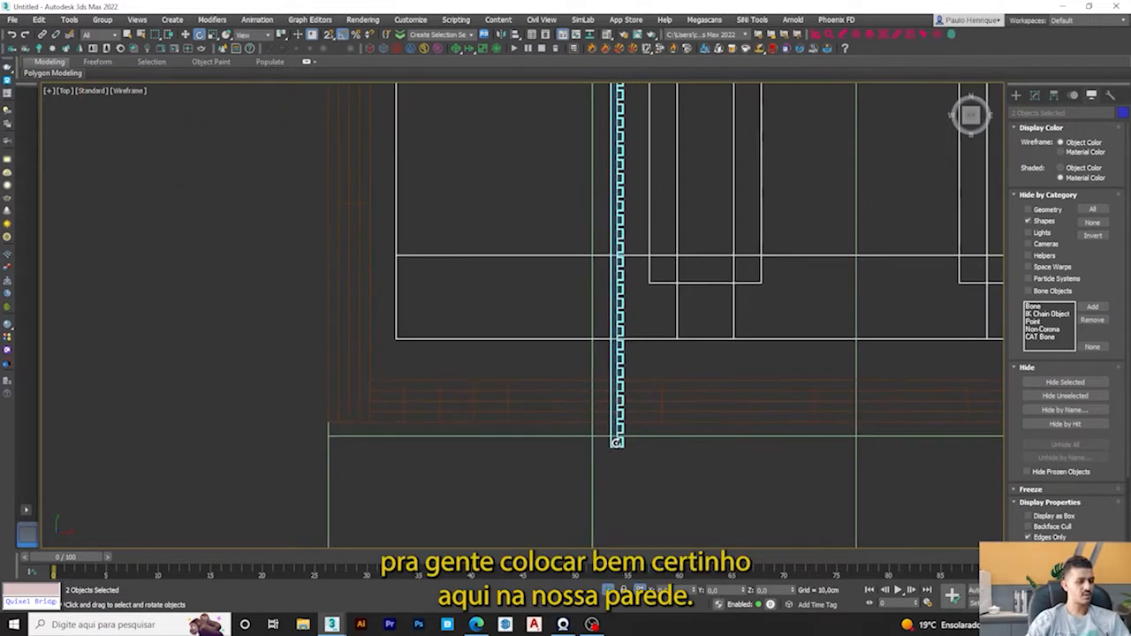
pyautogui.moveTo(469, 381); pyautogui.dragTo(433, 387, button='middle')
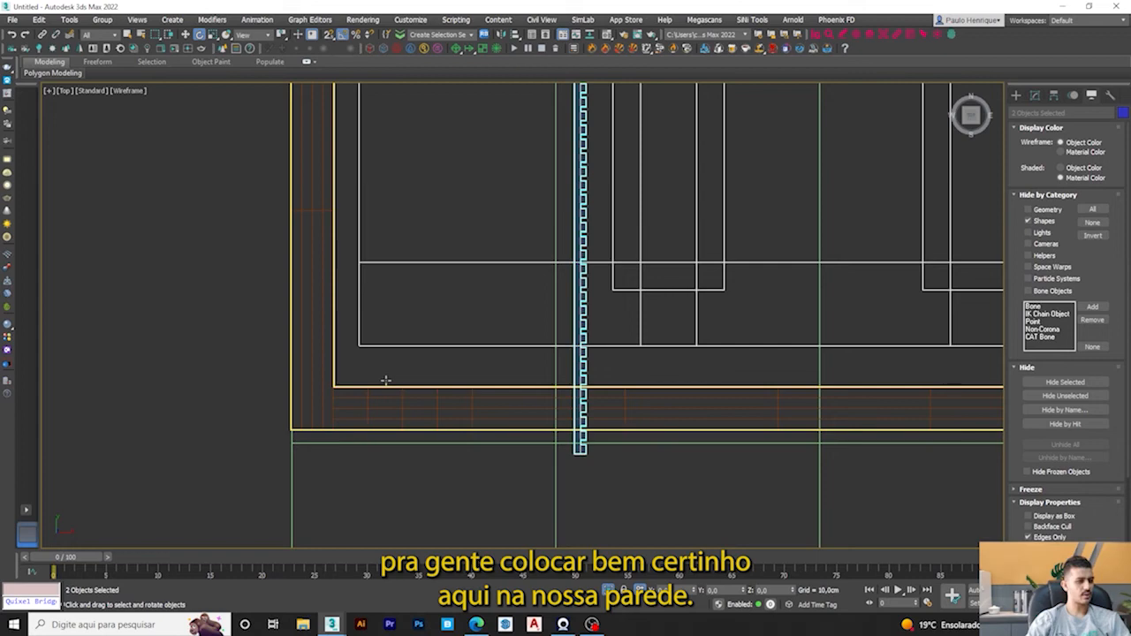
pyautogui.scroll(-2, 434, 393)
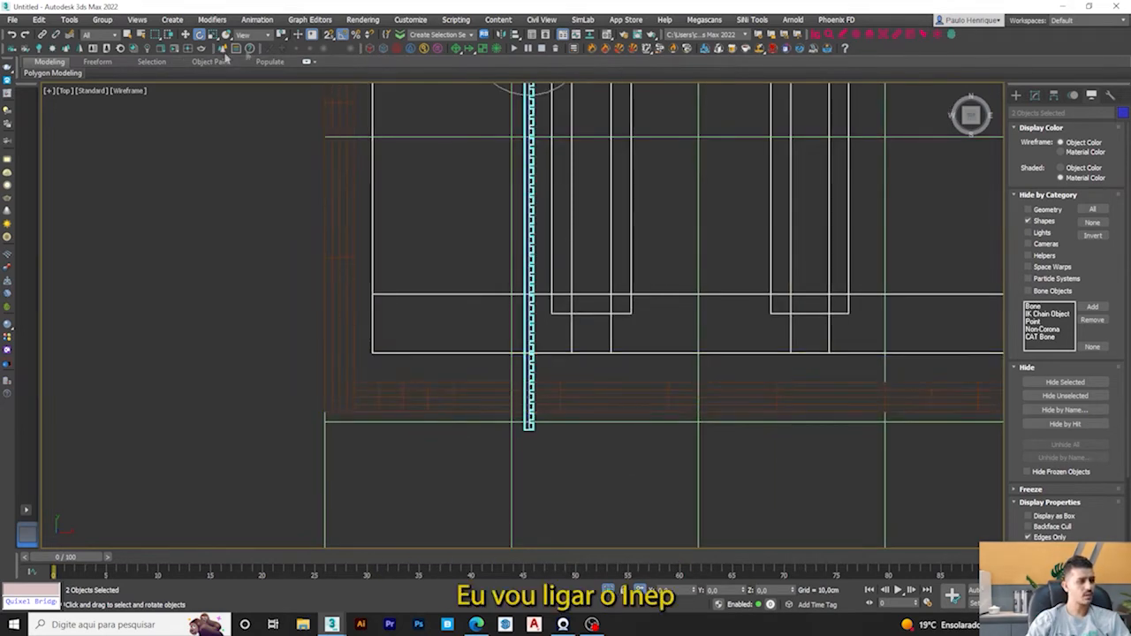
pyautogui.click(329, 35)
pyautogui.scroll(3, 527, 458)
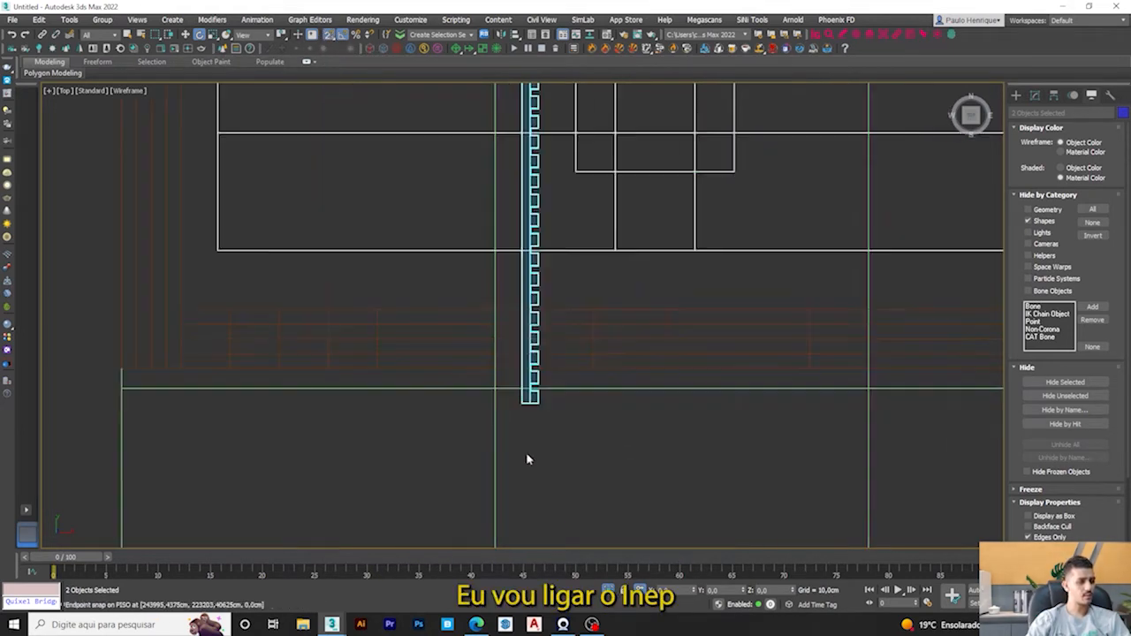
pyautogui.moveTo(522, 402); pyautogui.dragTo(183, 307)
pyautogui.rightClick(503, 382)
pyautogui.press('w')
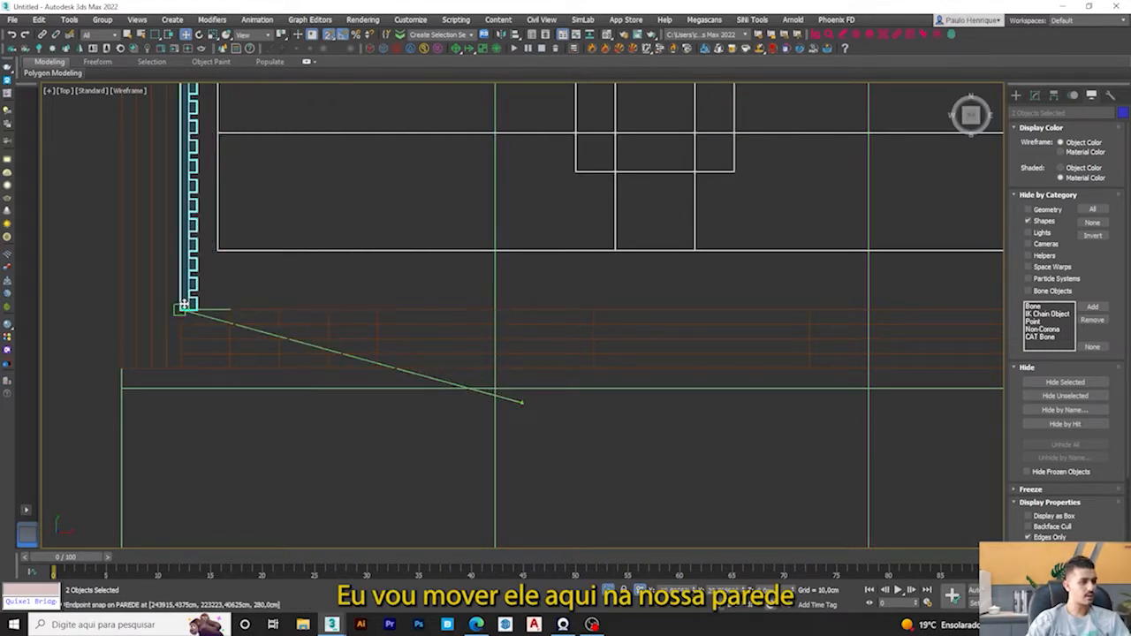
pyautogui.scroll(-6, 302, 350)
pyautogui.moveTo(374, 371)
pyautogui.keyDown('alt'); pyautogui.mouseDown(button='middle')
pyautogui.moveTo(328, 260)
pyautogui.moveTo(490, 515)
pyautogui.moveTo(403, 368)
pyautogui.moveTo(407, 271)
pyautogui.moveTo(475, 291)
pyautogui.moveTo(505, 283)
pyautogui.mouseUp(button='middle'); pyautogui.keyUp('alt')
pyautogui.press('F3')
pyautogui.scroll(4, 406, 270)
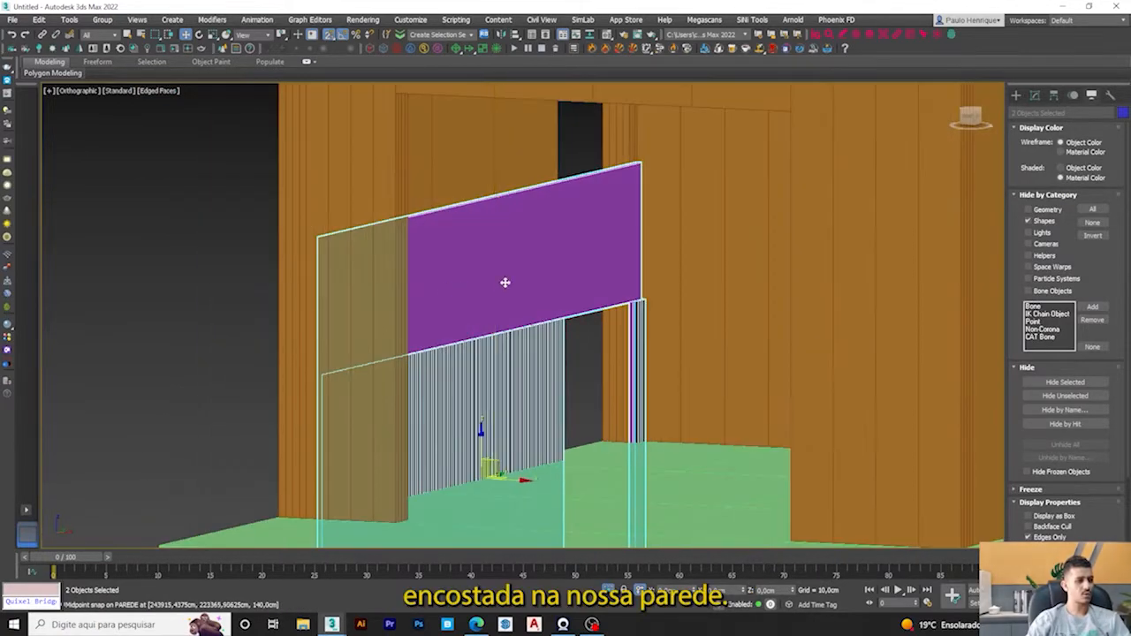
pyautogui.scroll(-2, 509, 372)
pyautogui.moveTo(500, 442); pyautogui.dragTo(510, 358, button='middle')
pyautogui.keyDown('alt'); pyautogui.moveTo(510, 358); pyautogui.dragTo(503, 342, button='middle'); pyautogui.keyUp('alt')
pyautogui.moveTo(496, 326); pyautogui.dragTo(495, 141)
pyautogui.rightClick(495, 141)
# Step: Snap the bottom of the slatted panel up to the floor surface in the front wireframe view
pyautogui.press('f')
pyautogui.press('F3')
pyautogui.press('z')
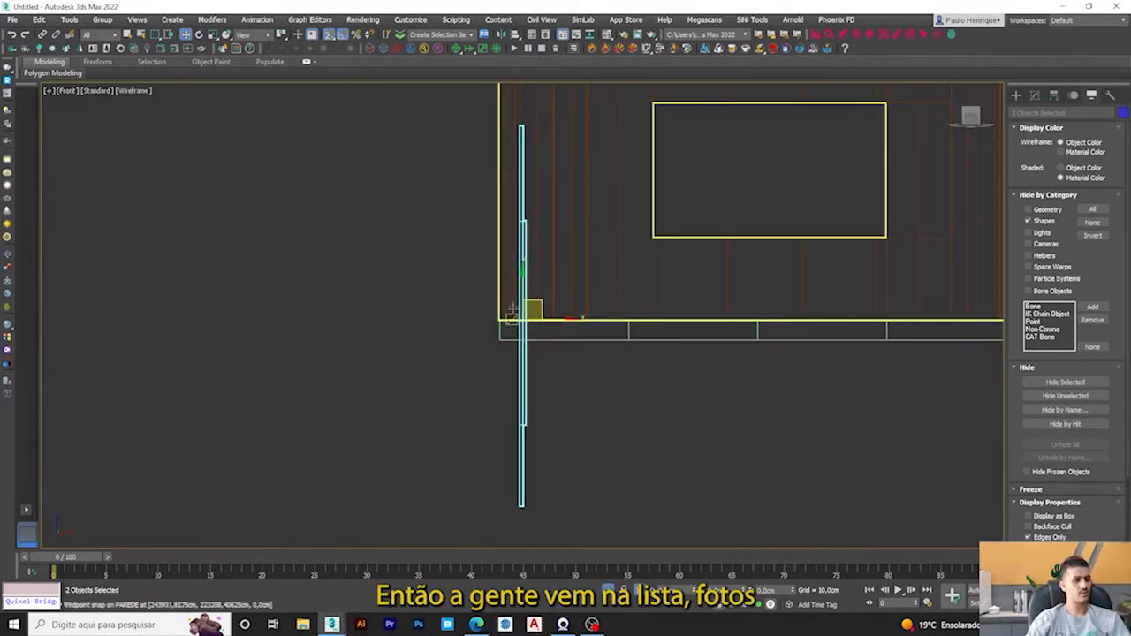
pyautogui.scroll(3, 518, 497)
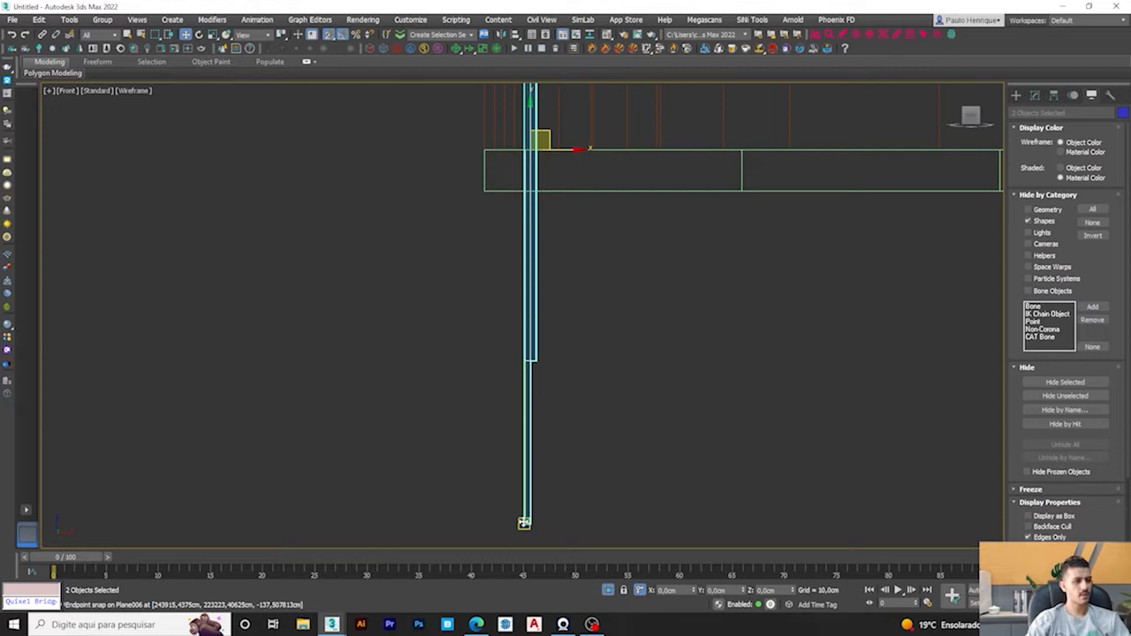
pyautogui.moveTo(525, 523); pyautogui.dragTo(523, 178)
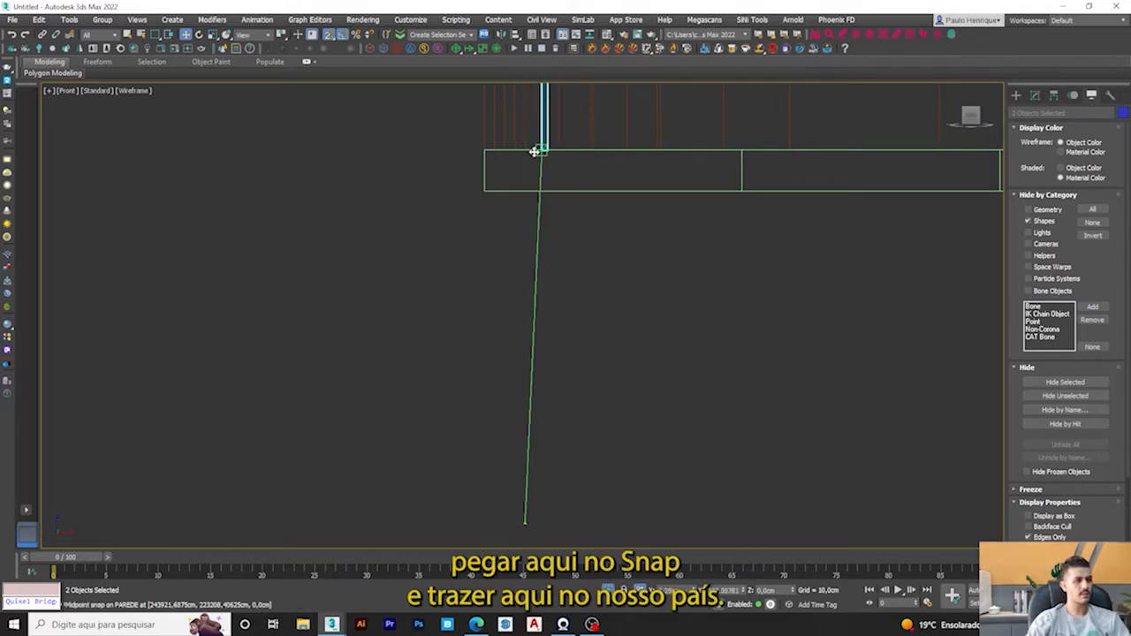
# Step: Examine how the slatted panel sits against the wall and floor in the shaded model
pyautogui.scroll(3, 529, 151)
pyautogui.moveTo(522, 204); pyautogui.dragTo(459, 392, button='middle')
pyautogui.scroll(-10, 462, 405)
pyautogui.press('F3')
pyautogui.scroll(7, 481, 378)
pyautogui.scroll(3, 562, 365)
pyautogui.keyDown('alt'); pyautogui.moveTo(562, 364); pyautogui.dragTo(645, 384, button='middle'); pyautogui.keyUp('alt')
pyautogui.scroll(-4, 645, 384)
pyautogui.moveTo(738, 415); pyautogui.dragTo(538, 430, button='middle')
pyautogui.scroll(-2, 531, 440)
# Step: Delete the small pink plane at the end of the light blue lower panel
pyautogui.press('t')
pyautogui.scroll(-8, 598, 362)
pyautogui.moveTo(820, 316); pyautogui.dragTo(424, 345, button='middle')
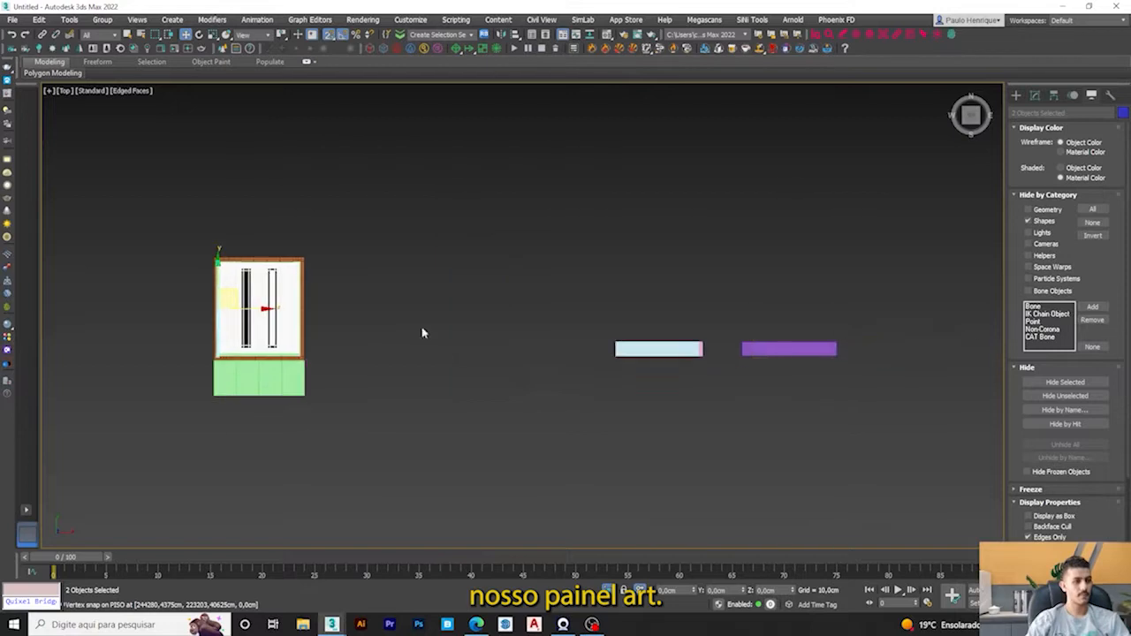
pyautogui.press('F3')
pyautogui.scroll(3, 707, 331)
pyautogui.moveTo(668, 364); pyautogui.dragTo(603, 345, button='middle')
pyautogui.scroll(5, 601, 348)
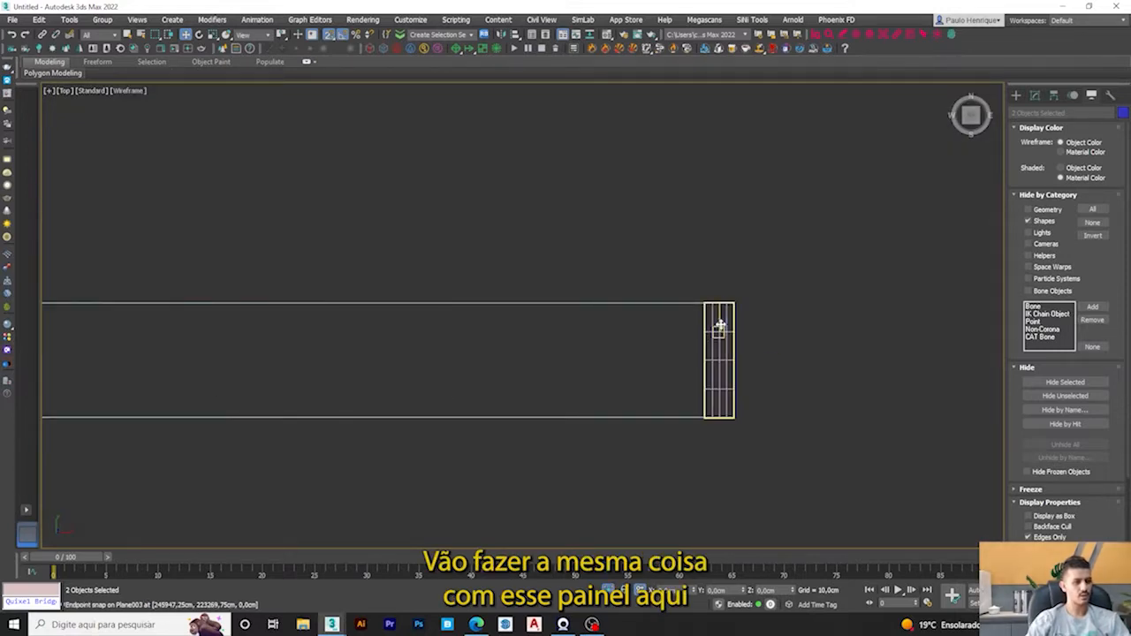
pyautogui.moveTo(696, 323); pyautogui.dragTo(546, 338, button='middle')
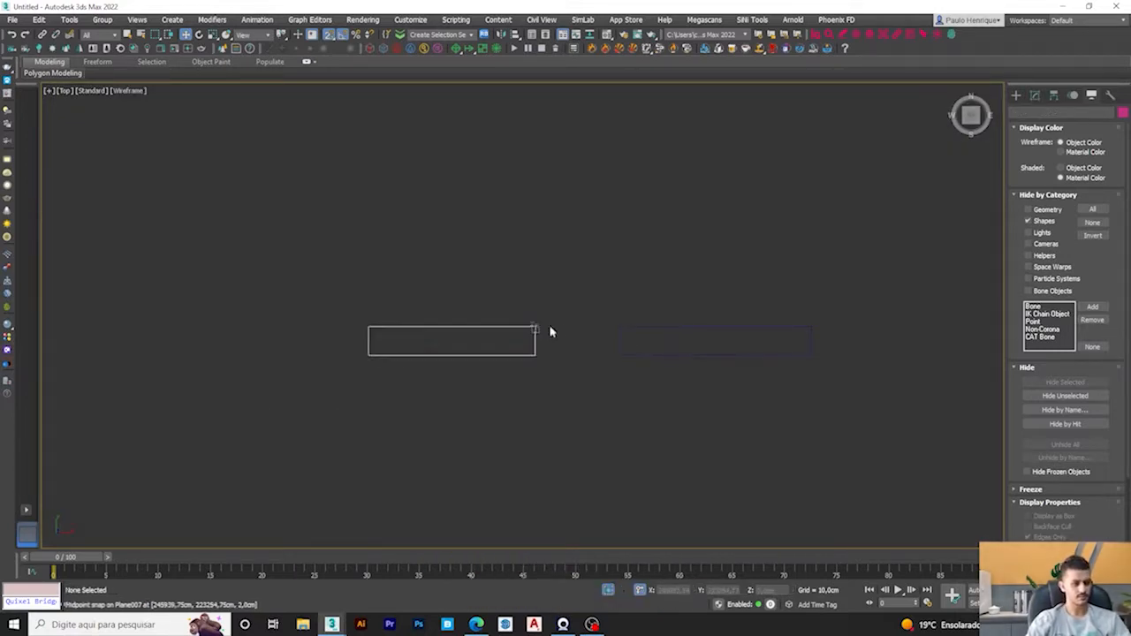
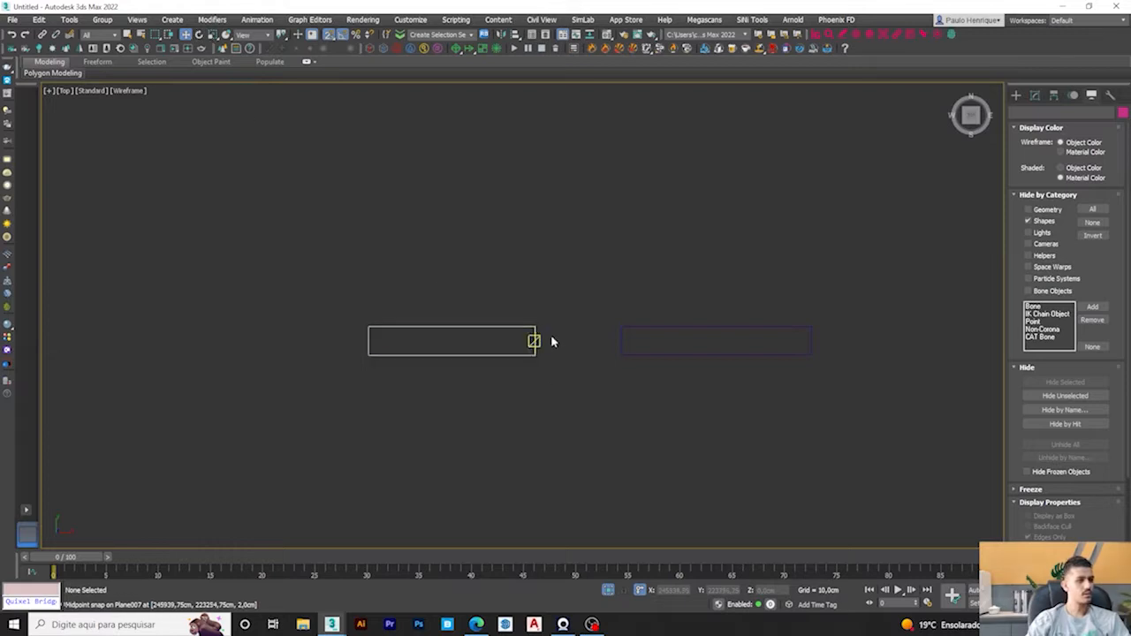
# Step: Select the light blue and purple lower panels and rotate them together to stand upright
pyautogui.moveTo(426, 327); pyautogui.dragTo(533, 361, button='middle')
pyautogui.press('z')
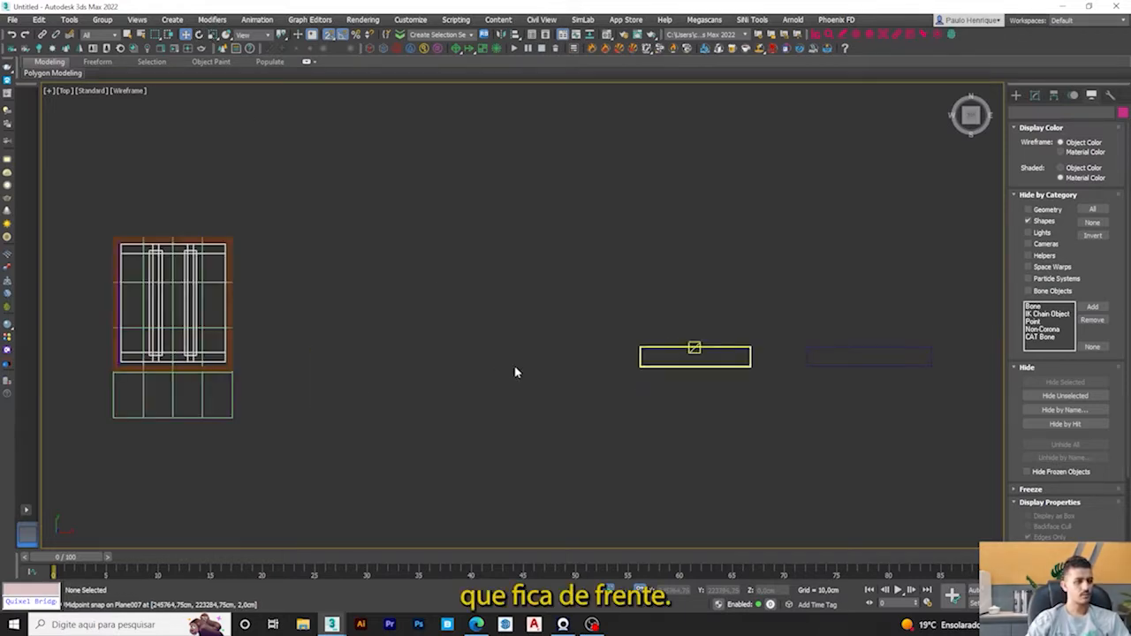
pyautogui.moveTo(702, 356); pyautogui.dragTo(557, 343, button='middle')
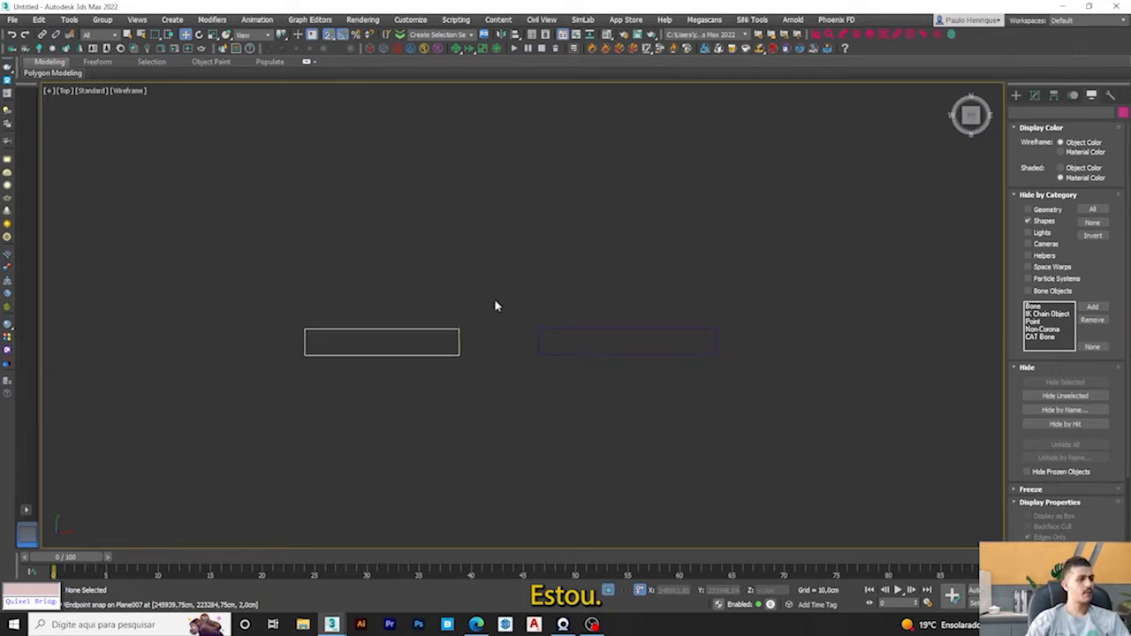
pyautogui.hotkey('ctrl', 'a')
pyautogui.scroll(4, 504, 327)
pyautogui.moveTo(505, 333); pyautogui.dragTo(506, 383)
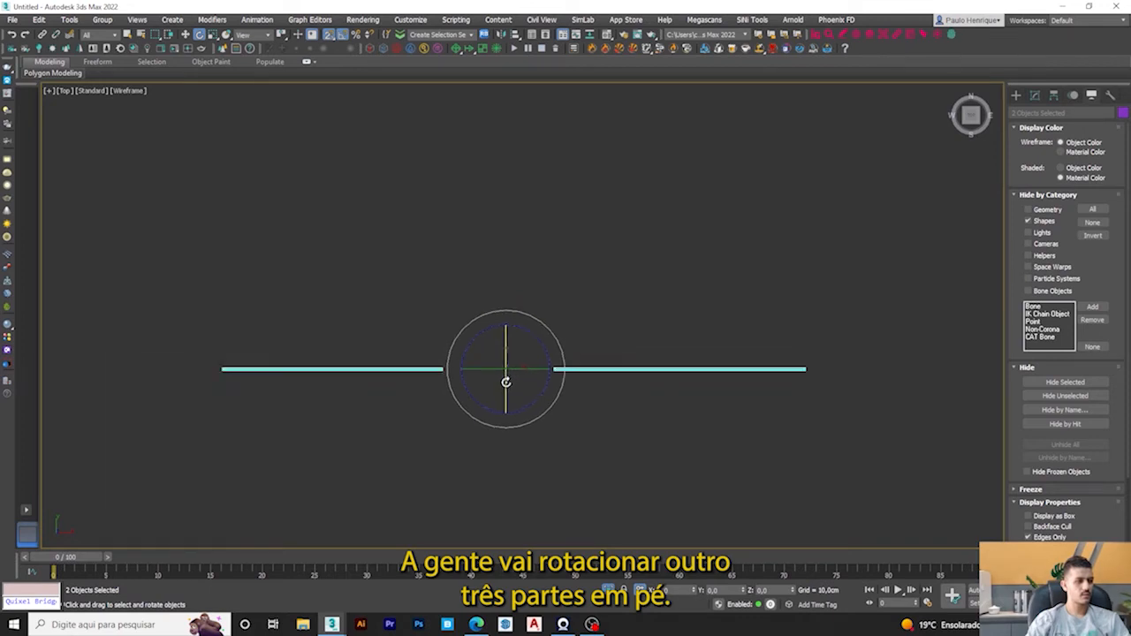
# Step: Move the light blue lower panel from the elevation area to just outside the room's window wall
pyautogui.press('w')
pyautogui.scroll(-5, 919, 261)
pyautogui.click(720, 297)
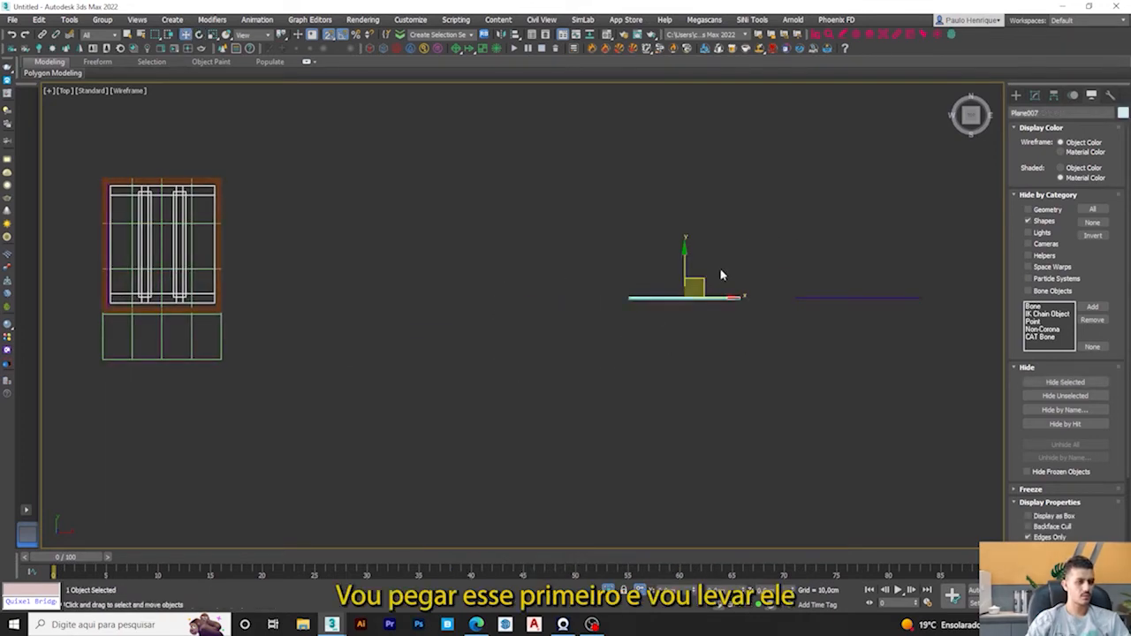
pyautogui.moveTo(159, 157); pyautogui.dragTo(162, 160)
pyautogui.scroll(8, 165, 184)
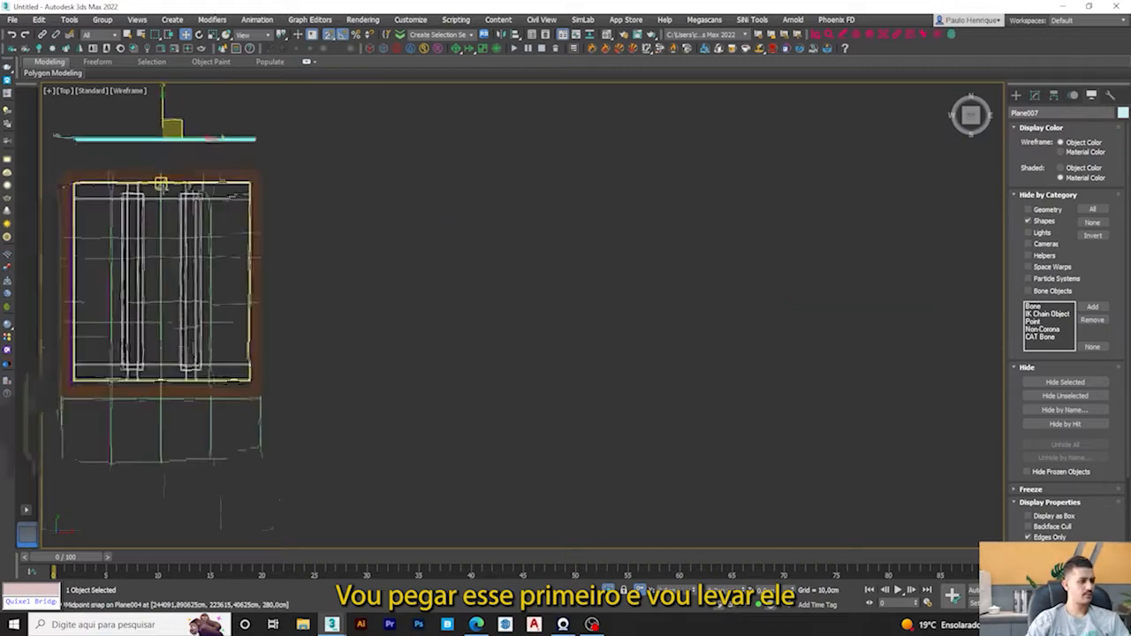
# Step: Snap the light blue panel's end corner to the inner corner of the window wall
pyautogui.moveTo(293, 189); pyautogui.dragTo(405, 298, button='middle')
pyautogui.scroll(4, 478, 163)
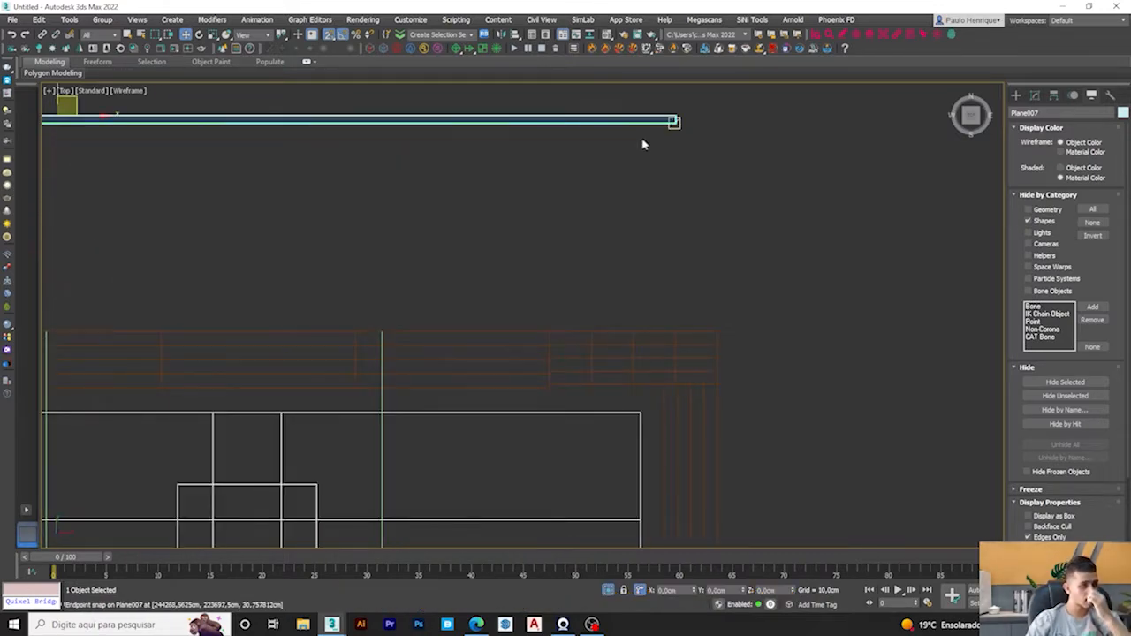
pyautogui.moveTo(677, 114); pyautogui.dragTo(663, 387)
# Step: Raise the light blue lower panel so its bottom edge sits on the top surface of the floor
pyautogui.scroll(-8, 536, 375)
pyautogui.scroll(3, 447, 391)
pyautogui.scroll(-3, 447, 394)
pyautogui.scroll(3, 381, 391)
pyautogui.moveTo(406, 394)
pyautogui.keyDown('alt'); pyautogui.mouseDown(button='middle')
pyautogui.moveTo(402, 338)
pyautogui.moveTo(480, 330)
pyautogui.mouseUp(button='middle'); pyautogui.keyUp('alt')
pyautogui.press('F3')
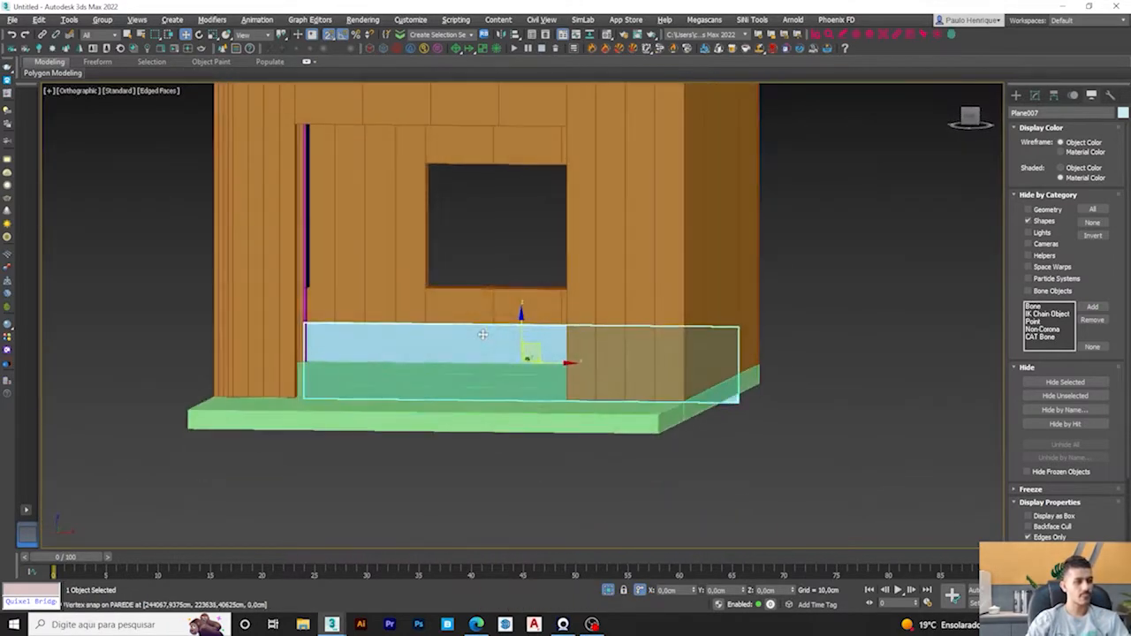
pyautogui.press('f')
pyautogui.press('z')
pyautogui.press('F3')
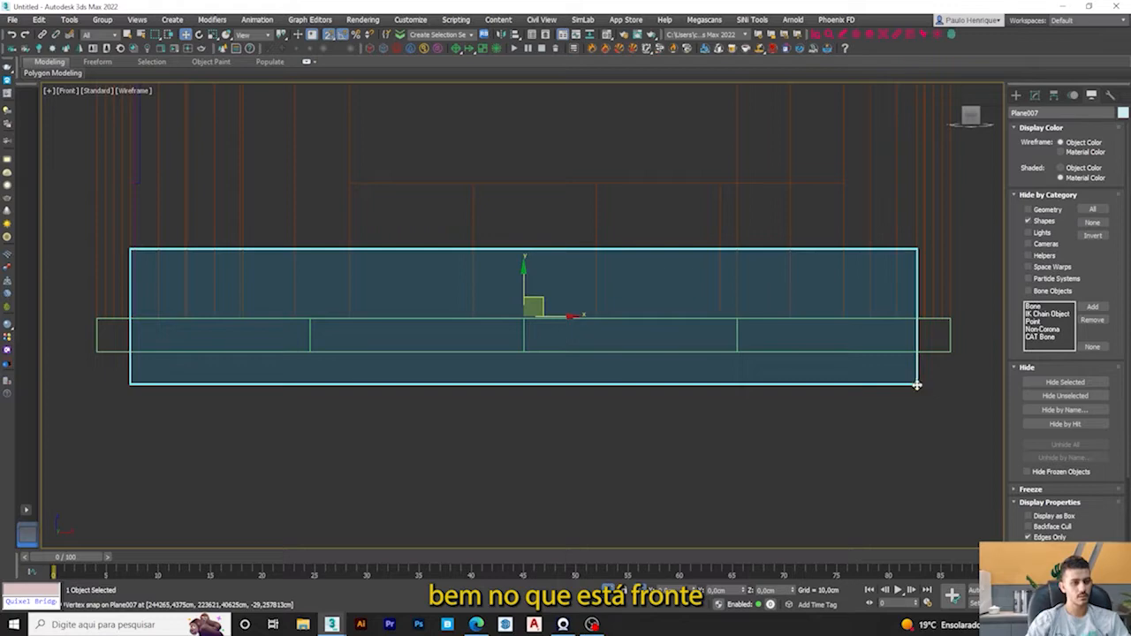
pyautogui.moveTo(915, 383); pyautogui.dragTo(913, 317)
pyautogui.scroll(-3, 687, 366)
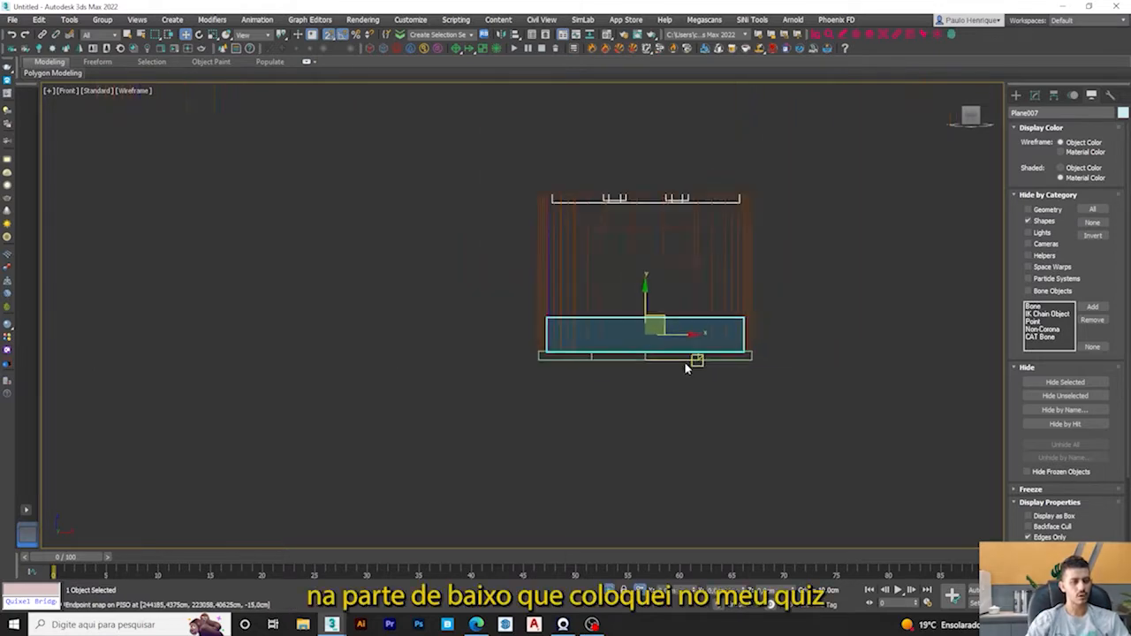
# Step: Select the purple lower panel and rotate it in plan to run parallel to the room's side wall
pyautogui.press('F3')
pyautogui.keyDown('alt'); pyautogui.moveTo(765, 371); pyautogui.dragTo(591, 383, button='middle'); pyautogui.keyUp('alt')
pyautogui.scroll(5, 408, 313)
pyautogui.keyDown('alt'); pyautogui.moveTo(407, 313); pyautogui.dragTo(471, 306, button='middle'); pyautogui.keyUp('alt')
pyautogui.scroll(-3, 442, 303)
pyautogui.scroll(-2, 468, 311)
pyautogui.press('t')
pyautogui.moveTo(629, 341); pyautogui.dragTo(249, 356, button='middle')
pyautogui.press('F3')
pyautogui.scroll(-2, 293, 361)
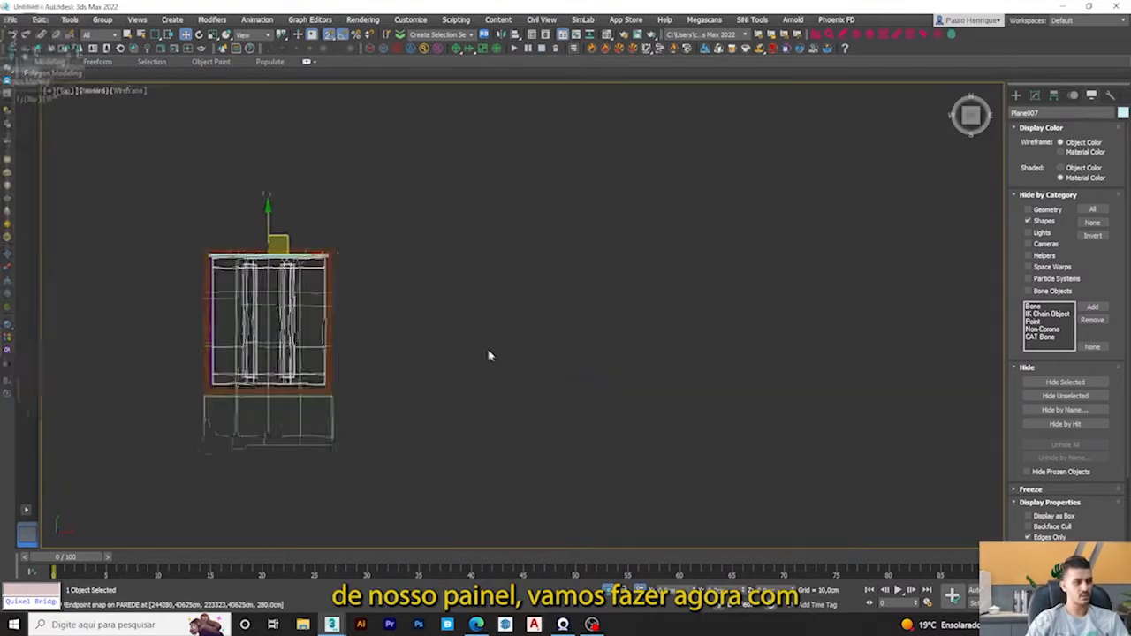
pyautogui.scroll(-5, 480, 354)
pyautogui.moveTo(480, 353); pyautogui.dragTo(330, 371, button='middle')
pyautogui.press('F3')
pyautogui.moveTo(529, 391)
pyautogui.mouseDown(button='middle')
pyautogui.moveTo(669, 361)
pyautogui.moveTo(724, 365)
pyautogui.mouseUp(button='middle')
pyautogui.press('e')
pyautogui.scroll(5, 421, 331)
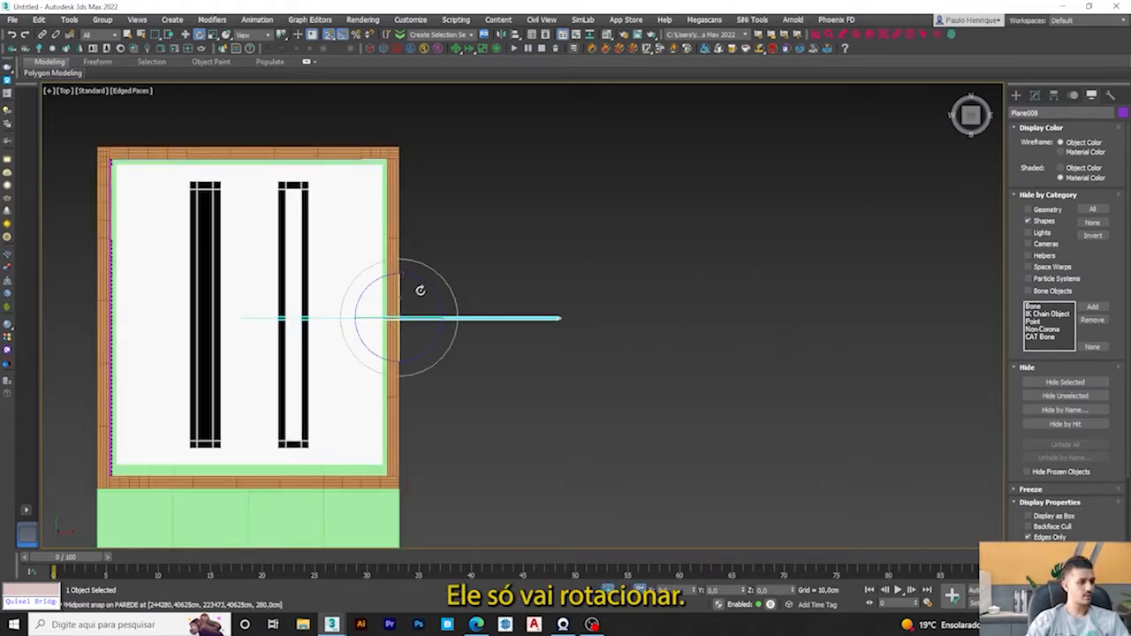
pyautogui.press('F3')
pyautogui.moveTo(460, 328); pyautogui.dragTo(455, 328)
# Step: Snap the purple panel's end corner to the inner wall corner where the light blue panel ends
pyautogui.moveTo(449, 327); pyautogui.dragTo(581, 323, button='middle')
pyautogui.scroll(4, 479, 319)
pyautogui.press('w')
pyautogui.scroll(-2, 580, 326)
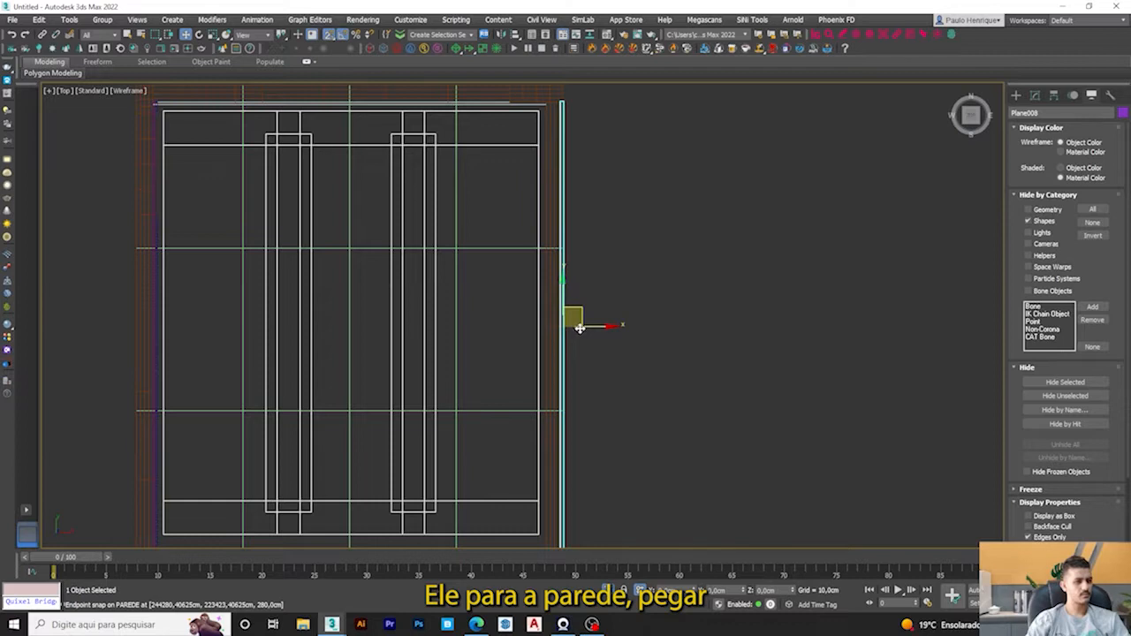
pyautogui.scroll(5, 520, 140)
pyautogui.moveTo(522, 134); pyautogui.dragTo(472, 410, button='middle')
pyautogui.scroll(5, 432, 339)
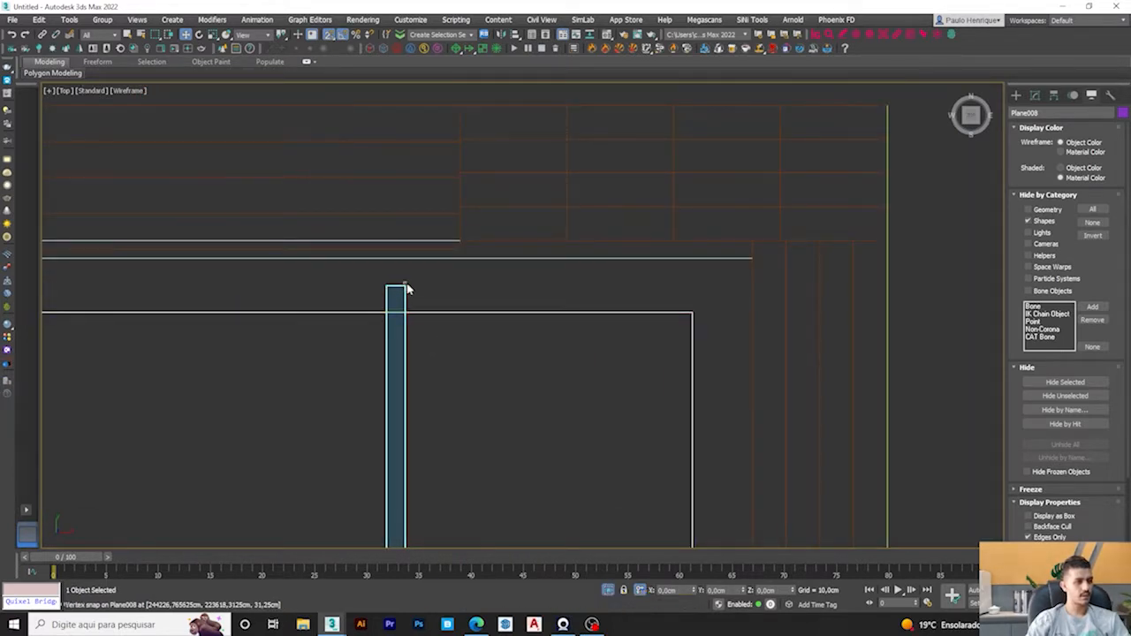
pyautogui.moveTo(406, 286); pyautogui.dragTo(748, 257)
# Step: Raise the purple lower panel until its bottom edge rests on the top surface of the floor
pyautogui.scroll(-5, 616, 310)
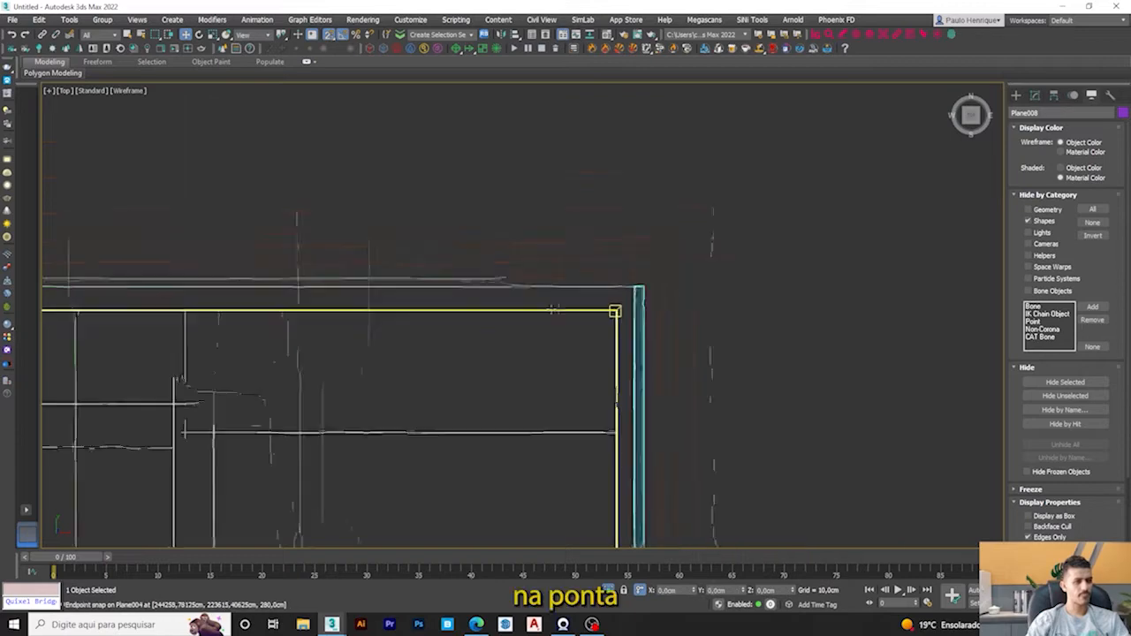
pyautogui.scroll(-5, 548, 336)
pyautogui.moveTo(548, 336); pyautogui.dragTo(591, 244, button='middle')
pyautogui.press('f')
pyautogui.press('F3')
pyautogui.press('F3')
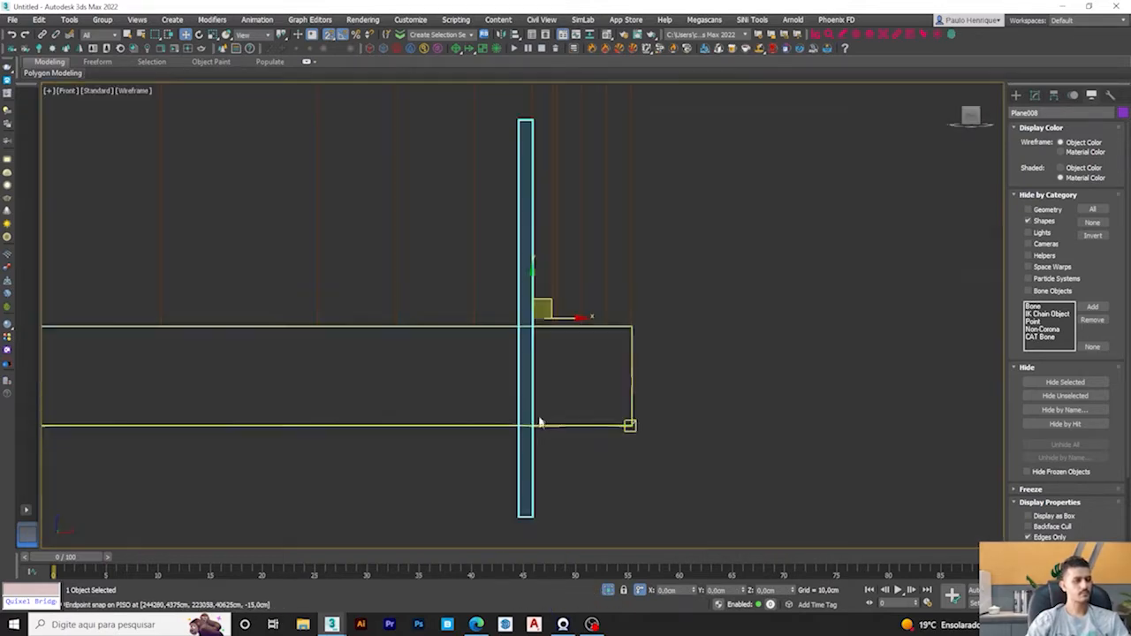
pyautogui.moveTo(529, 513); pyautogui.dragTo(527, 327)
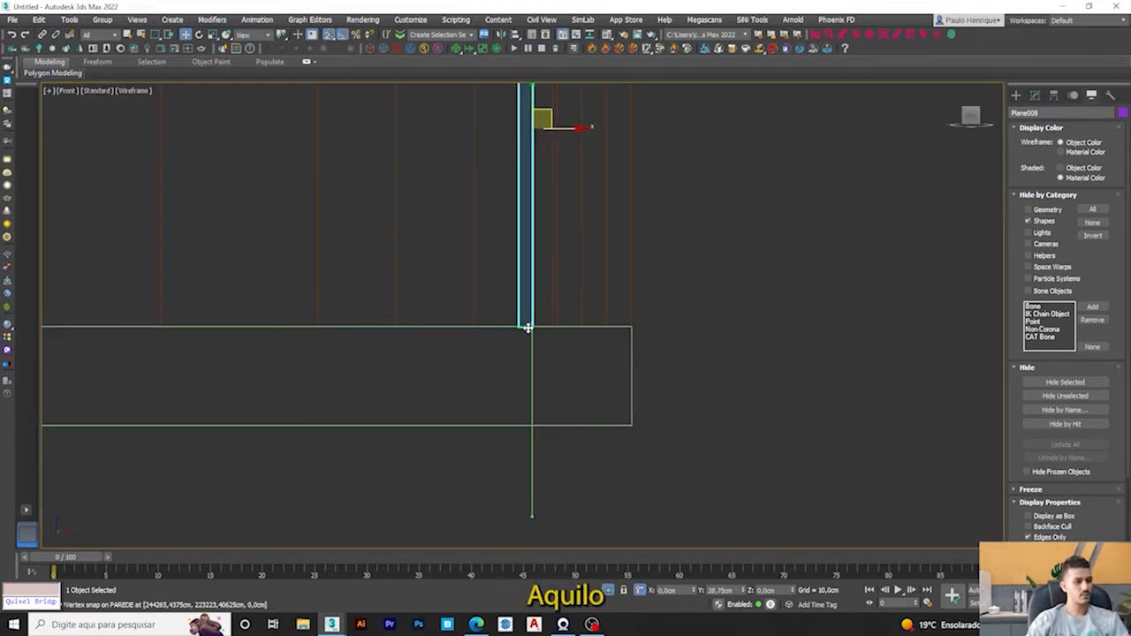
# Step: Convert the magenta base panel behind the TV slats to an Editable Poly
pyautogui.press('F3')
pyautogui.scroll(-6, 555, 397)
pyautogui.moveTo(557, 397)
pyautogui.keyDown('alt'); pyautogui.mouseDown(button='middle')
pyautogui.moveTo(638, 405)
pyautogui.moveTo(592, 419)
pyautogui.mouseUp(button='middle'); pyautogui.keyUp('alt')
pyautogui.keyDown('alt'); pyautogui.moveTo(424, 278); pyautogui.dragTo(334, 270, button='middle'); pyautogui.keyUp('alt')
pyautogui.moveTo(184, 233)
pyautogui.keyDown('alt'); pyautogui.mouseDown(button='middle')
pyautogui.moveTo(247, 238)
pyautogui.moveTo(205, 217)
pyautogui.moveTo(216, 240)
pyautogui.mouseUp(button='middle'); pyautogui.keyUp('alt')
pyautogui.scroll(3, 192, 248)
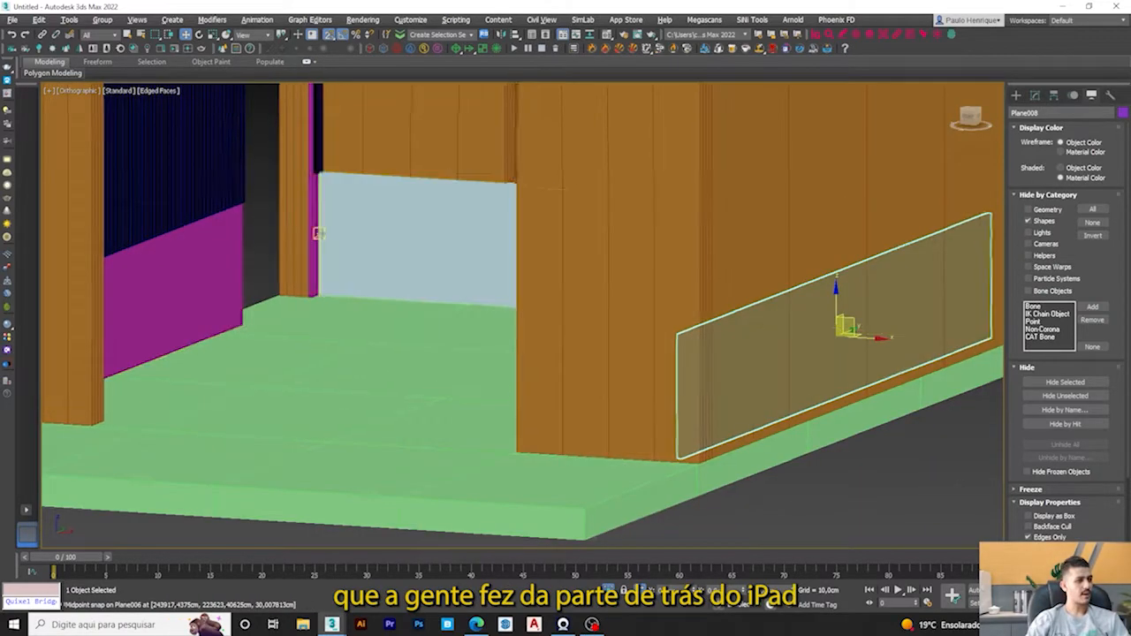
pyautogui.keyDown('alt'); pyautogui.moveTo(320, 235); pyautogui.dragTo(366, 235, button='middle'); pyautogui.keyUp('alt')
pyautogui.keyDown('alt'); pyautogui.moveTo(615, 274); pyautogui.dragTo(419, 250, button='middle'); pyautogui.keyUp('alt')
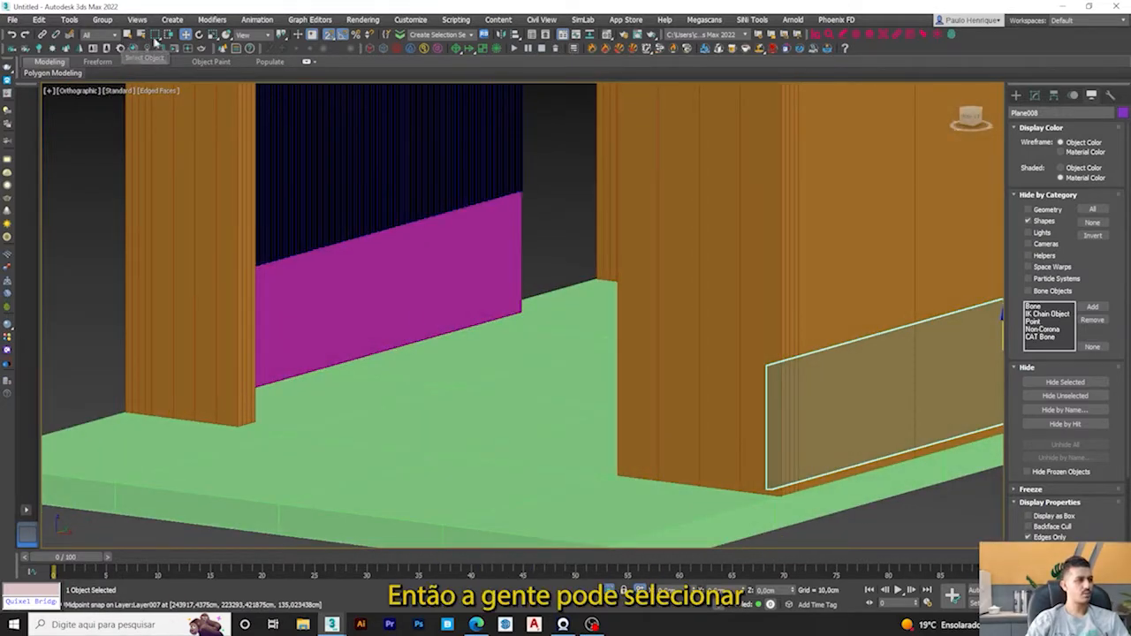
pyautogui.click(372, 117)
pyautogui.keyDown('alt'); pyautogui.moveTo(372, 117); pyautogui.dragTo(504, 270, button='middle'); pyautogui.keyUp('alt')
pyautogui.click(1036, 94)
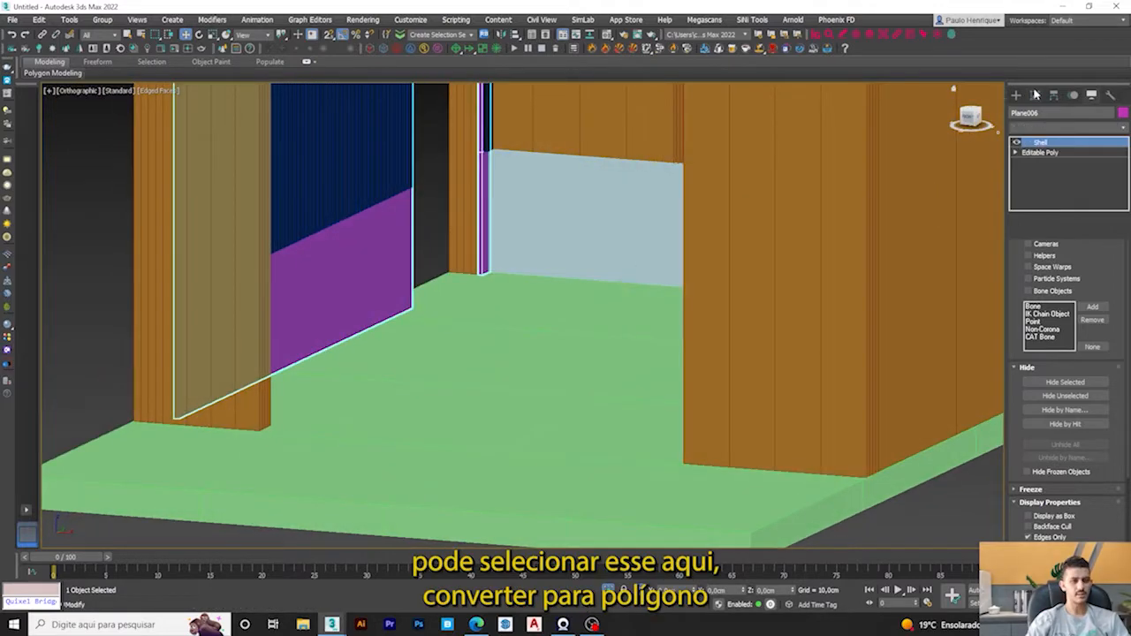
pyautogui.rightClick(353, 225)
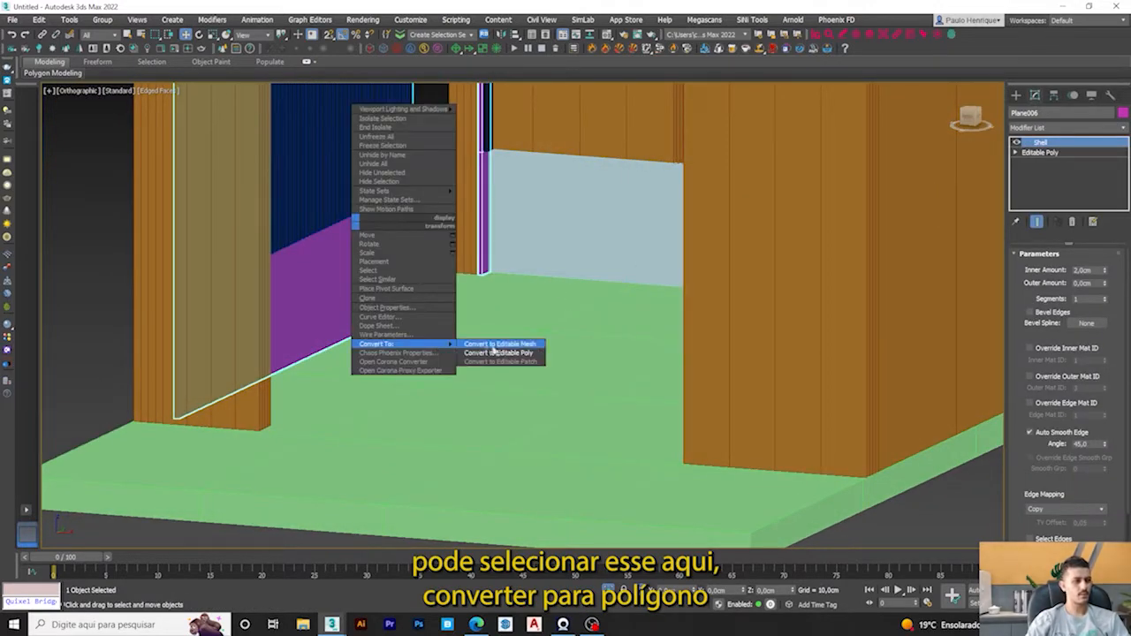
pyautogui.click(495, 352)
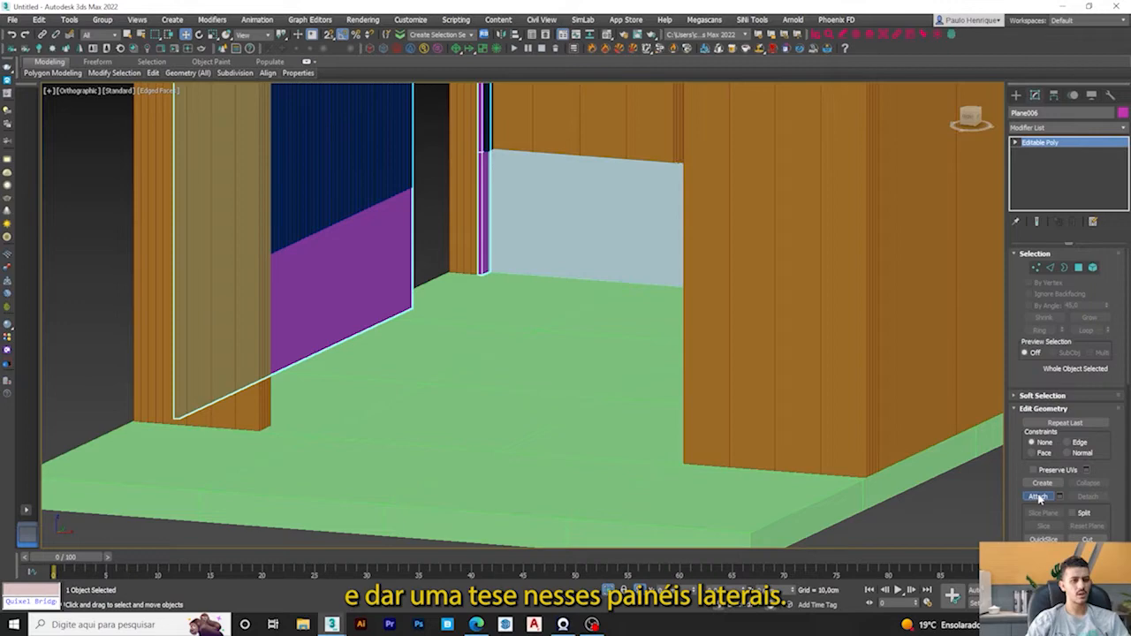
# Step: Attach the light blue and purple lower panels to the magenta TV wall panel as one object
pyautogui.click(1039, 499)
pyautogui.click(611, 222)
pyautogui.scroll(-3, 610, 221)
pyautogui.keyDown('alt'); pyautogui.moveTo(611, 222); pyautogui.dragTo(557, 263, button='middle'); pyautogui.keyUp('alt')
pyautogui.click(737, 221)
pyautogui.scroll(-3, 539, 207)
pyautogui.keyDown('alt'); pyautogui.moveTo(557, 264); pyautogui.dragTo(544, 260, button='middle'); pyautogui.keyUp('alt')
pyautogui.rightClick(544, 260)
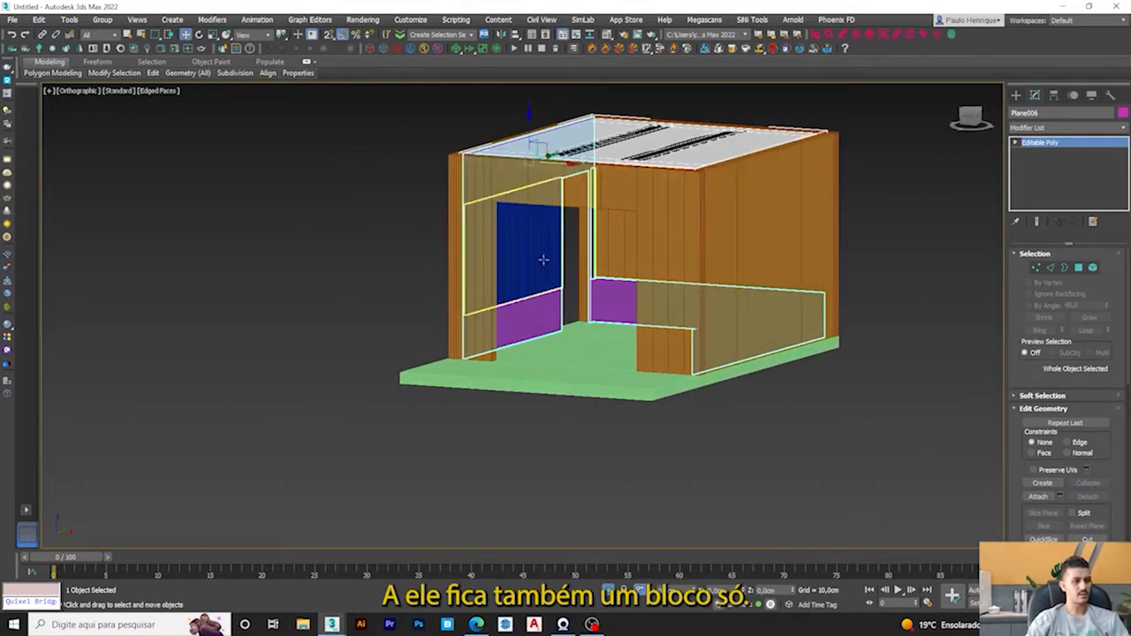
# Step: Try moving the joined panels away from the room, and undo the move
pyautogui.moveTo(555, 160); pyautogui.dragTo(208, 134)
pyautogui.keyDown('alt'); pyautogui.moveTo(207, 134); pyautogui.dragTo(232, 185, button='middle'); pyautogui.keyUp('alt')
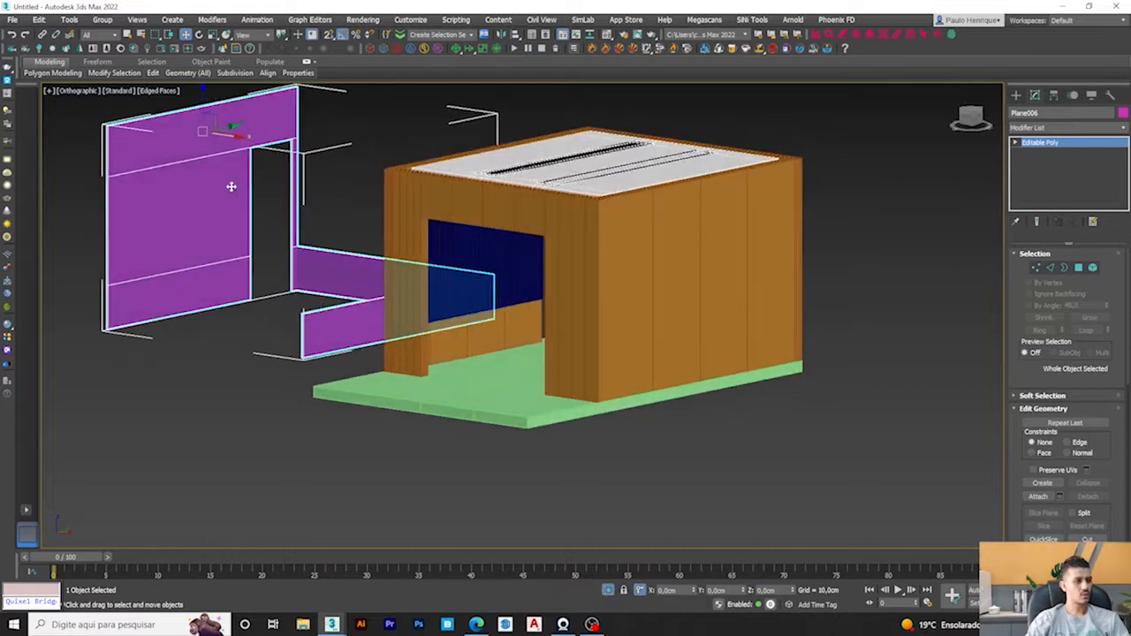
pyautogui.hotkey('ctrl', 'z')
# Step: Examine the room model from outside, selecting its main objects and the joined wall panels
pyautogui.keyDown('alt'); pyautogui.moveTo(383, 275); pyautogui.dragTo(562, 339, button='middle'); pyautogui.keyUp('alt')
pyautogui.scroll(2, 516, 266)
pyautogui.scroll(-4, 534, 293)
pyautogui.click(675, 257)
pyautogui.click(588, 314)
pyautogui.click(580, 409)
pyautogui.click(527, 217)
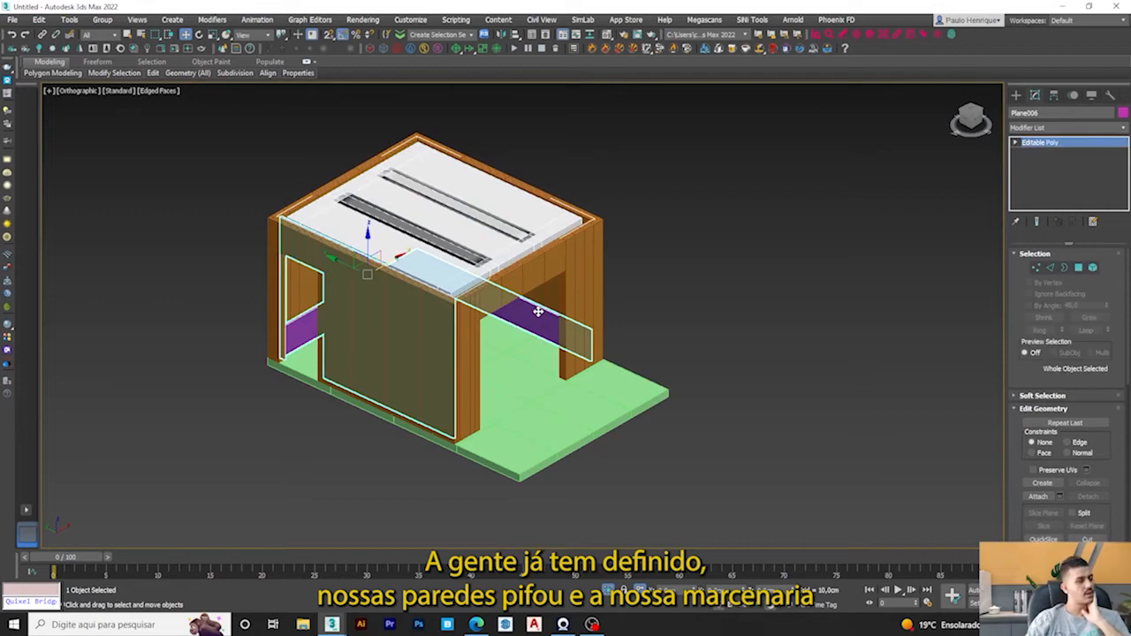
pyautogui.keyDown('alt'); pyautogui.moveTo(532, 311); pyautogui.dragTo(497, 370, button='middle'); pyautogui.keyUp('alt')
pyautogui.scroll(2, 473, 324)
# Step: Select the ceiling from above and hide it to expose the room's interior
pyautogui.press('t')
pyautogui.press('F3')
pyautogui.scroll(-4, 555, 342)
pyautogui.moveTo(625, 337); pyautogui.dragTo(533, 323, button='middle')
pyautogui.press('F3')
pyautogui.scroll(2, 544, 293)
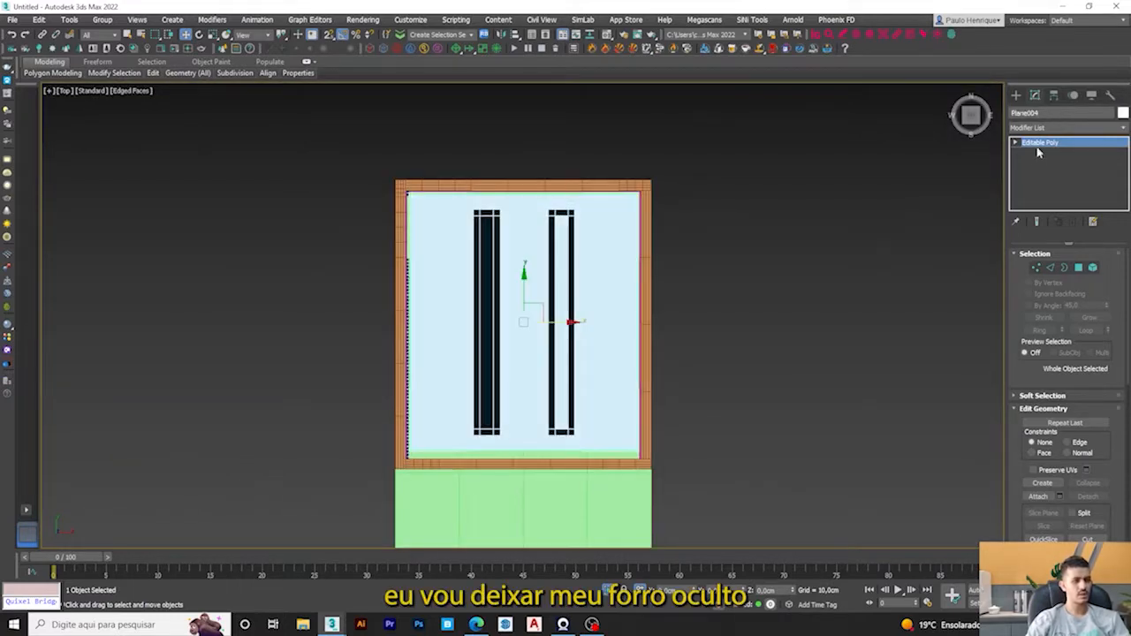
pyautogui.click(1091, 96)
pyautogui.click(1056, 383)
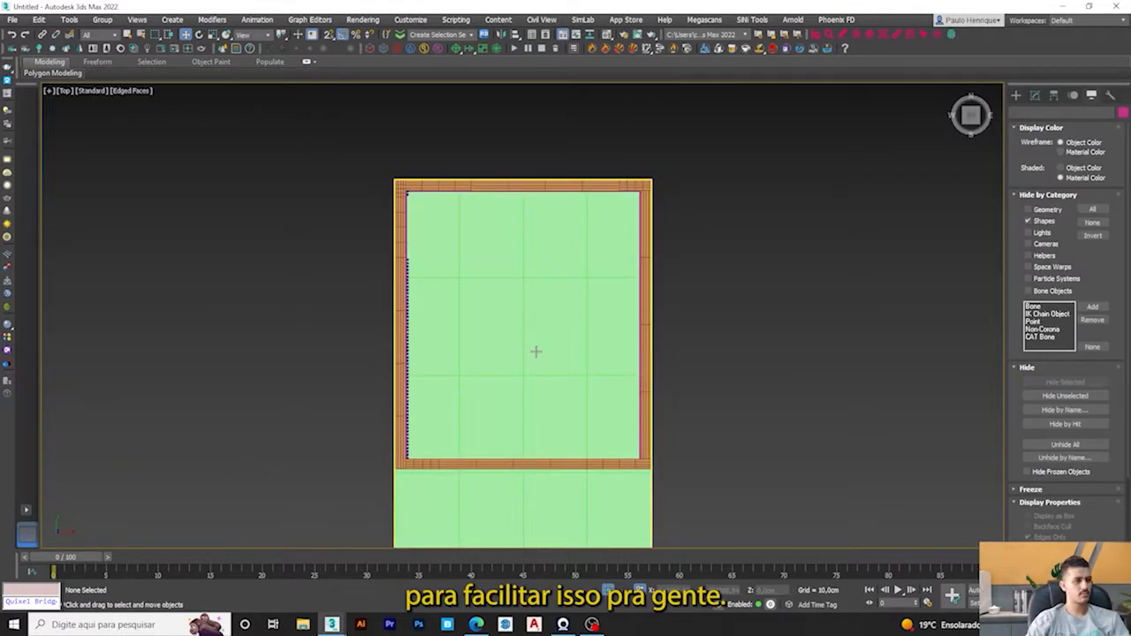
pyautogui.scroll(-1, 351, 267)
pyautogui.scroll(4, 379, 245)
pyautogui.scroll(-4, 379, 245)
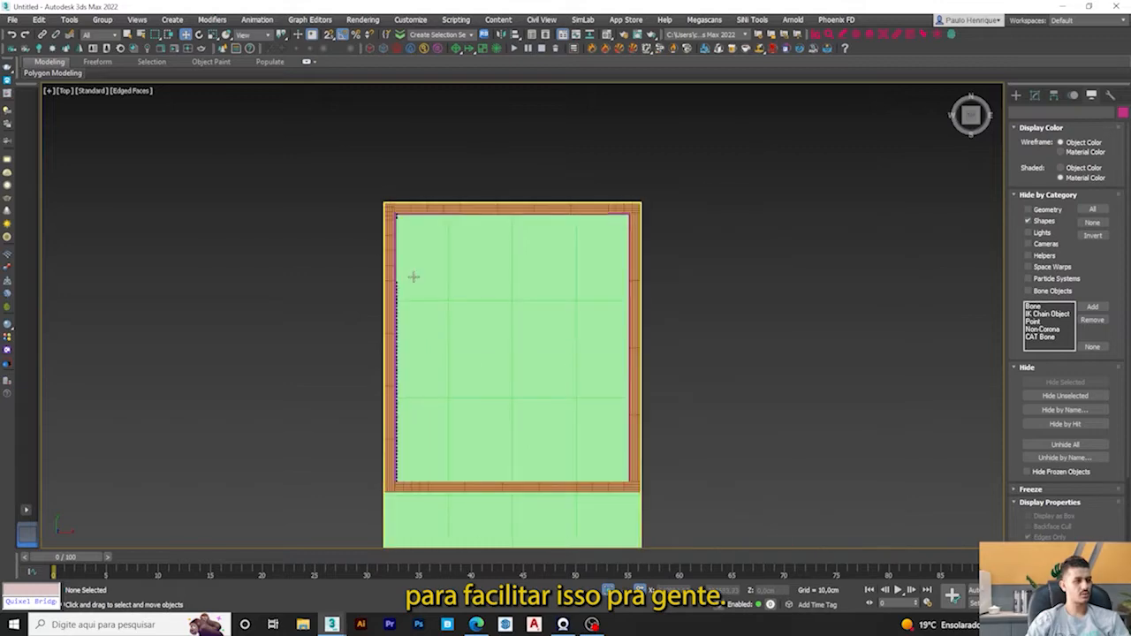
pyautogui.keyDown('alt'); pyautogui.moveTo(459, 316); pyautogui.dragTo(514, 347, button='middle'); pyautogui.keyUp('alt')
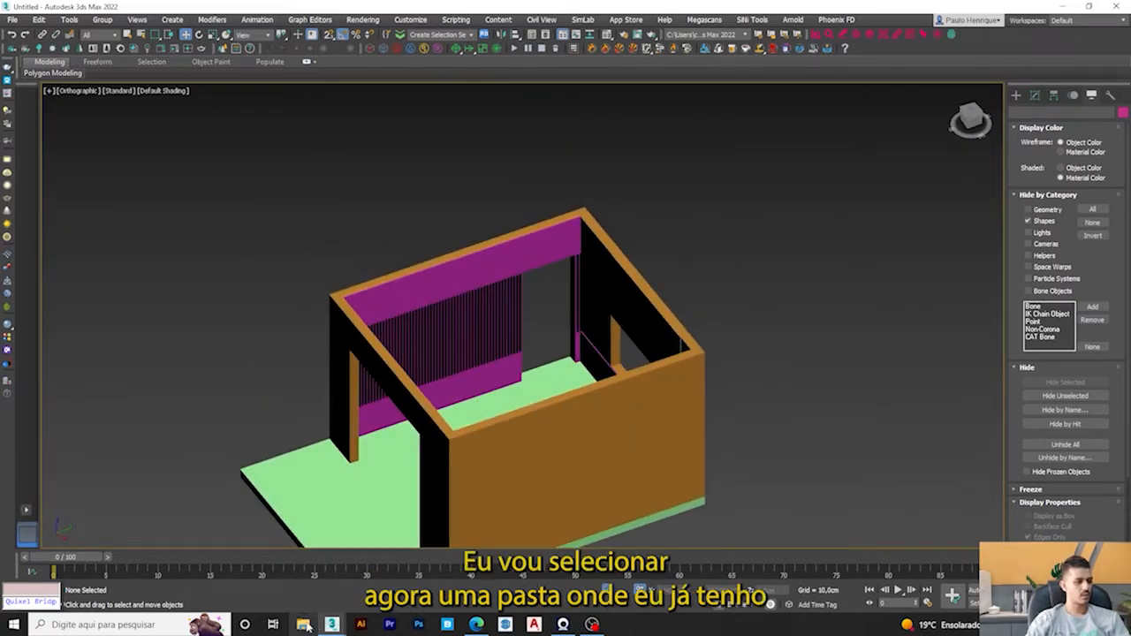
# Step: Switch to File Explorer and open the BLOCOS TOTAL folder on the BLOCOS E TEXTURAS (D:) drive
pyautogui.click(302, 624)
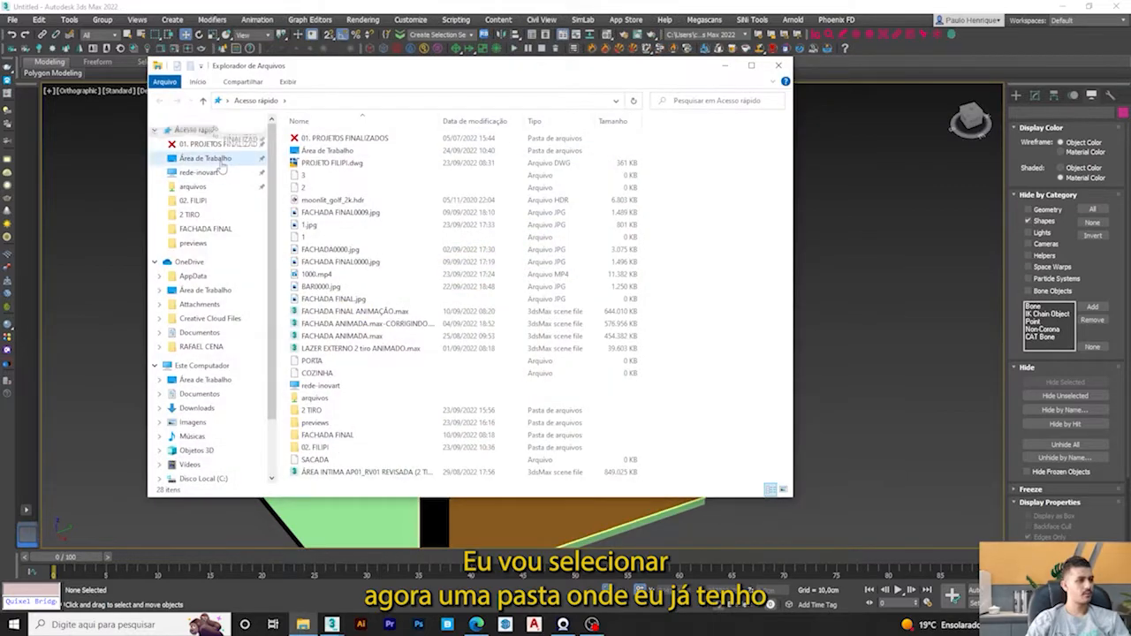
pyautogui.click(221, 170)
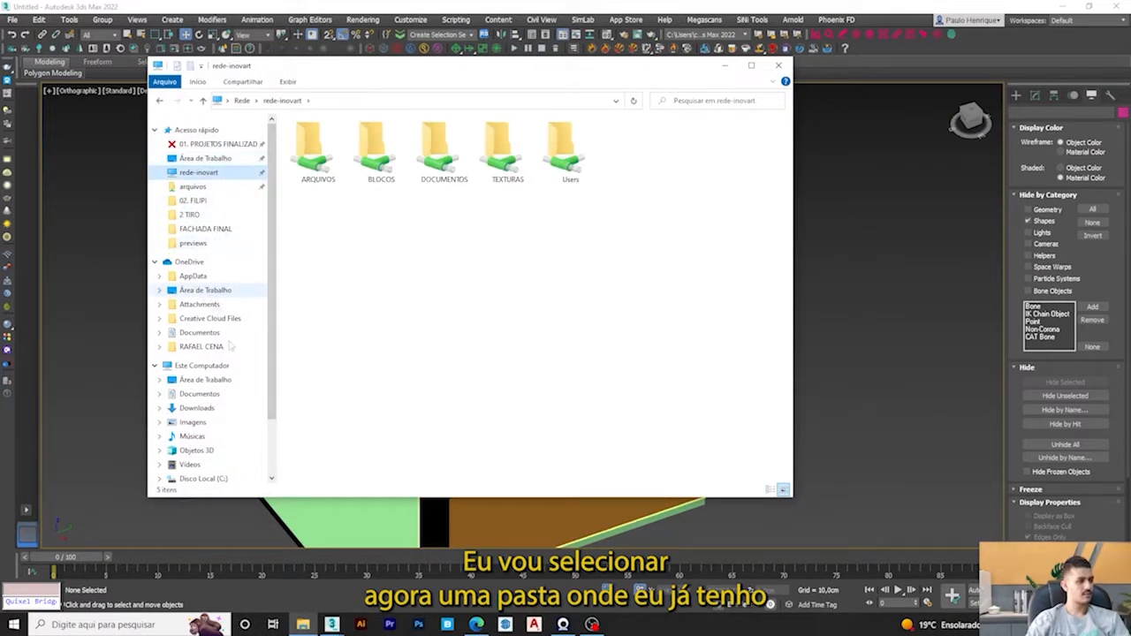
pyautogui.click(204, 365)
pyautogui.doubleClick(478, 281)
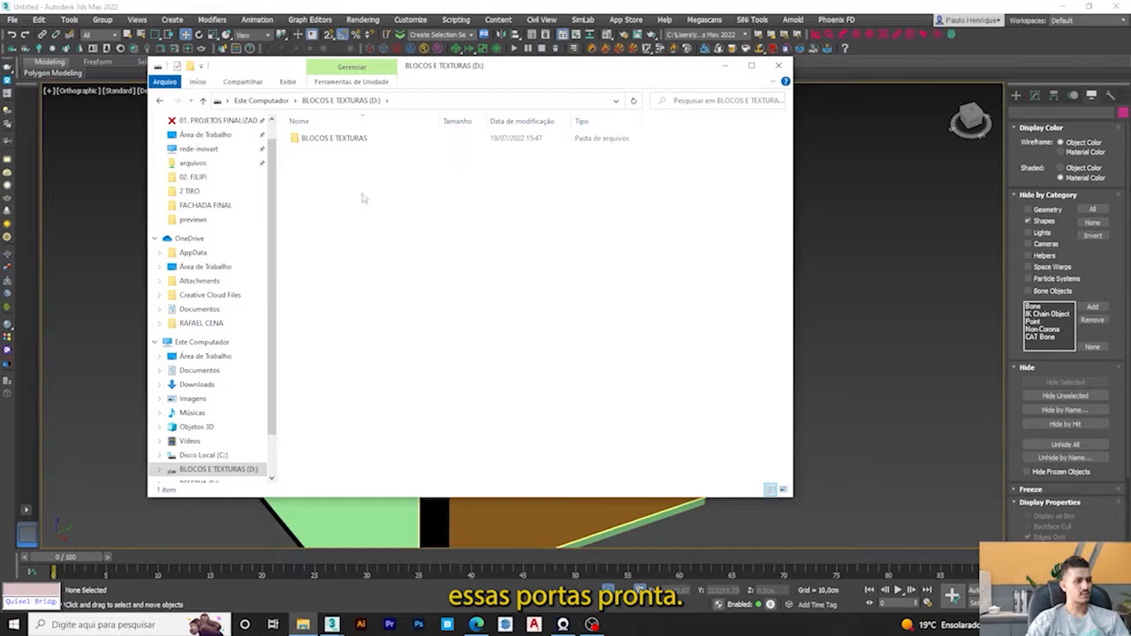
pyautogui.doubleClick(351, 141)
pyautogui.doubleClick(350, 142)
pyautogui.doubleClick(351, 142)
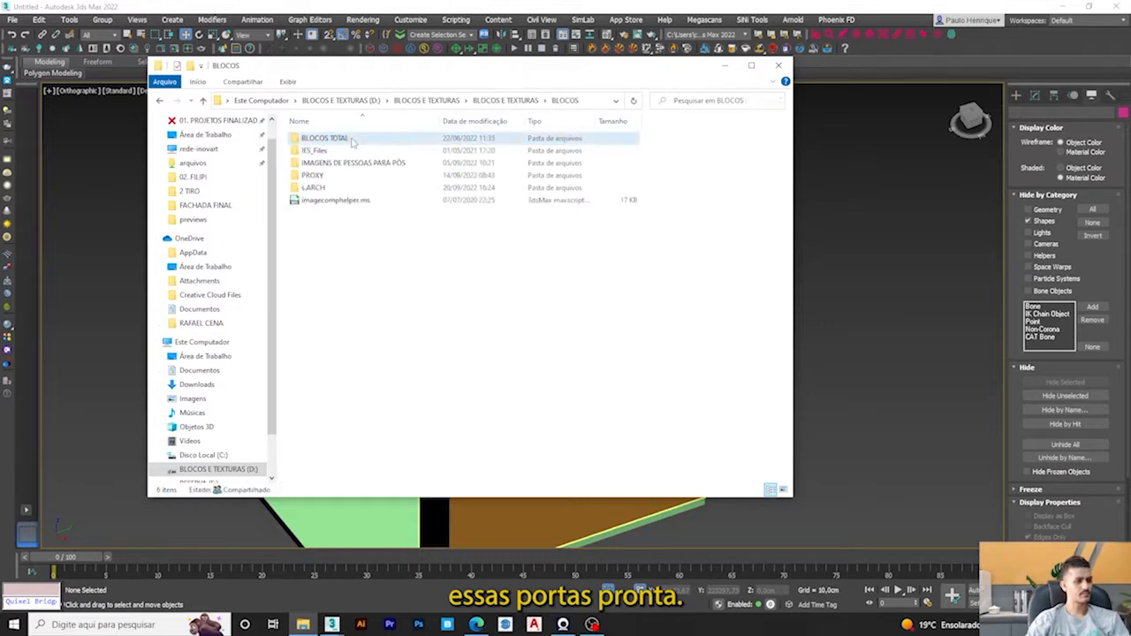
pyautogui.doubleClick(351, 142)
# Step: Open the PORTAS folder, and within its porta branca folder open Nova pasta
pyautogui.scroll(-8, 352, 141)
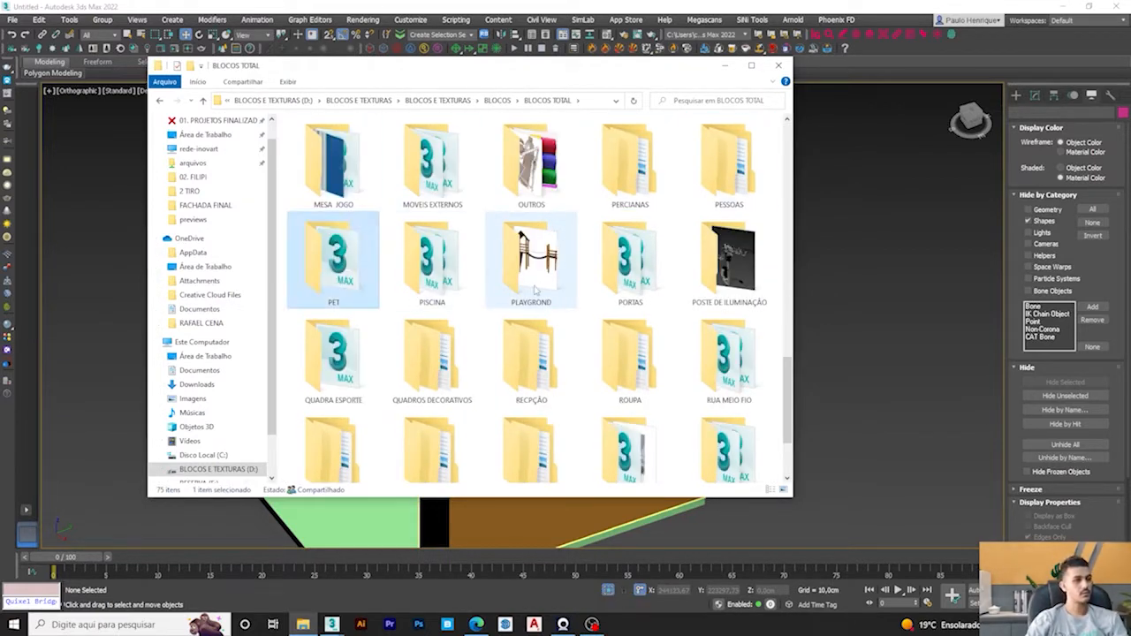
pyautogui.click(433, 261)
pyautogui.doubleClick(633, 283)
pyautogui.scroll(-5, 584, 340)
pyautogui.scroll(-2, 584, 337)
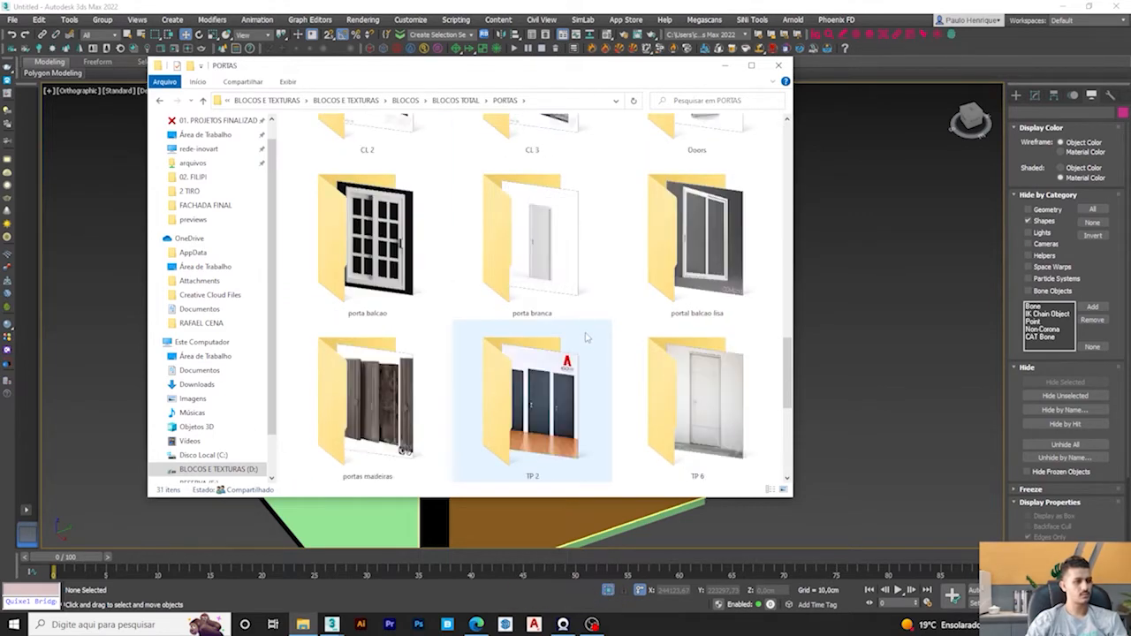
pyautogui.doubleClick(530, 247)
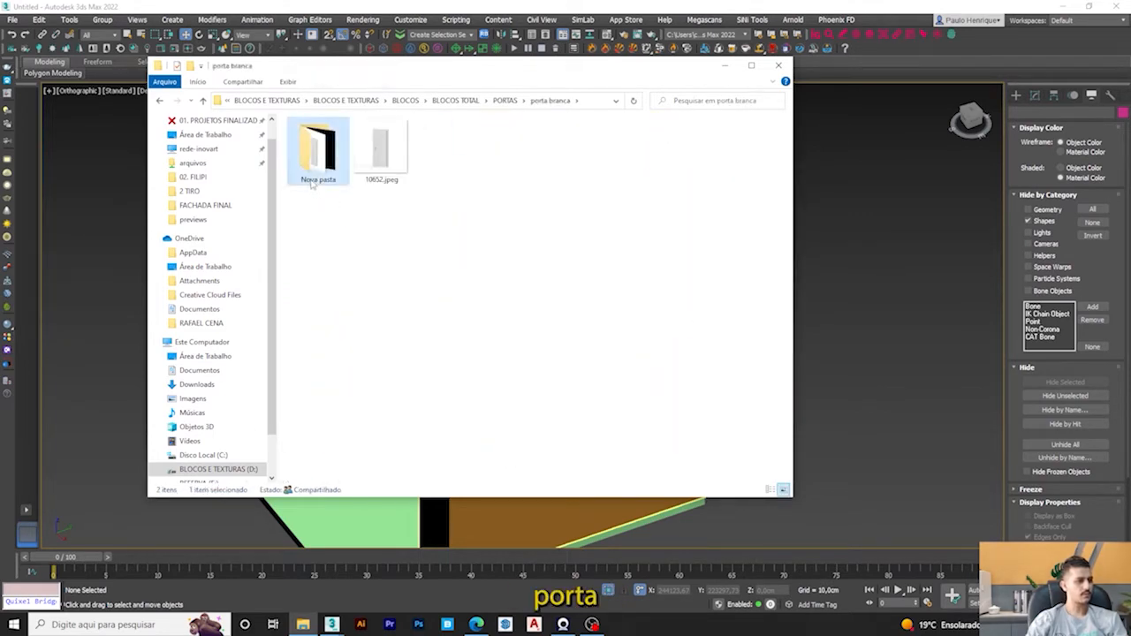
pyautogui.doubleClick(315, 159)
# Step: Merge the white door file into the 3ds Max scene, place it beside the room and close the Scene Converter
pyautogui.moveTo(458, 184); pyautogui.dragTo(847, 269)
pyautogui.click(882, 286)
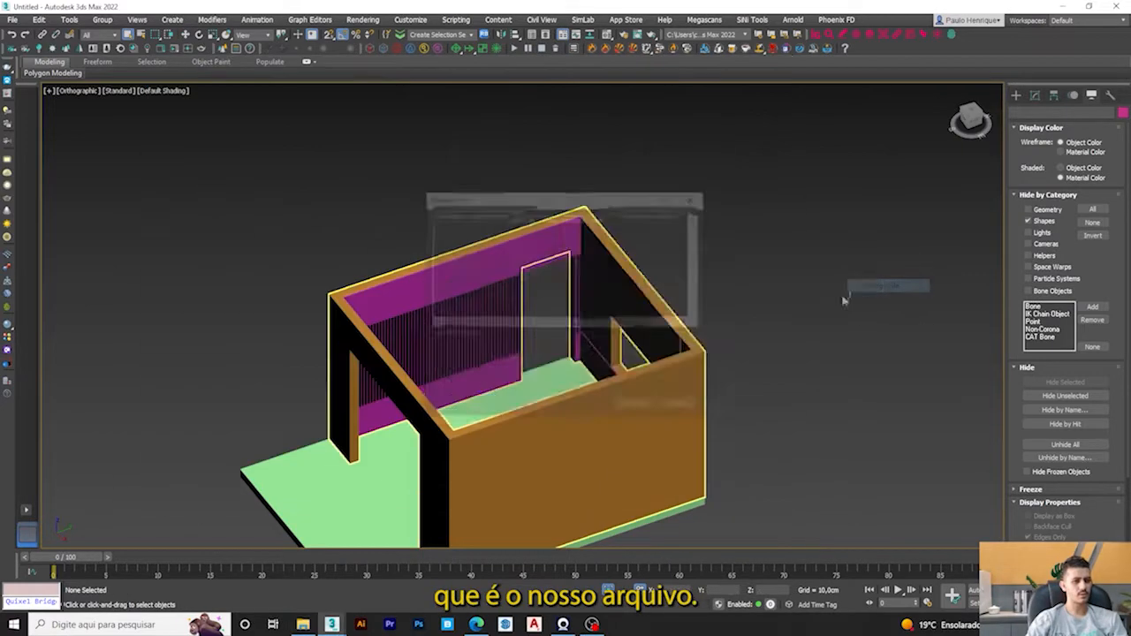
pyautogui.click(635, 409)
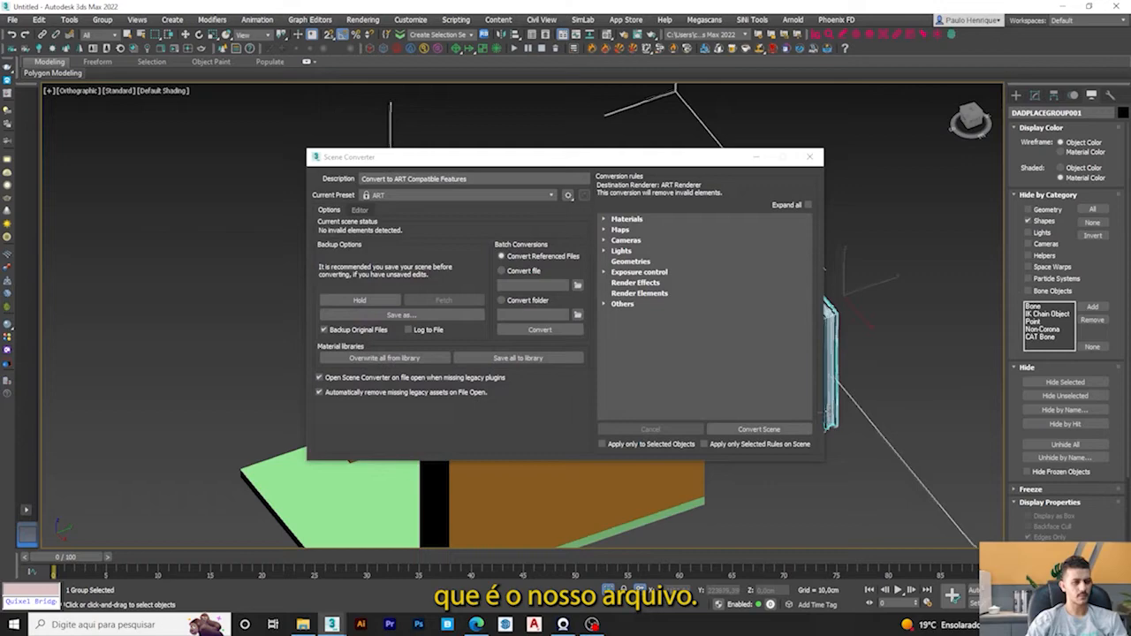
pyautogui.click(901, 334)
pyautogui.click(817, 155)
# Step: Rotate the imported door a quarter turn in plan so it runs parallel to the wall with the doorway
pyautogui.keyDown('alt'); pyautogui.moveTo(842, 308); pyautogui.dragTo(765, 340, button='middle'); pyautogui.keyUp('alt')
pyautogui.scroll(9, 725, 364)
pyautogui.keyDown('alt'); pyautogui.moveTo(697, 366); pyautogui.dragTo(614, 314, button='middle'); pyautogui.keyUp('alt')
pyautogui.scroll(-2, 613, 315)
pyautogui.press('t')
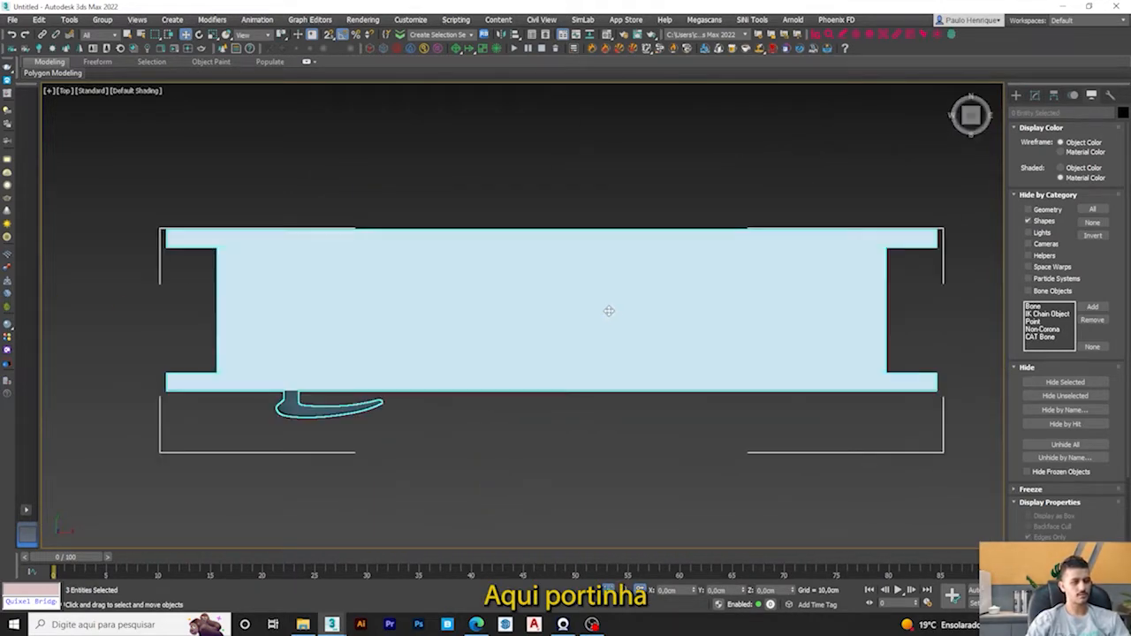
pyautogui.scroll(-8, 606, 309)
pyautogui.press('F3')
pyautogui.scroll(4, 616, 379)
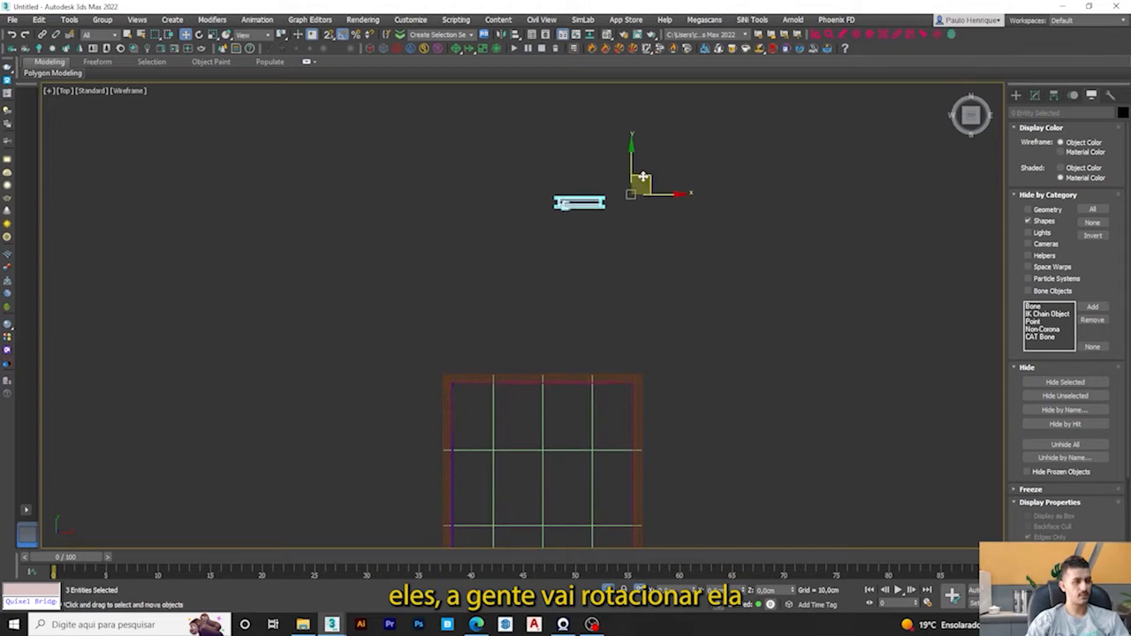
pyautogui.scroll(5, 530, 329)
pyautogui.moveTo(531, 325); pyautogui.dragTo(548, 240, button='middle')
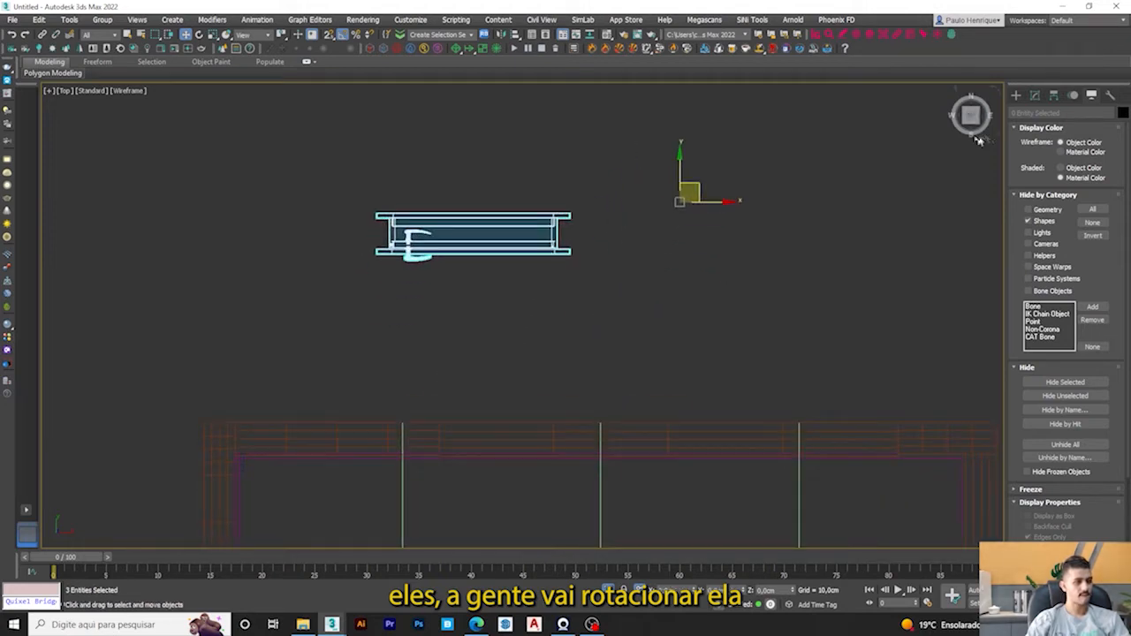
pyautogui.click(1054, 96)
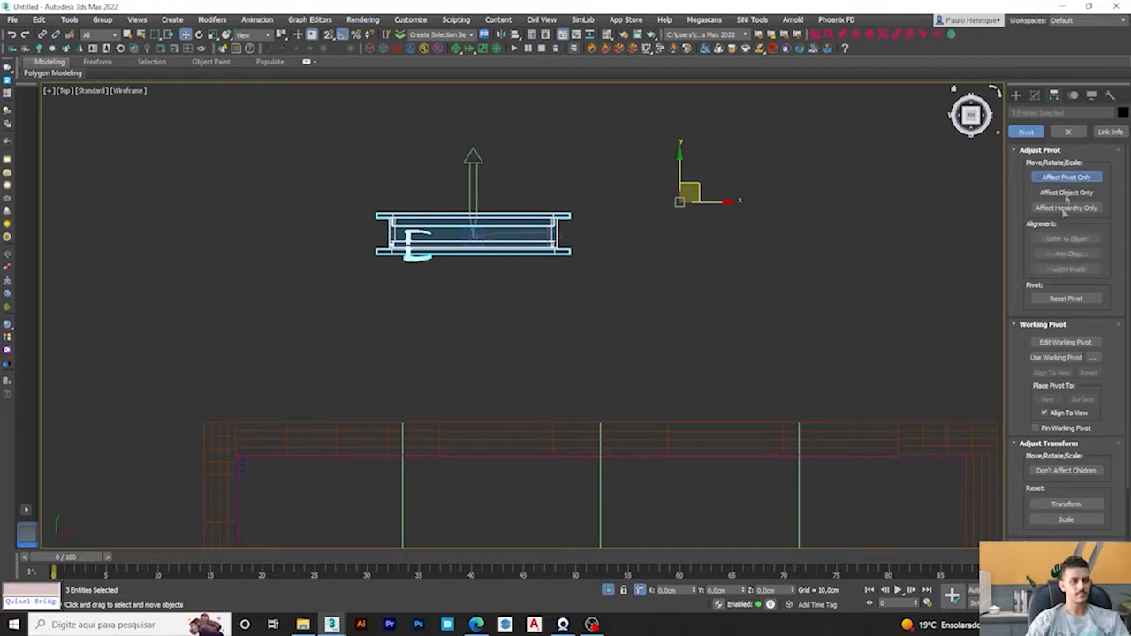
pyautogui.scroll(-2, 484, 272)
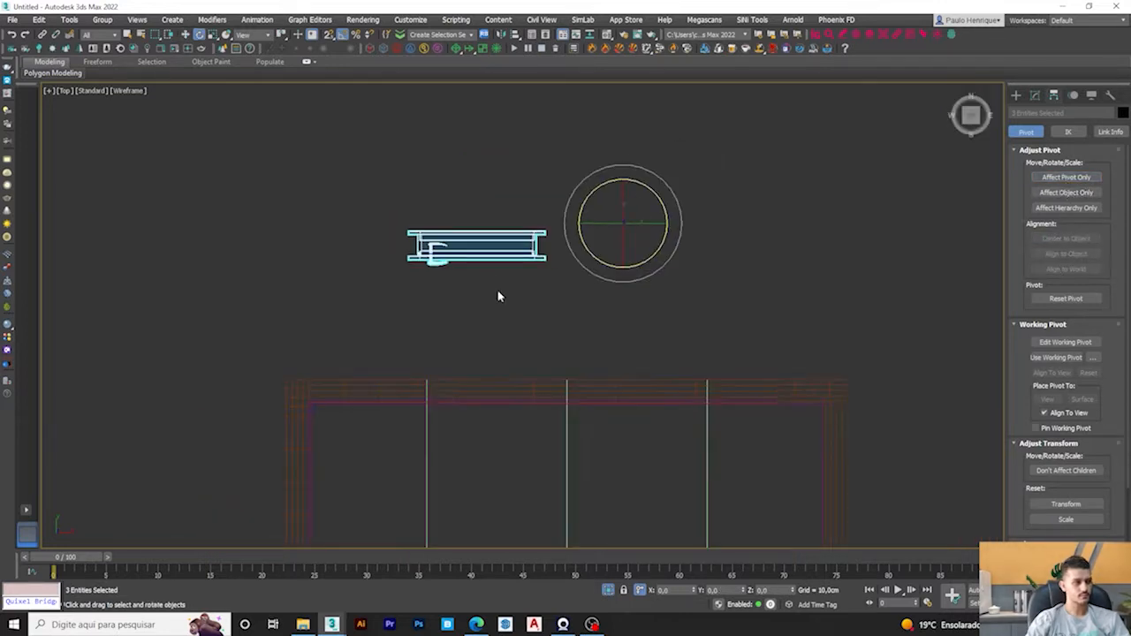
pyautogui.moveTo(646, 261); pyautogui.dragTo(692, 247)
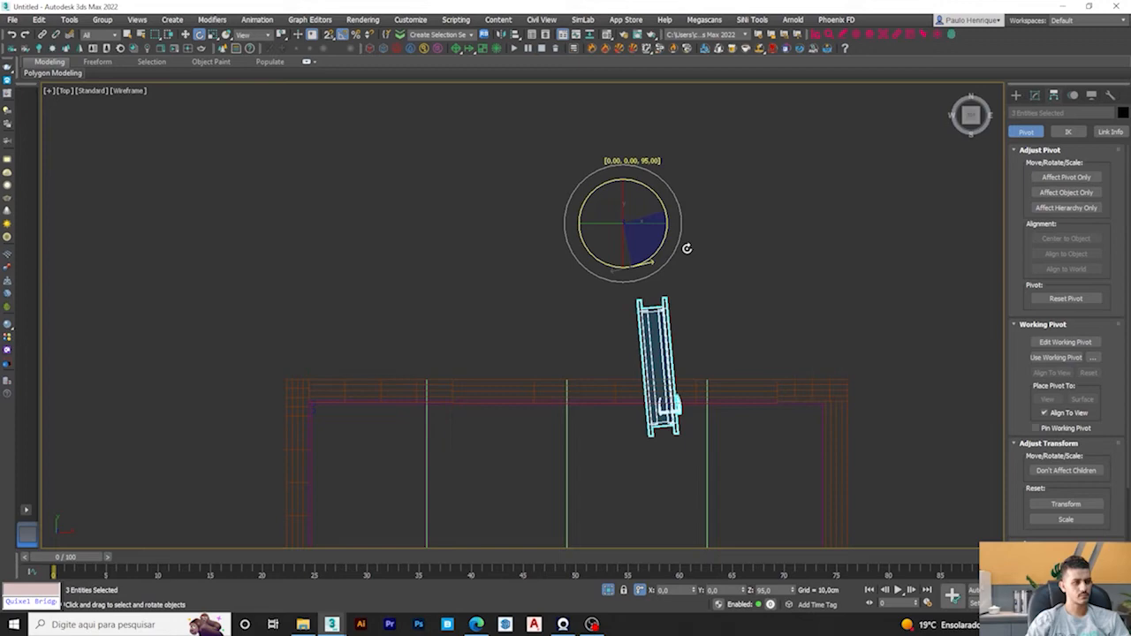
pyautogui.moveTo(684, 250); pyautogui.dragTo(726, 125, button='middle')
# Step: Move the rotated door inside the room, close to the doorway in the slatted-panel wall
pyautogui.press('w')
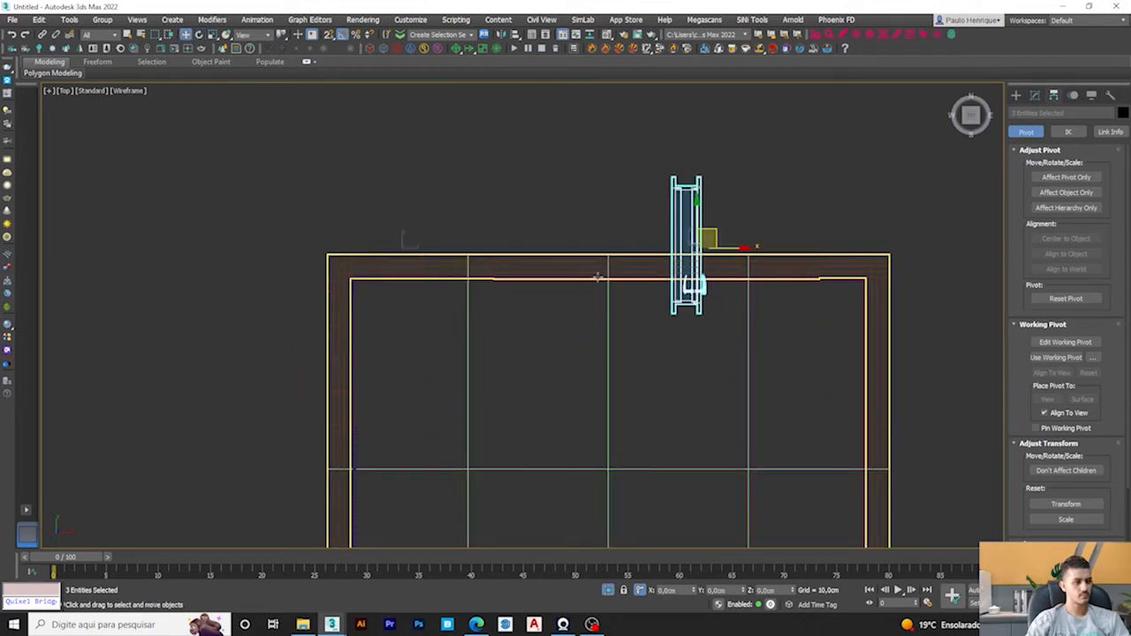
pyautogui.moveTo(669, 267); pyautogui.dragTo(441, 370)
pyautogui.scroll(-2, 412, 359)
pyautogui.moveTo(412, 359)
pyautogui.mouseDown(button='middle')
pyautogui.moveTo(525, 311)
pyautogui.moveTo(465, 222)
pyautogui.moveTo(429, 217)
pyautogui.mouseUp(button='middle')
pyautogui.press('F3')
pyautogui.scroll(4, 428, 218)
pyautogui.press('t')
pyautogui.press('z')
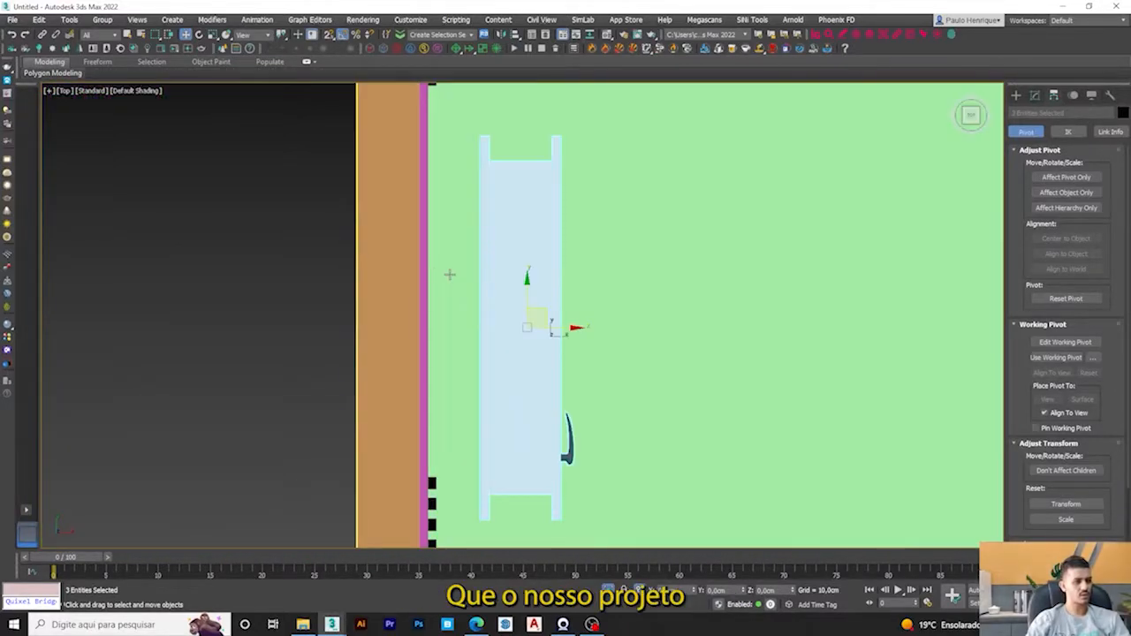
# Step: Snap the door frame's inner corner onto the edge of the doorway in the wall, working in plan wireframe
pyautogui.moveTo(547, 459); pyautogui.dragTo(601, 449, button='middle')
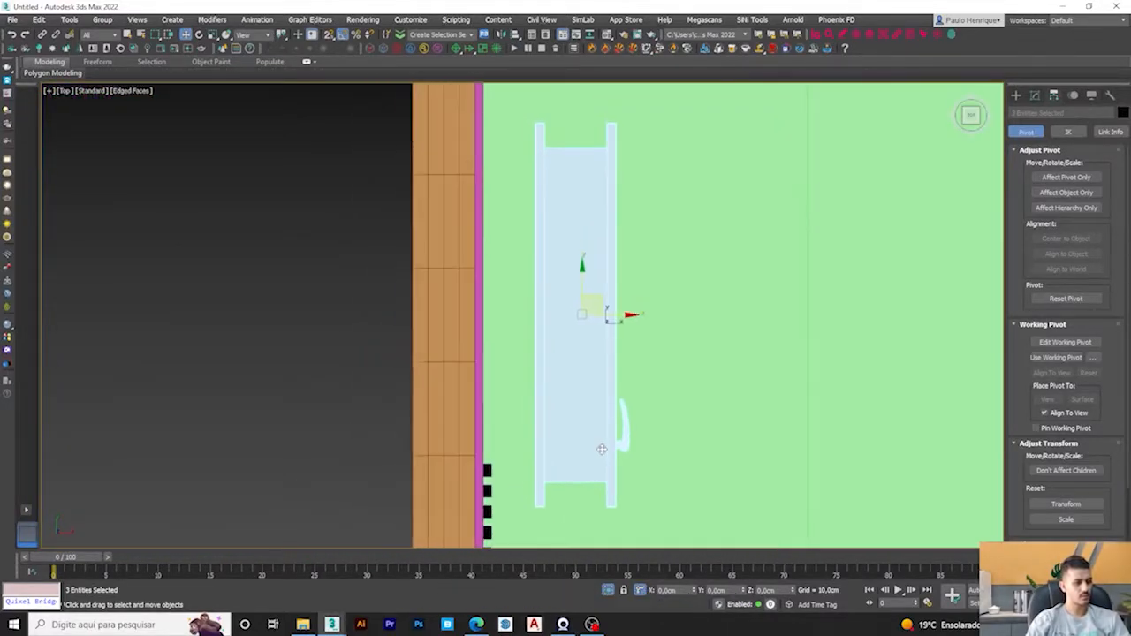
pyautogui.press('F3')
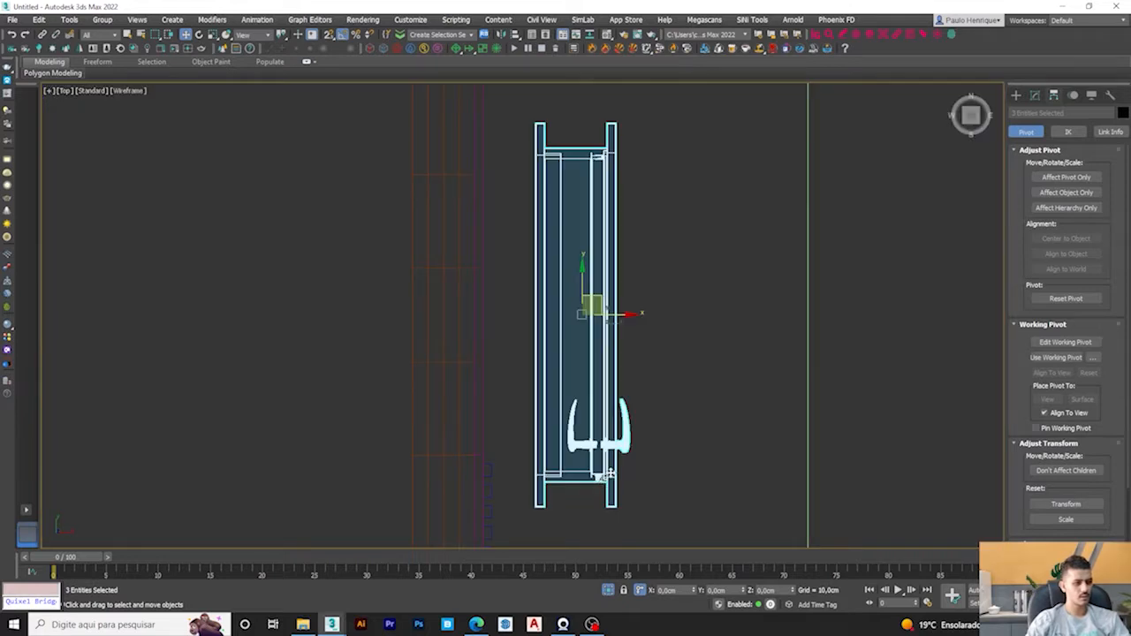
pyautogui.scroll(6, 606, 482)
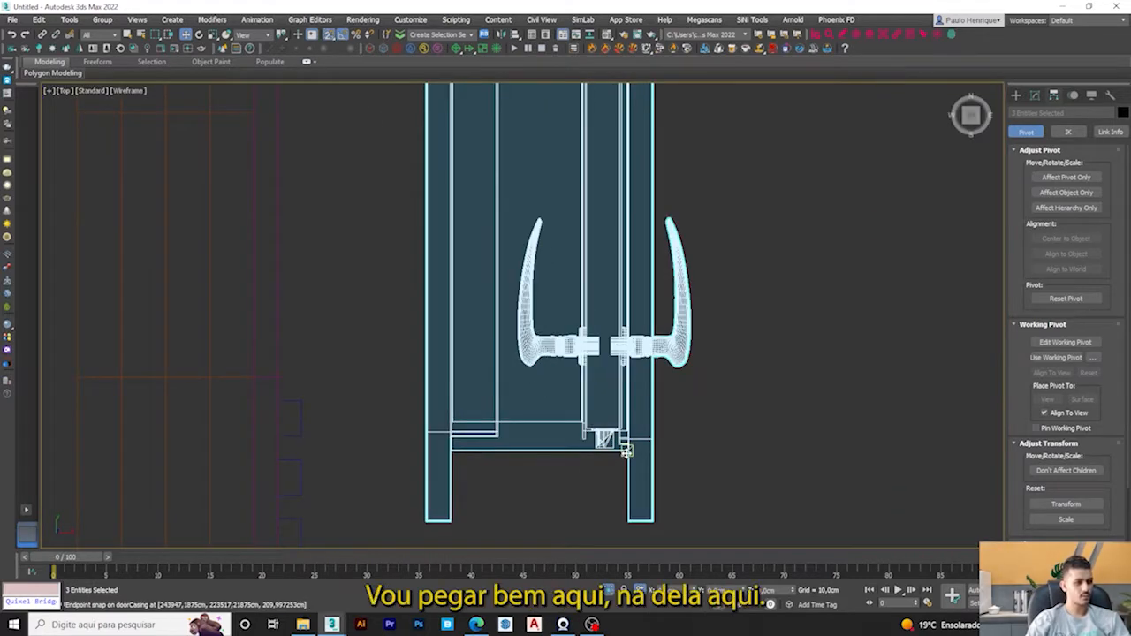
pyautogui.moveTo(625, 451)
pyautogui.mouseDown()
pyautogui.moveTo(379, 321)
pyautogui.moveTo(274, 324)
pyautogui.moveTo(253, 371)
pyautogui.moveTo(276, 376)
pyautogui.moveTo(318, 285)
pyautogui.moveTo(374, 235)
pyautogui.moveTo(296, 356)
pyautogui.moveTo(256, 379)
pyautogui.mouseUp()
pyautogui.scroll(-5, 256, 379)
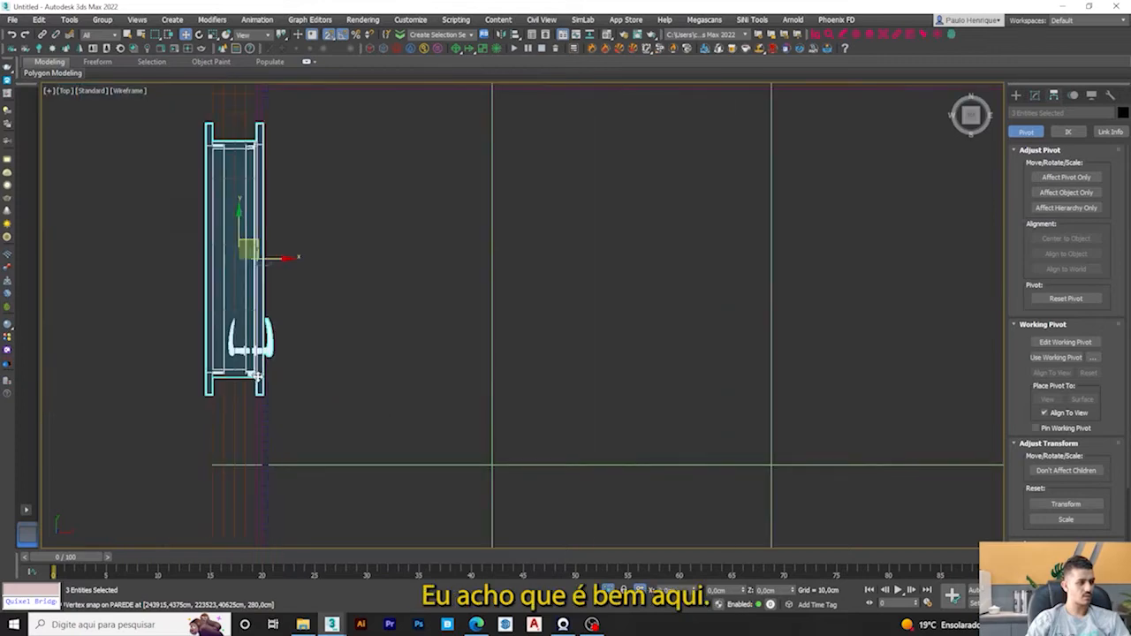
# Step: Turn off snapping and shift the door slightly sideways along the wall, away from the slatted panel
pyautogui.press('F3')
pyautogui.moveTo(308, 344)
pyautogui.keyDown('alt'); pyautogui.mouseDown(button='middle')
pyautogui.moveTo(202, 277)
pyautogui.moveTo(190, 248)
pyautogui.mouseUp(button='middle'); pyautogui.keyUp('alt')
pyautogui.keyDown('alt'); pyautogui.moveTo(445, 336); pyautogui.dragTo(435, 334, button='middle'); pyautogui.keyUp('alt')
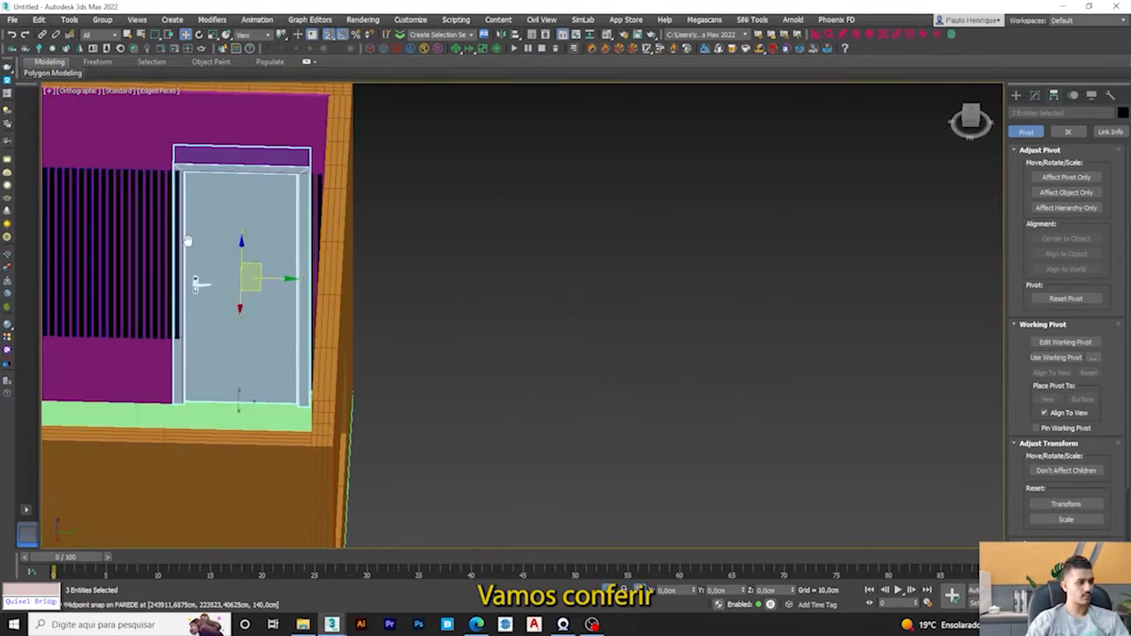
pyautogui.scroll(4, 207, 196)
pyautogui.moveTo(210, 200); pyautogui.dragTo(320, 218, button='middle')
pyautogui.scroll(2, 173, 162)
pyautogui.moveTo(419, 336); pyautogui.dragTo(412, 399, button='middle')
pyautogui.scroll(-2, 401, 310)
pyautogui.moveTo(401, 309); pyautogui.dragTo(392, 252, button='middle')
pyautogui.click(325, 39)
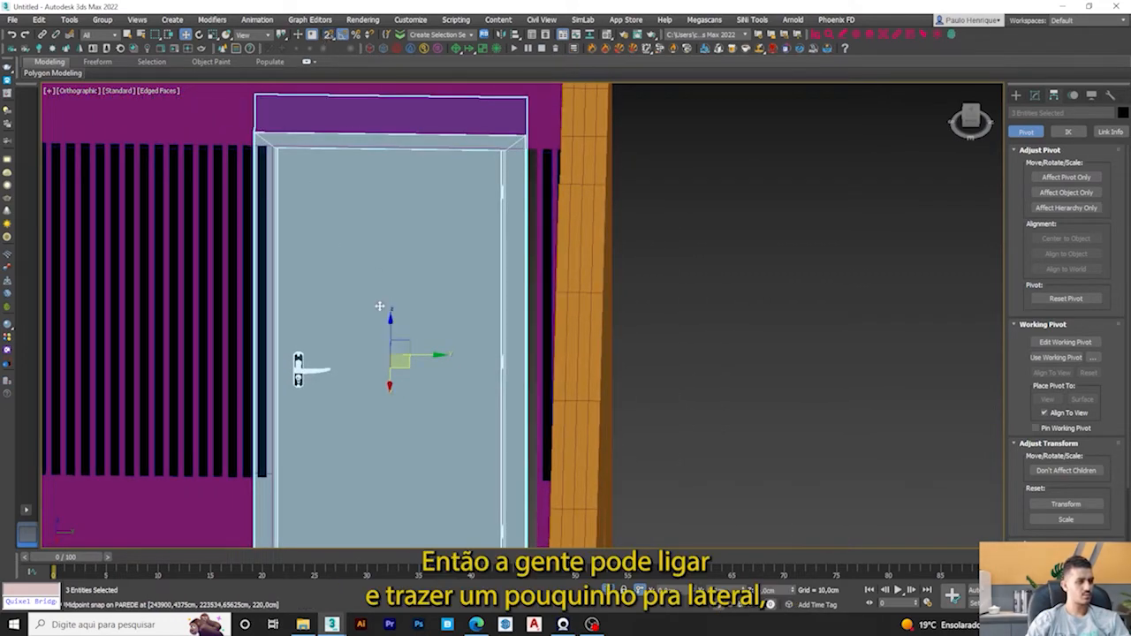
pyautogui.moveTo(381, 309); pyautogui.dragTo(388, 282, button='middle')
pyautogui.moveTo(432, 326); pyautogui.dragTo(448, 326)
# Step: Inspect the door's fit in the doorway from inside the room and from the exterior wall
pyautogui.keyDown('alt'); pyautogui.moveTo(442, 331); pyautogui.dragTo(677, 306, button='middle'); pyautogui.keyUp('alt')
pyautogui.click(677, 306)
pyautogui.scroll(2, 444, 328)
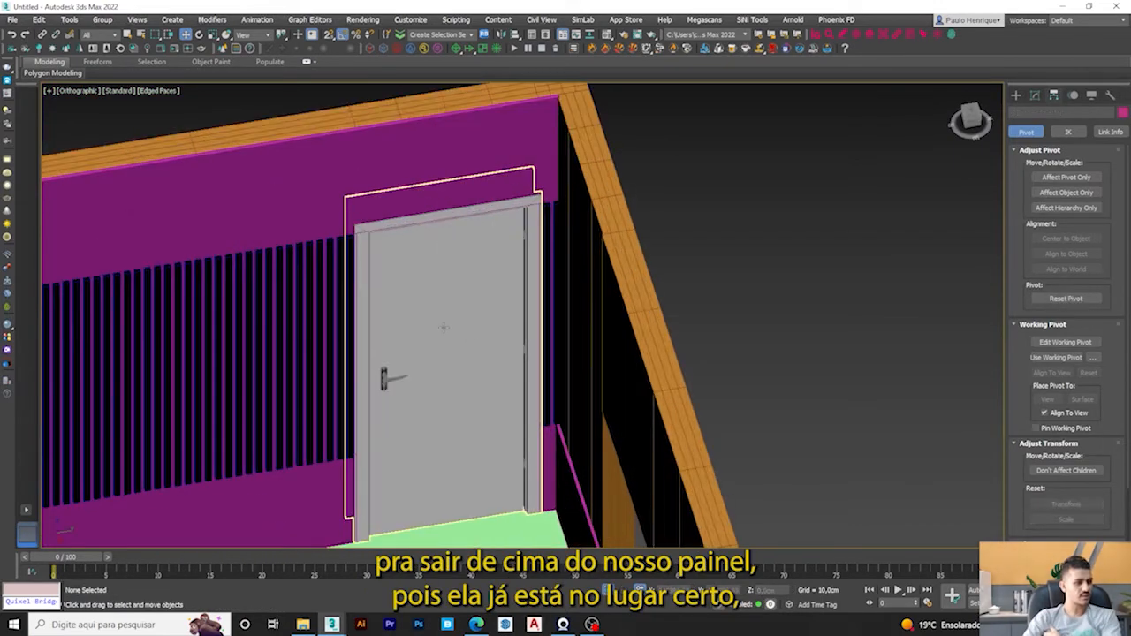
pyautogui.click(445, 329)
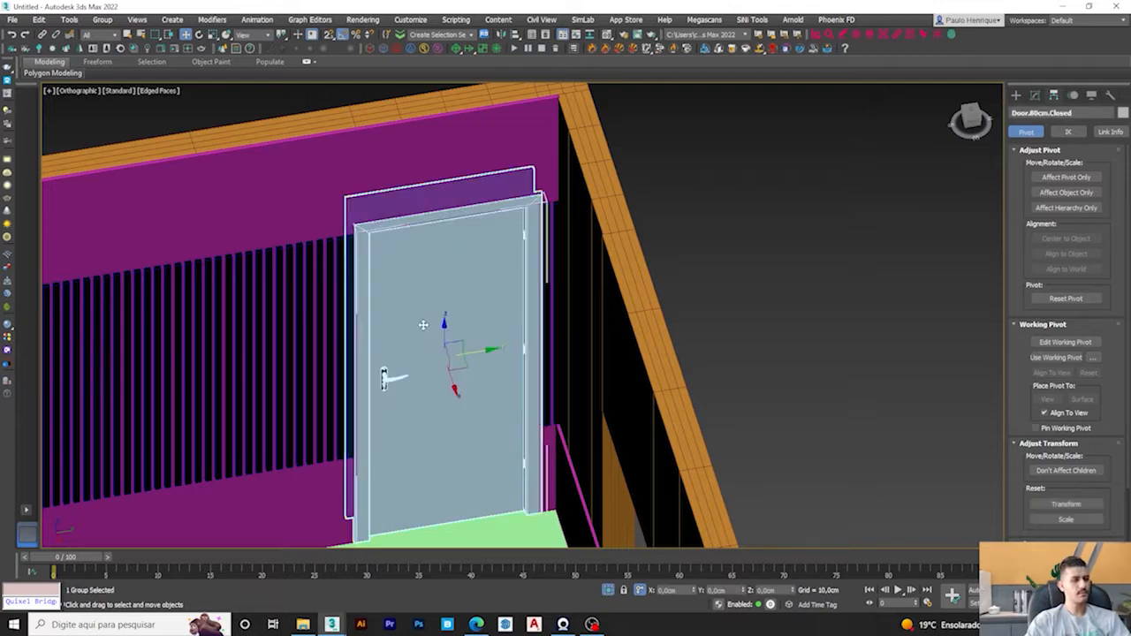
pyautogui.scroll(-2, 425, 334)
pyautogui.keyDown('alt'); pyautogui.moveTo(424, 334); pyautogui.dragTo(605, 350, button='middle'); pyautogui.keyUp('alt')
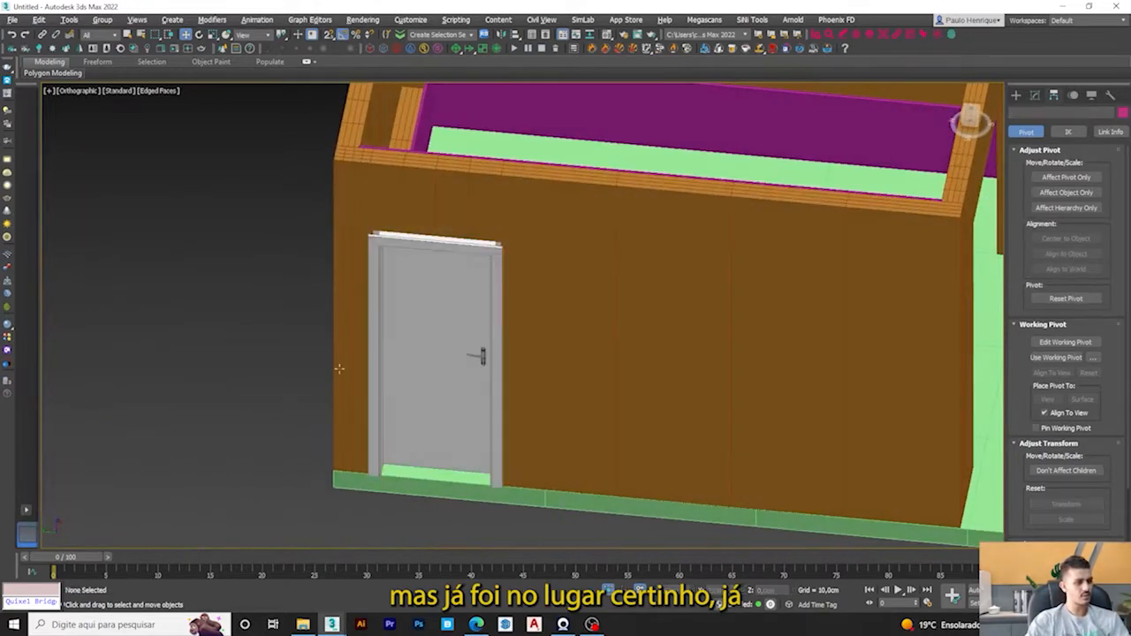
pyautogui.keyDown('alt'); pyautogui.moveTo(339, 369); pyautogui.dragTo(293, 374, button='middle'); pyautogui.keyUp('alt')
pyautogui.scroll(2, 299, 258)
pyautogui.click(315, 283)
pyautogui.scroll(-2, 333, 267)
pyautogui.click(334, 258)
pyautogui.click(327, 336)
# Step: Examine the door frame's depth against the wall thickness and its top edge against the opening
pyautogui.press('t')
pyautogui.press('z')
pyautogui.press('F3')
pyautogui.press('F3')
pyautogui.press('F3')
pyautogui.press('F3')
pyautogui.moveTo(489, 267)
pyautogui.keyDown('alt'); pyautogui.mouseDown(button='middle')
pyautogui.moveTo(505, 185)
pyautogui.moveTo(575, 273)
pyautogui.moveTo(649, 222)
pyautogui.moveTo(669, 222)
pyautogui.mouseUp(button='middle'); pyautogui.keyUp('alt')
pyautogui.scroll(3, 528, 167)
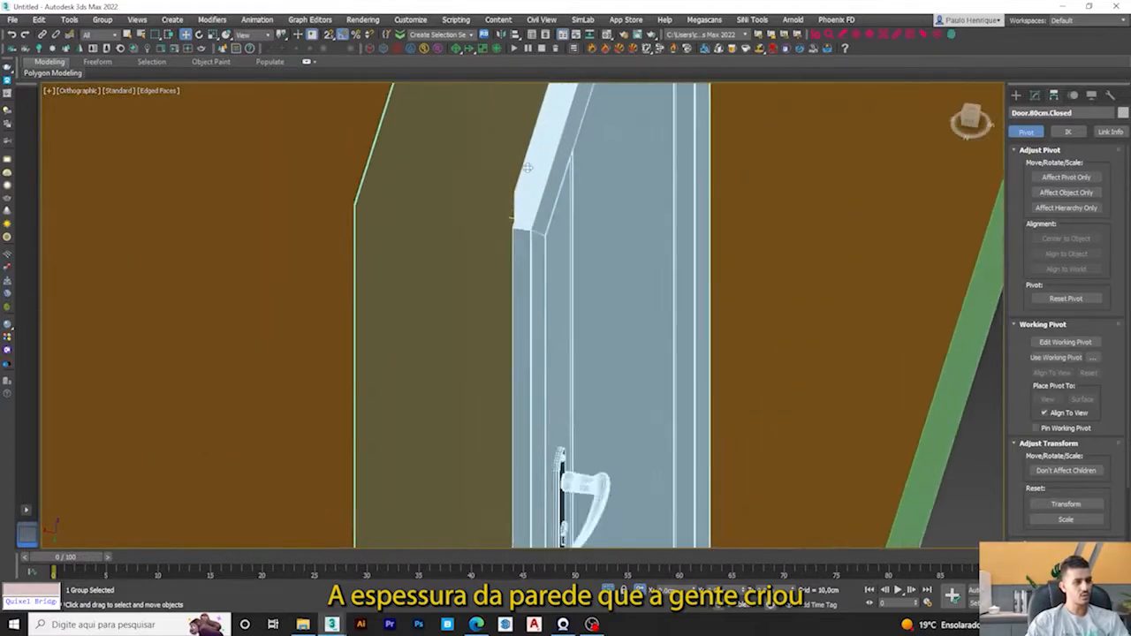
pyautogui.scroll(3, 517, 215)
pyautogui.scroll(-9, 518, 215)
pyautogui.keyDown('alt'); pyautogui.moveTo(518, 214); pyautogui.dragTo(369, 248, button='middle'); pyautogui.keyUp('alt')
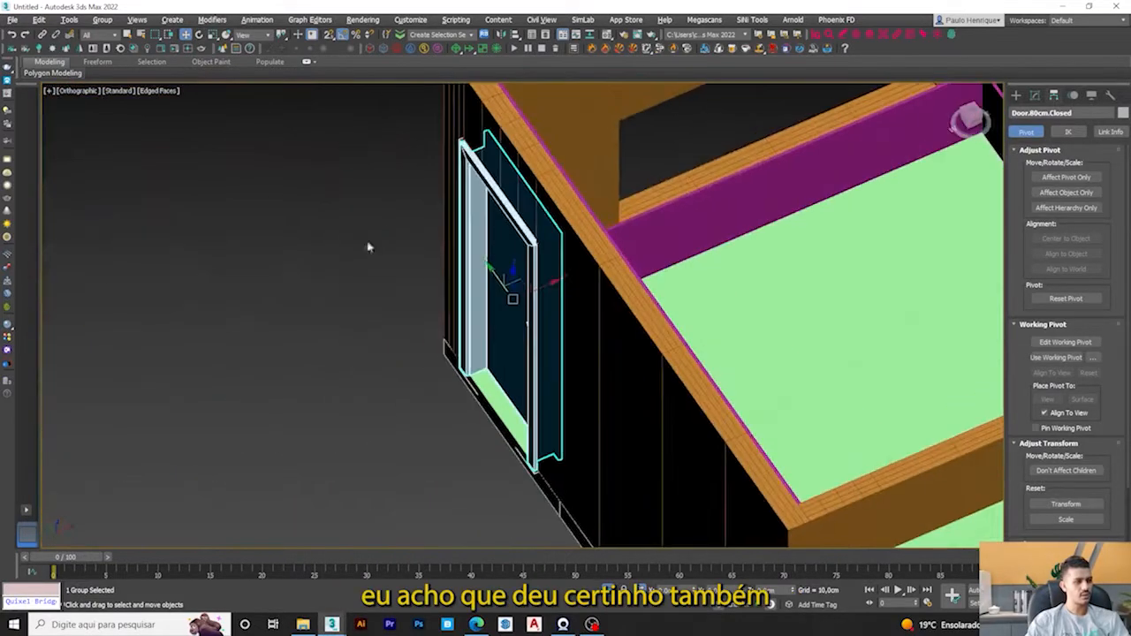
pyautogui.scroll(6, 479, 196)
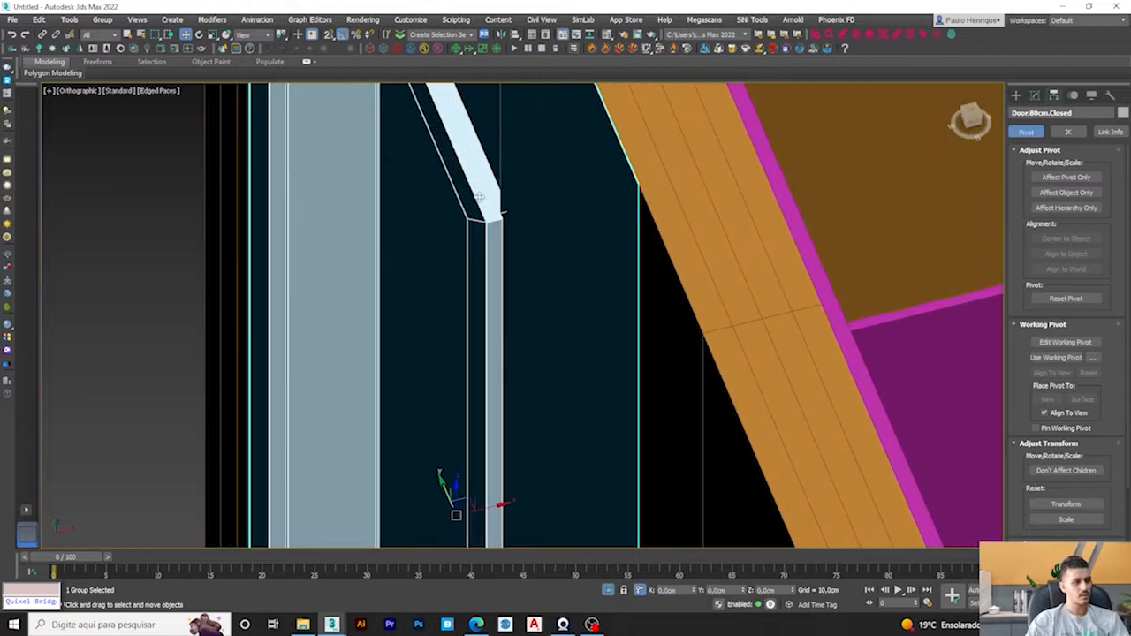
pyautogui.scroll(-7, 479, 197)
pyautogui.keyDown('alt'); pyautogui.moveTo(487, 226); pyautogui.dragTo(596, 224, button='middle'); pyautogui.keyUp('alt')
pyautogui.keyDown('alt'); pyautogui.moveTo(522, 166); pyautogui.dragTo(548, 143, button='middle'); pyautogui.keyUp('alt')
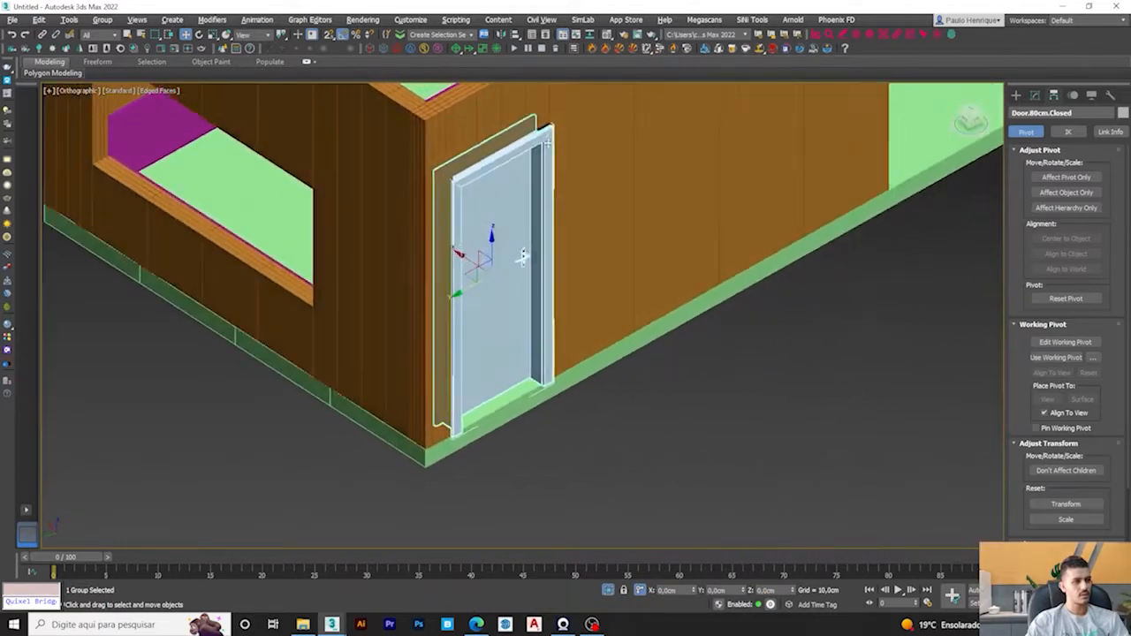
pyautogui.scroll(6, 548, 141)
pyautogui.scroll(-4, 555, 183)
pyautogui.keyDown('alt'); pyautogui.moveTo(555, 184); pyautogui.dragTo(521, 134, button='middle'); pyautogui.keyUp('alt')
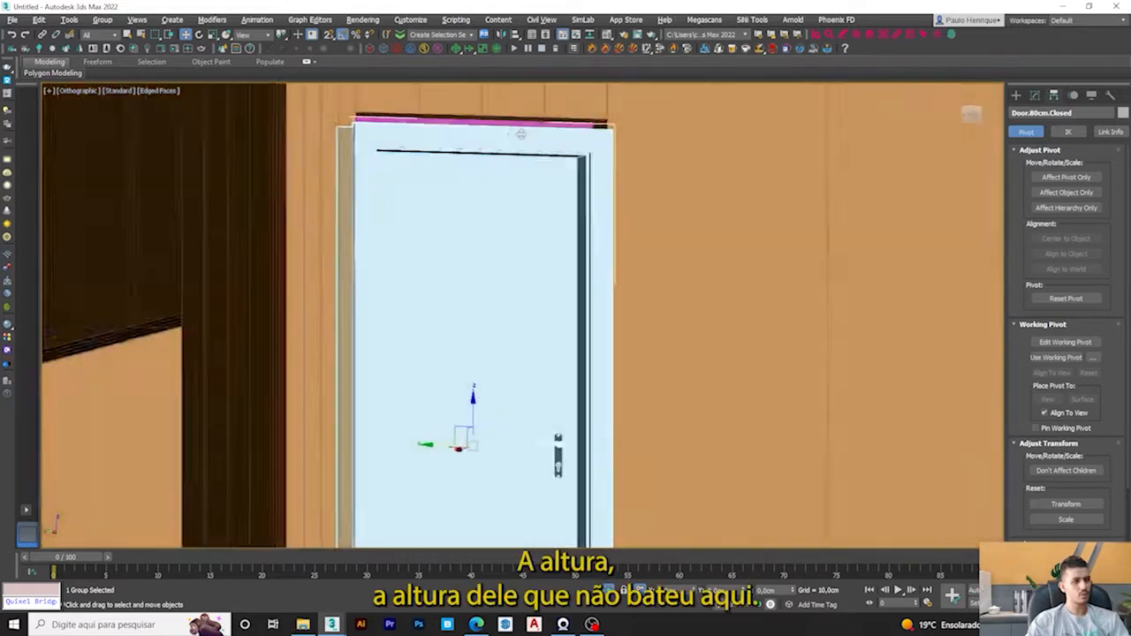
# Step: Examine the door frame's height at its top end in the front wireframe view
pyautogui.press('f')
pyautogui.press('F3')
pyautogui.scroll(8, 529, 155)
pyautogui.scroll(-5, 547, 219)
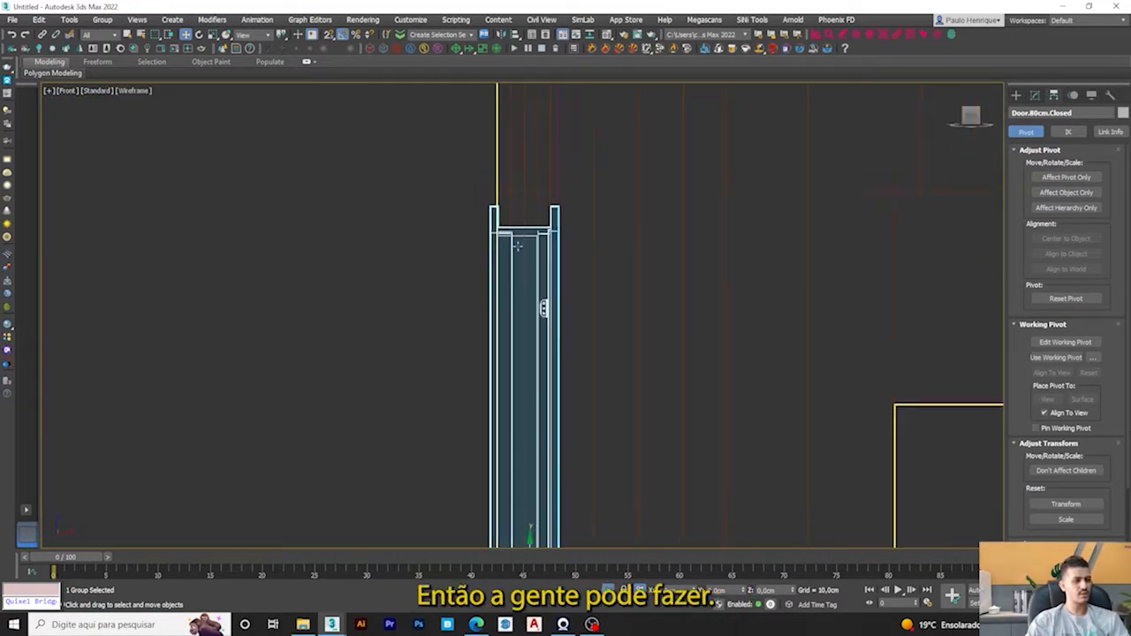
pyautogui.scroll(-4, 528, 209)
pyautogui.scroll(4, 528, 248)
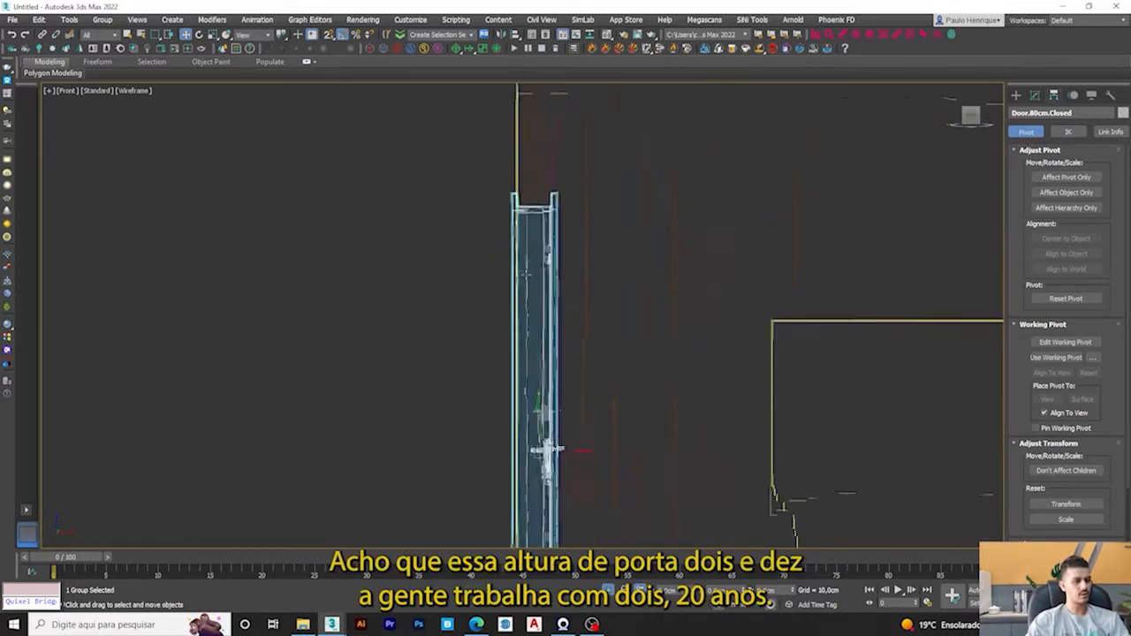
pyautogui.scroll(-3, 528, 247)
pyautogui.scroll(6, 586, 232)
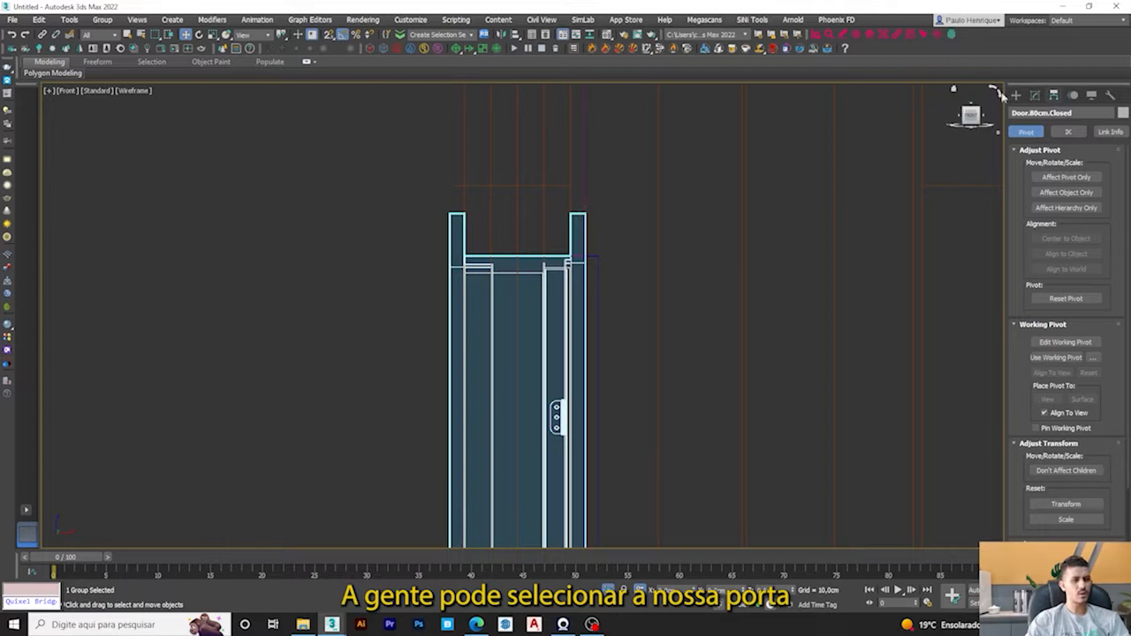
# Step: Add an Edit Poly modifier to the door group and enter vertex editing
pyautogui.click(1036, 95)
pyautogui.click(1065, 127)
pyautogui.scroll(-3, 1061, 177)
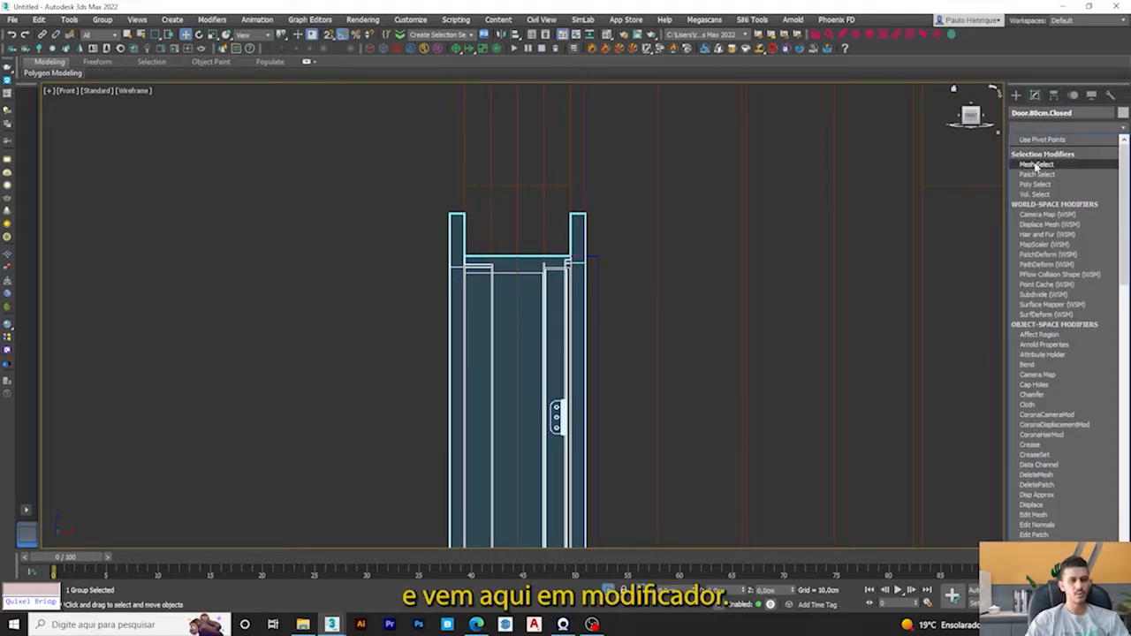
pyautogui.click(1044, 130)
pyautogui.click(1044, 130)
pyautogui.press('e')
pyautogui.click(1049, 169)
pyautogui.click(1038, 347)
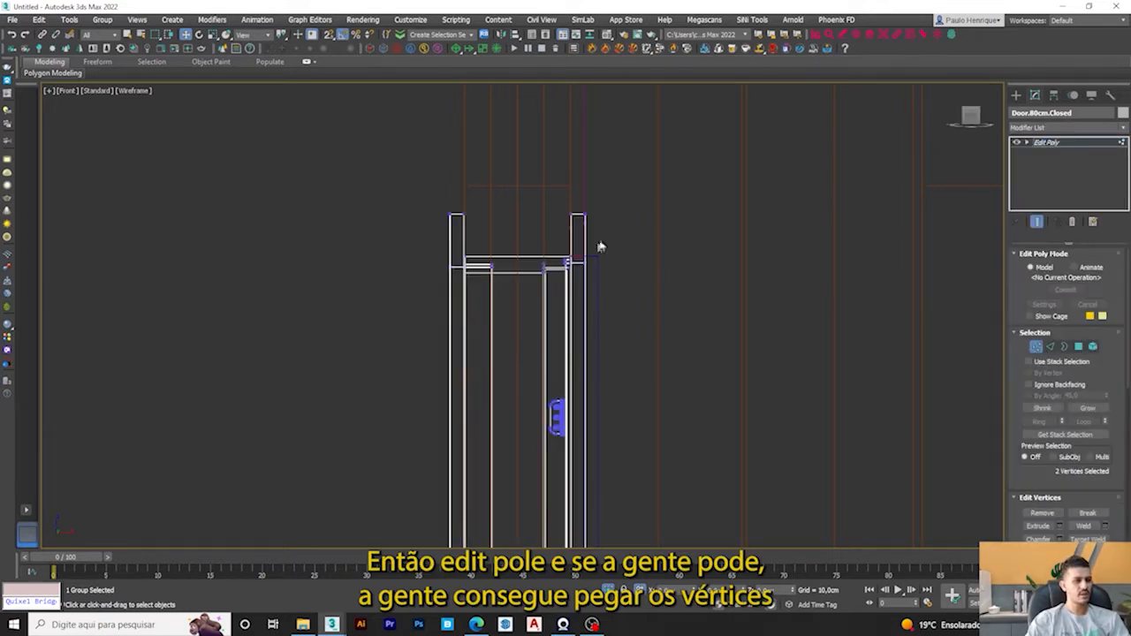
# Step: Select the vertices at the top of the door and raise them by 10 cm
pyautogui.moveTo(326, 350); pyautogui.dragTo(327, 347)
pyautogui.scroll(4, 530, 243)
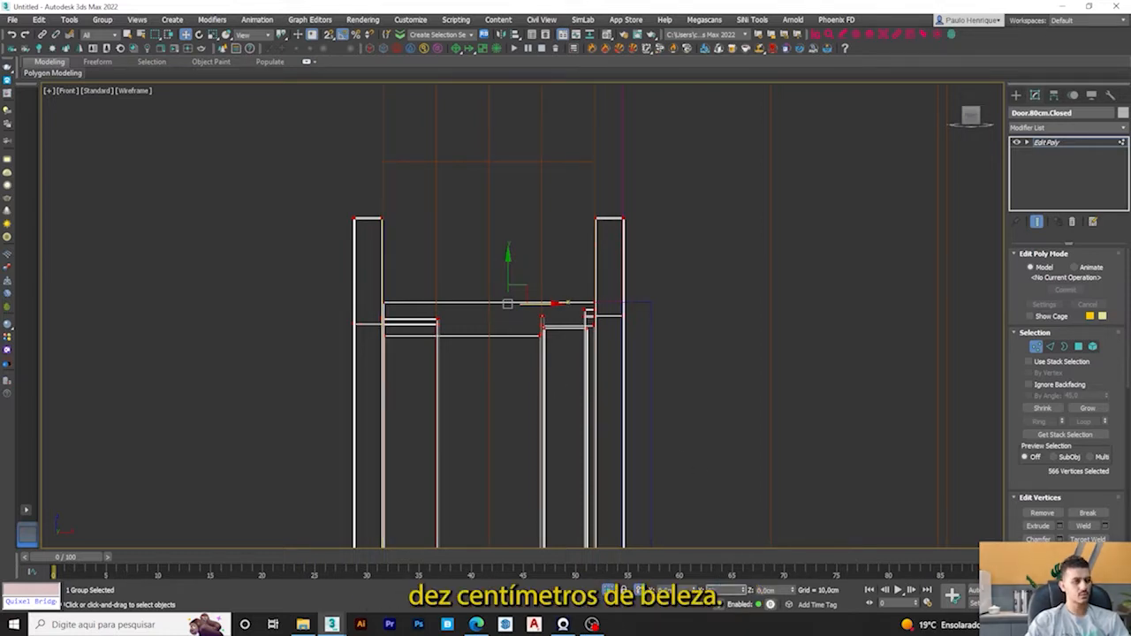
pyautogui.press('Return')
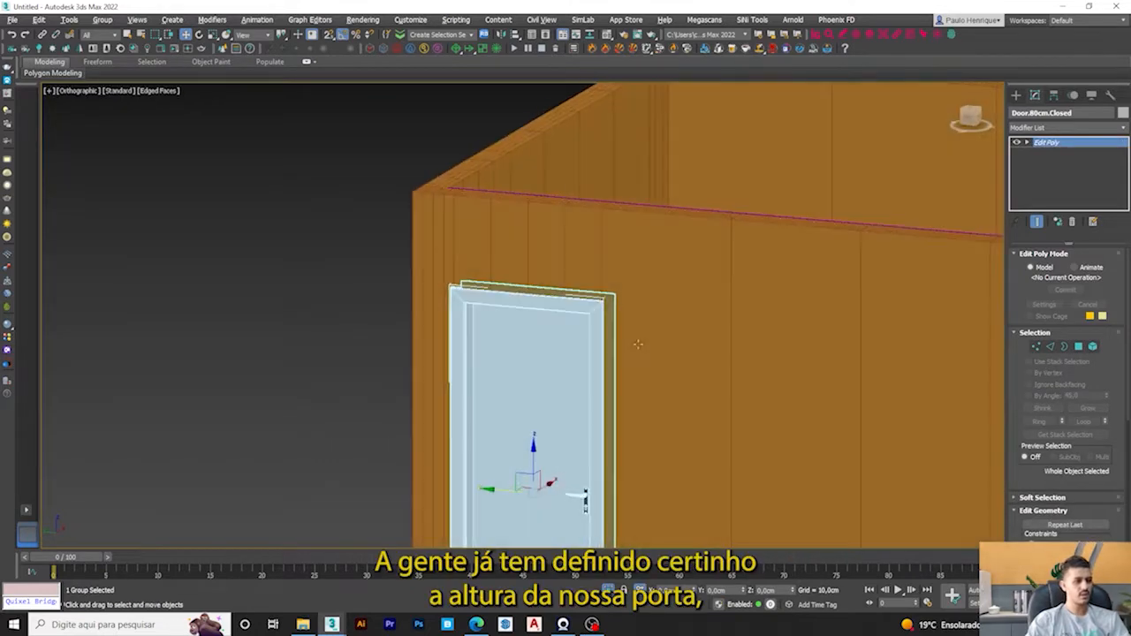
# Step: Inspect the heightened door from outside and inside, checking its frame against the doorway and slatted panel
pyautogui.click(537, 118)
pyautogui.keyDown('alt'); pyautogui.moveTo(569, 326); pyautogui.dragTo(566, 298, button='middle'); pyautogui.keyUp('alt')
pyautogui.press('z')
pyautogui.scroll(5, 586, 218)
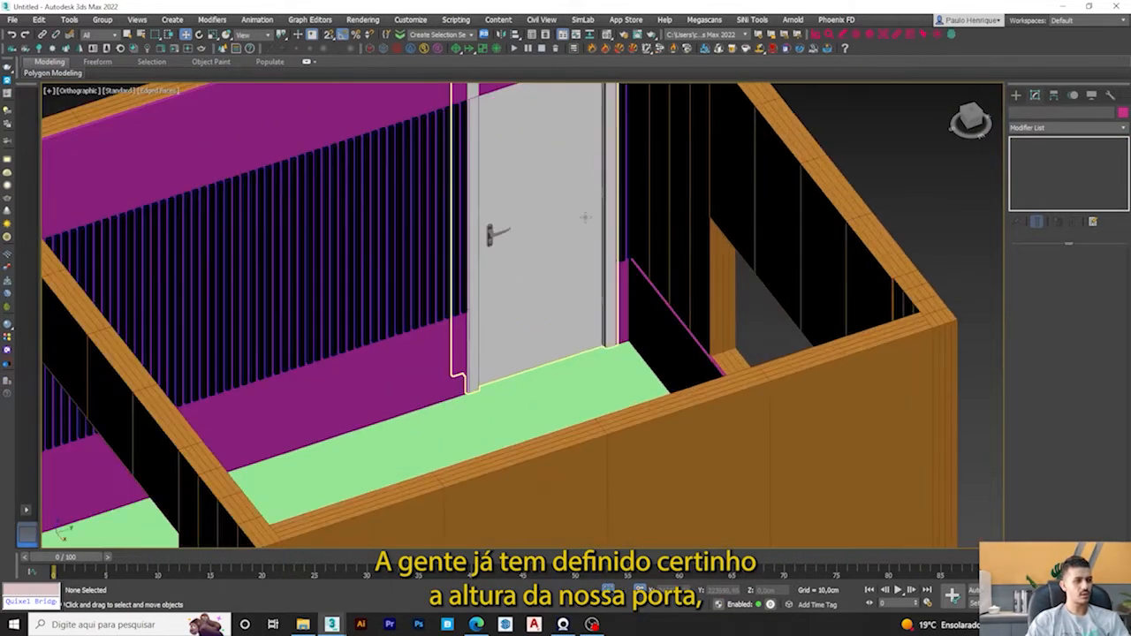
pyautogui.click(585, 219)
pyautogui.scroll(-5, 586, 218)
pyautogui.keyDown('alt'); pyautogui.moveTo(585, 219); pyautogui.dragTo(545, 297, button='middle'); pyautogui.keyUp('alt')
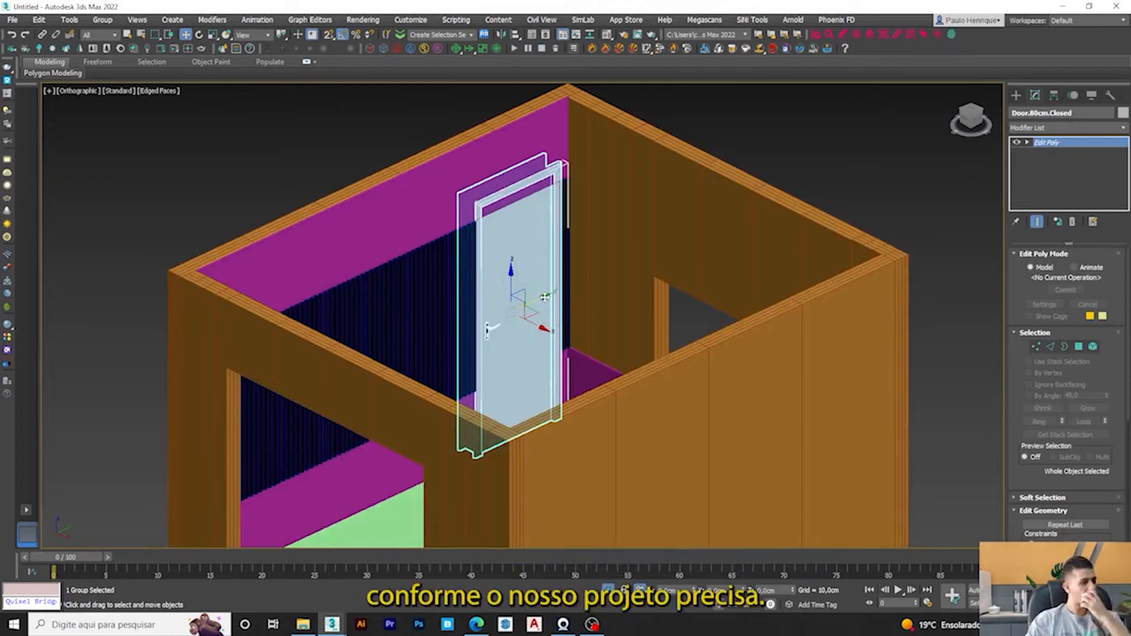
pyautogui.scroll(4, 509, 240)
pyautogui.scroll(-4, 511, 243)
pyautogui.keyDown('alt'); pyautogui.moveTo(511, 243); pyautogui.dragTo(483, 231, button='middle'); pyautogui.keyUp('alt')
pyautogui.scroll(5, 482, 231)
pyautogui.scroll(-5, 549, 304)
pyautogui.keyDown('alt'); pyautogui.moveTo(549, 304); pyautogui.dragTo(552, 400, button='middle'); pyautogui.keyUp('alt')
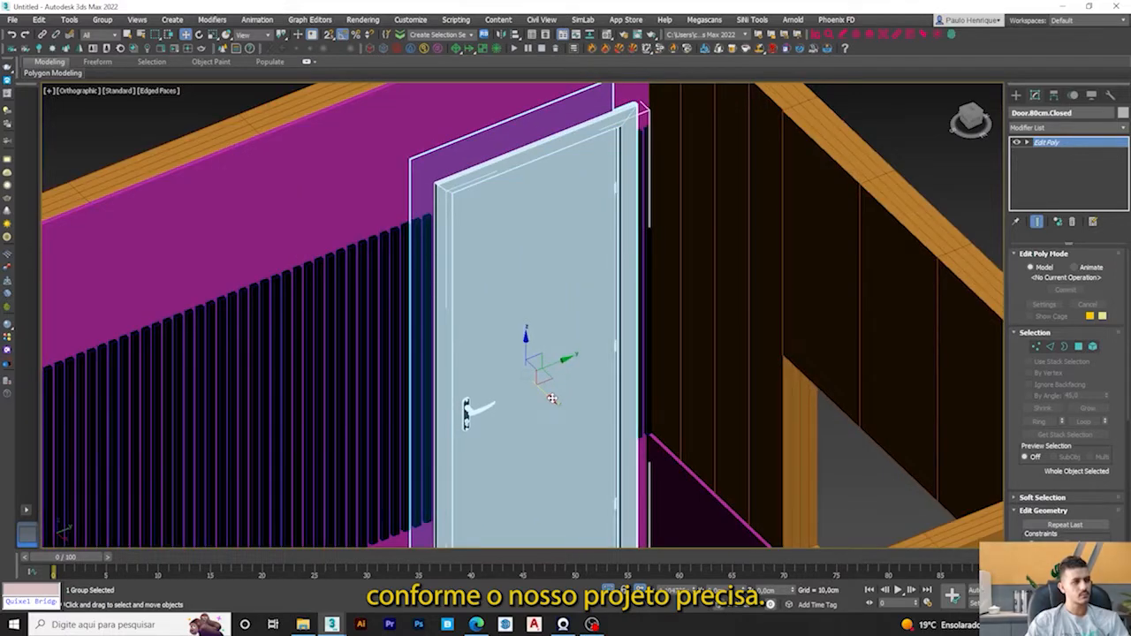
pyautogui.hotkey('ctrl', 'z')
pyautogui.keyDown('alt'); pyautogui.moveTo(485, 339); pyautogui.dragTo(529, 354, button='middle'); pyautogui.keyUp('alt')
pyautogui.scroll(4, 489, 239)
pyautogui.keyDown('alt'); pyautogui.moveTo(476, 256); pyautogui.dragTo(476, 282, button='middle'); pyautogui.keyUp('alt')
# Step: Try to move the door toward the room interior in plan wireframe to clear the wall panel
pyautogui.press('t')
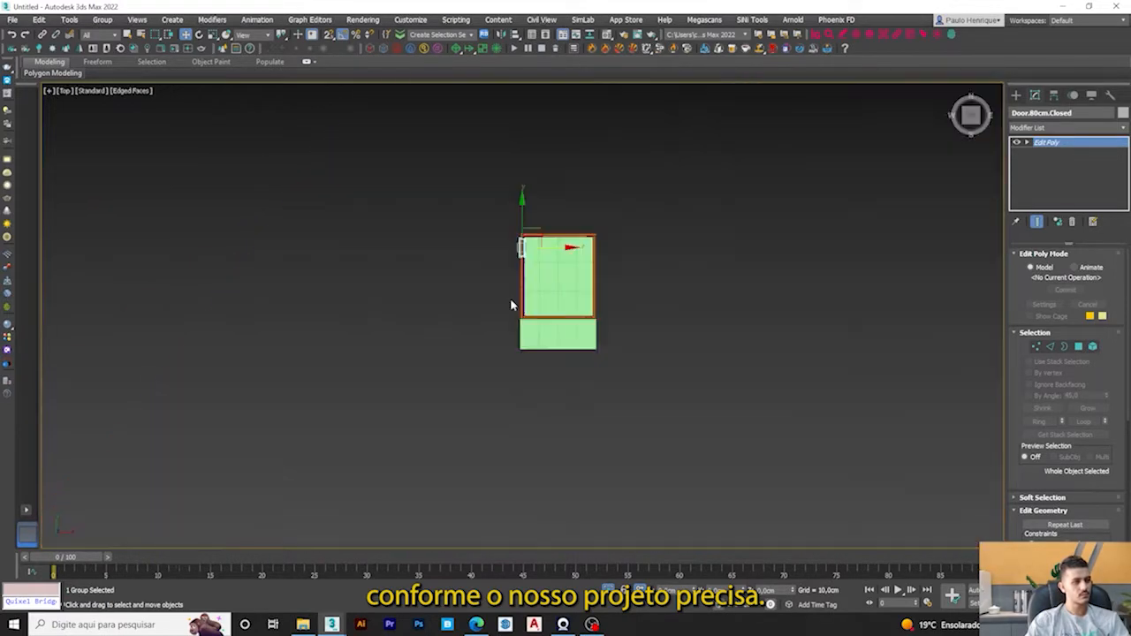
pyautogui.press('F3')
pyautogui.moveTo(569, 399); pyautogui.dragTo(542, 380, button='middle')
pyautogui.scroll(5, 548, 442)
pyautogui.scroll(-3, 469, 234)
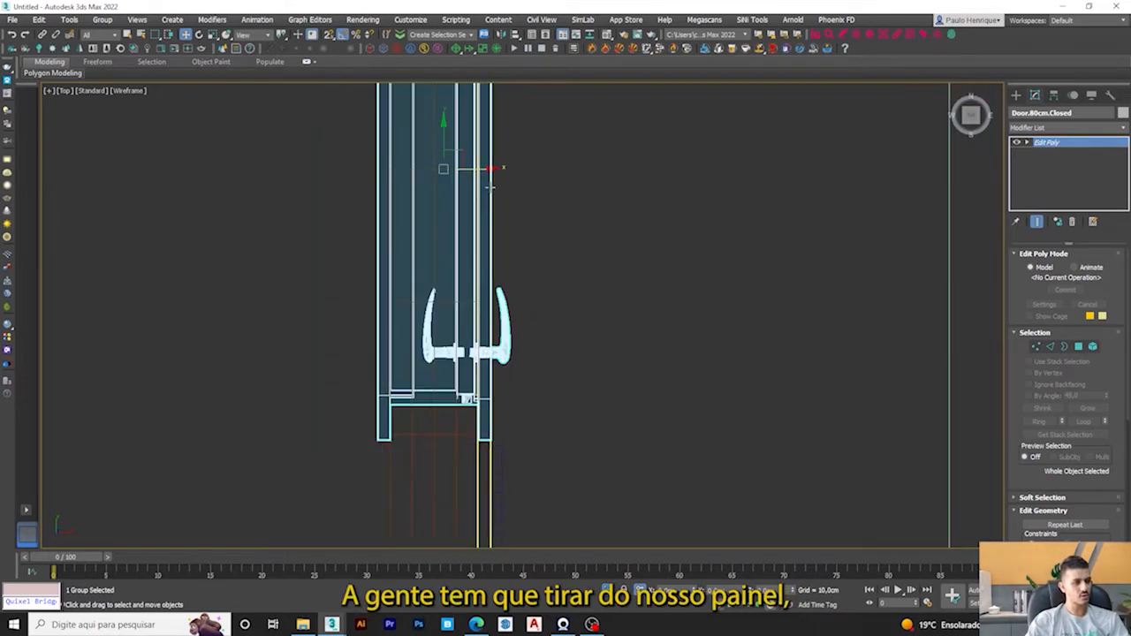
pyautogui.moveTo(485, 169); pyautogui.dragTo(510, 169)
pyautogui.hotkey('ctrl', 'z')
pyautogui.scroll(2, 467, 436)
pyautogui.scroll(3, 470, 435)
pyautogui.scroll(-5, 247, 392)
pyautogui.scroll(-2, 425, 384)
pyautogui.moveTo(689, 238); pyautogui.dragTo(651, 295, button='middle')
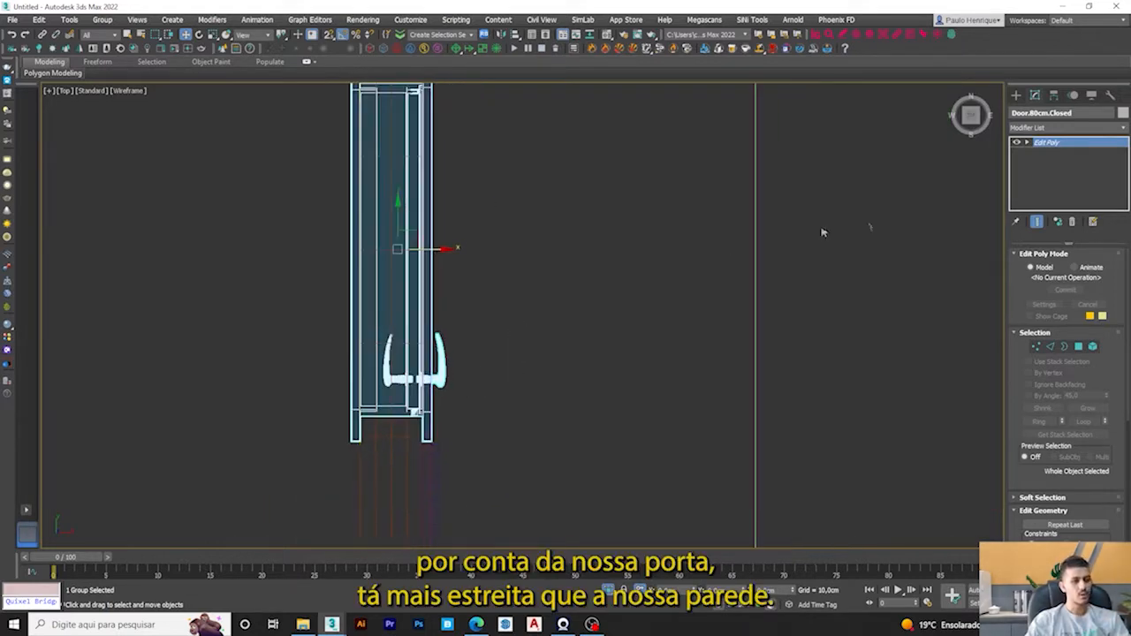
# Step: Select the vertices on the door's room side, including the handles and leaf, and move them inward so the frame clears the slatted panel
pyautogui.click(1040, 347)
pyautogui.moveTo(485, 198); pyautogui.dragTo(500, 269, button='middle')
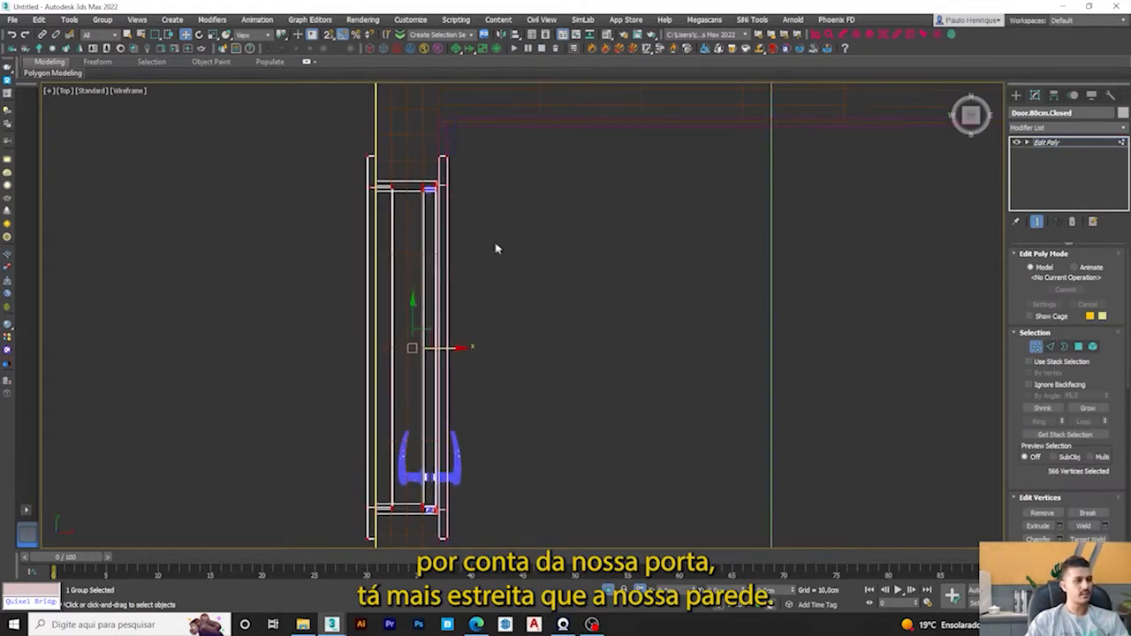
pyautogui.moveTo(506, 124); pyautogui.dragTo(428, 479)
pyautogui.moveTo(433, 439); pyautogui.dragTo(446, 381, button='middle')
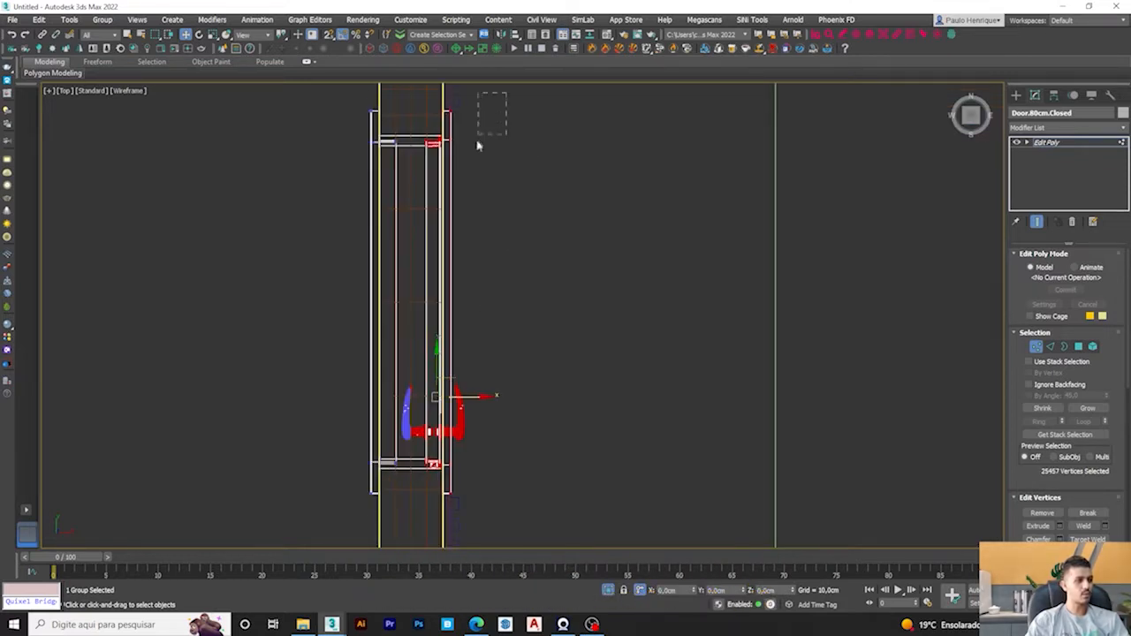
pyautogui.scroll(4, 452, 413)
pyautogui.press('F3')
pyautogui.moveTo(448, 407); pyautogui.dragTo(438, 333, button='middle')
pyautogui.press('F3')
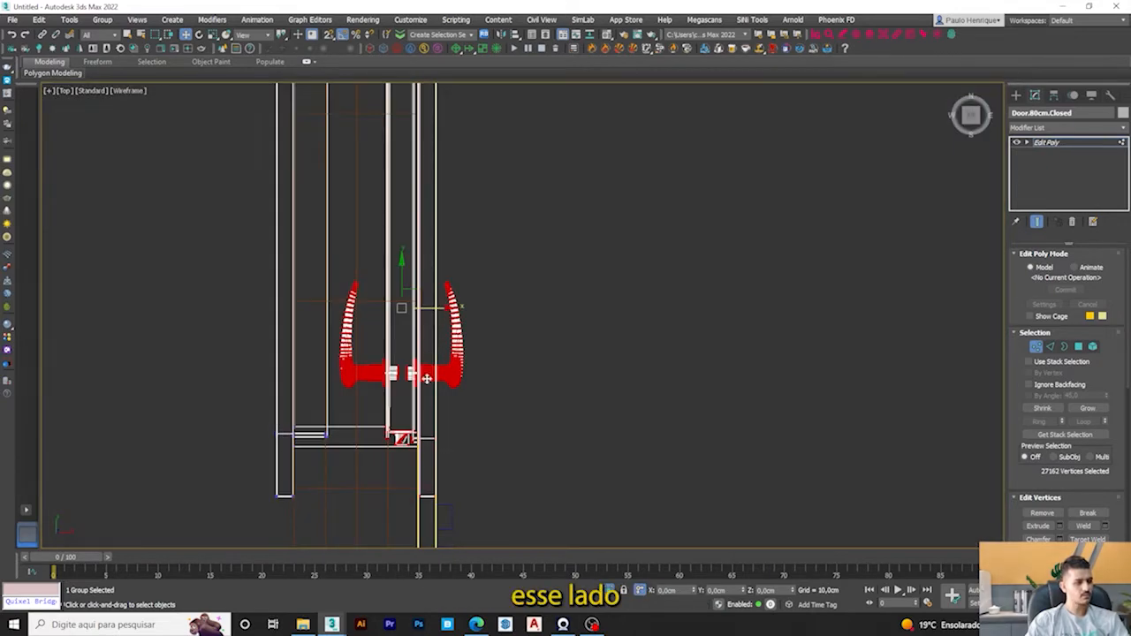
pyautogui.scroll(4, 415, 350)
pyautogui.moveTo(424, 275); pyautogui.dragTo(470, 270)
# Step: Leave vertex editing and inspect the widened door frame against the slatted panel and the whole room
pyautogui.keyDown('alt'); pyautogui.moveTo(447, 256); pyautogui.dragTo(508, 465, button='middle'); pyautogui.keyUp('alt')
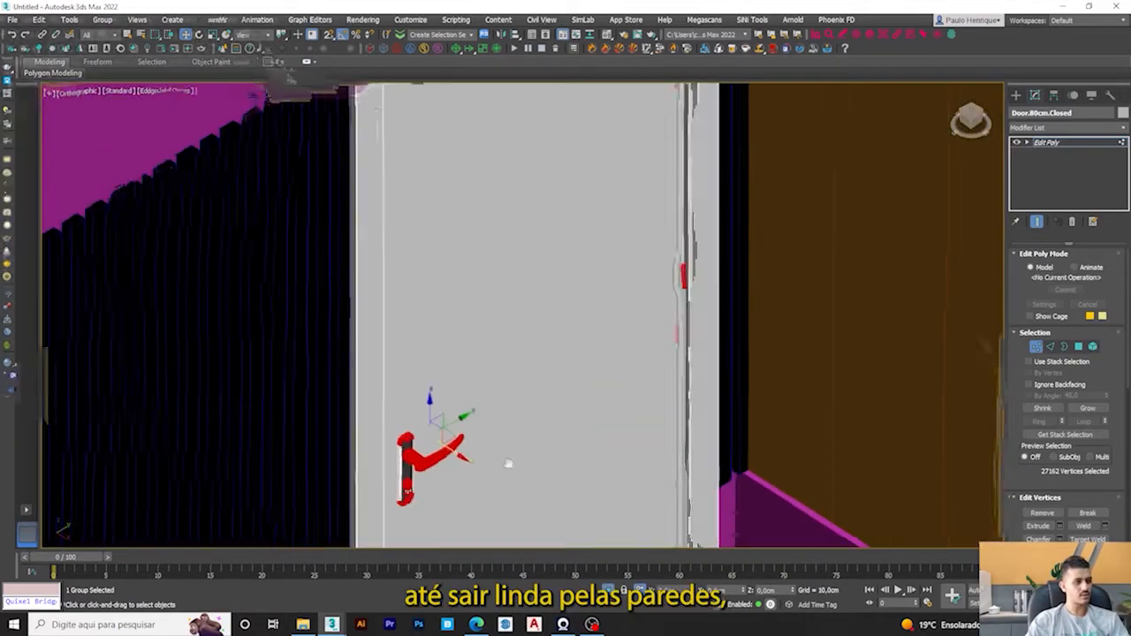
pyautogui.scroll(-2, 507, 465)
pyautogui.moveTo(449, 307); pyautogui.dragTo(442, 404, button='middle')
pyautogui.scroll(-1, 442, 404)
pyautogui.click(1036, 348)
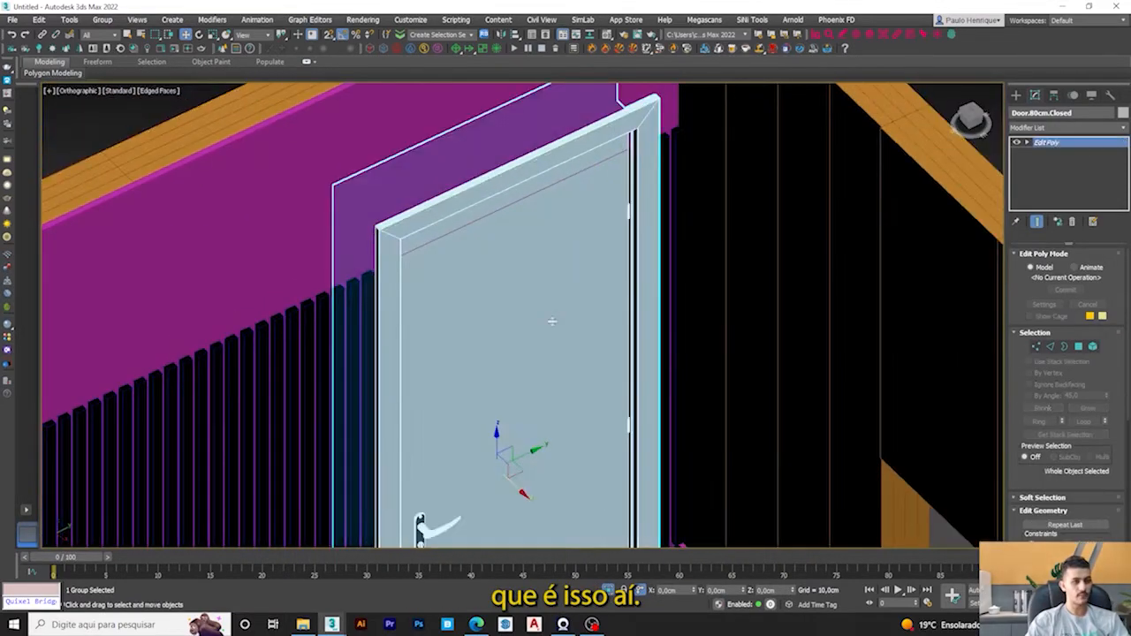
pyautogui.scroll(-6, 541, 326)
pyautogui.click(335, 234)
pyautogui.click(518, 365)
pyautogui.keyDown('alt'); pyautogui.moveTo(518, 365); pyautogui.dragTo(541, 373, button='middle'); pyautogui.keyUp('alt')
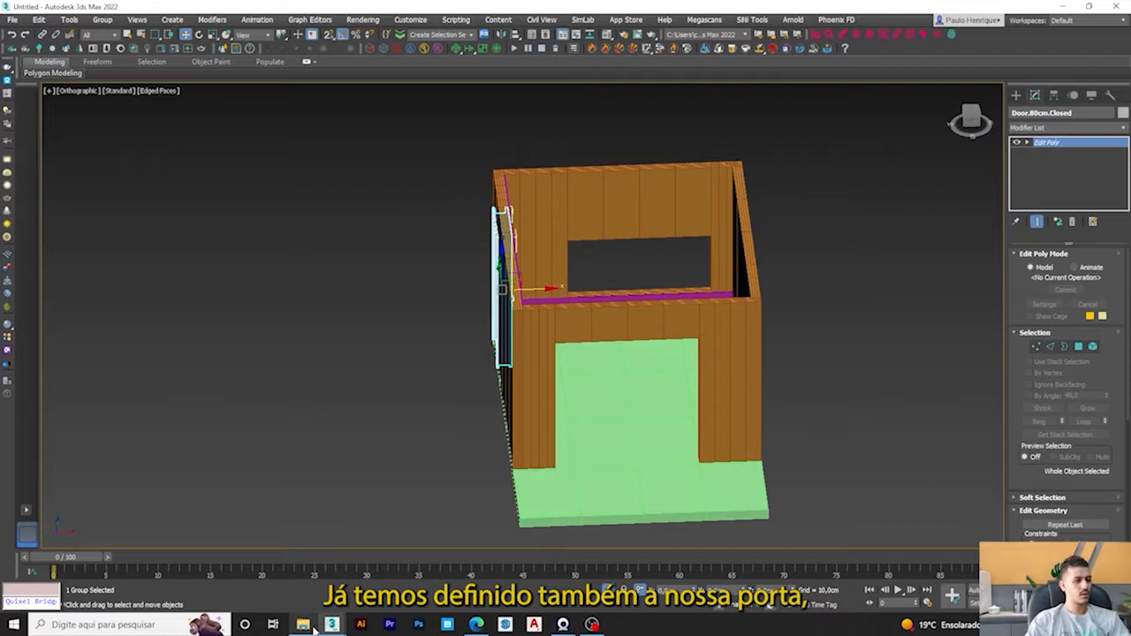
# Step: Switch to File Explorer and open the Window7 folder inside PORTAS > portal balcao lisa
pyautogui.click(303, 625)
pyautogui.click(160, 101)
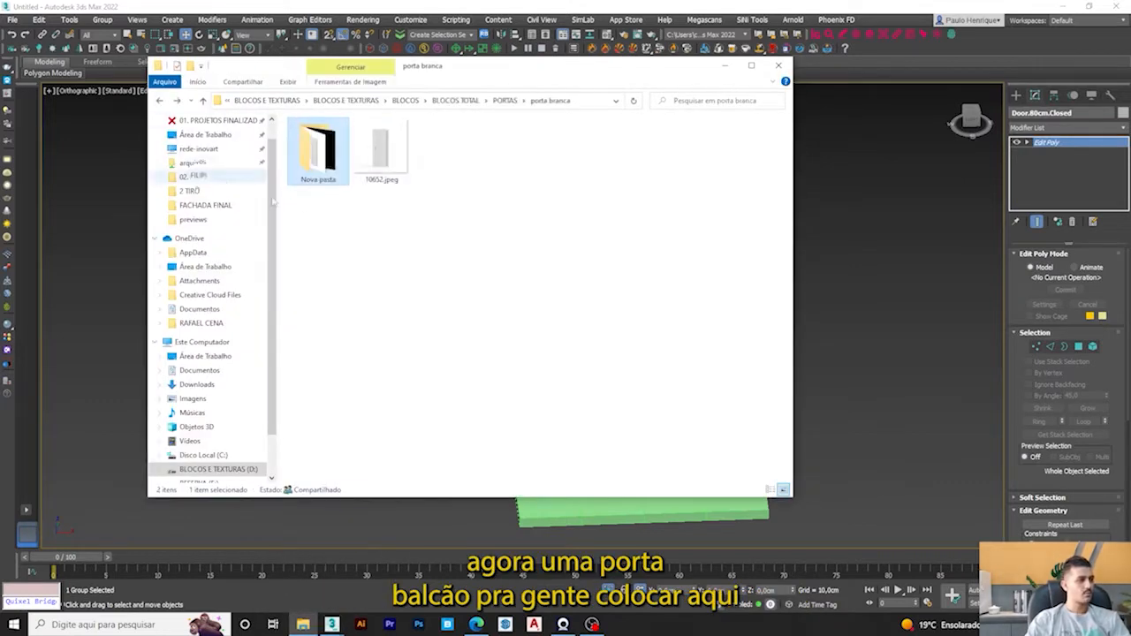
pyautogui.click(161, 101)
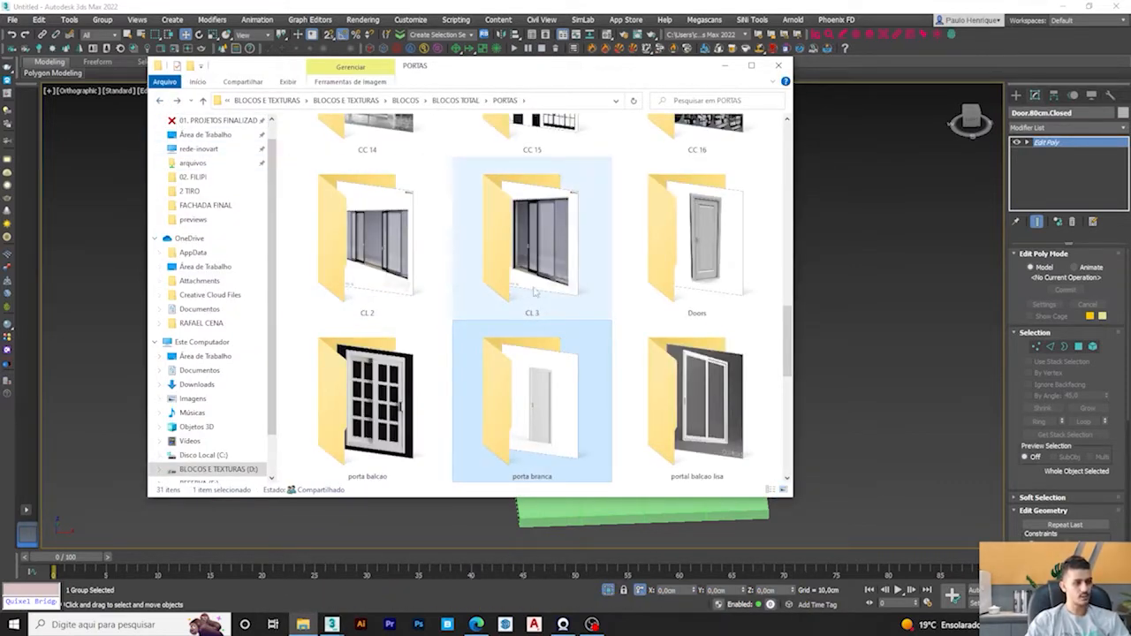
pyautogui.scroll(-2, 531, 301)
pyautogui.doubleClick(694, 248)
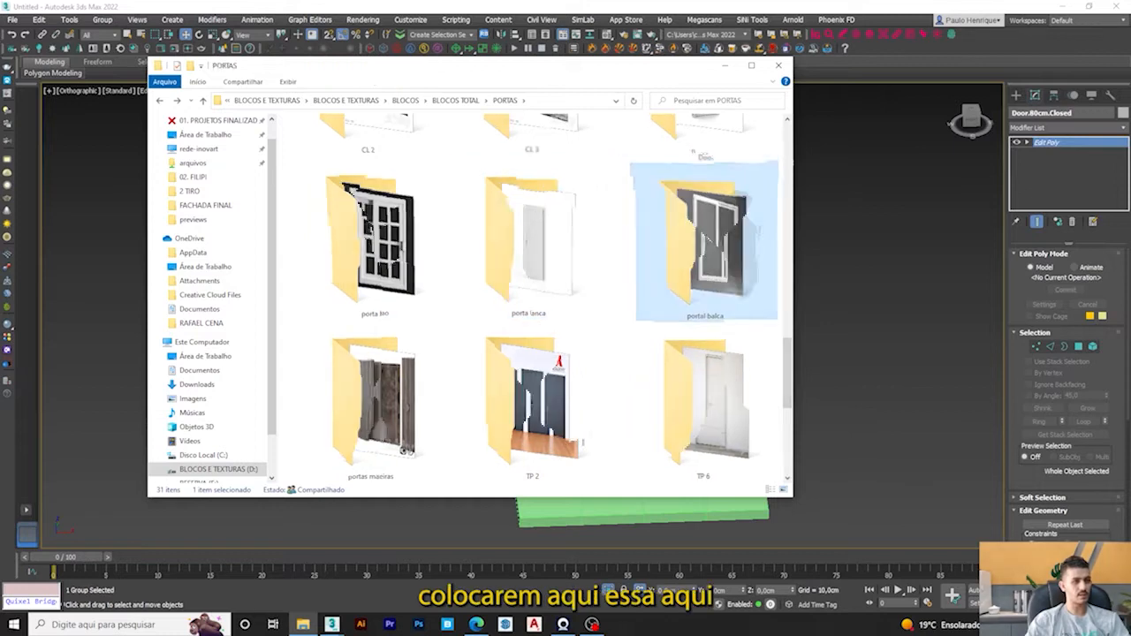
pyautogui.doubleClick(336, 154)
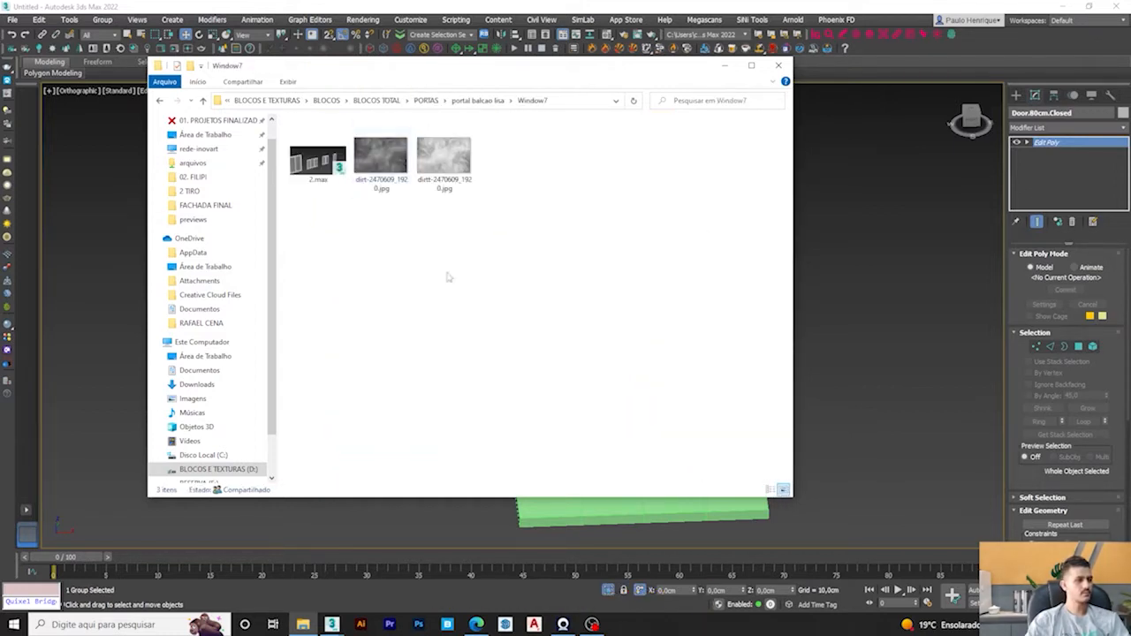
# Step: Merge 2.max into the 3ds Max scene and place its window models near the room
pyautogui.moveTo(856, 251); pyautogui.dragTo(858, 253)
pyautogui.click(889, 263)
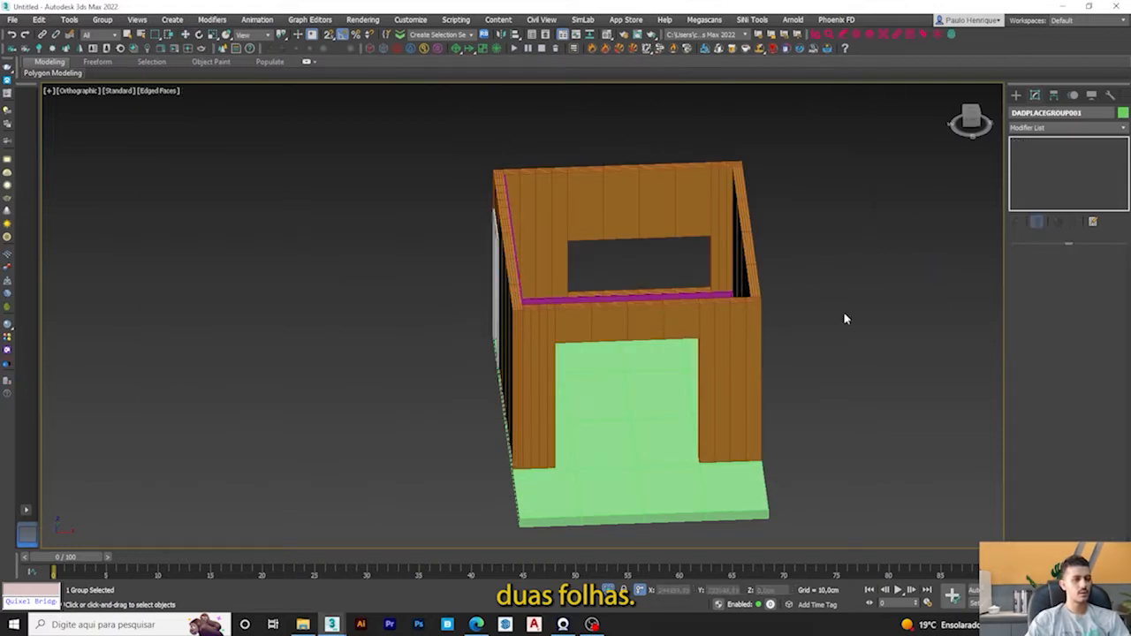
pyautogui.click(822, 355)
pyautogui.press('w')
pyautogui.moveTo(822, 355); pyautogui.dragTo(676, 365, button='middle')
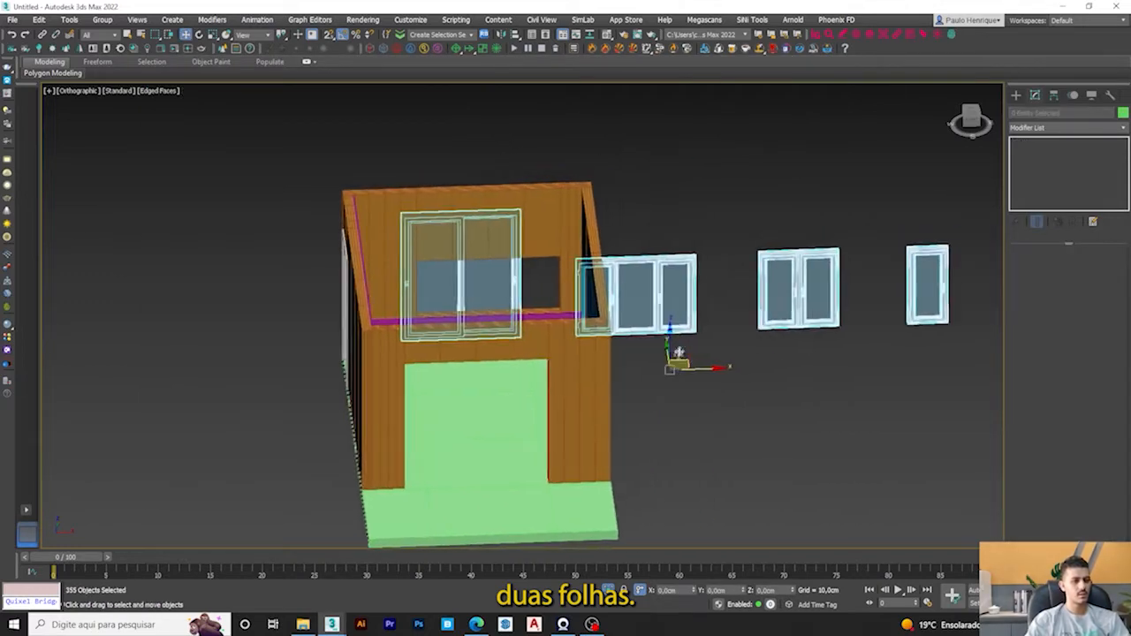
# Step: Move the imported window models clear of the room along its side and deselect them
pyautogui.press('t')
pyautogui.press('z')
pyautogui.scroll(-4, 577, 305)
pyautogui.moveTo(562, 321); pyautogui.dragTo(820, 403)
pyautogui.keyDown('alt'); pyautogui.moveTo(821, 403); pyautogui.dragTo(705, 334, button='middle'); pyautogui.keyUp('alt')
pyautogui.click(579, 378)
pyautogui.moveTo(579, 377); pyautogui.dragTo(643, 341, button='middle')
pyautogui.scroll(2, 610, 369)
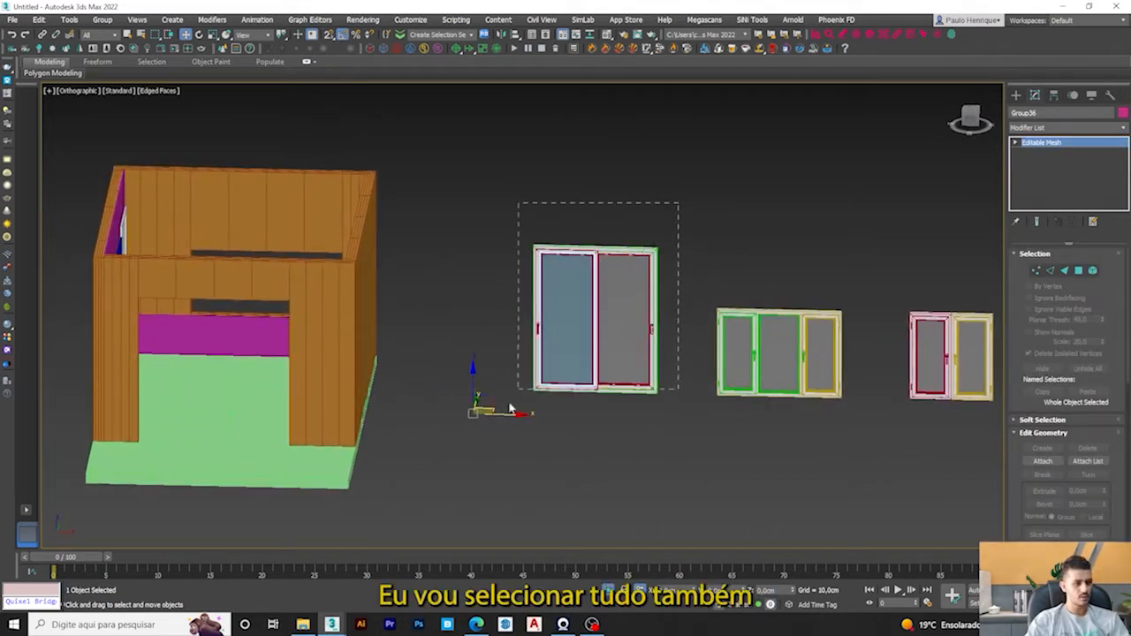
# Step: Select all parts of the large two-leaf sliding door and move them into the front wall in plan wireframe
pyautogui.hotkey('ctrl', 'a')
pyautogui.press('t')
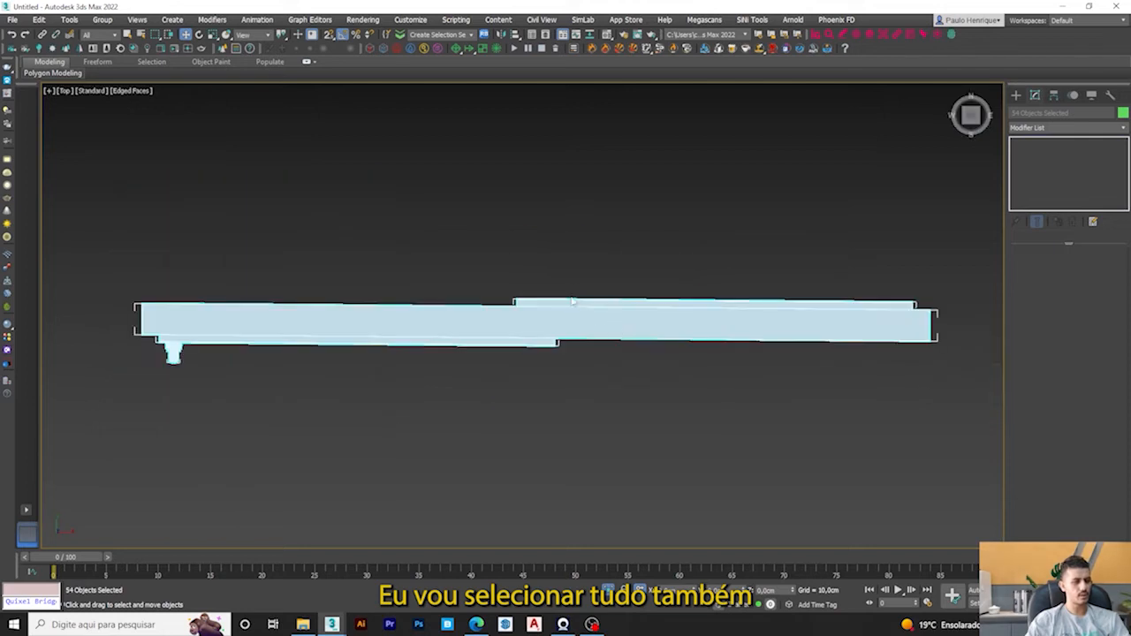
pyautogui.press('F3')
pyautogui.scroll(-5, 495, 325)
pyautogui.scroll(-2, 457, 368)
pyautogui.moveTo(457, 368); pyautogui.dragTo(743, 218, button='middle')
pyautogui.scroll(-3, 685, 261)
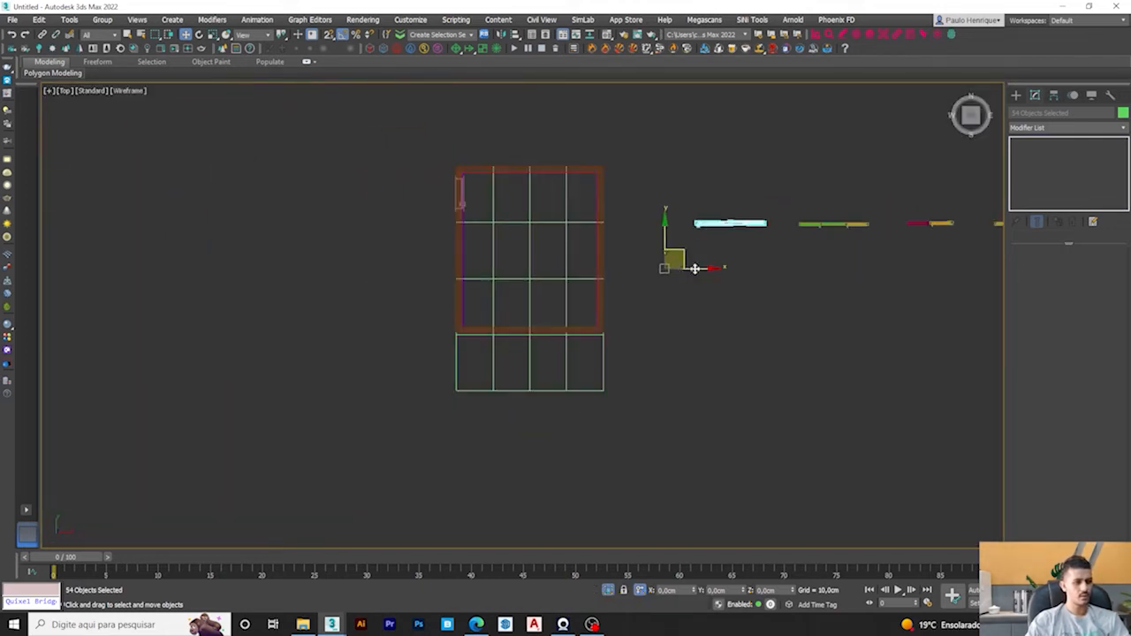
pyautogui.scroll(5, 478, 367)
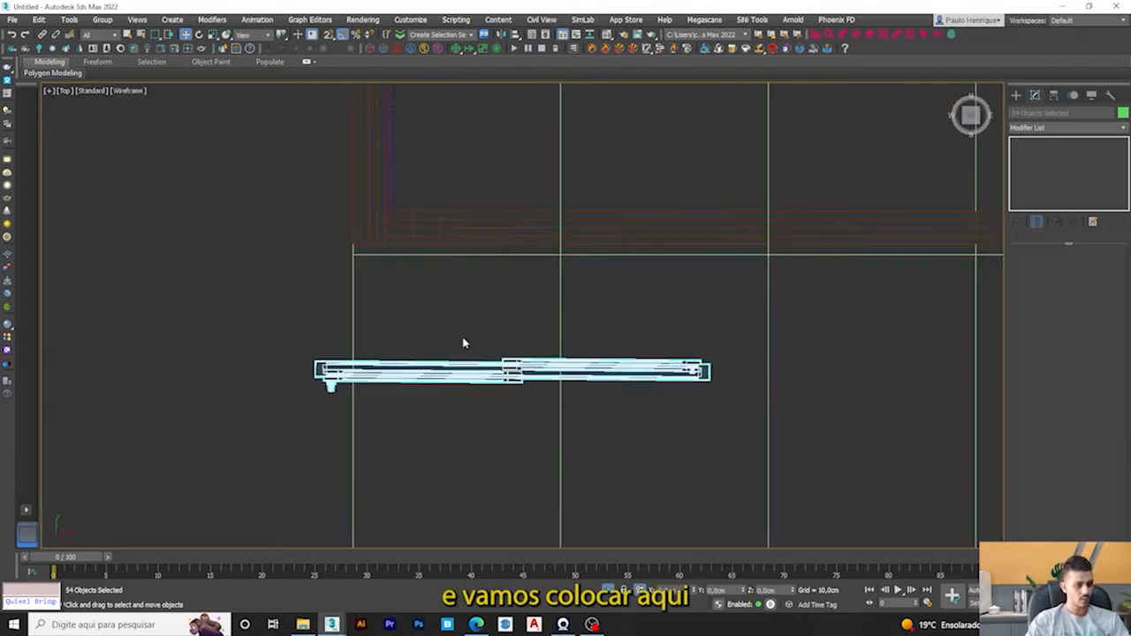
pyautogui.moveTo(504, 371); pyautogui.dragTo(736, 309)
pyautogui.moveTo(709, 302); pyautogui.dragTo(493, 345, button='middle')
pyautogui.moveTo(425, 364); pyautogui.dragTo(375, 279)
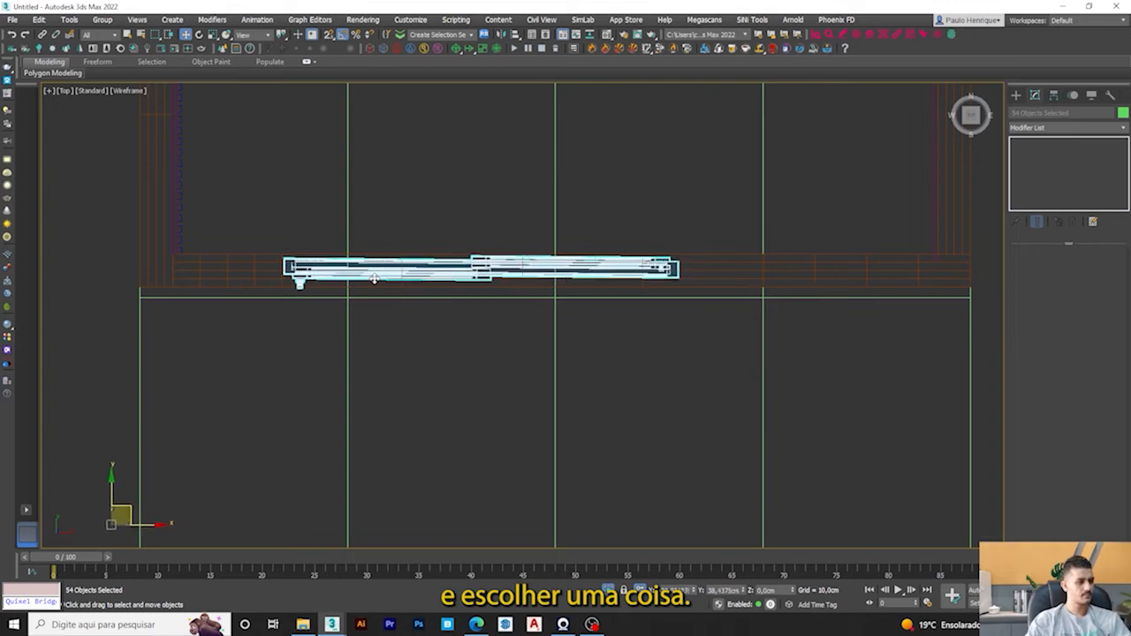
# Step: Turn on snapping and align the sliding door frame's corner with the near edge of the front wall opening
pyautogui.moveTo(513, 317)
pyautogui.keyDown('alt'); pyautogui.mouseDown(button='middle')
pyautogui.moveTo(513, 328)
pyautogui.moveTo(474, 223)
pyautogui.moveTo(519, 311)
pyautogui.mouseUp(button='middle'); pyautogui.keyUp('alt')
pyautogui.press('F3')
pyautogui.press('t')
pyautogui.press('z')
pyautogui.press('F3')
pyautogui.scroll(-2, 497, 314)
pyautogui.scroll(-3, 398, 345)
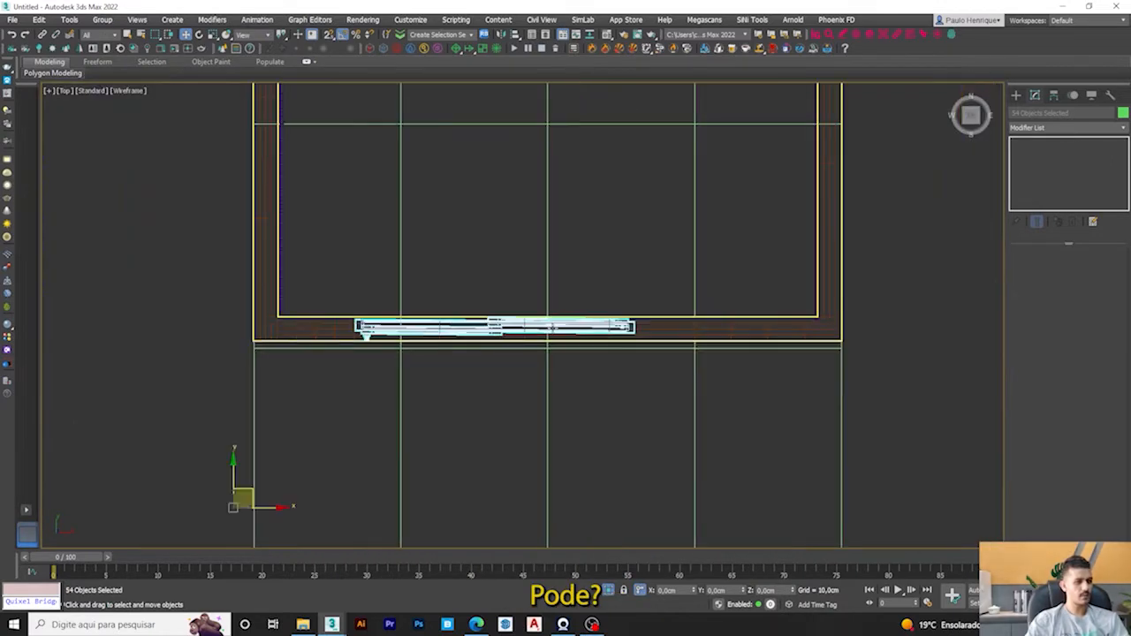
pyautogui.scroll(2, 432, 340)
pyautogui.scroll(2, 338, 325)
pyautogui.scroll(3, 182, 336)
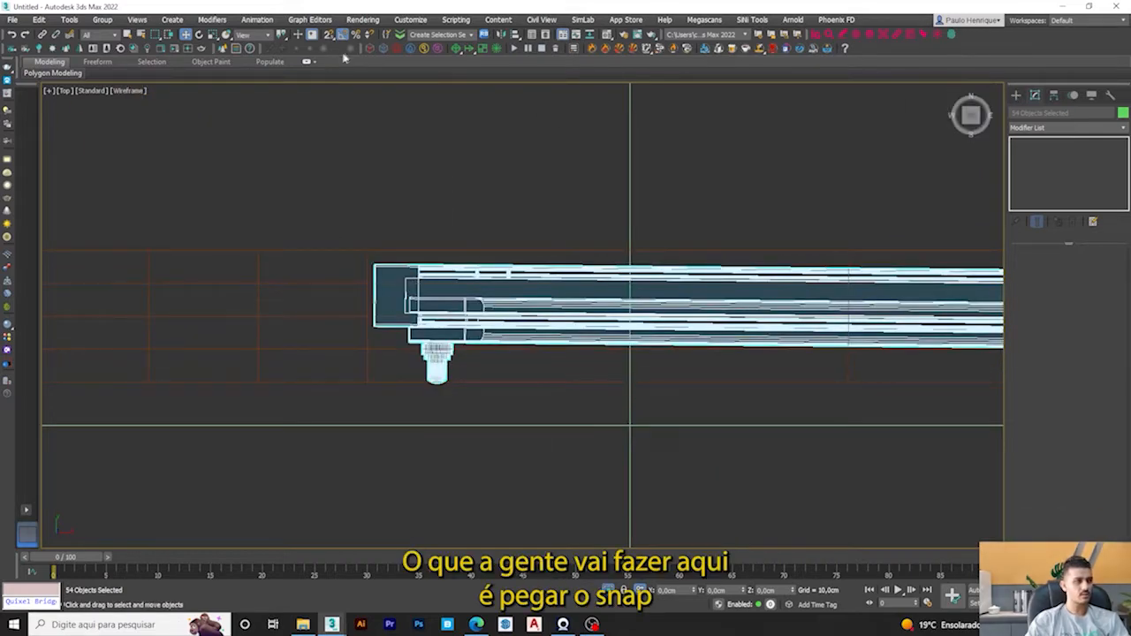
pyautogui.click(331, 35)
pyautogui.scroll(2, 341, 258)
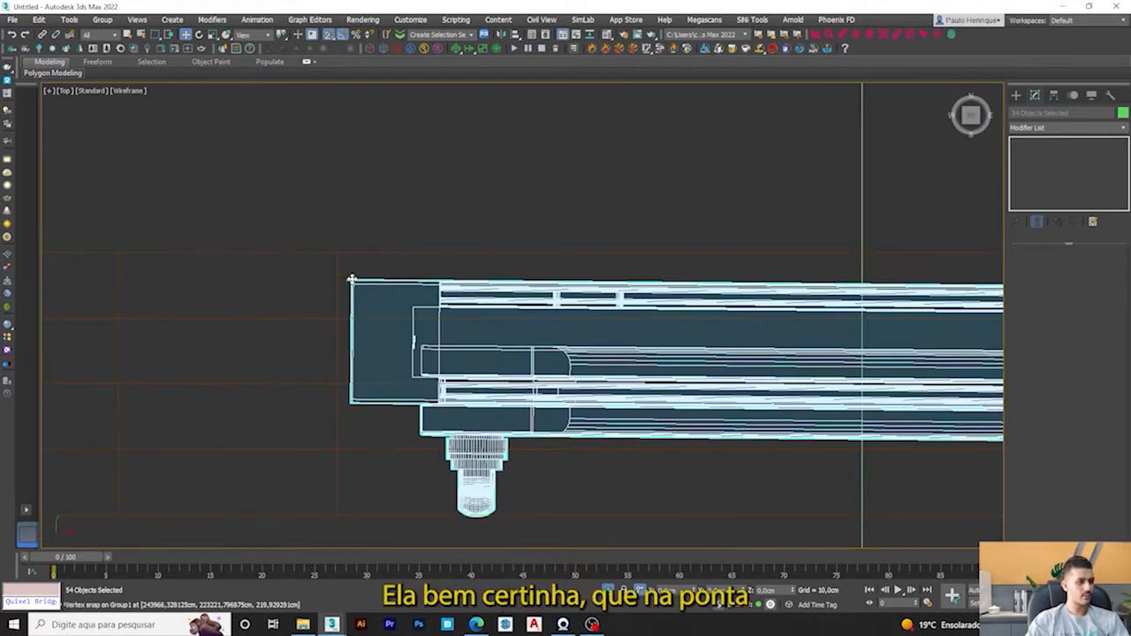
pyautogui.moveTo(345, 263); pyautogui.dragTo(343, 261)
# Step: Add an Edit Poly modifier to all the sliding door parts and enter vertex editing
pyautogui.scroll(-5, 384, 310)
pyautogui.press('F3')
pyautogui.scroll(-3, 429, 327)
pyautogui.keyDown('alt'); pyautogui.moveTo(507, 380); pyautogui.dragTo(567, 388, button='middle'); pyautogui.keyUp('alt')
pyautogui.scroll(2, 567, 389)
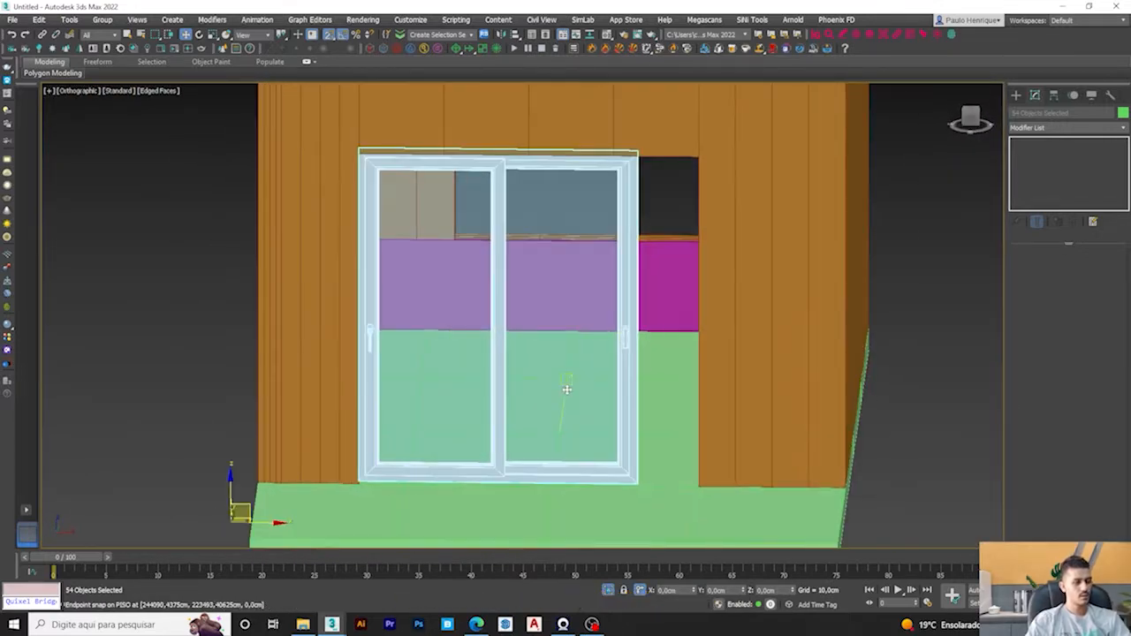
pyautogui.press('t')
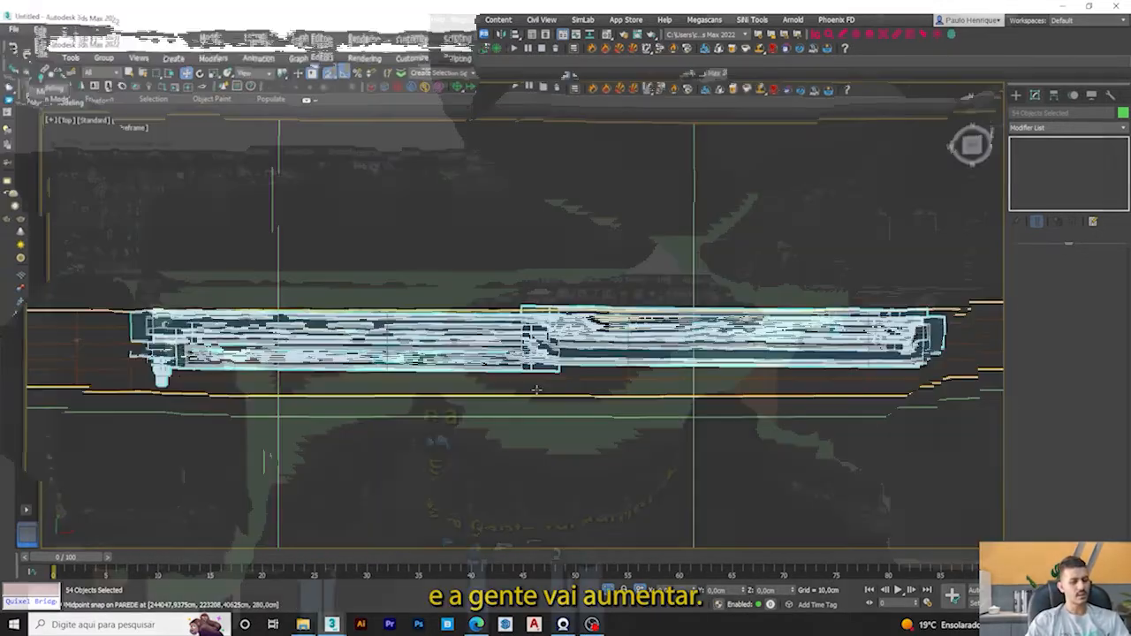
pyautogui.press('F3')
pyautogui.scroll(2, 780, 220)
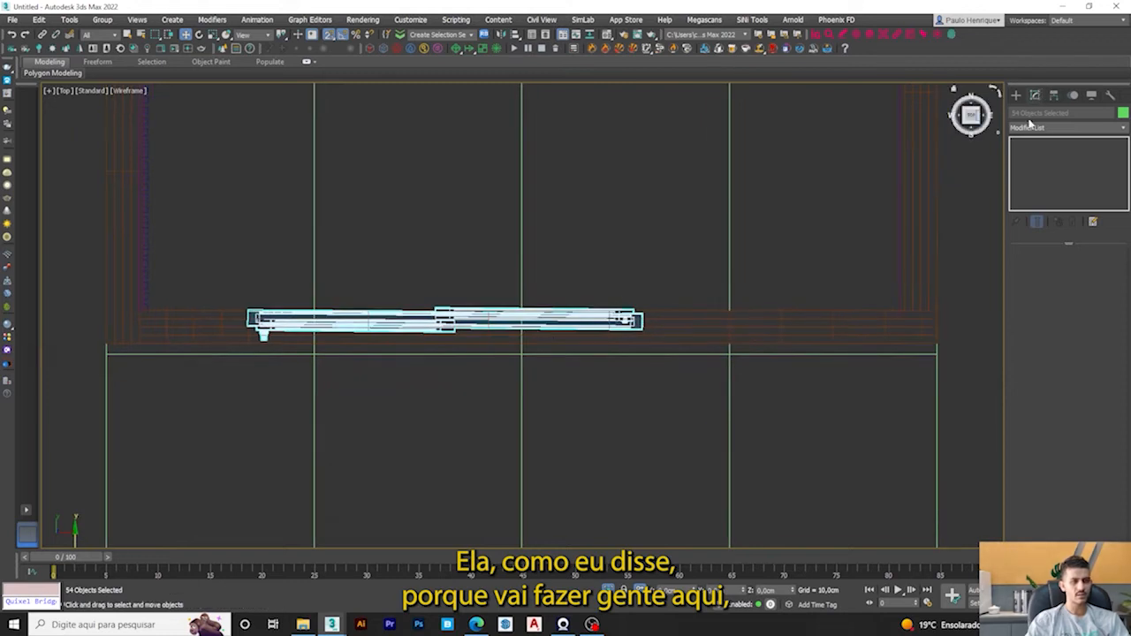
pyautogui.click(1030, 127)
pyautogui.write('esh')
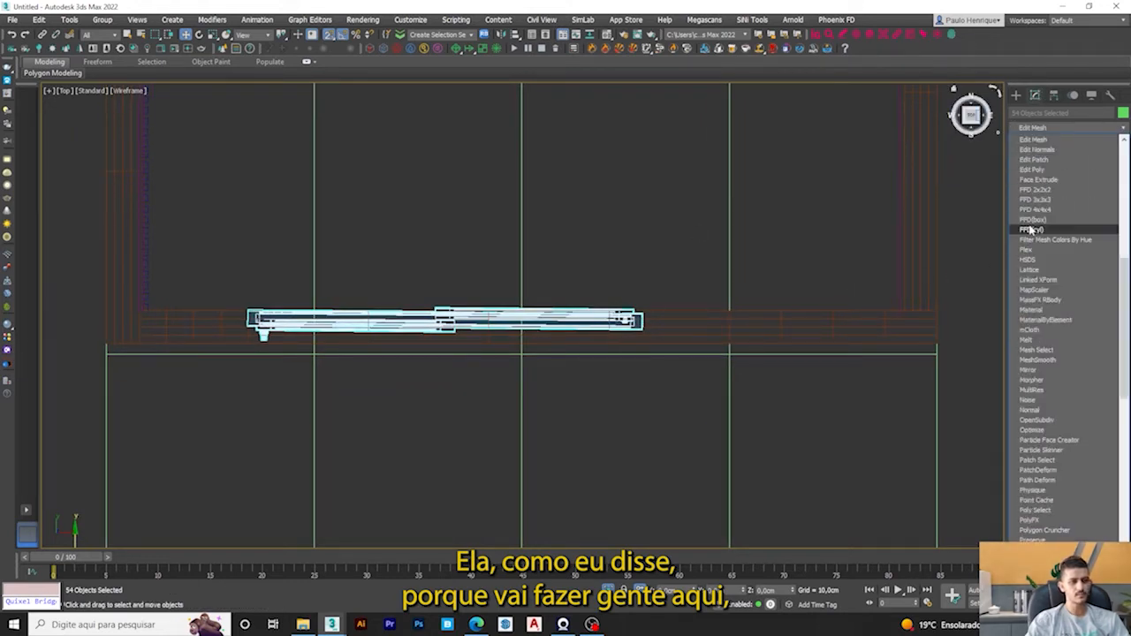
pyautogui.click(1066, 171)
pyautogui.click(1036, 350)
# Step: Select the vertices at the sliding door's free end and stretch them along X toward the opening's far edge
pyautogui.moveTo(680, 339); pyautogui.dragTo(640, 300, button='middle')
pyautogui.moveTo(538, 384); pyautogui.dragTo(539, 380)
pyautogui.scroll(5, 576, 324)
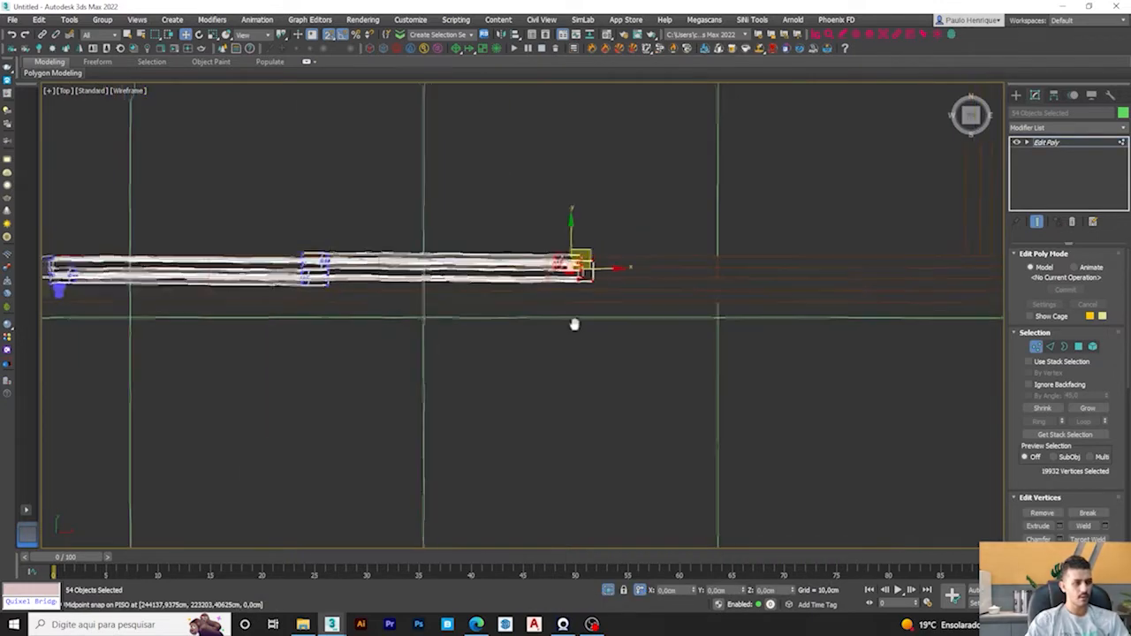
pyautogui.moveTo(470, 275); pyautogui.dragTo(748, 280)
pyautogui.scroll(-2, 744, 280)
pyautogui.moveTo(881, 271); pyautogui.dragTo(735, 281, button='middle')
pyautogui.moveTo(748, 281); pyautogui.dragTo(799, 289)
# Step: Turn off snapping and pull the stretched end vertices back along X so the side frame sits within the opening
pyautogui.scroll(-6, 392, 324)
pyautogui.moveTo(392, 324)
pyautogui.keyDown('alt'); pyautogui.mouseDown(button='middle')
pyautogui.moveTo(429, 268)
pyautogui.moveTo(393, 308)
pyautogui.moveTo(712, 368)
pyautogui.mouseUp(button='middle'); pyautogui.keyUp('alt')
pyautogui.press('F3')
pyautogui.scroll(3, 393, 308)
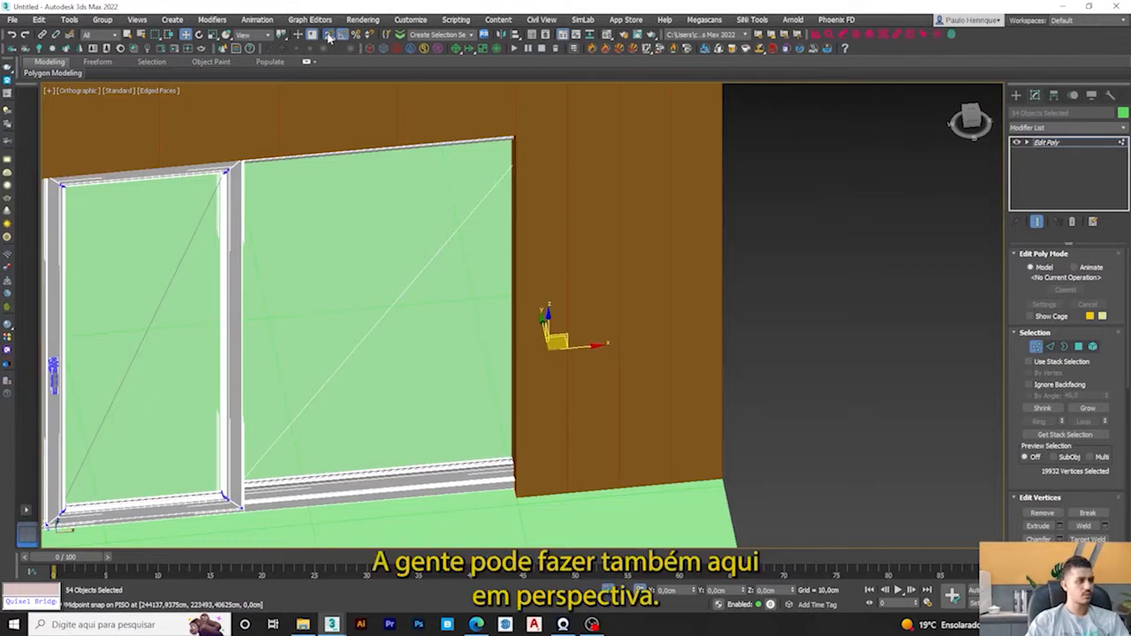
pyautogui.click(328, 35)
pyautogui.keyDown('alt'); pyautogui.moveTo(507, 210); pyautogui.dragTo(519, 234, button='middle'); pyautogui.keyUp('alt')
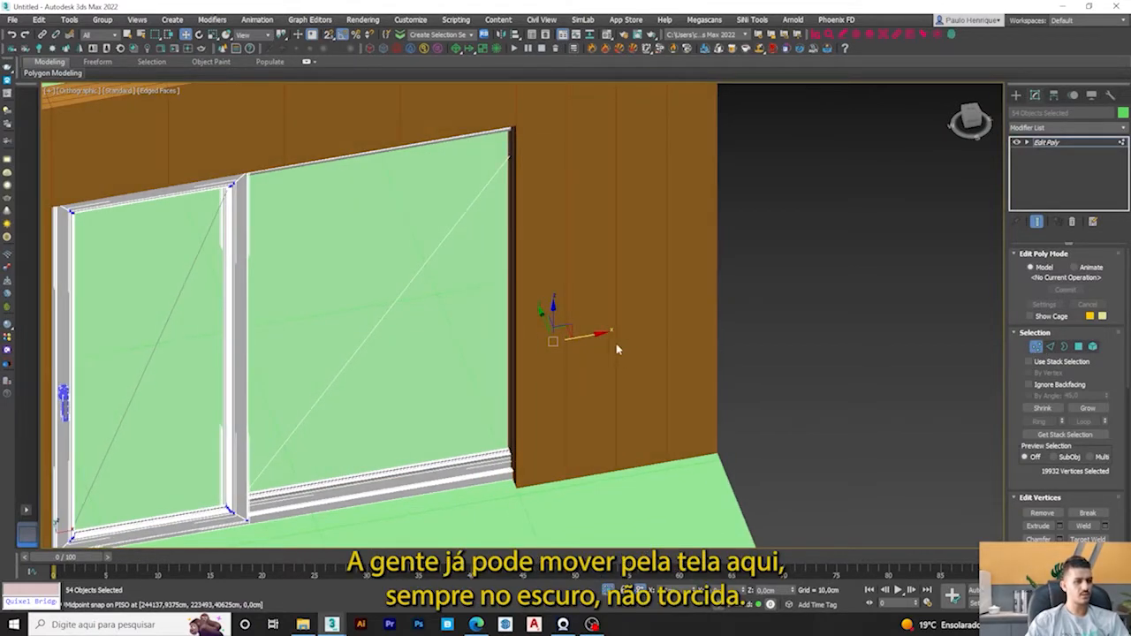
pyautogui.moveTo(567, 341); pyautogui.dragTo(497, 364)
# Step: Move the vertices of the sliding door's middle stile along X to centre it, leave vertex editing and deselect the door
pyautogui.scroll(-3, 212, 358)
pyautogui.keyDown('alt'); pyautogui.moveTo(212, 358); pyautogui.dragTo(428, 258, button='middle'); pyautogui.keyUp('alt')
pyautogui.press('F3')
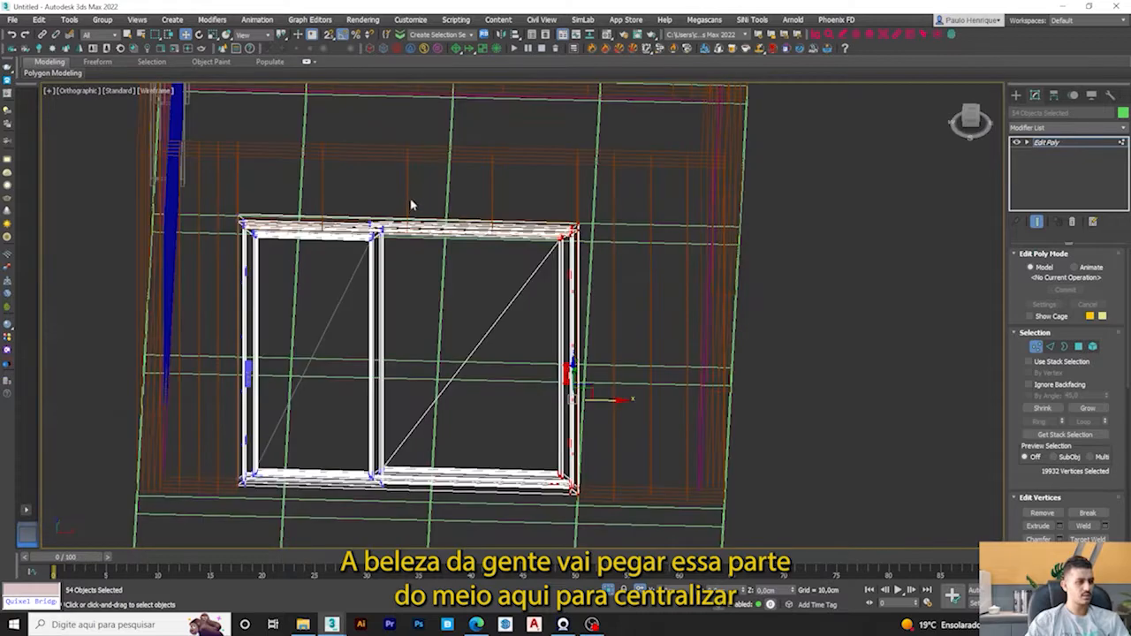
pyautogui.moveTo(323, 531); pyautogui.dragTo(322, 530)
pyautogui.press('F3')
pyautogui.keyDown('alt'); pyautogui.moveTo(403, 416); pyautogui.dragTo(420, 409, button='middle'); pyautogui.keyUp('alt')
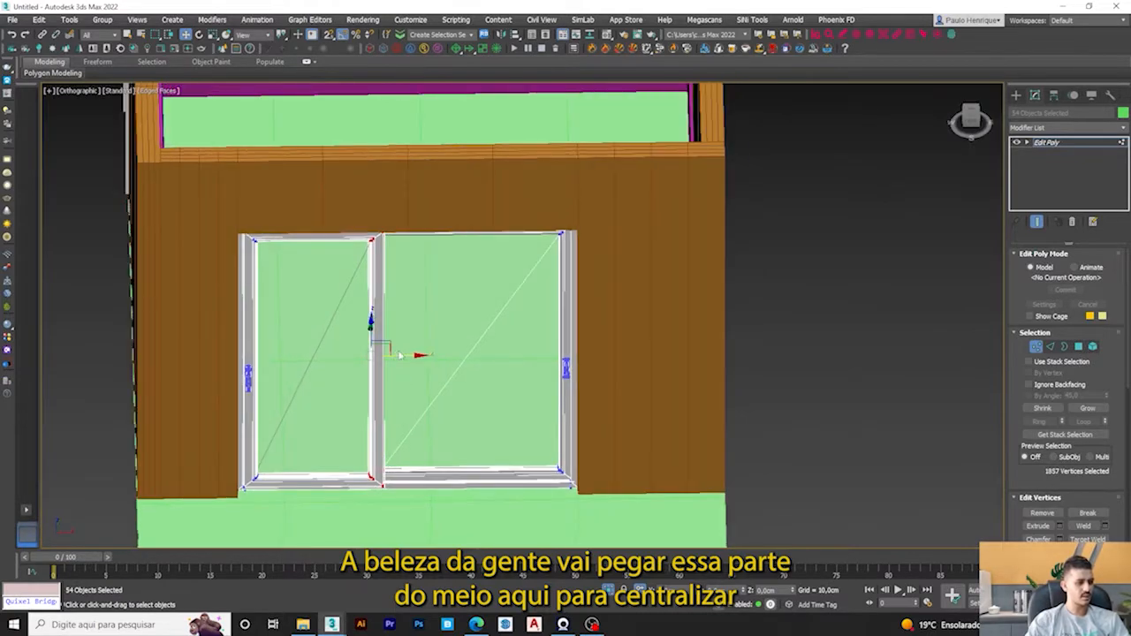
pyautogui.moveTo(414, 357)
pyautogui.mouseDown()
pyautogui.moveTo(457, 357)
pyautogui.moveTo(434, 358)
pyautogui.mouseUp()
pyautogui.scroll(-2, 434, 358)
pyautogui.keyDown('alt'); pyautogui.moveTo(434, 358); pyautogui.dragTo(886, 369, button='middle'); pyautogui.keyUp('alt')
pyautogui.click(1025, 346)
pyautogui.click(896, 387)
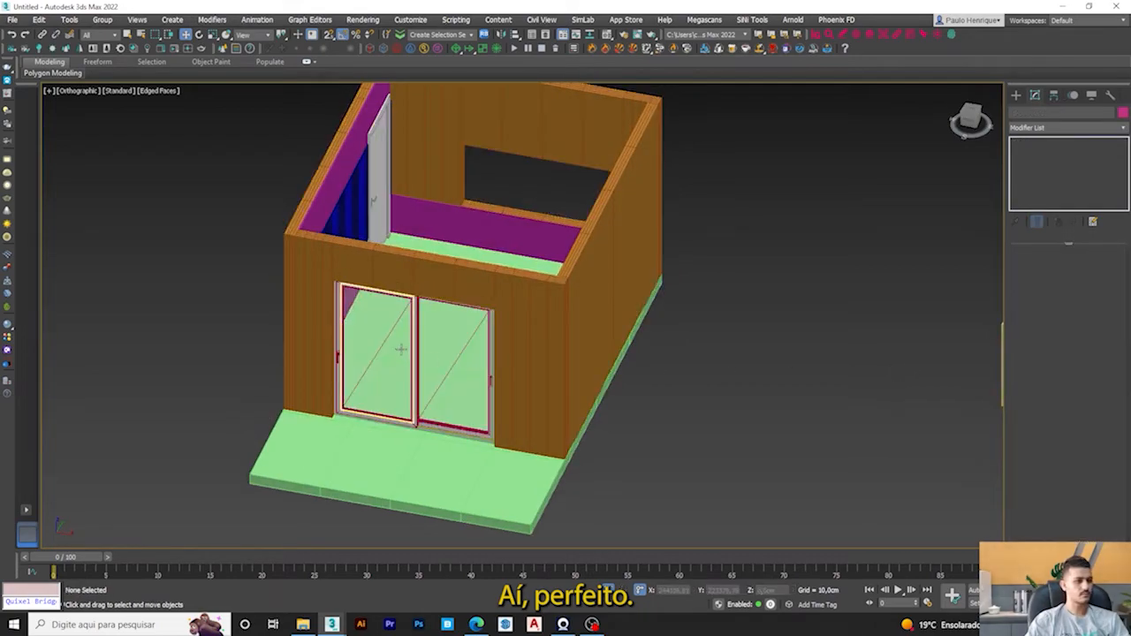
# Step: Inspect the sliding door's width, height and frame edges against the front wall opening, in front view and from outside
pyautogui.scroll(4, 340, 419)
pyautogui.scroll(2, 341, 419)
pyautogui.keyDown('alt'); pyautogui.moveTo(340, 419); pyautogui.dragTo(380, 362, button='middle'); pyautogui.keyUp('alt')
pyautogui.scroll(-4, 380, 362)
pyautogui.press('f')
pyautogui.scroll(8, 450, 298)
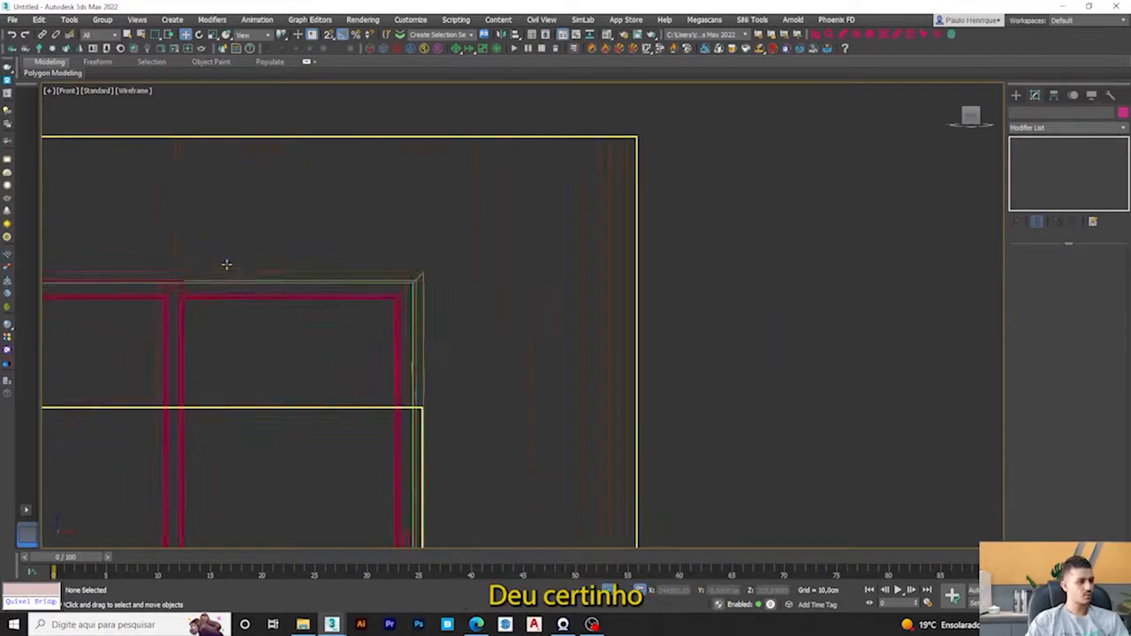
pyautogui.scroll(-7, 451, 298)
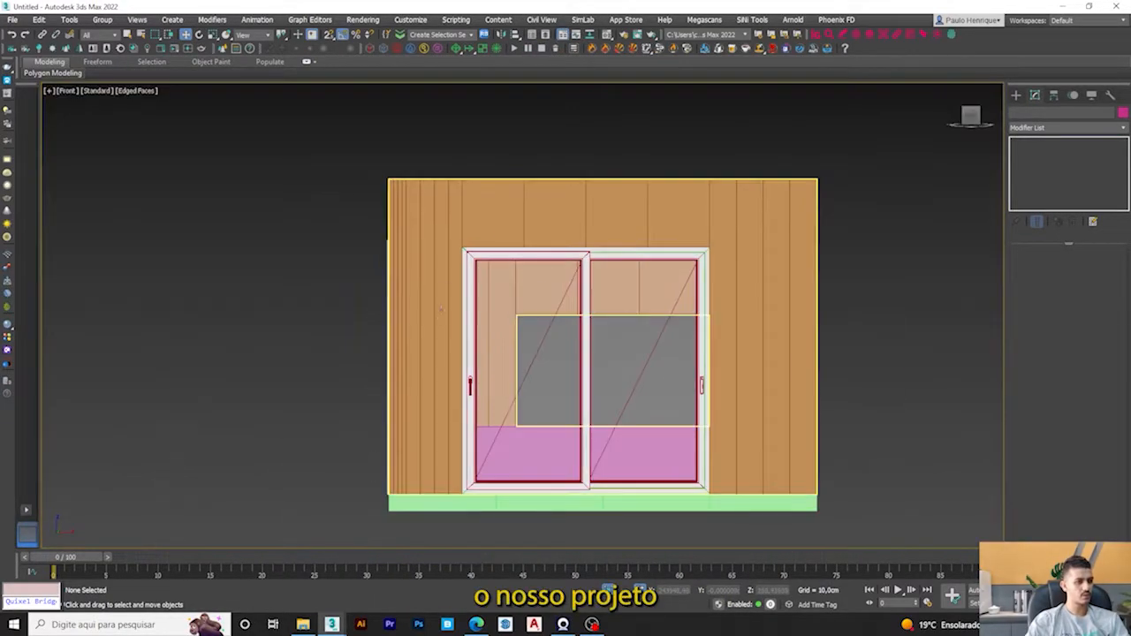
pyautogui.scroll(2, 525, 461)
pyautogui.moveTo(525, 460); pyautogui.dragTo(565, 516, button='middle')
pyautogui.scroll(-2, 566, 516)
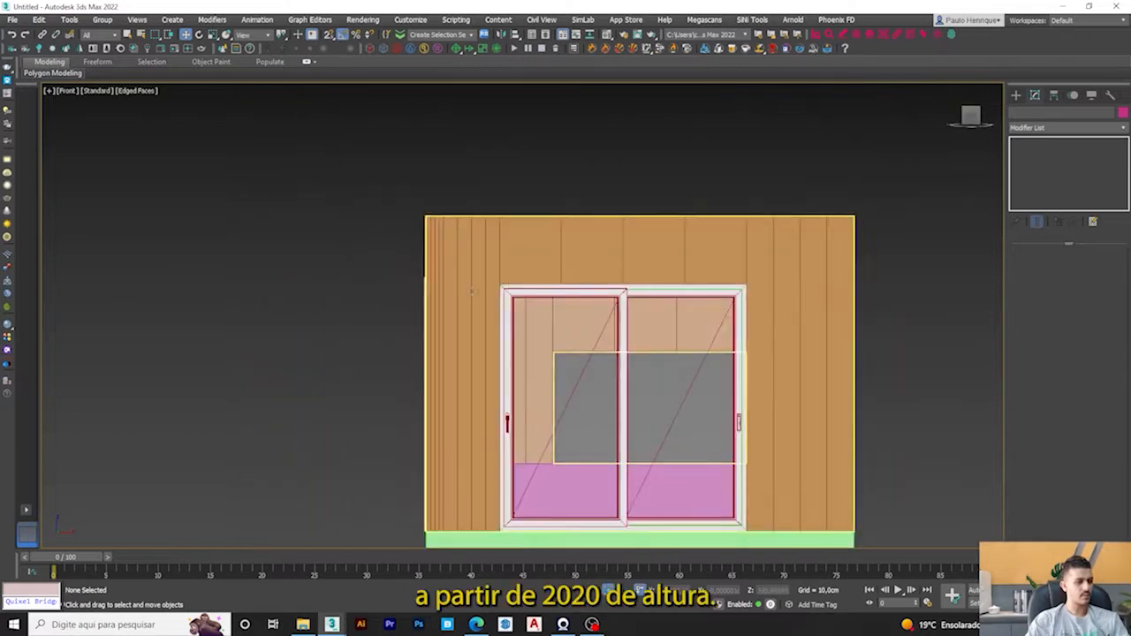
pyautogui.scroll(2, 601, 384)
pyautogui.moveTo(616, 414); pyautogui.dragTo(480, 392, button='middle')
pyautogui.click(543, 295)
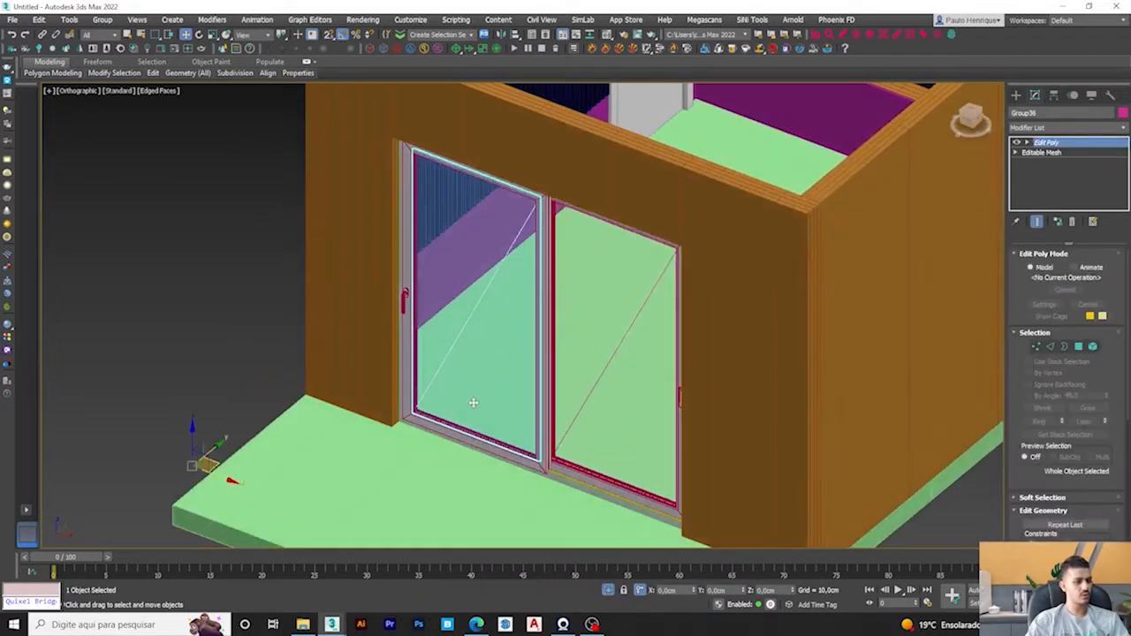
pyautogui.scroll(7, 480, 391)
pyautogui.click(444, 382)
pyautogui.scroll(-12, 443, 382)
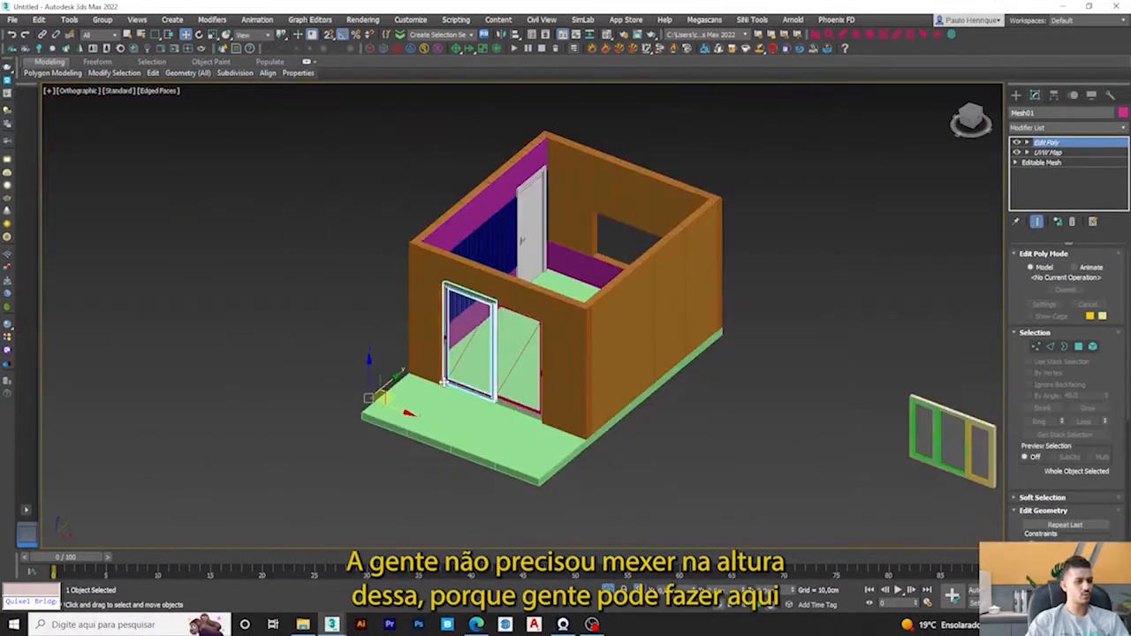
# Step: Select all of the sliding door's objects in wireframe top view, leaving the walls and floor out of the selection
pyautogui.press('F3')
pyautogui.press('t')
pyautogui.press('z')
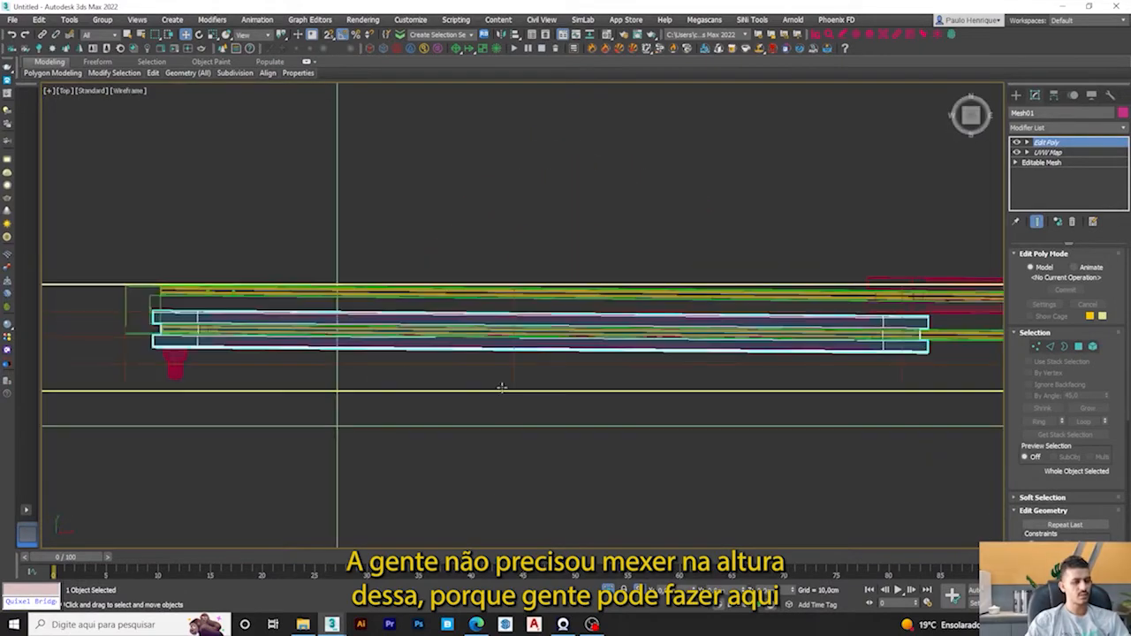
pyautogui.scroll(-5, 525, 355)
pyautogui.click(820, 245)
pyautogui.moveTo(913, 306); pyautogui.dragTo(787, 281, button='middle')
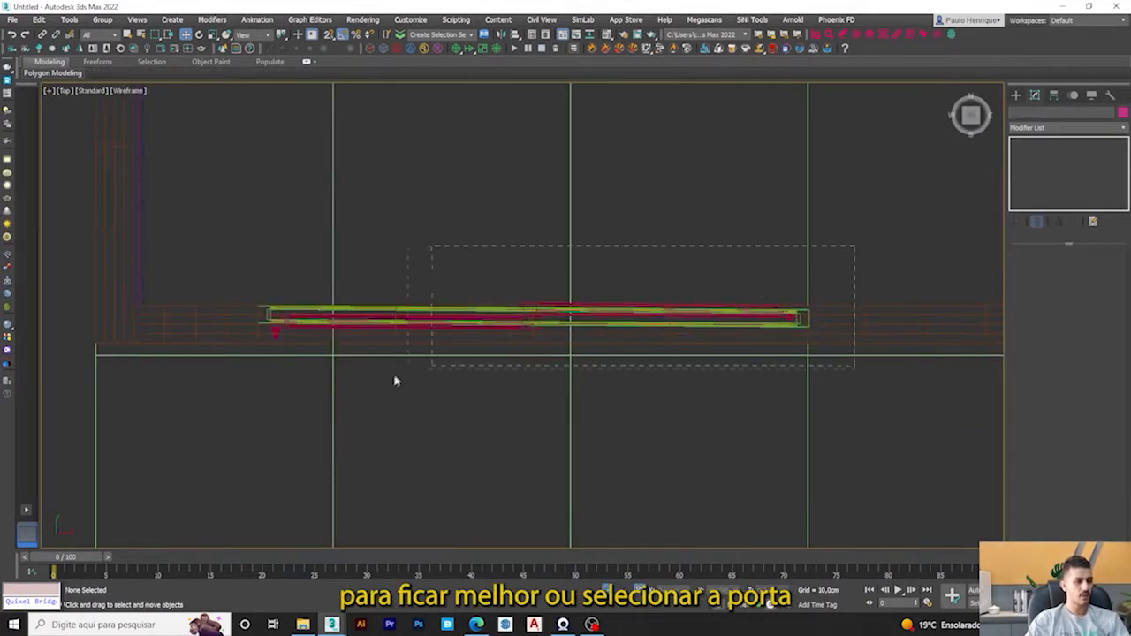
pyautogui.moveTo(221, 447); pyautogui.dragTo(219, 449)
pyautogui.scroll(-6, 270, 391)
pyautogui.click(460, 339)
pyautogui.scroll(4, 399, 357)
pyautogui.moveTo(507, 333); pyautogui.dragTo(597, 319, button='middle')
pyautogui.moveTo(210, 501); pyautogui.dragTo(210, 500)
pyautogui.moveTo(259, 455); pyautogui.dragTo(477, 410, button='middle')
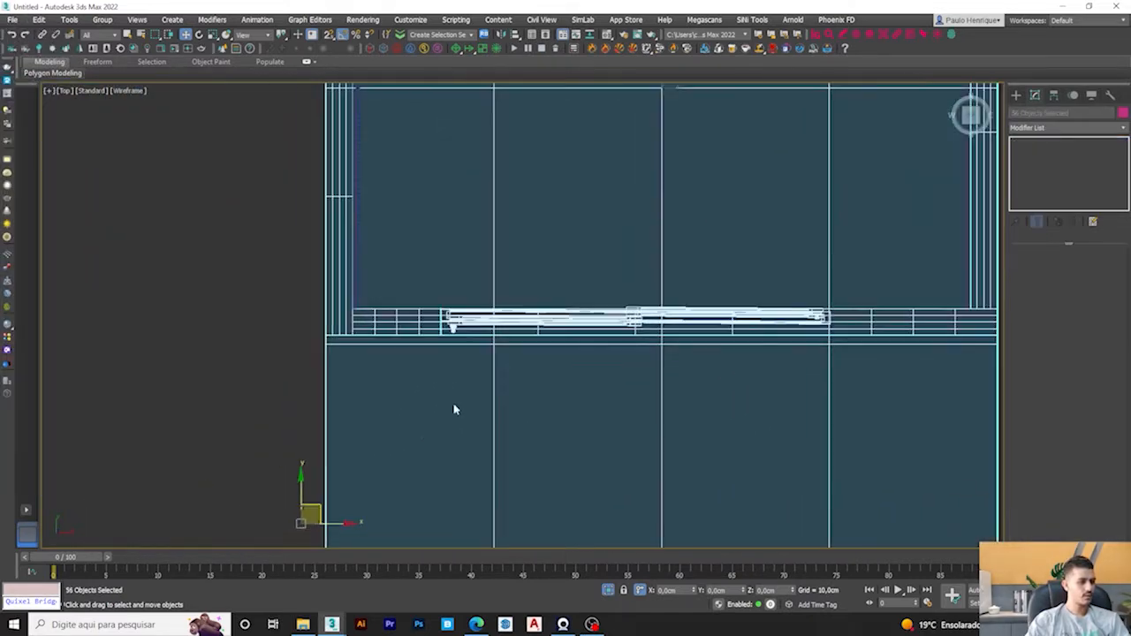
pyautogui.keyDown('alt'); pyautogui.moveTo(423, 232); pyautogui.dragTo(166, 468); pyautogui.keyUp('alt')
pyautogui.moveTo(658, 327); pyautogui.dragTo(398, 343, button='middle')
pyautogui.scroll(-3, 398, 343)
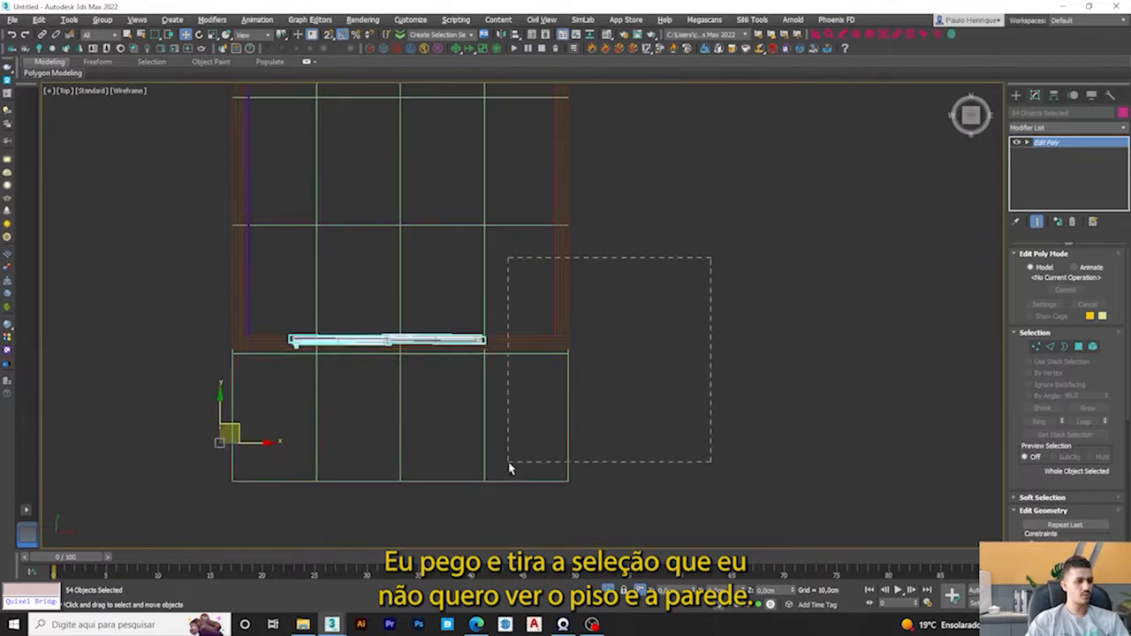
# Step: Move the selected sliding door -5 cm along Y toward the balcony side of the wall opening
pyautogui.moveTo(384, 481)
pyautogui.keyDown('alt'); pyautogui.mouseDown(button='middle')
pyautogui.moveTo(462, 404)
pyautogui.moveTo(430, 336)
pyautogui.moveTo(432, 313)
pyautogui.moveTo(412, 340)
pyautogui.mouseUp(button='middle'); pyautogui.keyUp('alt')
pyautogui.press('F3')
pyautogui.scroll(2, 404, 386)
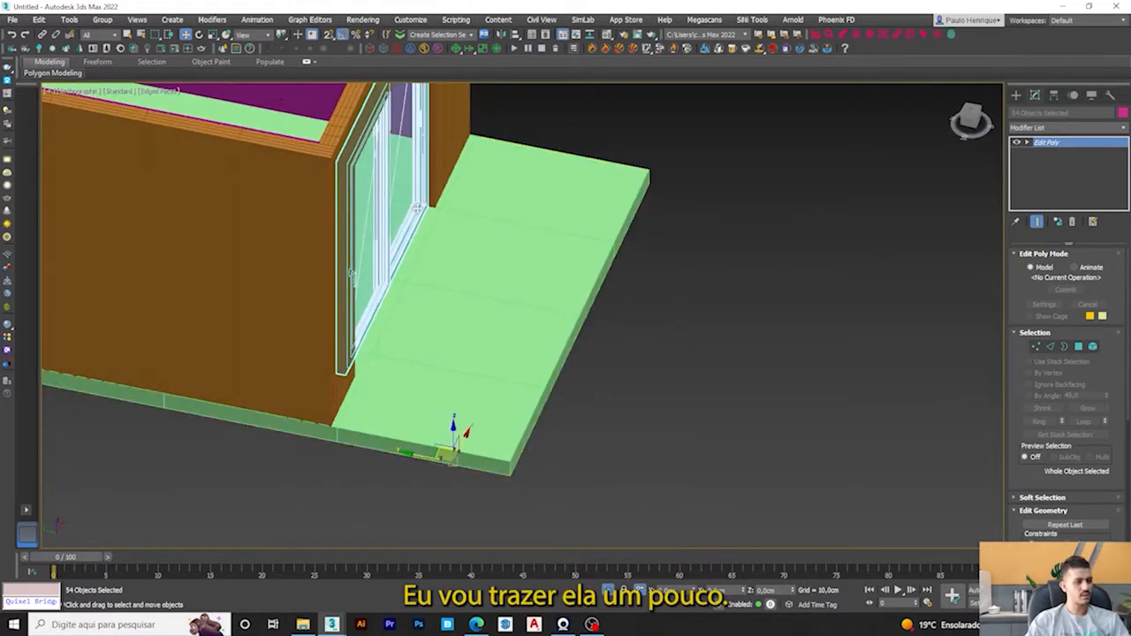
pyautogui.scroll(4, 418, 208)
pyautogui.keyDown('alt'); pyautogui.moveTo(416, 205); pyautogui.dragTo(426, 209, button='middle'); pyautogui.keyUp('alt')
pyautogui.scroll(-2, 446, 407)
pyautogui.moveTo(448, 415); pyautogui.dragTo(449, 286, button='middle')
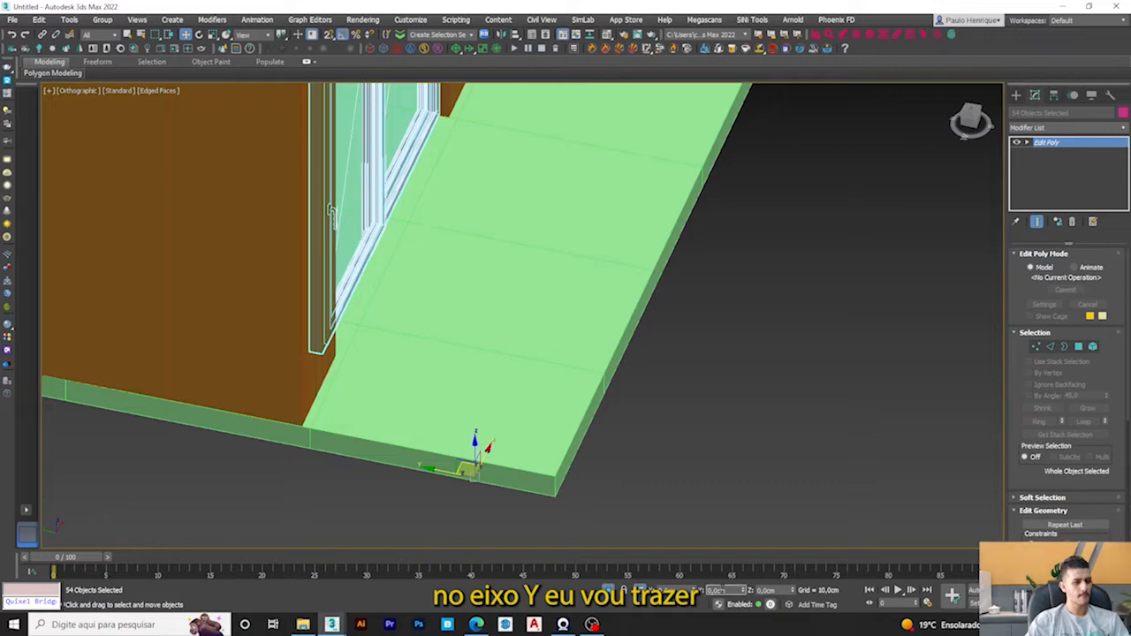
pyautogui.press('Return')
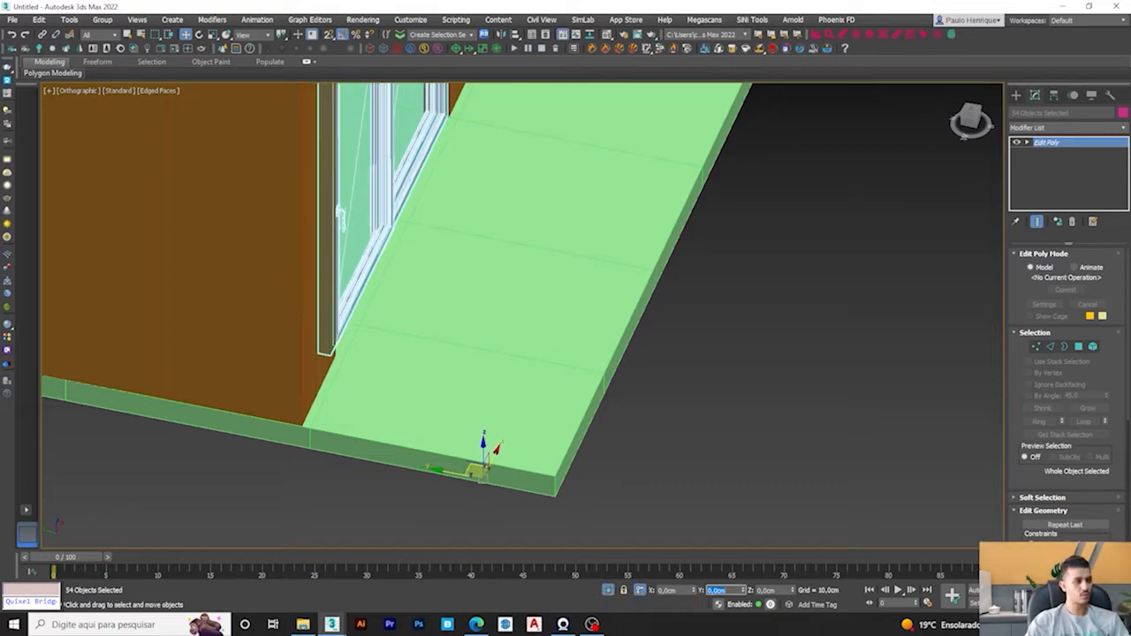
# Step: Move the sliding door back 2 cm along Y so it sits deeper in the opening, and deselect it
pyautogui.scroll(-3, 493, 274)
pyautogui.moveTo(520, 266); pyautogui.dragTo(518, 486, button='middle')
pyautogui.scroll(2, 242, 413)
pyautogui.keyDown('alt'); pyautogui.moveTo(242, 413); pyautogui.dragTo(199, 447, button='middle'); pyautogui.keyUp('alt')
pyautogui.scroll(1, 277, 397)
pyautogui.scroll(4, 301, 343)
pyautogui.scroll(-1, 301, 346)
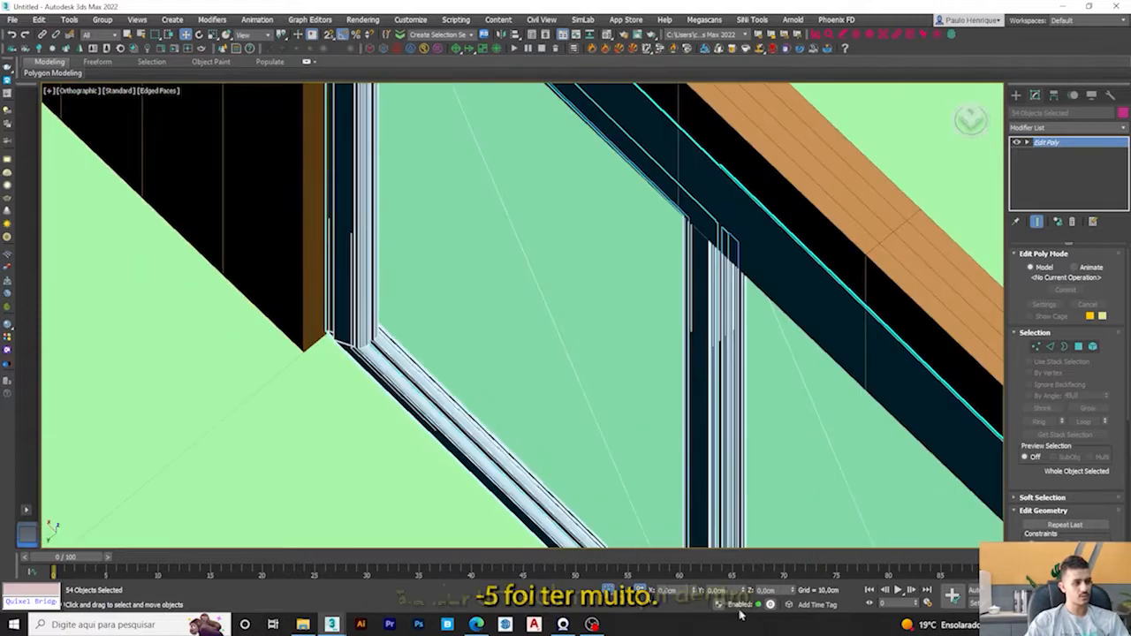
pyautogui.write('2')
pyautogui.press('Return')
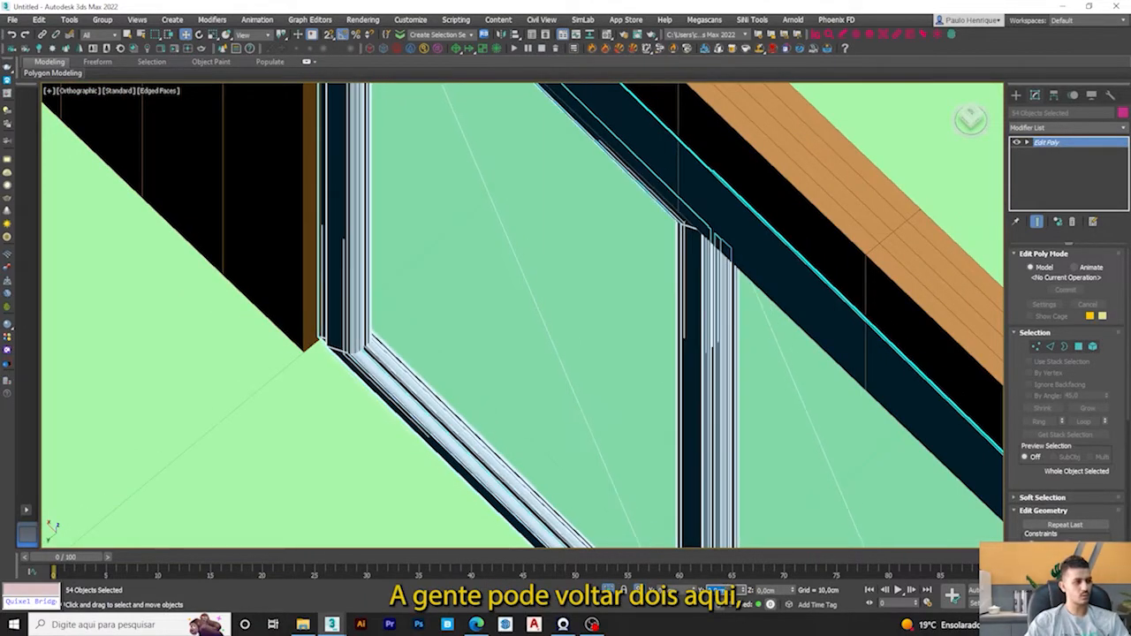
pyautogui.scroll(-6, 192, 277)
pyautogui.keyDown('alt'); pyautogui.moveTo(440, 251); pyautogui.dragTo(450, 273, button='middle'); pyautogui.keyUp('alt')
pyautogui.click(450, 273)
# Step: Select the leftover imported door and window models beside the room and delete them
pyautogui.moveTo(322, 305); pyautogui.dragTo(656, 340, button='middle')
pyautogui.scroll(-3, 504, 330)
pyautogui.keyDown('alt'); pyautogui.moveTo(656, 340); pyautogui.dragTo(541, 419, button='middle'); pyautogui.keyUp('alt')
pyautogui.moveTo(789, 251); pyautogui.dragTo(470, 335, button='middle')
pyautogui.moveTo(775, 139); pyautogui.dragTo(398, 358)
pyautogui.press('Delete')
# Step: Unhide all objects in the scene together with all hidden layers
pyautogui.click(1091, 95)
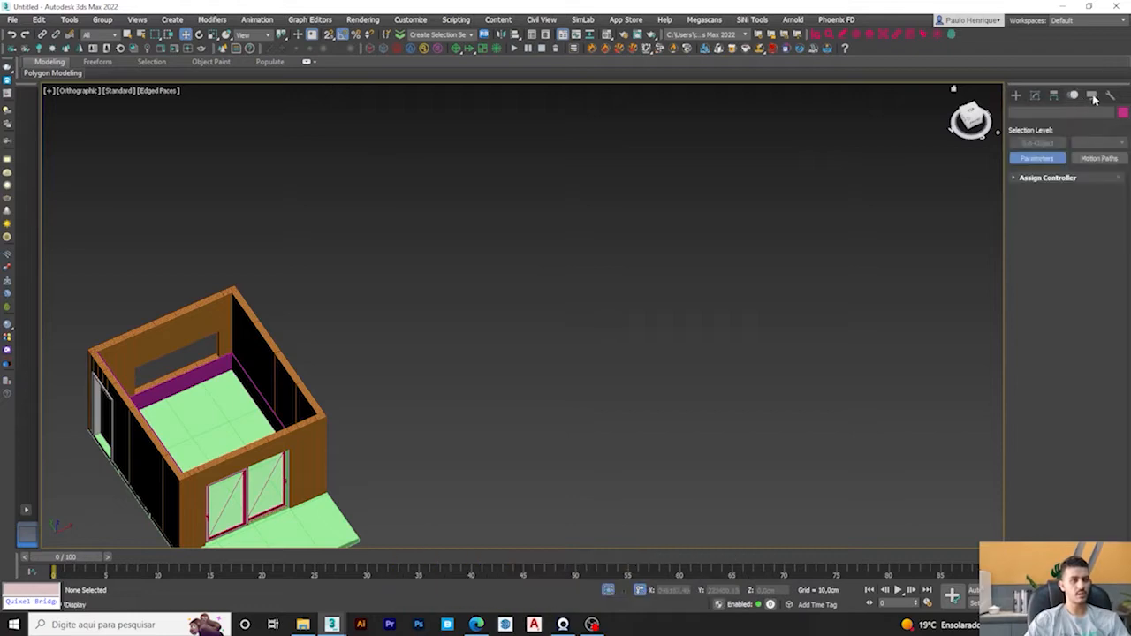
pyautogui.click(1068, 444)
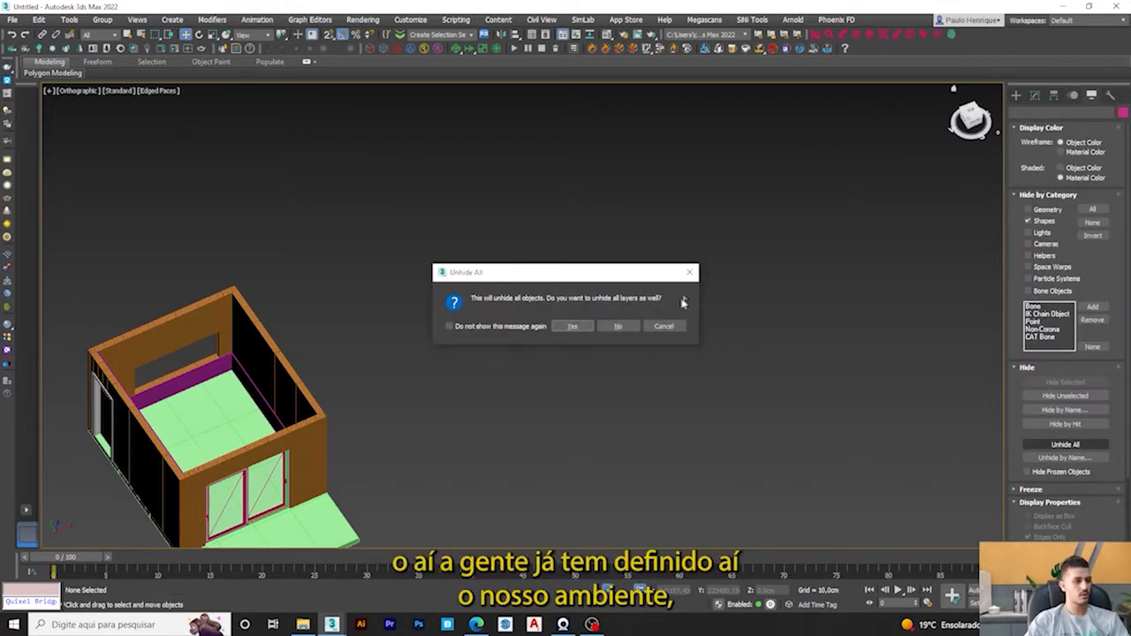
pyautogui.click(581, 333)
pyautogui.scroll(-2, 272, 396)
pyautogui.moveTo(296, 377); pyautogui.dragTo(529, 291, button='middle')
# Step: Delete the vertical backdrop plane beside the room and the light above it
pyautogui.click(333, 325)
pyautogui.moveTo(334, 329); pyautogui.dragTo(389, 451, button='middle')
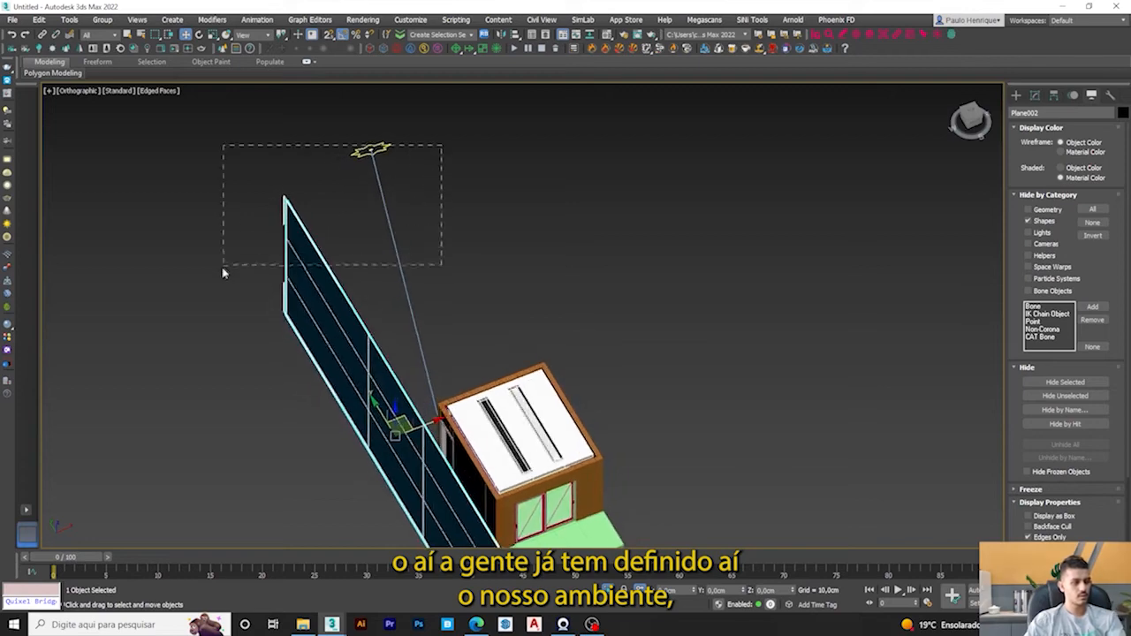
pyautogui.moveTo(223, 273); pyautogui.dragTo(220, 275)
pyautogui.press('Delete')
# Step: Inspect the ceiling, the fitted sliding door and the rear wall's window opening from several sides
pyautogui.scroll(-2, 380, 356)
pyautogui.click(473, 398)
pyautogui.scroll(5, 472, 402)
pyautogui.keyDown('alt'); pyautogui.moveTo(475, 405); pyautogui.dragTo(476, 263, button='middle'); pyautogui.keyUp('alt')
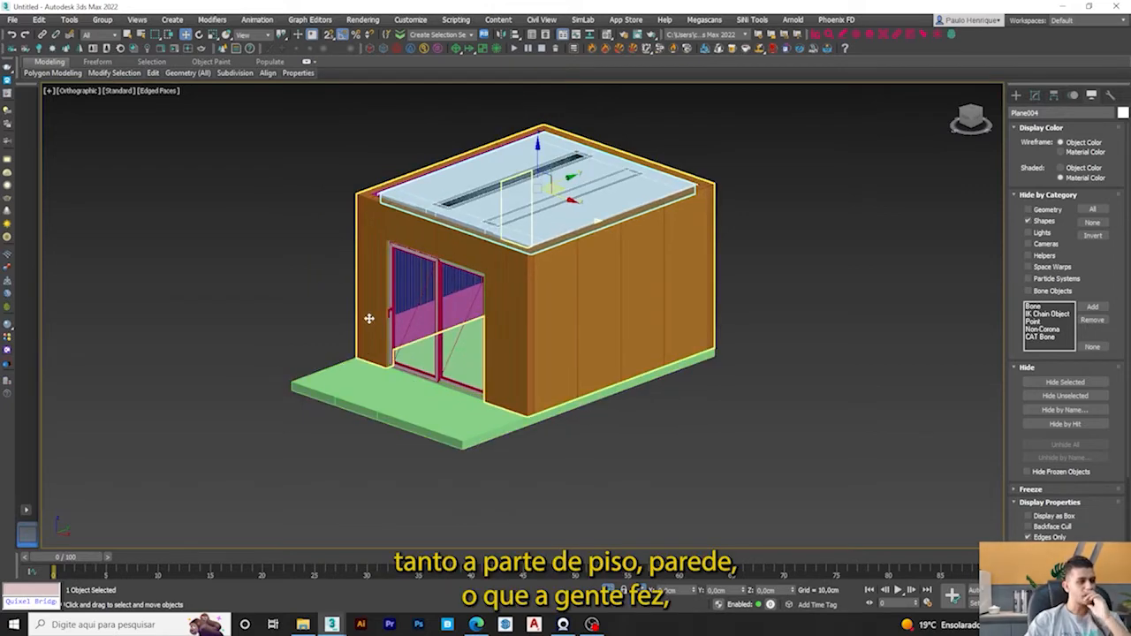
pyautogui.click(260, 169)
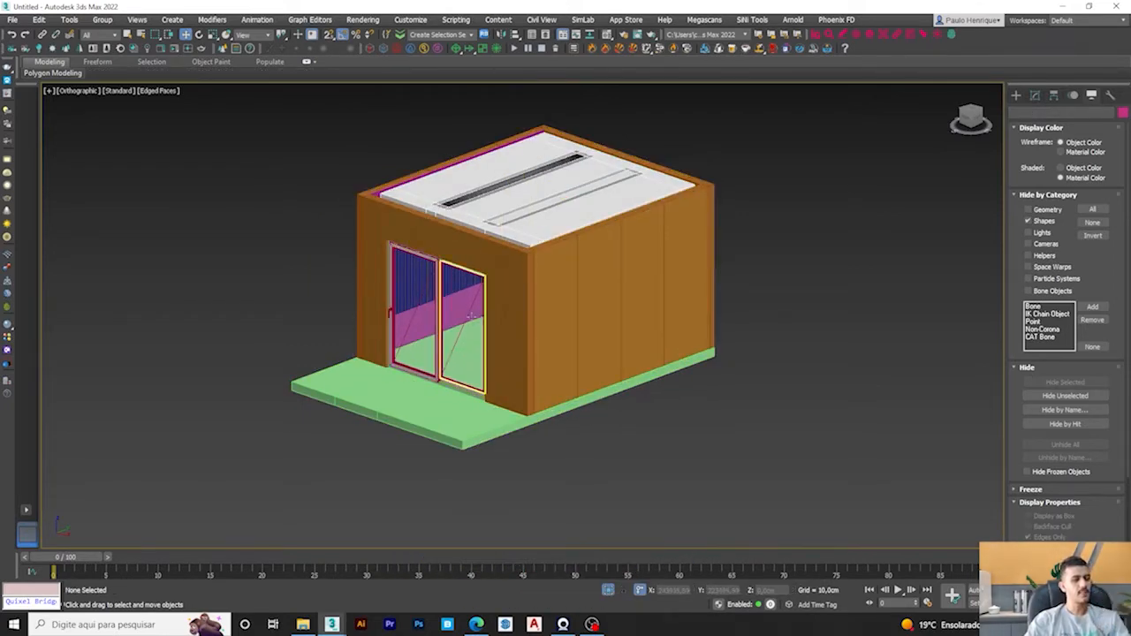
pyautogui.click(474, 316)
pyautogui.scroll(6, 473, 315)
pyautogui.keyDown('alt'); pyautogui.moveTo(472, 304); pyautogui.dragTo(417, 363, button='middle'); pyautogui.keyUp('alt')
pyautogui.scroll(-3, 463, 310)
pyautogui.scroll(3, 462, 310)
pyautogui.scroll(-5, 491, 320)
pyautogui.scroll(6, 454, 374)
pyautogui.click(382, 356)
pyautogui.scroll(-2, 395, 354)
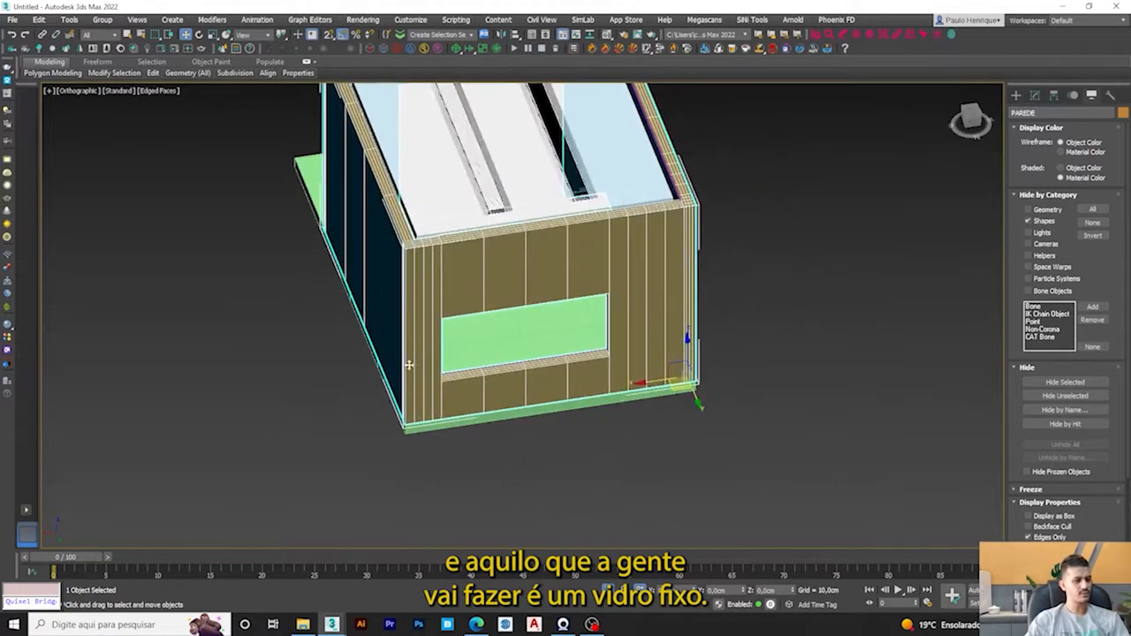
# Step: Switch to File Explorer, browse the PORTAS block folder for a model suited to the window opening, and minimise the window
pyautogui.click(302, 625)
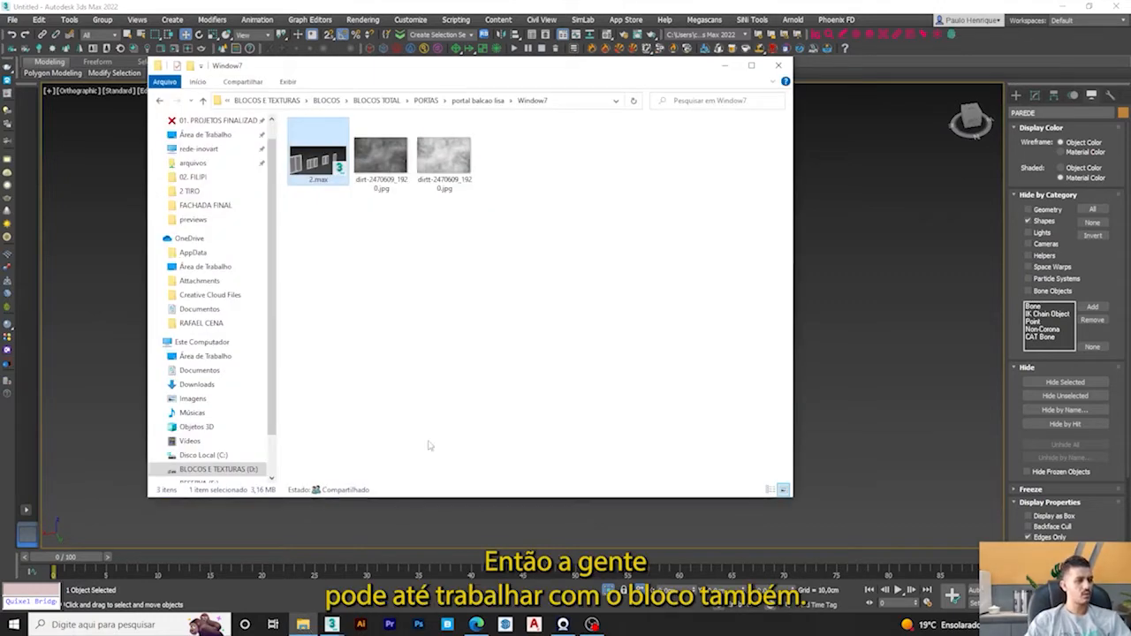
pyautogui.click(159, 101)
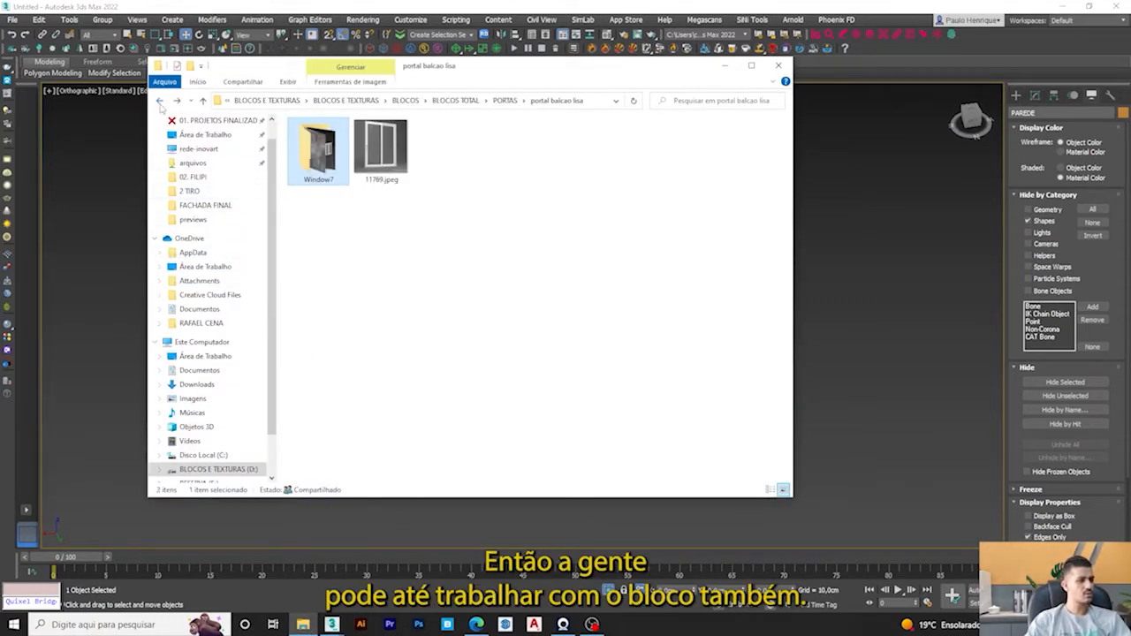
pyautogui.click(159, 101)
pyautogui.scroll(-5, 480, 322)
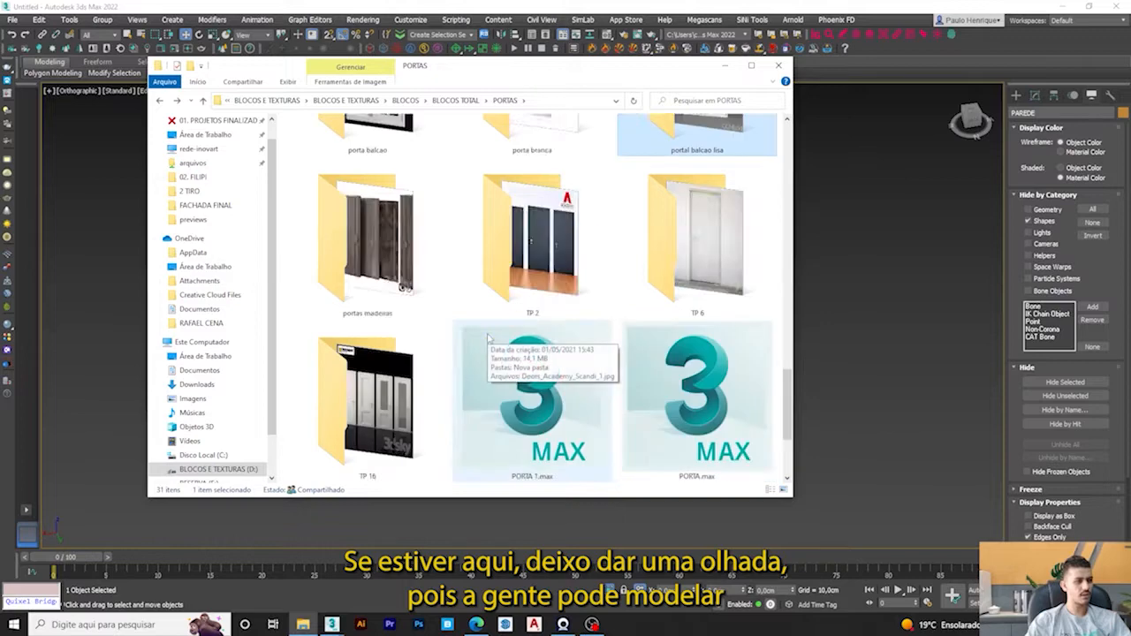
pyautogui.scroll(3, 519, 373)
pyautogui.scroll(3, 517, 371)
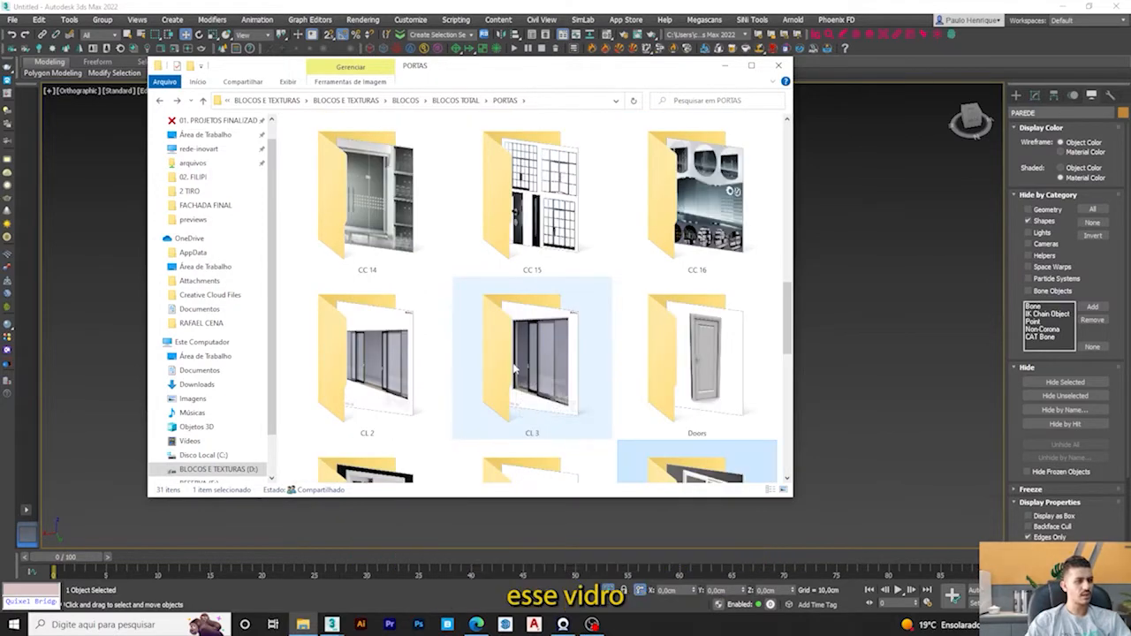
pyautogui.scroll(6, 514, 363)
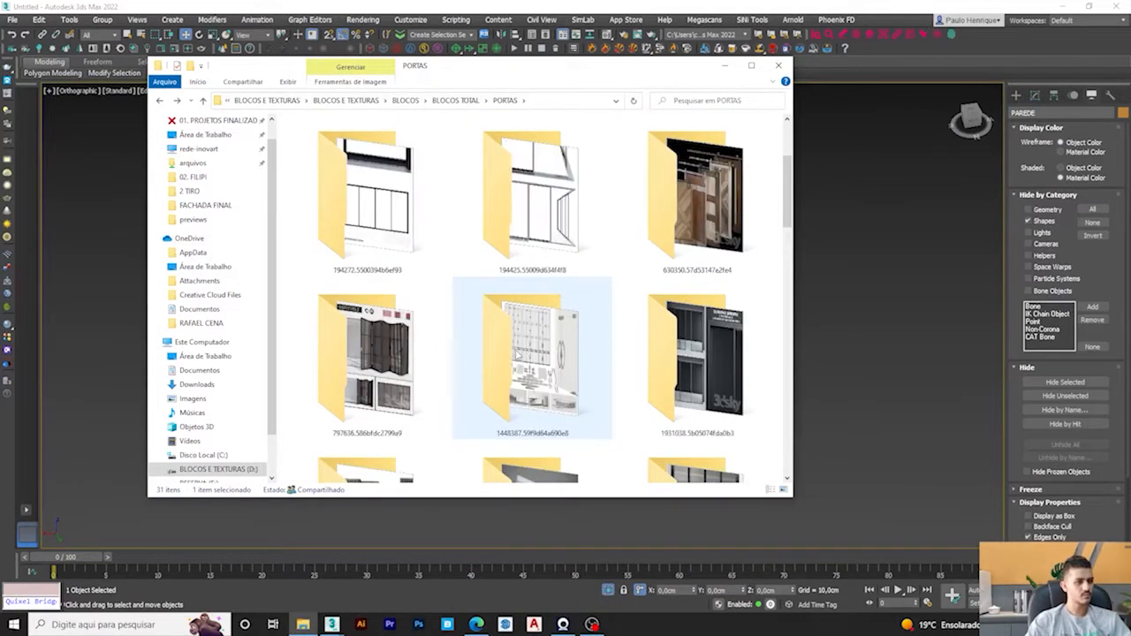
pyautogui.scroll(2, 517, 354)
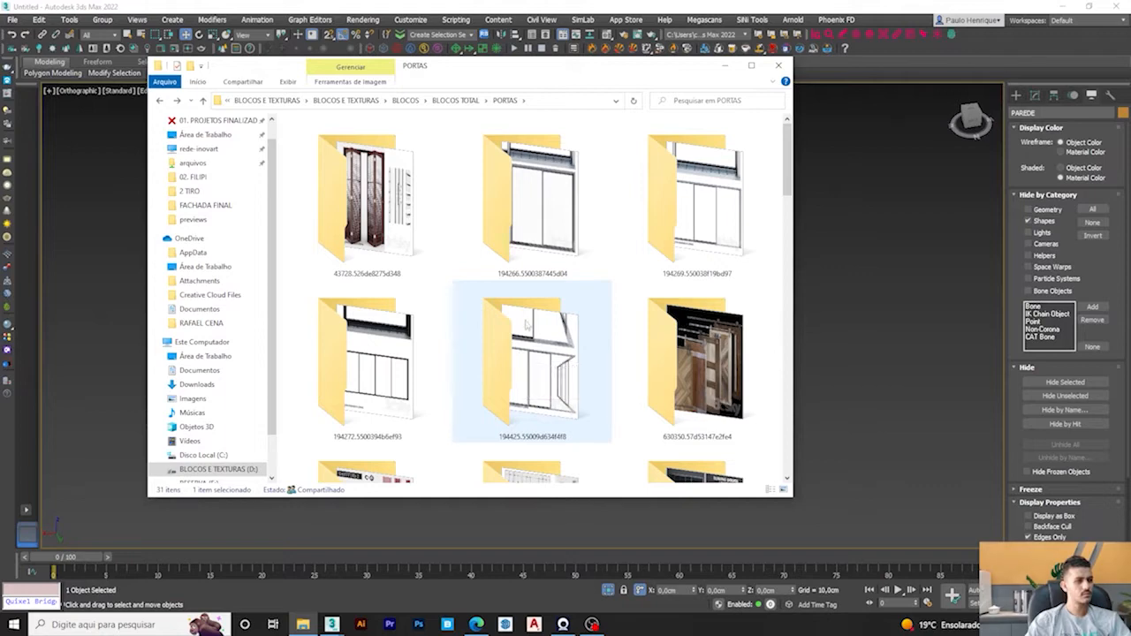
pyautogui.scroll(-5, 526, 325)
pyautogui.scroll(-3, 591, 362)
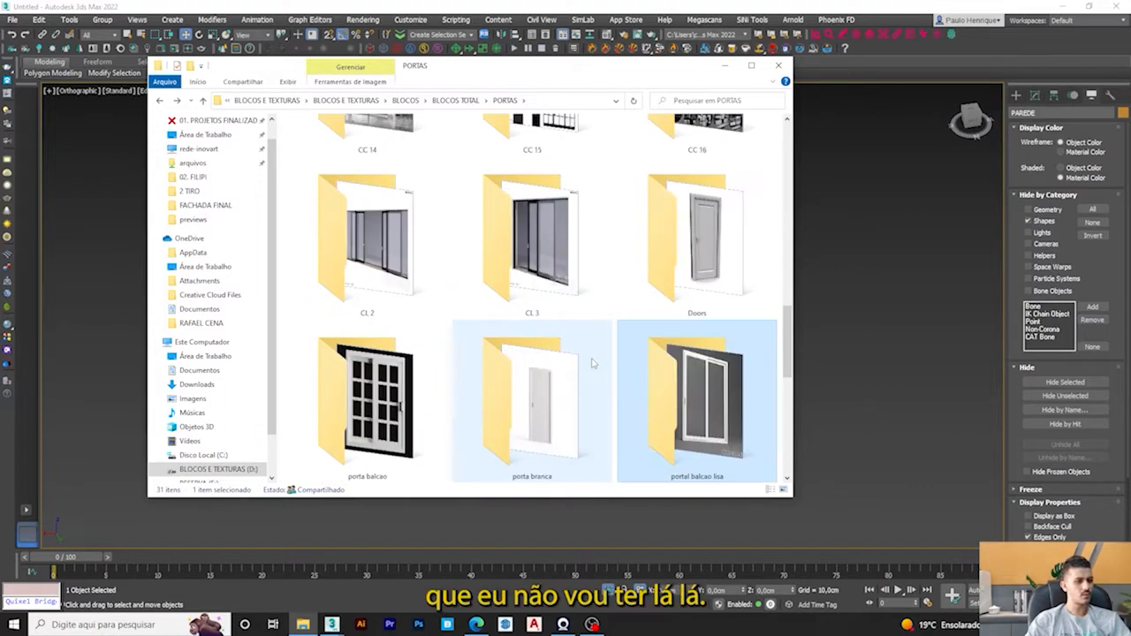
pyautogui.click(727, 66)
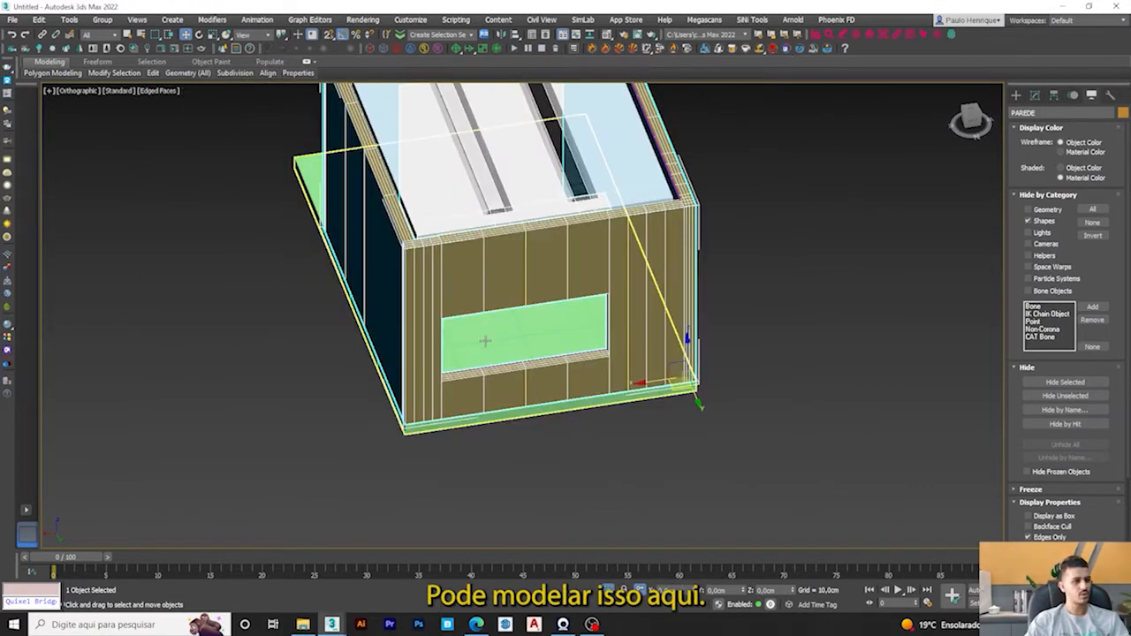
# Step: Isolate the PAREDE wall object and bring its rear window opening into close view
pyautogui.scroll(2, 557, 359)
pyautogui.scroll(-1, 544, 356)
pyautogui.keyDown('alt'); pyautogui.moveTo(543, 357); pyautogui.dragTo(303, 324, button='middle'); pyautogui.keyUp('alt')
pyautogui.scroll(2, 306, 328)
pyautogui.hotkey('alt', 'q')
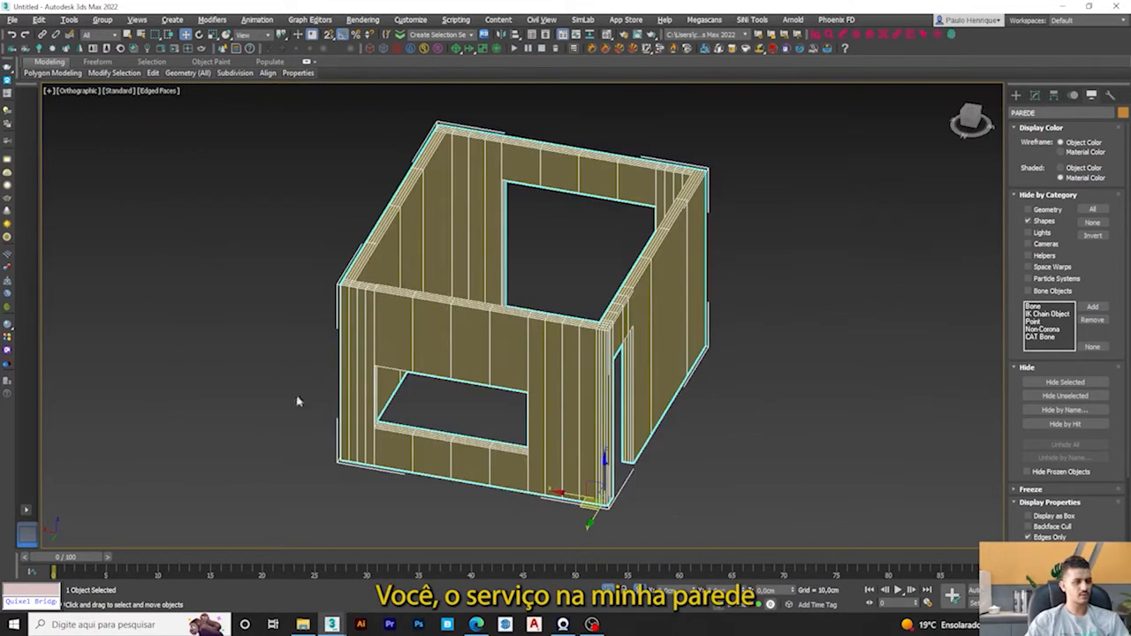
pyautogui.click(297, 399)
pyautogui.scroll(4, 424, 448)
pyautogui.click(427, 448)
pyautogui.moveTo(422, 442); pyautogui.dragTo(385, 399, button='middle')
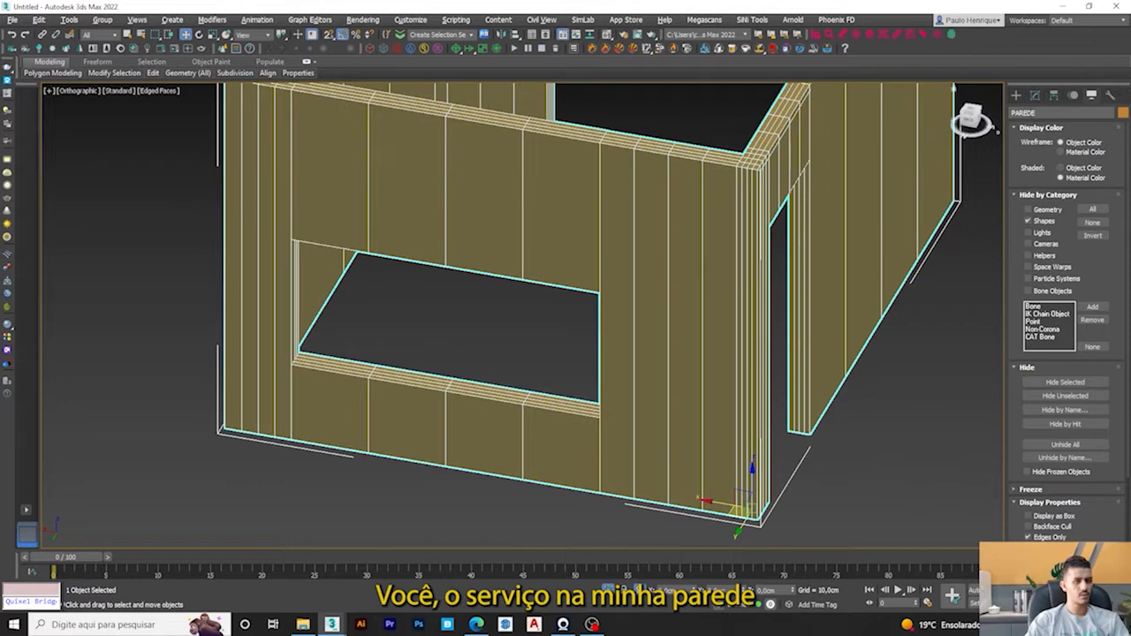
# Step: Turn on snapping and draw a plane about 220 by 100 cm across the window opening in wireframe front view
pyautogui.press('f')
pyautogui.press('F3')
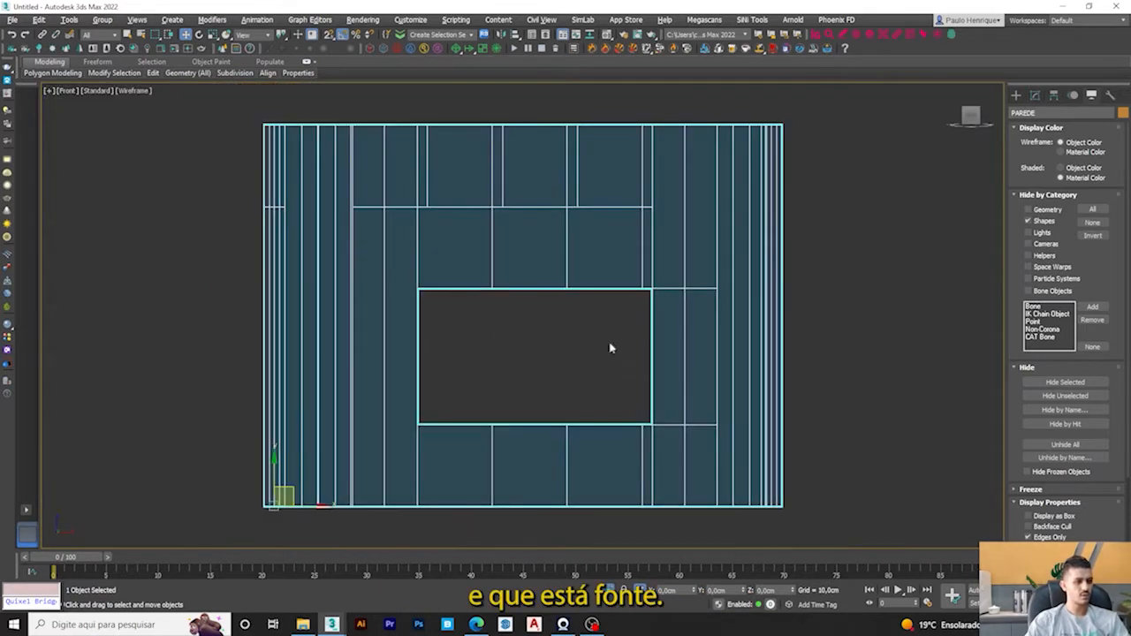
pyautogui.click(585, 368)
pyautogui.moveTo(556, 347); pyautogui.dragTo(526, 338, button='middle')
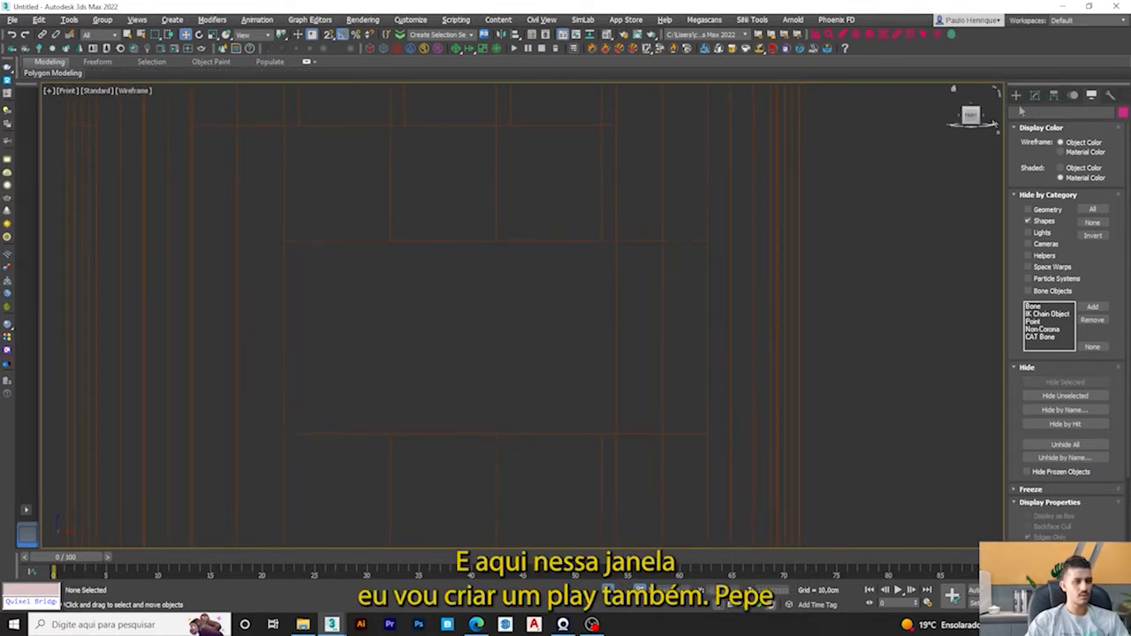
pyautogui.click(1017, 95)
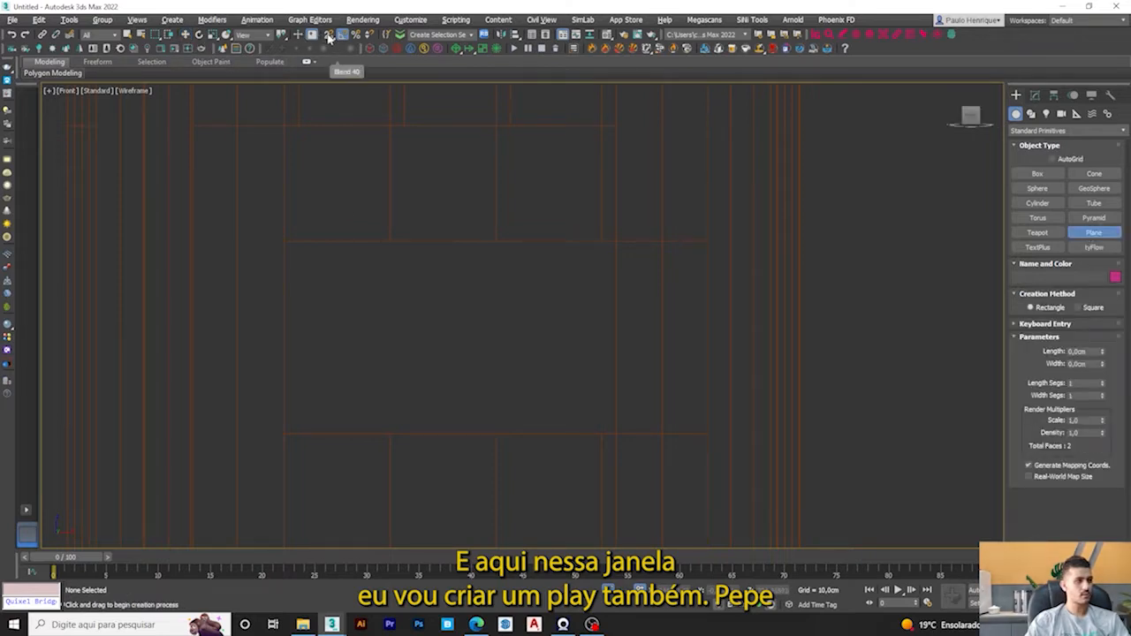
pyautogui.moveTo(699, 240); pyautogui.dragTo(286, 429)
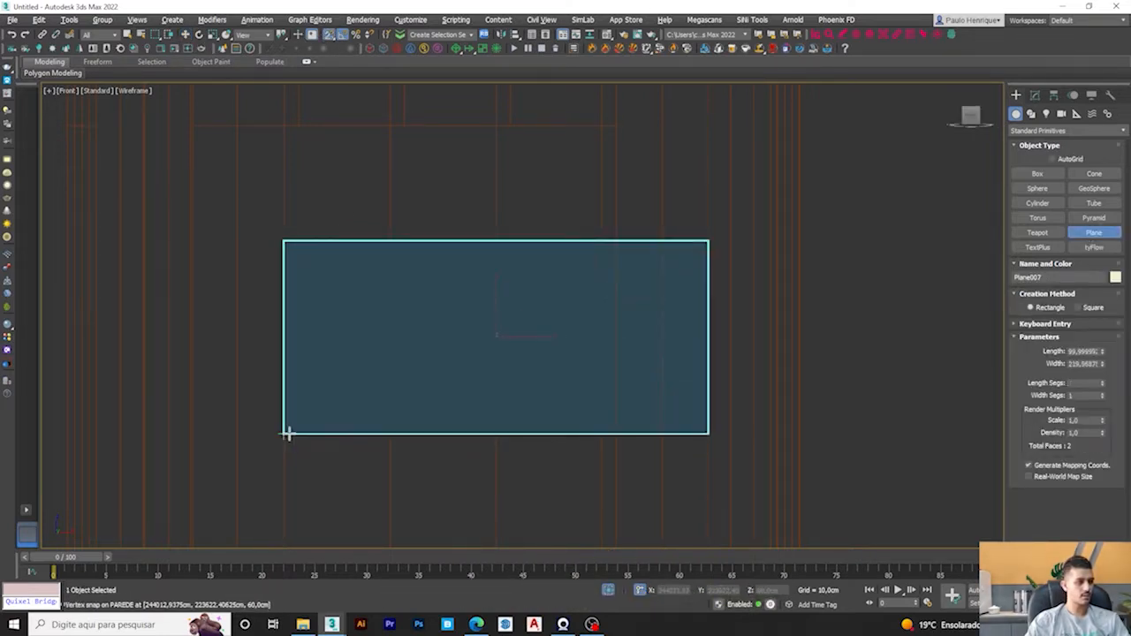
# Step: Check the new plane's position relative to the wall in top and orbited views, and delete the plane
pyautogui.scroll(-4, 288, 430)
pyautogui.moveTo(295, 433)
pyautogui.keyDown('alt'); pyautogui.mouseDown(button='middle')
pyautogui.moveTo(440, 455)
pyautogui.moveTo(380, 406)
pyautogui.mouseUp(button='middle'); pyautogui.keyUp('alt')
pyautogui.press('F3')
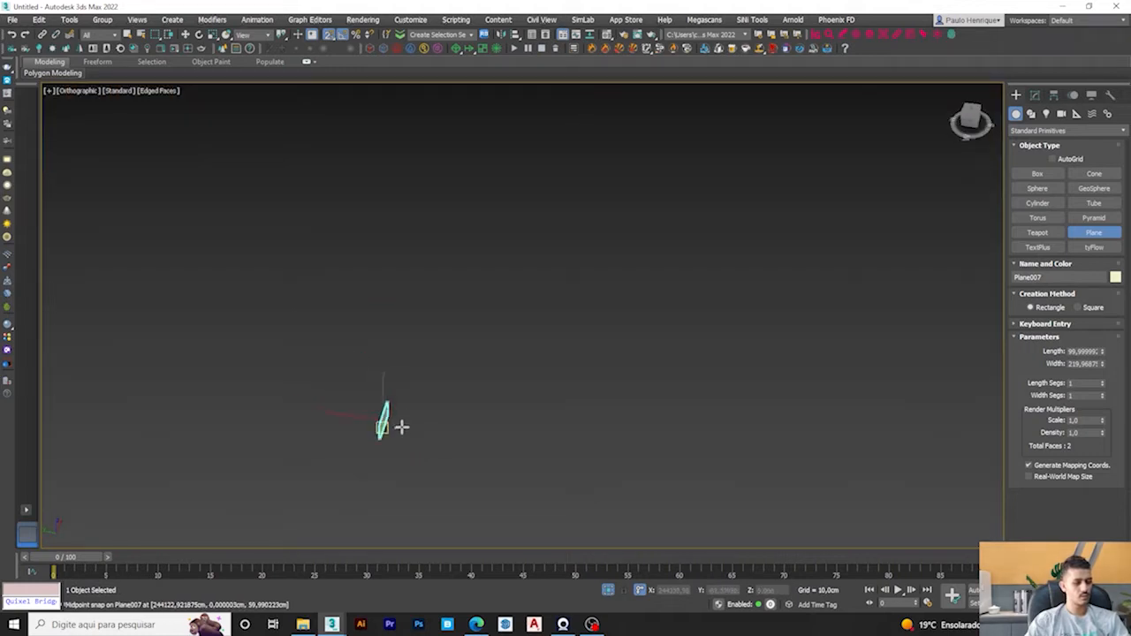
pyautogui.press('t')
pyautogui.press('F3')
pyautogui.scroll(-3, 462, 317)
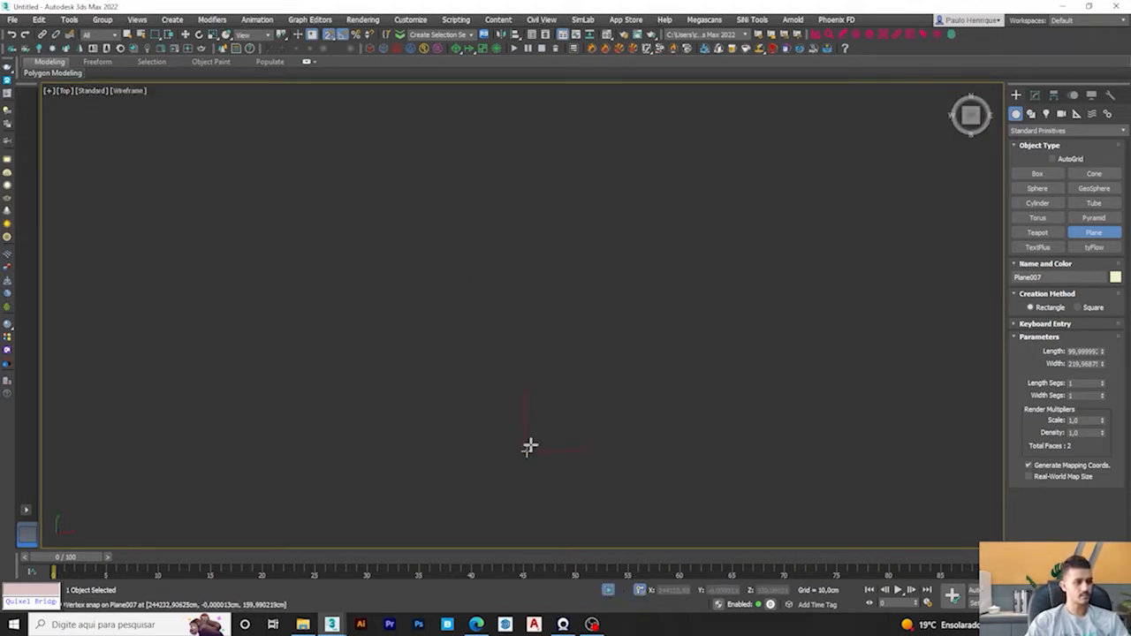
pyautogui.moveTo(538, 419); pyautogui.dragTo(534, 487, button='middle')
pyautogui.press('F3')
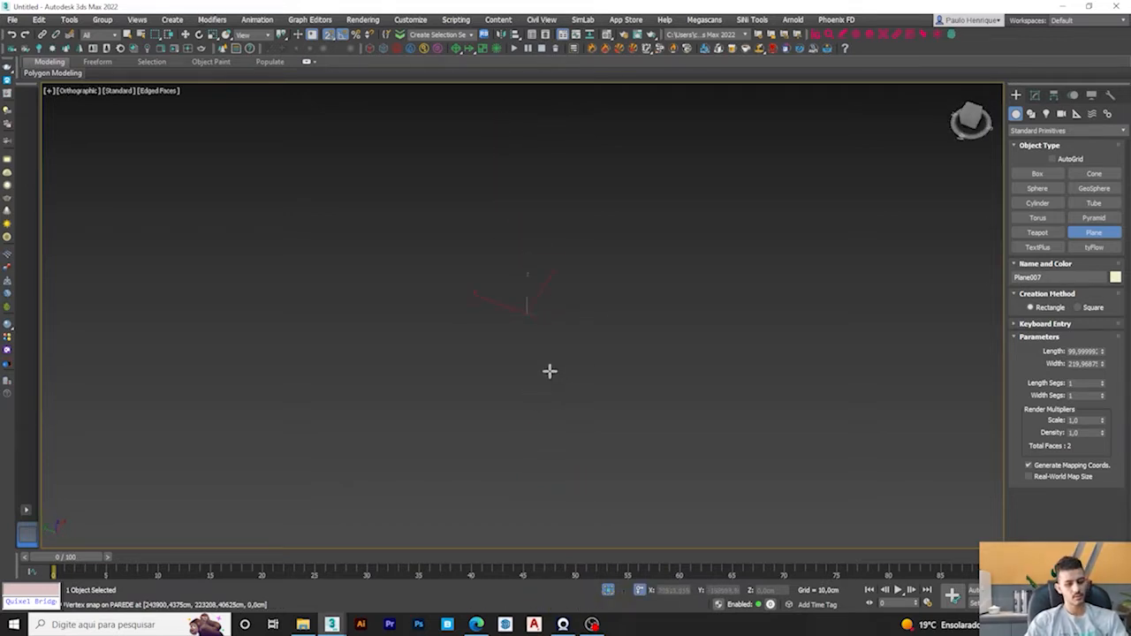
pyautogui.press('Delete')
# Step: Examine the wall's window opening and its snap points in perspective view
pyautogui.press('p')
pyautogui.press('z')
pyautogui.scroll(-3, 487, 371)
pyautogui.moveTo(487, 371)
pyautogui.keyDown('alt'); pyautogui.mouseDown(button='middle')
pyautogui.moveTo(507, 384)
pyautogui.moveTo(466, 372)
pyautogui.mouseUp(button='middle'); pyautogui.keyUp('alt')
pyautogui.scroll(5, 466, 372)
pyautogui.moveTo(350, 287); pyautogui.dragTo(369, 227, button='middle')
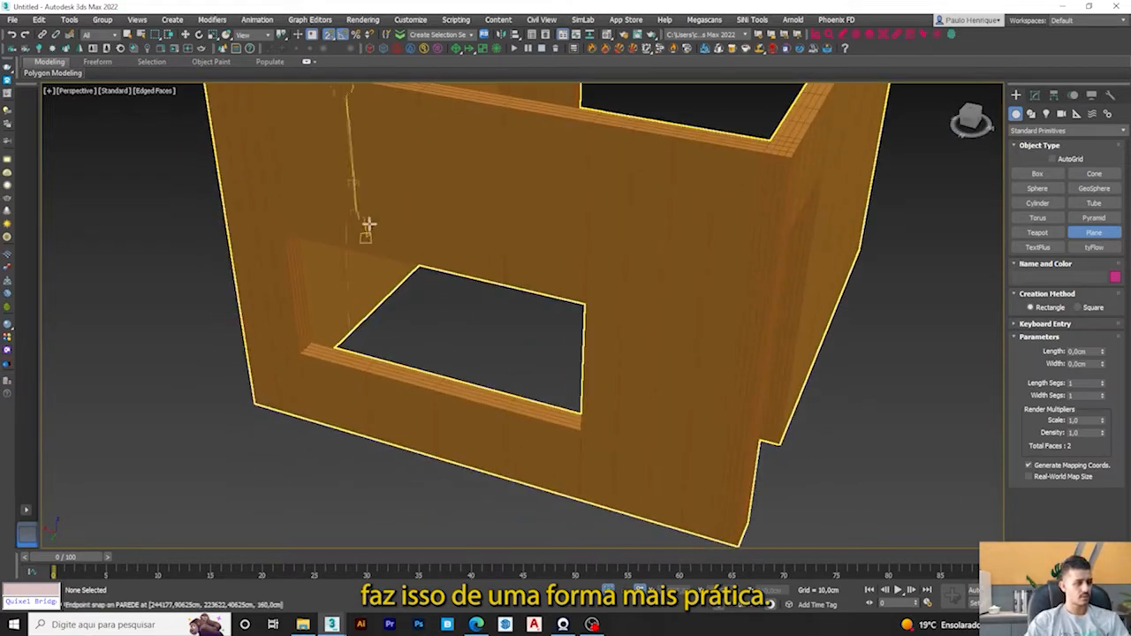
pyautogui.moveTo(357, 179); pyautogui.dragTo(366, 169, button='middle')
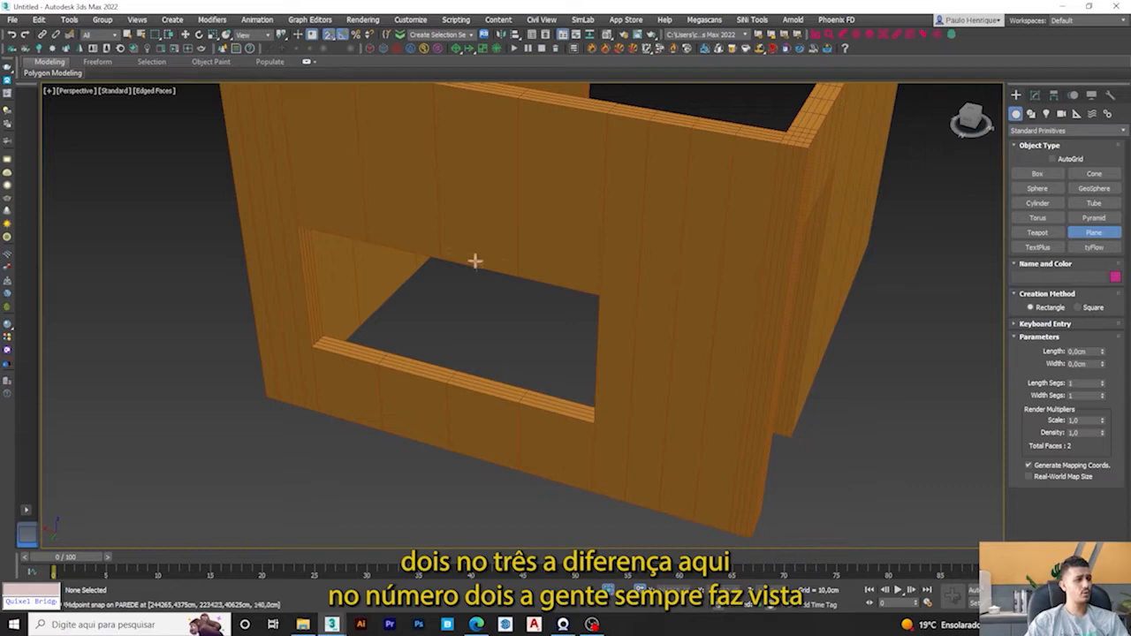
pyautogui.scroll(-5, 474, 261)
pyautogui.keyDown('alt'); pyautogui.moveTo(480, 270); pyautogui.dragTo(479, 328, button='middle'); pyautogui.keyUp('alt')
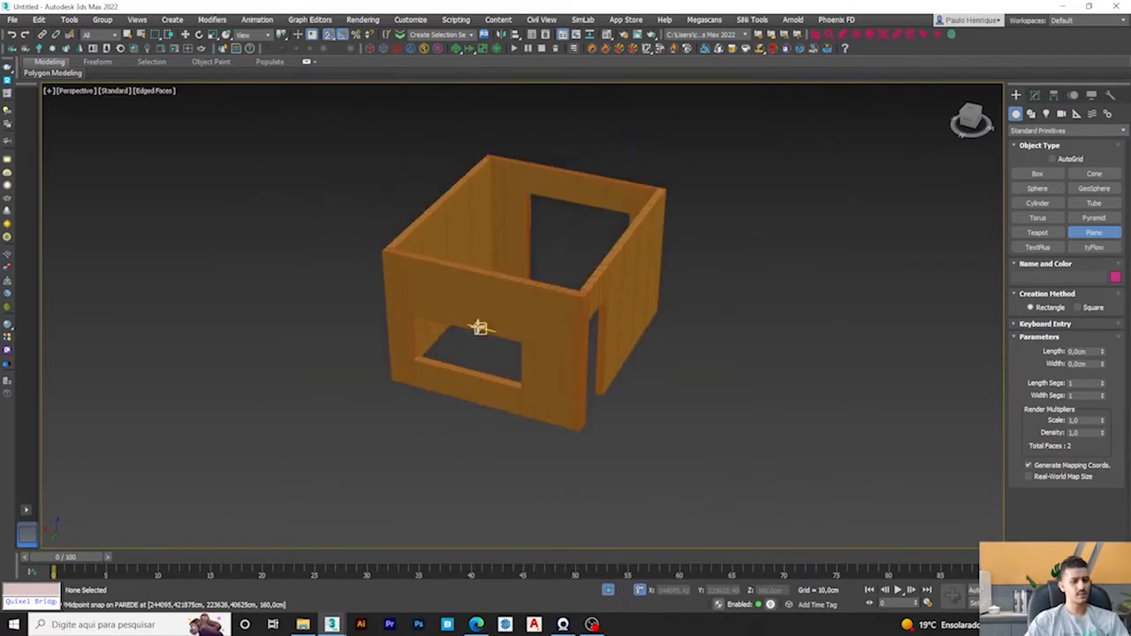
# Step: Compare how the wall's window opening appears in the front, top and perspective views
pyautogui.press('t')
pyautogui.press('f')
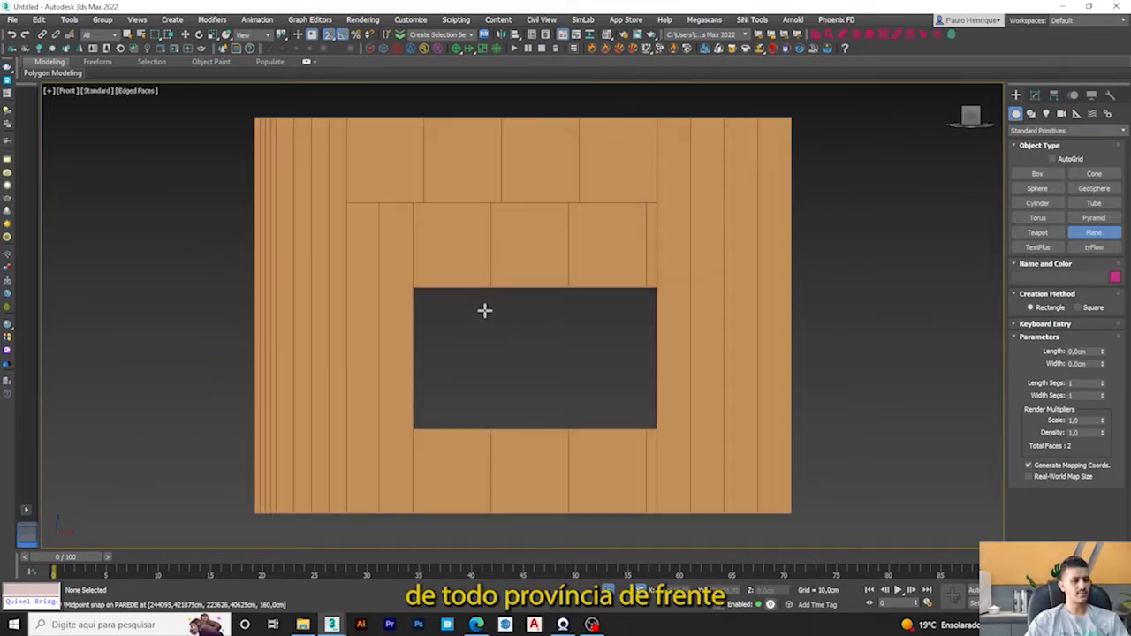
pyautogui.press('F3')
pyautogui.press('F3')
pyautogui.press('t')
pyautogui.press('p')
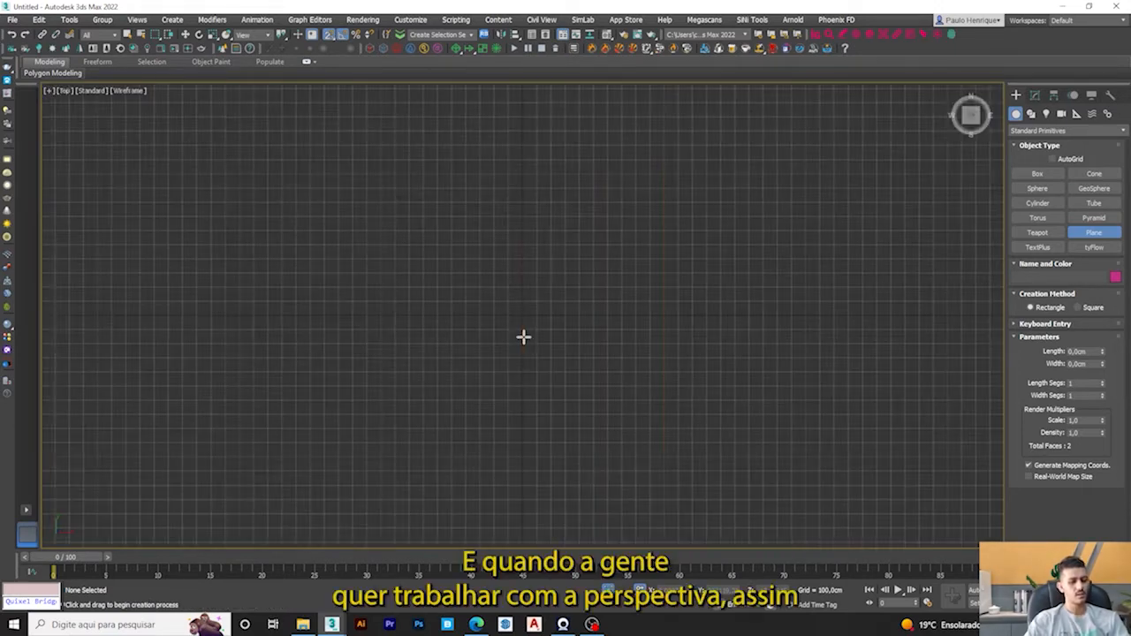
# Step: Switch snapping to 3D and bring the wall's window opening into close view in shaded perspective
pyautogui.press('g')
pyautogui.moveTo(562, 309)
pyautogui.keyDown('alt'); pyautogui.mouseDown(button='middle')
pyautogui.moveTo(478, 330)
pyautogui.moveTo(539, 379)
pyautogui.mouseUp(button='middle'); pyautogui.keyUp('alt')
pyautogui.press('F3')
pyautogui.scroll(6, 480, 371)
pyautogui.keyDown('alt'); pyautogui.moveTo(609, 274); pyautogui.dragTo(491, 279, button='middle'); pyautogui.keyUp('alt')
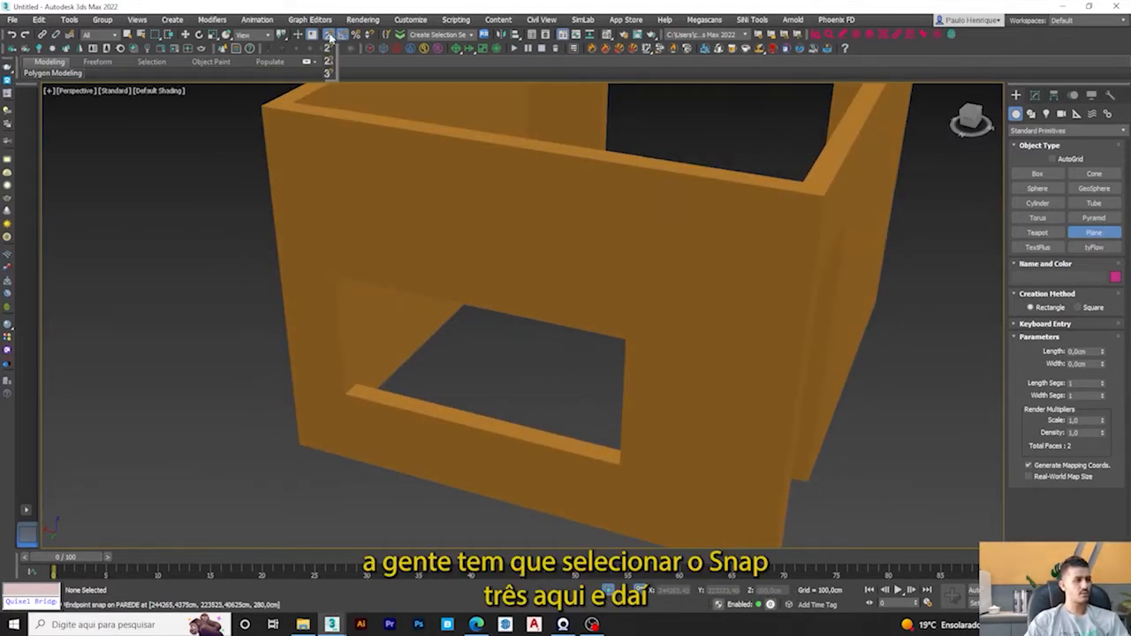
pyautogui.click(331, 75)
pyautogui.keyDown('alt'); pyautogui.moveTo(387, 203); pyautogui.dragTo(400, 211, button='middle'); pyautogui.keyUp('alt')
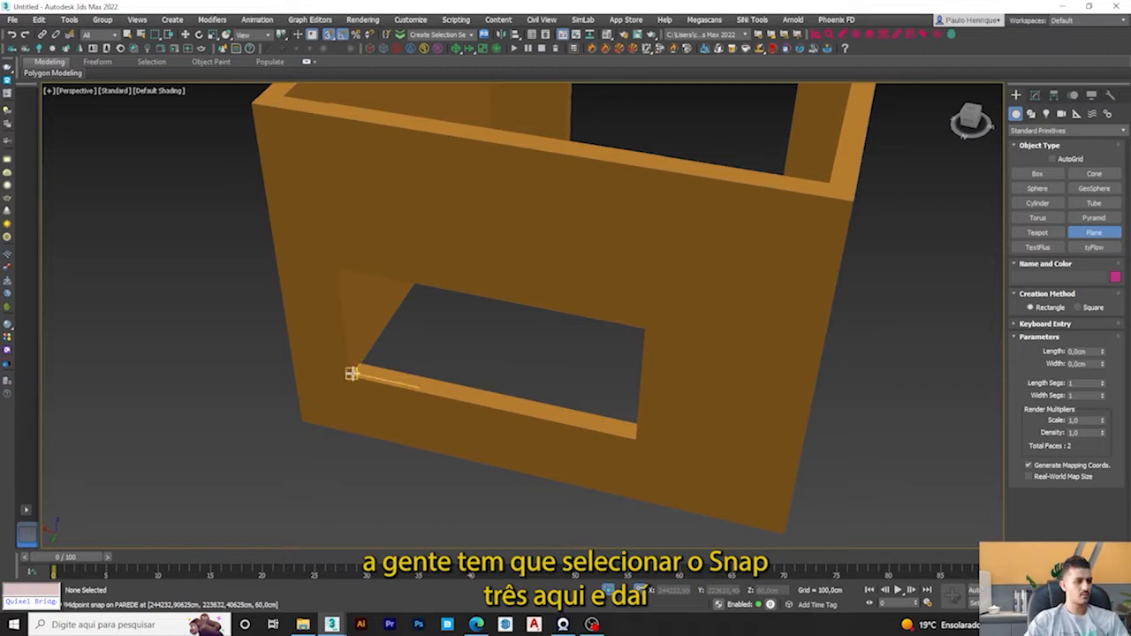
# Step: Try to draw a plane between opposite corners of the window opening in perspective view without AutoGrid
pyautogui.moveTo(351, 376); pyautogui.dragTo(468, 387)
pyautogui.scroll(3, 488, 392)
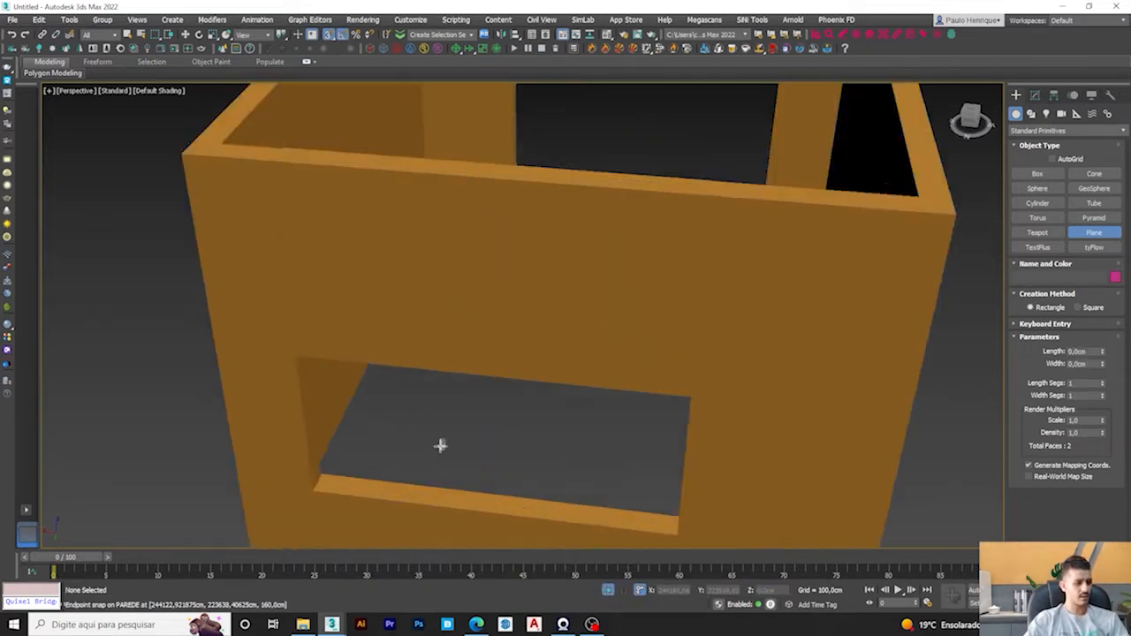
pyautogui.scroll(3, 437, 449)
pyautogui.click(1036, 99)
pyautogui.click(1018, 95)
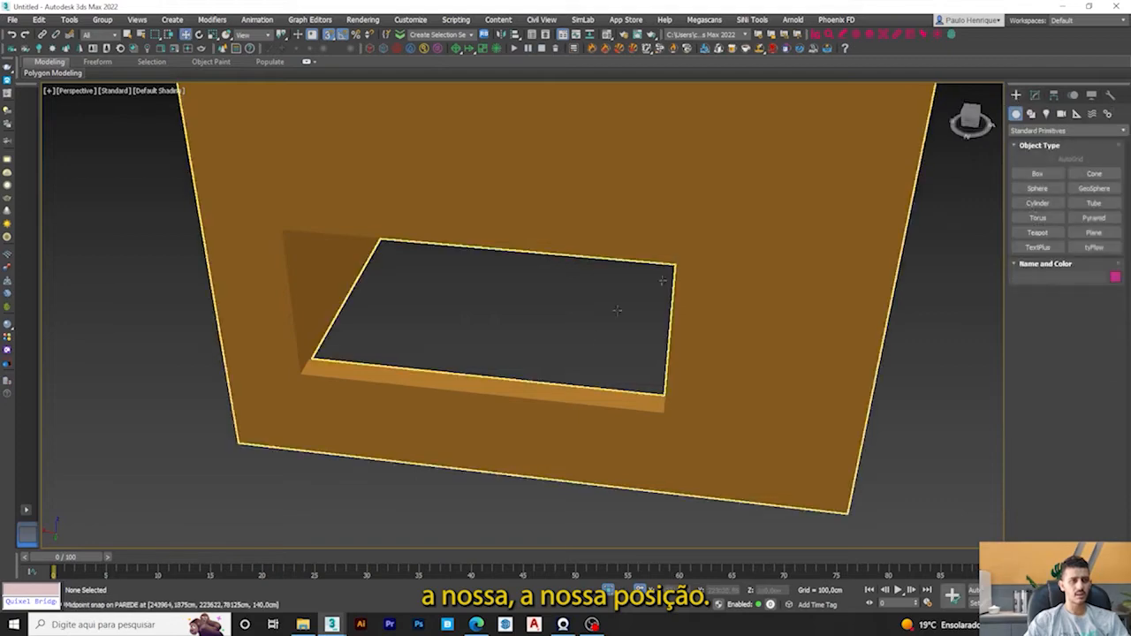
pyautogui.moveTo(301, 372); pyautogui.dragTo(359, 384)
pyautogui.hotkey('ctrl', 'z')
pyautogui.hotkey('ctrl', 'z')
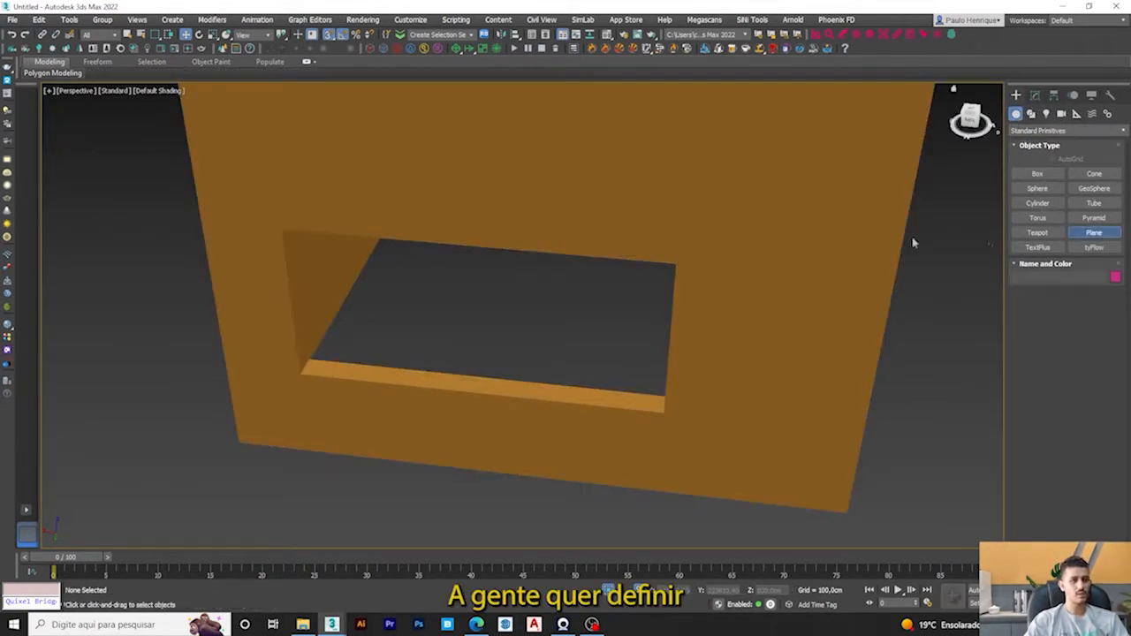
pyautogui.moveTo(302, 376); pyautogui.dragTo(676, 260)
pyautogui.rightClick(675, 260)
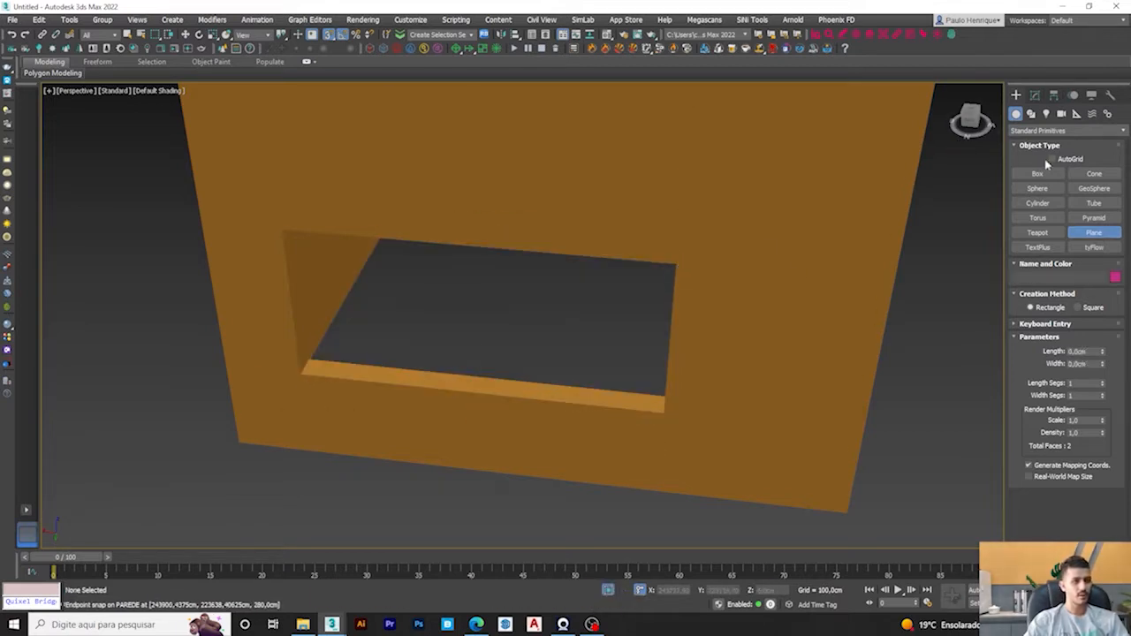
# Step: Enable AutoGrid and draw a plane about 220 by 100 cm between opposite corners of the window opening
pyautogui.click(1048, 146)
pyautogui.click(1056, 146)
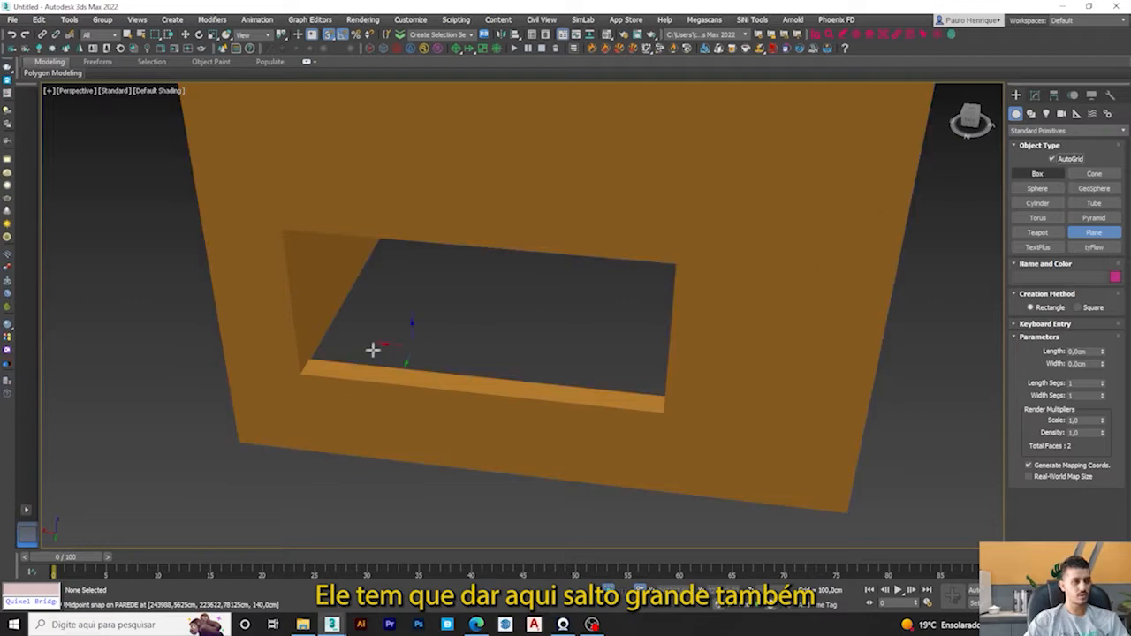
pyautogui.moveTo(299, 375); pyautogui.dragTo(674, 263)
pyautogui.scroll(-5, 573, 281)
pyautogui.keyDown('alt'); pyautogui.moveTo(573, 280); pyautogui.dragTo(492, 276, button='middle'); pyautogui.keyUp('alt')
pyautogui.scroll(5, 575, 280)
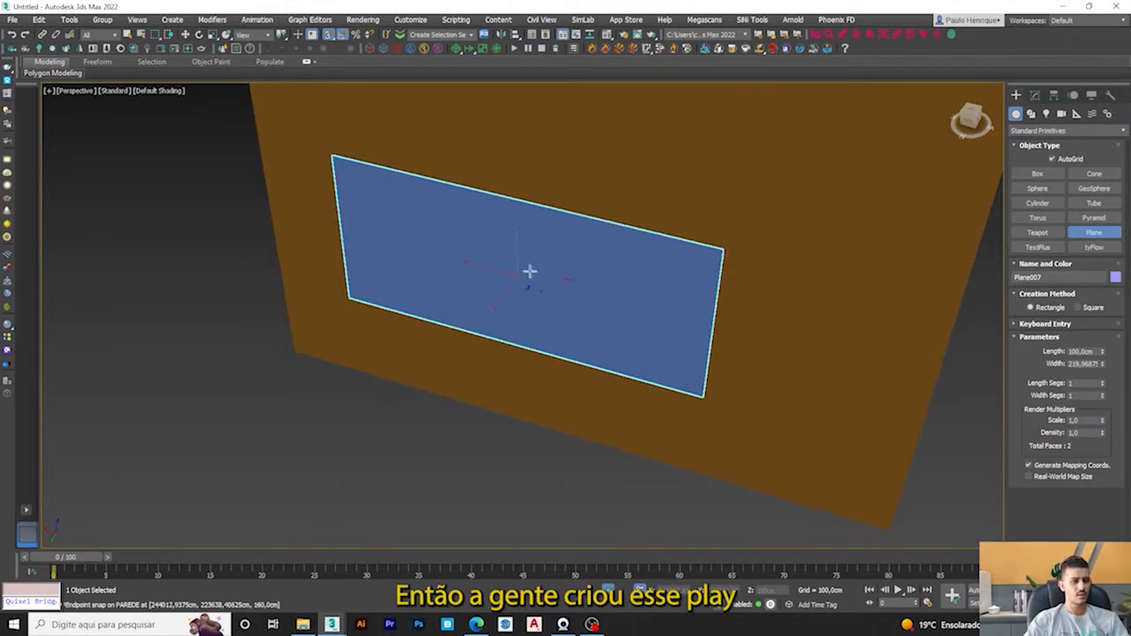
# Step: Convert the new window plane to an Editable Poly
pyautogui.rightClick(549, 274)
pyautogui.rightClick(405, 228)
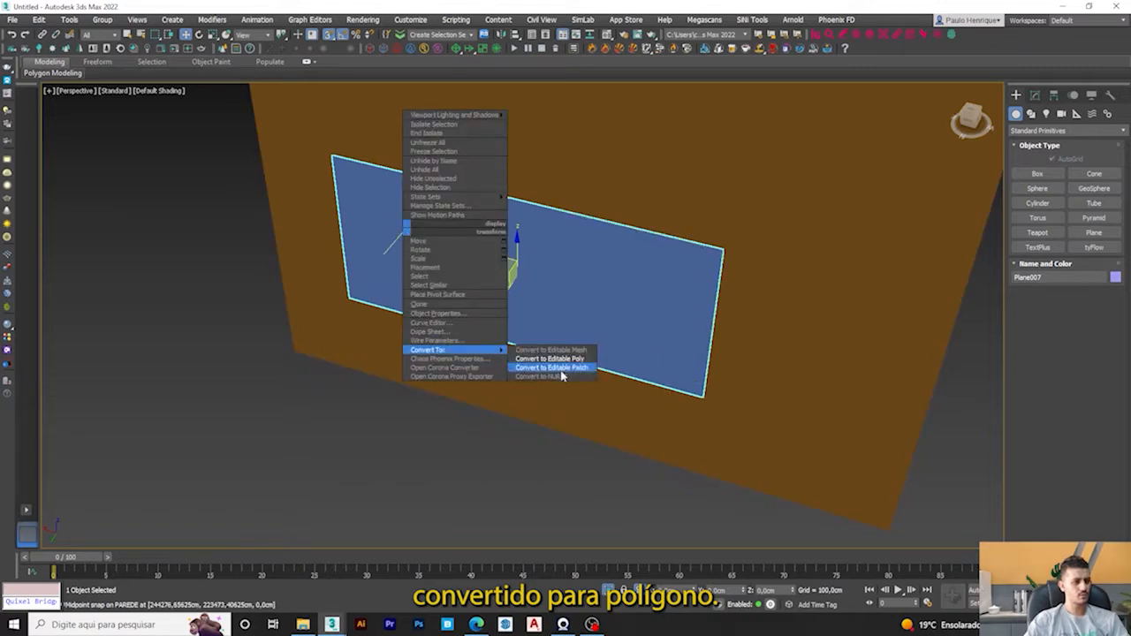
pyautogui.click(550, 358)
pyautogui.keyDown('alt'); pyautogui.moveTo(563, 361); pyautogui.dragTo(555, 339, button='middle'); pyautogui.keyUp('alt')
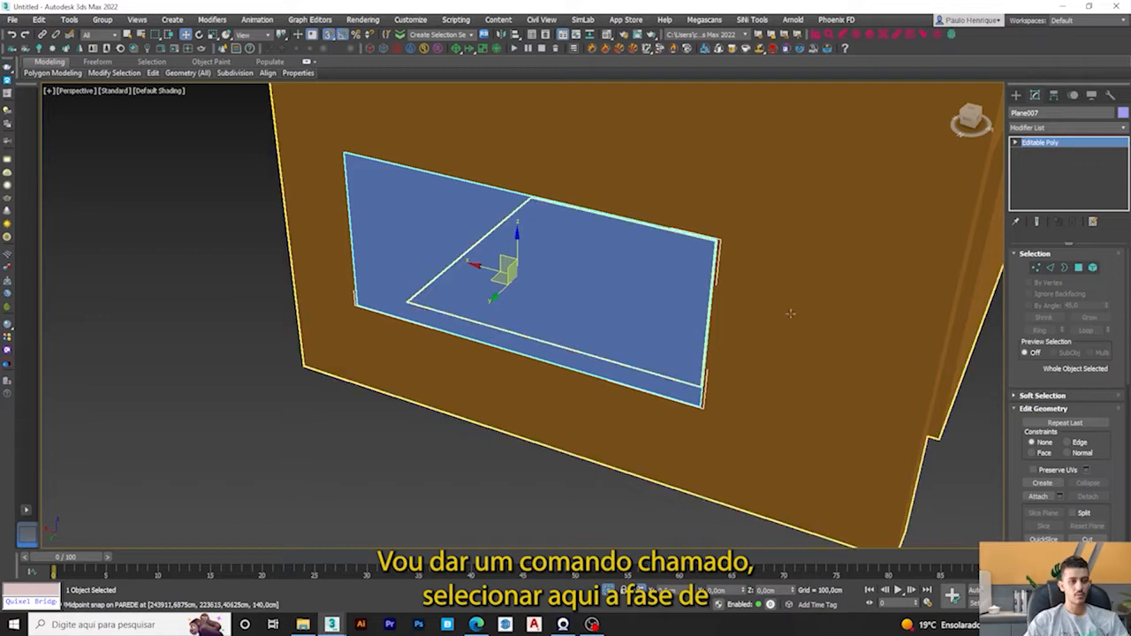
# Step: Select the window plane's single polygon and inset it by 3 cm to outline the frame
pyautogui.click(1079, 268)
pyautogui.click(642, 279)
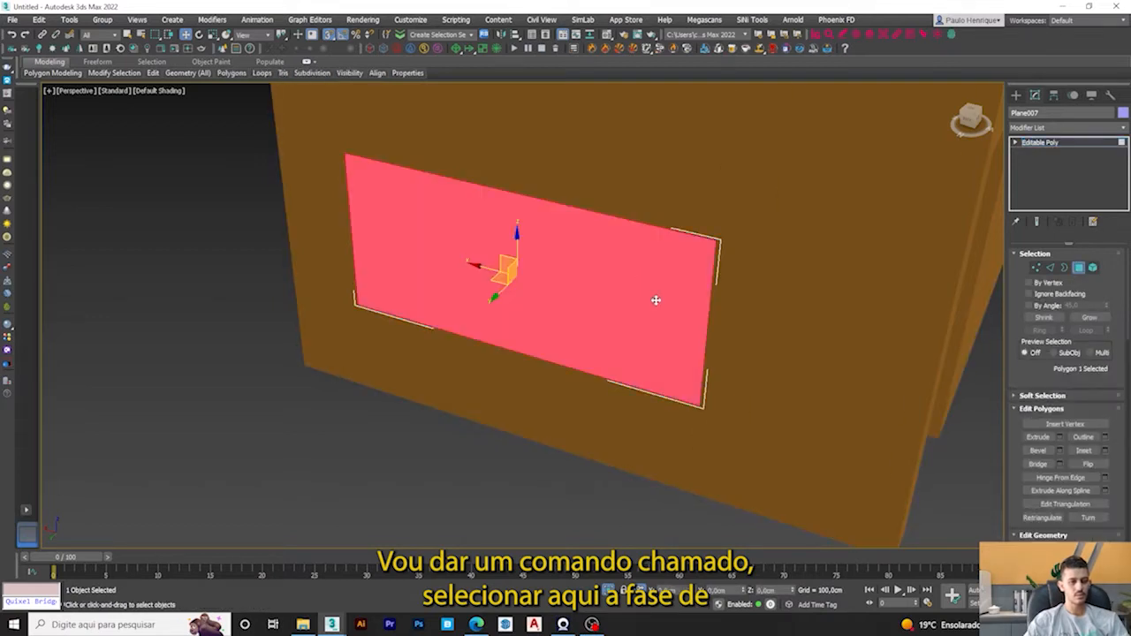
pyautogui.click(1105, 452)
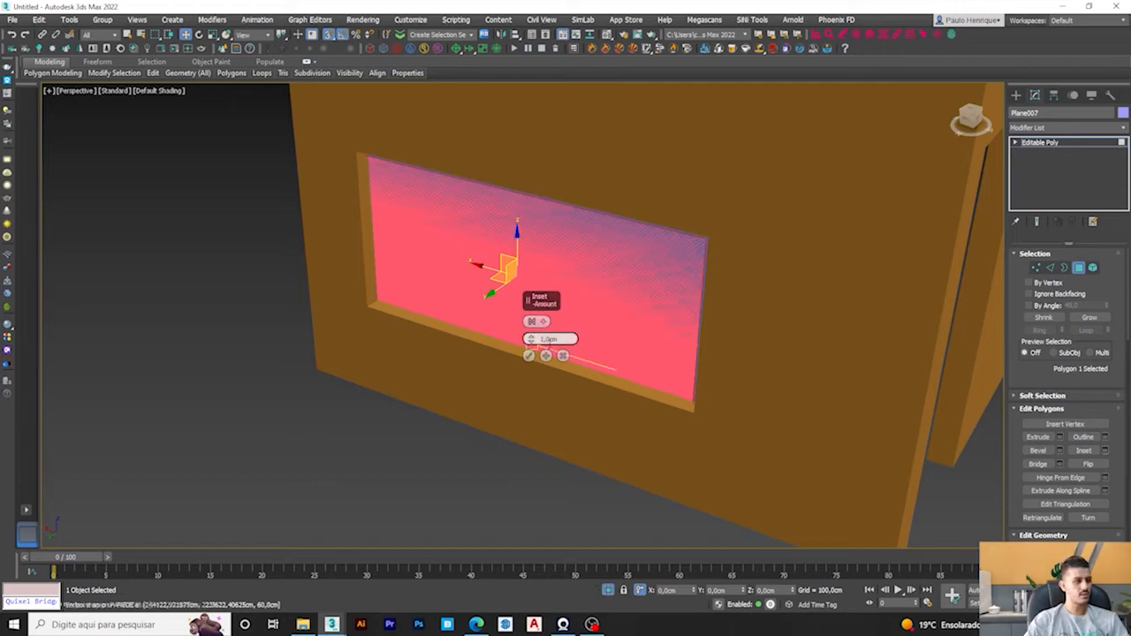
pyautogui.write('3')
pyautogui.press('Return')
pyautogui.keyDown('alt'); pyautogui.moveTo(431, 276); pyautogui.dragTo(502, 232, button='middle'); pyautogui.keyUp('alt')
pyautogui.keyDown('alt'); pyautogui.moveTo(554, 288); pyautogui.dragTo(643, 237, button='middle'); pyautogui.keyUp('alt')
pyautogui.keyDown('alt'); pyautogui.moveTo(642, 236); pyautogui.dragTo(591, 228, button='middle'); pyautogui.keyUp('alt')
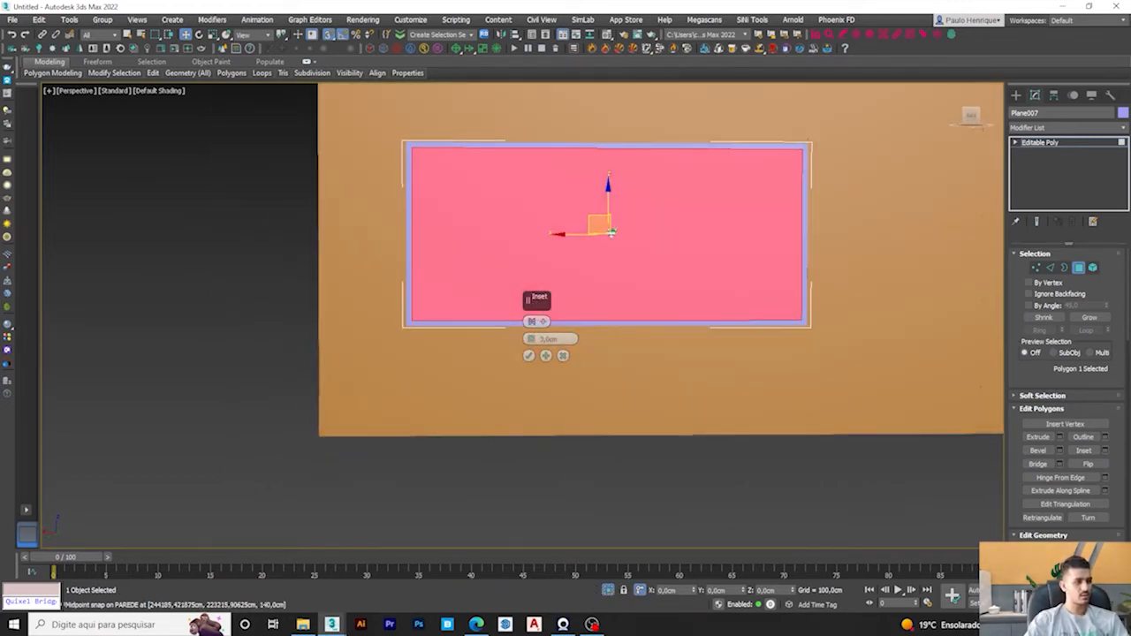
pyautogui.scroll(3, 590, 228)
pyautogui.keyDown('alt'); pyautogui.moveTo(272, 128); pyautogui.dragTo(471, 270, button='middle'); pyautogui.keyUp('alt')
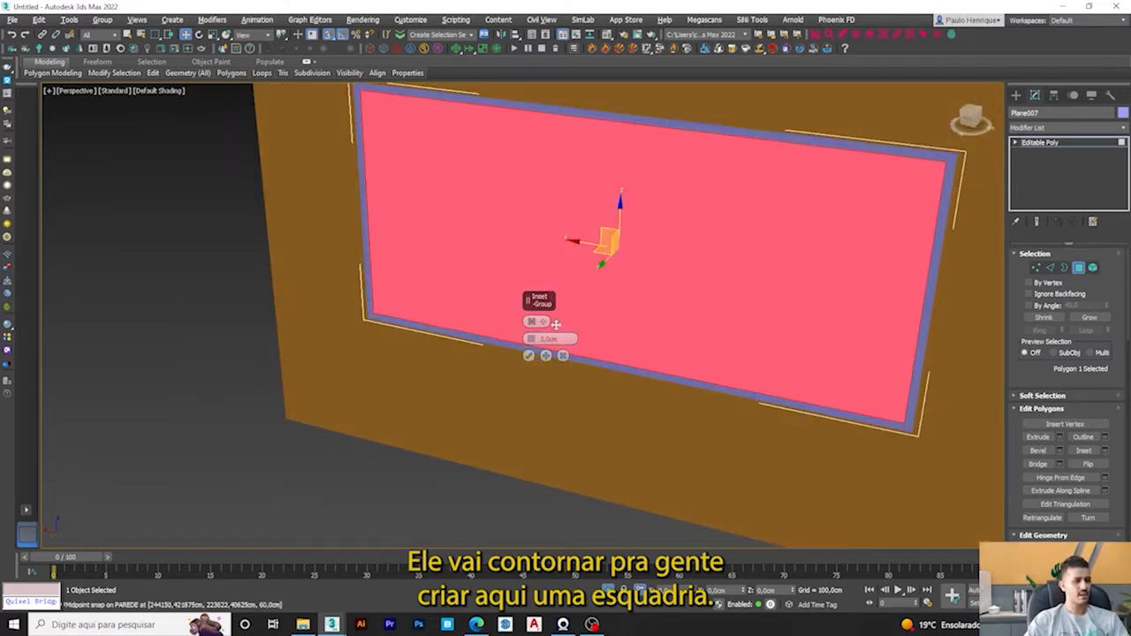
pyautogui.moveTo(529, 359); pyautogui.dragTo(512, 343, button='middle')
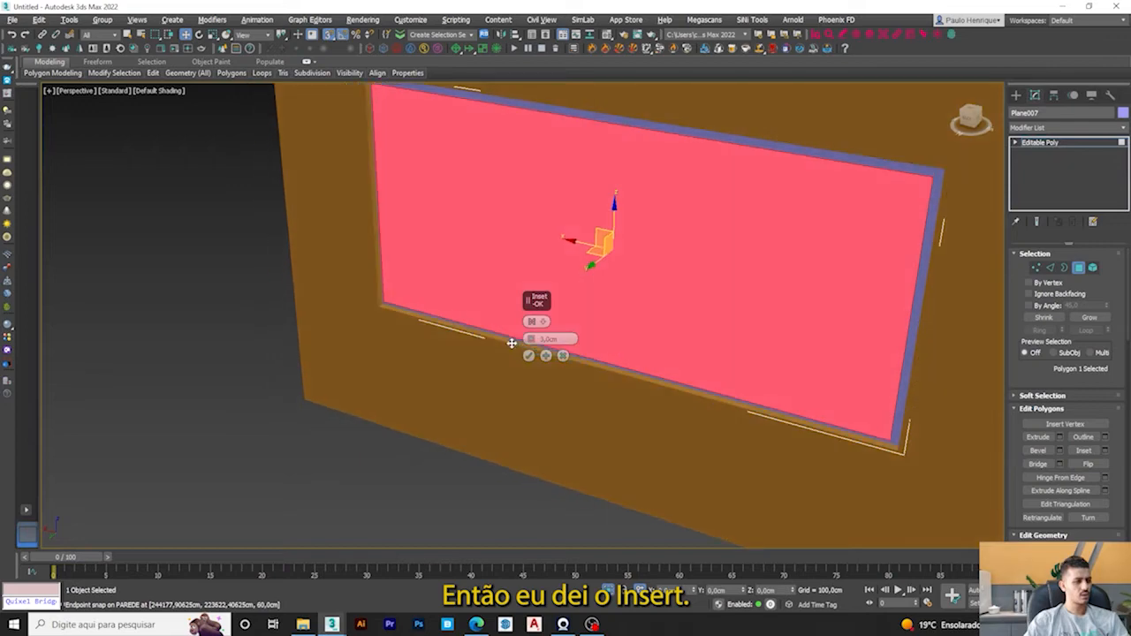
pyautogui.click(530, 358)
# Step: Extrude the inset glass polygon by -1 cm so it sits recessed behind the frame
pyautogui.scroll(3, 434, 292)
pyautogui.scroll(-4, 451, 307)
pyautogui.moveTo(434, 291)
pyautogui.keyDown('alt'); pyautogui.mouseDown(button='middle')
pyautogui.moveTo(452, 308)
pyautogui.moveTo(422, 292)
pyautogui.moveTo(451, 281)
pyautogui.mouseUp(button='middle'); pyautogui.keyUp('alt')
pyautogui.scroll(3, 470, 278)
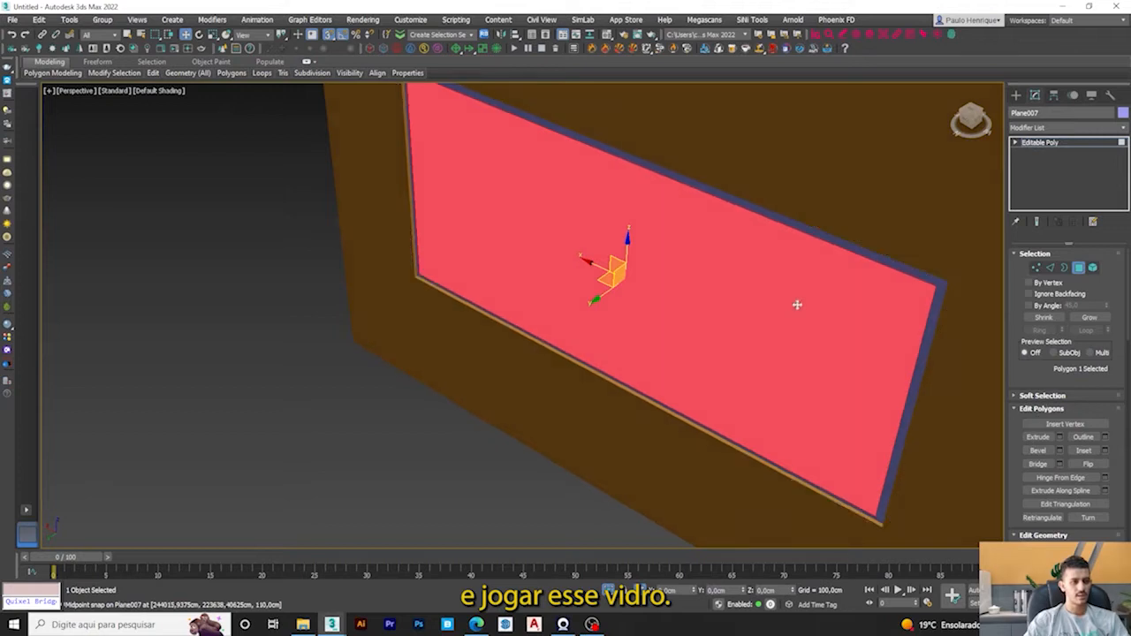
pyautogui.click(1060, 439)
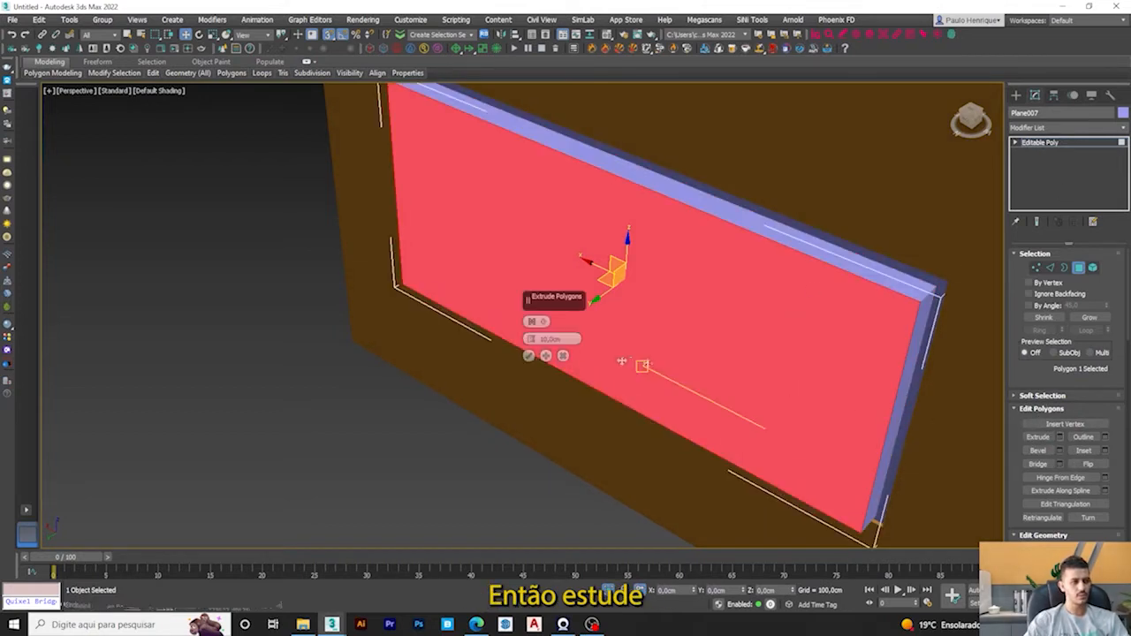
pyautogui.click(553, 340)
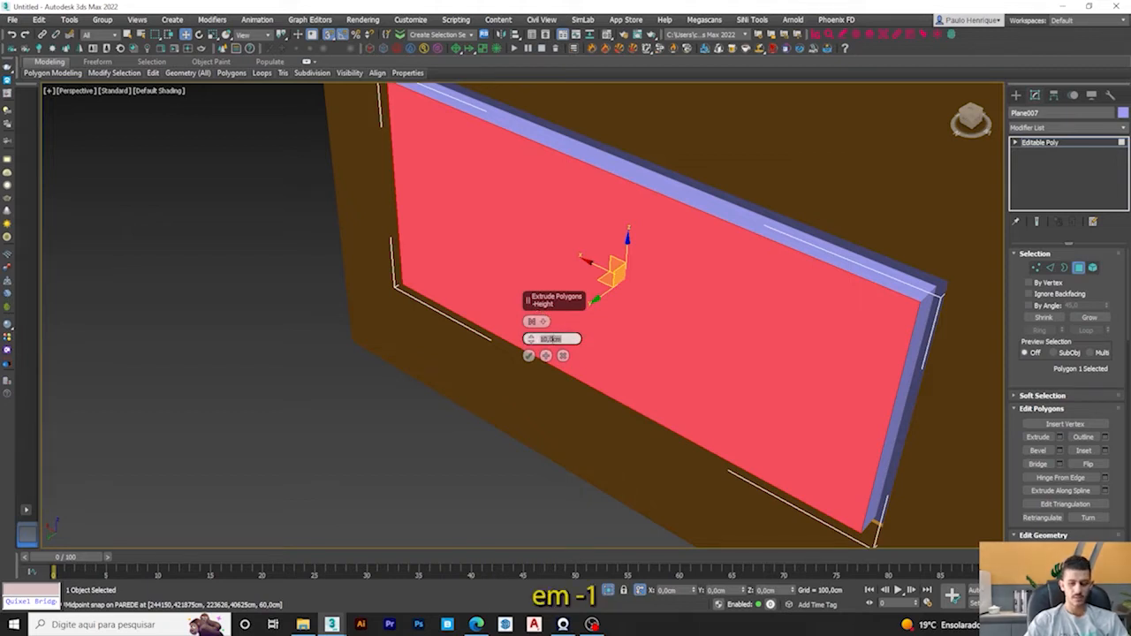
pyautogui.write('-1')
pyautogui.press('Return')
pyautogui.scroll(5, 421, 276)
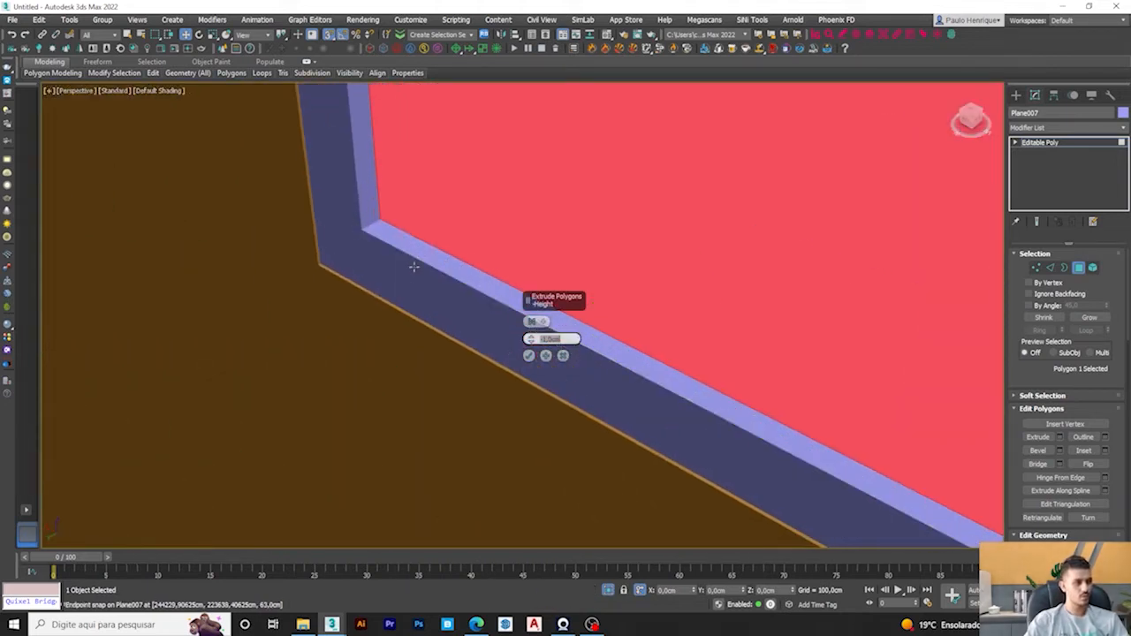
pyautogui.click(528, 357)
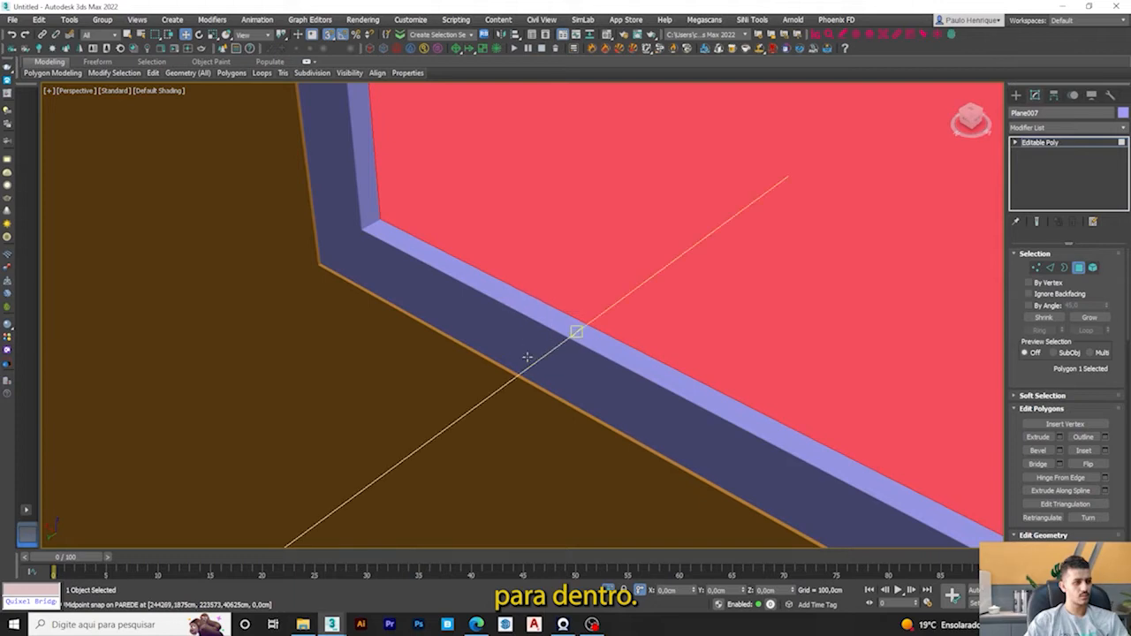
# Step: Detach the recessed glass polygon from the window frame as a separate object
pyautogui.scroll(-5, 566, 317)
pyautogui.moveTo(831, 273); pyautogui.dragTo(707, 258, button='middle')
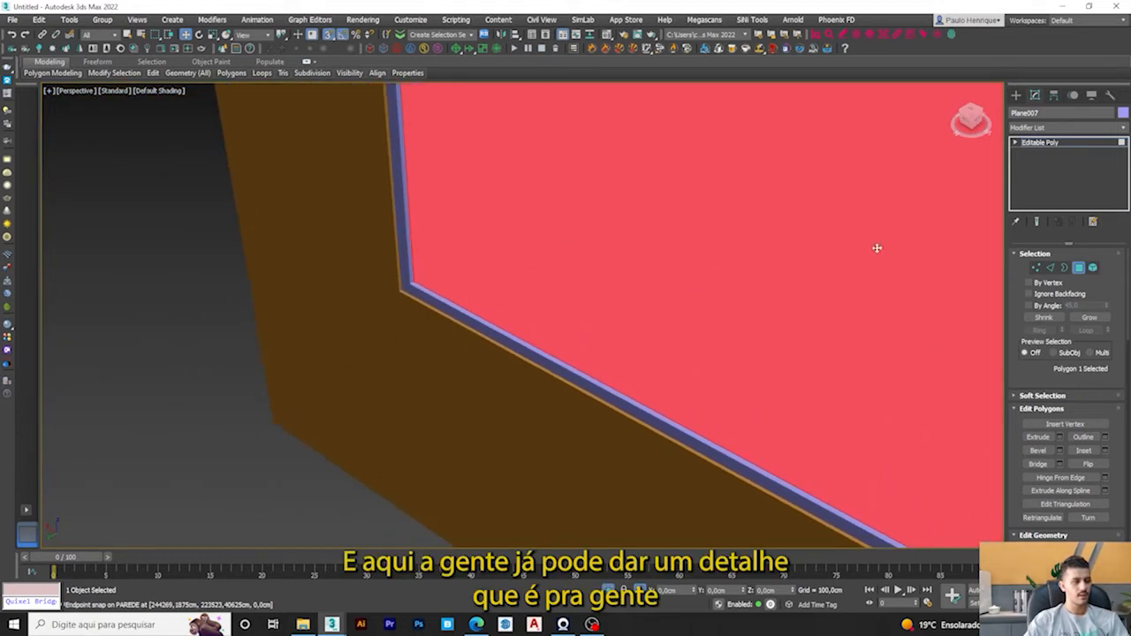
pyautogui.scroll(-4, 1052, 386)
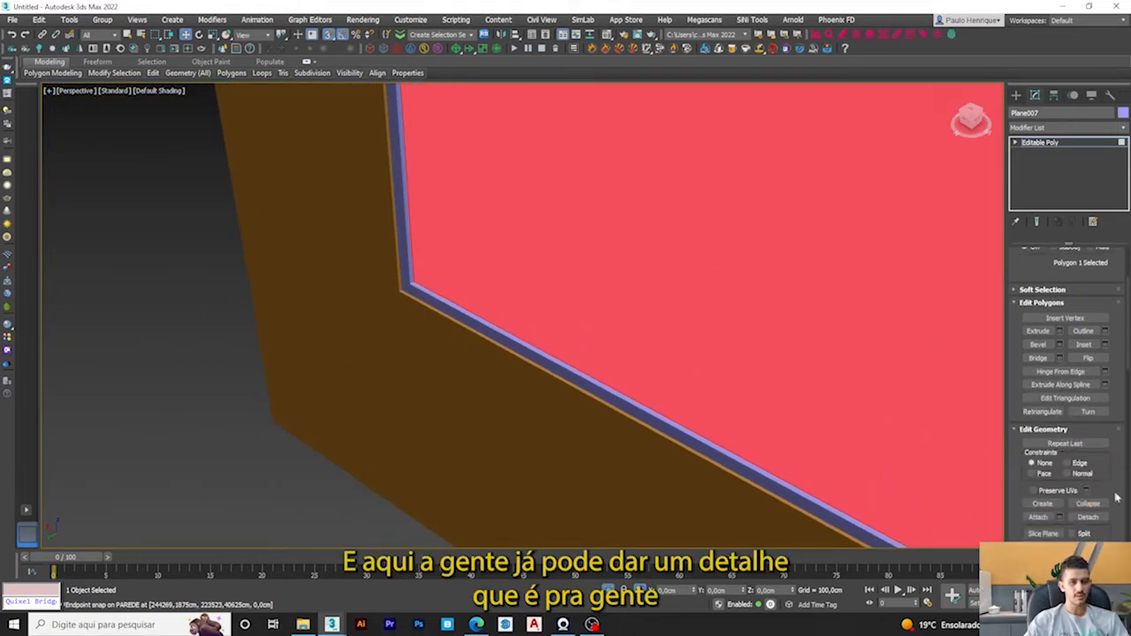
pyautogui.click(1091, 518)
pyautogui.click(606, 318)
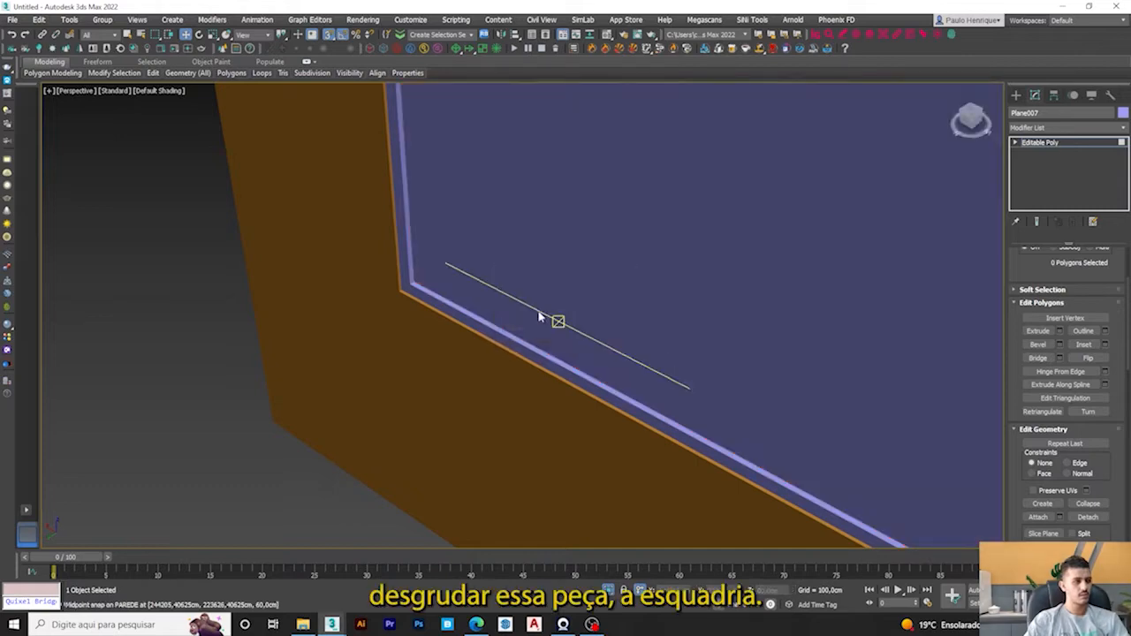
pyautogui.keyDown('alt'); pyautogui.moveTo(543, 319); pyautogui.dragTo(473, 311, button='middle'); pyautogui.keyUp('alt')
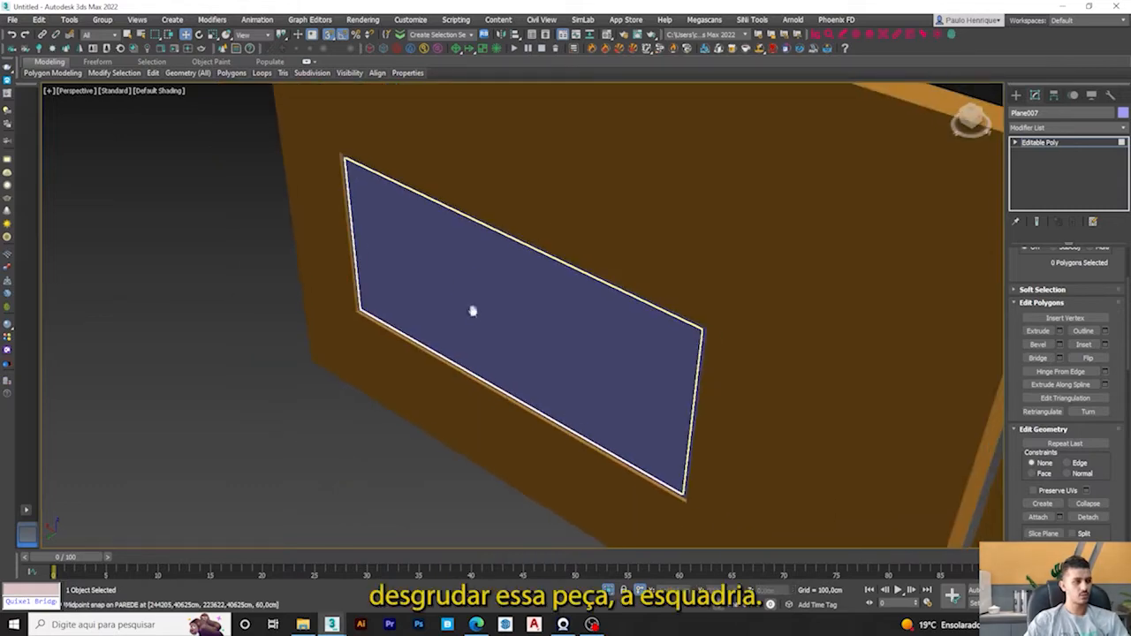
pyautogui.click(1091, 94)
# Step: Try moving the window frame and the detached glass pane separately, and undo the move
pyautogui.moveTo(478, 338); pyautogui.dragTo(383, 379)
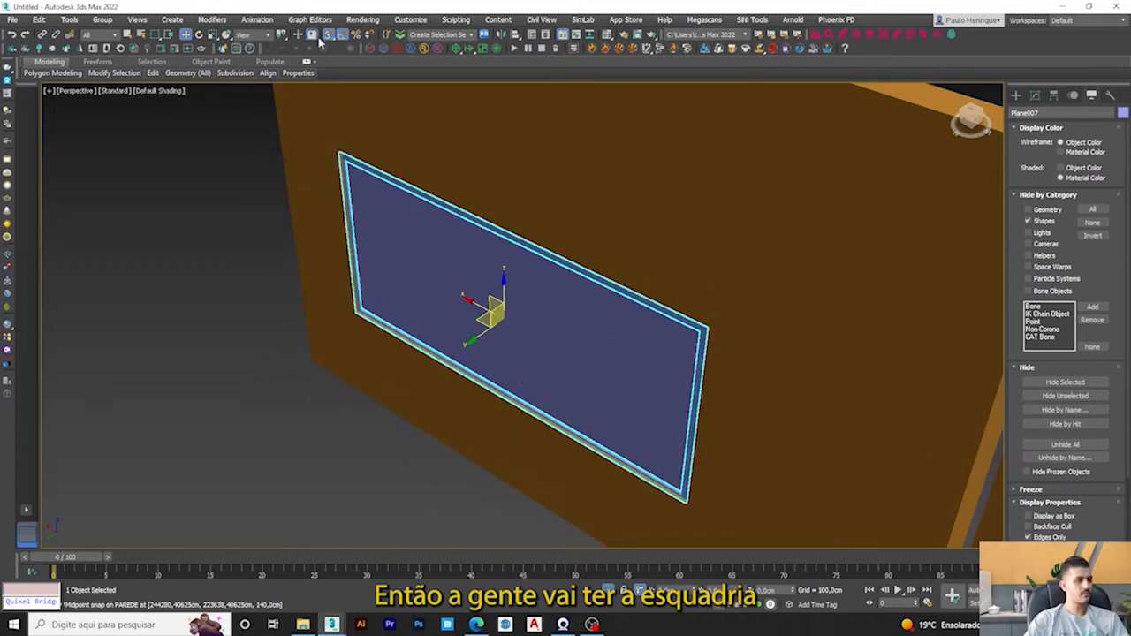
pyautogui.click(447, 276)
pyautogui.moveTo(482, 330); pyautogui.dragTo(419, 345)
pyautogui.hotkey('ctrl', 'z')
# Step: Select the window frame object and apply a Shell modifier to it
pyautogui.scroll(4, 332, 268)
pyautogui.scroll(3, 431, 380)
pyautogui.moveTo(426, 385); pyautogui.dragTo(392, 314, button='middle')
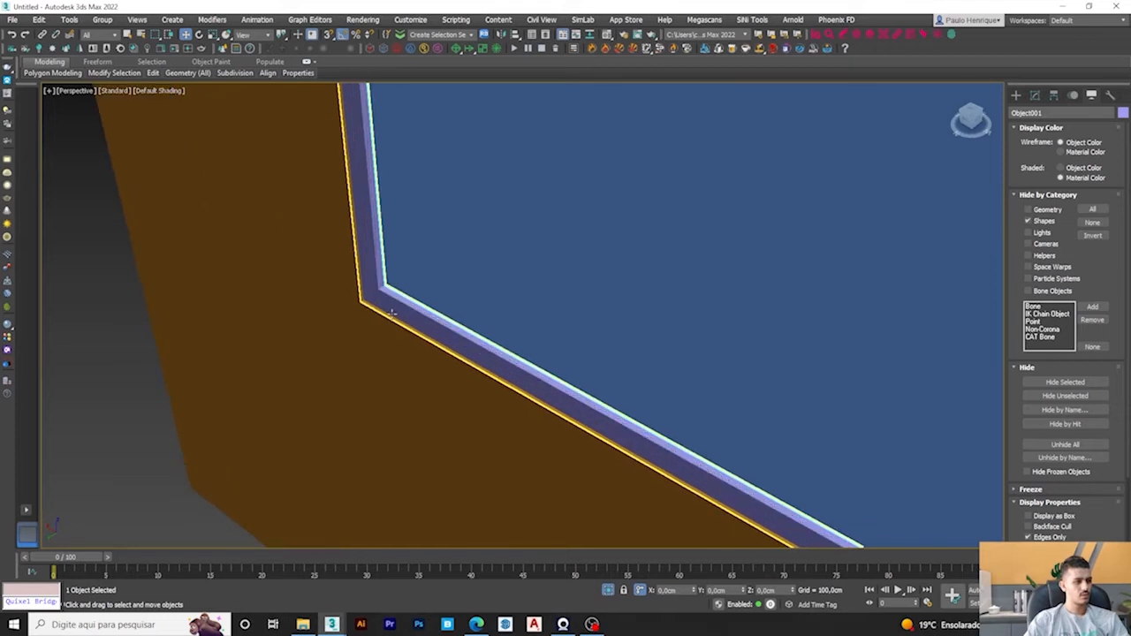
pyautogui.click(391, 314)
pyautogui.click(1035, 94)
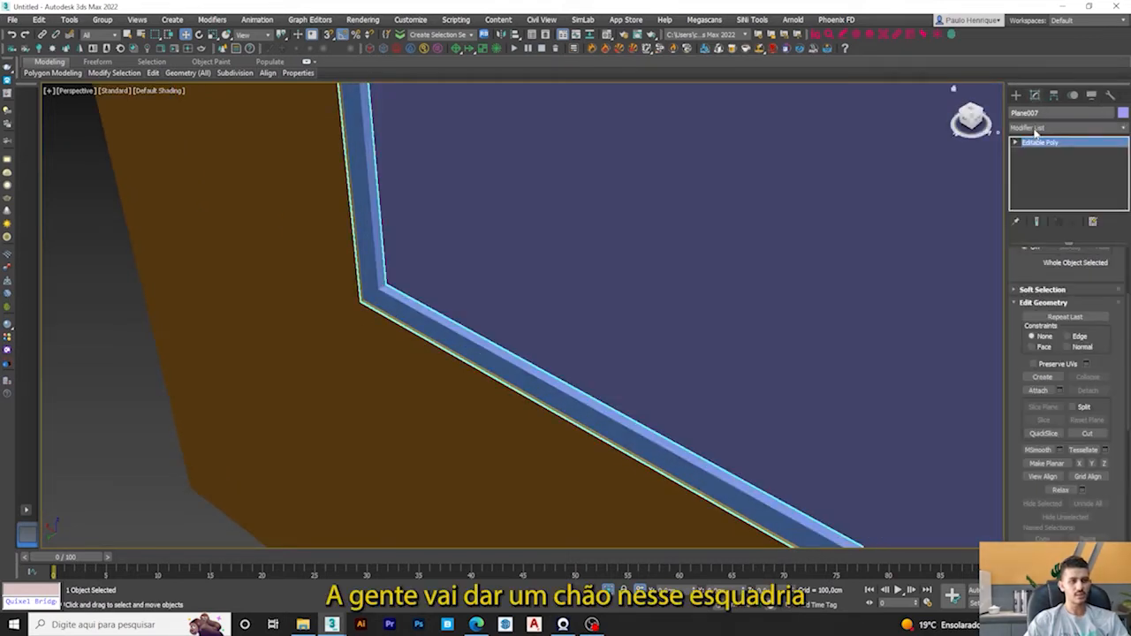
pyautogui.click(1037, 129)
pyautogui.scroll(-20, 1041, 181)
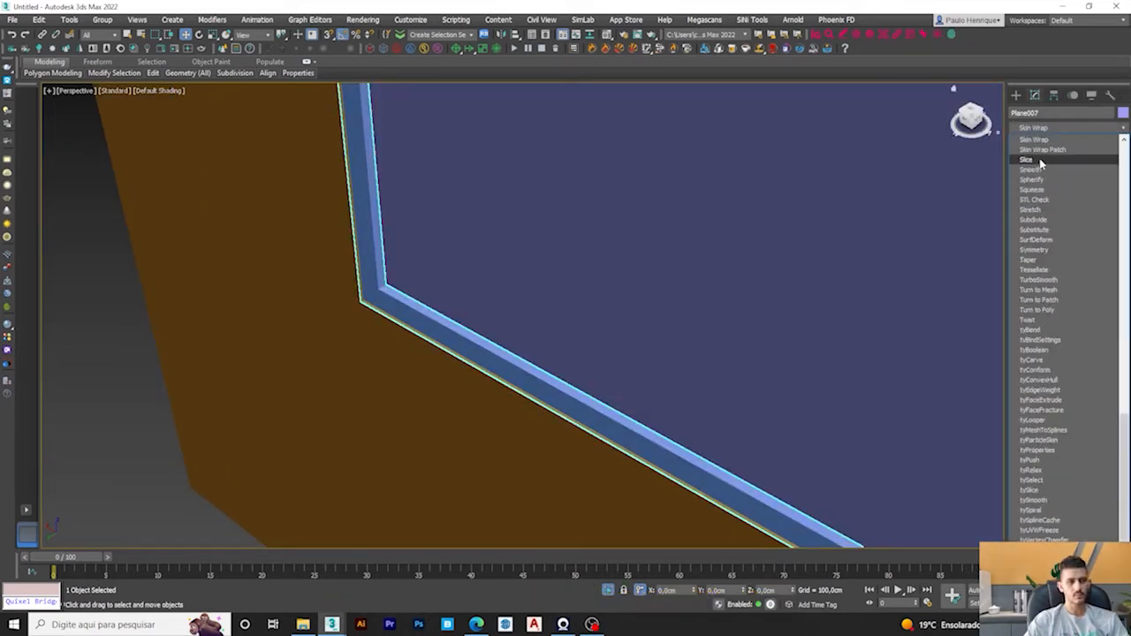
pyautogui.click(1040, 139)
pyautogui.click(1043, 129)
pyautogui.scroll(-20, 1050, 163)
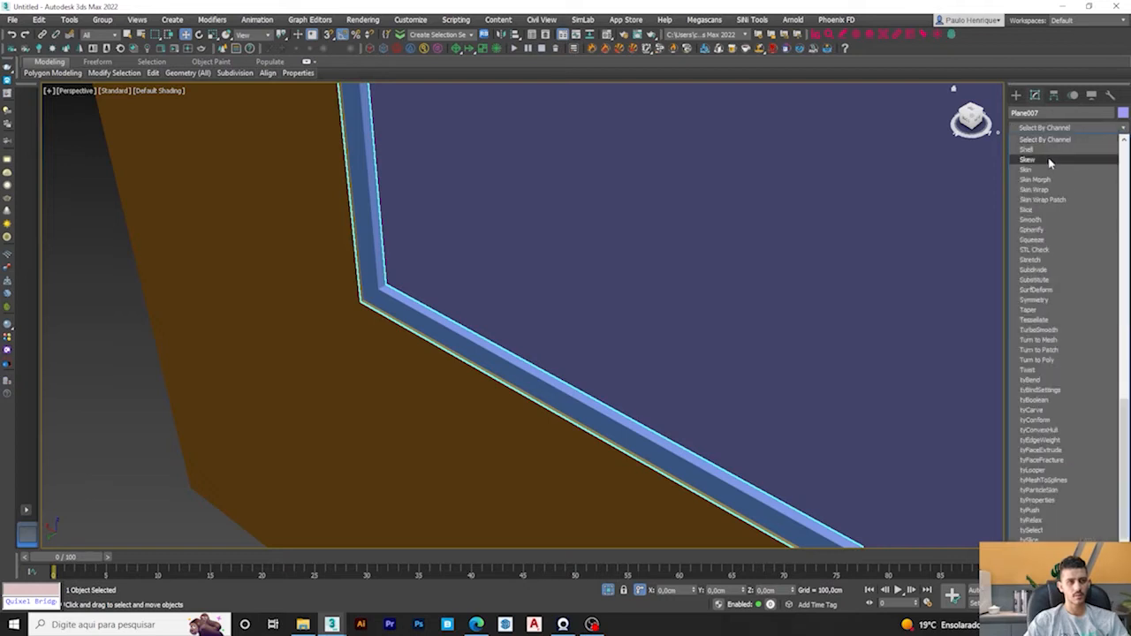
pyautogui.click(1041, 150)
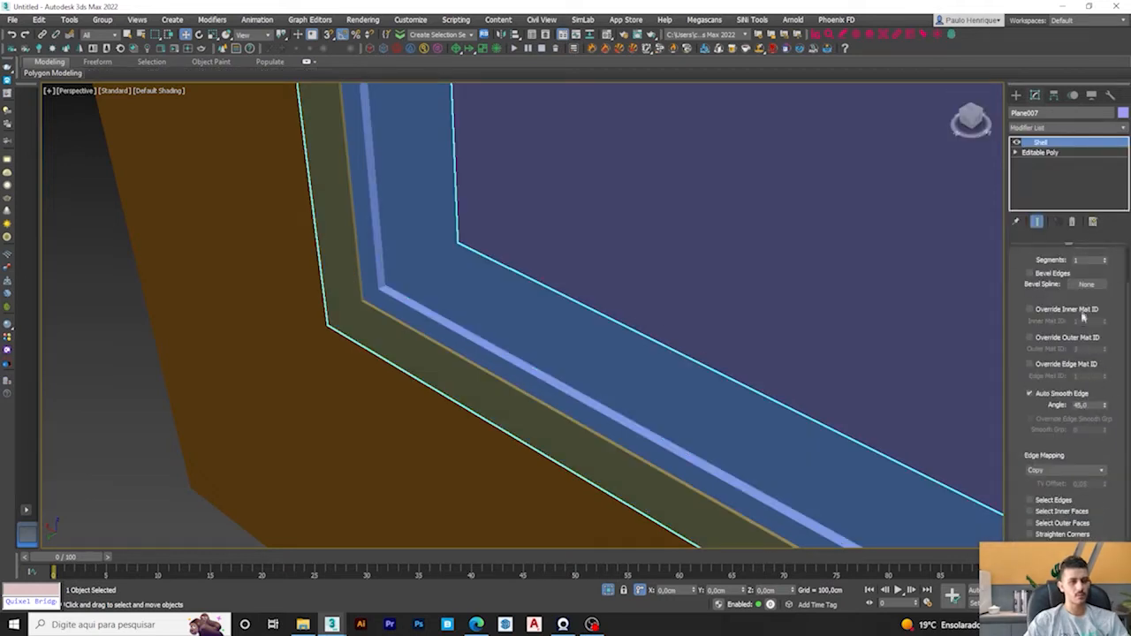
# Step: Set the frame's Shell inner amount to 0 and its outer amount to 2 cm
pyautogui.scroll(2, 1020, 274)
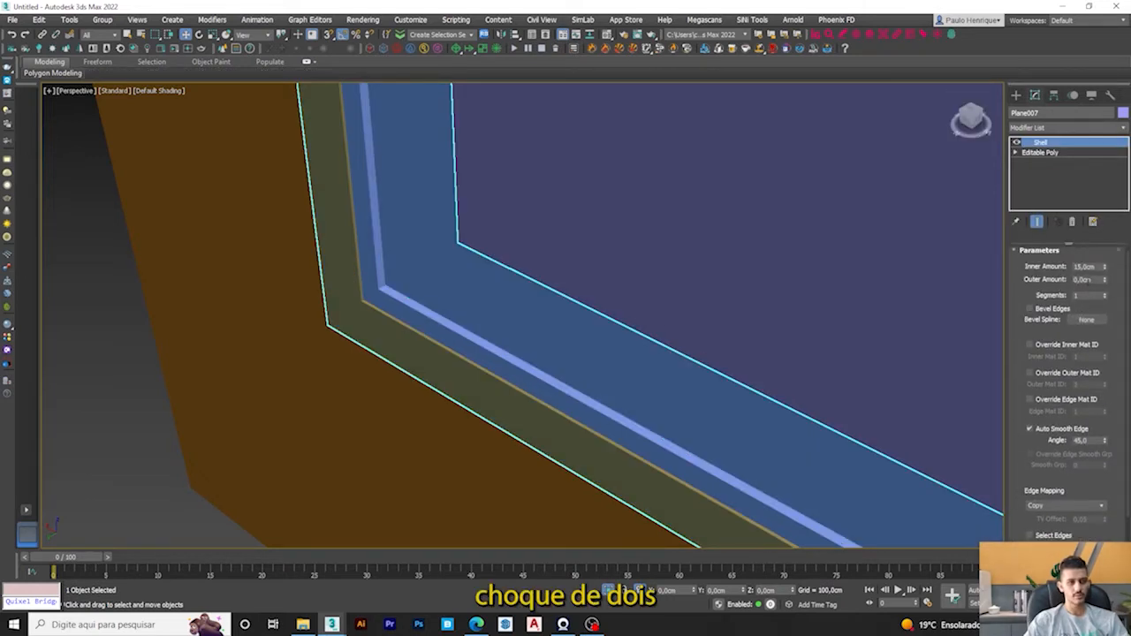
pyautogui.doubleClick(1089, 268)
pyautogui.write('0')
pyautogui.press('Return')
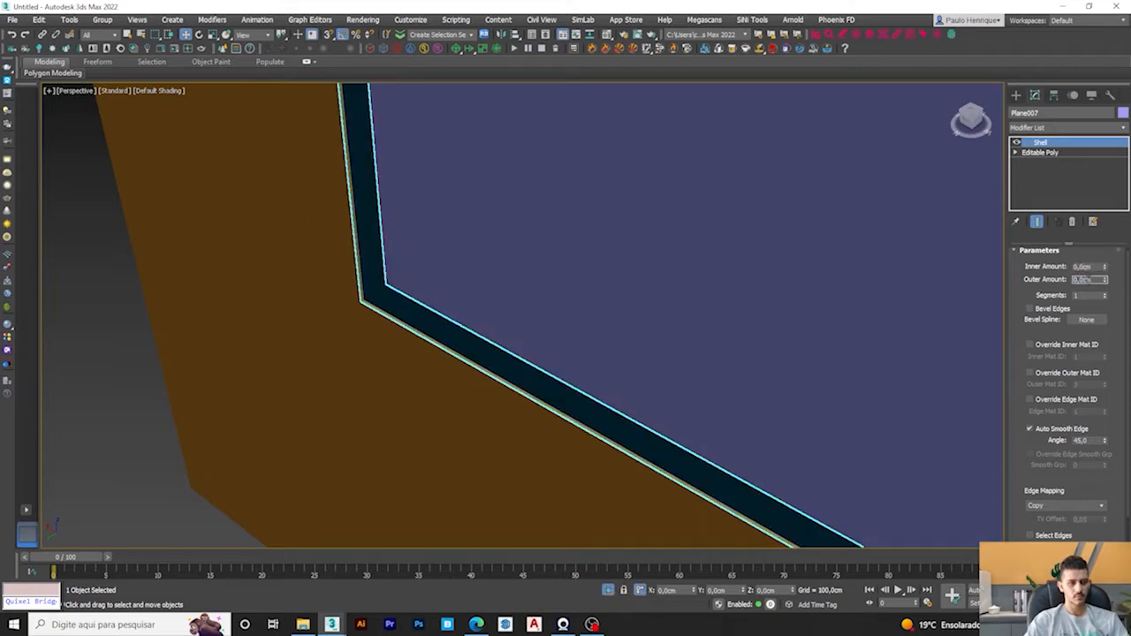
pyautogui.write('2')
pyautogui.press('Return')
pyautogui.scroll(-5, 451, 268)
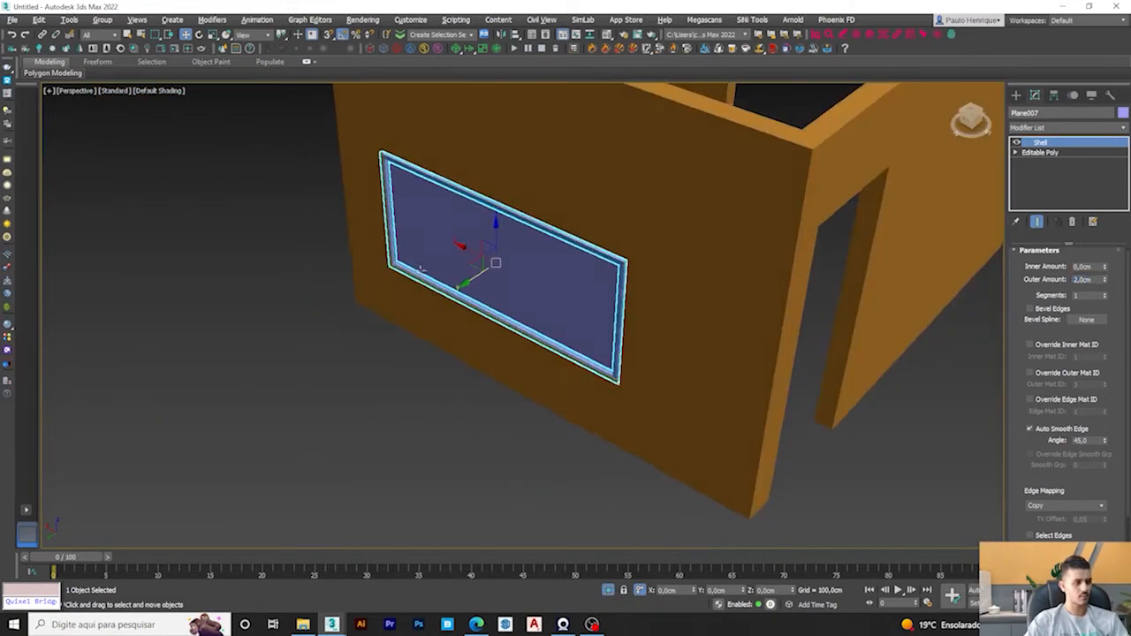
# Step: Select the detached glass pane, apply a Shell modifier to it and set the outer amount to 0.5 cm
pyautogui.scroll(8, 451, 268)
pyautogui.keyDown('alt'); pyautogui.moveTo(451, 268); pyautogui.dragTo(528, 288, button='middle'); pyautogui.keyUp('alt')
pyautogui.scroll(-2, 631, 292)
pyautogui.hotkey('alt', 'e')
pyautogui.click(1070, 127)
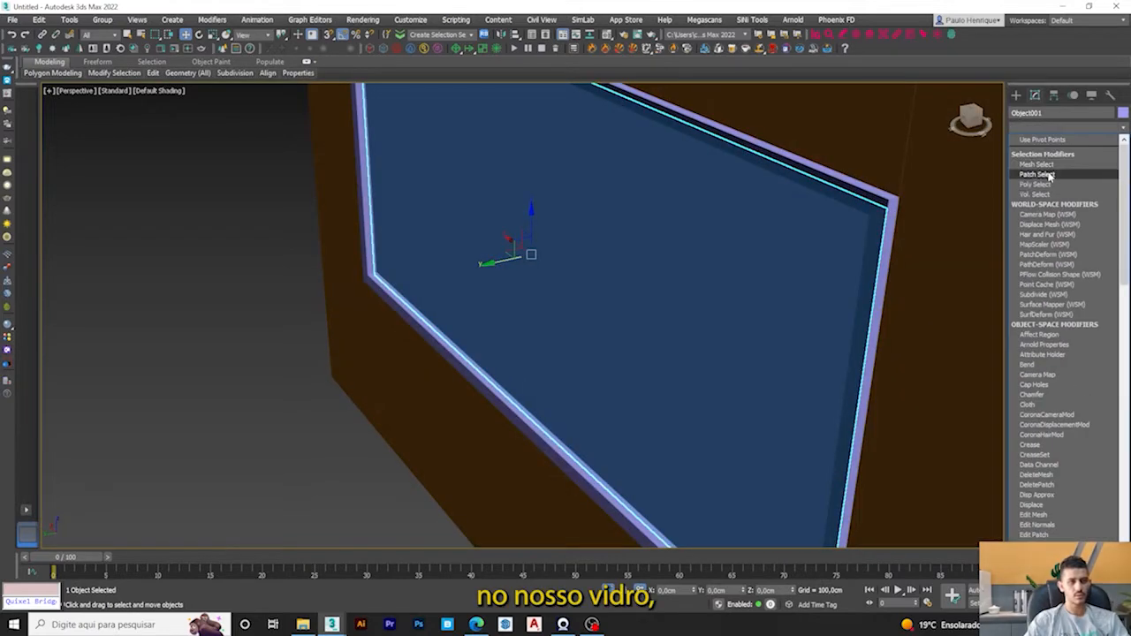
pyautogui.press('s')
pyautogui.click(1043, 150)
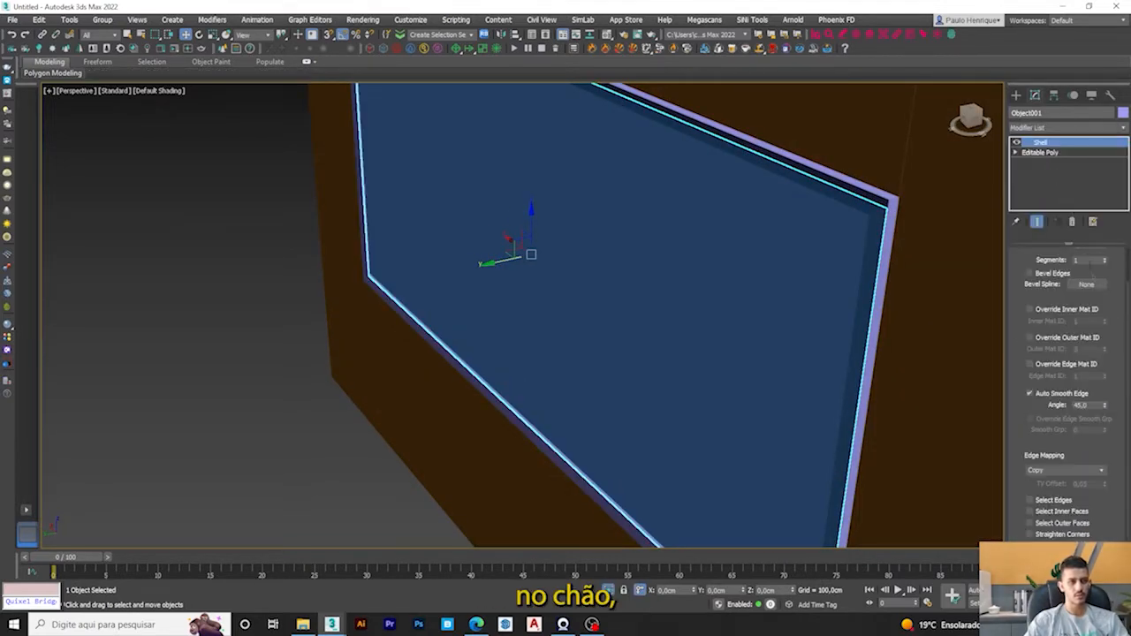
pyautogui.scroll(1, 1020, 400)
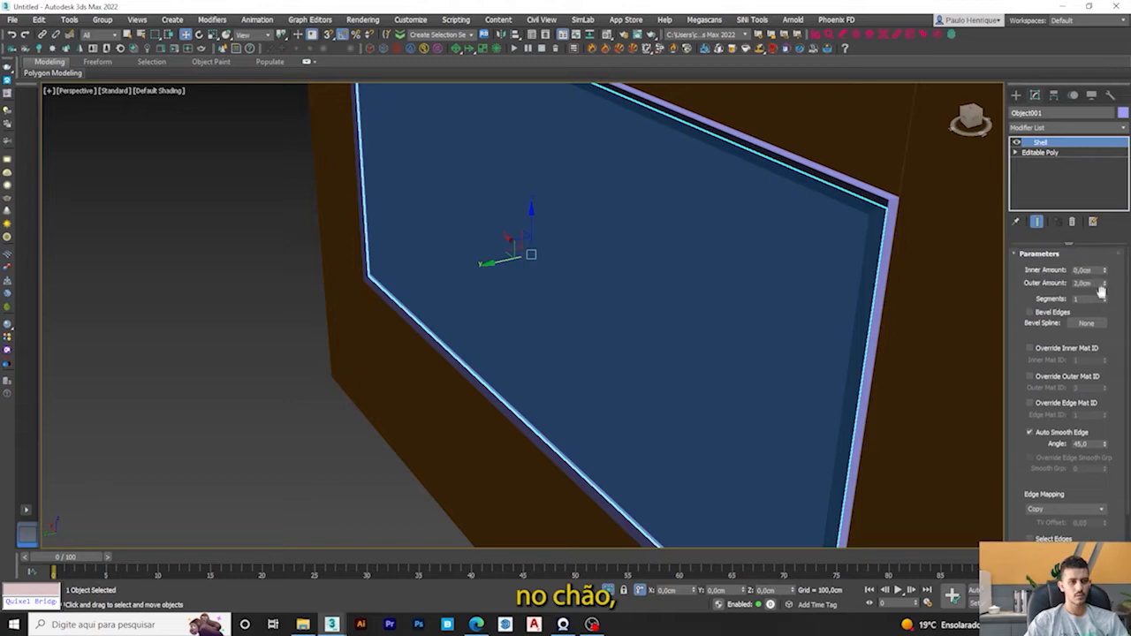
pyautogui.write('0,5')
pyautogui.press('Return')
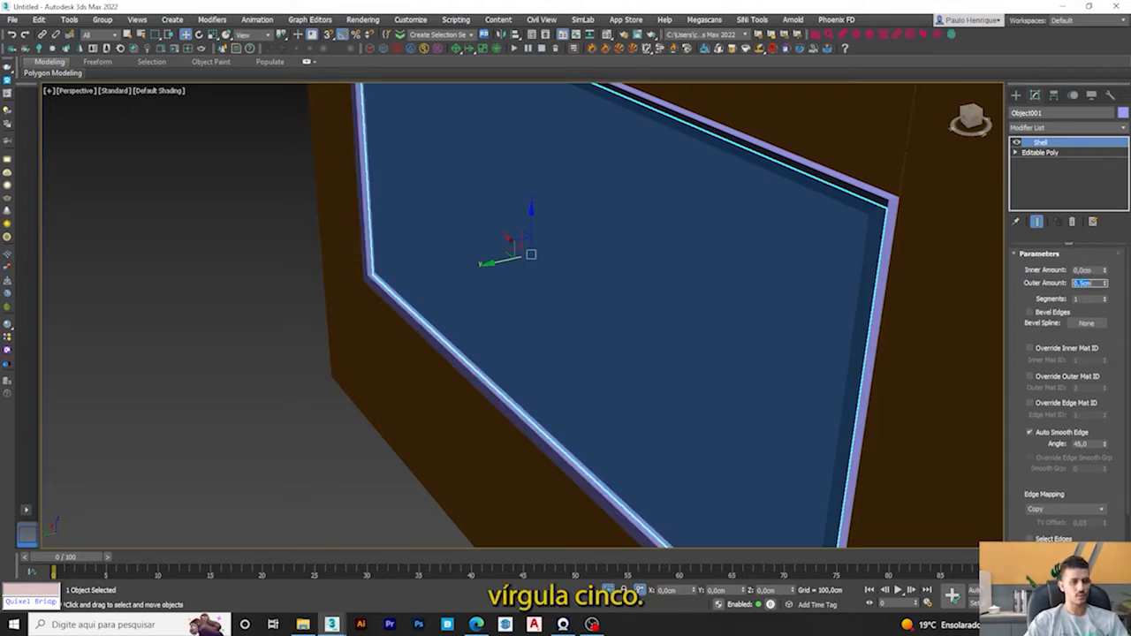
# Step: Turn on edged-face display and inspect the corner of the glass and frame from inside the room
pyautogui.scroll(-4, 664, 294)
pyautogui.keyDown('alt'); pyautogui.moveTo(535, 293); pyautogui.dragTo(416, 323, button='middle'); pyautogui.keyUp('alt')
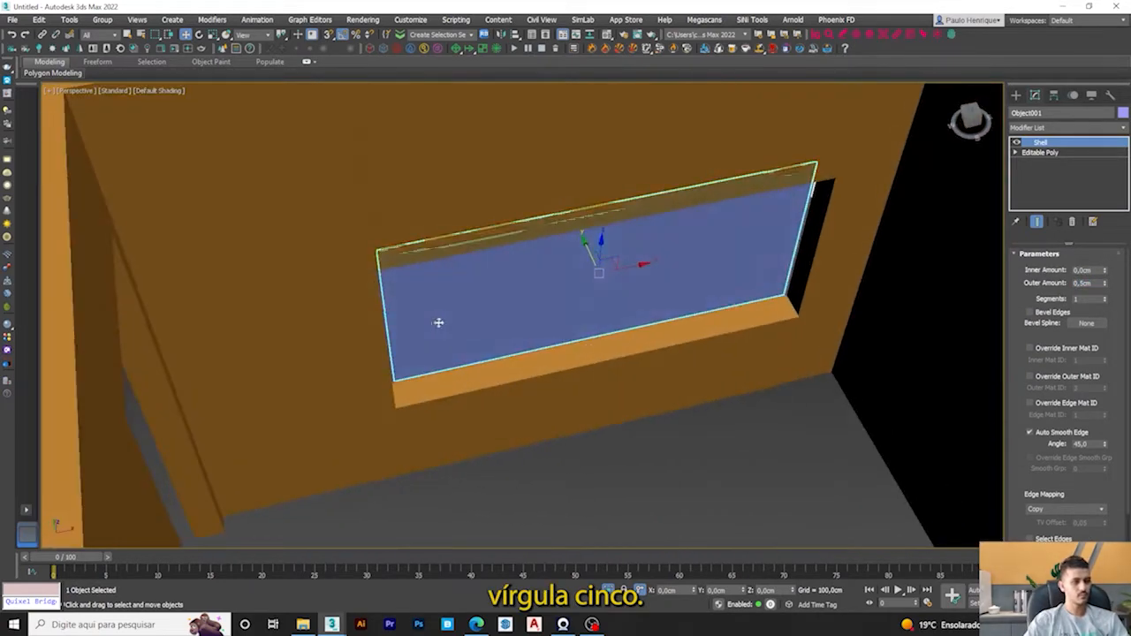
pyautogui.scroll(6, 712, 363)
pyautogui.moveTo(871, 204); pyautogui.dragTo(704, 265, button='middle')
pyautogui.scroll(4, 705, 242)
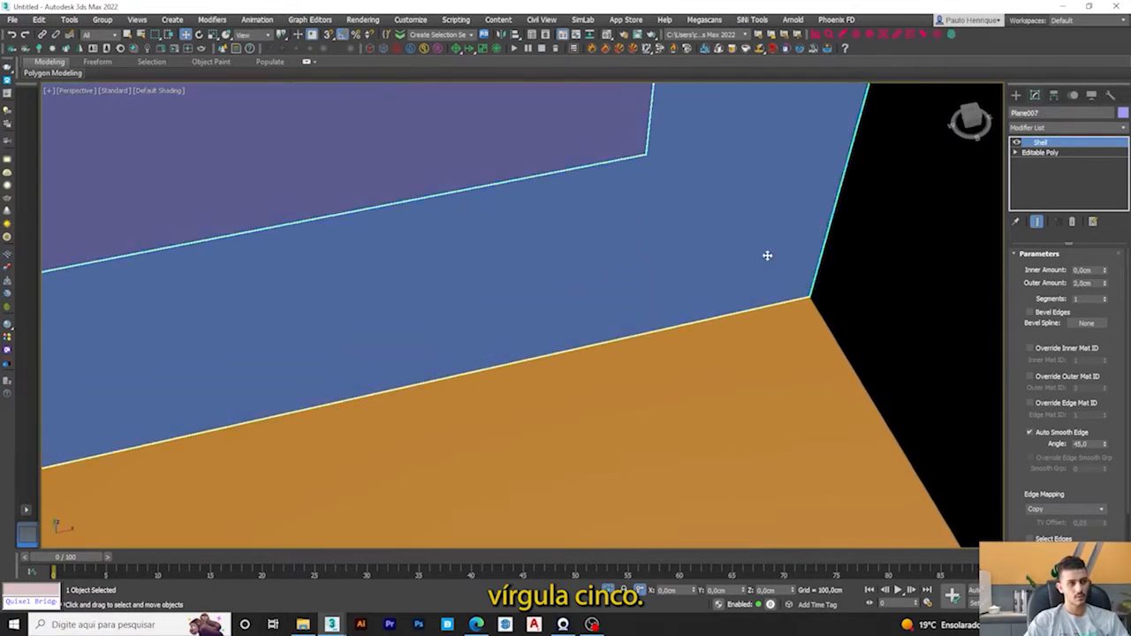
pyautogui.press('F4')
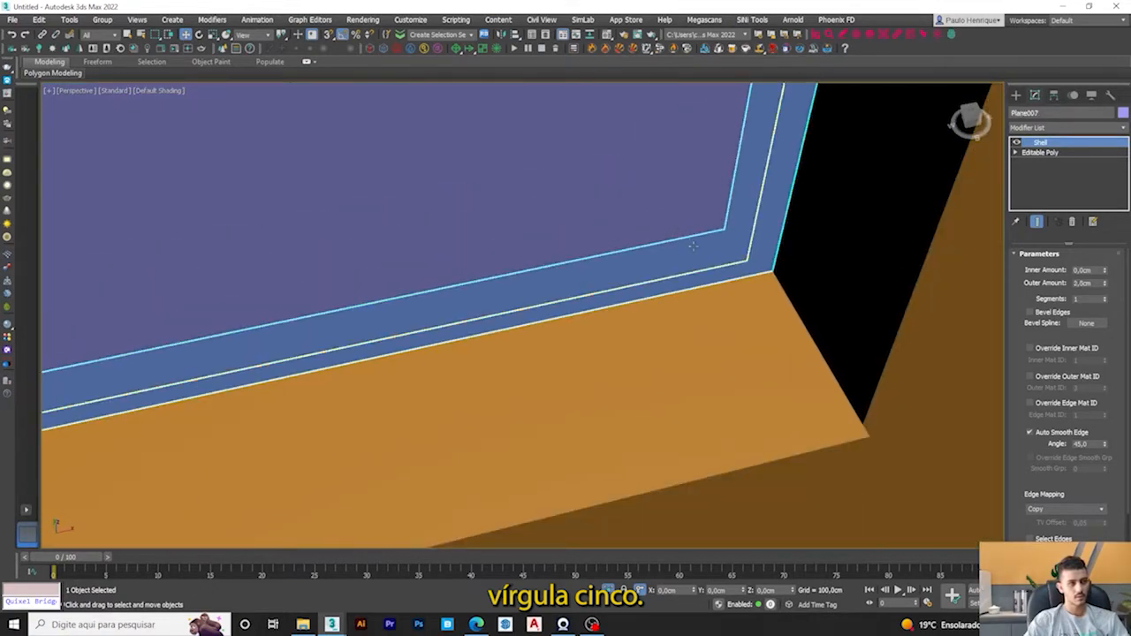
# Step: Change the glass pane's object color to blue
pyautogui.click(1112, 96)
pyautogui.click(1017, 96)
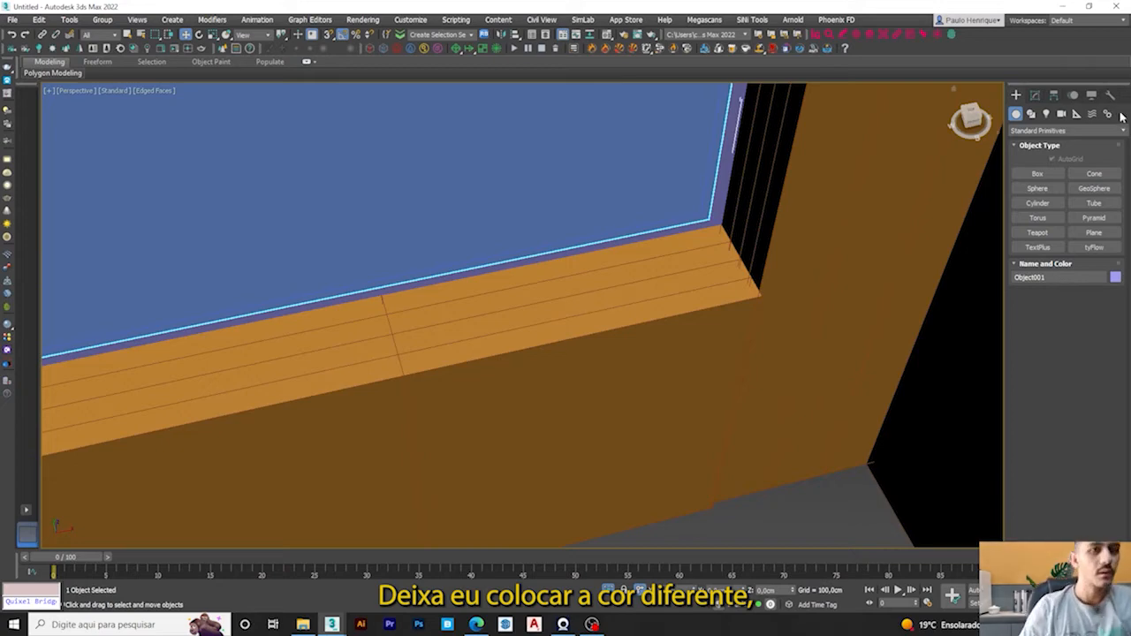
pyautogui.scroll(-4, 608, 214)
pyautogui.moveTo(593, 236); pyautogui.dragTo(608, 294, button='middle')
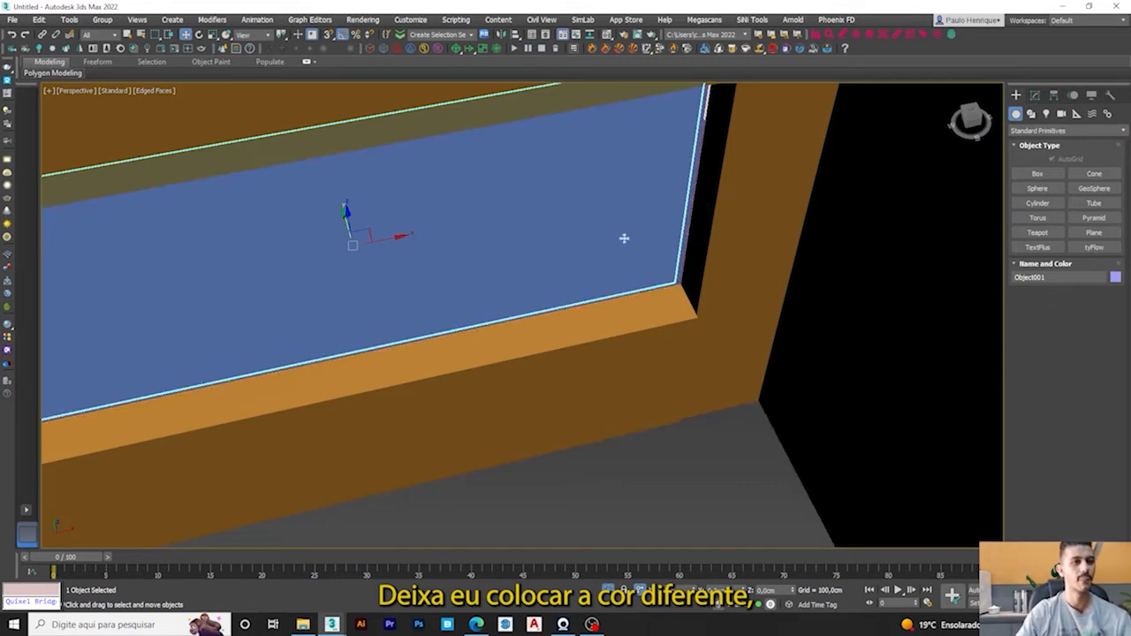
pyautogui.scroll(-8, 571, 268)
pyautogui.keyDown('alt'); pyautogui.moveTo(571, 268); pyautogui.dragTo(577, 253, button='middle'); pyautogui.keyUp('alt')
pyautogui.scroll(5, 540, 242)
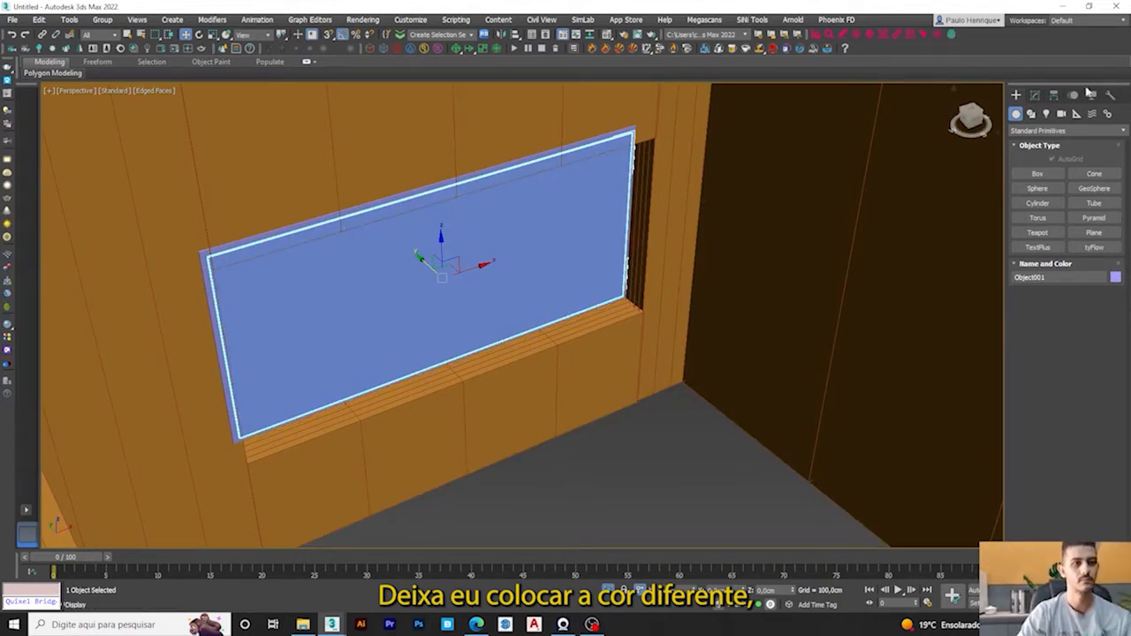
pyautogui.click(1035, 95)
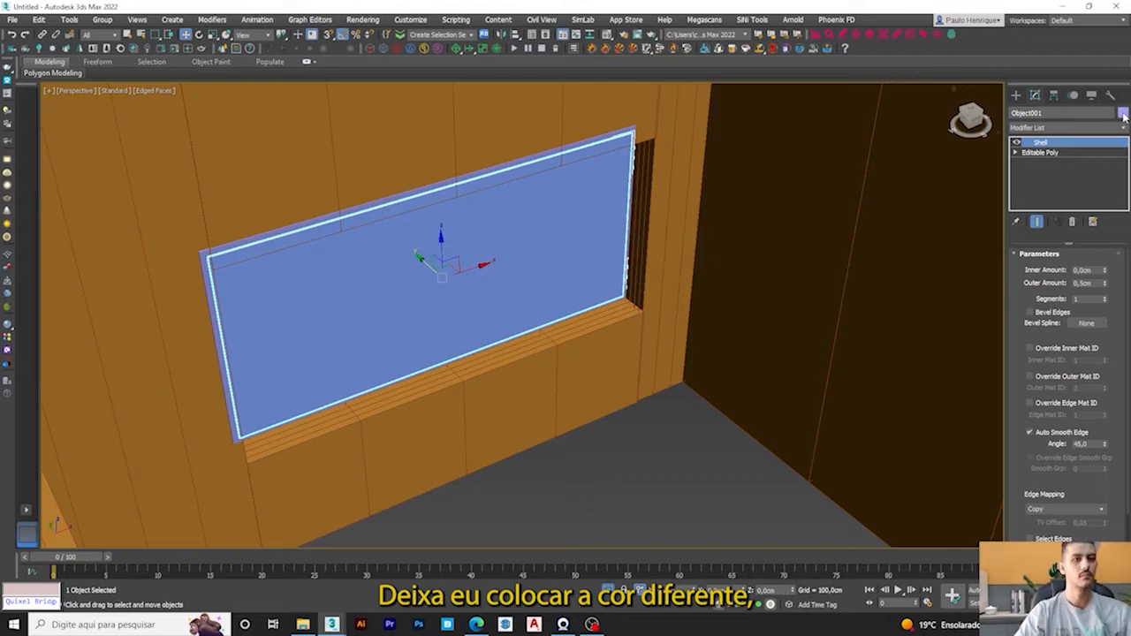
pyautogui.click(1123, 114)
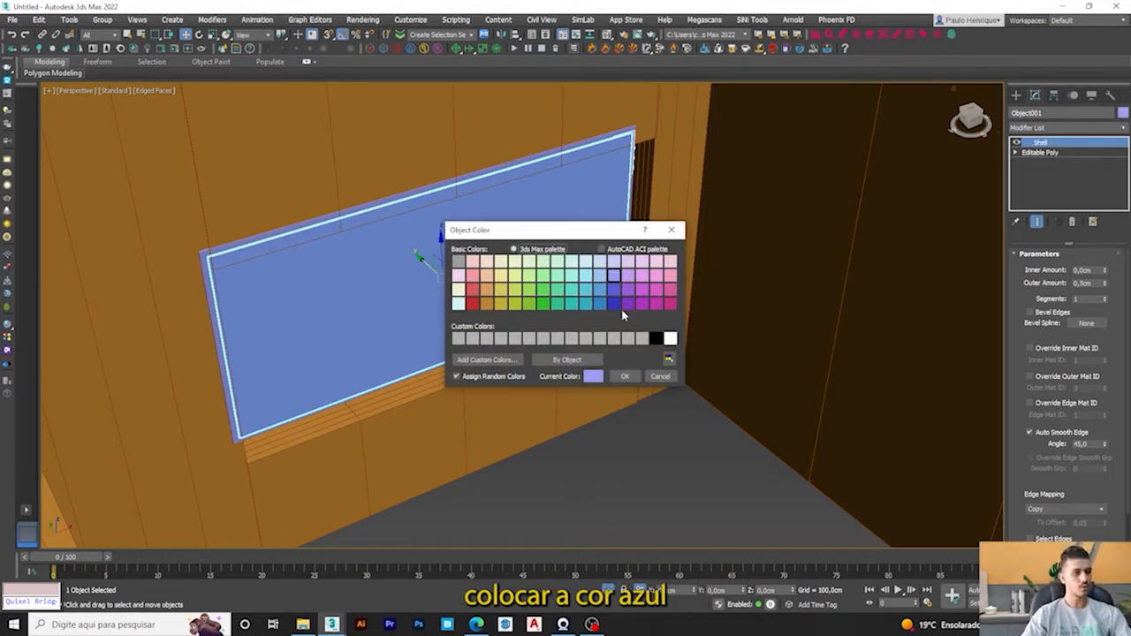
pyautogui.click(627, 380)
# Step: Select the window frame and change its object color to red
pyautogui.scroll(8, 626, 310)
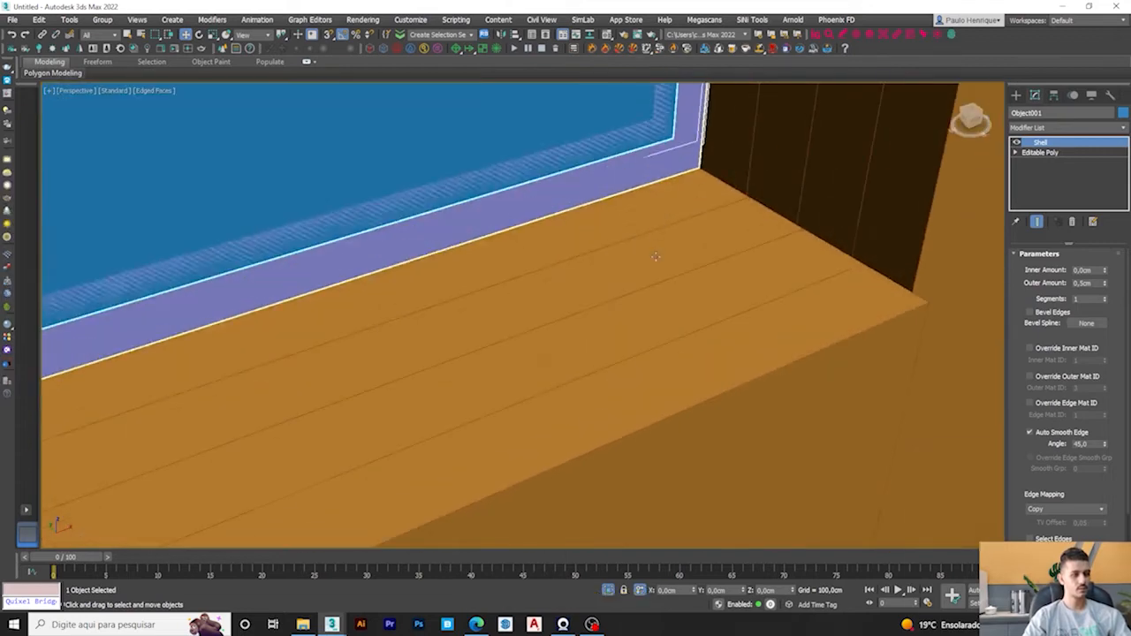
pyautogui.click(667, 164)
pyautogui.click(1101, 127)
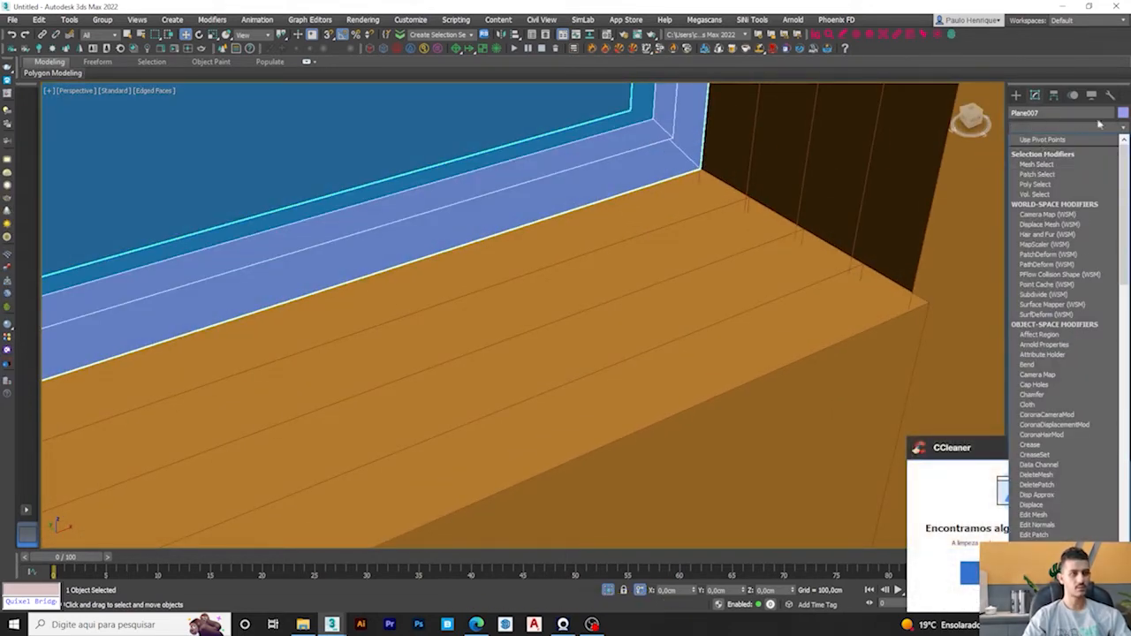
pyautogui.click(1124, 114)
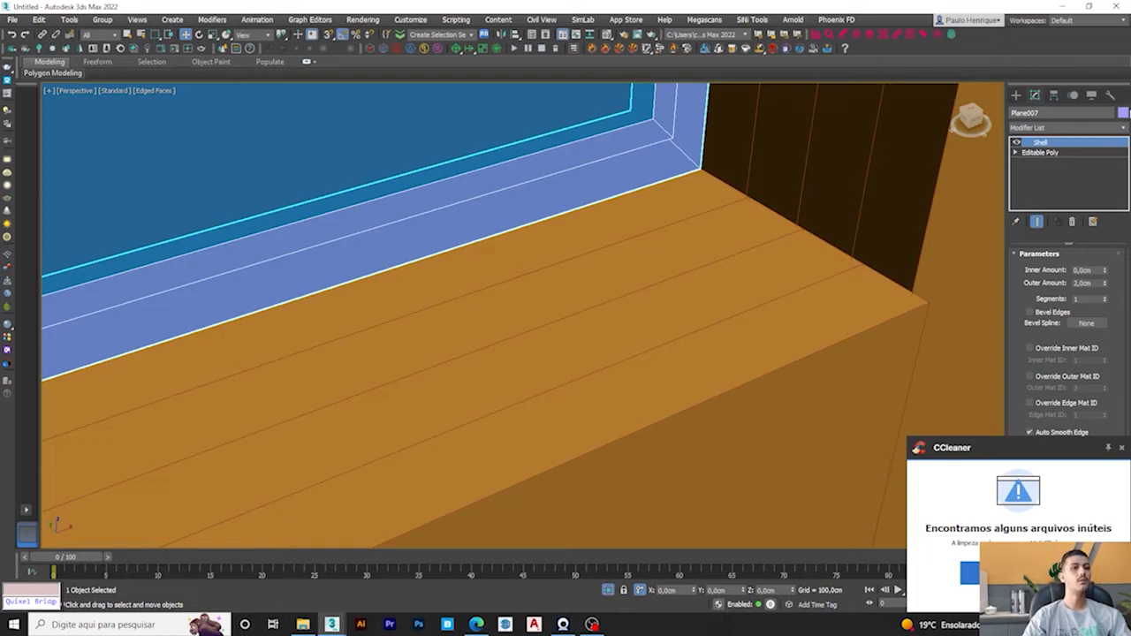
pyautogui.click(1123, 113)
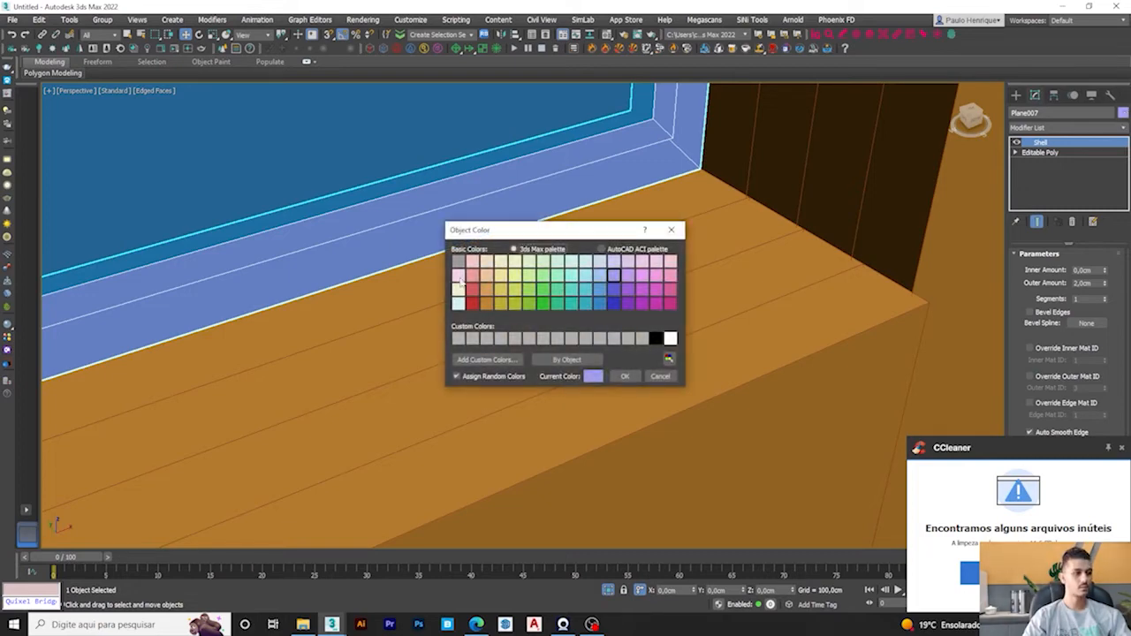
pyautogui.click(625, 376)
# Step: Select the window frame and glass pane together and move them along Y towards the middle of the wall's thickness
pyautogui.scroll(-10, 482, 207)
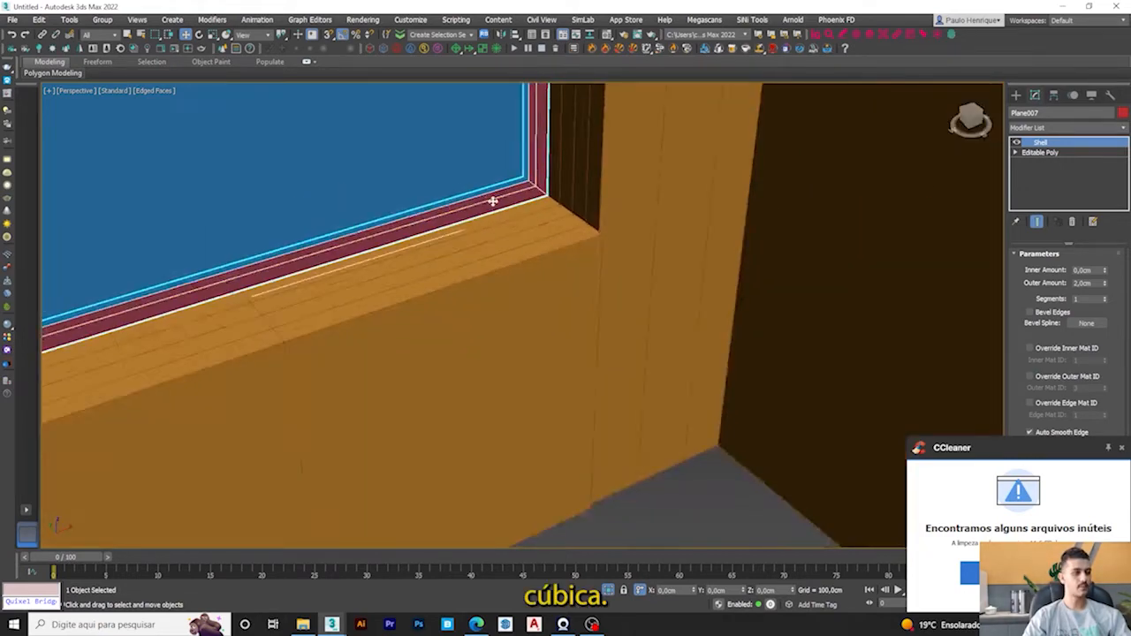
pyautogui.click(606, 164)
pyautogui.scroll(5, 477, 179)
pyautogui.scroll(5, 439, 217)
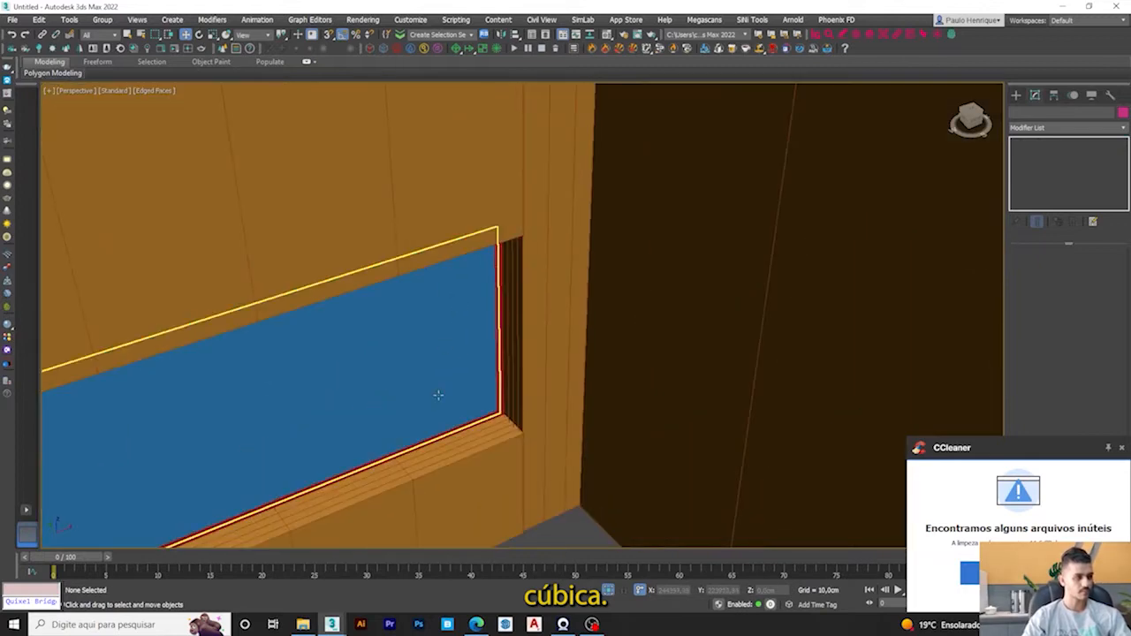
pyautogui.scroll(4, 545, 380)
pyautogui.click(545, 380)
pyautogui.scroll(5, 531, 367)
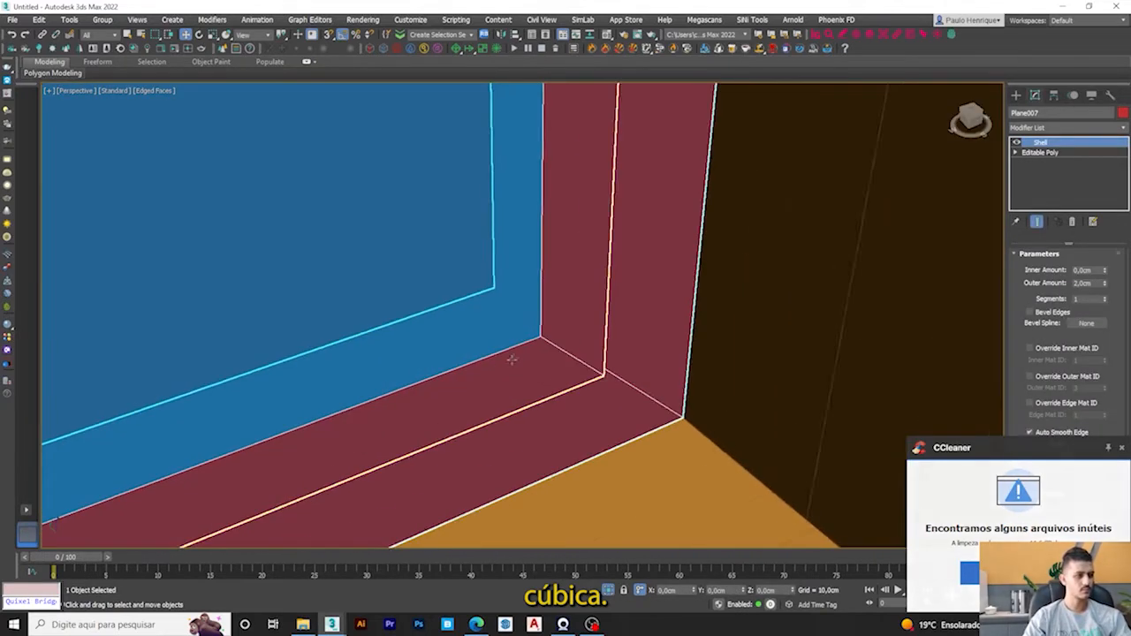
pyautogui.scroll(-5, 626, 364)
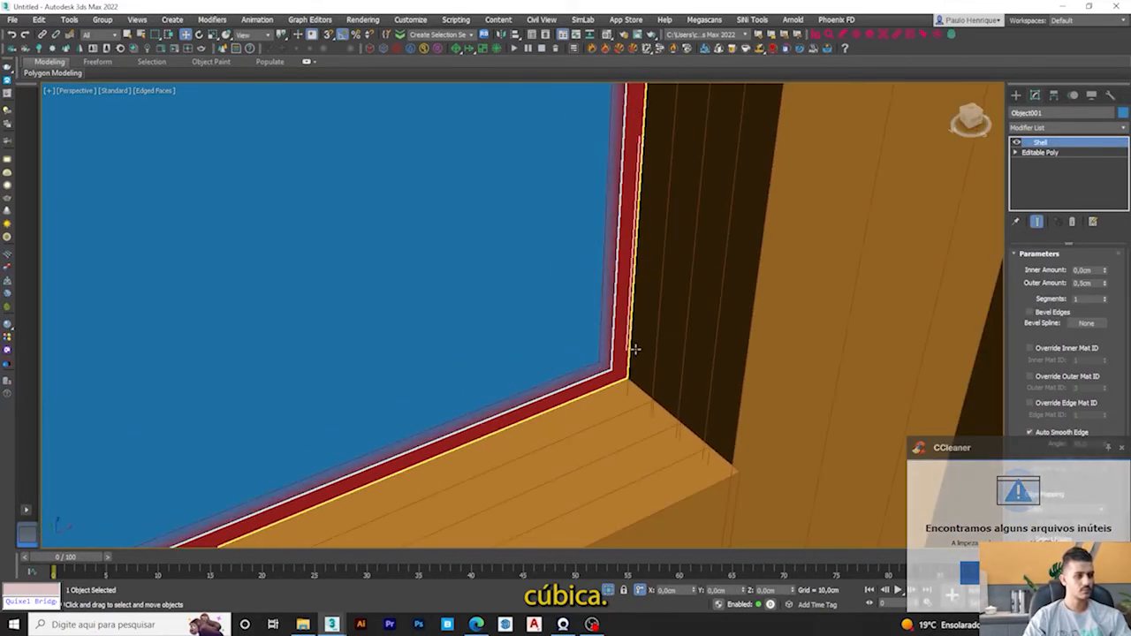
pyautogui.keyDown('ctrl'); pyautogui.click(621, 342); pyautogui.keyUp('ctrl')
pyautogui.scroll(-4, 616, 343)
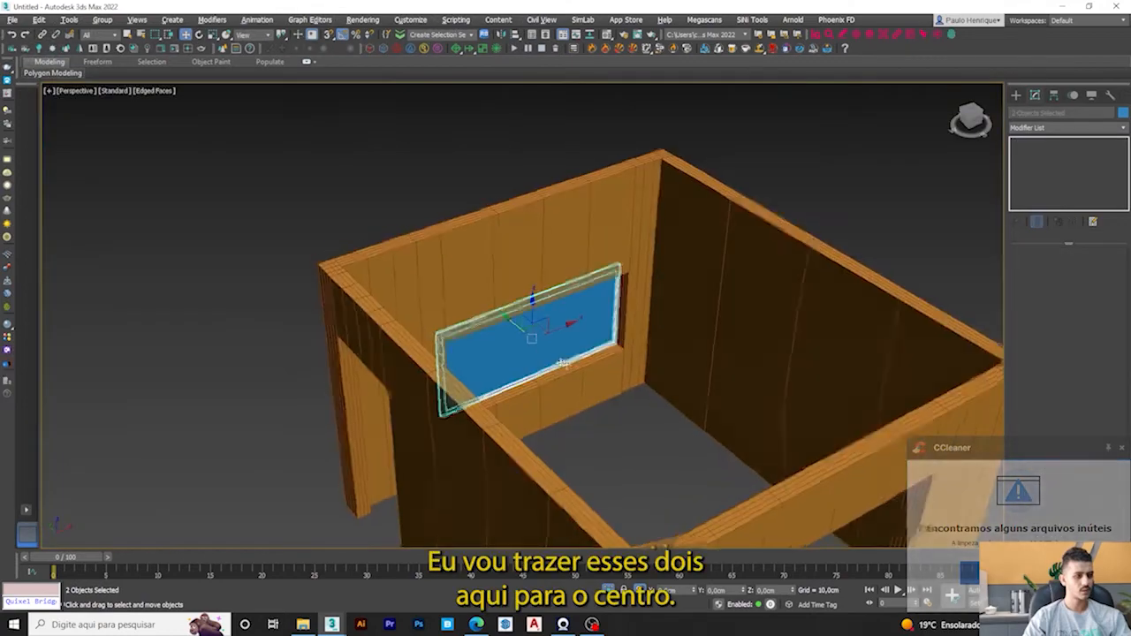
pyautogui.scroll(5, 513, 331)
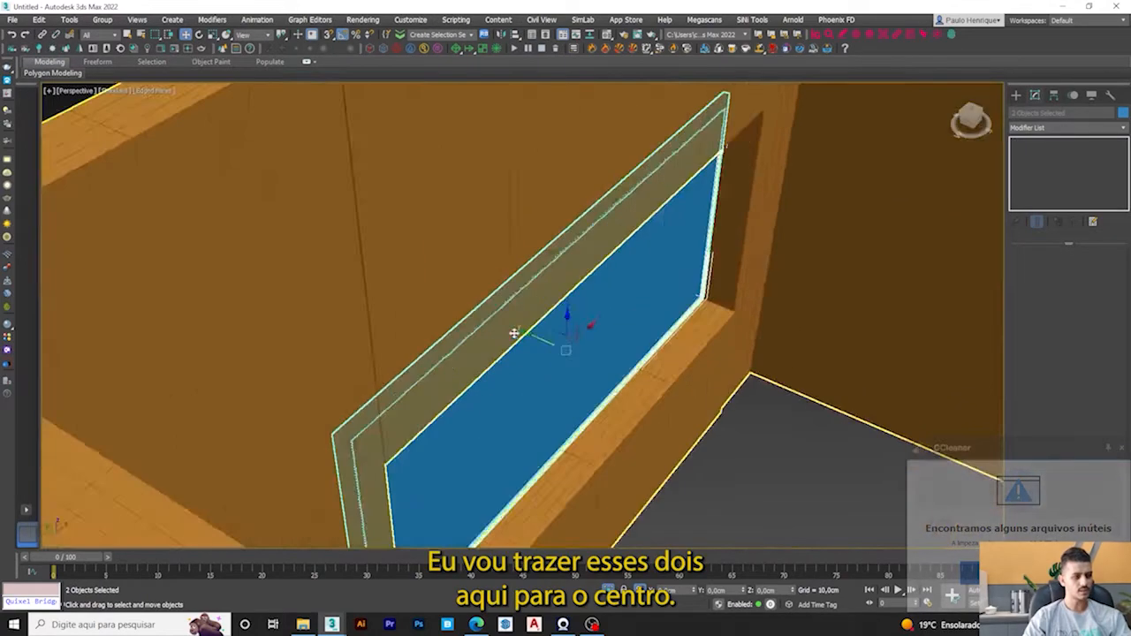
pyautogui.keyDown('alt'); pyautogui.moveTo(513, 330); pyautogui.dragTo(569, 315, button='middle'); pyautogui.keyUp('alt')
pyautogui.moveTo(530, 334); pyautogui.dragTo(554, 341)
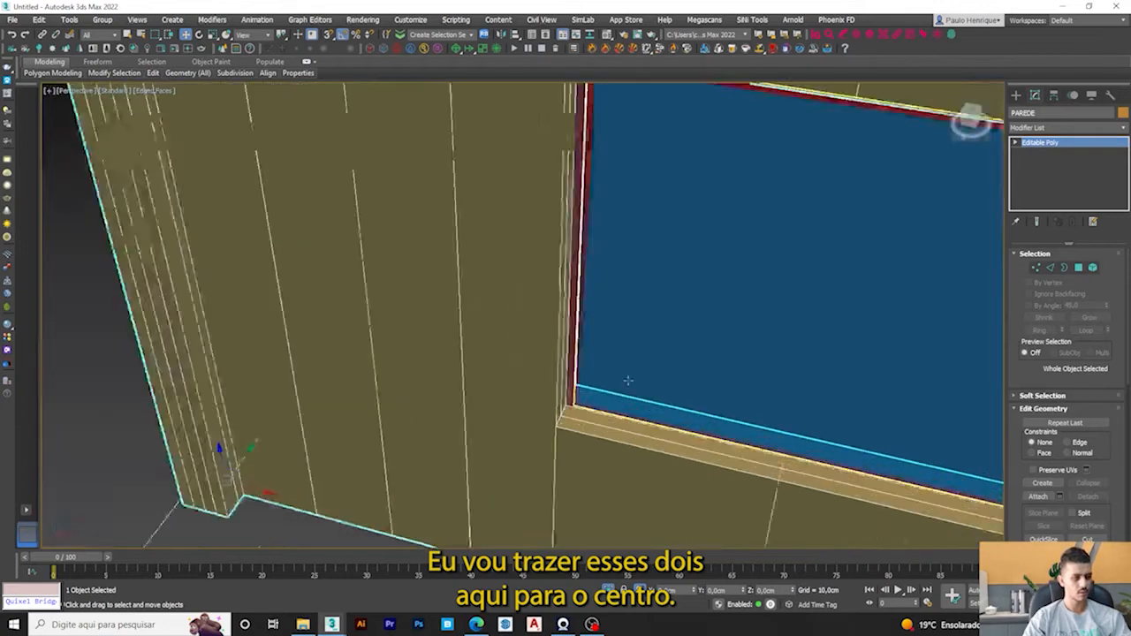
# Step: Select the window frame alone and set its Shell outer amount to 4 cm, trying 3 cm first
pyautogui.scroll(5, 442, 420)
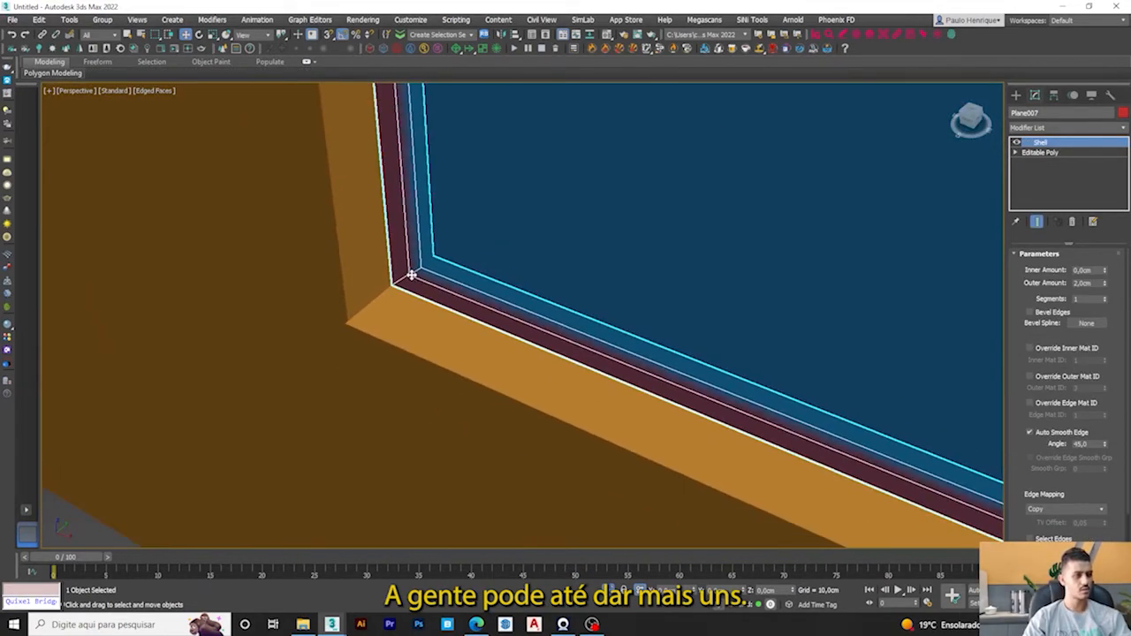
pyautogui.click(404, 263)
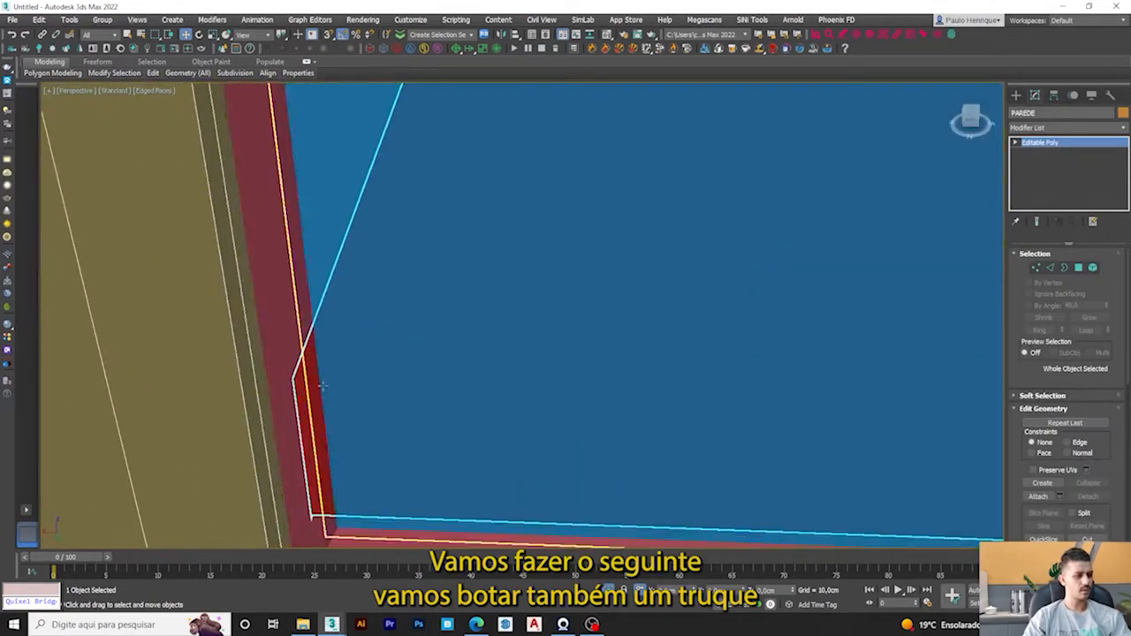
pyautogui.click(321, 386)
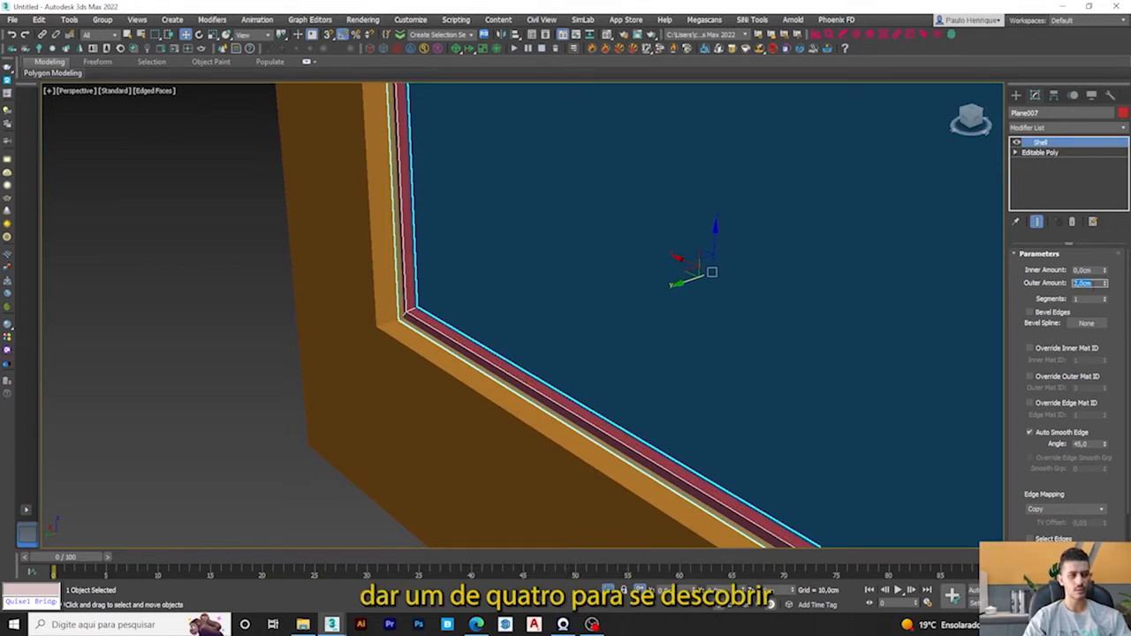
pyautogui.write('3')
pyautogui.press('Return')
pyautogui.write('4')
pyautogui.press('Return')
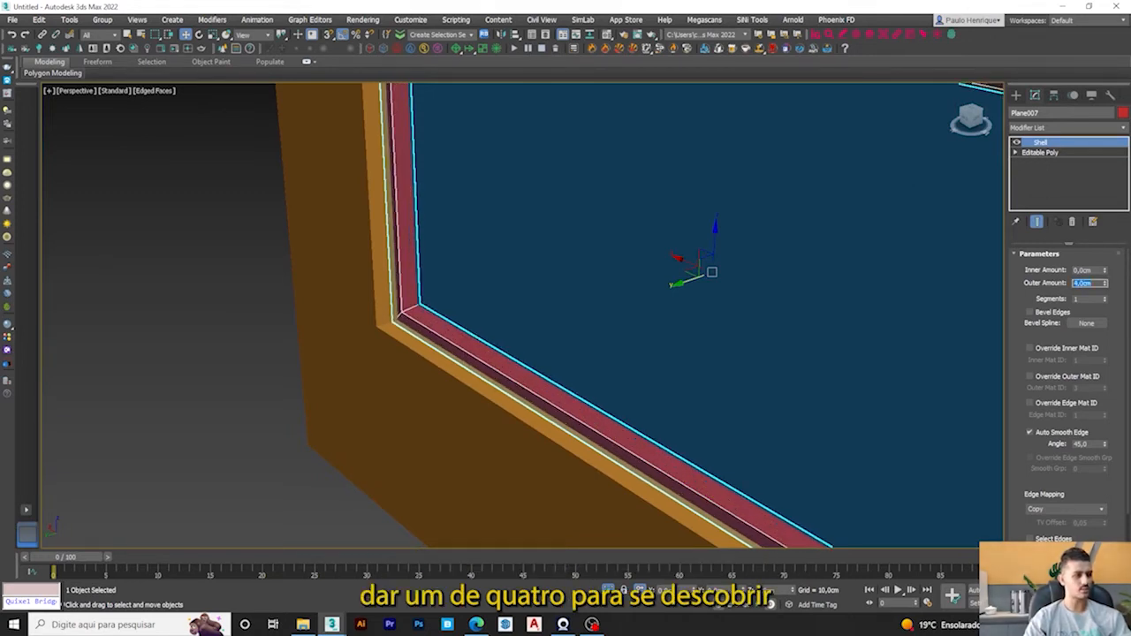
# Step: Offset the glass pane 2 cm along the Y axis inside the thicker frame
pyautogui.click(482, 289)
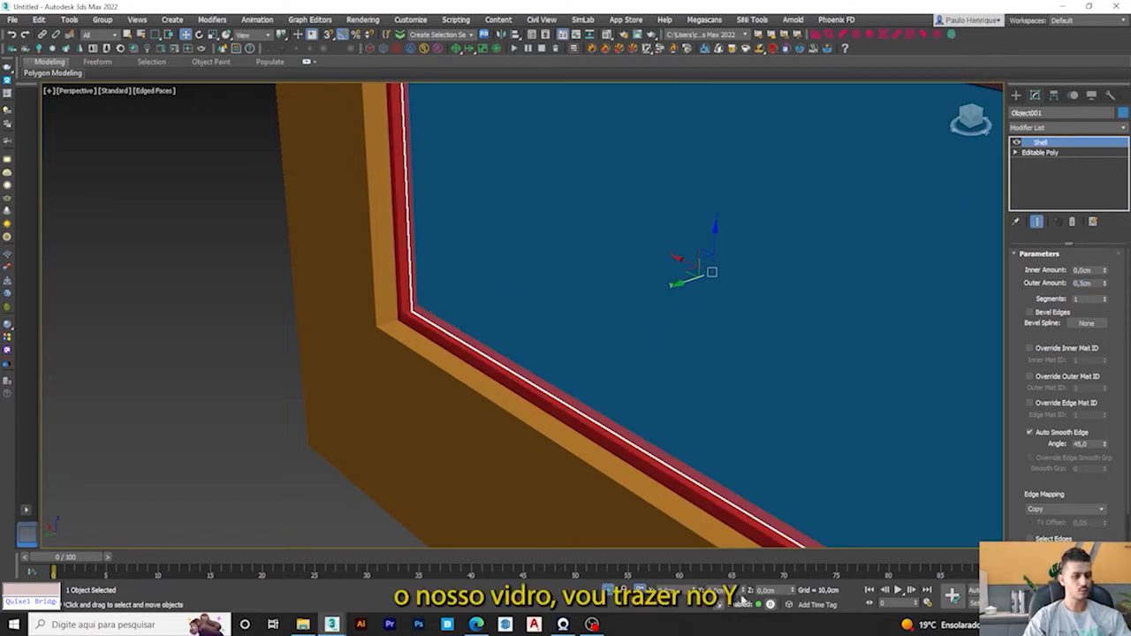
pyautogui.write('2')
pyautogui.press('Return')
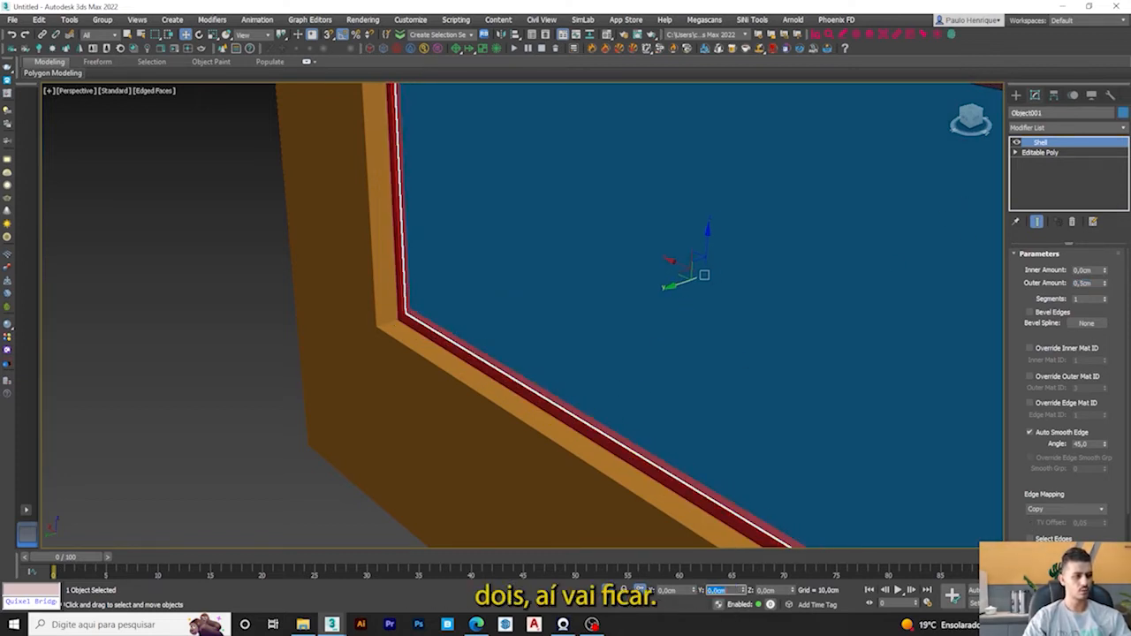
# Step: Select the frame and glass pane together and, in a wireframe top view, move them along Y to the centre of the wall's thickness
pyautogui.scroll(-5, 240, 267)
pyautogui.keyDown('alt'); pyautogui.moveTo(411, 283); pyautogui.dragTo(354, 317, button='middle'); pyautogui.keyUp('alt')
pyautogui.click(426, 382)
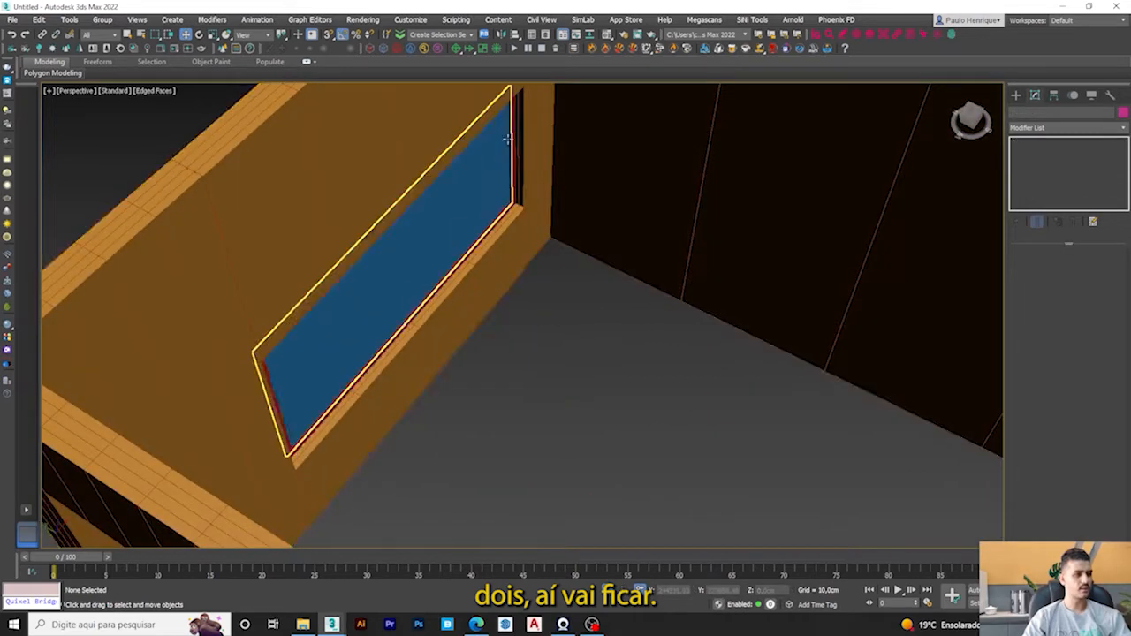
pyautogui.scroll(5, 512, 185)
pyautogui.moveTo(514, 199); pyautogui.dragTo(517, 321, button='middle')
pyautogui.keyDown('ctrl'); pyautogui.click(432, 362); pyautogui.keyUp('ctrl')
pyautogui.scroll(-4, 433, 362)
pyautogui.moveTo(445, 337); pyautogui.dragTo(523, 194, button='middle')
pyautogui.scroll(-3, 379, 328)
pyautogui.press('t')
pyautogui.press('F3')
pyautogui.scroll(-3, 350, 265)
pyautogui.scroll(-3, 354, 270)
pyautogui.moveTo(380, 283); pyautogui.dragTo(427, 430, button='middle')
pyautogui.scroll(5, 546, 149)
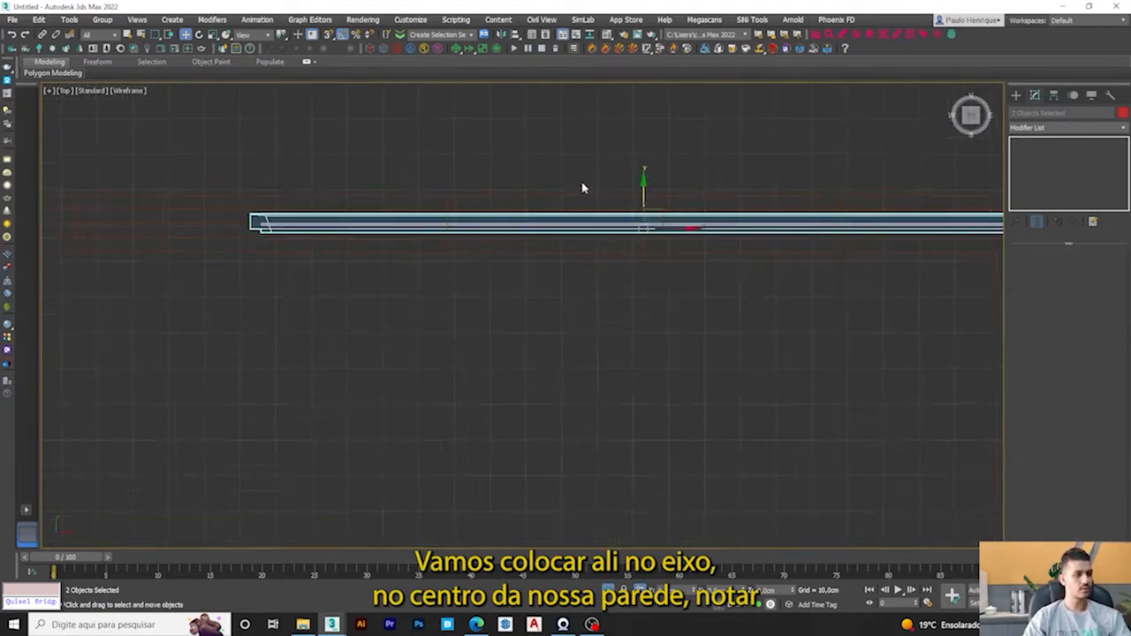
pyautogui.moveTo(583, 186); pyautogui.dragTo(458, 262, button='middle')
pyautogui.moveTo(430, 271); pyautogui.dragTo(428, 275)
# Step: Restore the shaded display and inspect the centred window from an angled view of the room
pyautogui.scroll(-6, 434, 298)
pyautogui.keyDown('alt'); pyautogui.moveTo(434, 297); pyautogui.dragTo(529, 252, button='middle'); pyautogui.keyUp('alt')
pyautogui.press('F3')
pyautogui.keyDown('alt'); pyautogui.moveTo(677, 172); pyautogui.dragTo(601, 186, button='middle'); pyautogui.keyUp('alt')
pyautogui.click(601, 186)
pyautogui.scroll(2, 457, 312)
pyautogui.scroll(2, 457, 312)
# Step: Select the window's glass pane and enable its See-Through display property so it shows as transparent
pyautogui.click(455, 307)
pyautogui.scroll(-2, 454, 306)
pyautogui.keyDown('alt'); pyautogui.moveTo(454, 306); pyautogui.dragTo(457, 274, button='middle'); pyautogui.keyUp('alt')
pyautogui.scroll(2, 362, 287)
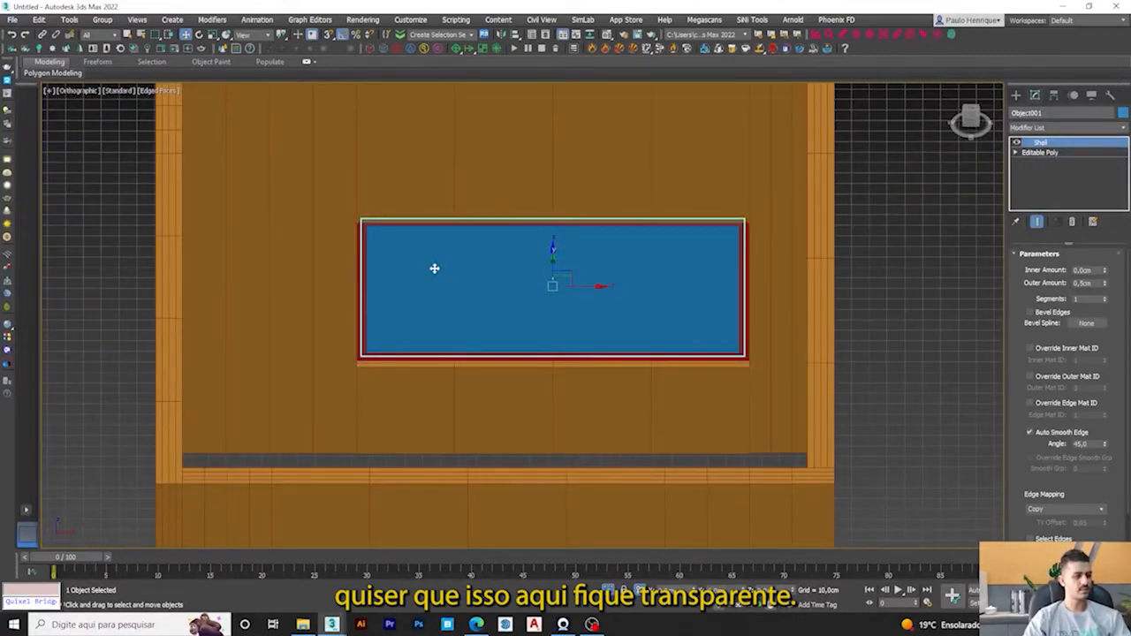
pyautogui.click(1075, 94)
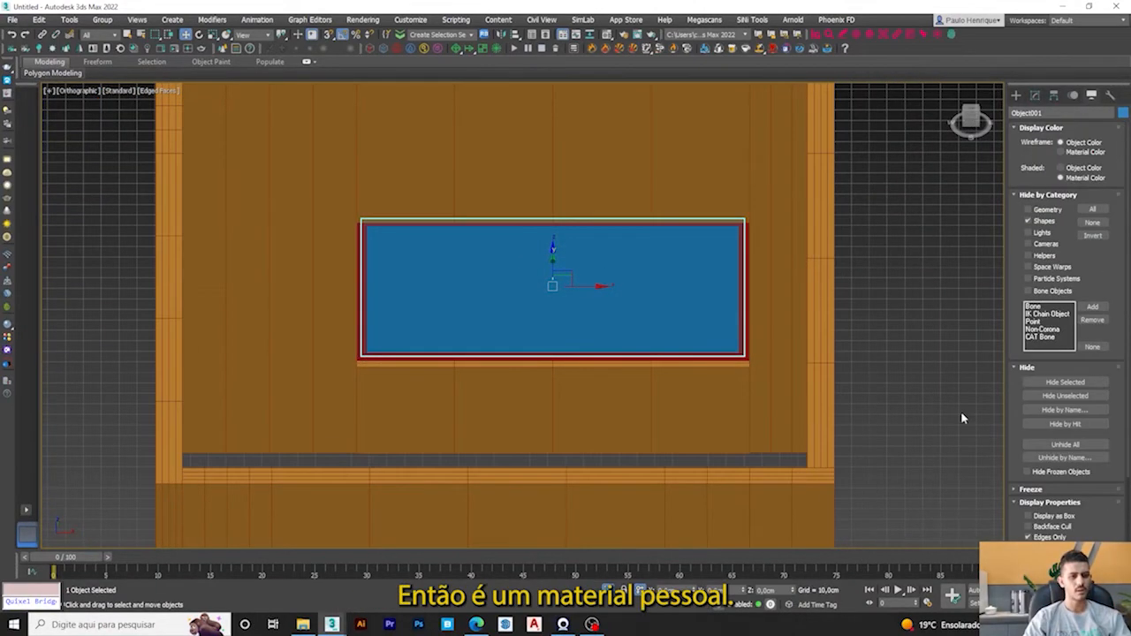
pyautogui.scroll(-3, 1043, 499)
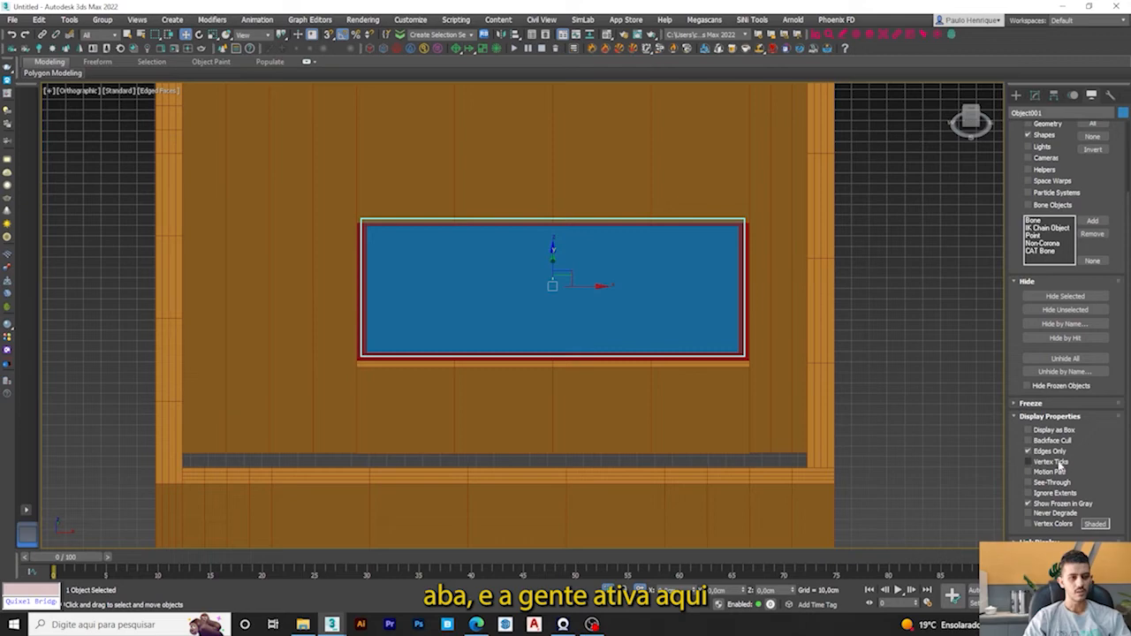
pyautogui.click(801, 474)
pyautogui.click(920, 385)
pyautogui.click(767, 336)
pyautogui.click(599, 266)
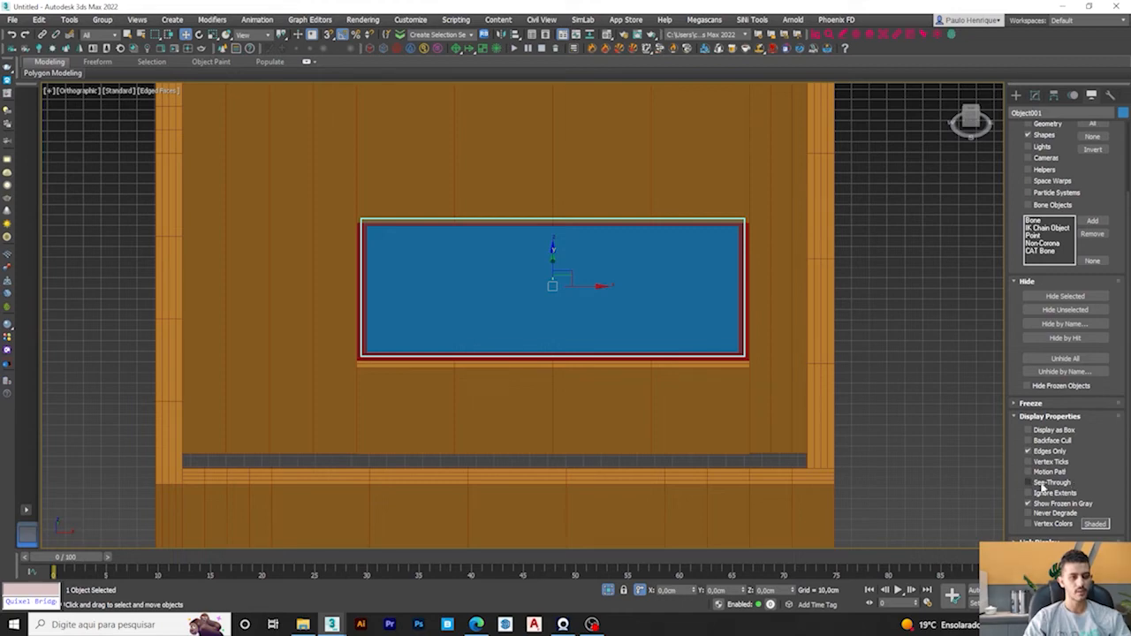
pyautogui.click(1043, 486)
pyautogui.keyDown('alt'); pyautogui.moveTo(640, 309); pyautogui.dragTo(904, 260, button='middle'); pyautogui.keyUp('alt')
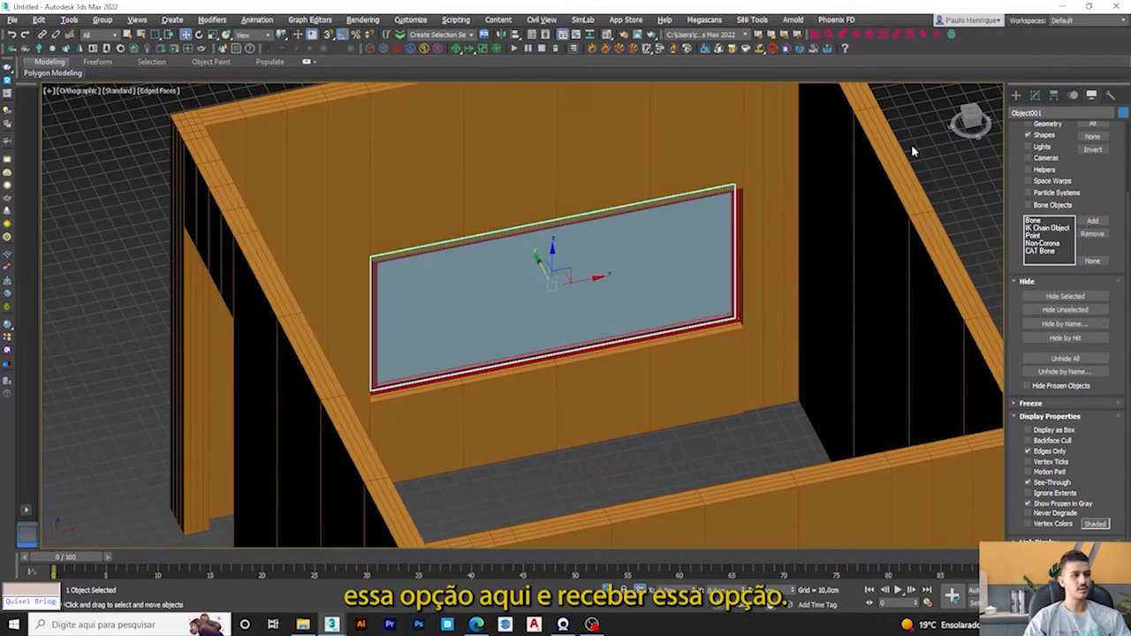
# Step: Turn off the edged-faces display and inspect the transparent window from inside and outside the room
pyautogui.click(914, 150)
pyautogui.scroll(-8, 447, 289)
pyautogui.moveTo(446, 290)
pyautogui.keyDown('alt'); pyautogui.mouseDown(button='middle')
pyautogui.moveTo(512, 190)
pyautogui.moveTo(446, 201)
pyautogui.moveTo(462, 274)
pyautogui.moveTo(459, 408)
pyautogui.mouseUp(button='middle'); pyautogui.keyUp('alt')
pyautogui.scroll(5, 511, 190)
pyautogui.scroll(-3, 461, 274)
pyautogui.press('F4')
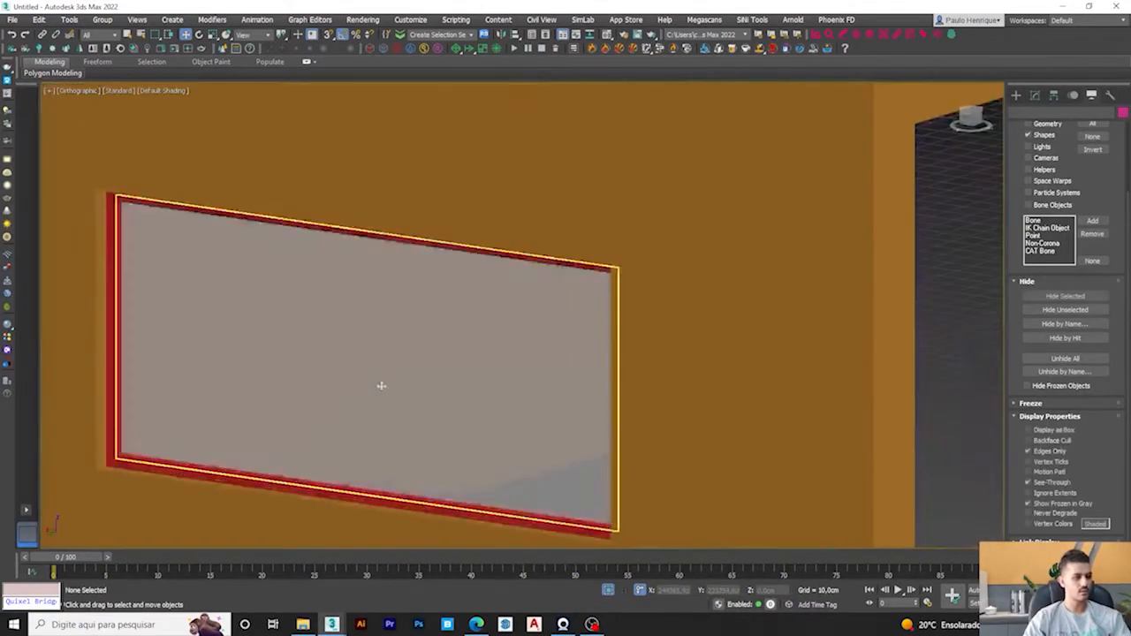
pyautogui.click(631, 341)
pyautogui.keyDown('alt'); pyautogui.moveTo(631, 341); pyautogui.dragTo(706, 314, button='middle'); pyautogui.keyUp('alt')
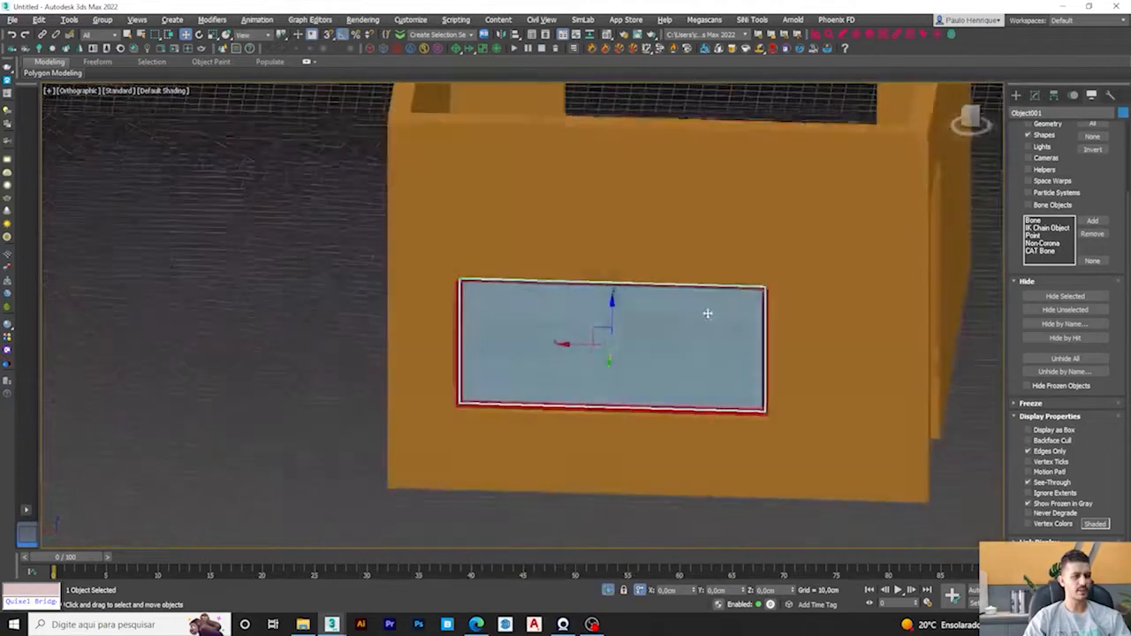
pyautogui.scroll(-4, 707, 314)
pyautogui.click(559, 470)
pyautogui.keyDown('alt'); pyautogui.moveTo(559, 470); pyautogui.dragTo(863, 354, button='middle'); pyautogui.keyUp('alt')
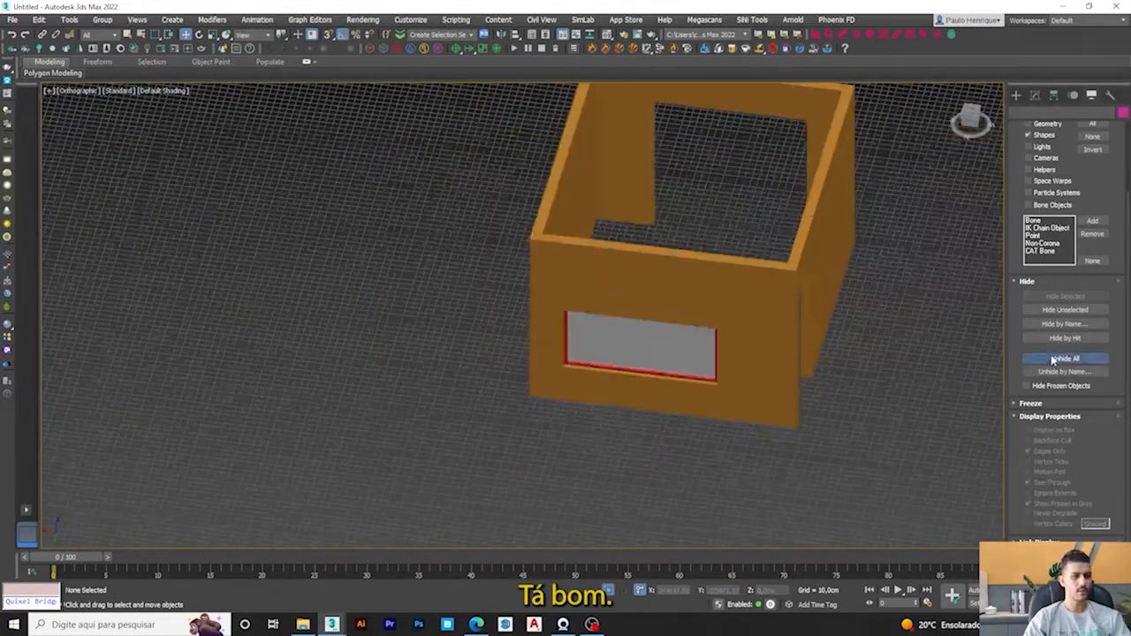
# Step: Unhide all objects and examine the open top of the walls and the ceiling from above and at an angle
pyautogui.click(1052, 359)
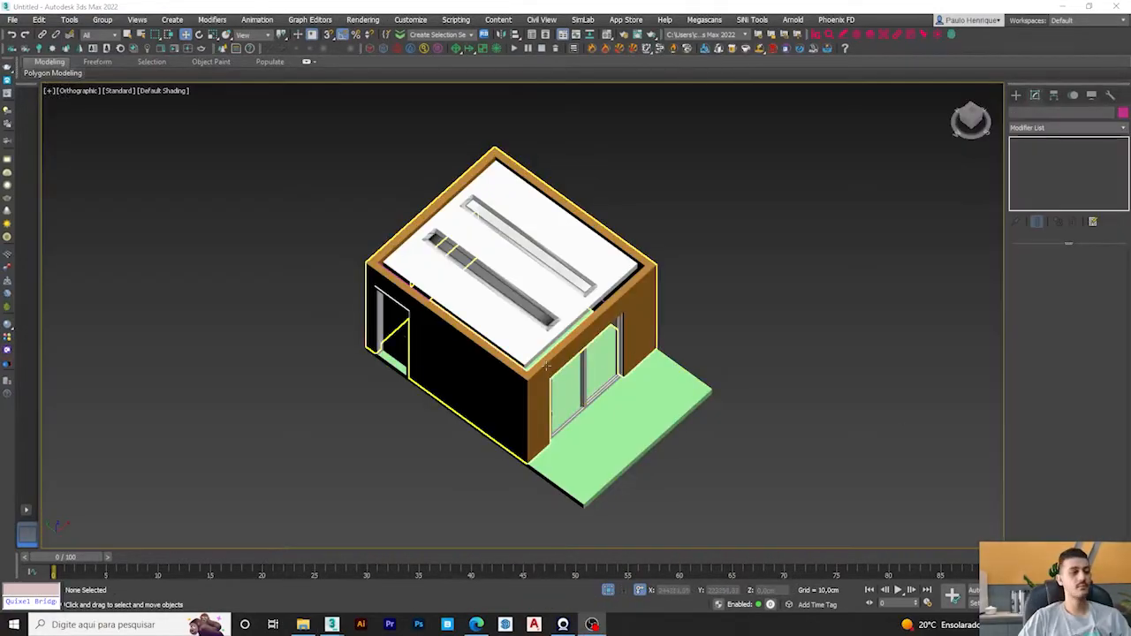
pyautogui.keyDown('alt'); pyautogui.moveTo(546, 365); pyautogui.dragTo(529, 503, button='middle'); pyautogui.keyUp('alt')
pyautogui.press('t')
pyautogui.scroll(5, 483, 237)
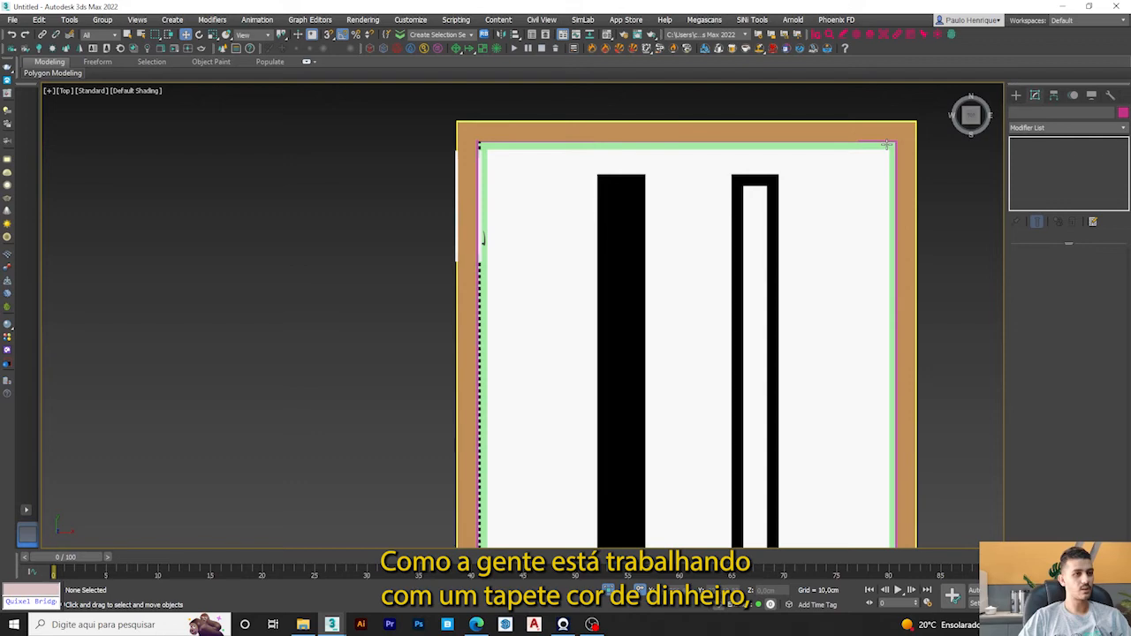
pyautogui.moveTo(883, 497); pyautogui.dragTo(879, 379, button='middle')
pyautogui.scroll(-3, 651, 328)
pyautogui.moveTo(651, 328); pyautogui.dragTo(645, 428, button='middle')
pyautogui.keyDown('alt'); pyautogui.moveTo(645, 429); pyautogui.dragTo(500, 326, button='middle'); pyautogui.keyUp('alt')
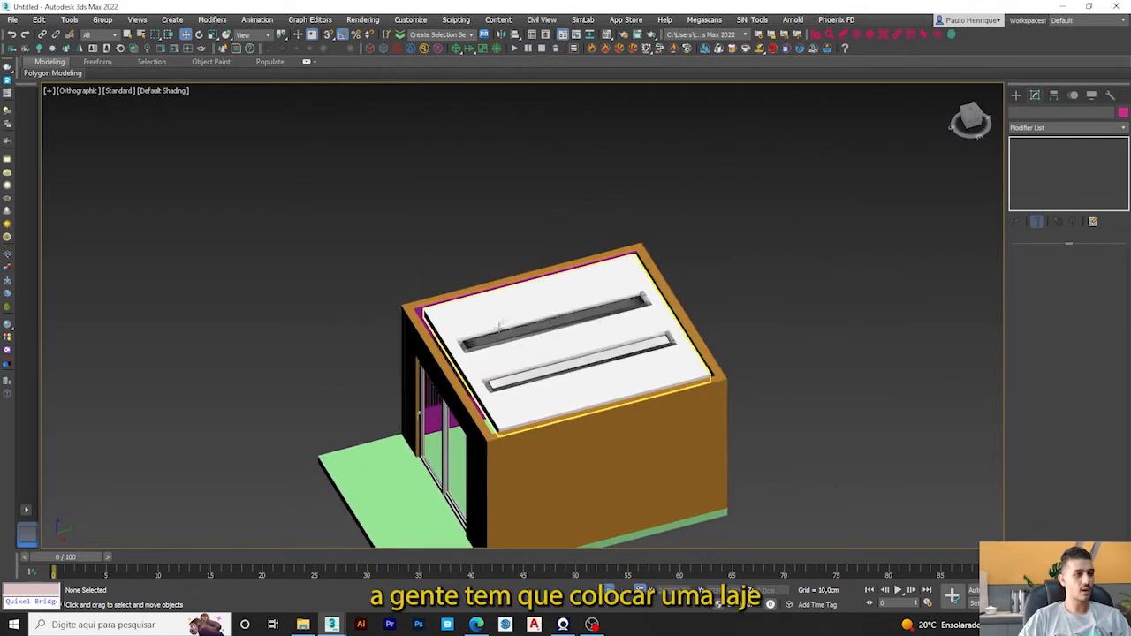
# Step: Try drawing a roof plane of about 423 × 364 cm in the angled view, snapped to opposite top corners of the walls
pyautogui.click(1015, 95)
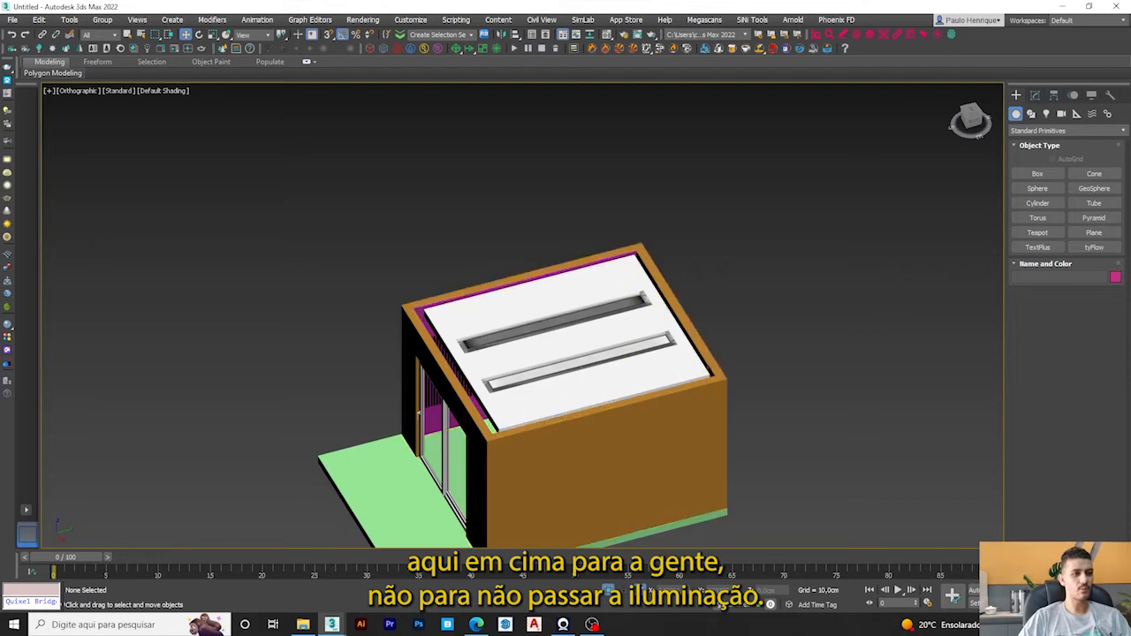
pyautogui.click(1071, 237)
pyautogui.moveTo(642, 245); pyautogui.dragTo(655, 232, button='middle')
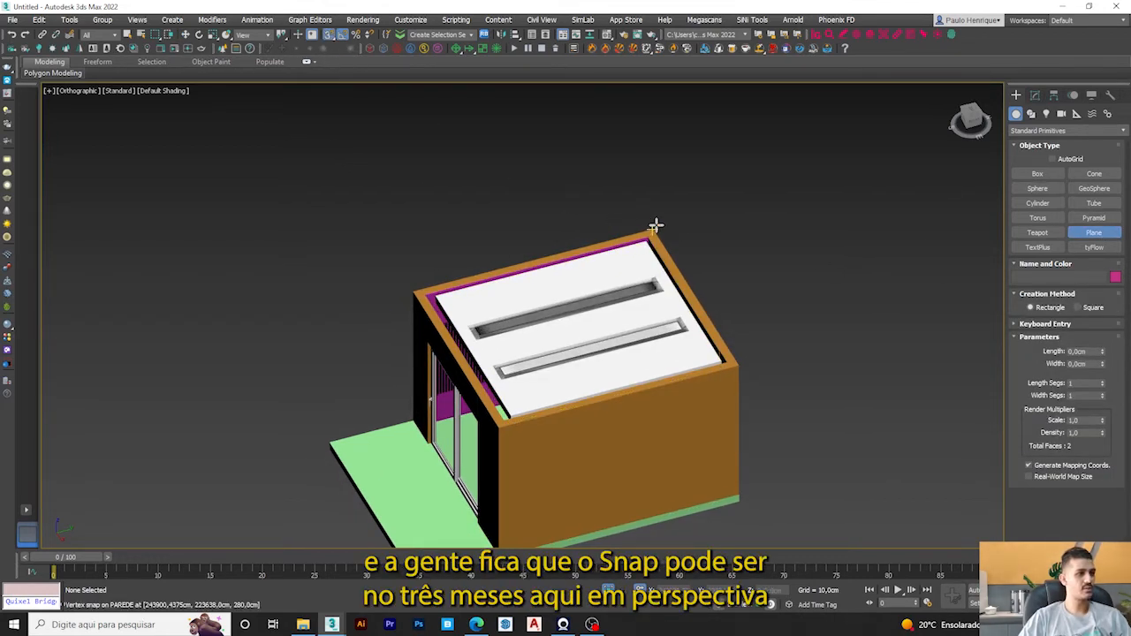
pyautogui.keyDown('alt'); pyautogui.moveTo(364, 219); pyautogui.dragTo(356, 215, button='middle'); pyautogui.keyUp('alt')
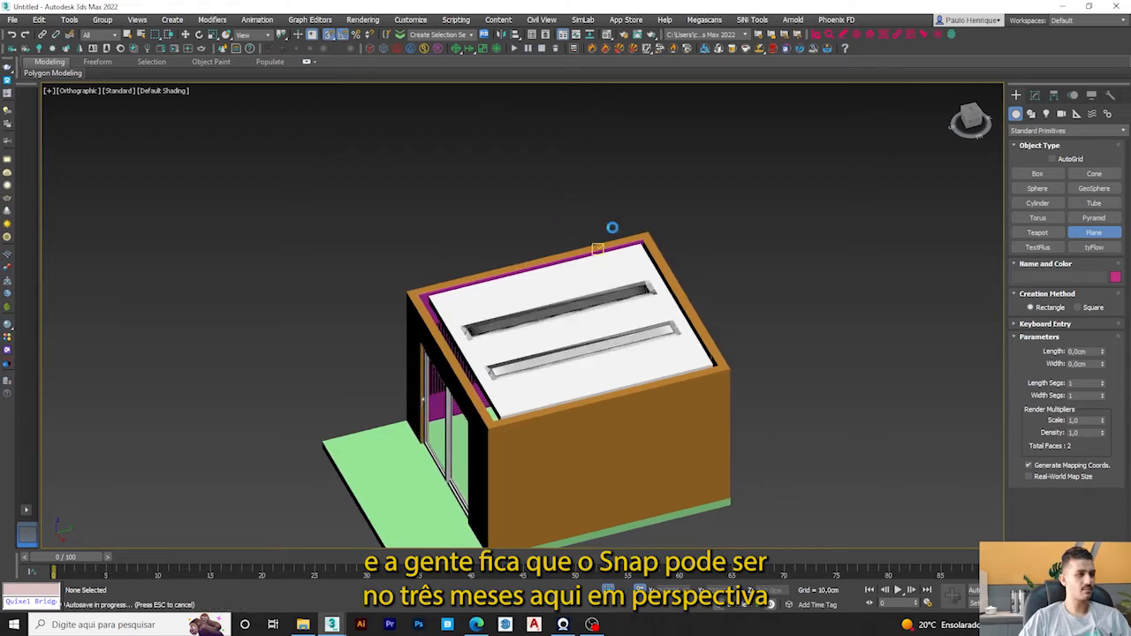
pyautogui.moveTo(646, 232); pyautogui.dragTo(484, 423)
pyautogui.keyDown('alt'); pyautogui.moveTo(489, 423); pyautogui.dragTo(594, 267, button='middle'); pyautogui.keyUp('alt')
pyautogui.scroll(3, 537, 374)
pyautogui.press('w')
# Step: Add a Shell modifier to the roof plane with an outer amount of 15 cm
pyautogui.click(1035, 95)
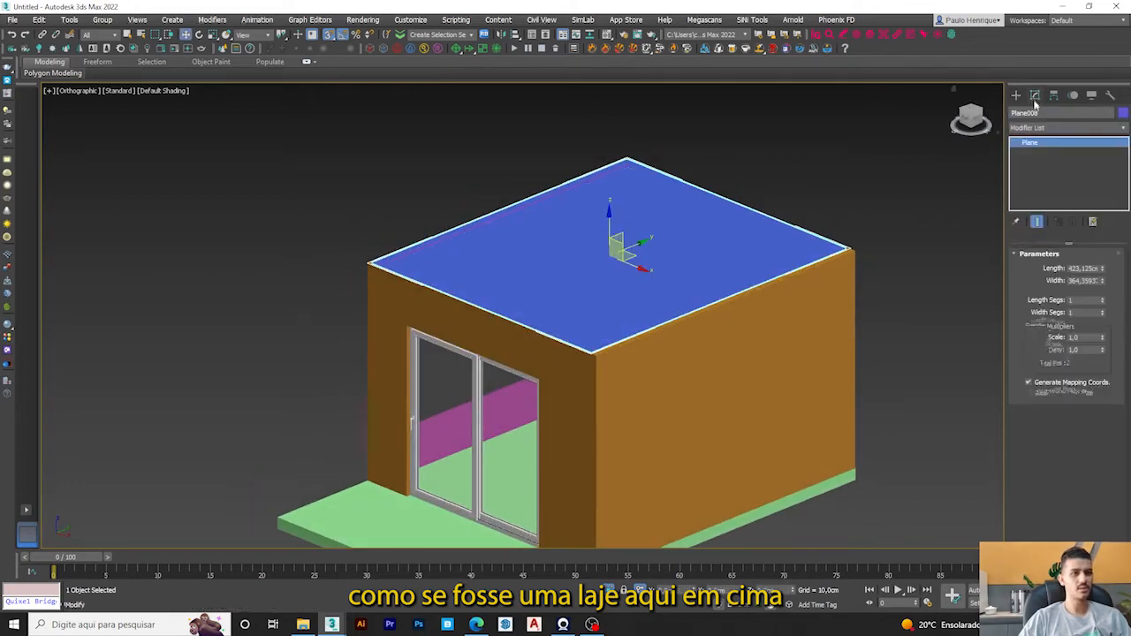
pyautogui.click(1026, 128)
pyautogui.scroll(-10, 1061, 265)
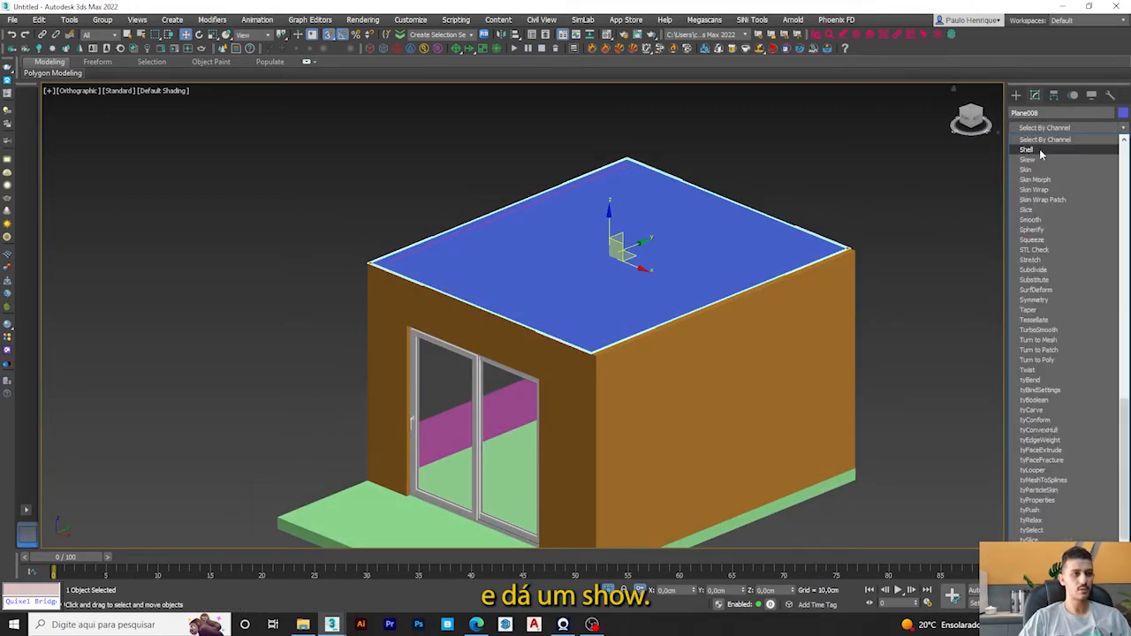
pyautogui.click(1040, 149)
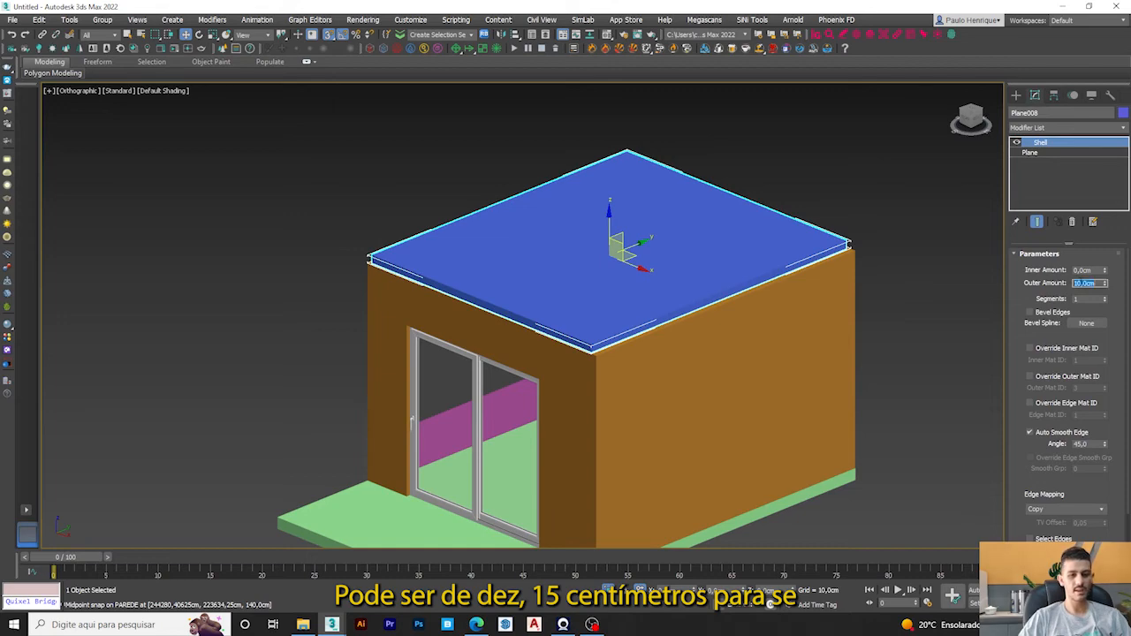
pyautogui.write('15')
pyautogui.press('Return')
# Step: Check how the slab's corners line up with the walls from an angle and from above, and delete the slab
pyautogui.click(709, 162)
pyautogui.keyDown('alt'); pyautogui.moveTo(553, 227); pyautogui.dragTo(520, 232, button='middle'); pyautogui.keyUp('alt')
pyautogui.click(540, 248)
pyautogui.keyDown('alt'); pyautogui.moveTo(608, 311); pyautogui.dragTo(695, 369, button='middle'); pyautogui.keyUp('alt')
pyautogui.scroll(5, 698, 378)
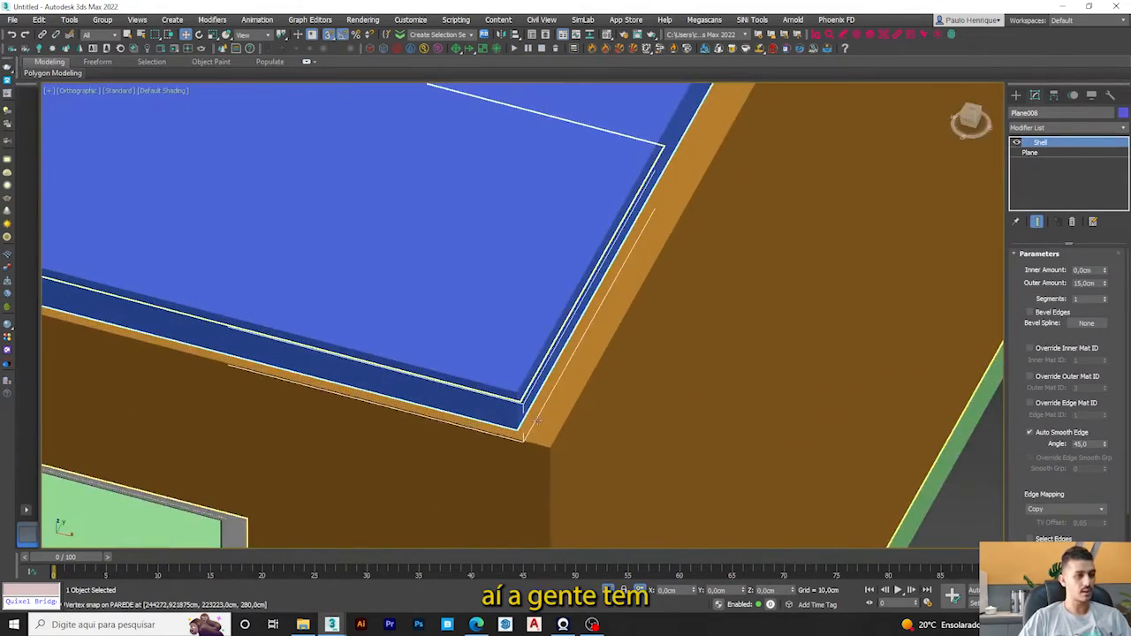
pyautogui.keyDown('alt'); pyautogui.moveTo(518, 428); pyautogui.dragTo(553, 411, button='middle'); pyautogui.keyUp('alt')
pyautogui.press('t')
pyautogui.scroll(-5, 560, 395)
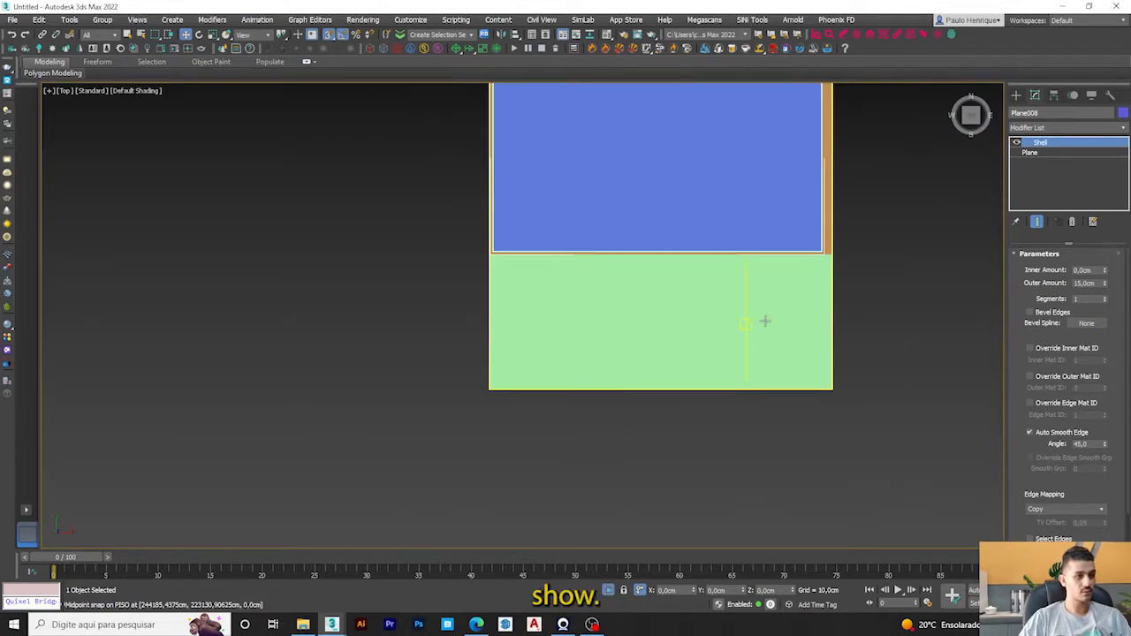
pyautogui.moveTo(760, 323); pyautogui.dragTo(616, 478, button='middle')
pyautogui.moveTo(649, 92); pyautogui.dragTo(633, 250, button='middle')
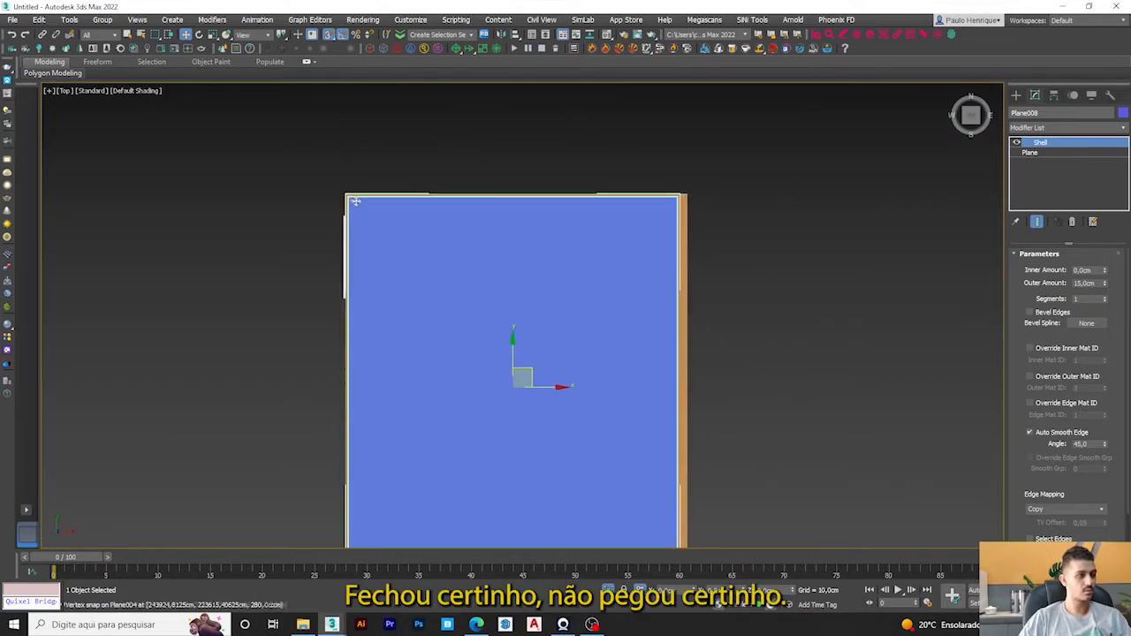
pyautogui.moveTo(386, 246); pyautogui.dragTo(368, 233, button='middle')
pyautogui.moveTo(502, 326); pyautogui.dragTo(418, 308, button='middle')
pyautogui.press('Delete')
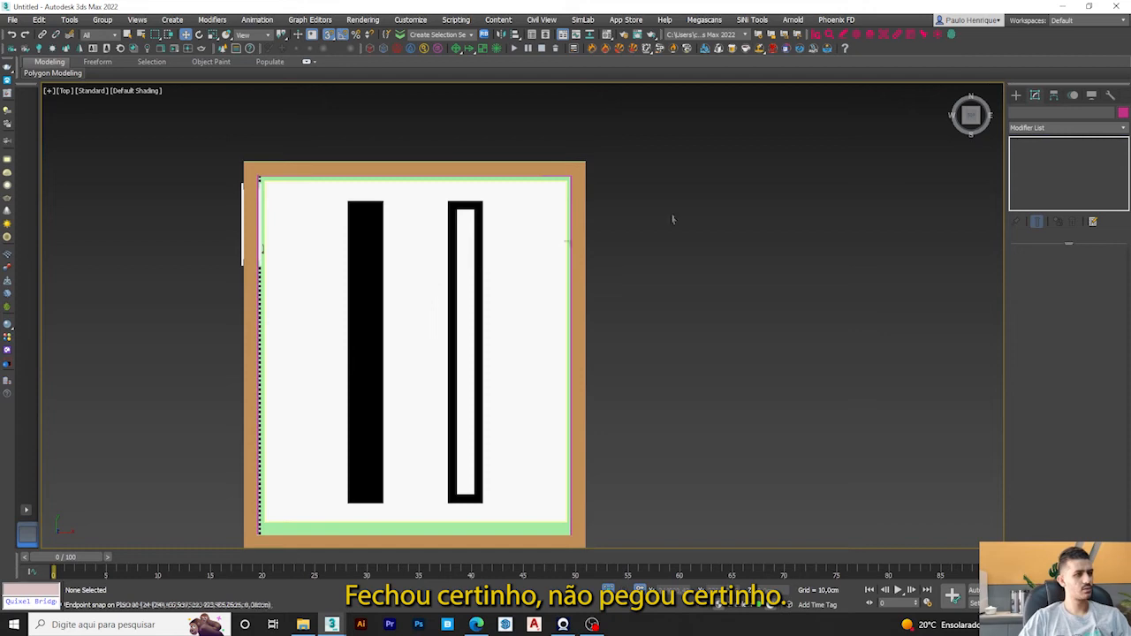
# Step: Switch to 2.5D snapping and draw a new plane of about 430 × 378 cm over the walls' outer corners in the top view
pyautogui.click(1016, 95)
pyautogui.click(1094, 232)
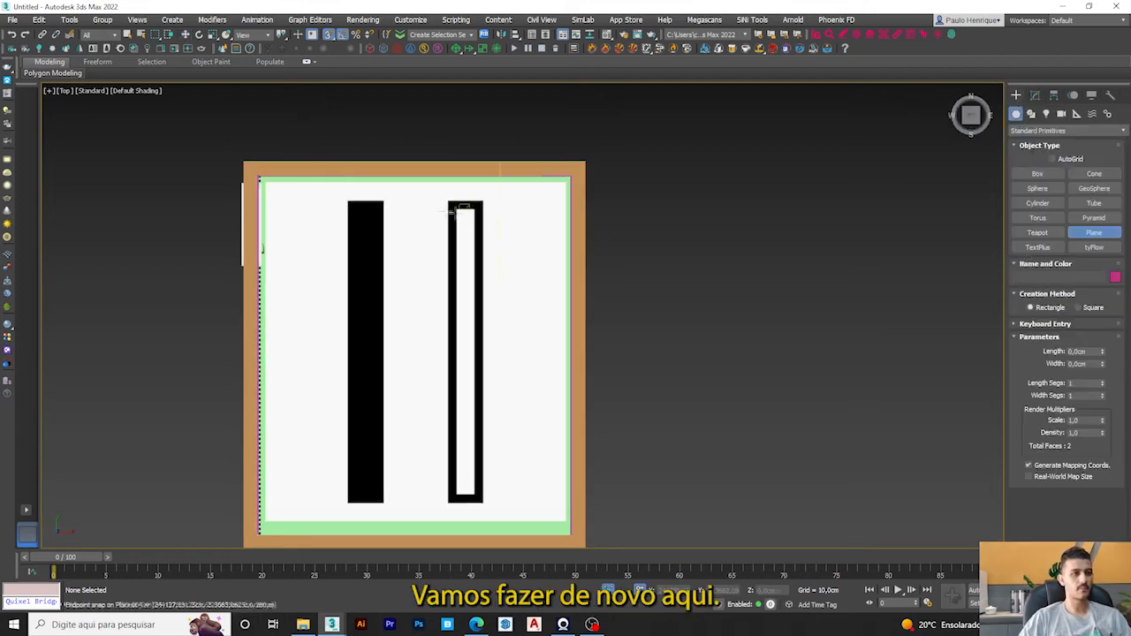
pyautogui.moveTo(230, 182); pyautogui.dragTo(239, 159, button='middle')
pyautogui.scroll(-2, 396, 196)
pyautogui.scroll(1, 384, 224)
pyautogui.moveTo(445, 245); pyautogui.dragTo(608, 320, button='middle')
pyautogui.moveTo(543, 332); pyautogui.dragTo(476, 317, button='middle')
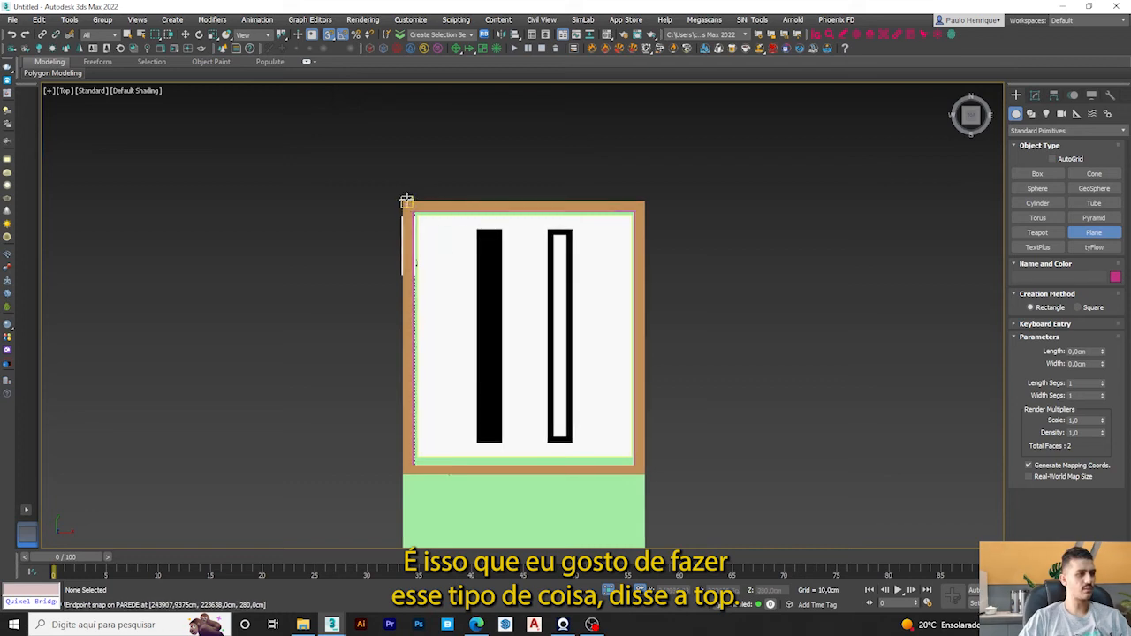
pyautogui.scroll(2, 405, 200)
pyautogui.moveTo(328, 40); pyautogui.dragTo(333, 57)
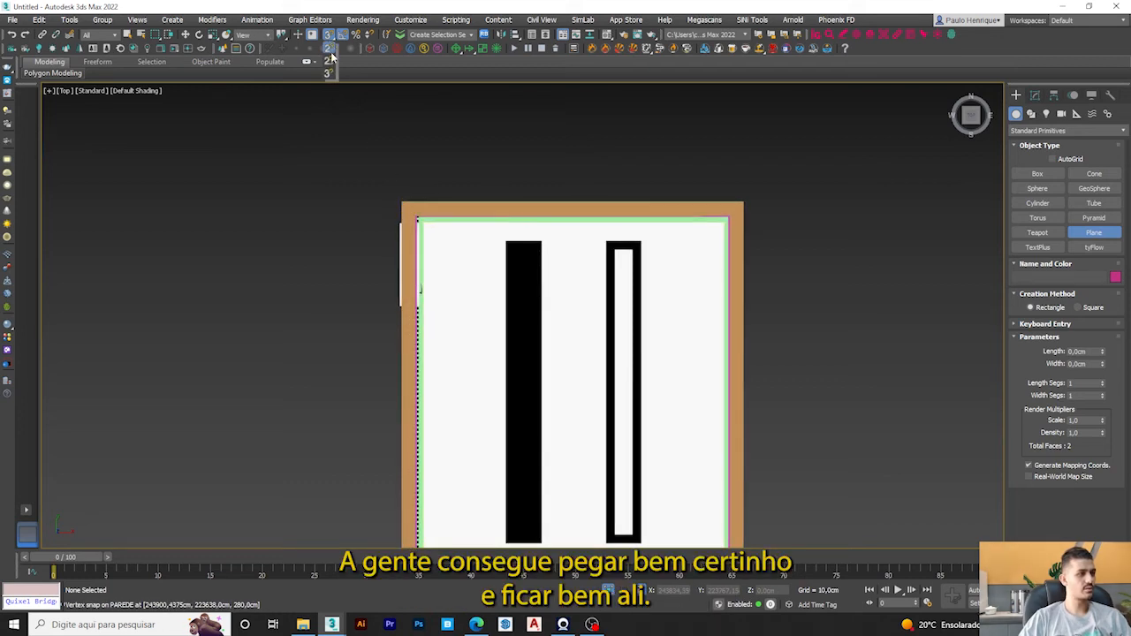
pyautogui.scroll(-3, 381, 142)
pyautogui.moveTo(386, 157); pyautogui.dragTo(559, 339)
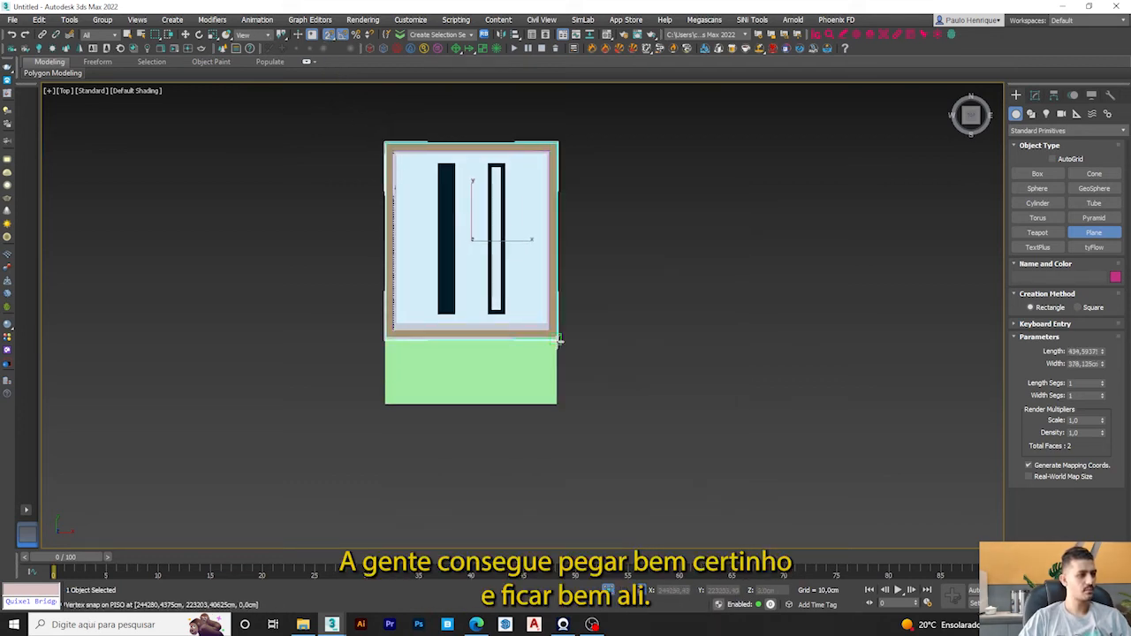
pyautogui.scroll(10, 550, 339)
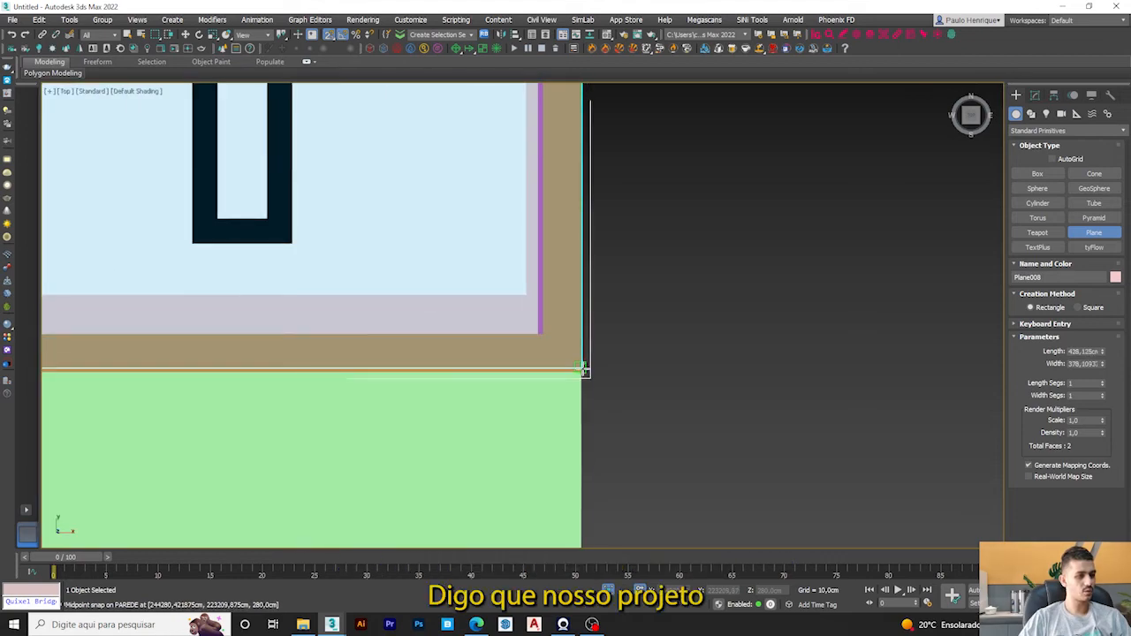
# Step: Raise the new plane to a Z height of 280 cm so it sits on top of the walls
pyautogui.scroll(-9, 583, 373)
pyautogui.keyDown('alt'); pyautogui.moveTo(583, 373); pyautogui.dragTo(532, 338, button='middle'); pyautogui.keyUp('alt')
pyautogui.scroll(4, 497, 324)
pyautogui.press('w')
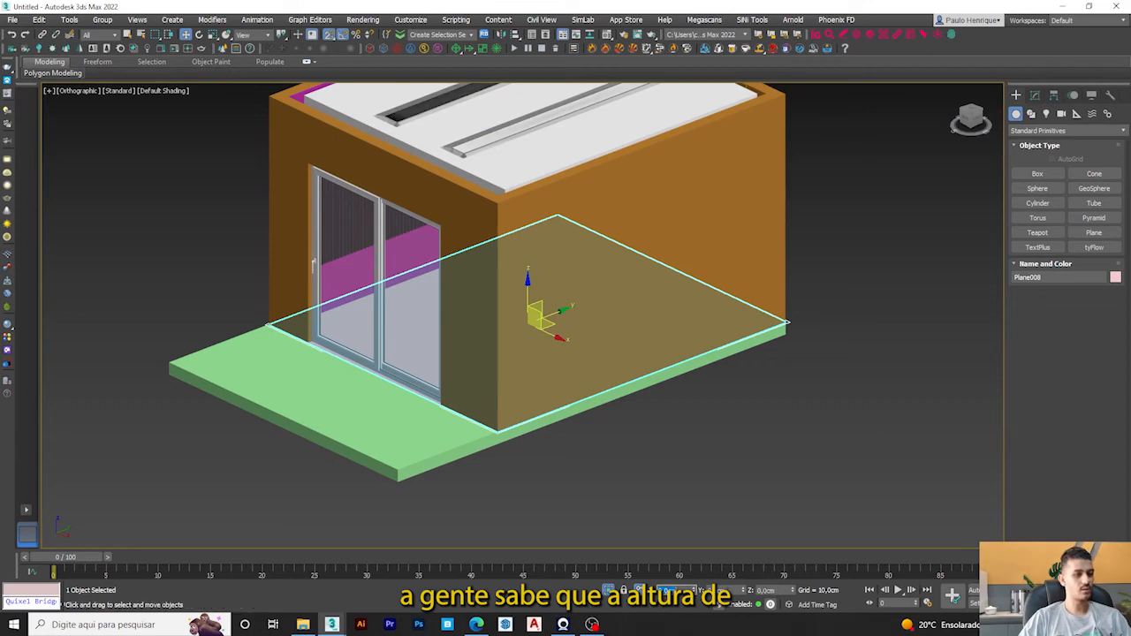
pyautogui.write('280')
pyautogui.press('Return')
pyautogui.moveTo(455, 299); pyautogui.dragTo(379, 447, button='middle')
pyautogui.scroll(3, 576, 212)
# Step: Add a Shell modifier to the raised plane to give the roof slab thickness
pyautogui.click(1036, 94)
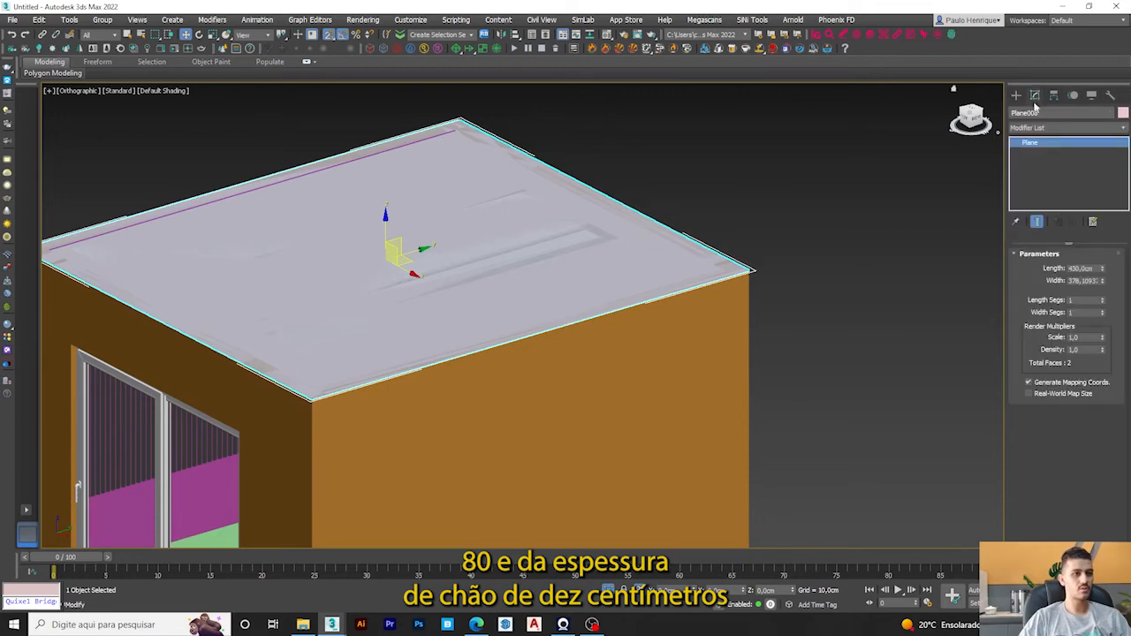
pyautogui.click(1022, 128)
pyautogui.press('s')
pyautogui.press('s')
pyautogui.press('s')
pyautogui.press('s')
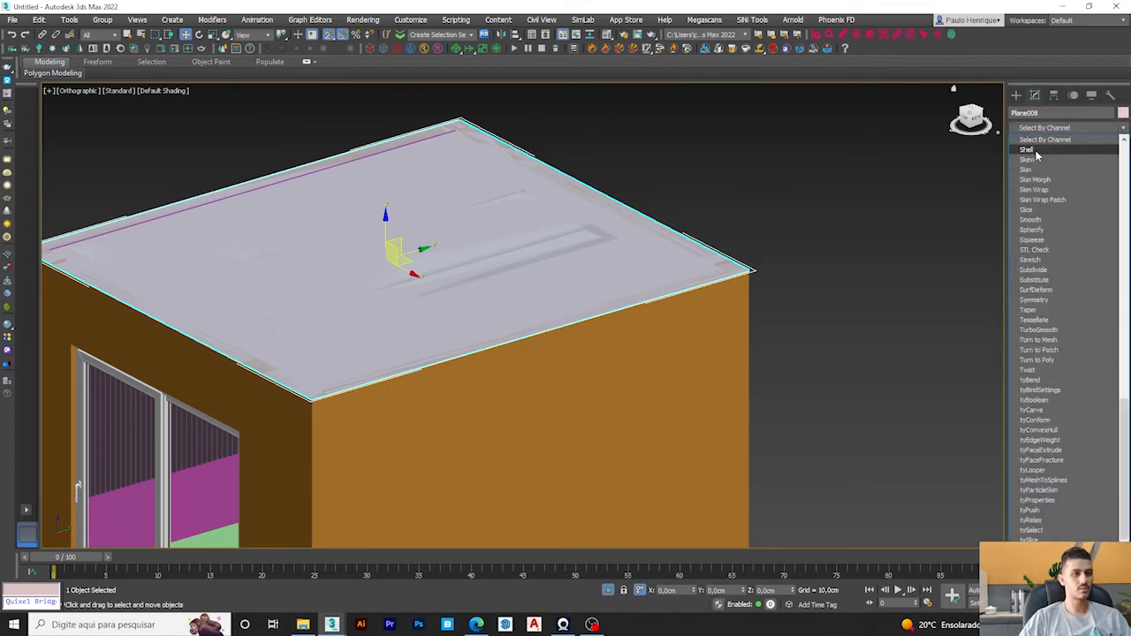
pyautogui.click(1036, 151)
# Step: Deselect the roof slab and inspect how it covers the room from several angles
pyautogui.scroll(-4, 677, 295)
pyautogui.keyDown('alt'); pyautogui.moveTo(677, 295); pyautogui.dragTo(714, 284, button='middle'); pyautogui.keyUp('alt')
pyautogui.click(756, 284)
pyautogui.scroll(2, 462, 346)
pyautogui.keyDown('alt'); pyautogui.moveTo(507, 314); pyautogui.dragTo(593, 150, button='middle'); pyautogui.keyUp('alt')
pyautogui.moveTo(585, 224); pyautogui.dragTo(612, 293, button='middle')
pyautogui.moveTo(727, 303); pyautogui.dragTo(617, 310, button='middle')
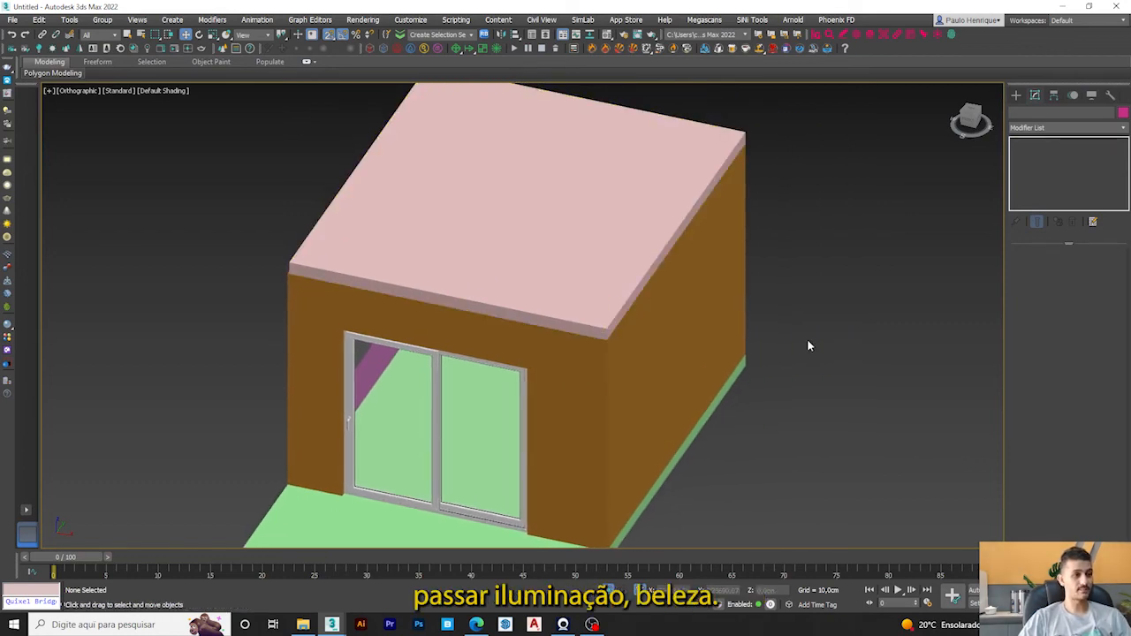